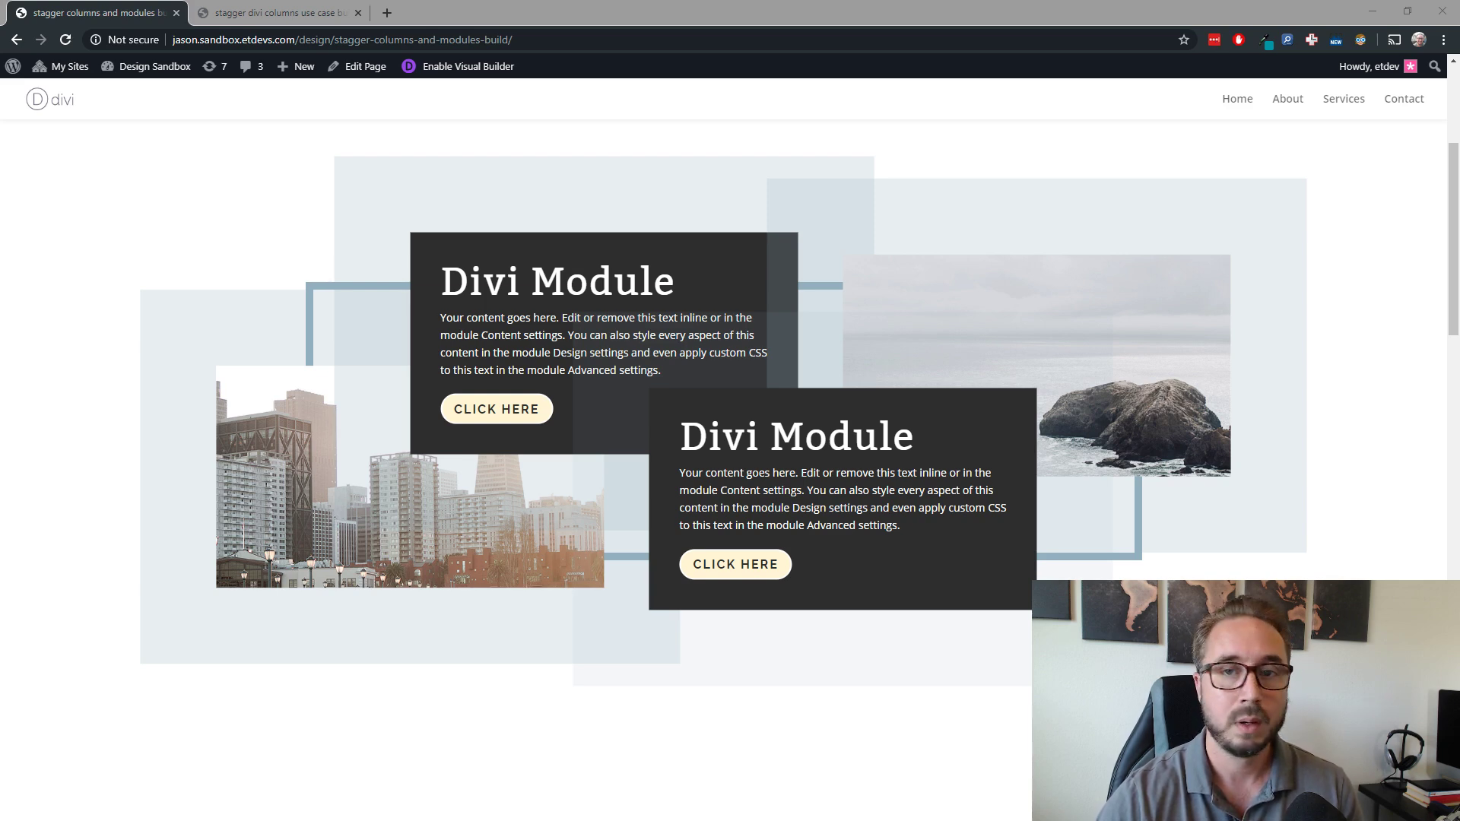
Examine the Elegant Themes article's sneak peek designs and its diagrams of staggered and styled columns and modules.
left_click_drag(2, 114, 456, 14)
scroll(635, 397, "down", 4)
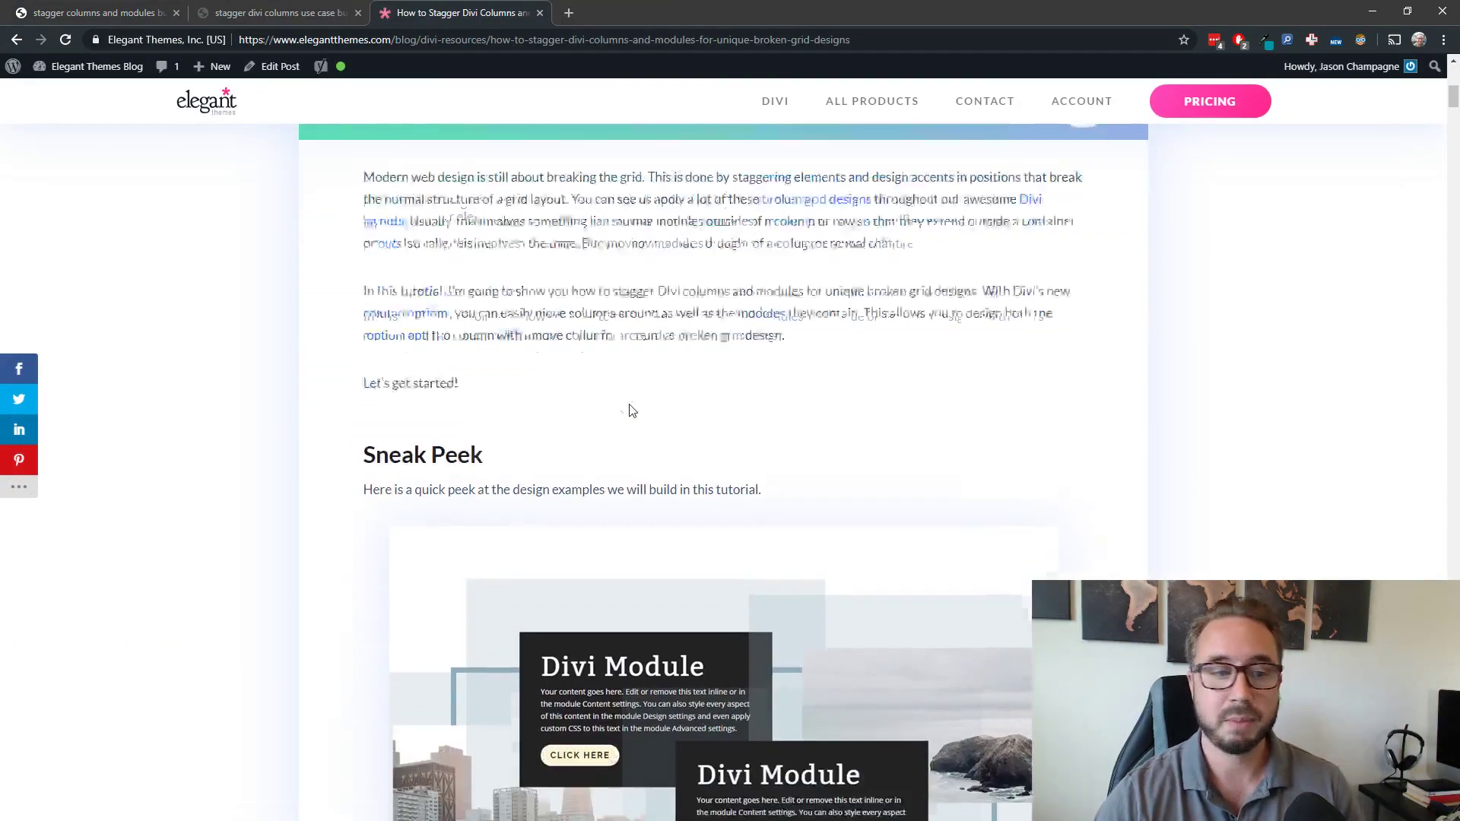
scroll(631, 410, "down", 12)
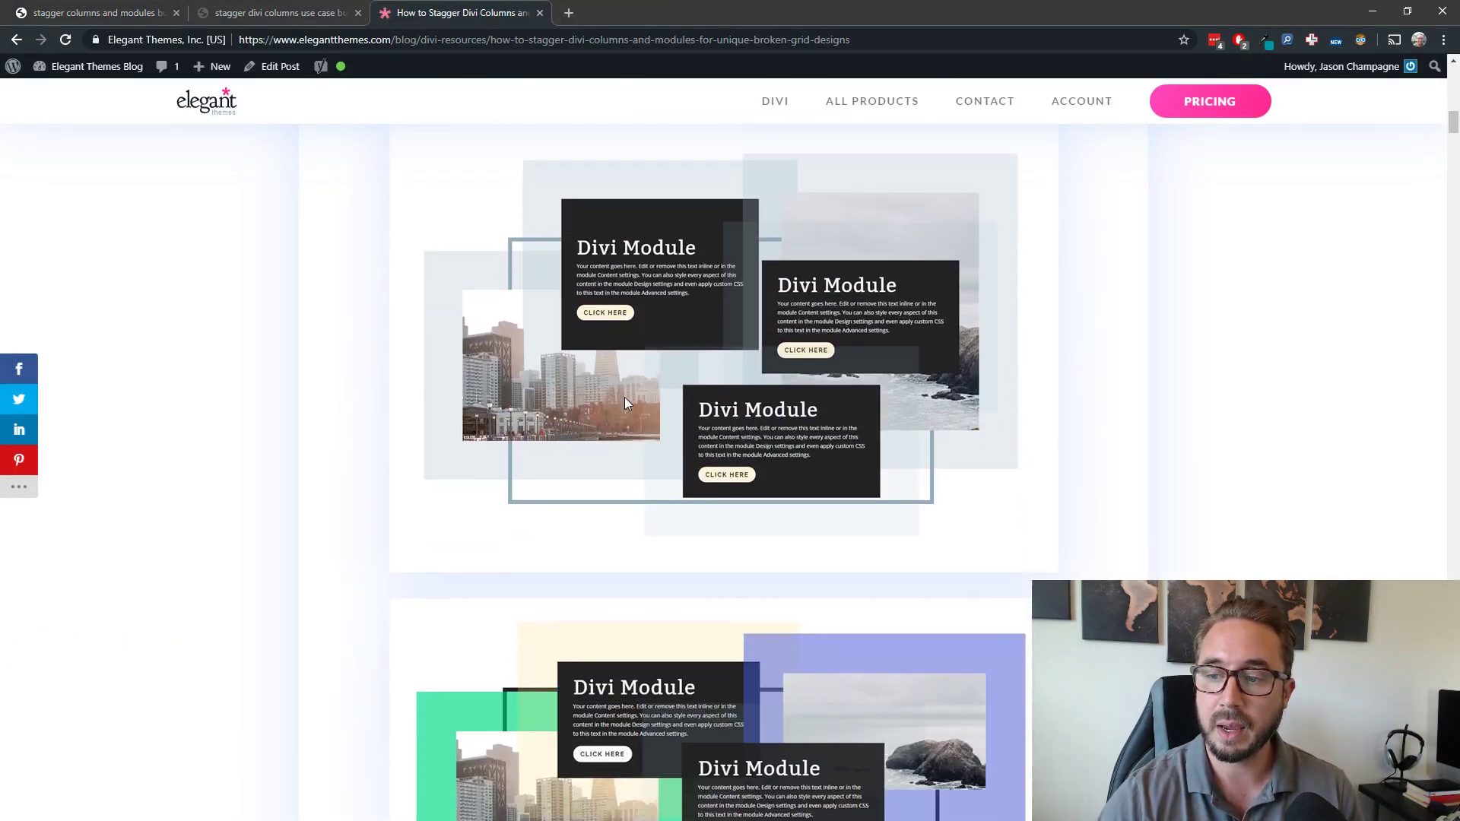
scroll(625, 403, "down", 15)
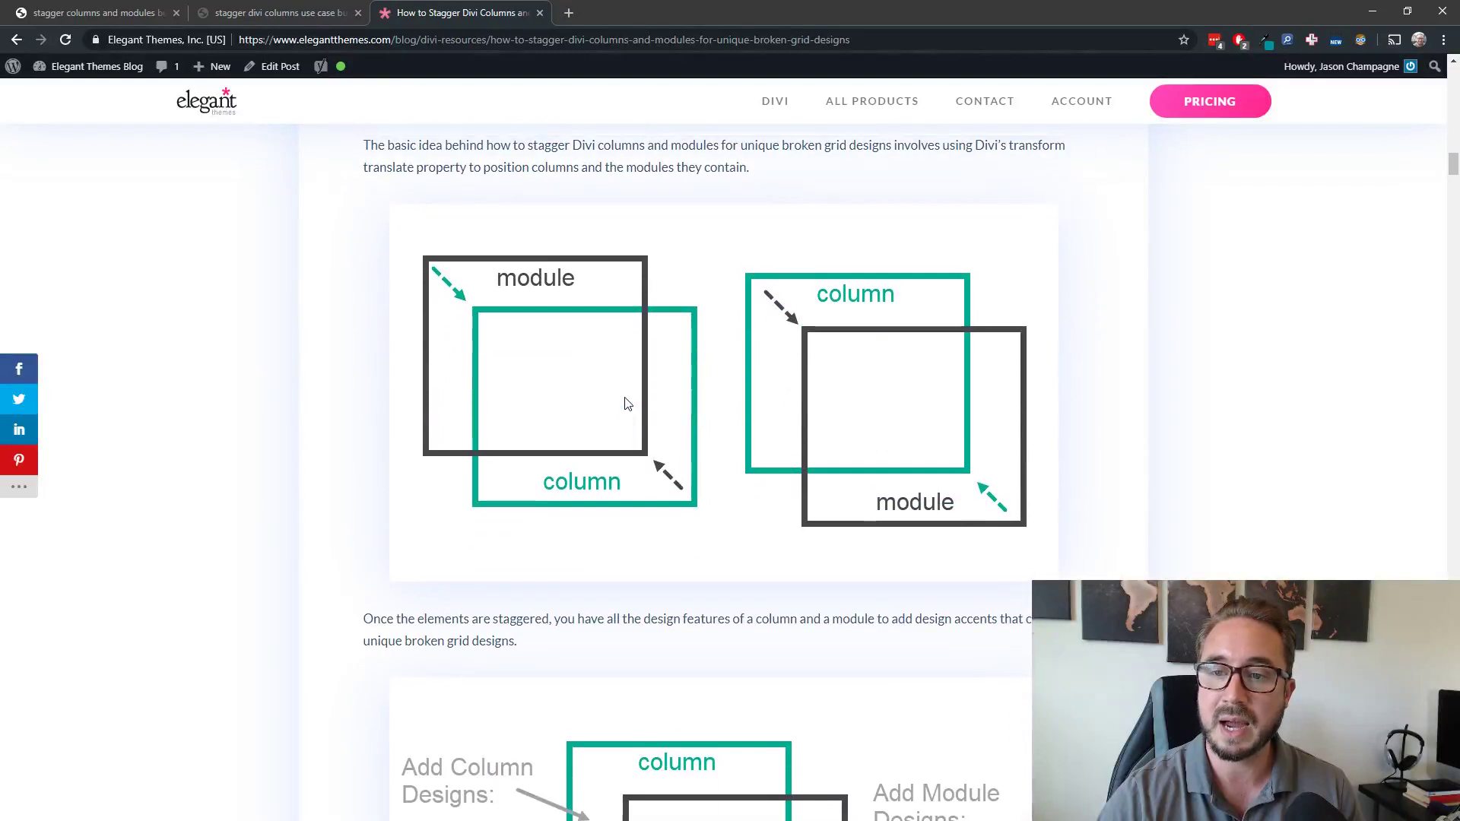
scroll(627, 404, "up", 1)
scroll(625, 418, "down", 1)
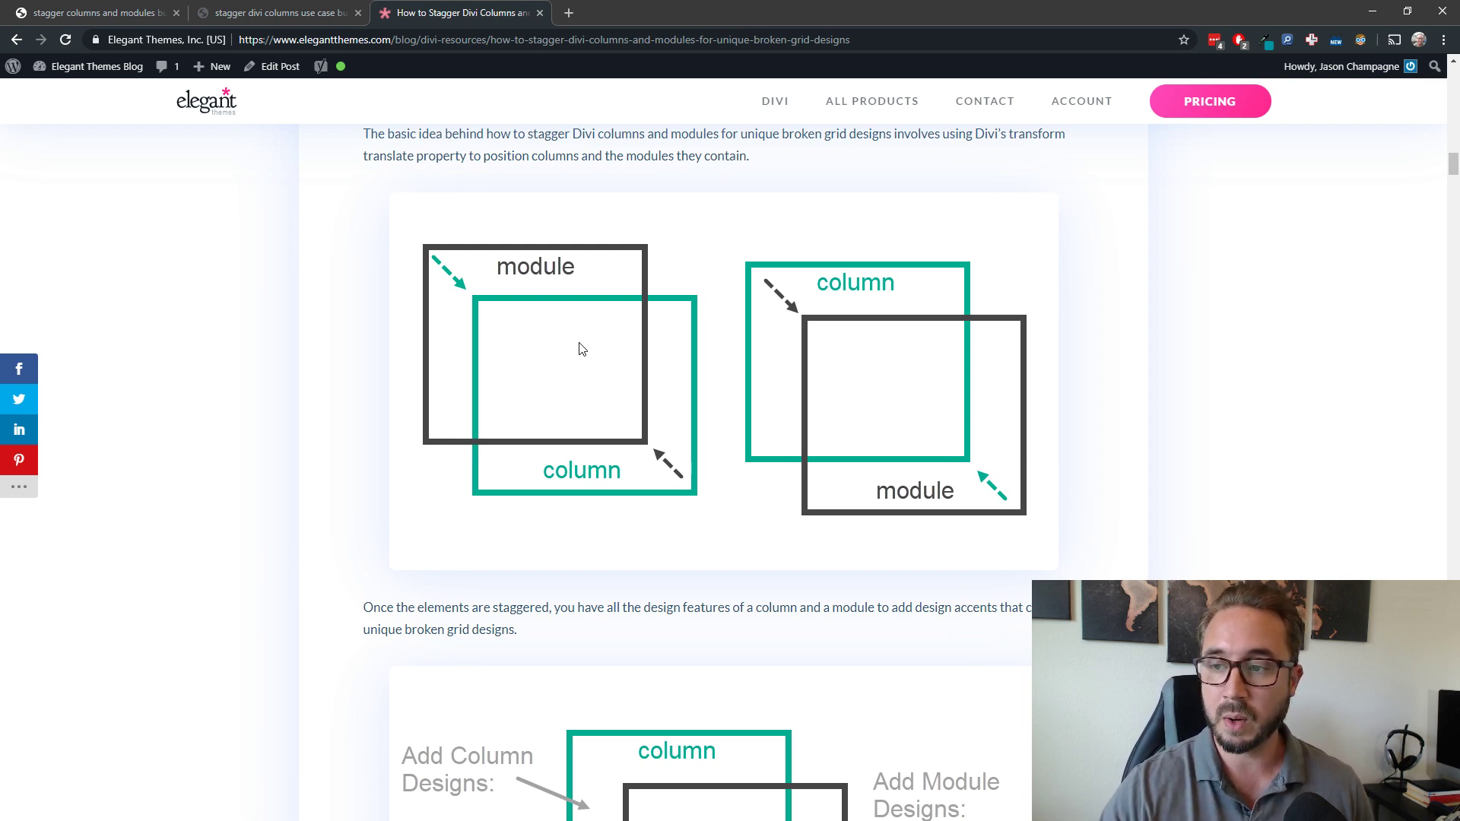
scroll(582, 349, "down", 6)
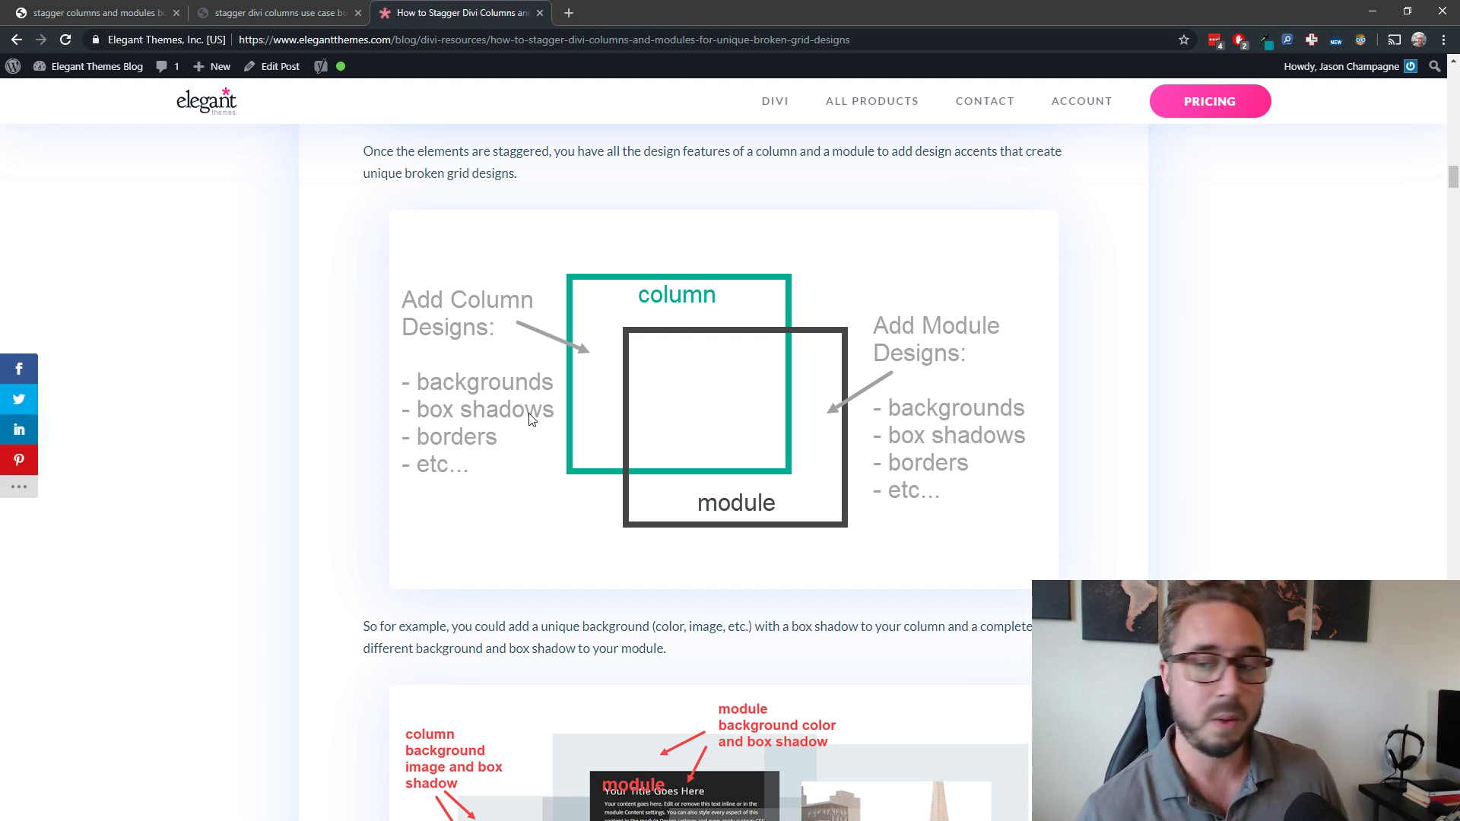
Return to the use case page in the Visual Builder and insert a row with two equal columns in the empty section.
left_click(320, 15)
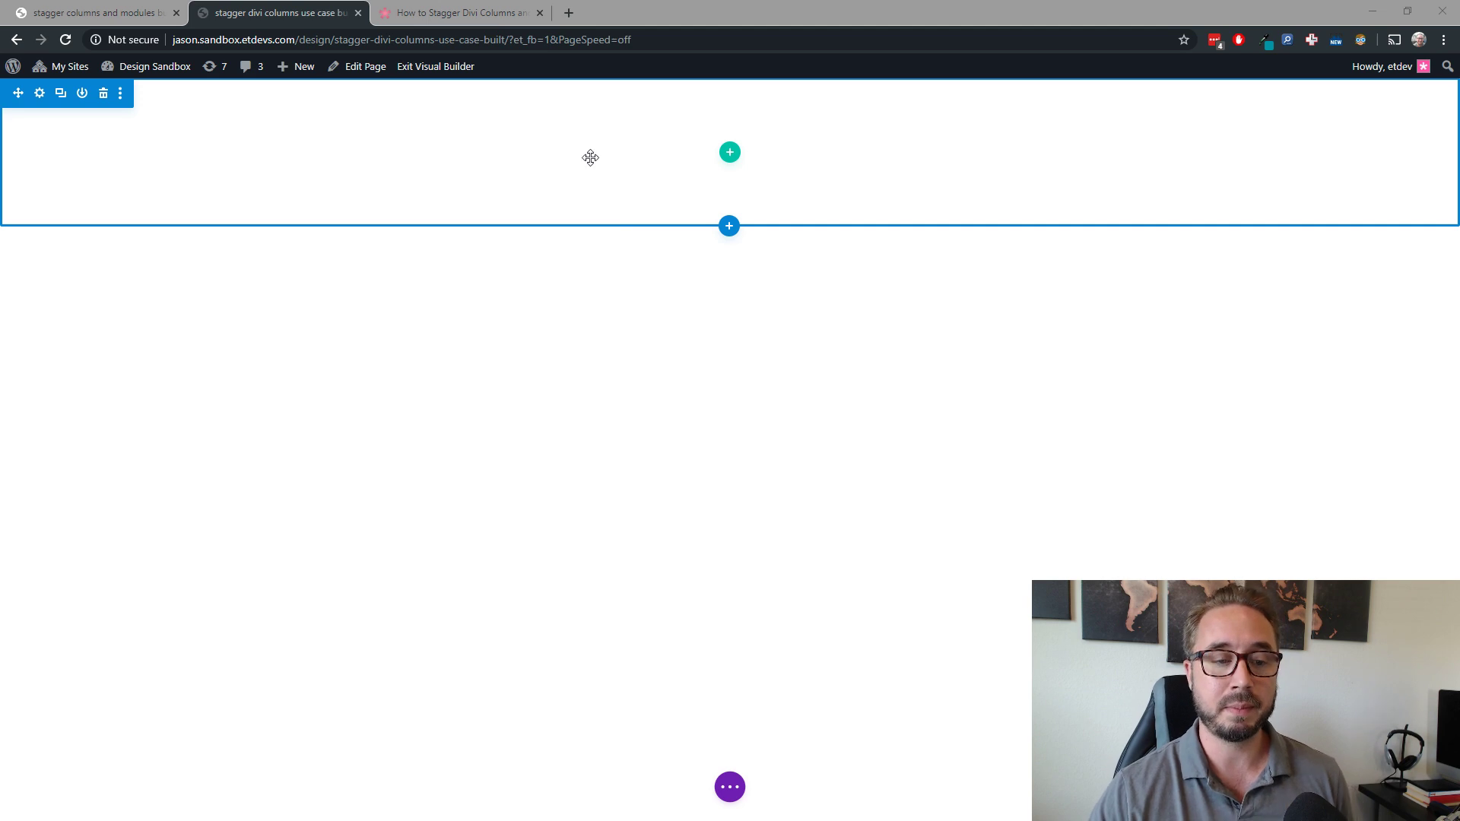
left_click(732, 153)
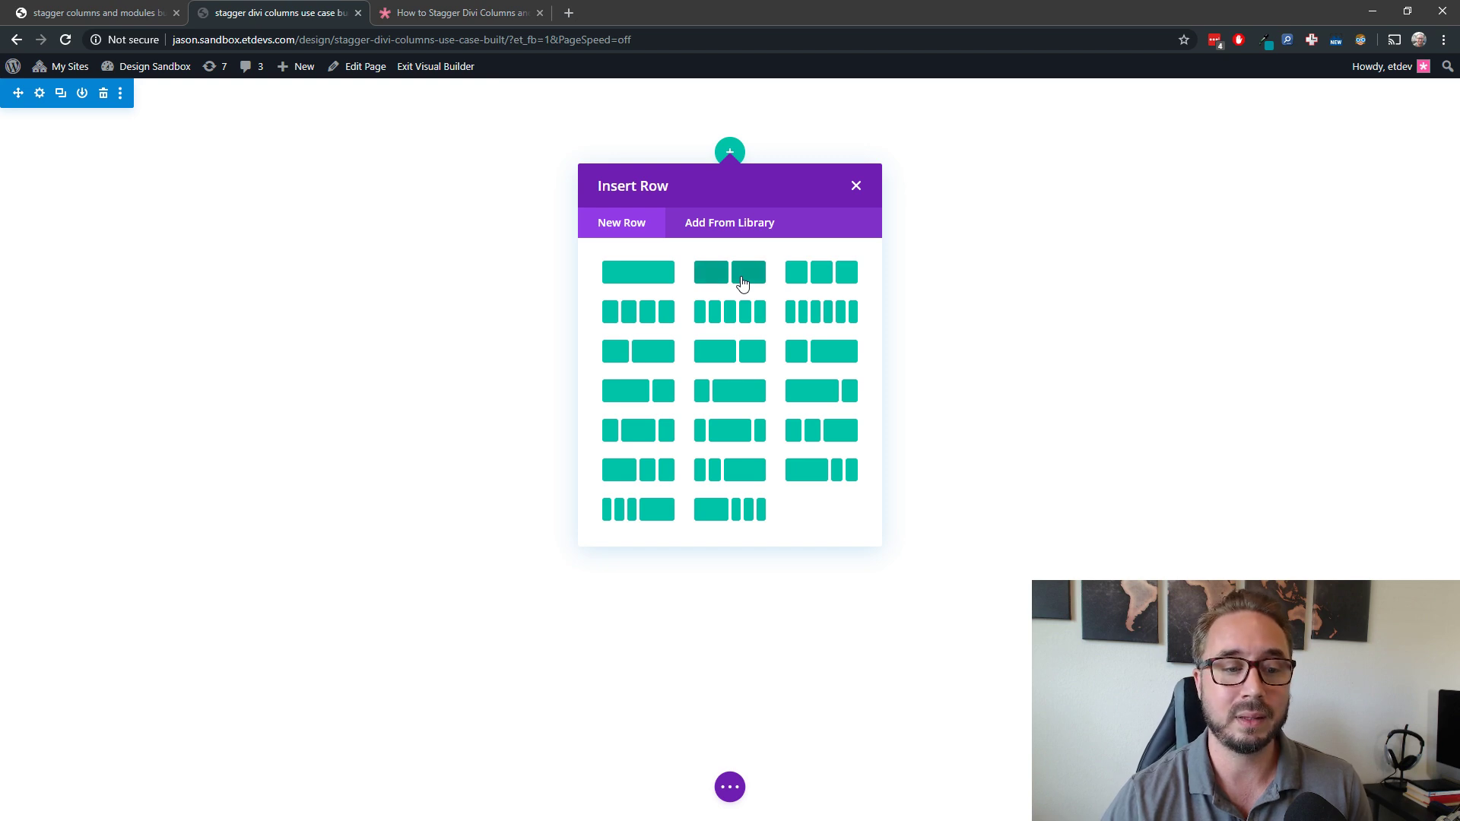
left_click(742, 283)
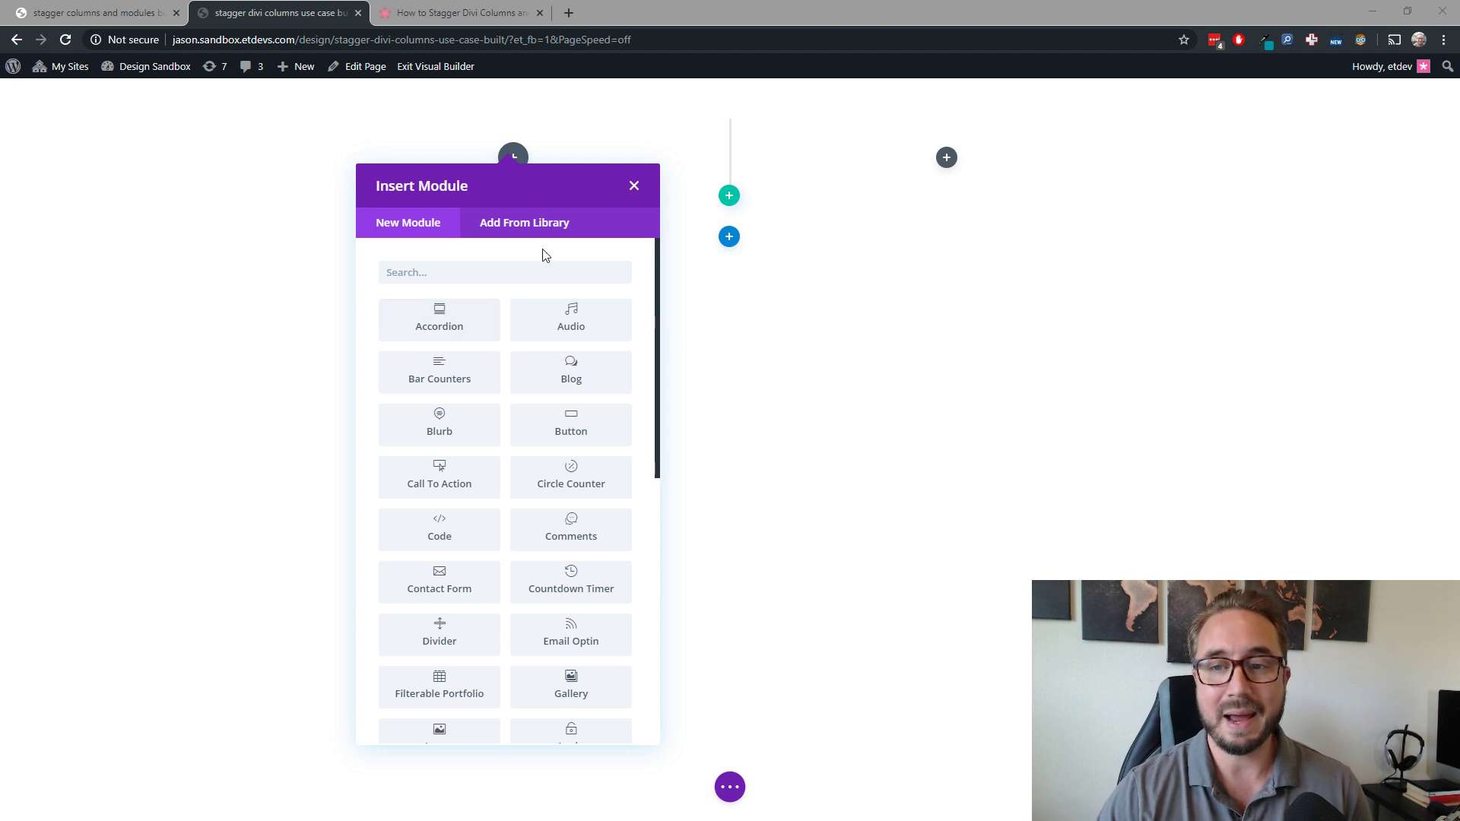
Add a Call To Action module to the row's first column and move its settings window clear of the module.
left_click(479, 275)
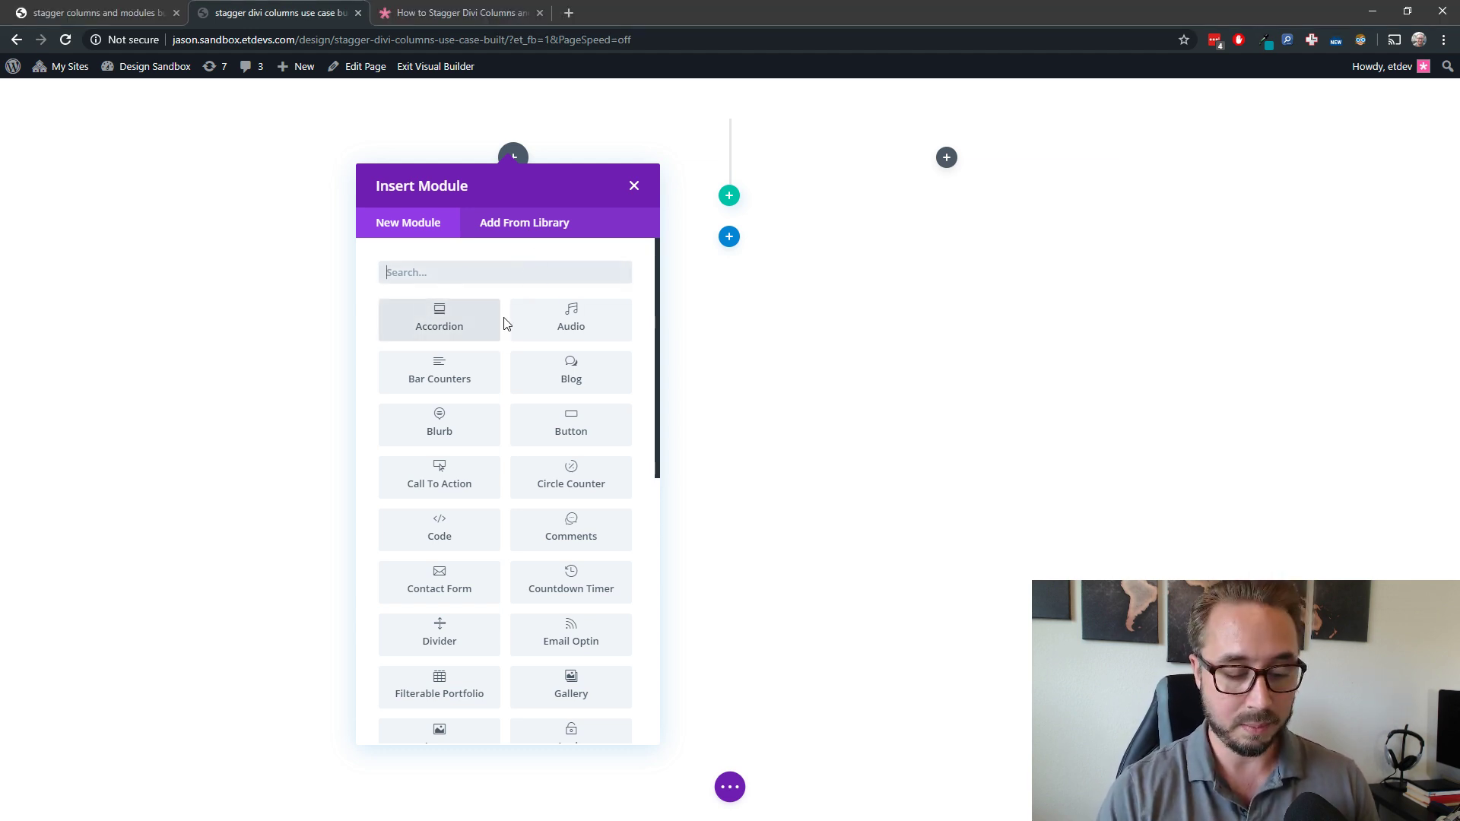
type("call")
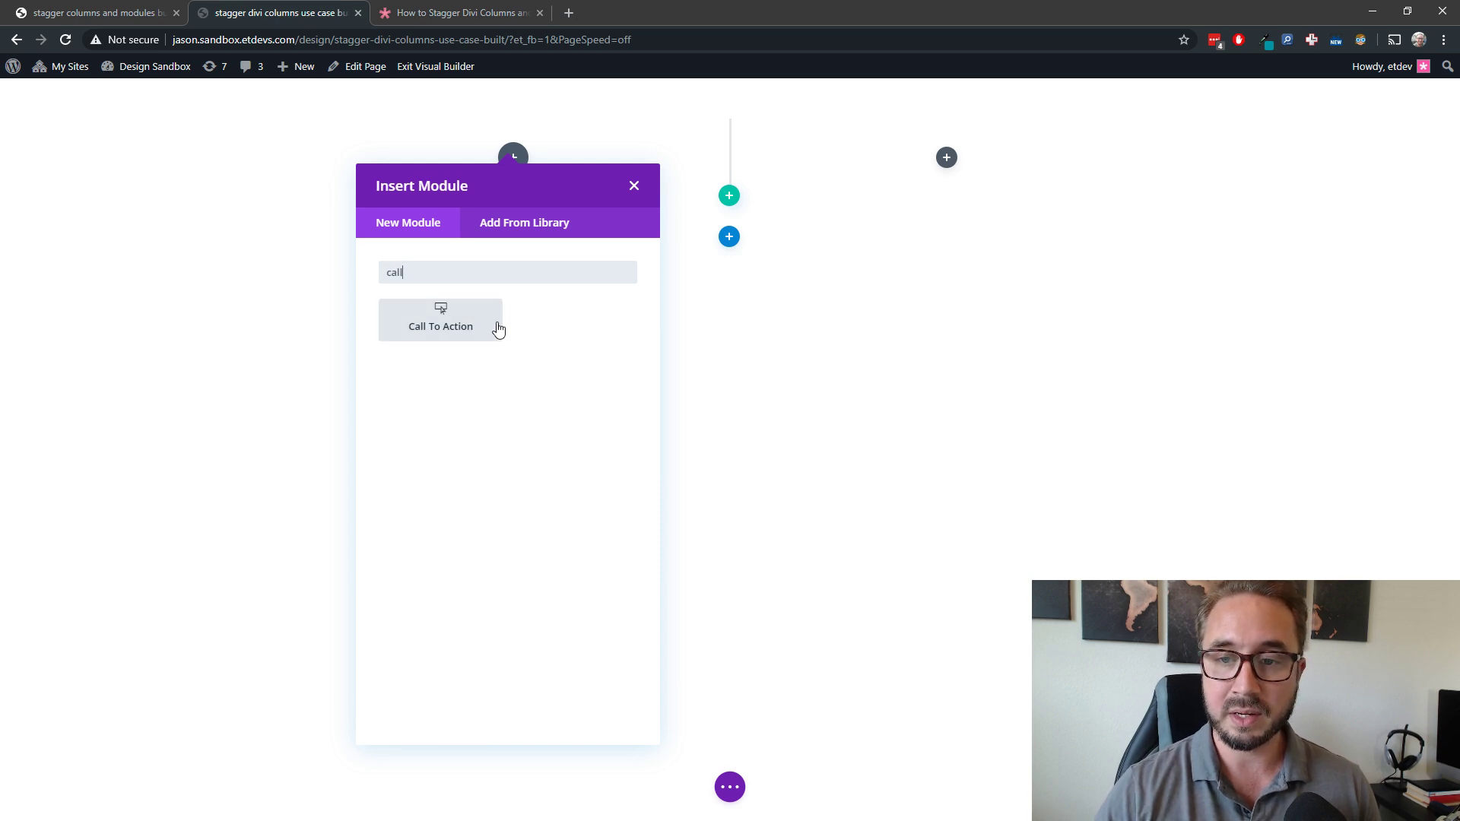
left_click(479, 333)
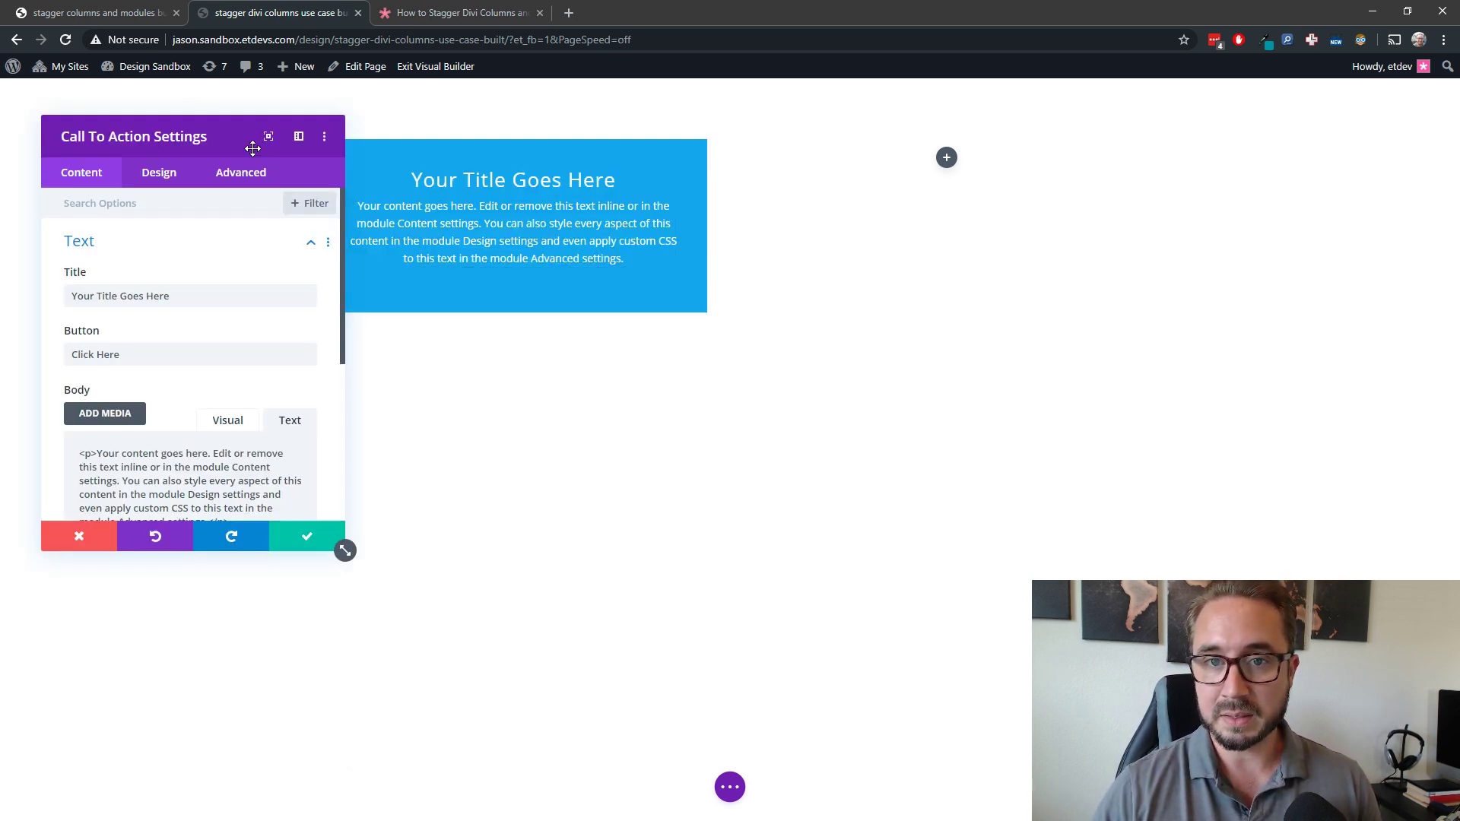
left_click_drag(232, 137, 1203, 121)
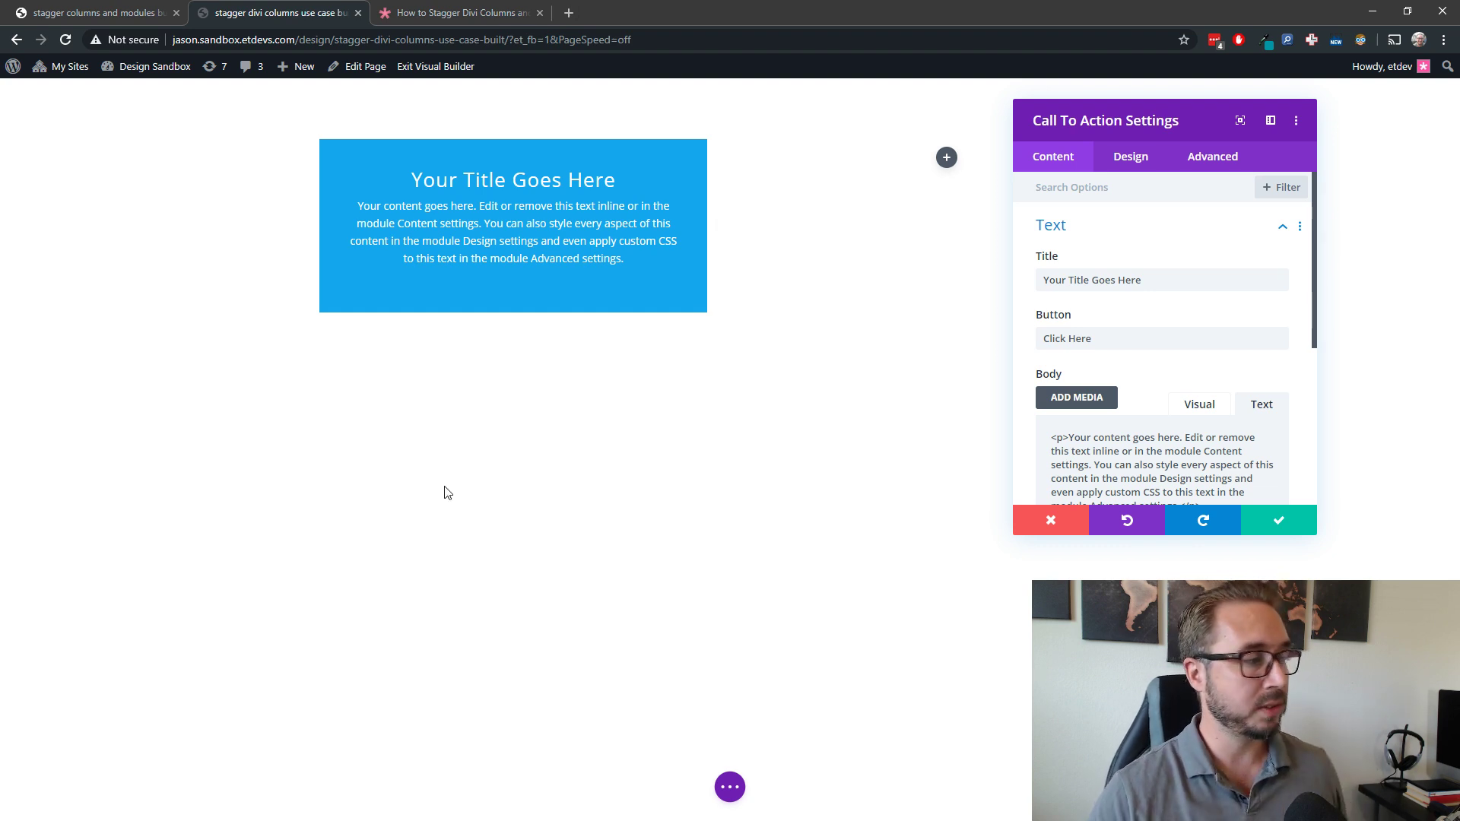
Replace the Call To Action module's title with "Divi Module".
left_click(1158, 270)
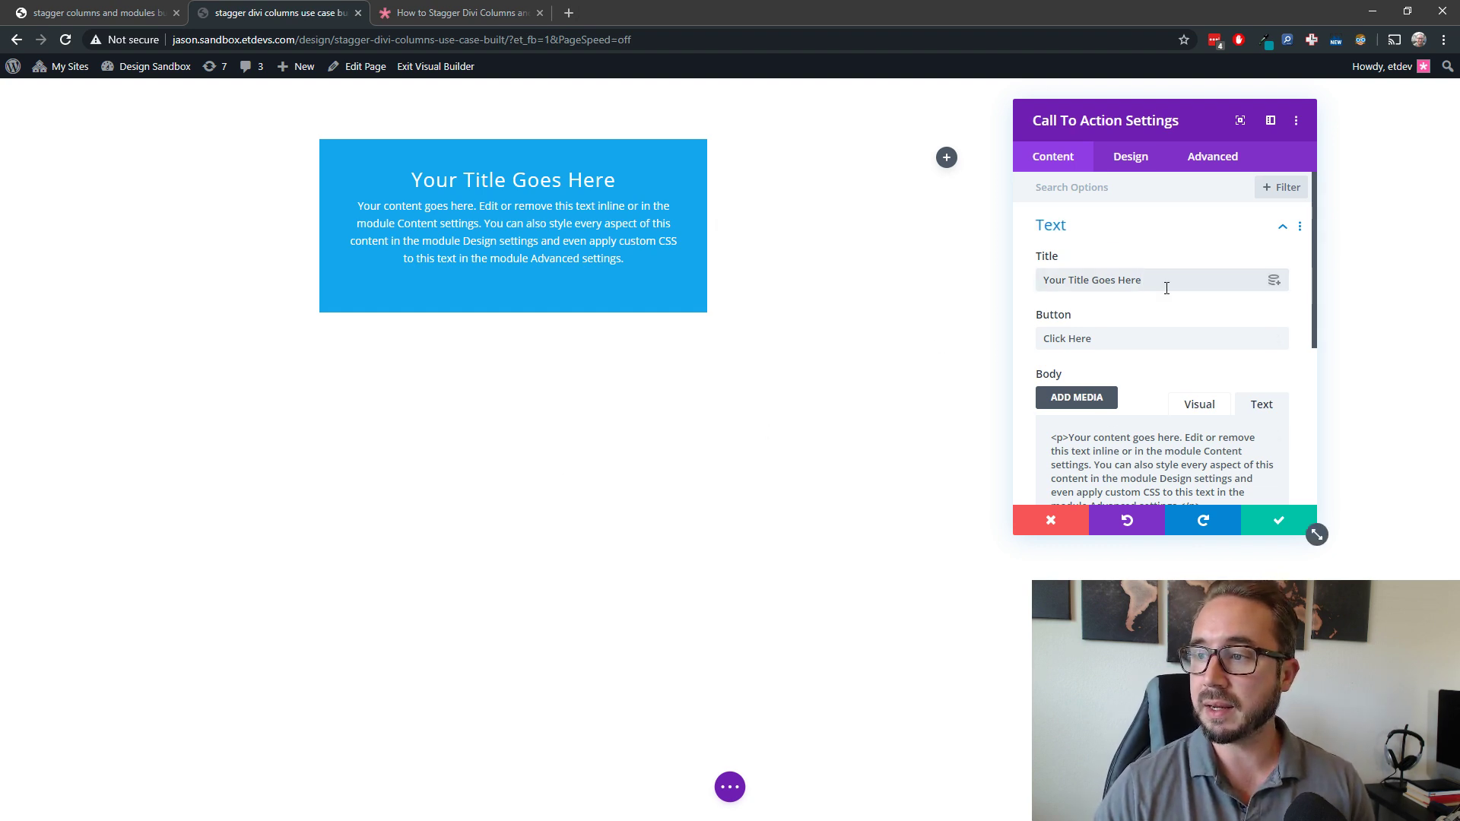
left_click_drag(1147, 280, 1040, 281)
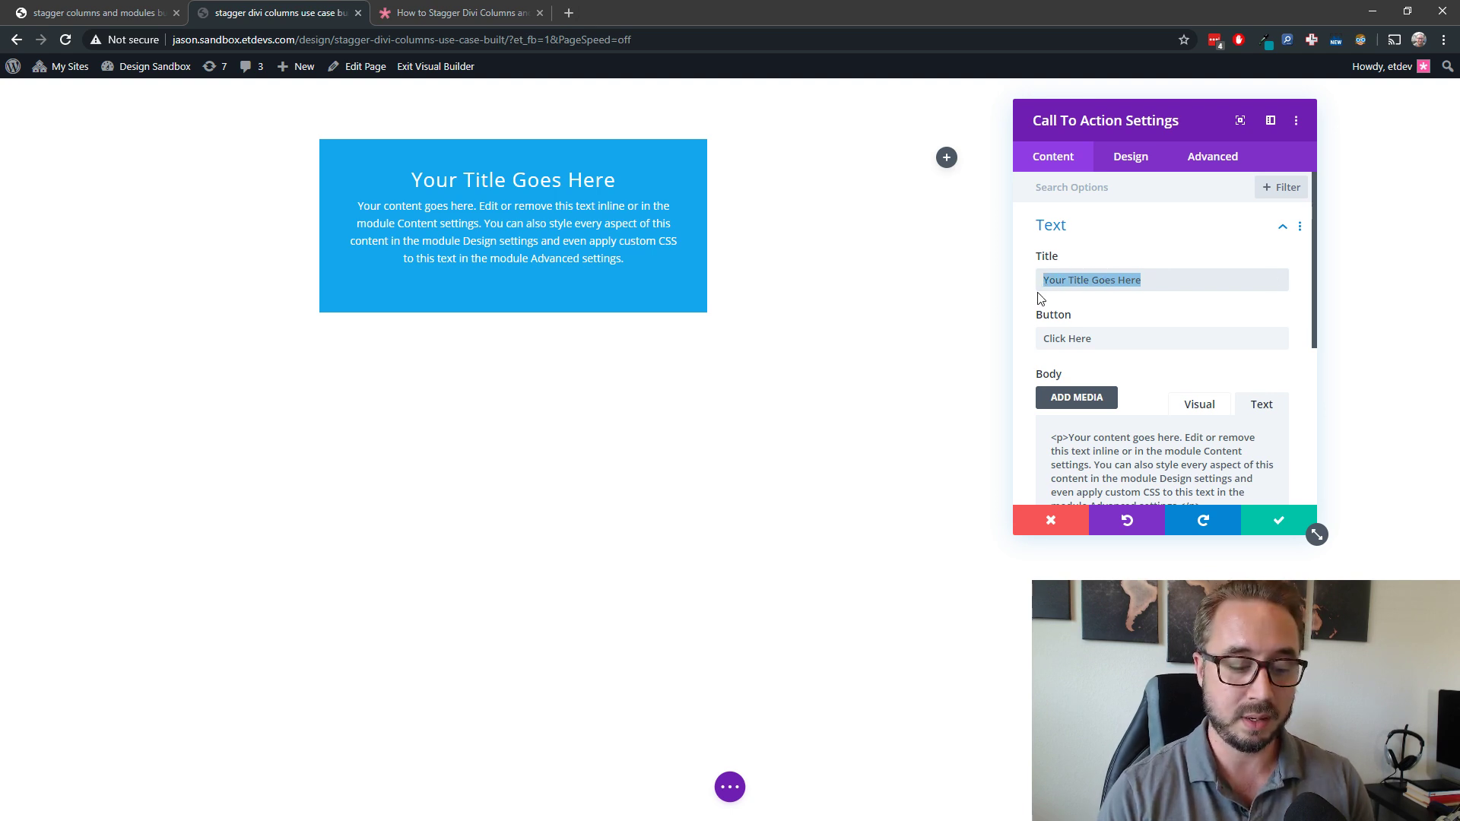
type("Divi Mo")
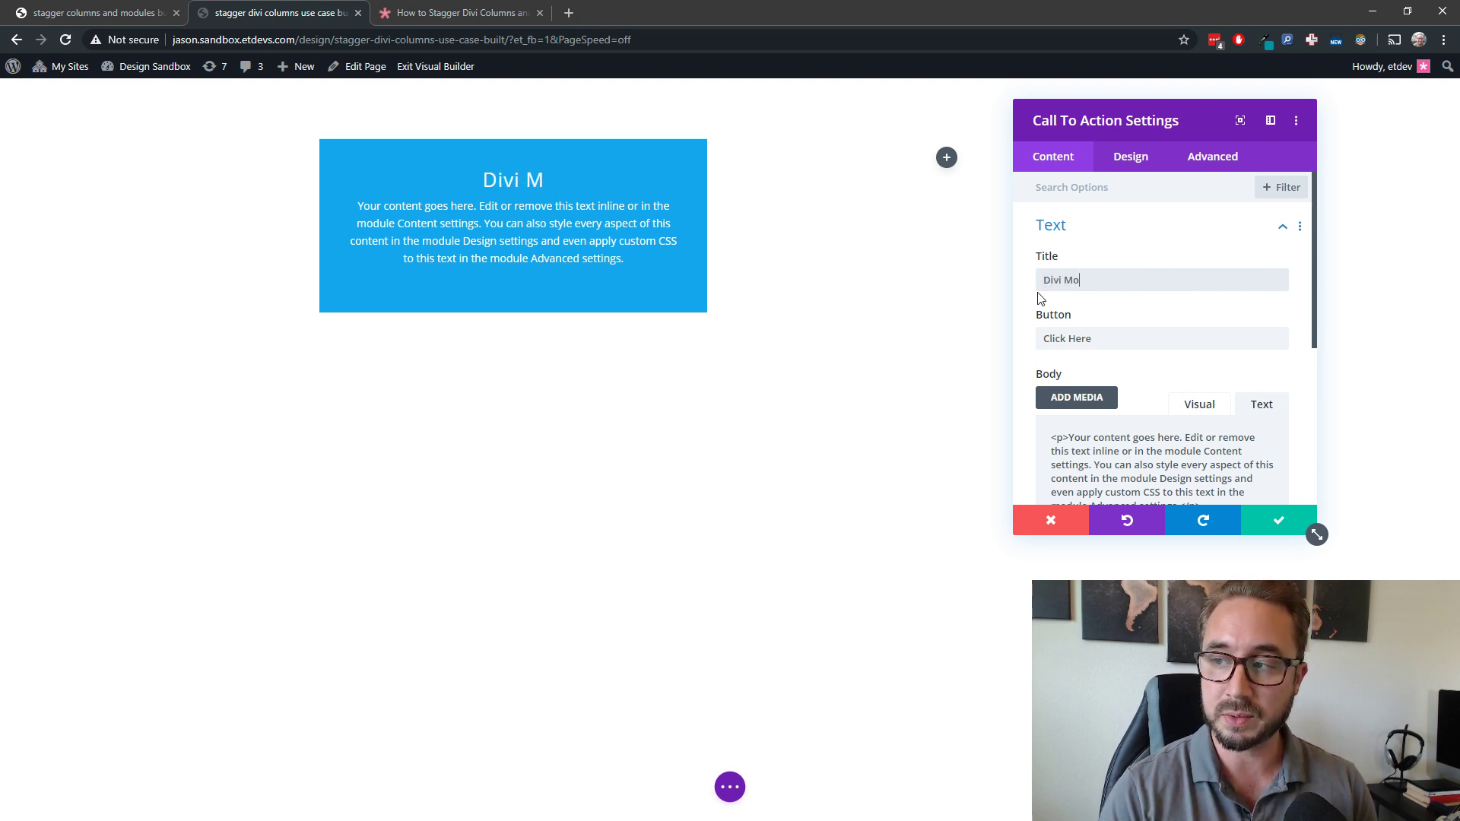
type("dule")
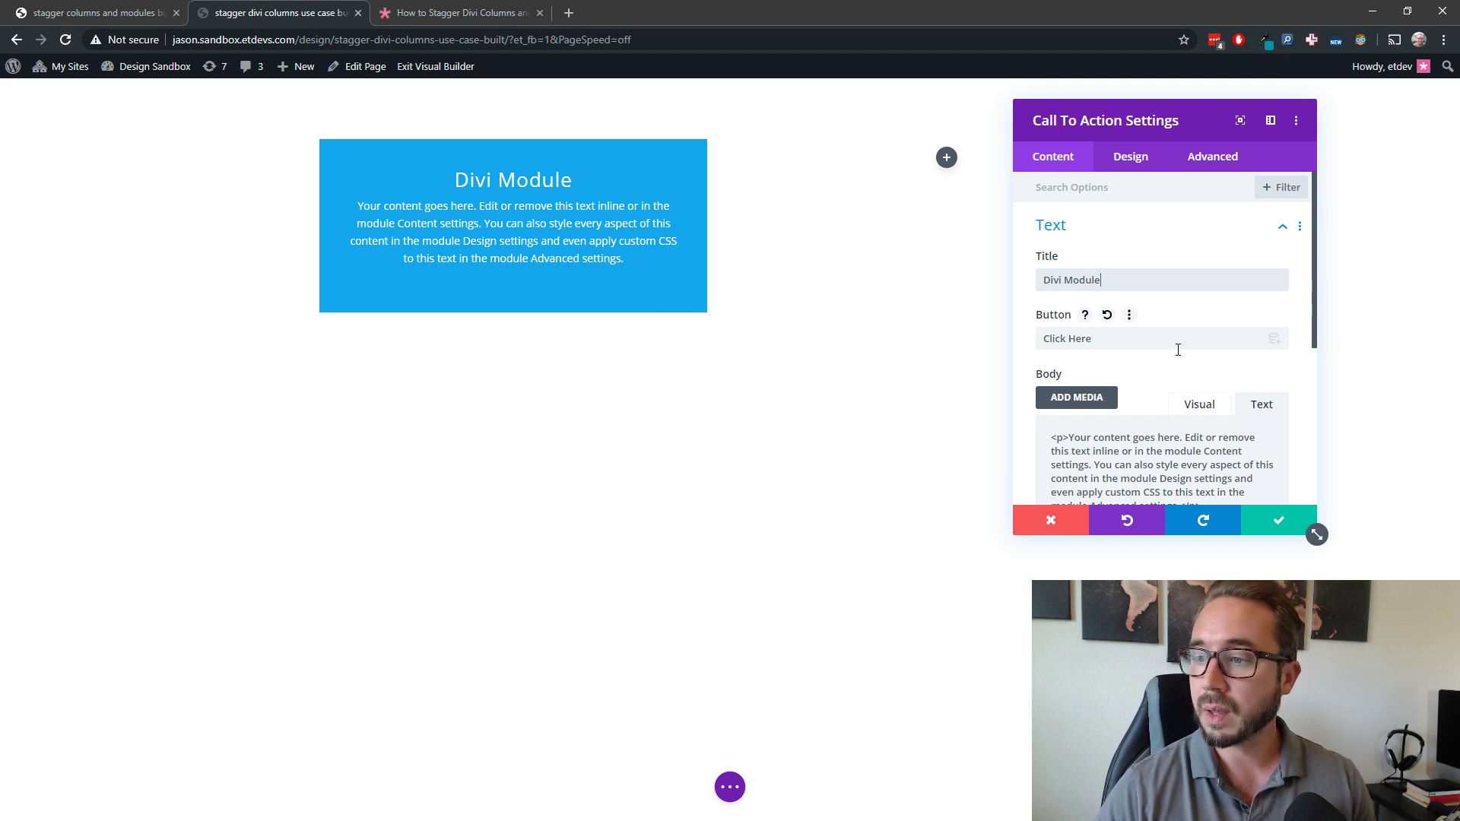
Set the Call To Action module's background color to #333333.
scroll(1178, 350, "down", 5)
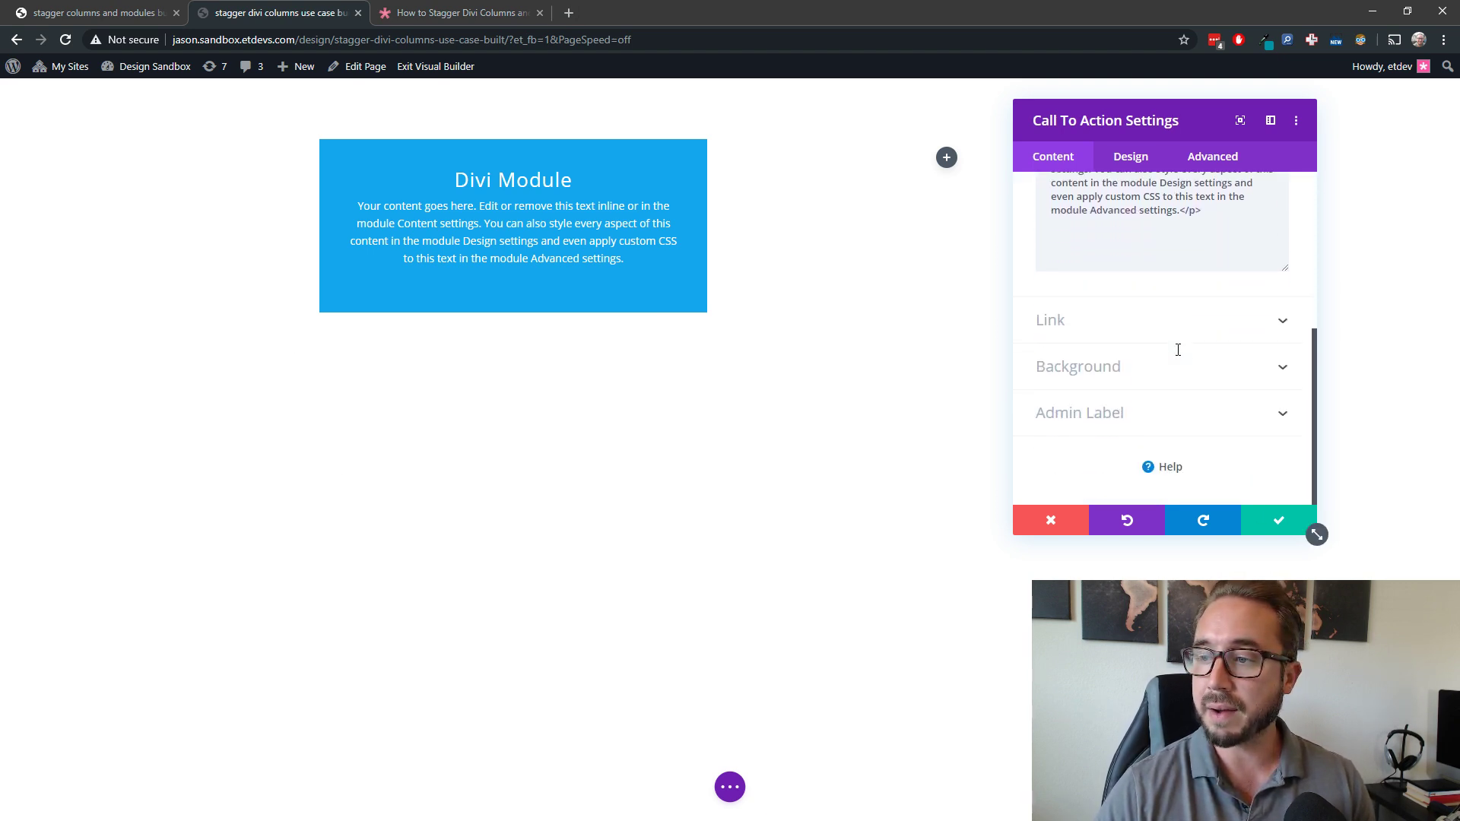
left_click(1173, 411)
left_click(1157, 307)
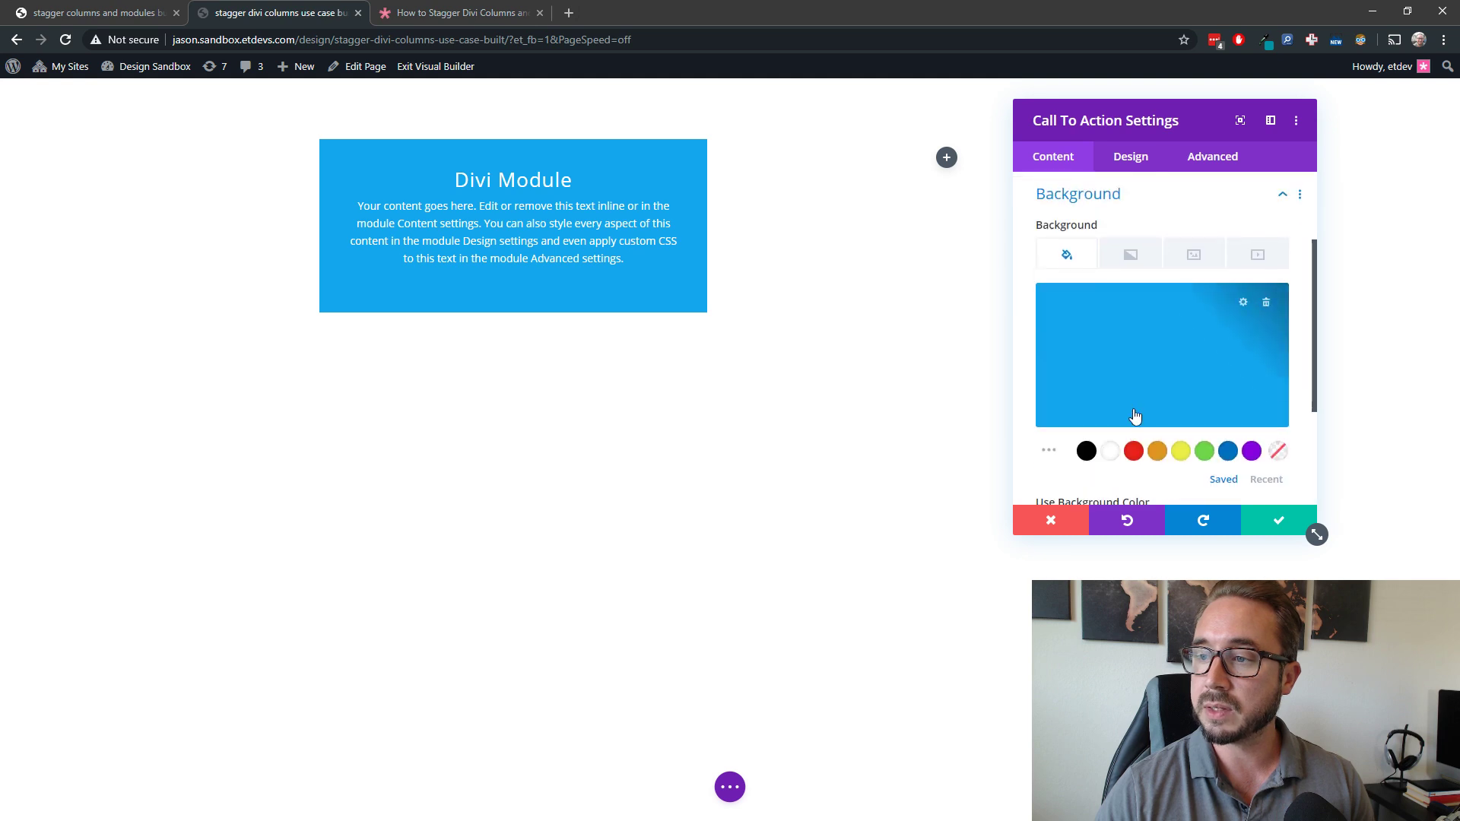
left_click(1106, 376)
double_click(1080, 302)
type("333333")
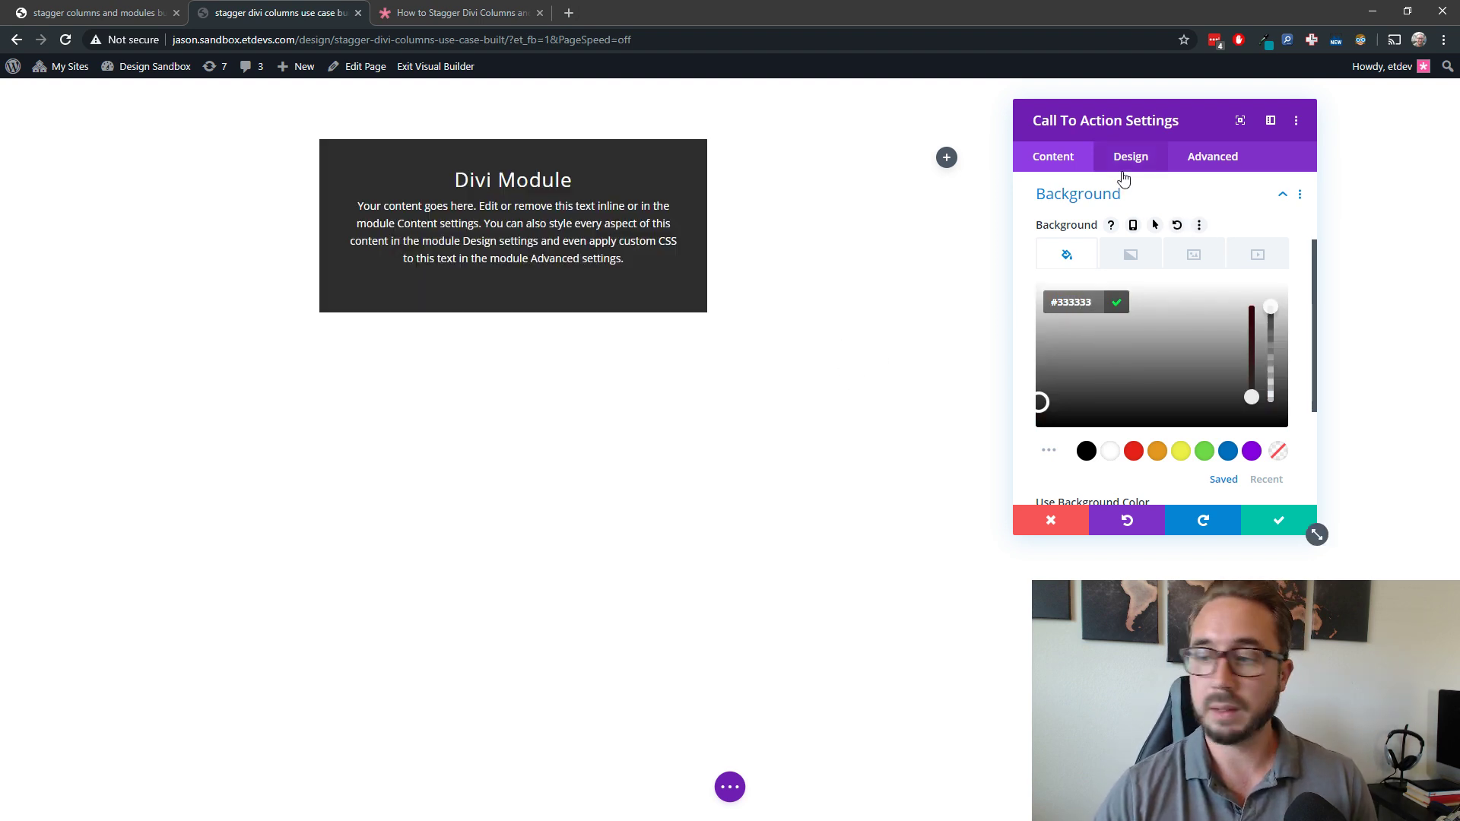
Enter # as the Call To Action module's button link URL.
scroll(1173, 476, "down", 3)
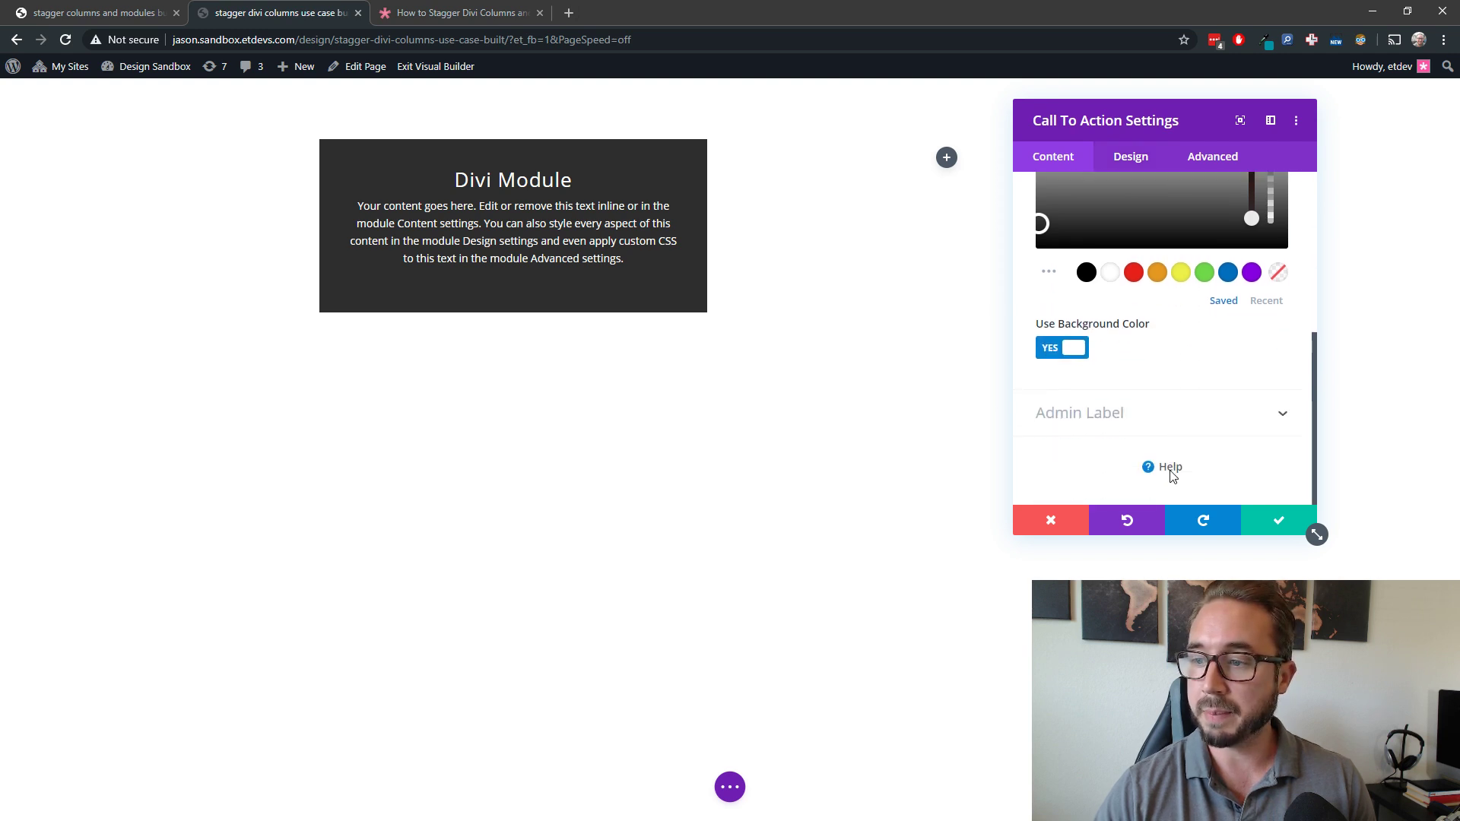
scroll(1121, 367, "up", 5)
left_click(1115, 282)
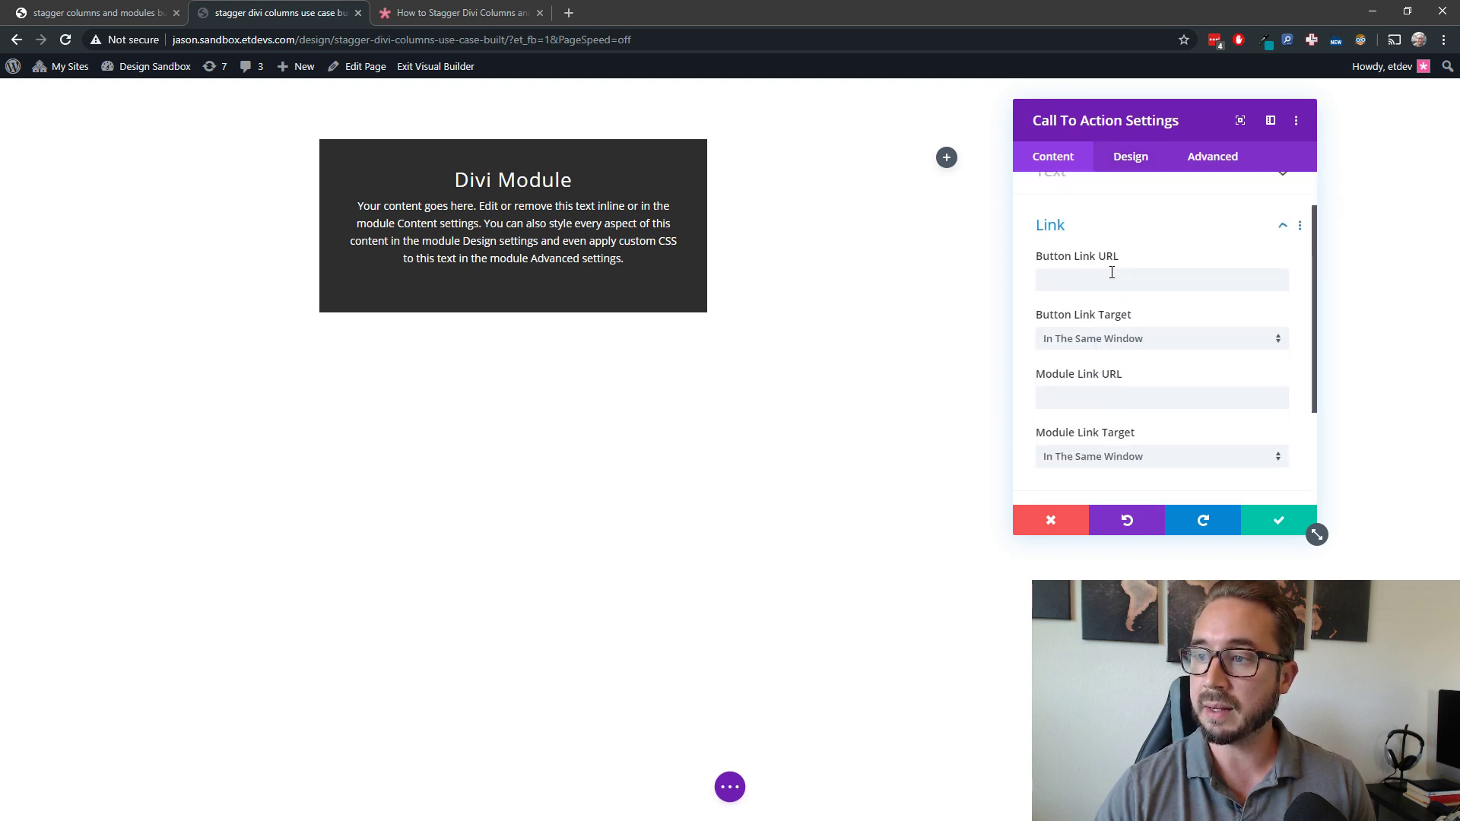
left_click(1104, 248)
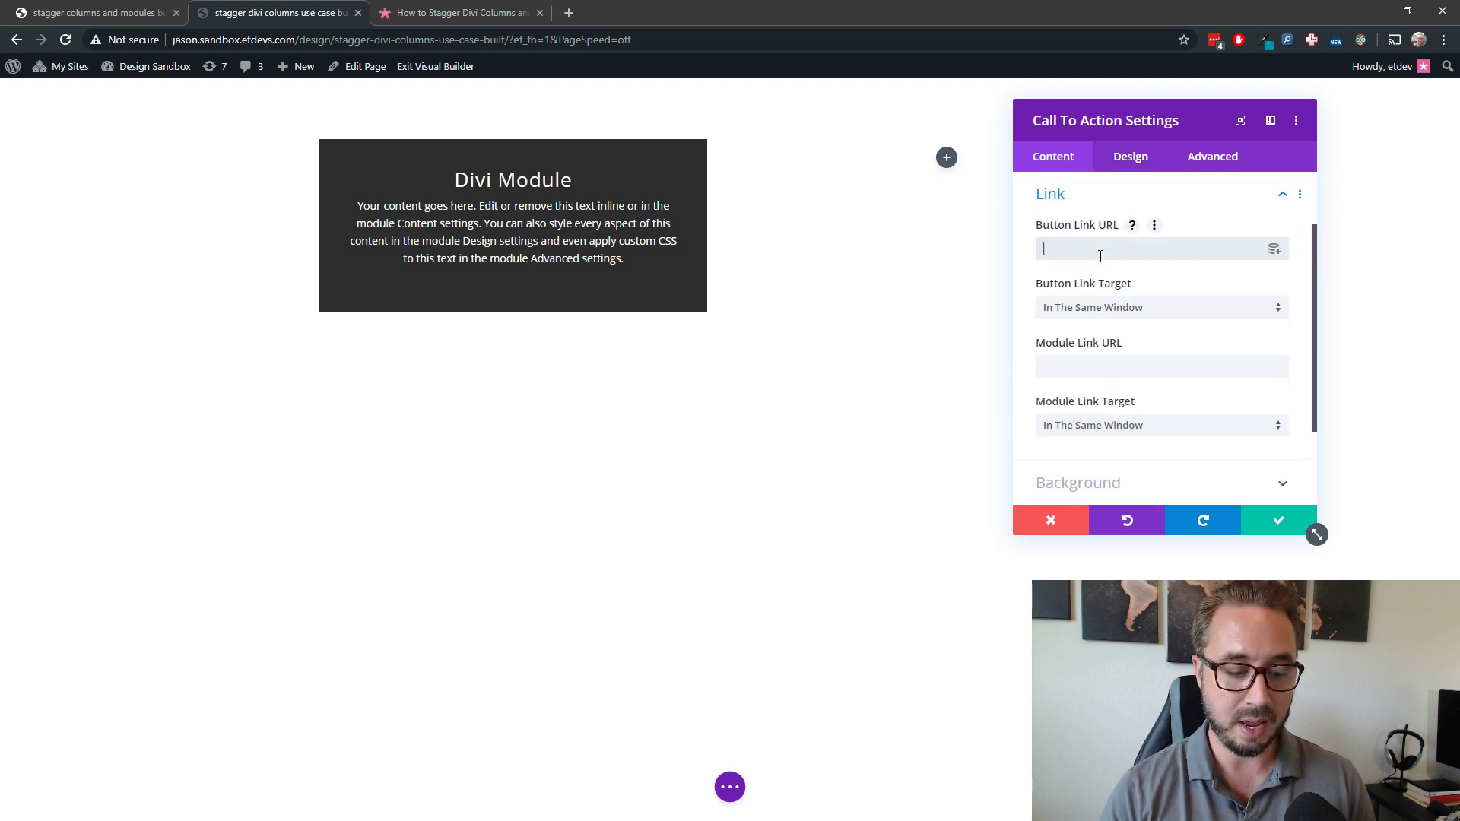
type("#")
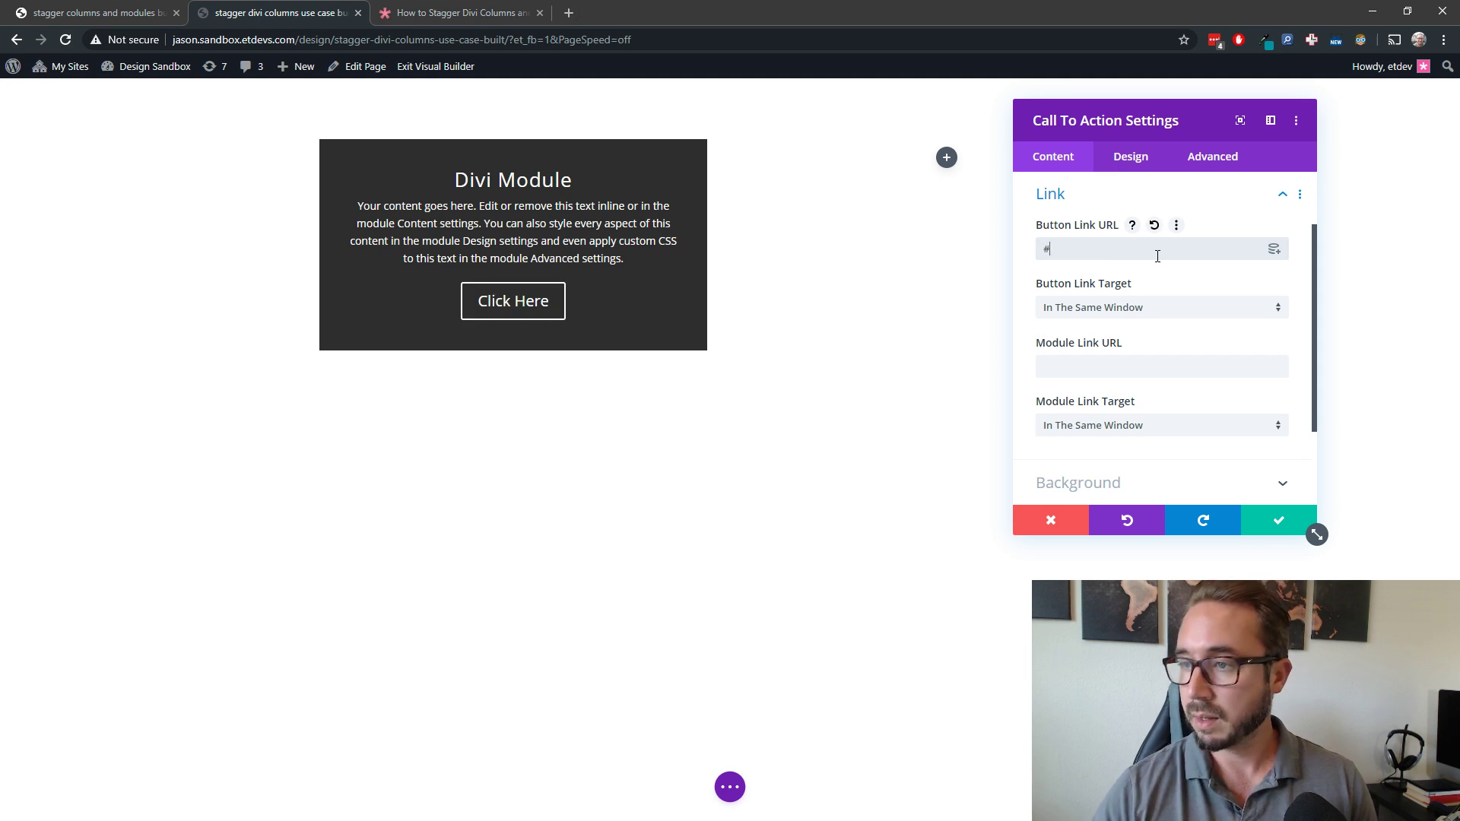
Set the Call To Action module's overall text alignment to left in its design options.
left_click(1129, 163)
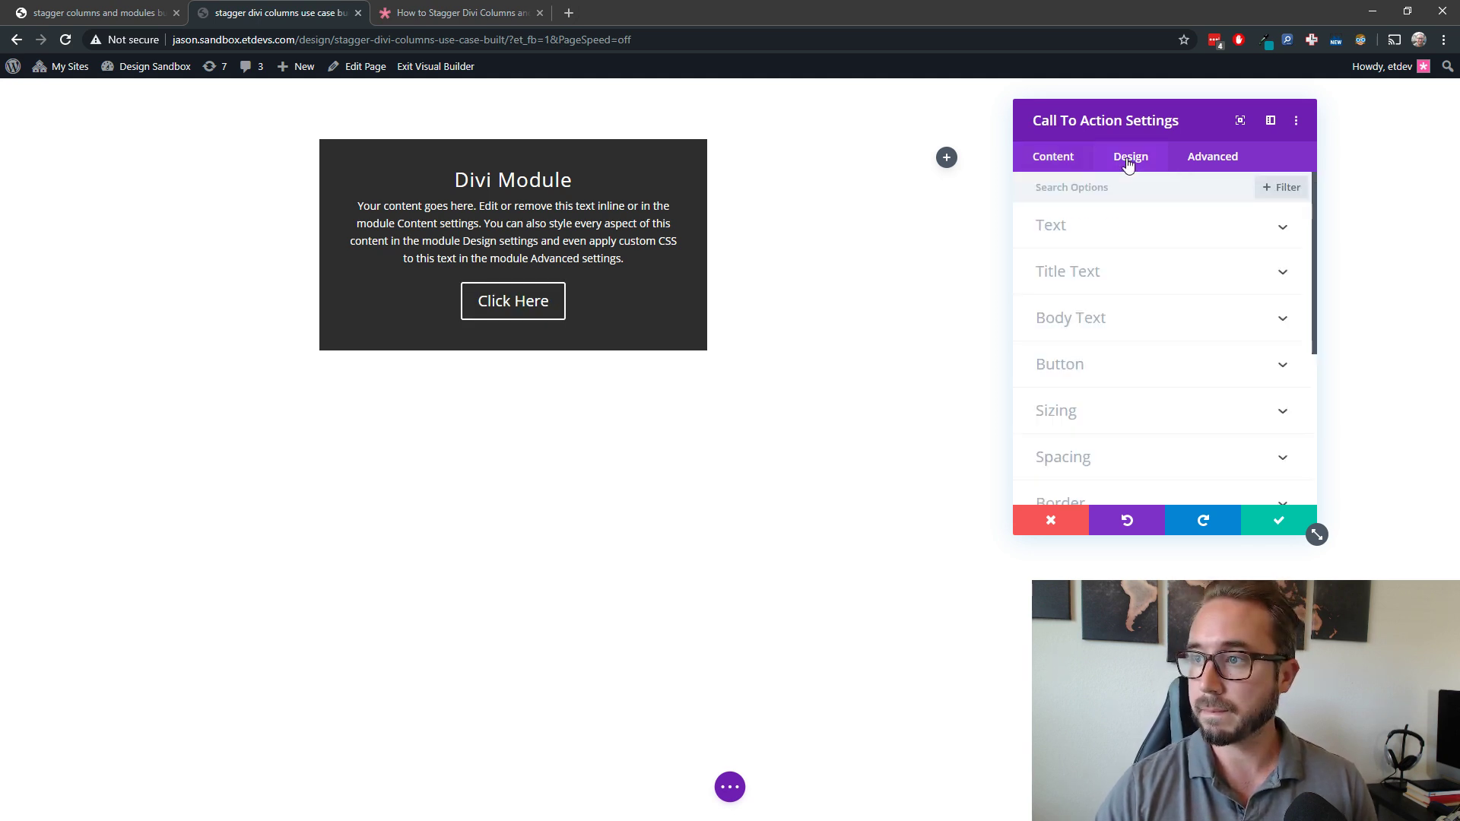
left_click(1111, 241)
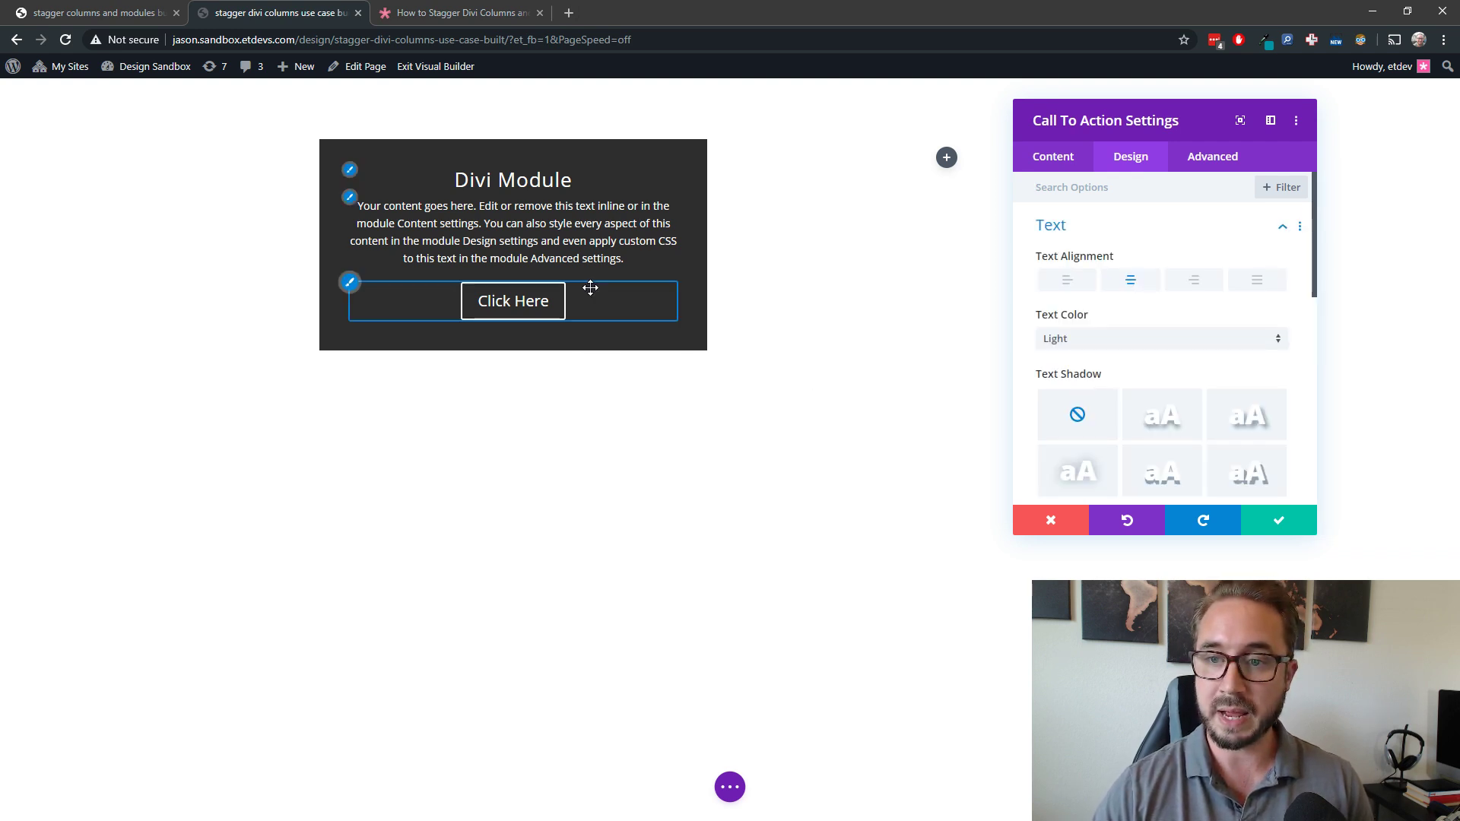
left_click(1067, 281)
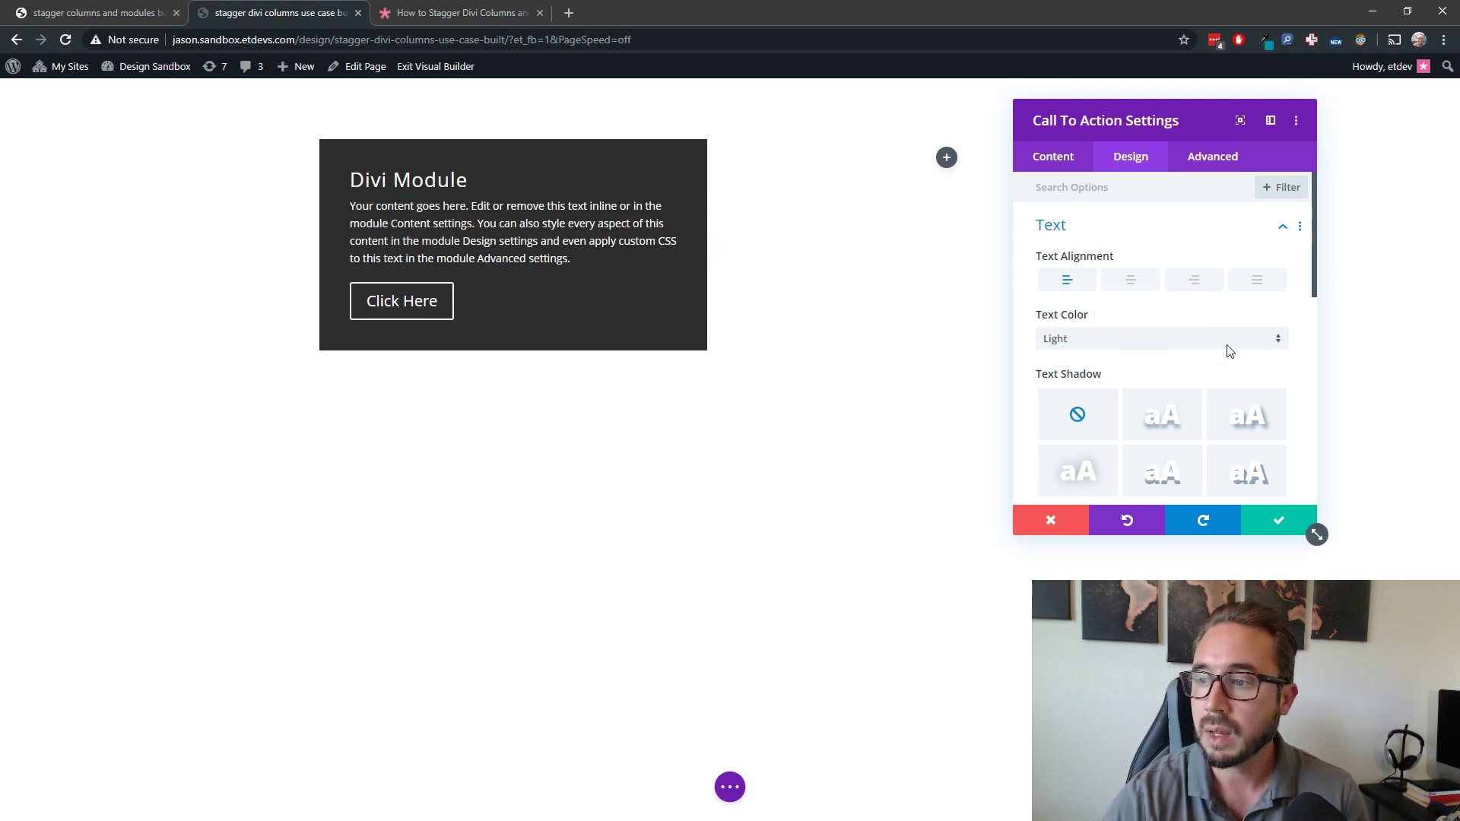
Change the title font of the Call To Action module to Bitter.
scroll(1132, 332, "down", 4)
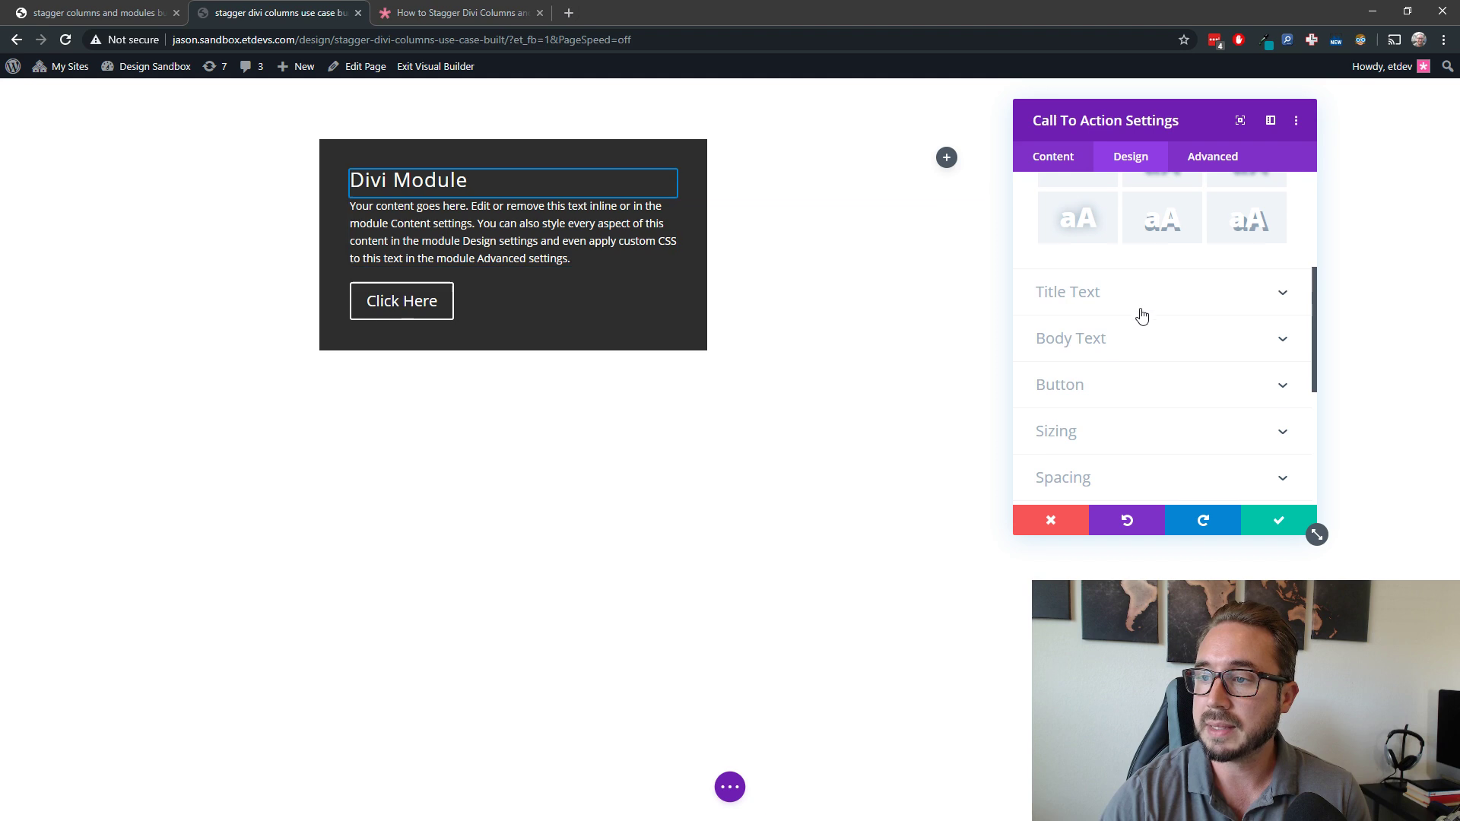
left_click(1137, 296)
left_click(1228, 308)
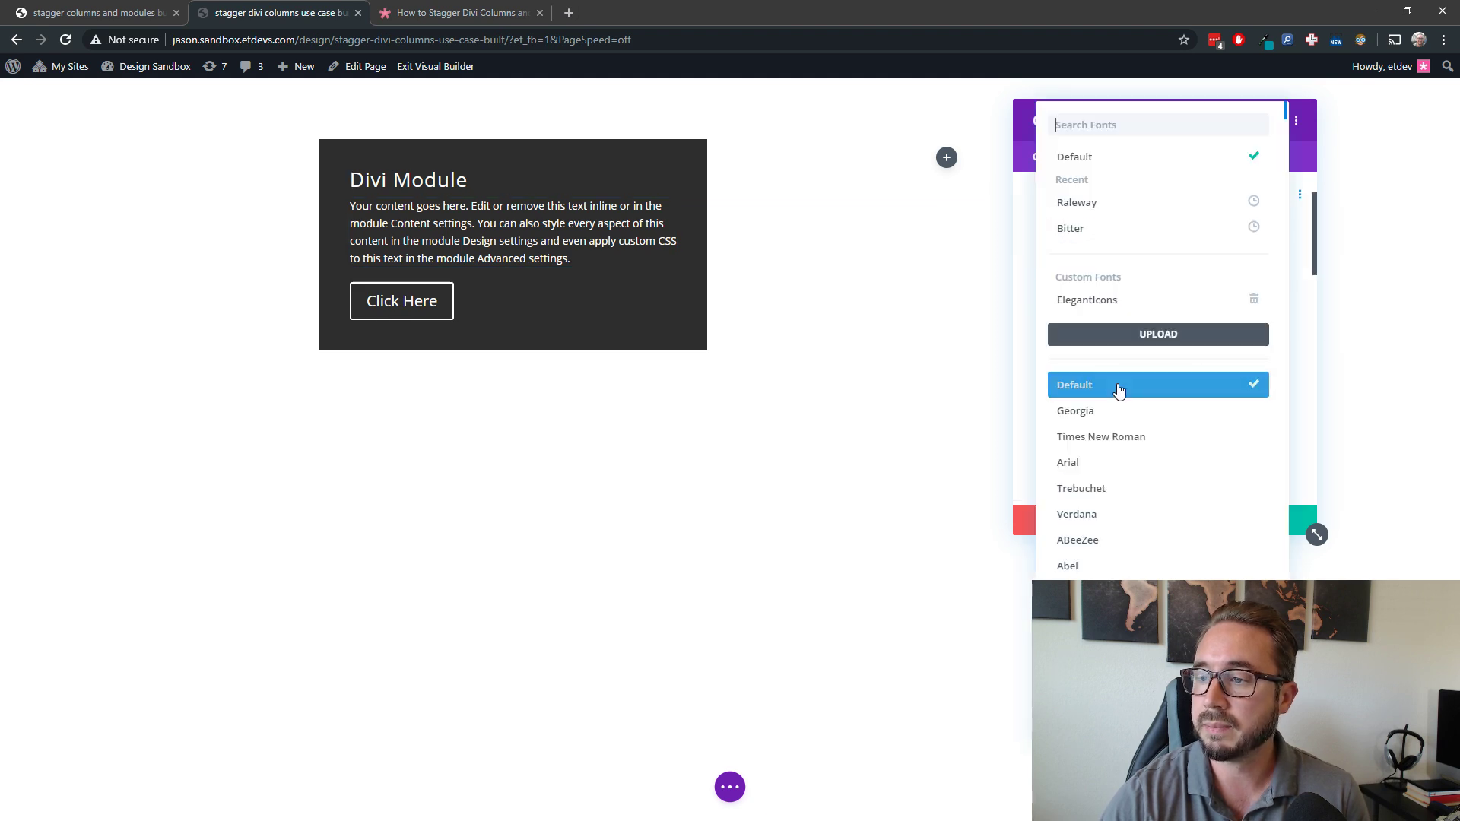
left_click(1164, 231)
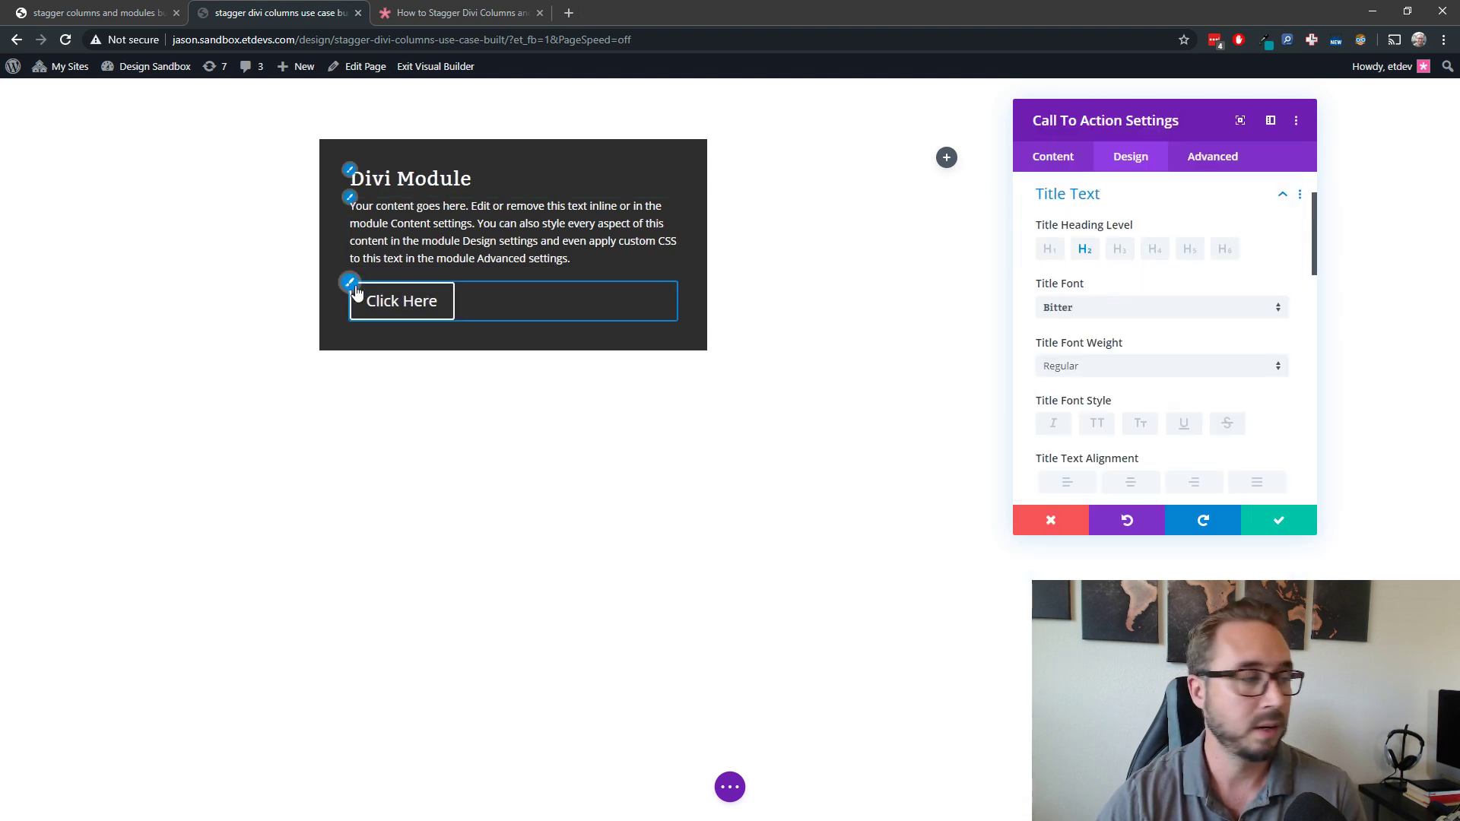
Set the Call To Action module's title text size to 50px.
scroll(1190, 397, "down", 2)
scroll(1194, 406, "down", 1)
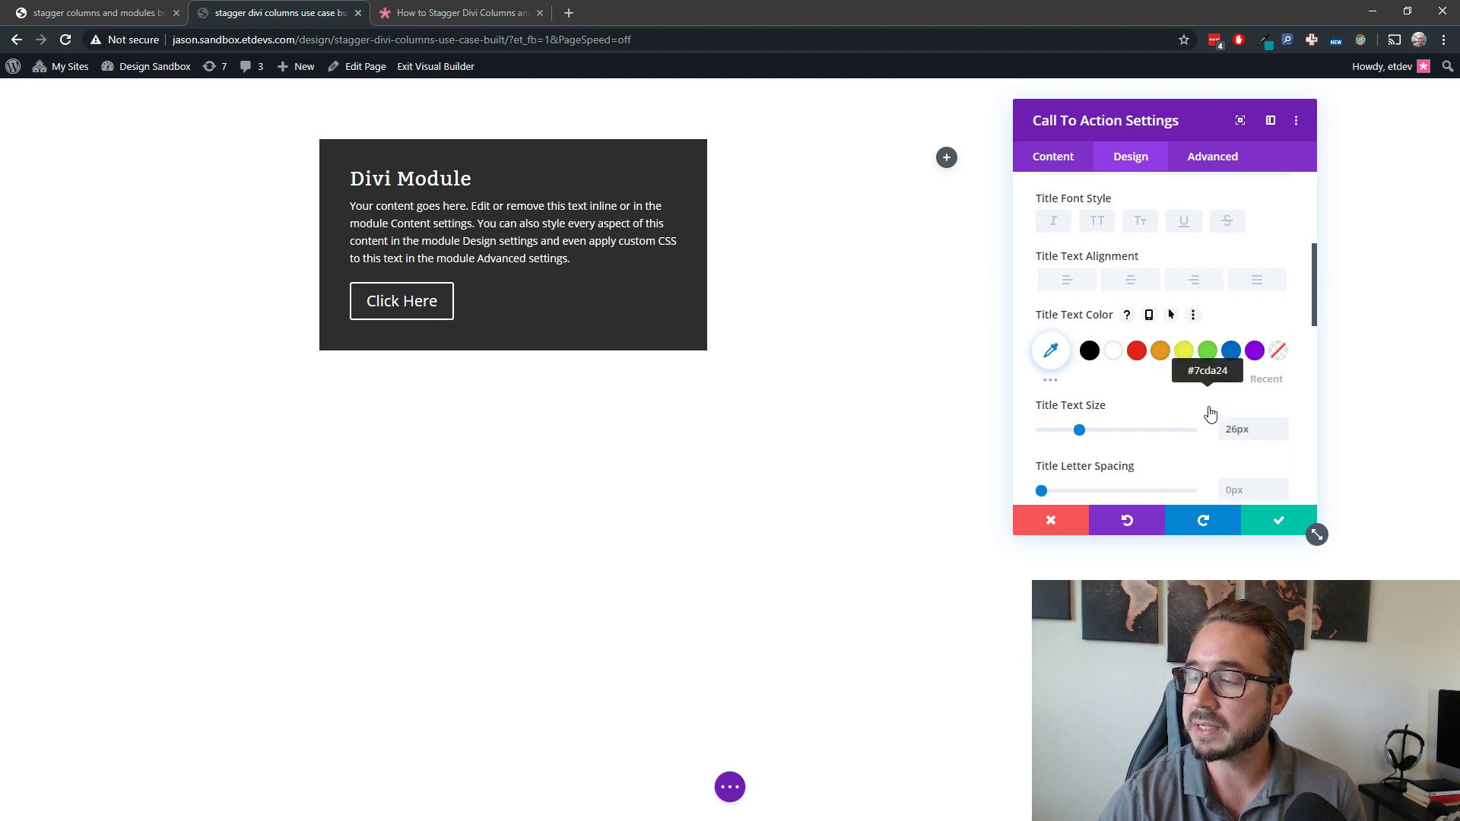
double_click(1238, 431)
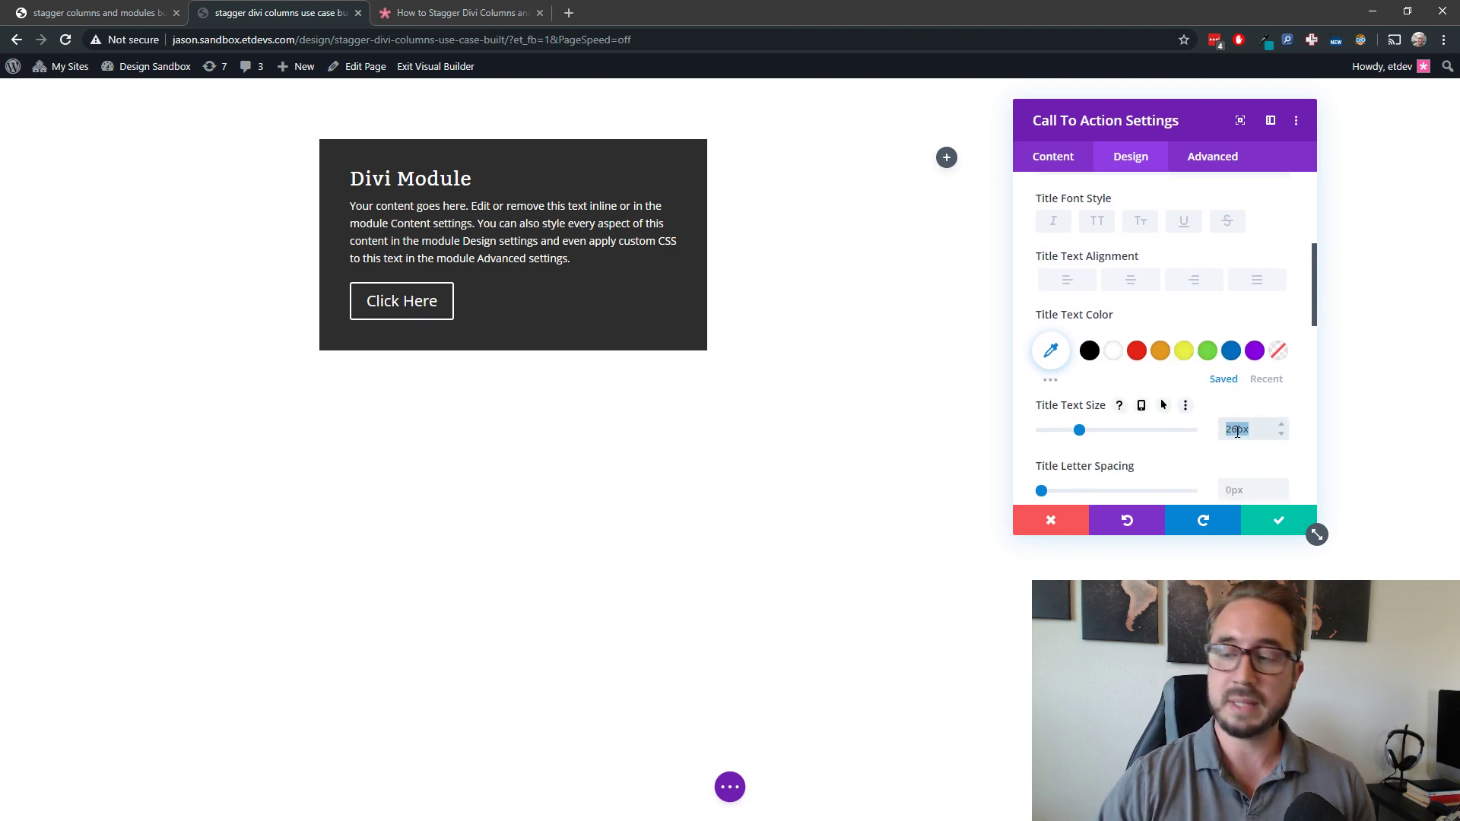
type("50")
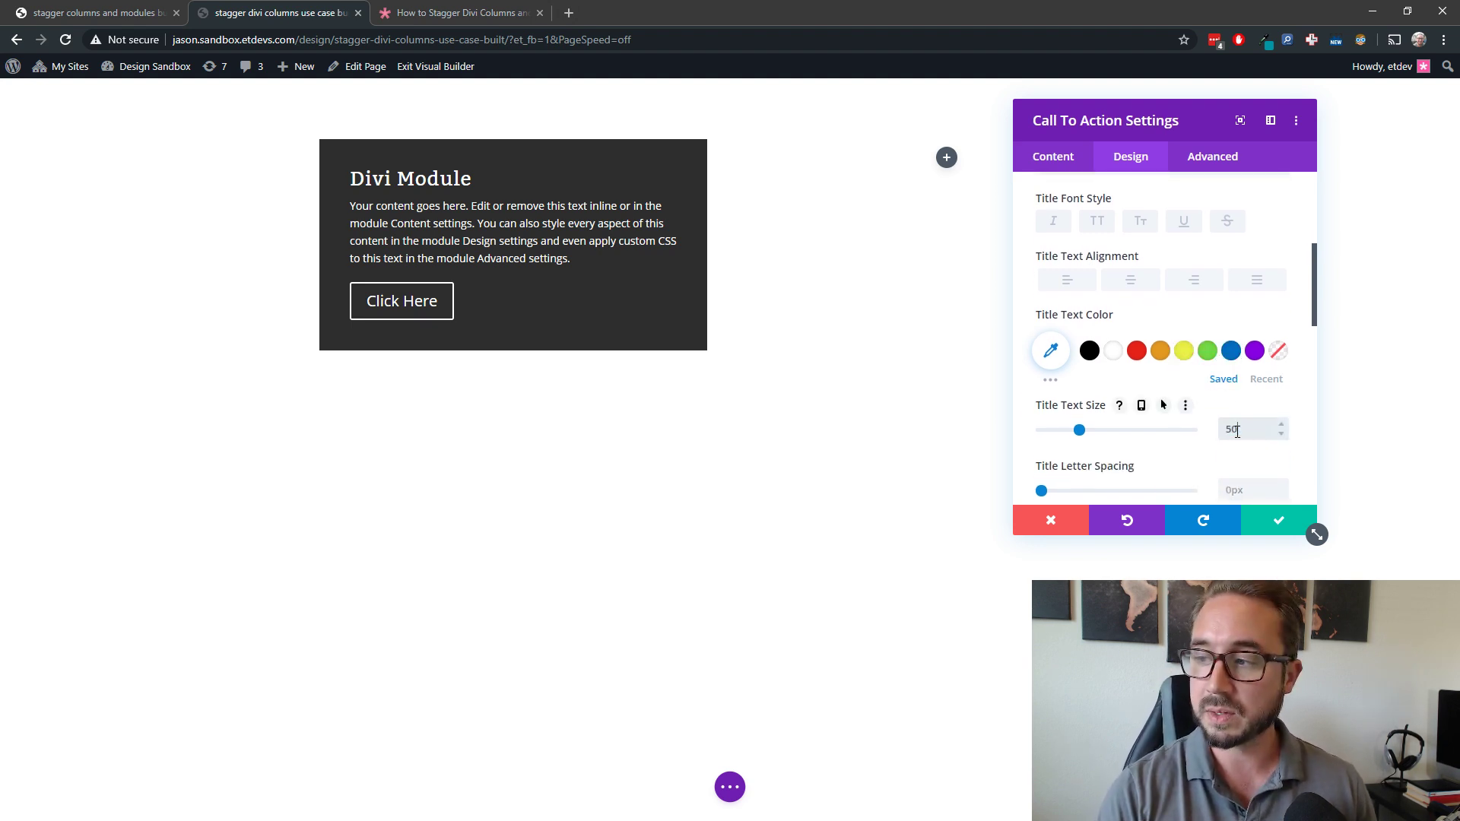
type("px")
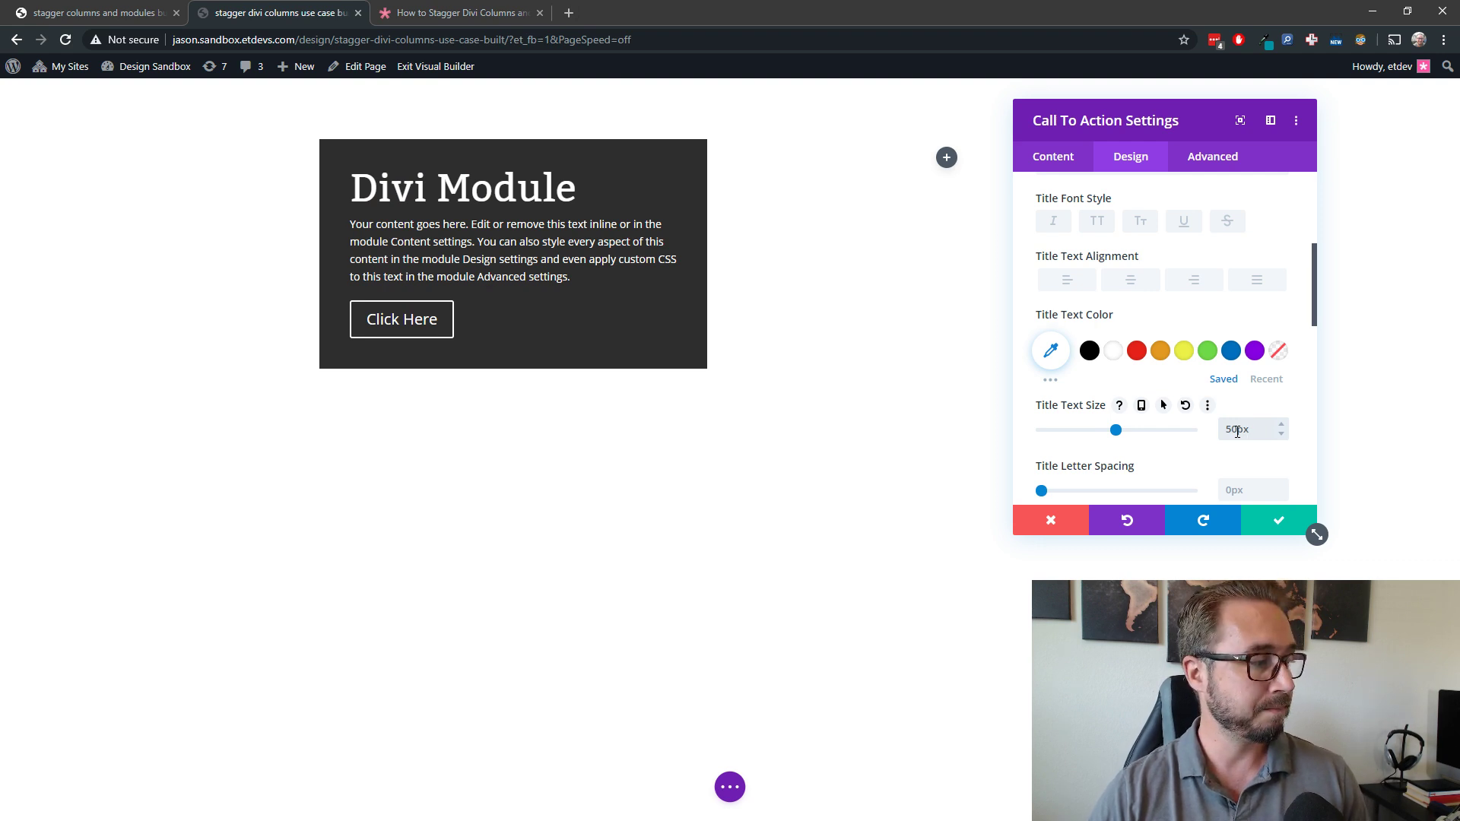
scroll(1236, 461, "down", 1)
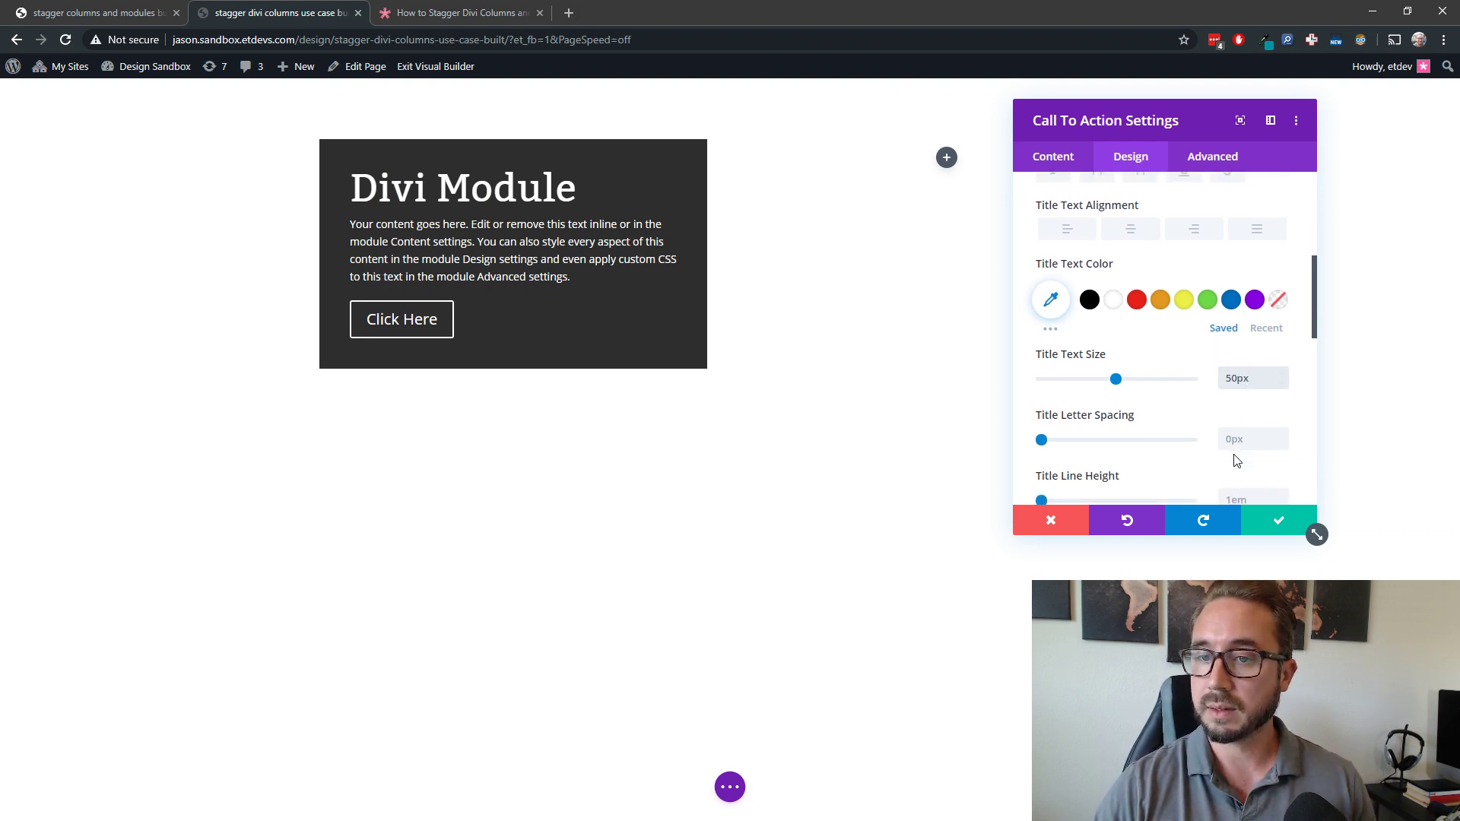
scroll(1236, 461, "down", 3)
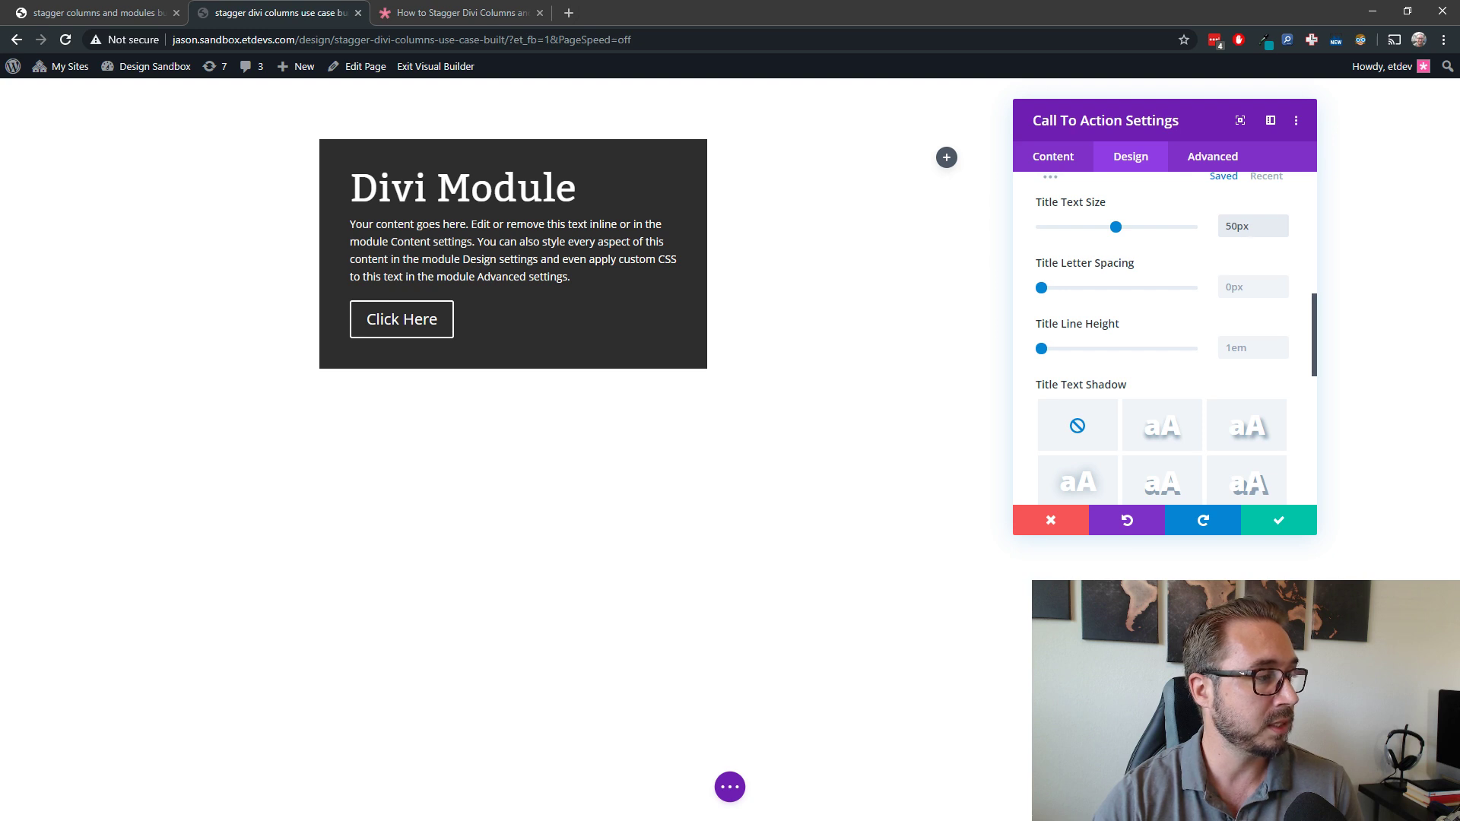
Save the Call To Action module's settings and place a copy of the module in the row's empty second column.
left_click(1280, 525)
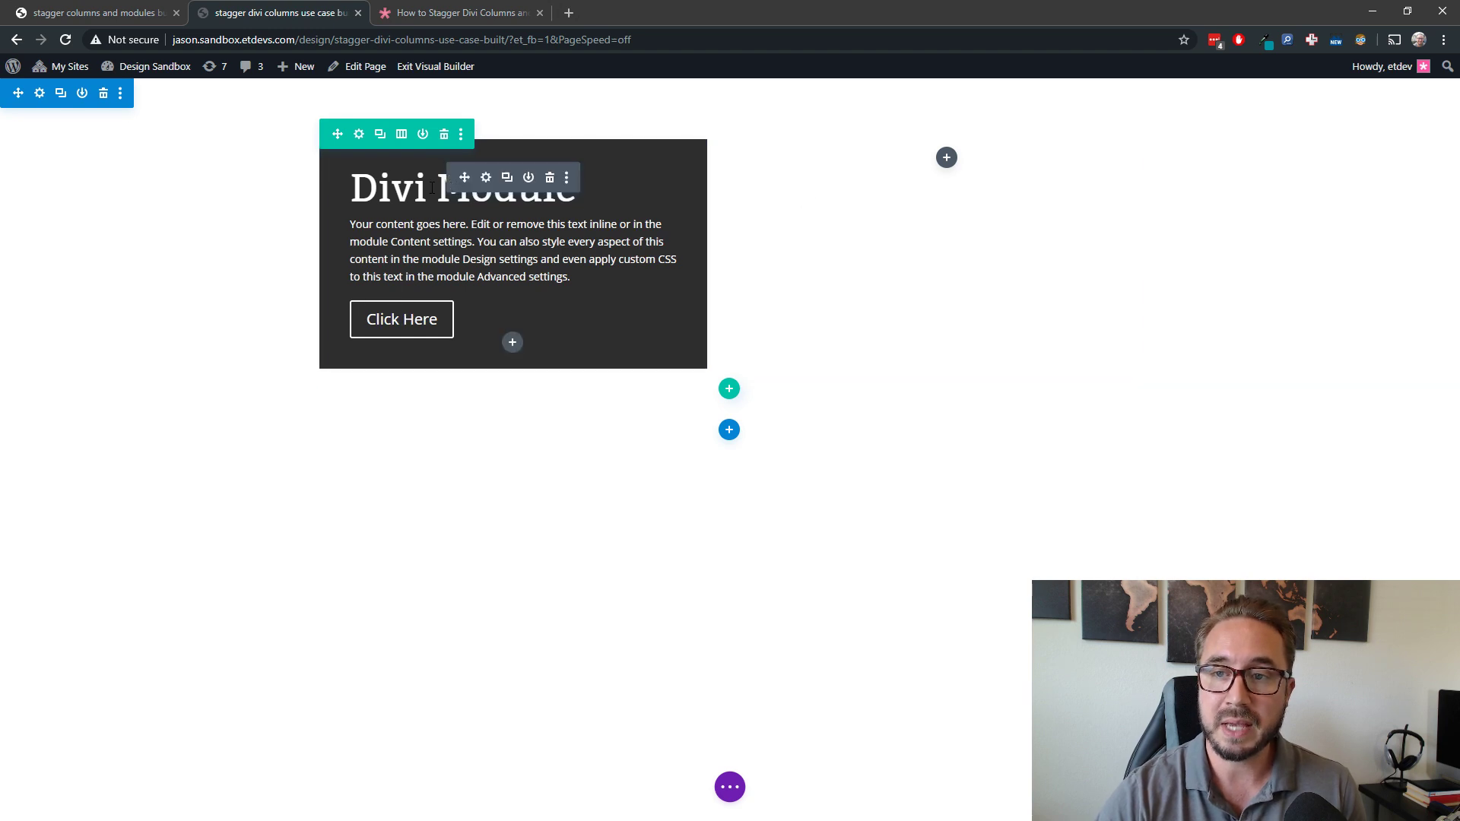
left_click(568, 181)
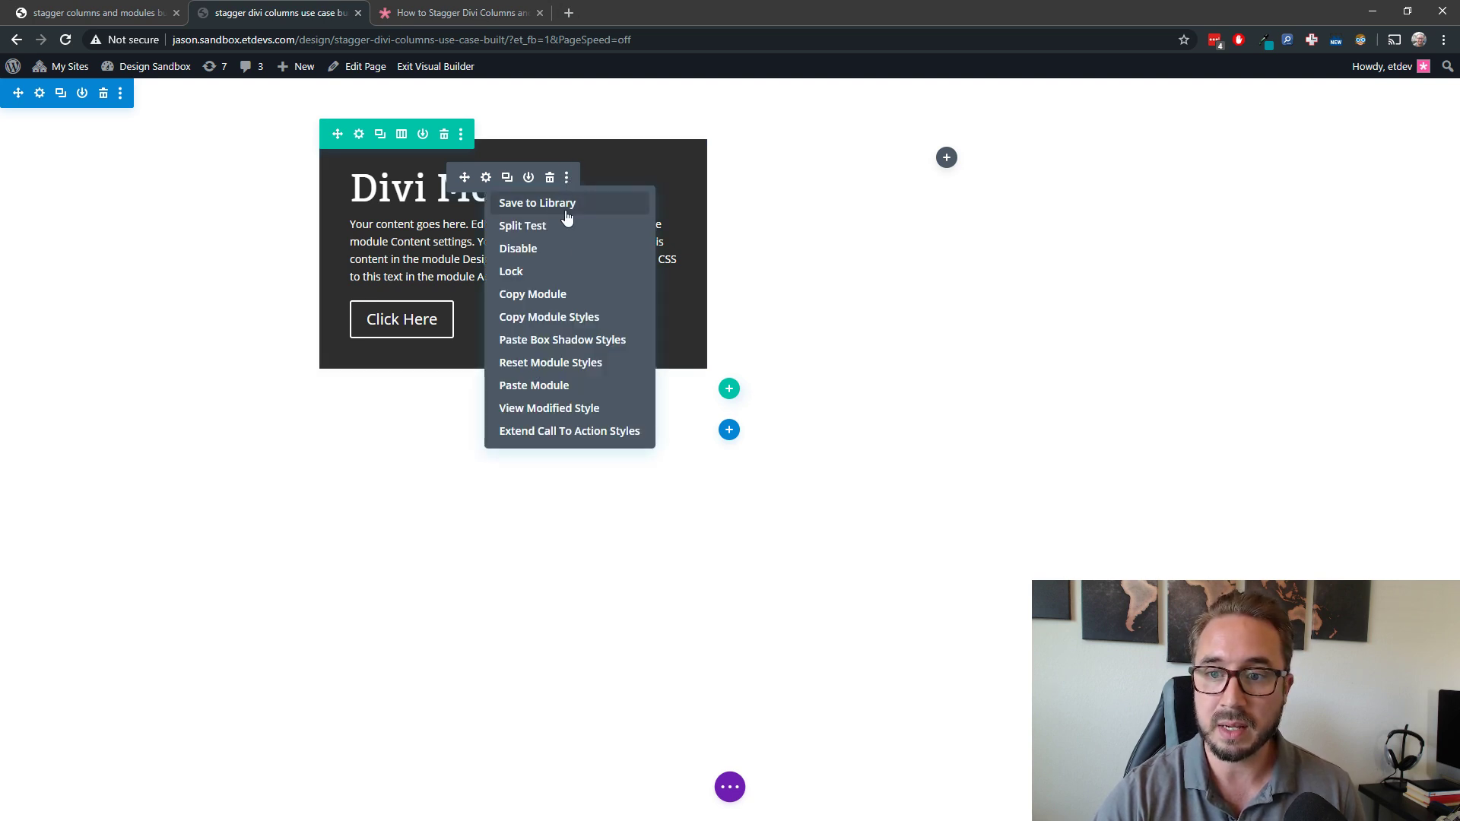
left_click(550, 295)
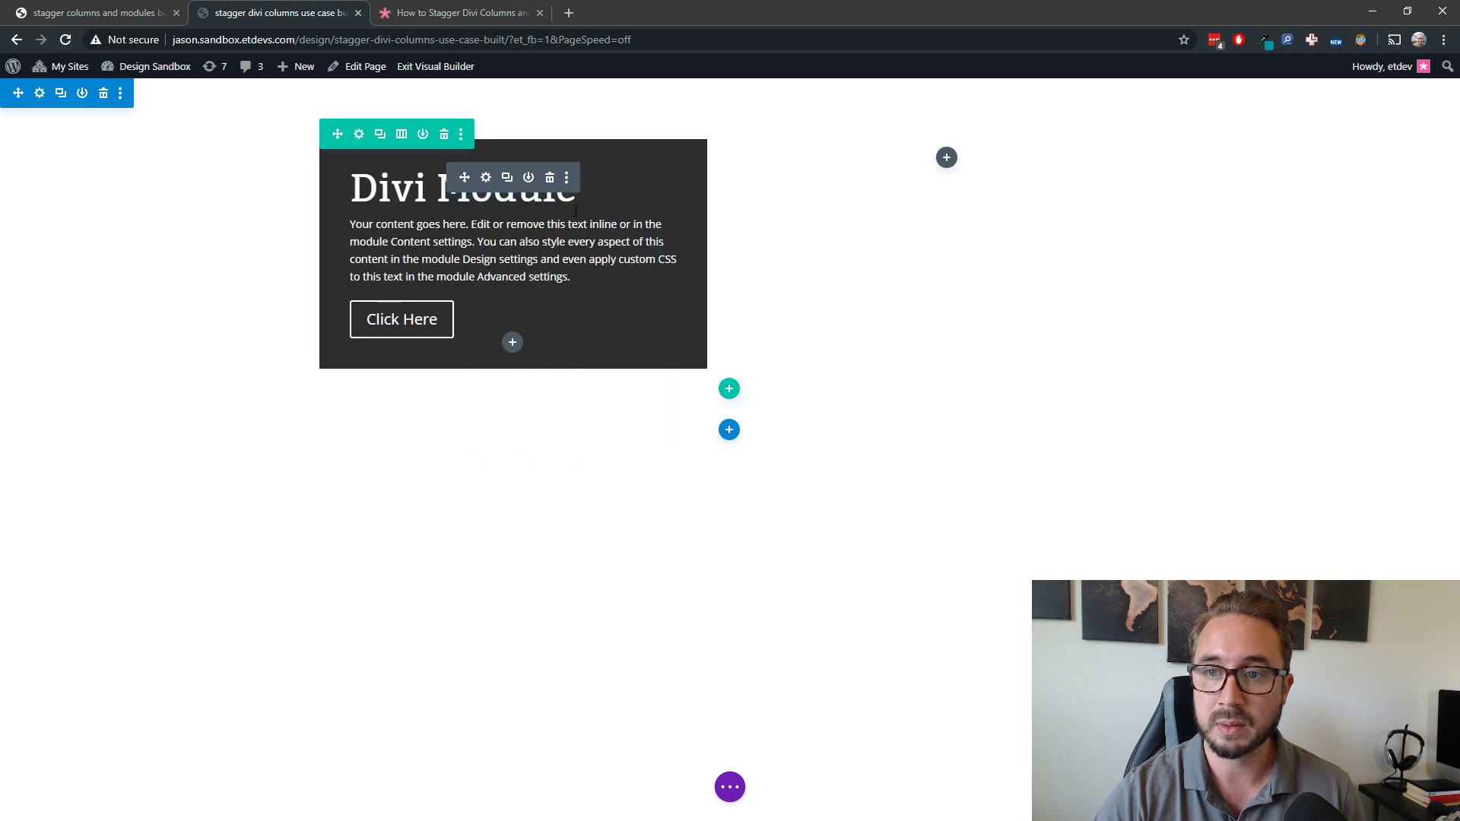
right_click(950, 162)
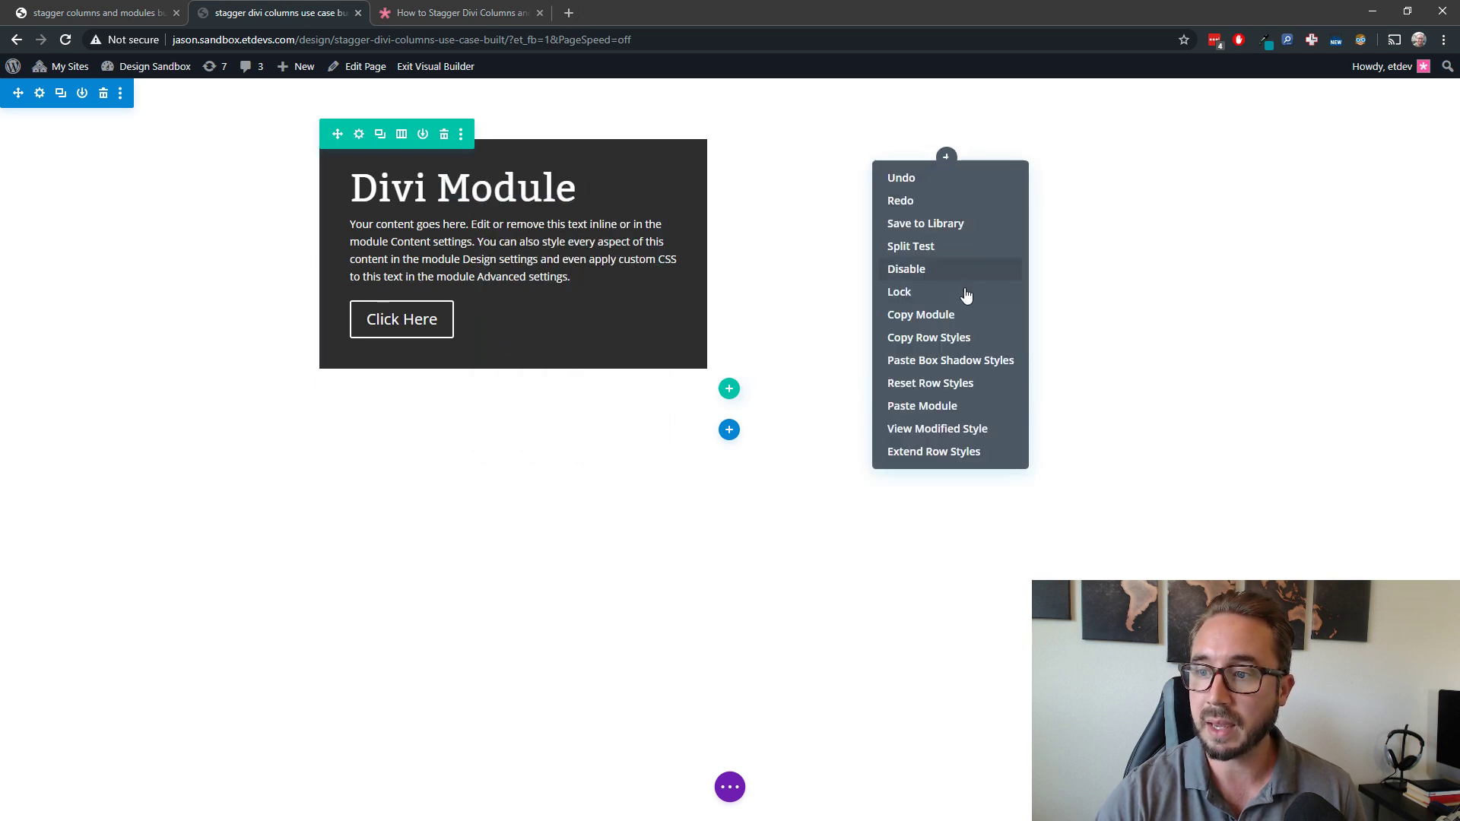
left_click(950, 407)
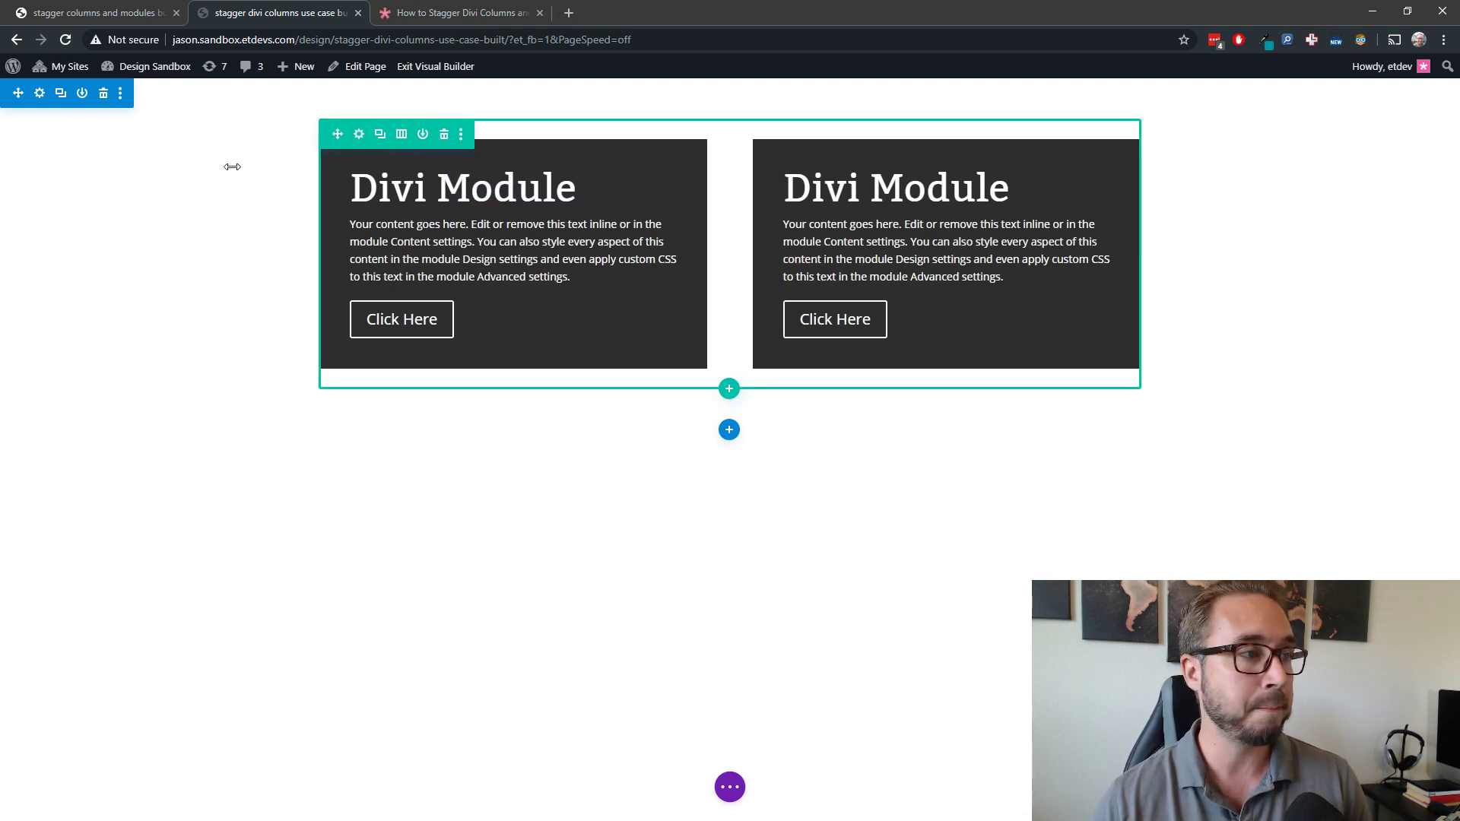
Set the row's top and bottom margins to 30% with the two values linked, and save the row settings.
left_click(359, 134)
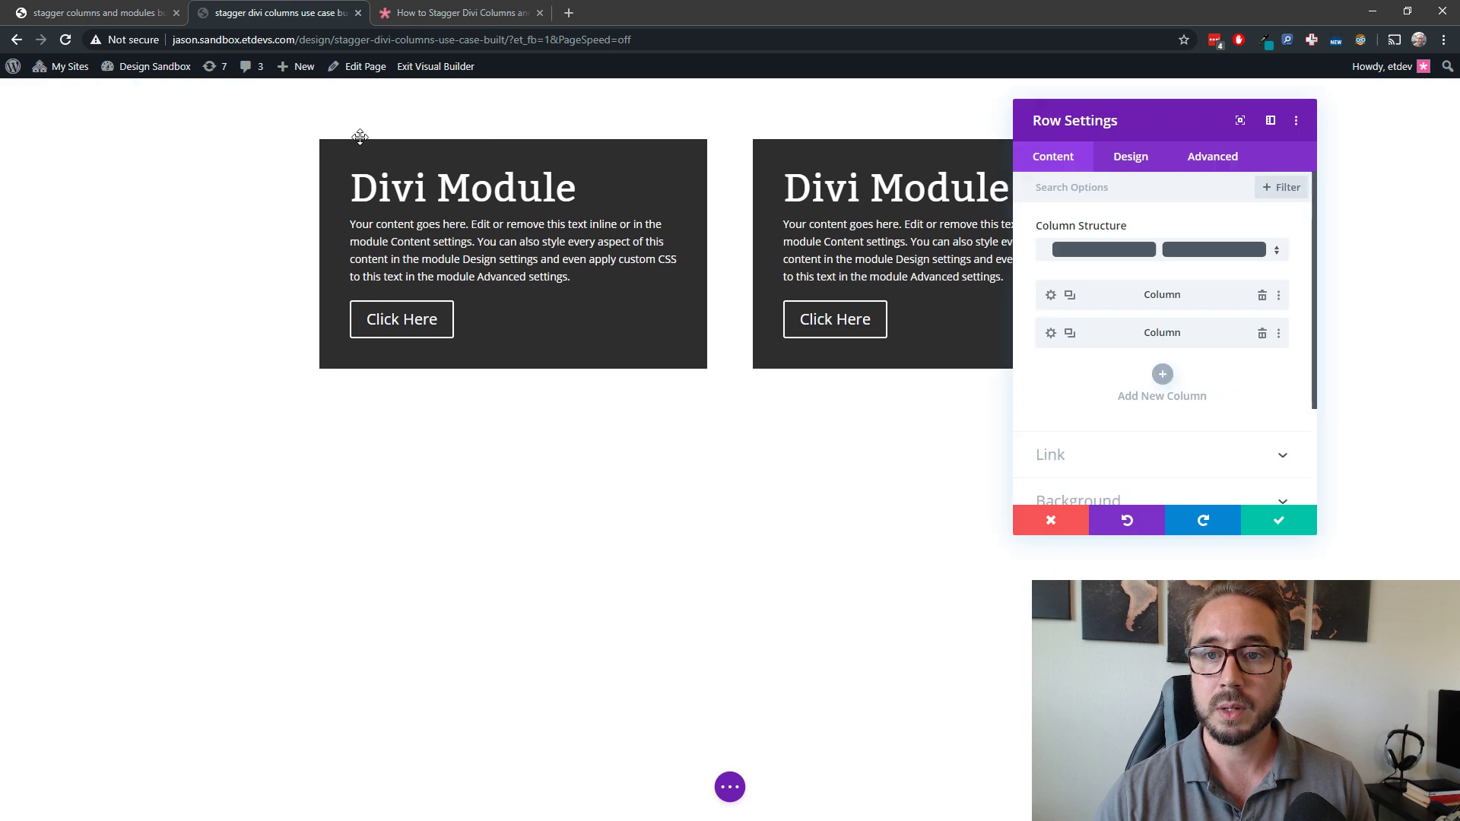
left_click(1147, 158)
left_click(1139, 273)
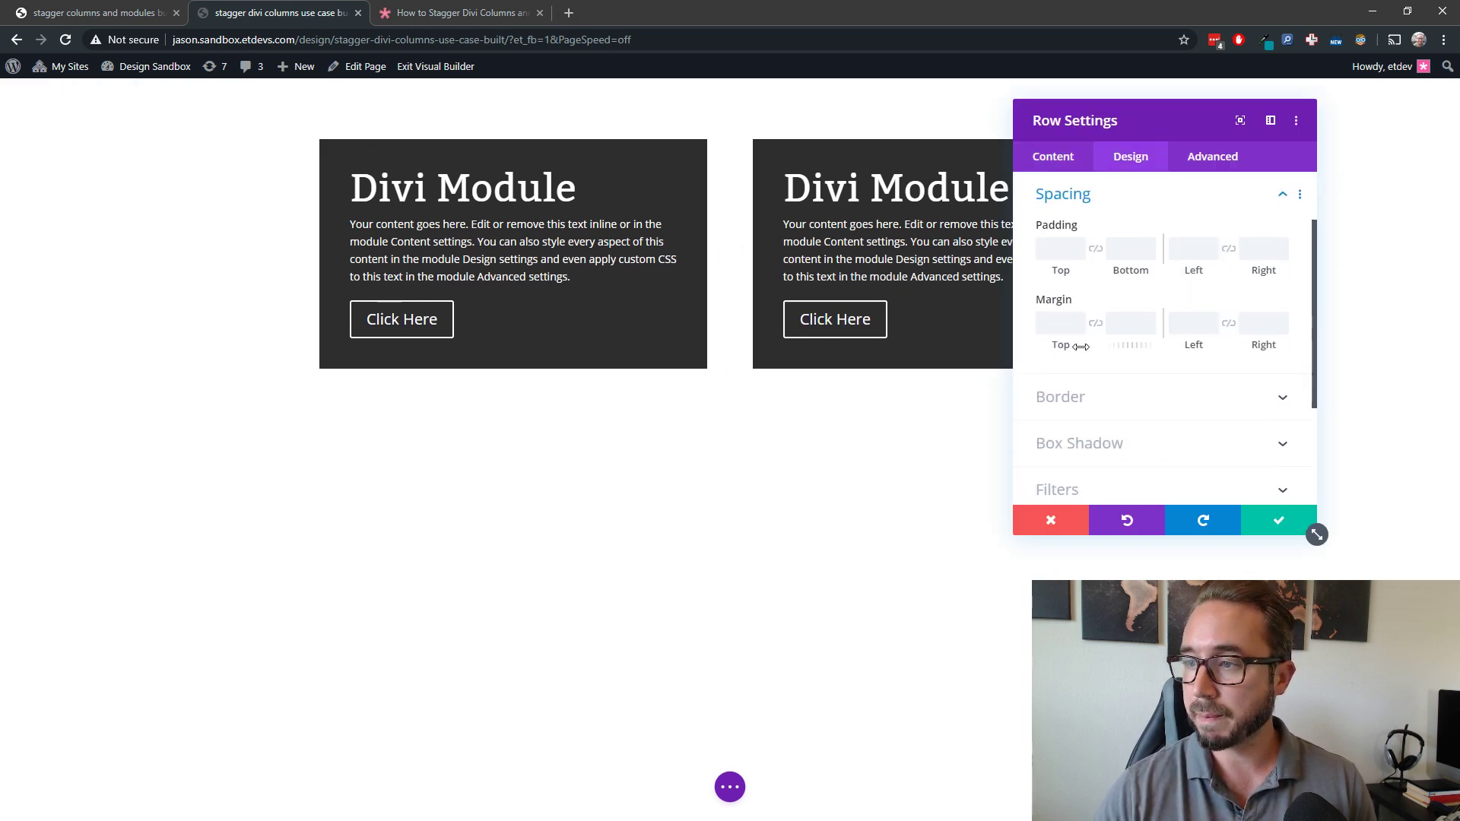
left_click(1059, 322)
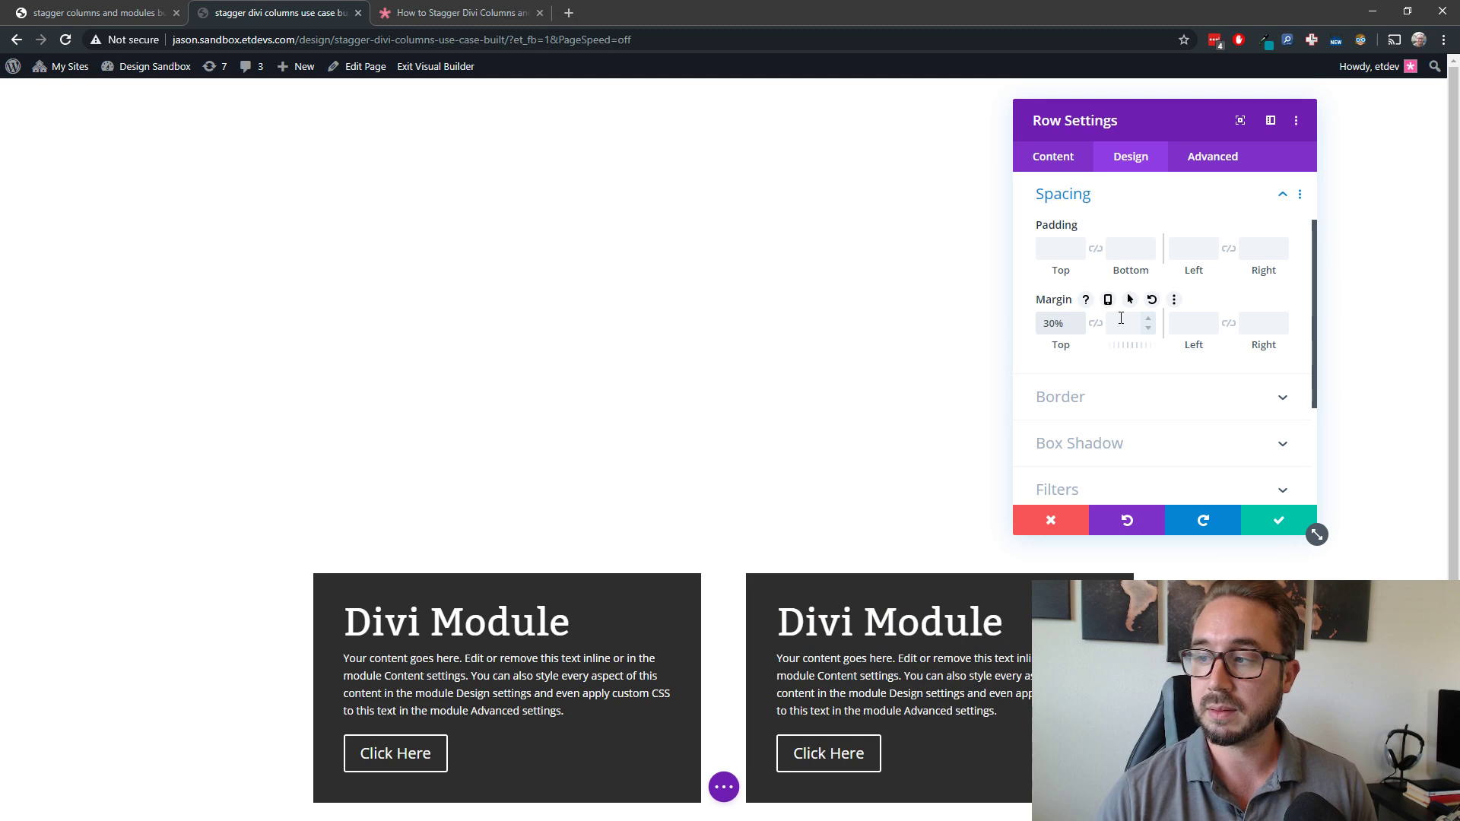
left_click(1096, 323)
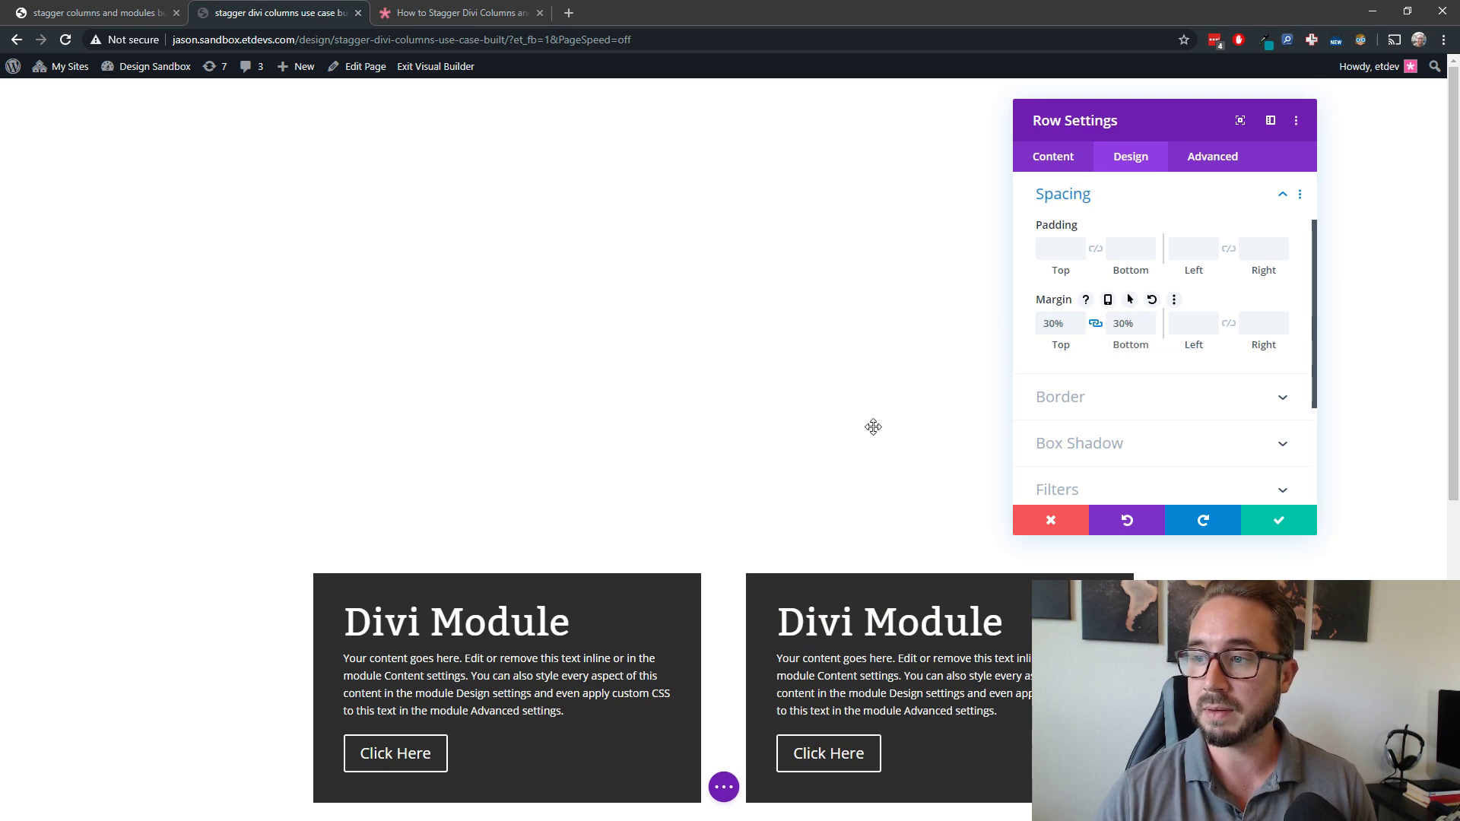
scroll(873, 423, "down", 3)
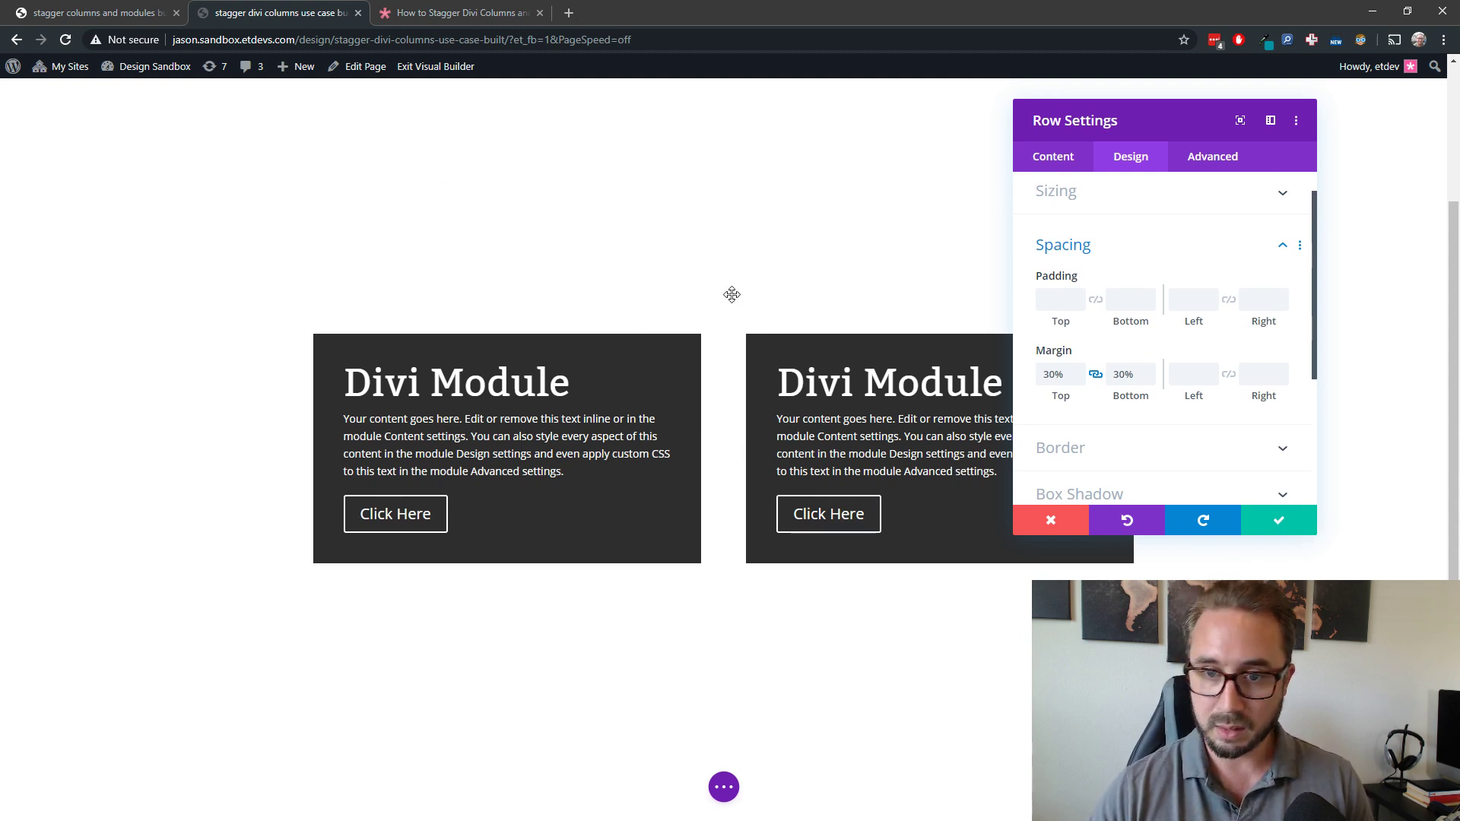
scroll(731, 295, "up", 3)
scroll(731, 295, "down", 6)
scroll(732, 295, "up", 3)
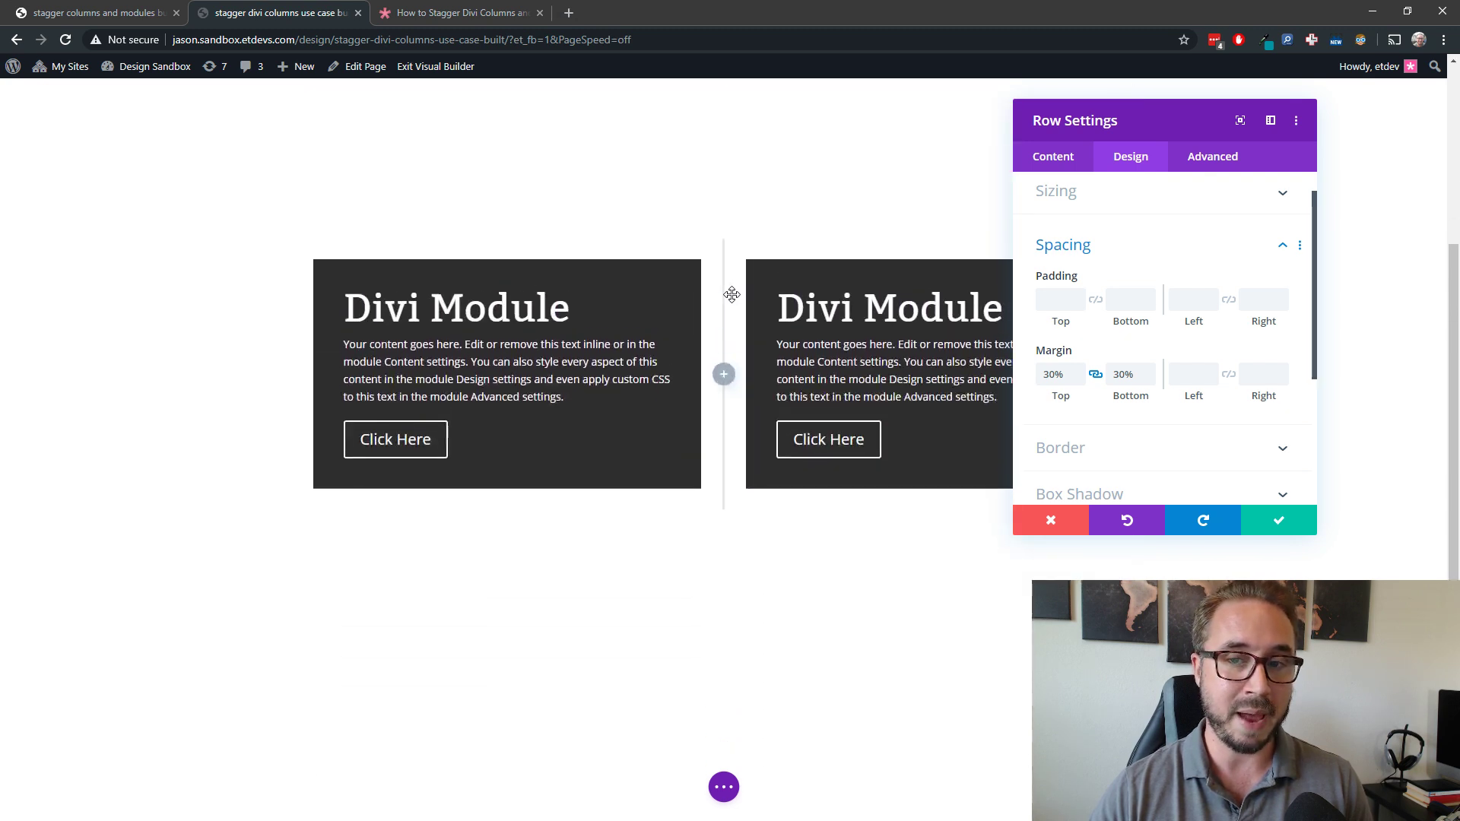
scroll(732, 295, "up", 3)
scroll(731, 296, "down", 2)
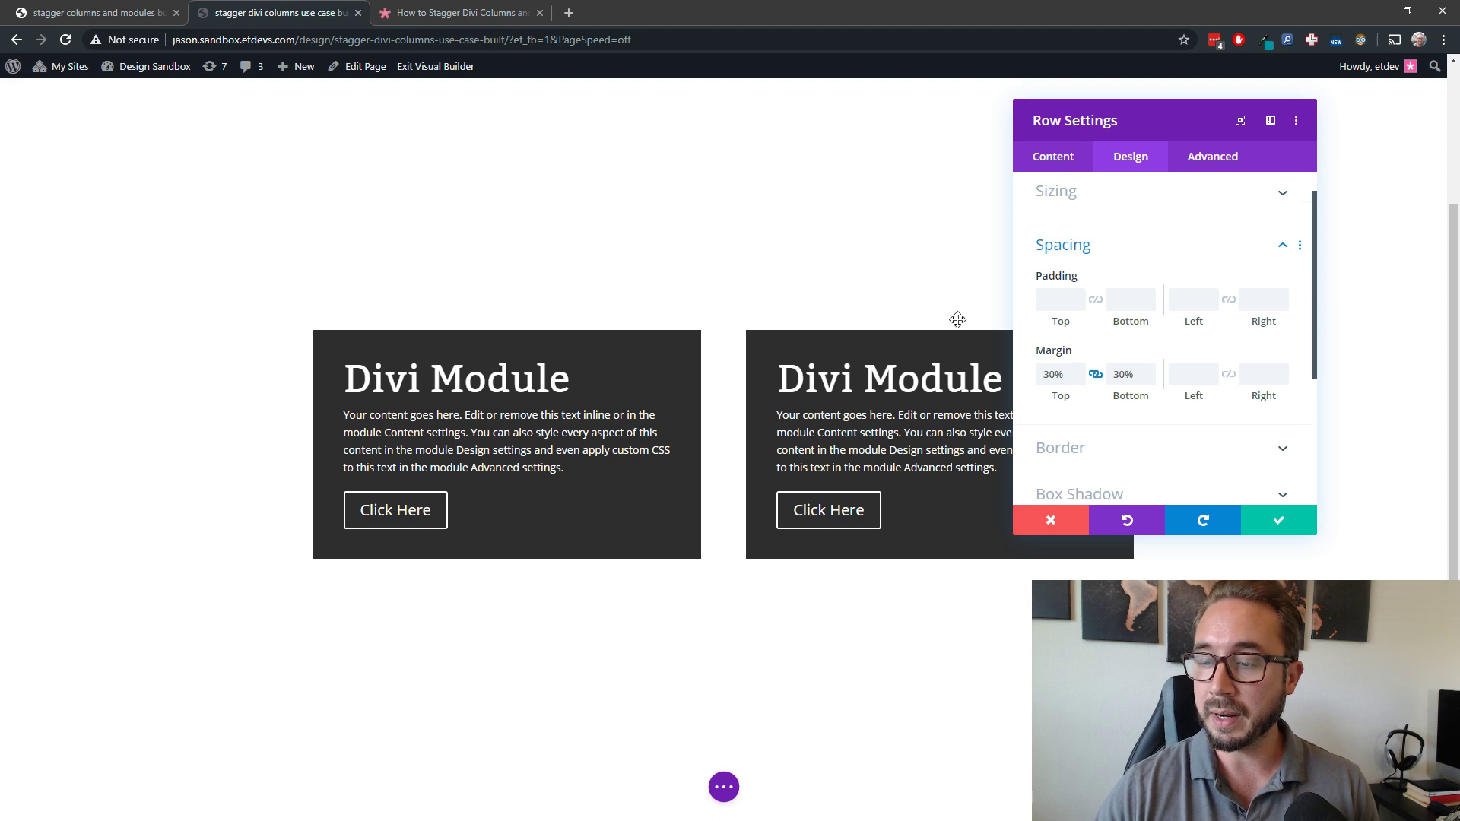
scroll(897, 293, "down", 1)
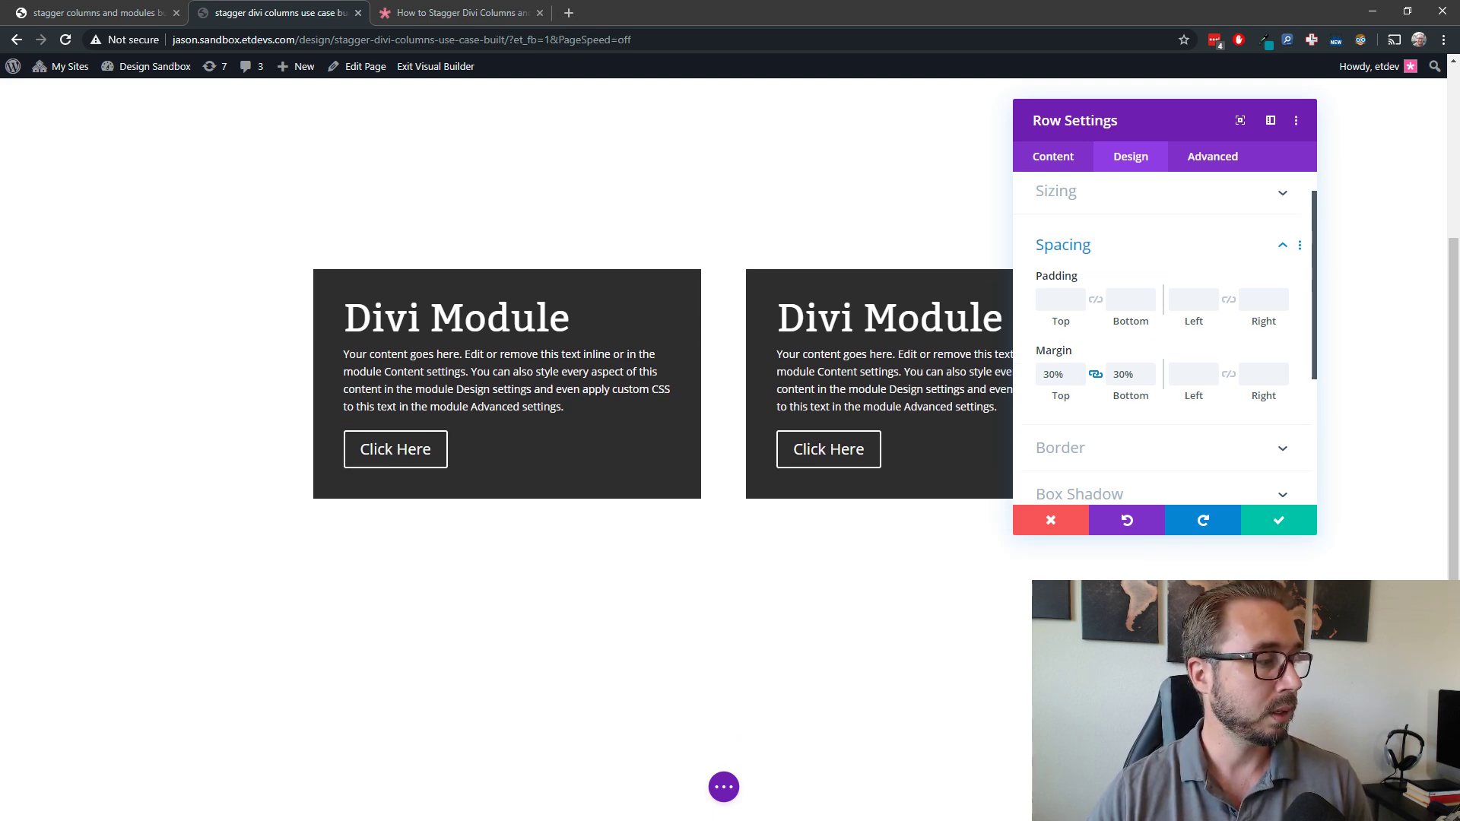
left_click(1268, 518)
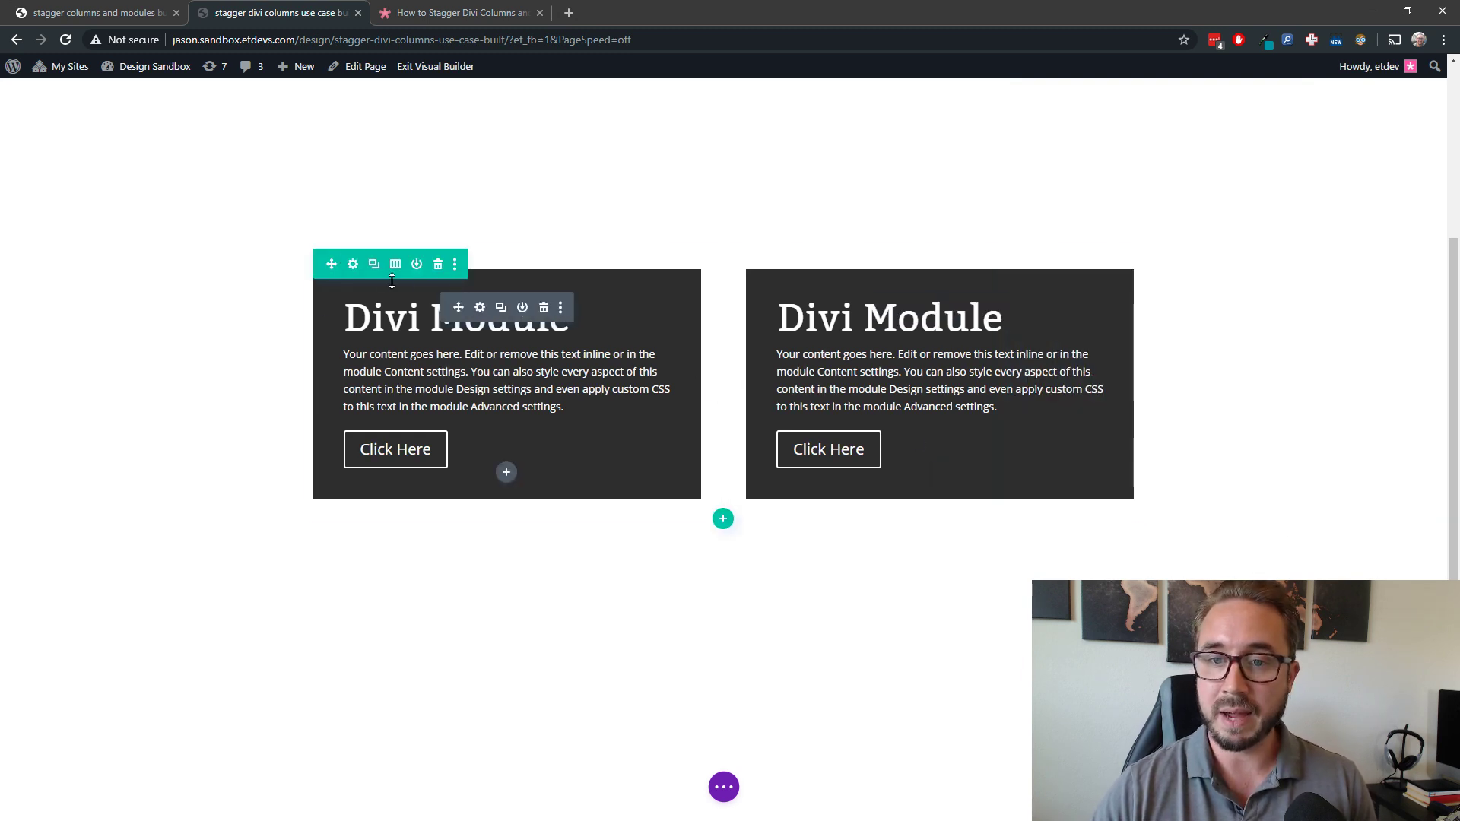
Set the city skyline image actor-12.jpg from the media library as the first column's background and save the column settings.
left_click(352, 263)
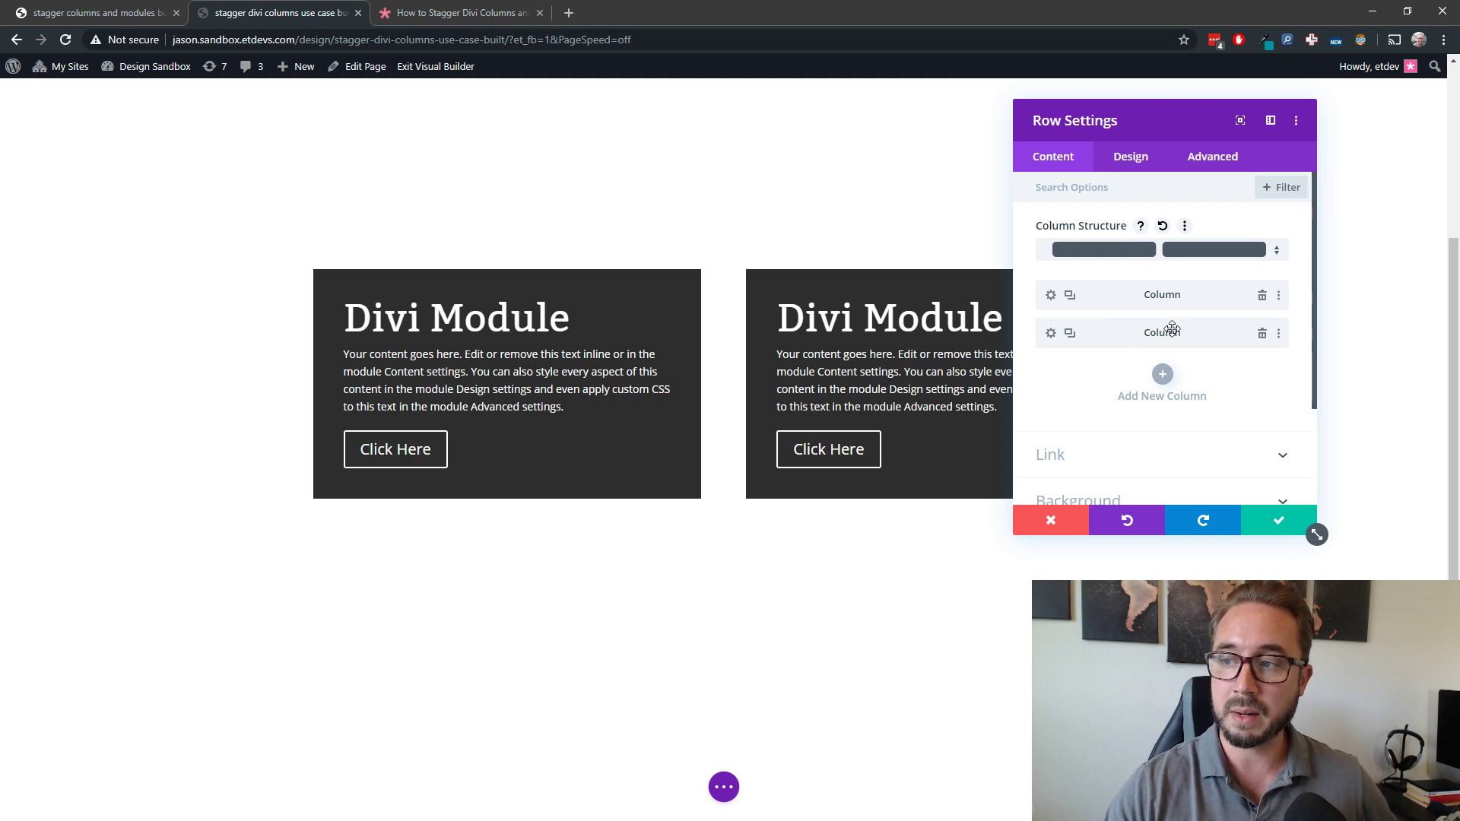
left_click(1051, 297)
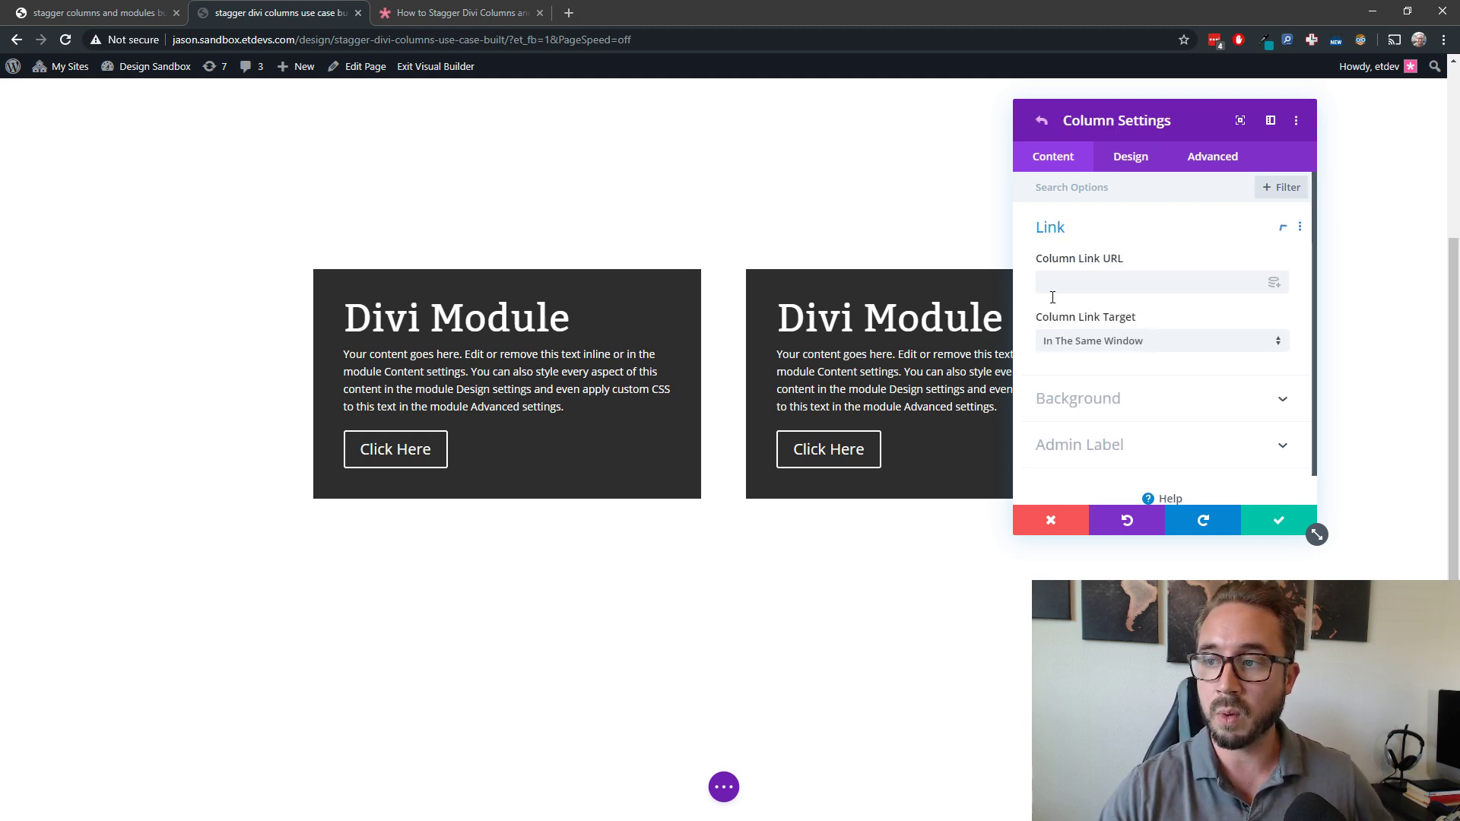
scroll(1147, 393, "down", 1)
left_click(1151, 368)
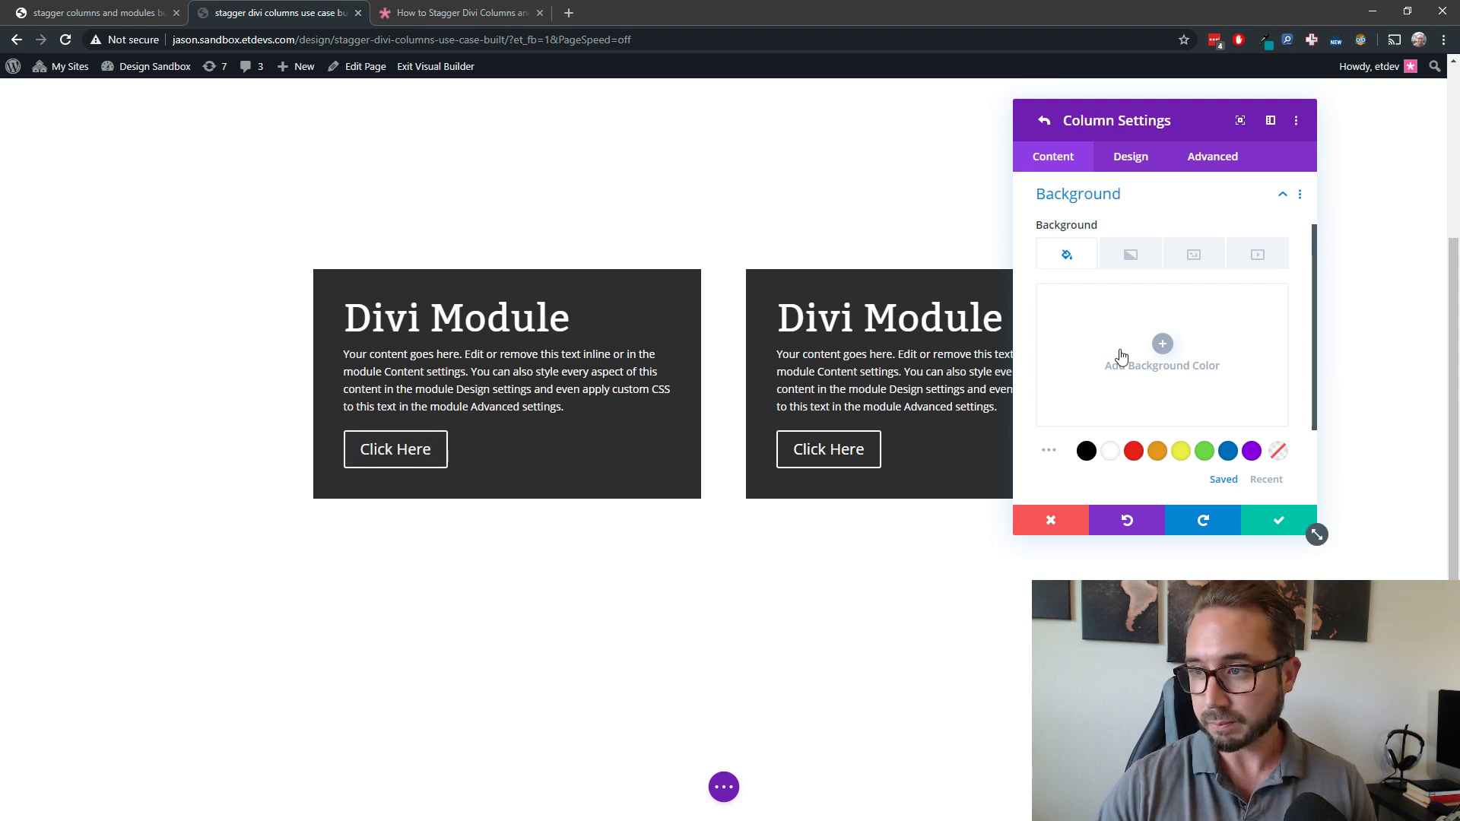
left_click(1177, 254)
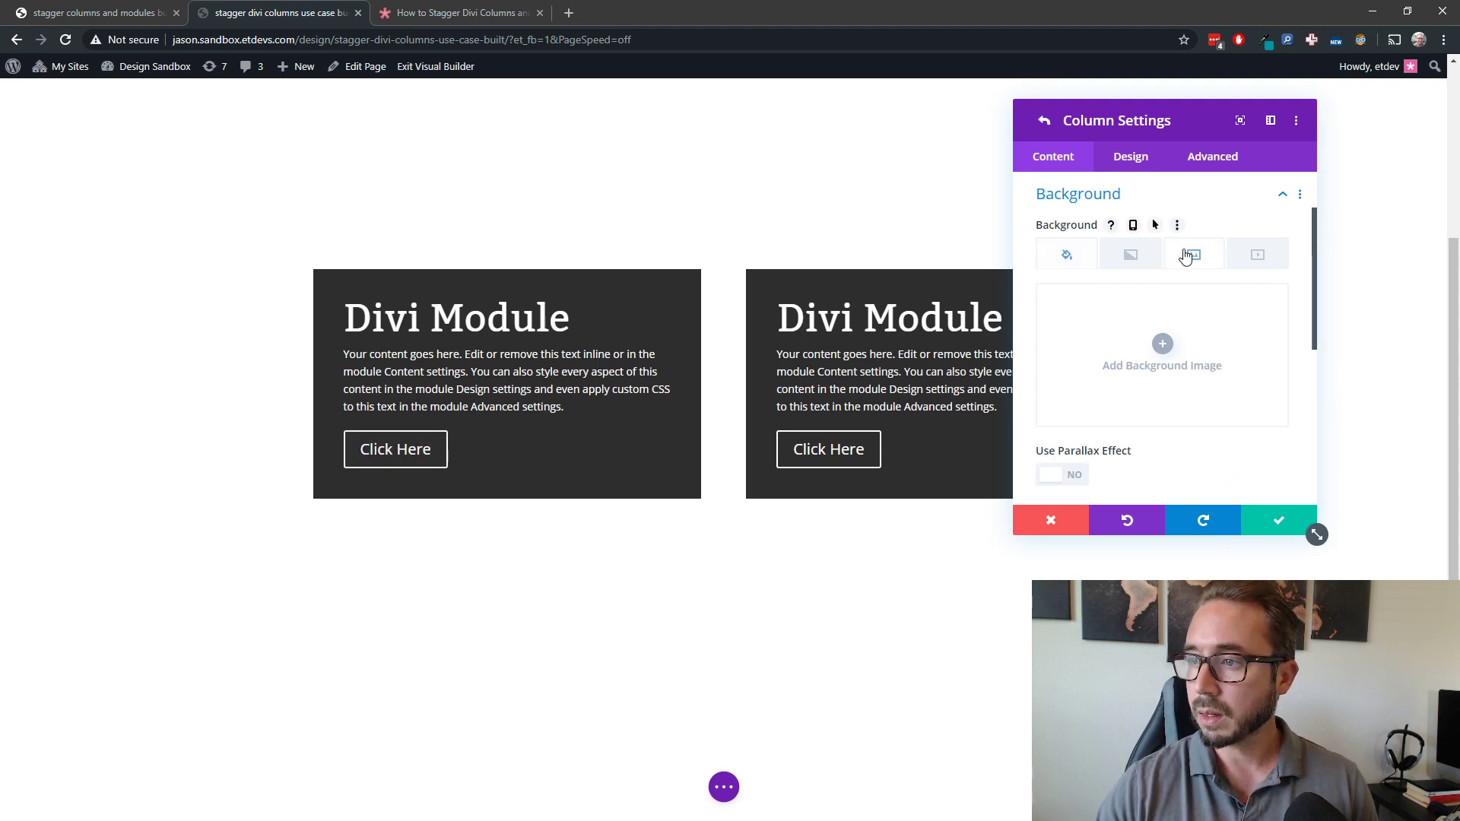
left_click(1173, 346)
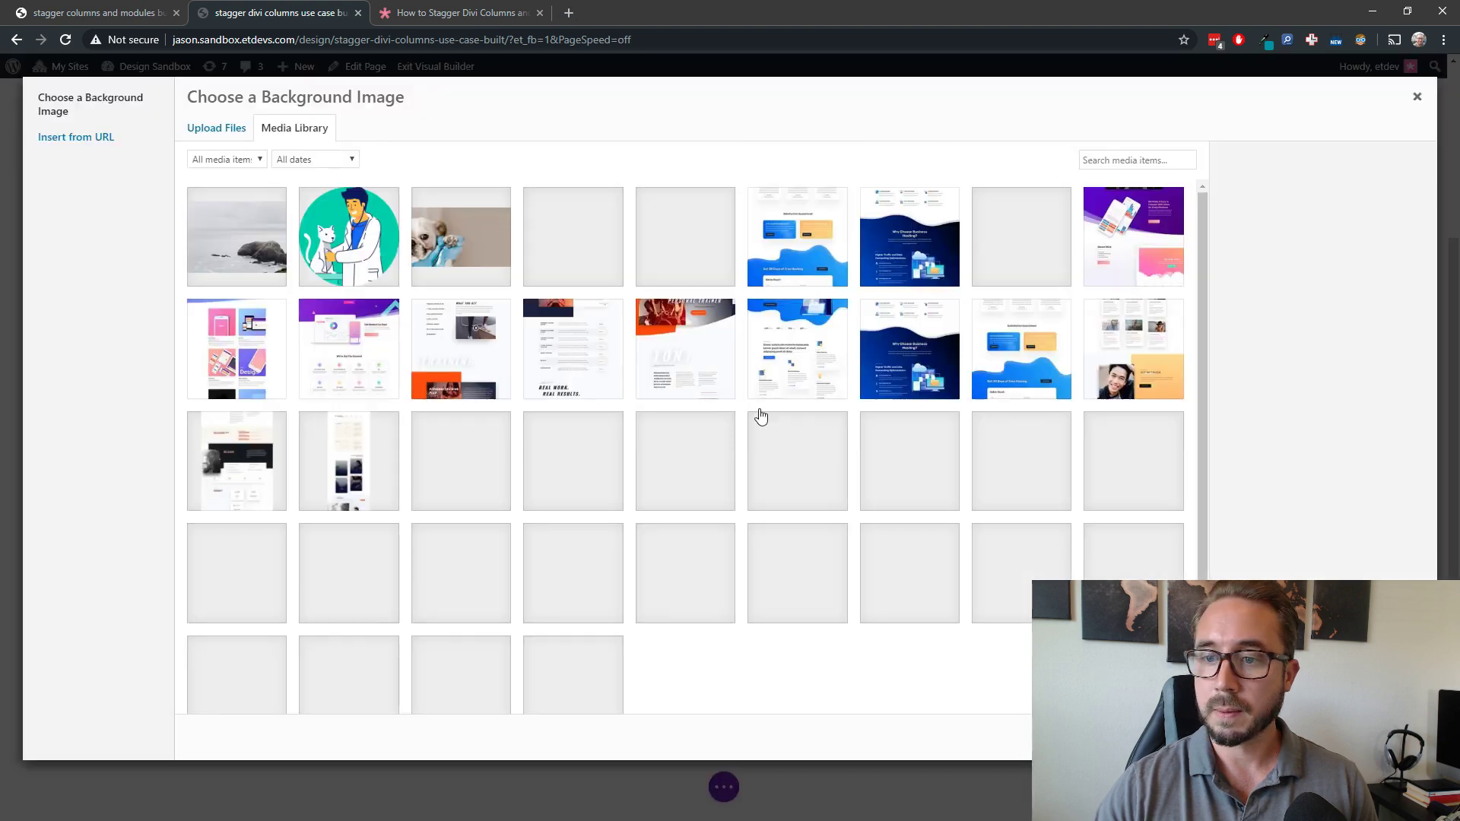
scroll(630, 504, "down", 2)
scroll(630, 504, "down", 15)
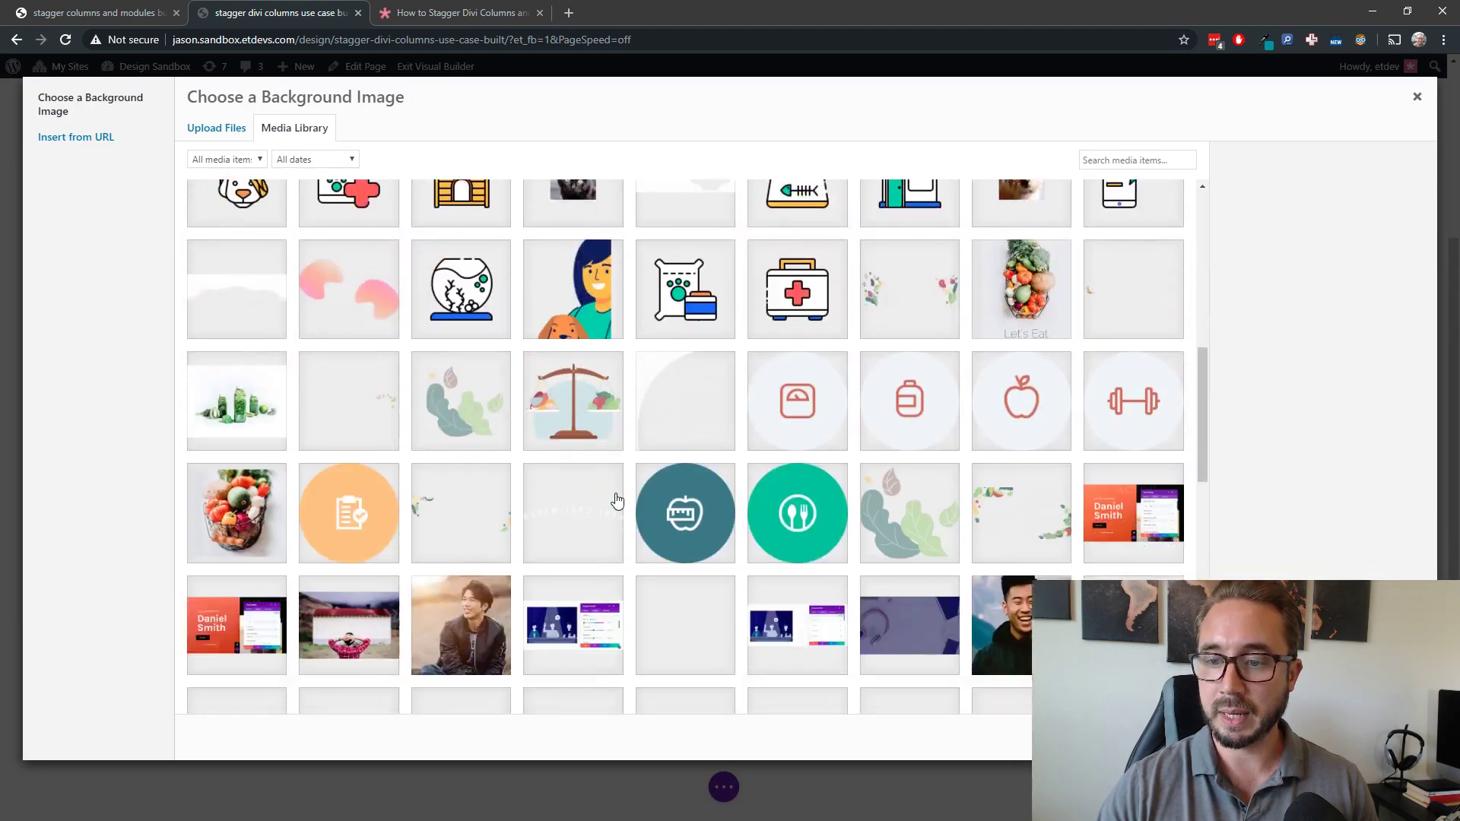
scroll(614, 502, "down", 4)
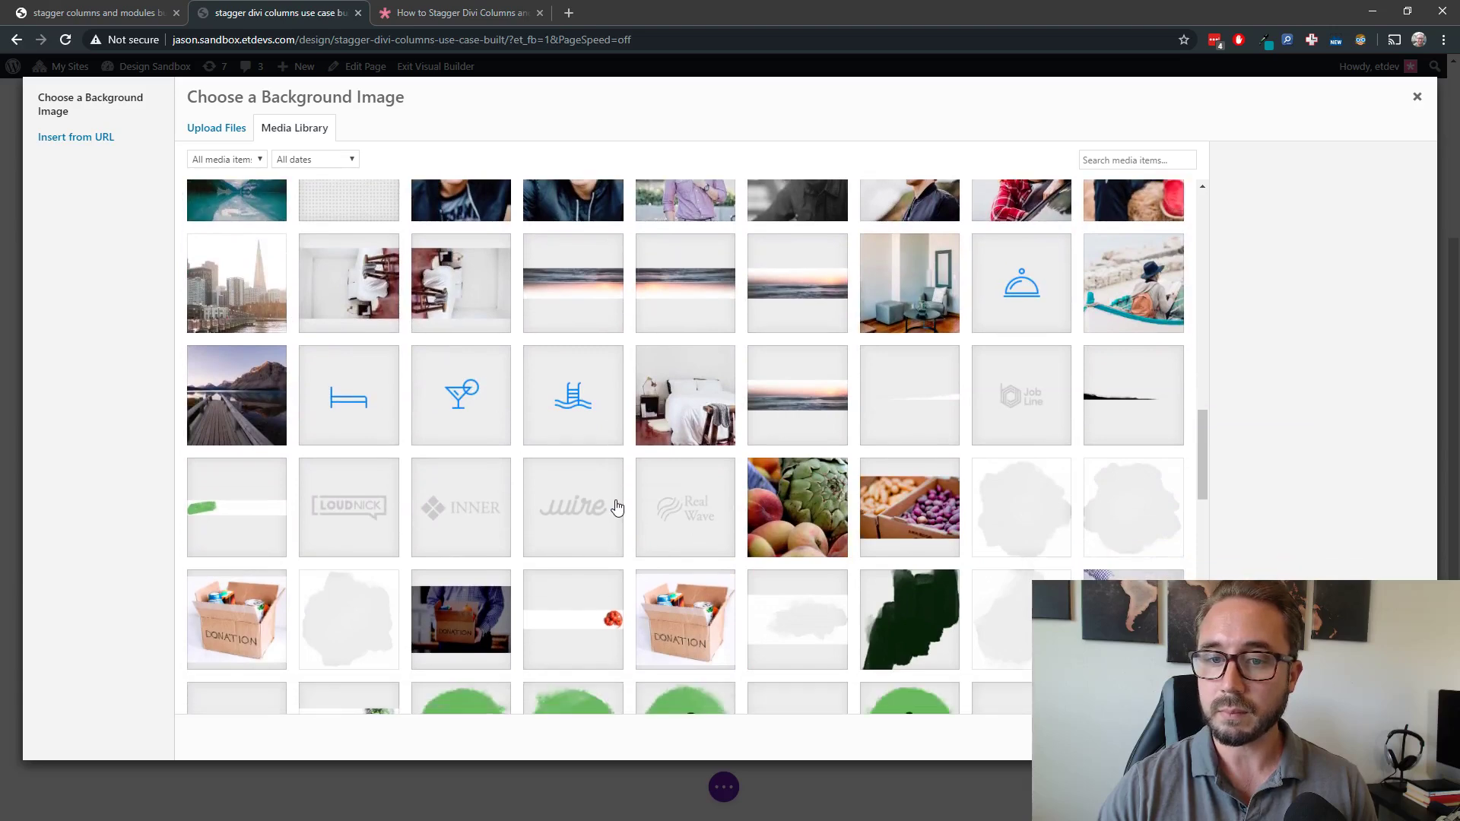
scroll(597, 498, "up", 2)
left_click(253, 341)
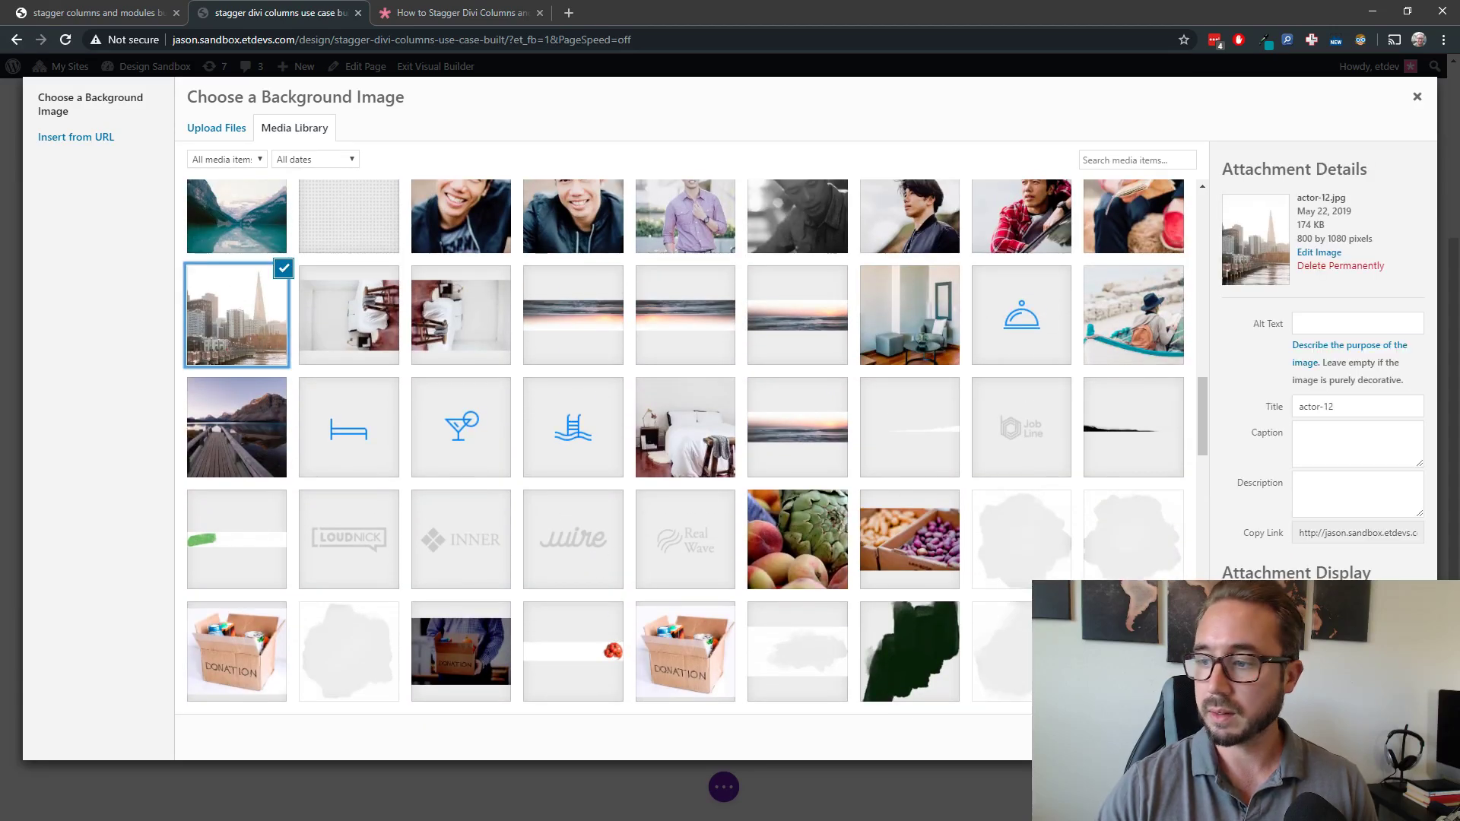
left_click(1369, 734)
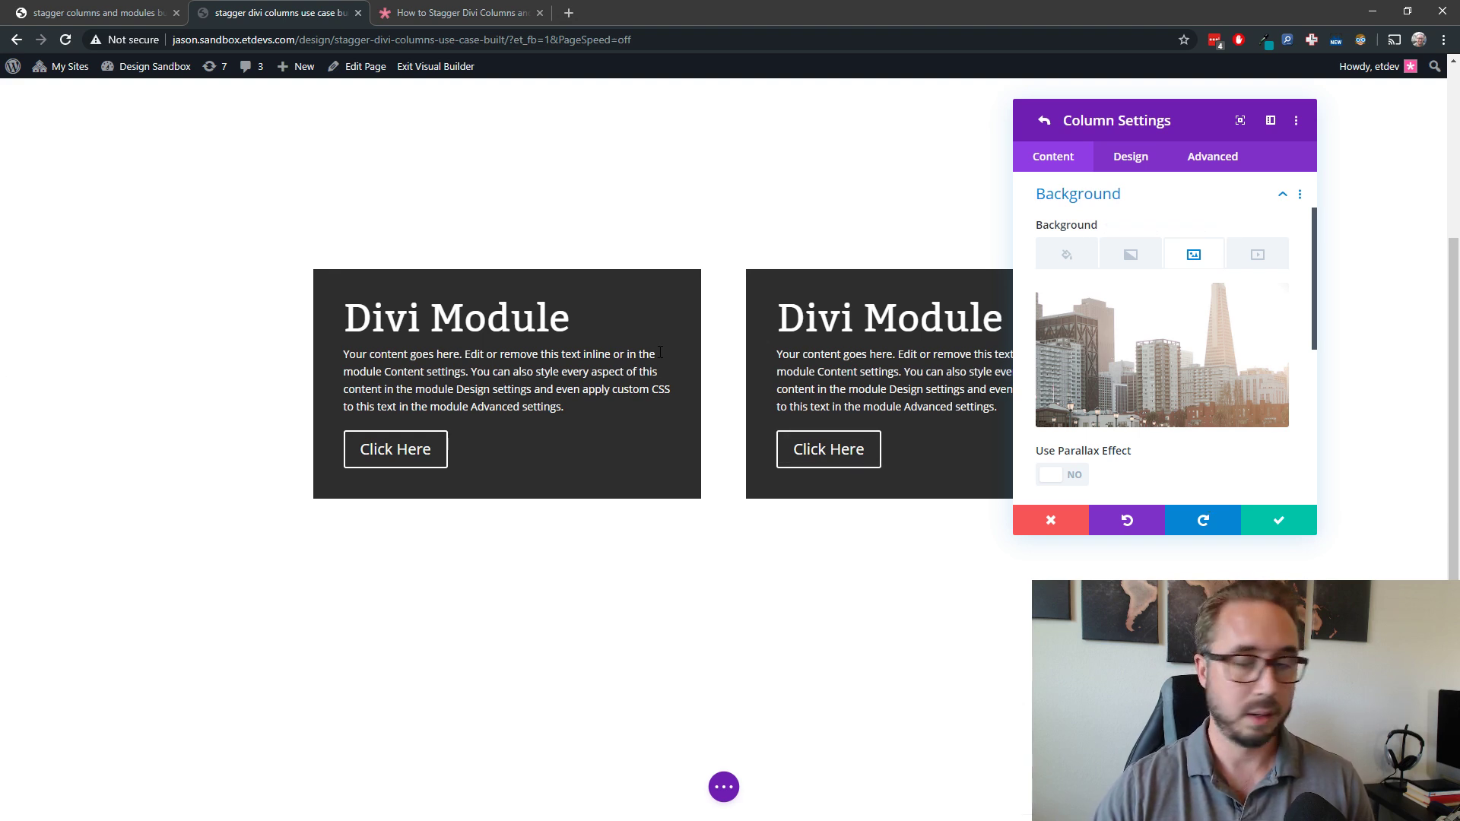
left_click(1281, 523)
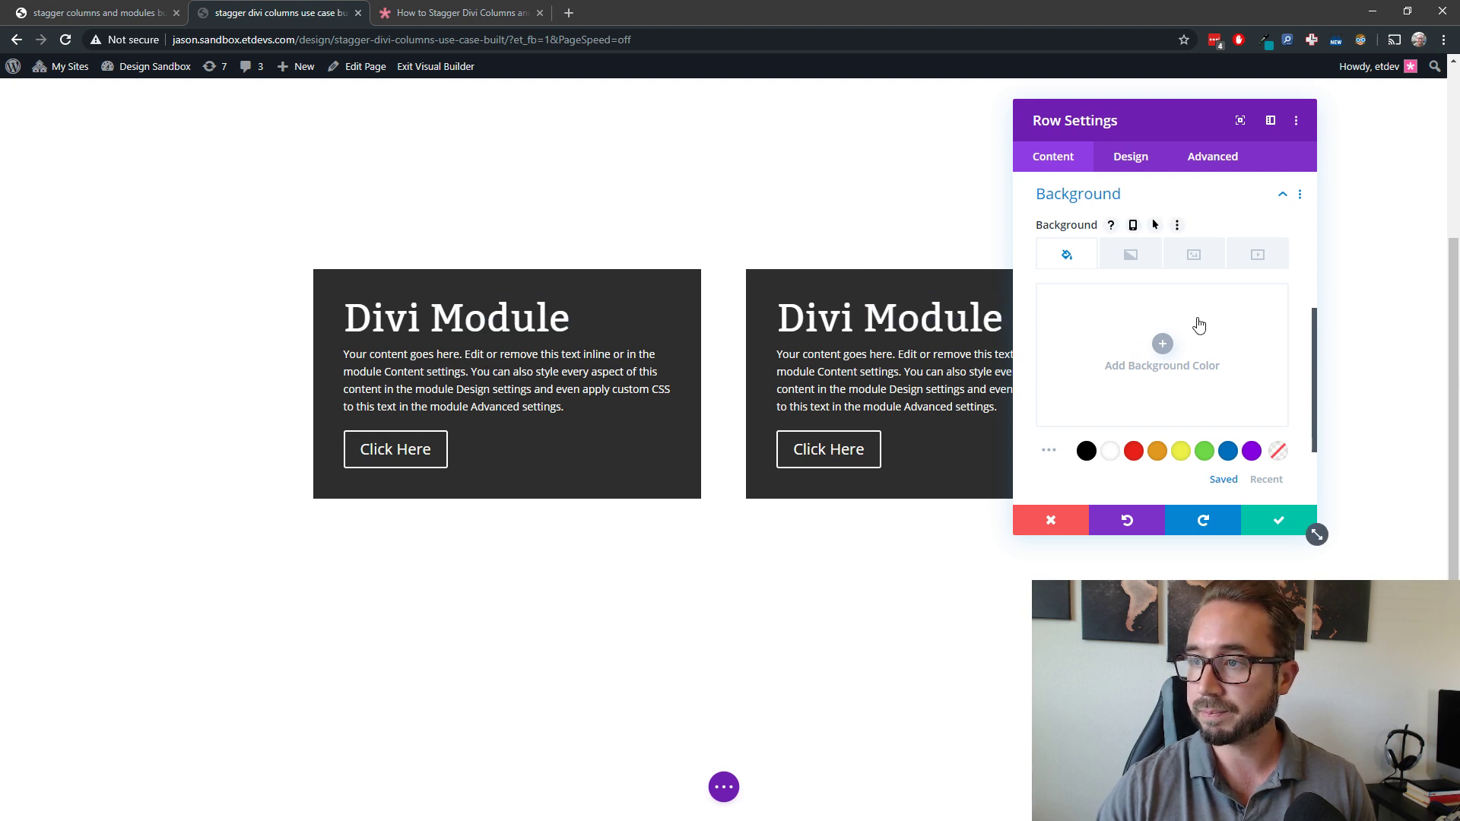
Set the city skyline image actor-12.jpg from the media library as the second column's background and save the column settings.
scroll(1188, 383, "up", 2)
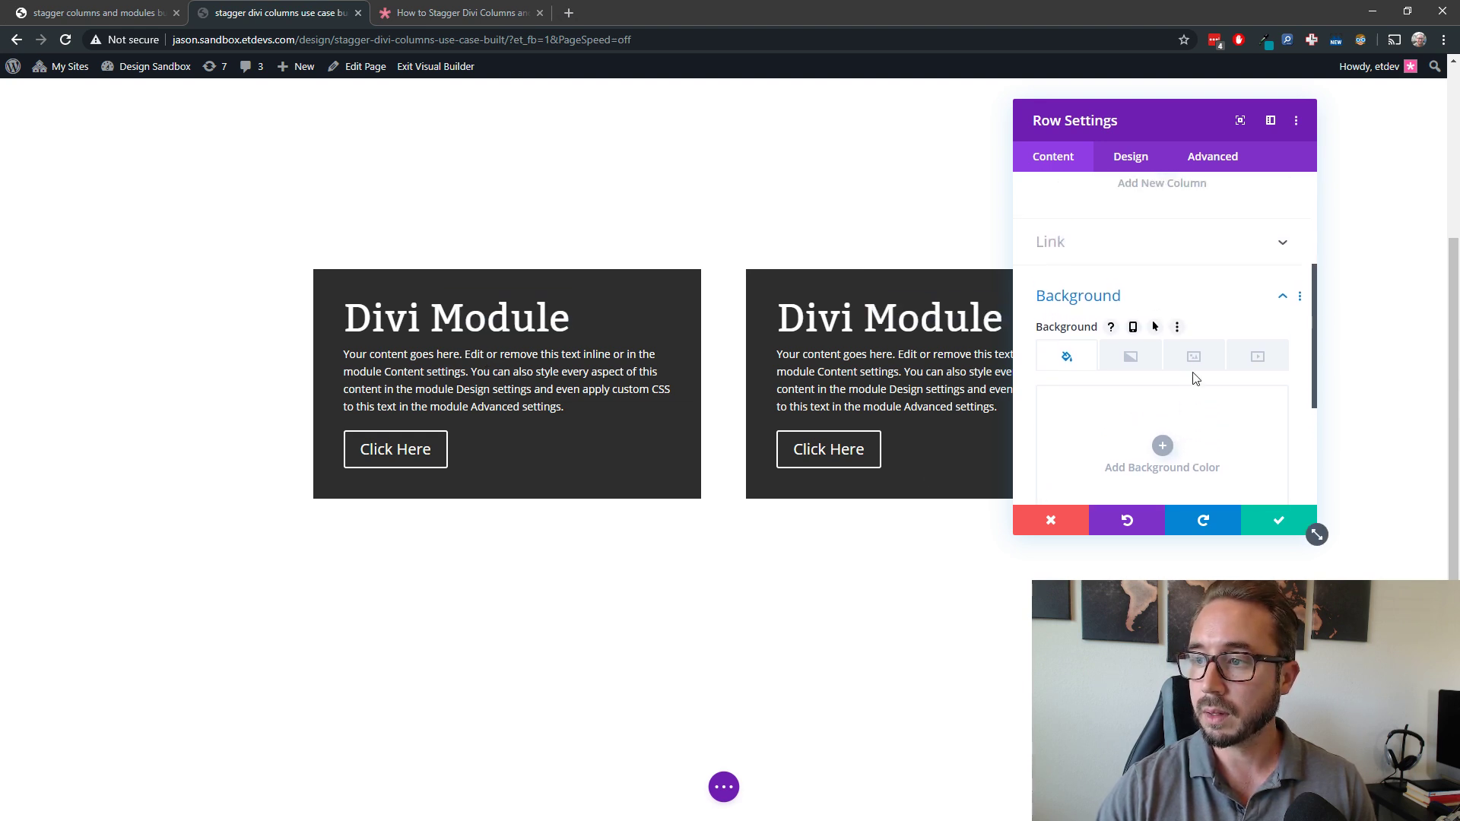
left_click(1194, 369)
scroll(1194, 433, "down", 1)
scroll(1194, 430, "up", 4)
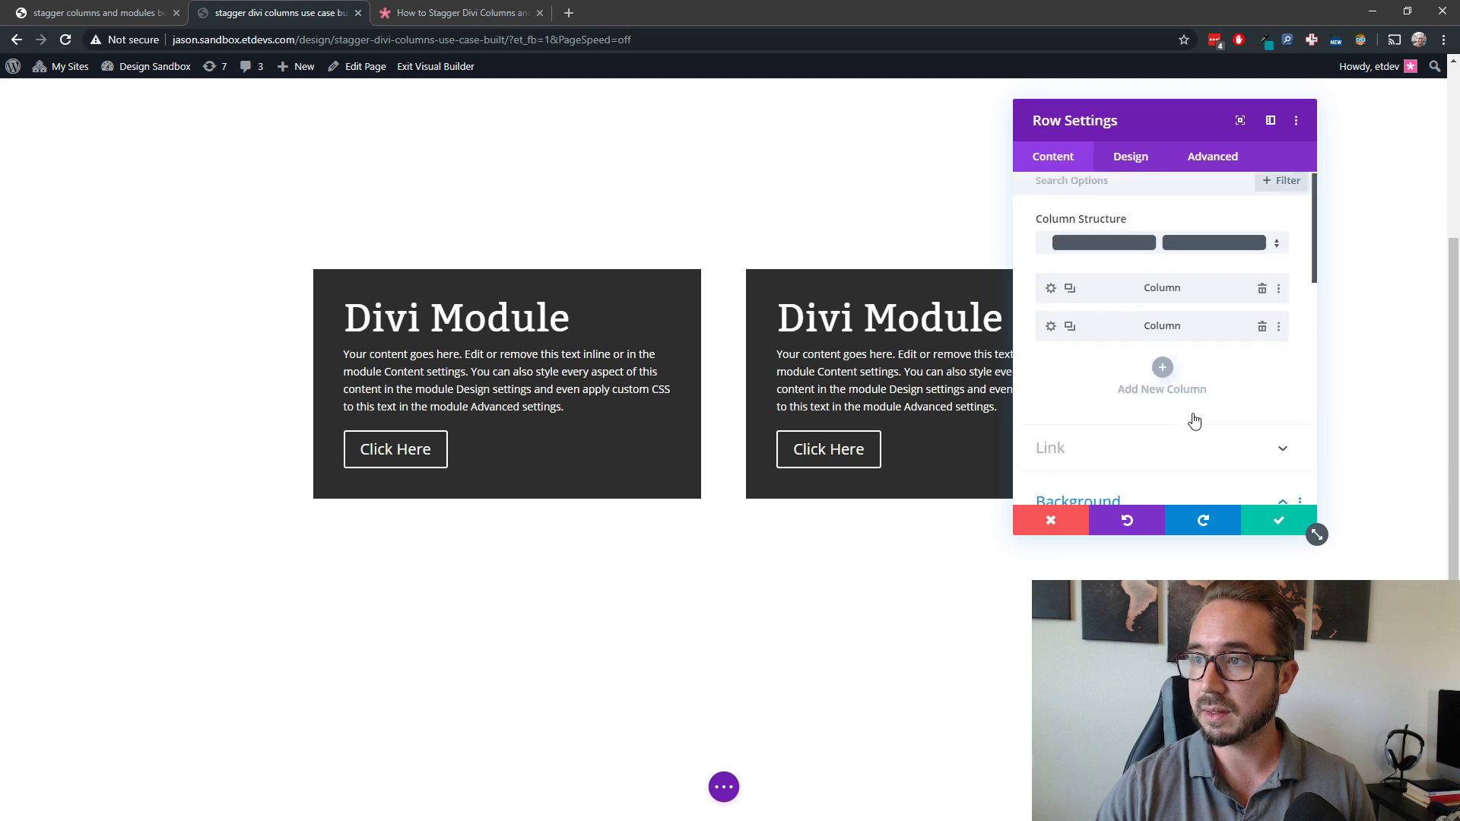
left_click(1051, 333)
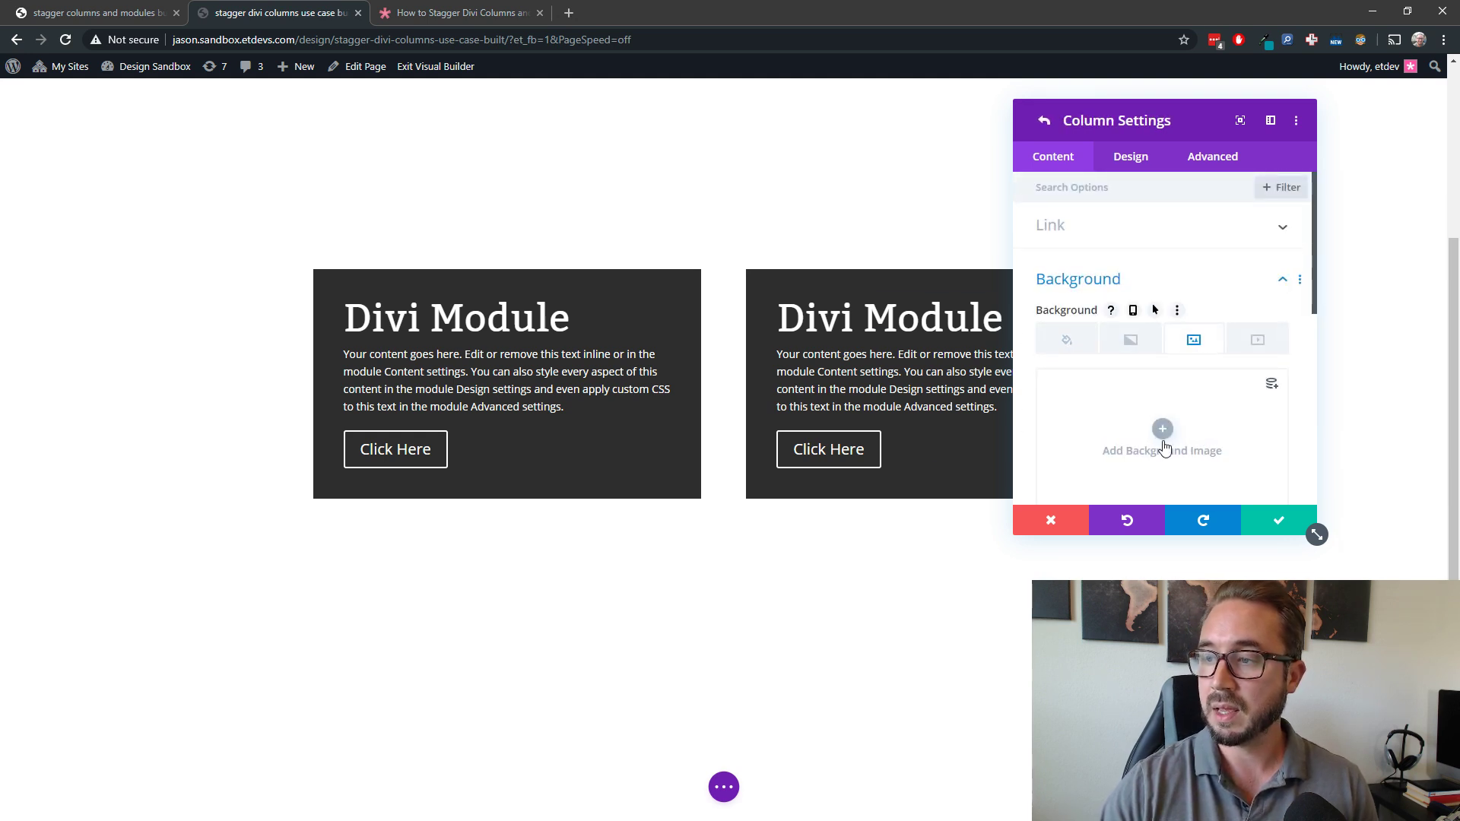
left_click(1163, 428)
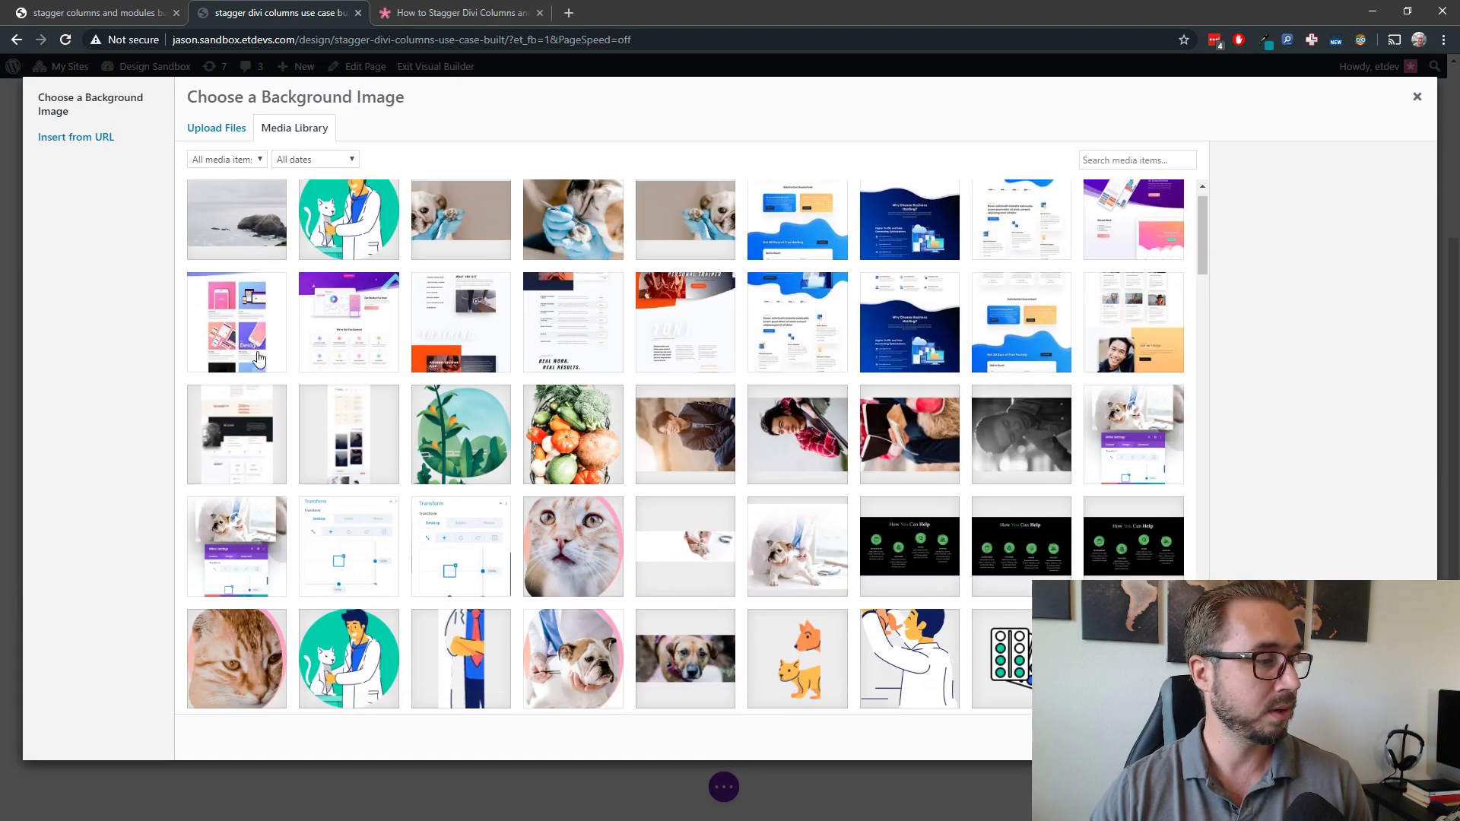
scroll(670, 402, "down", 15)
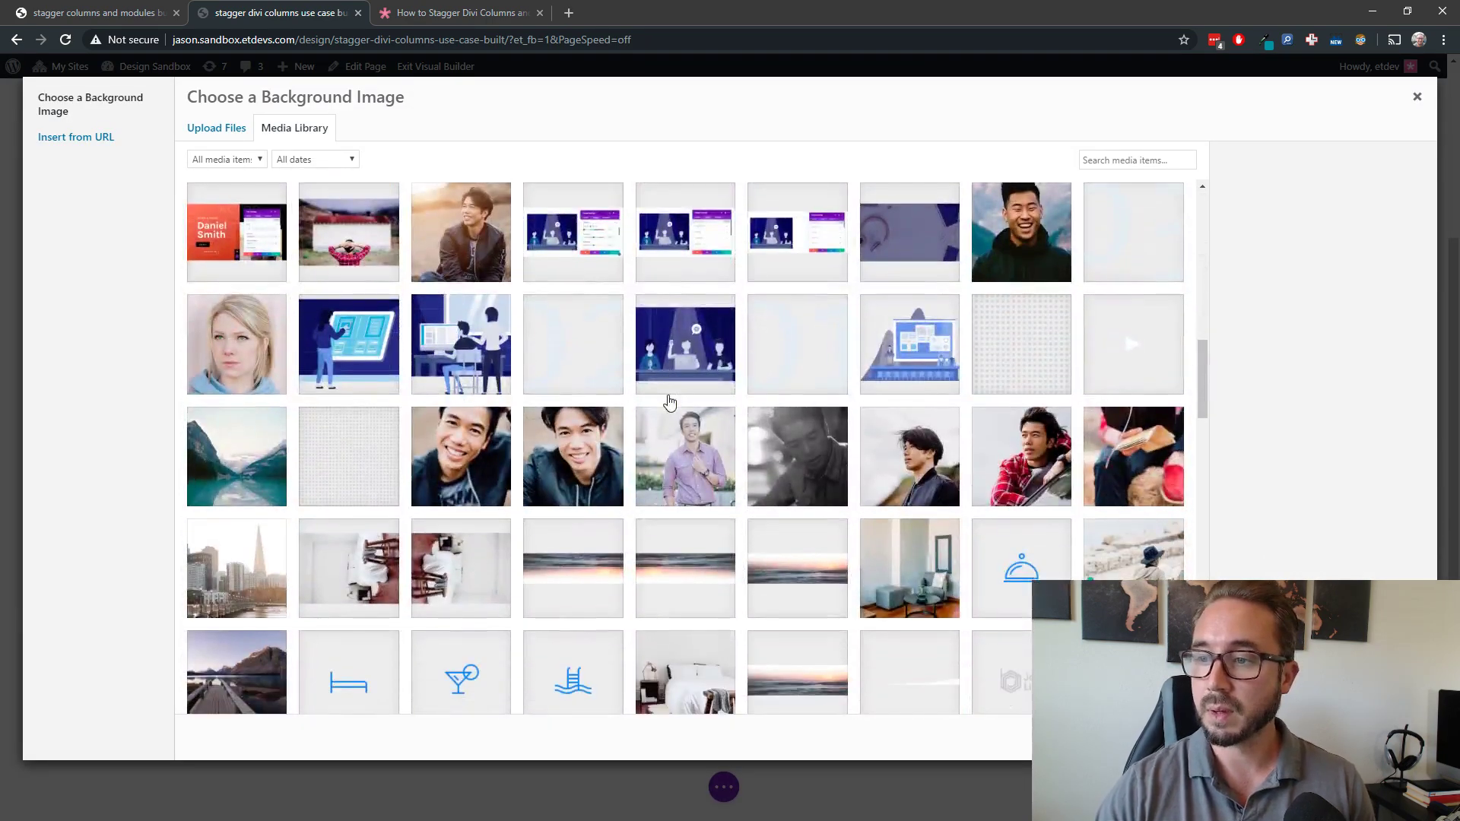
scroll(669, 401, "down", 5)
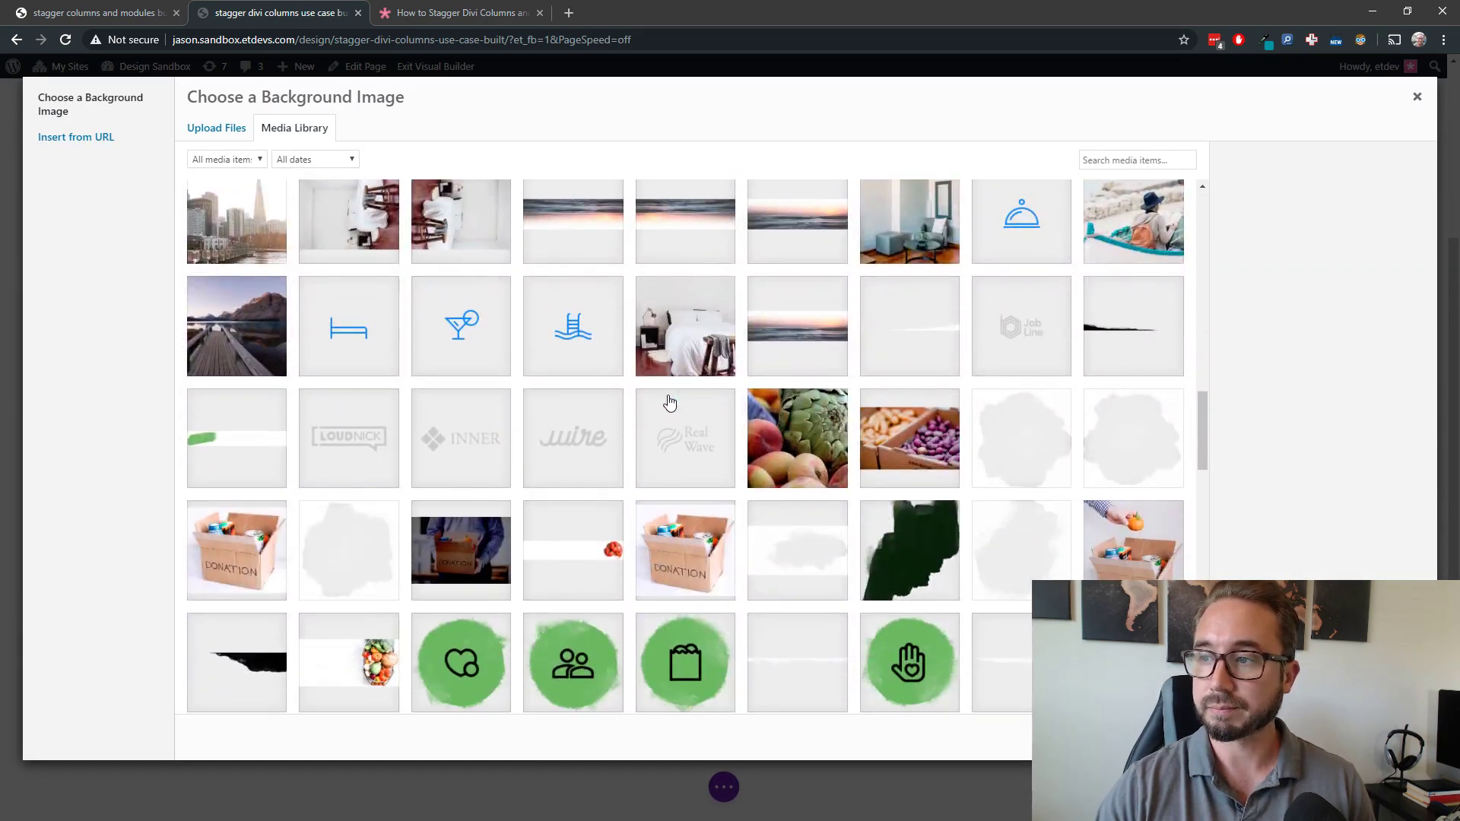
scroll(669, 402, "down", 7)
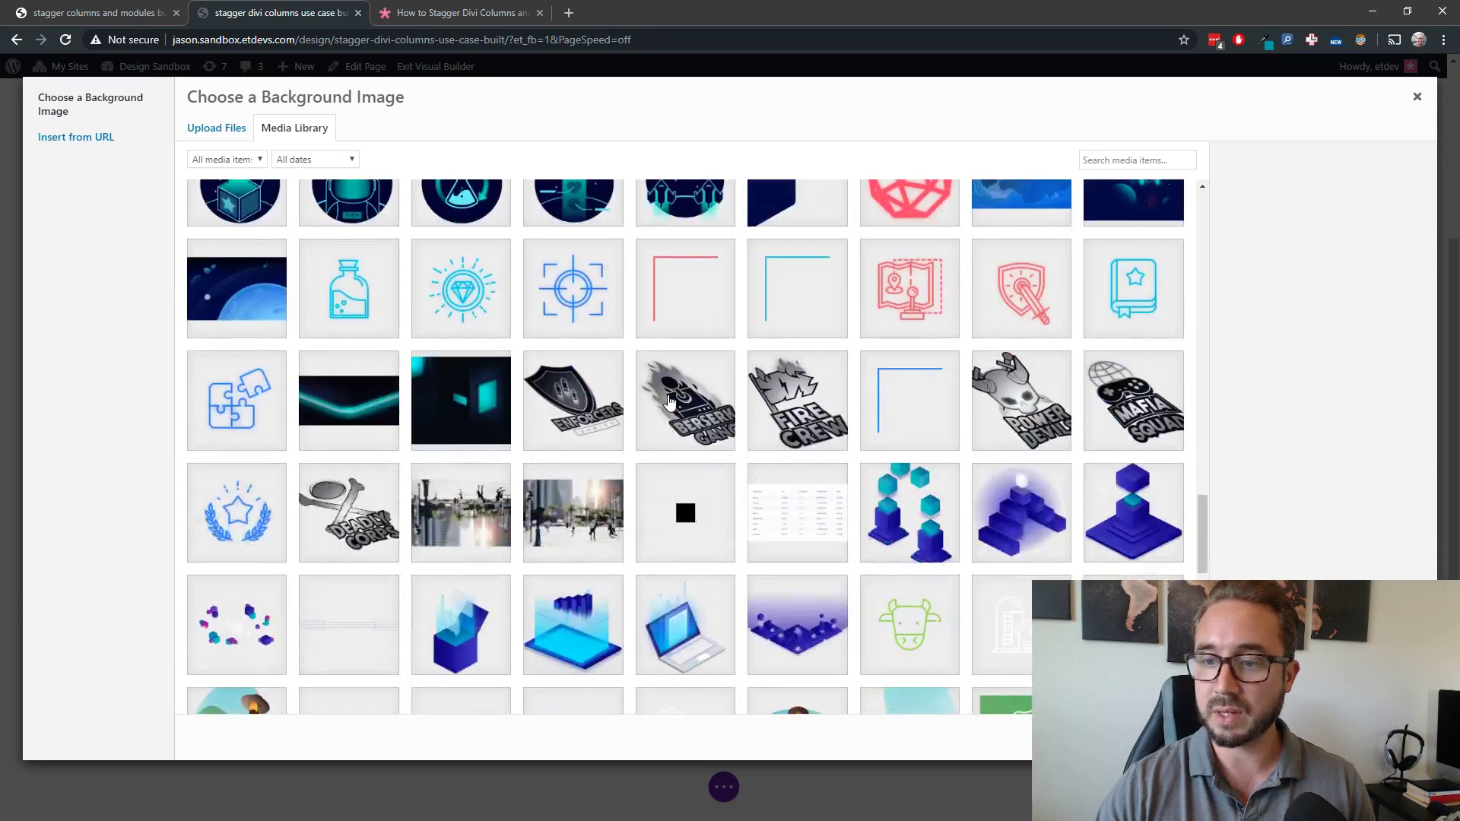
scroll(669, 402, "down", 10)
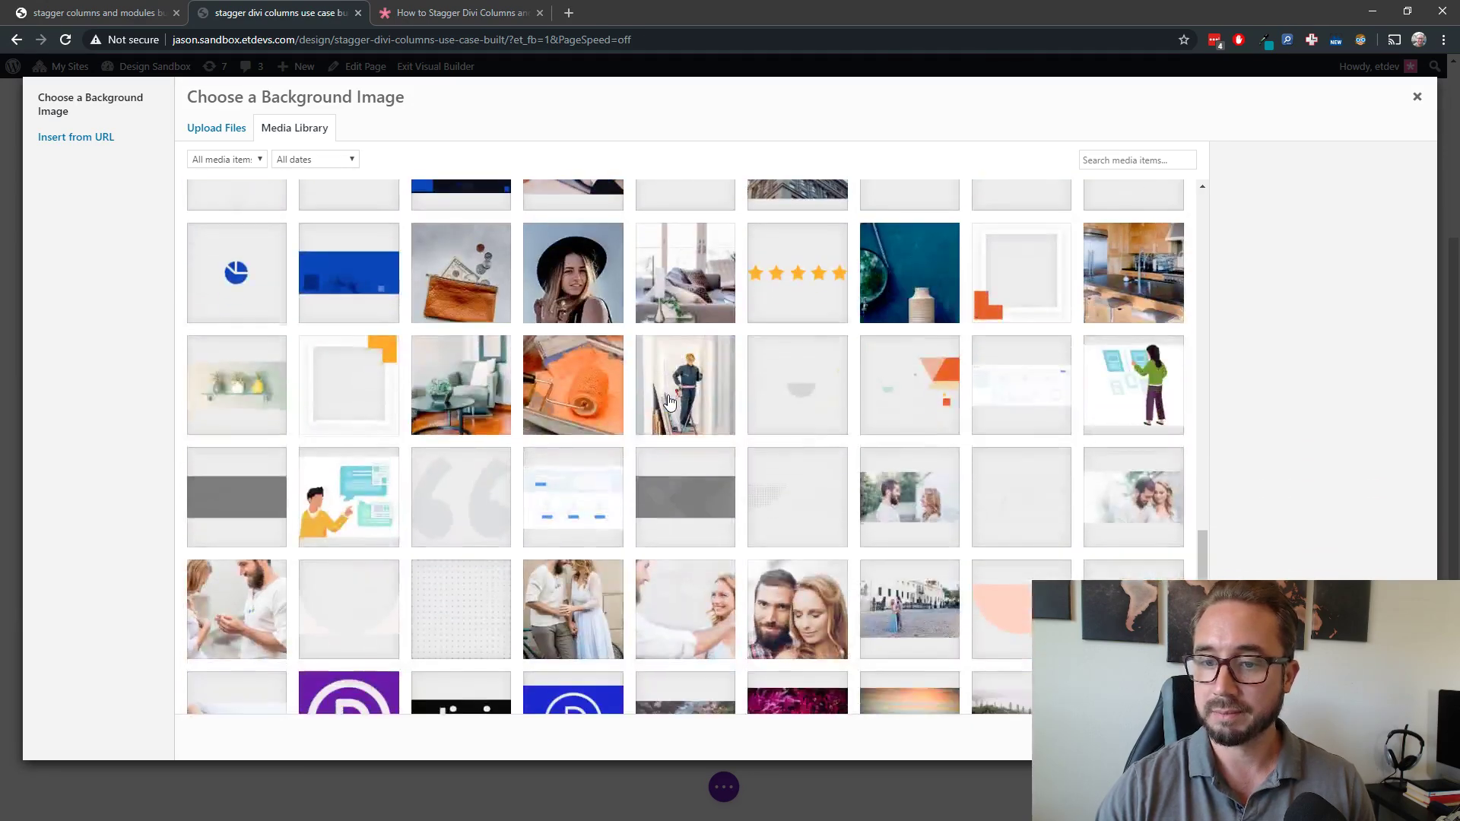
scroll(670, 402, "down", 5)
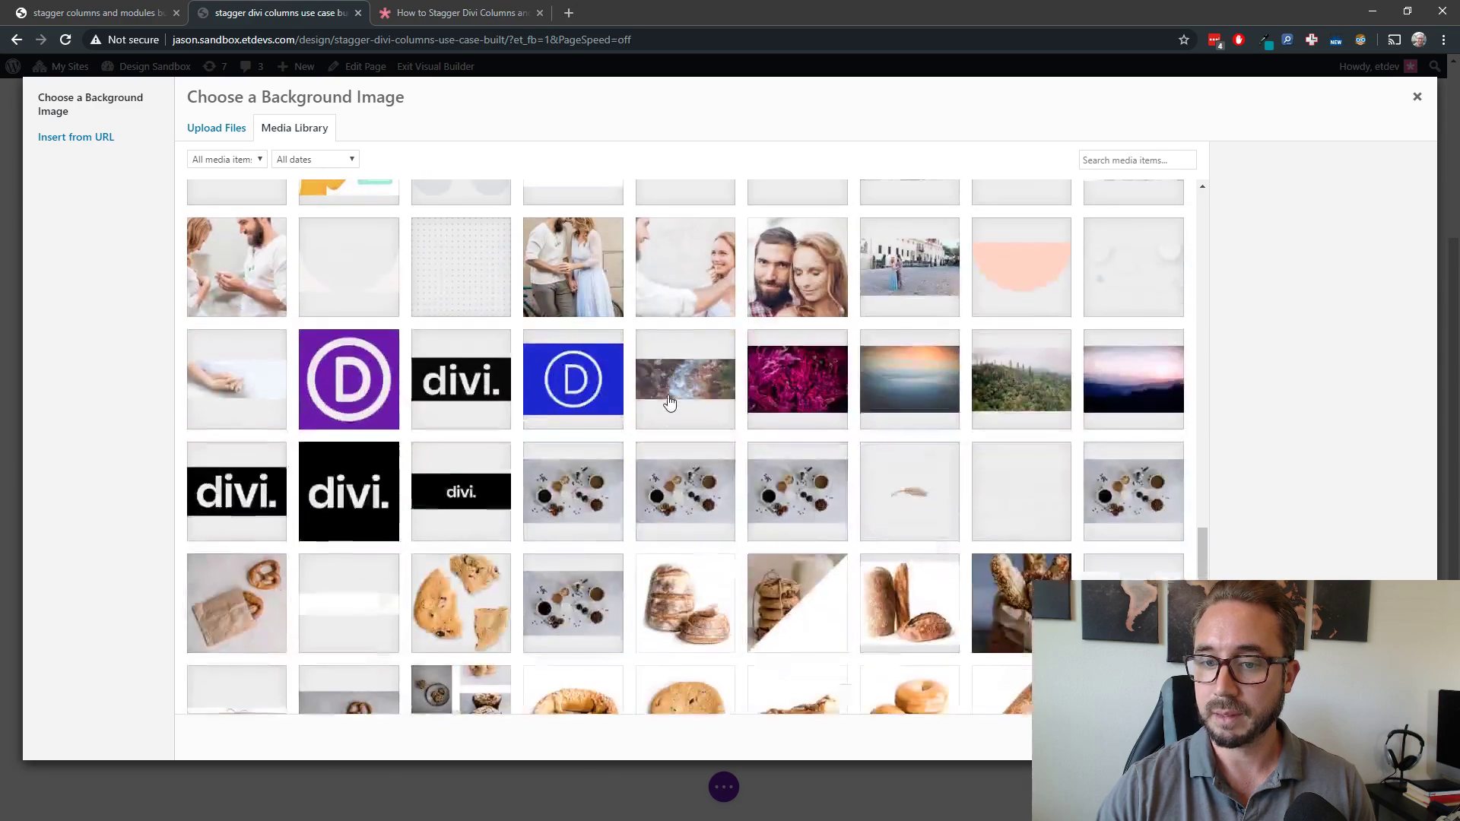
scroll(670, 401, "up", 3)
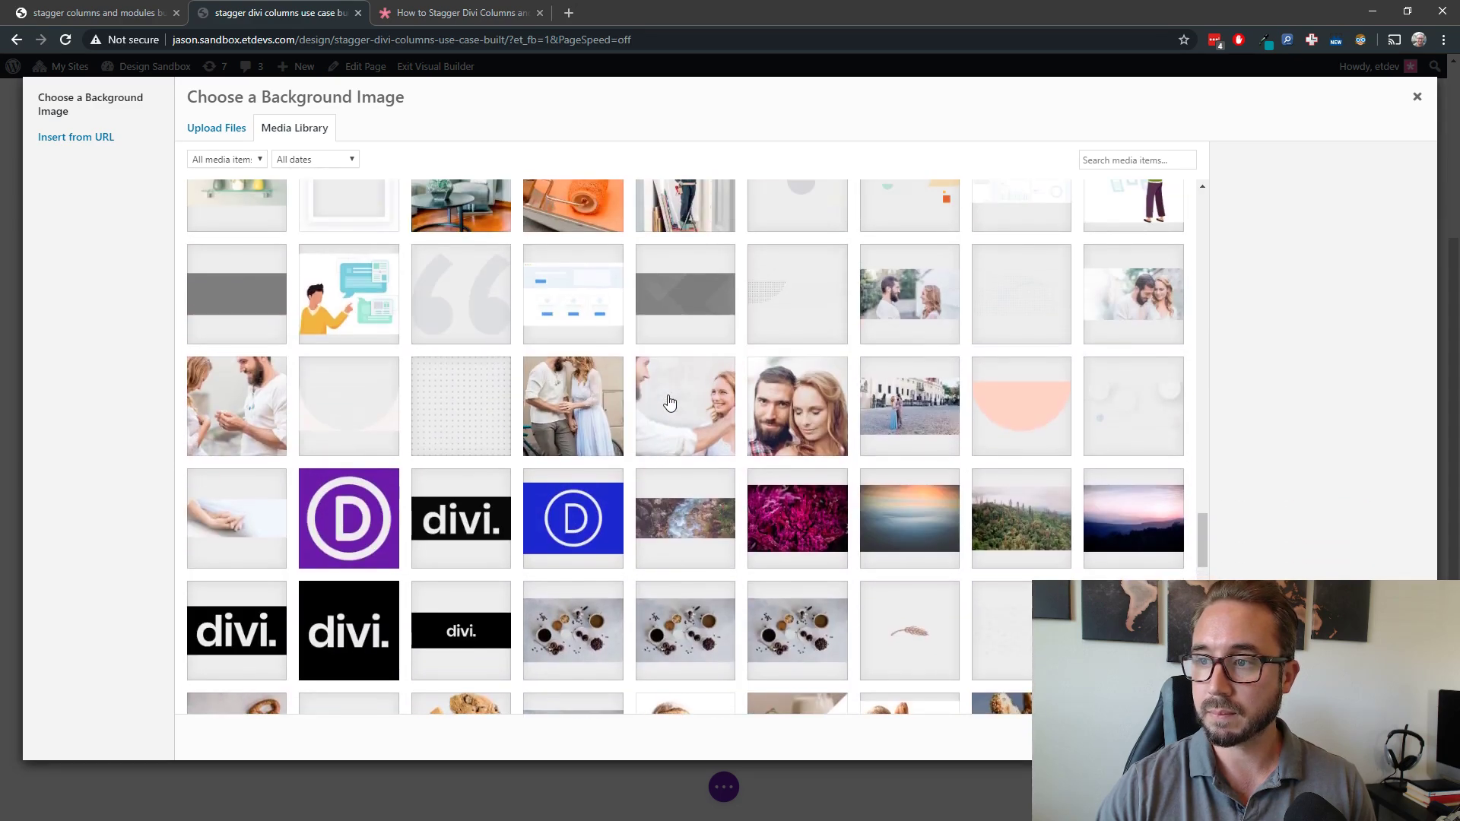
scroll(669, 401, "down", 5)
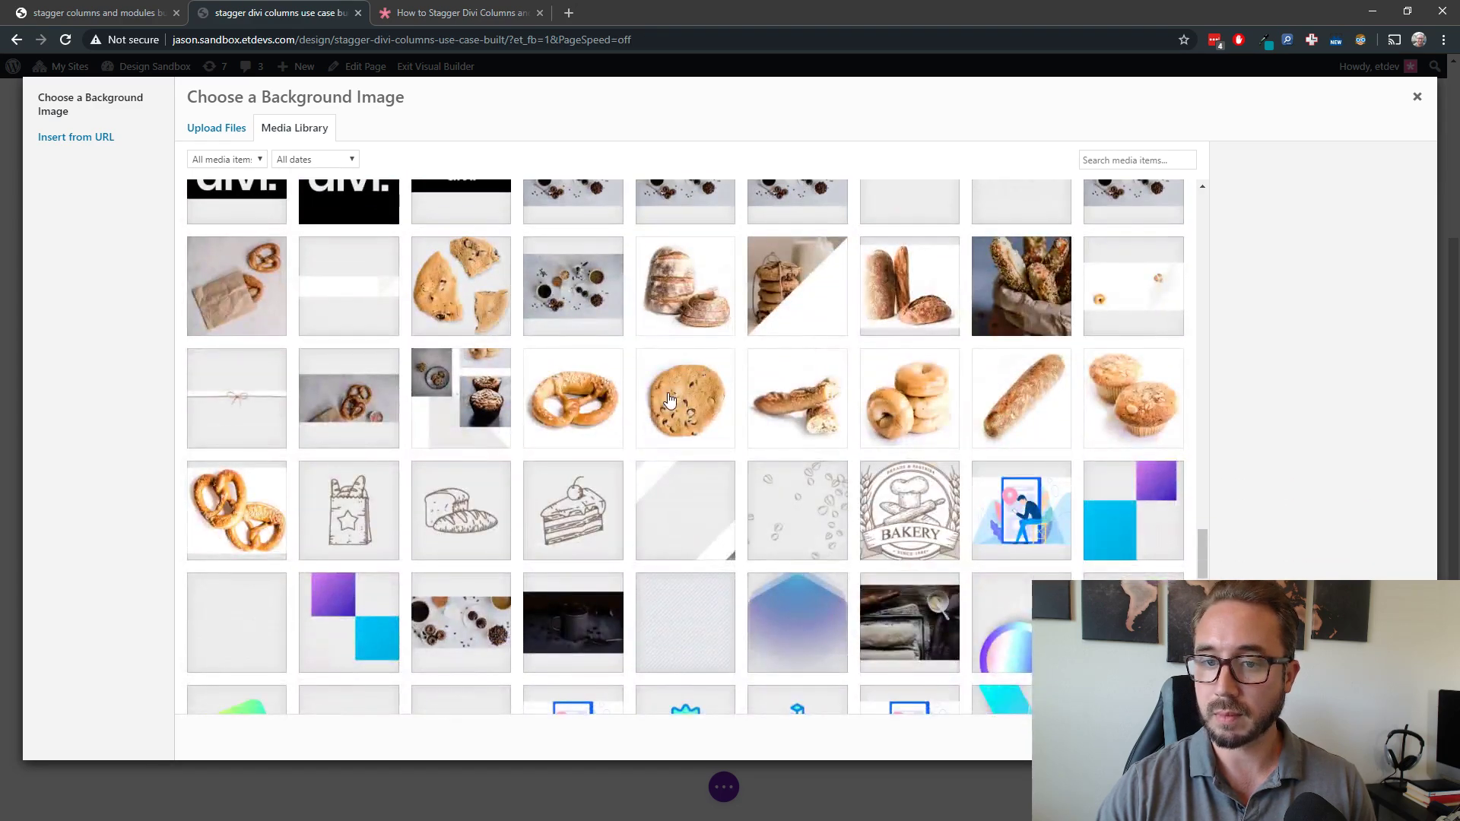
scroll(669, 400, "up", 15)
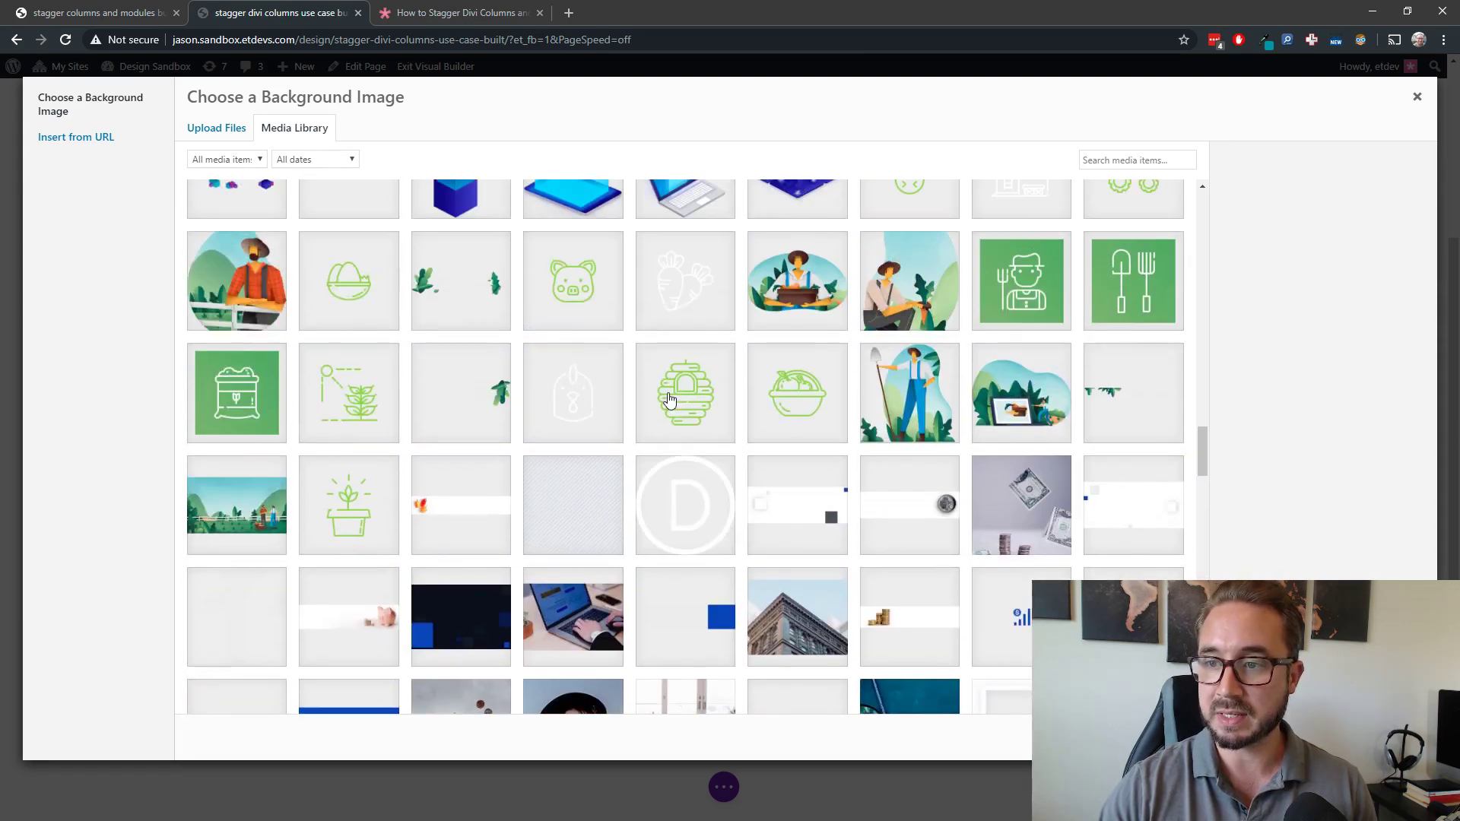
scroll(669, 401, "up", 10)
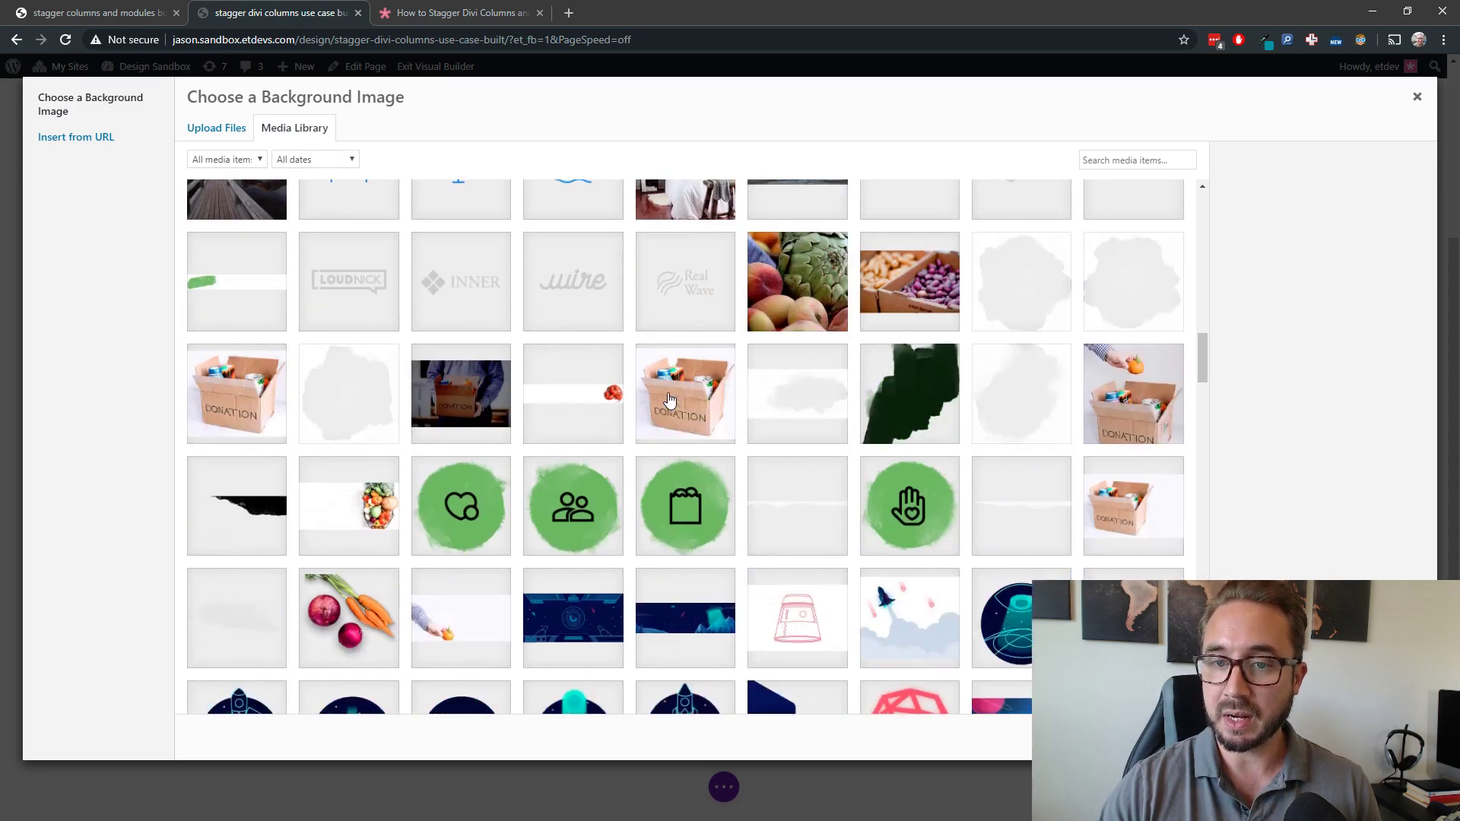
scroll(669, 401, "up", 4)
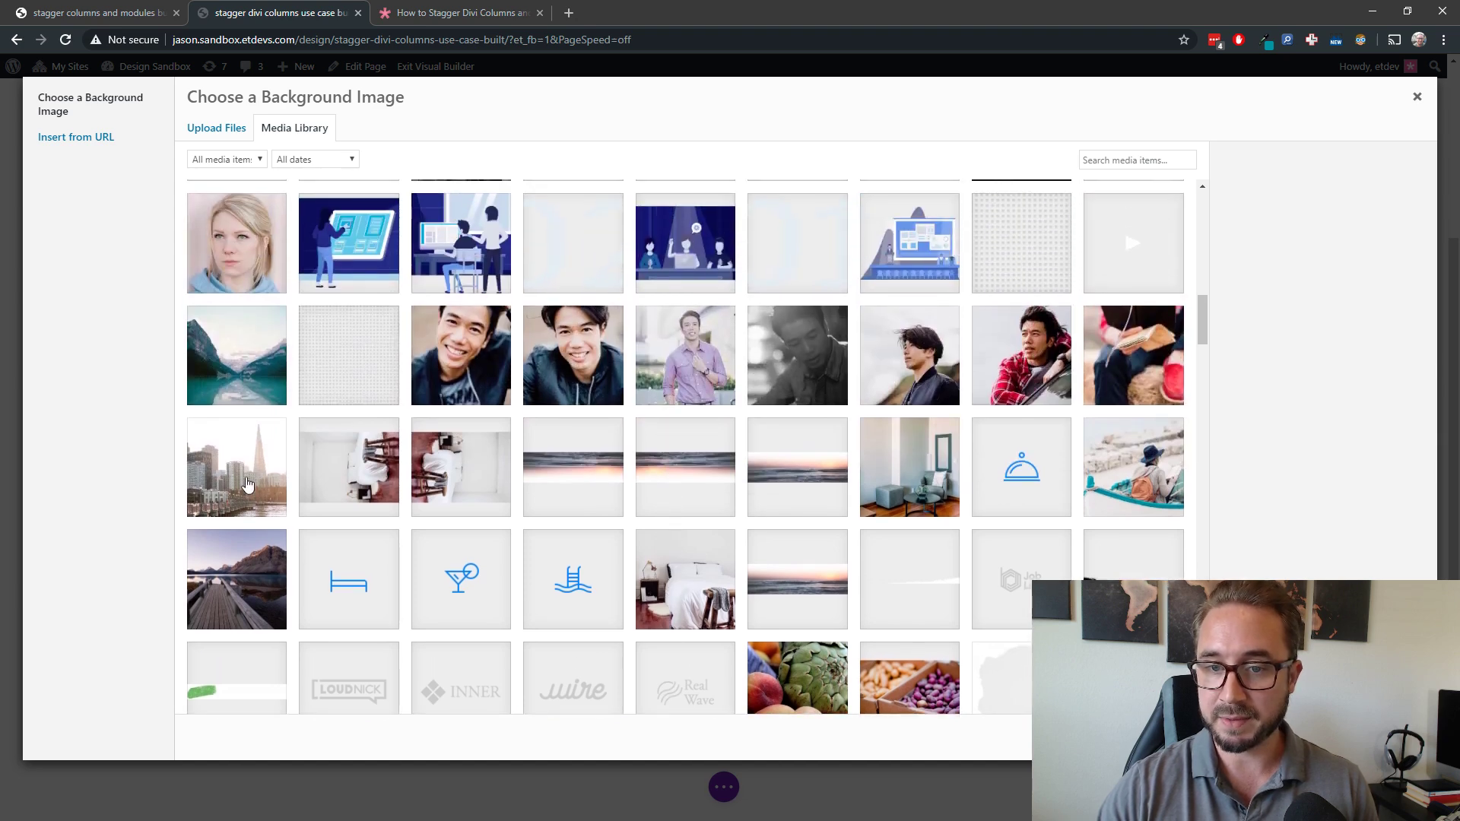
left_click(247, 485)
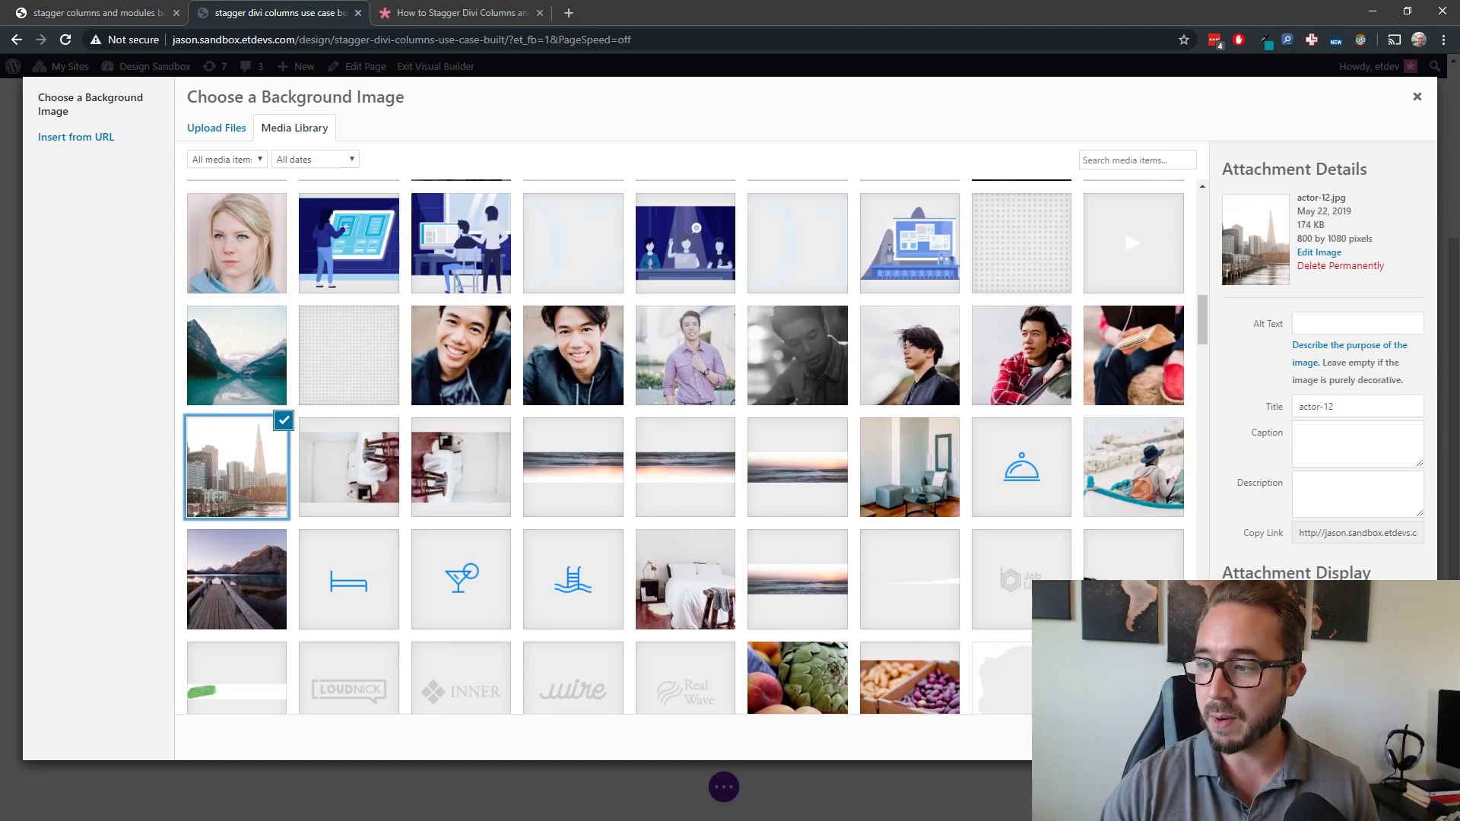
left_click(1382, 738)
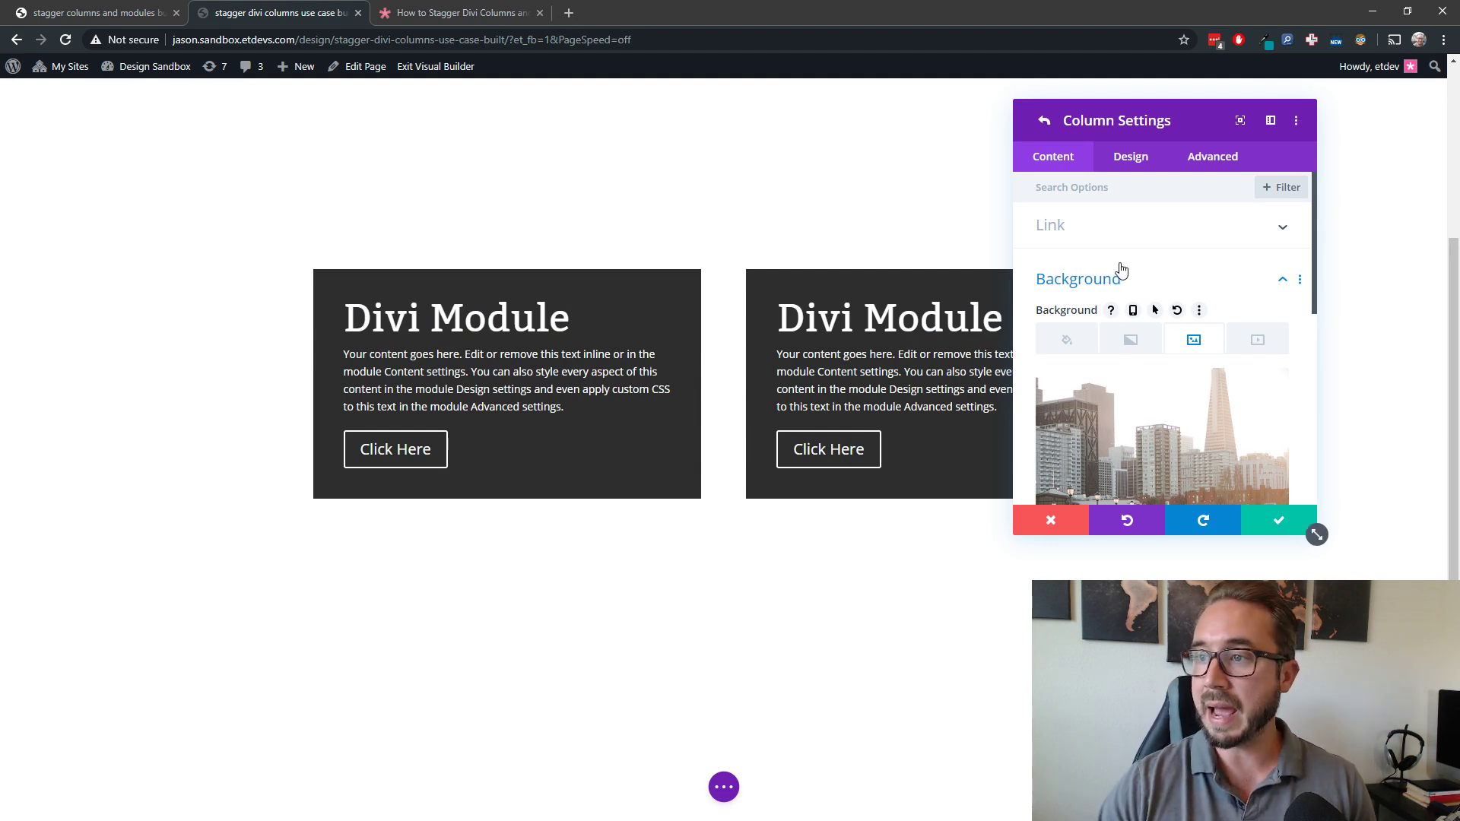
left_click(1282, 525)
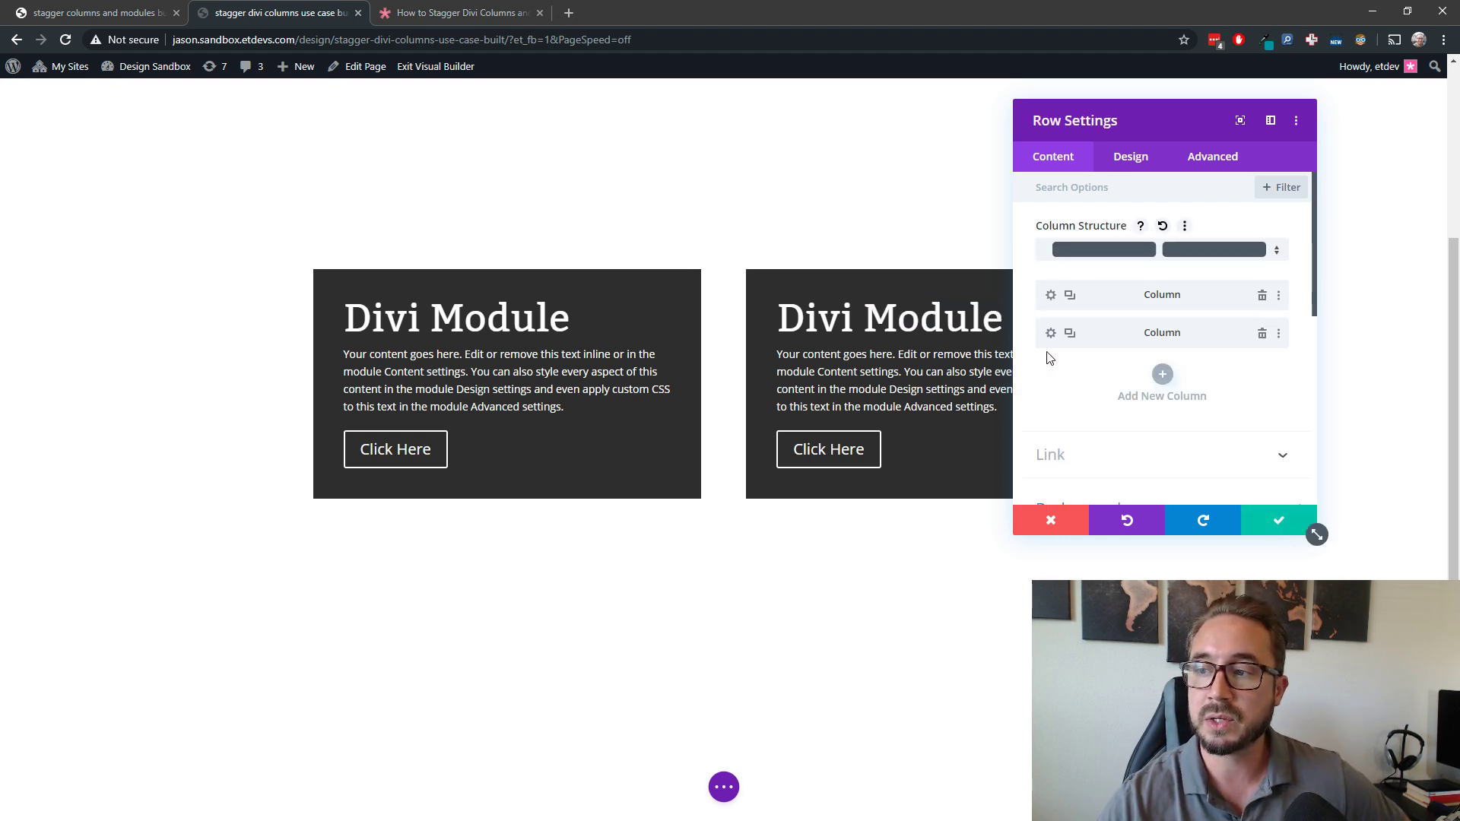
Give the first column the hard-edged lower-right box shadow style, with its horizontal and vertical positions set to 0px.
left_click(1050, 297)
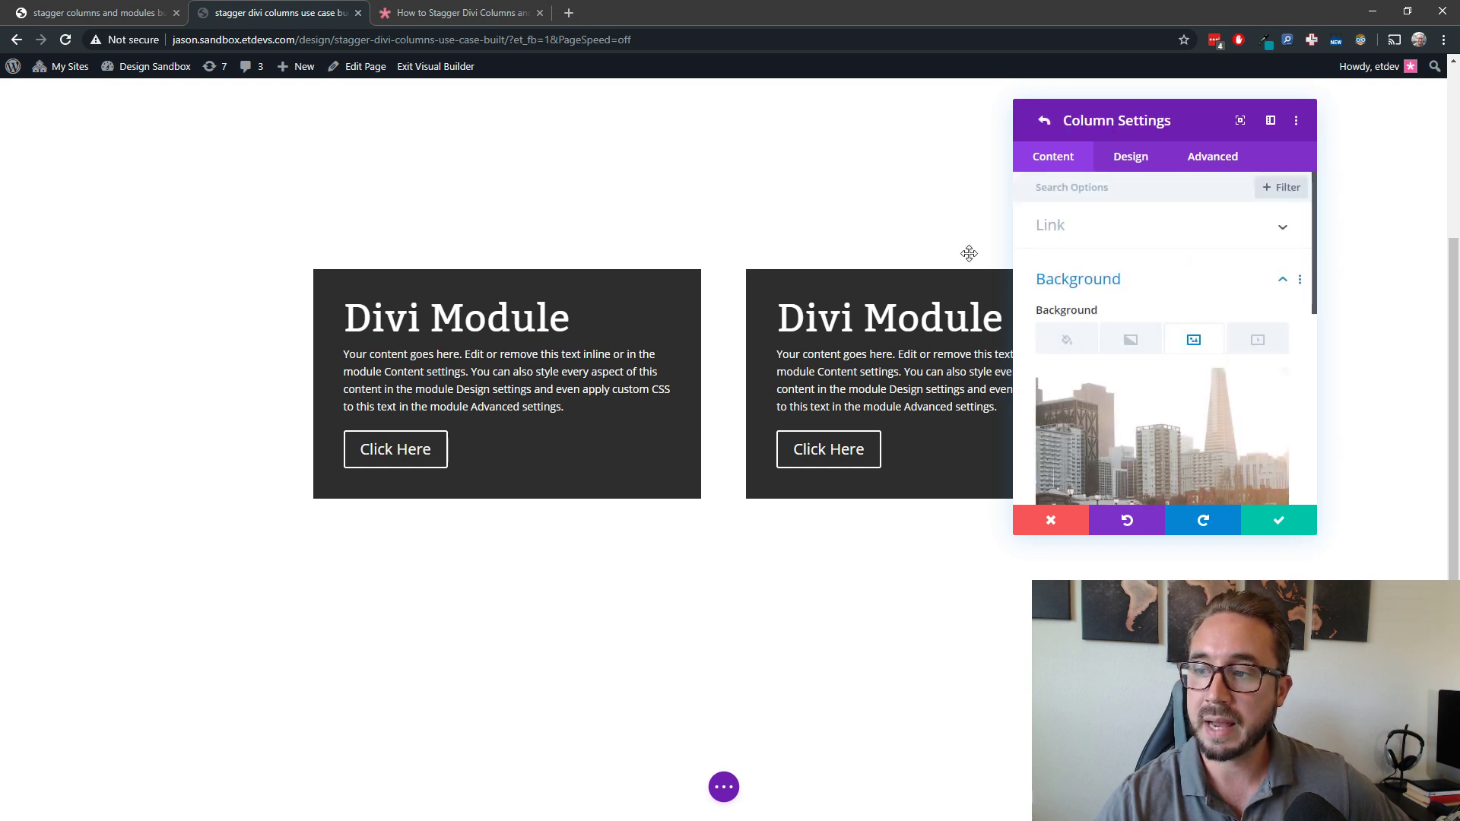
left_click(1131, 157)
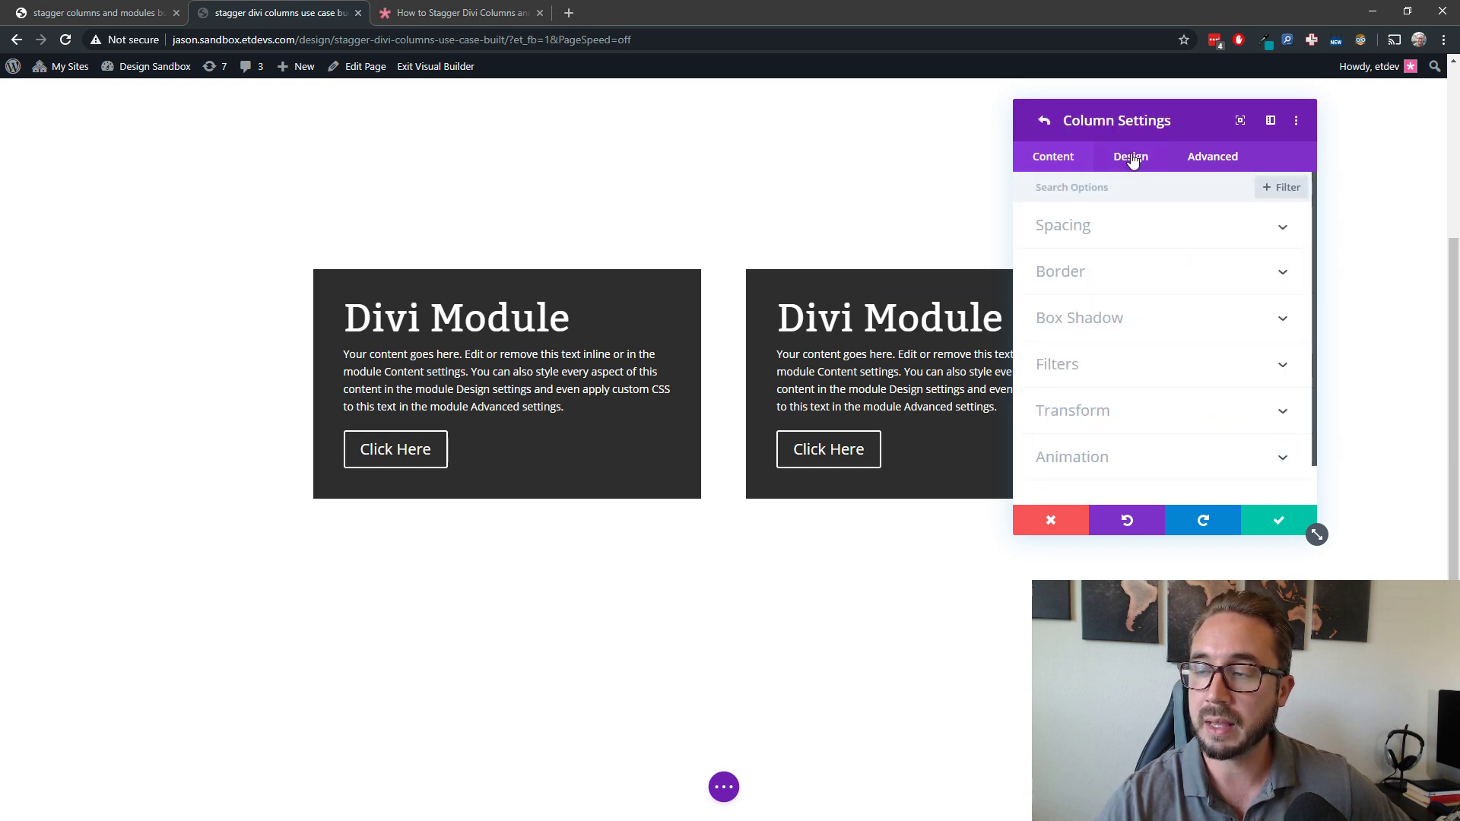
left_click(1153, 327)
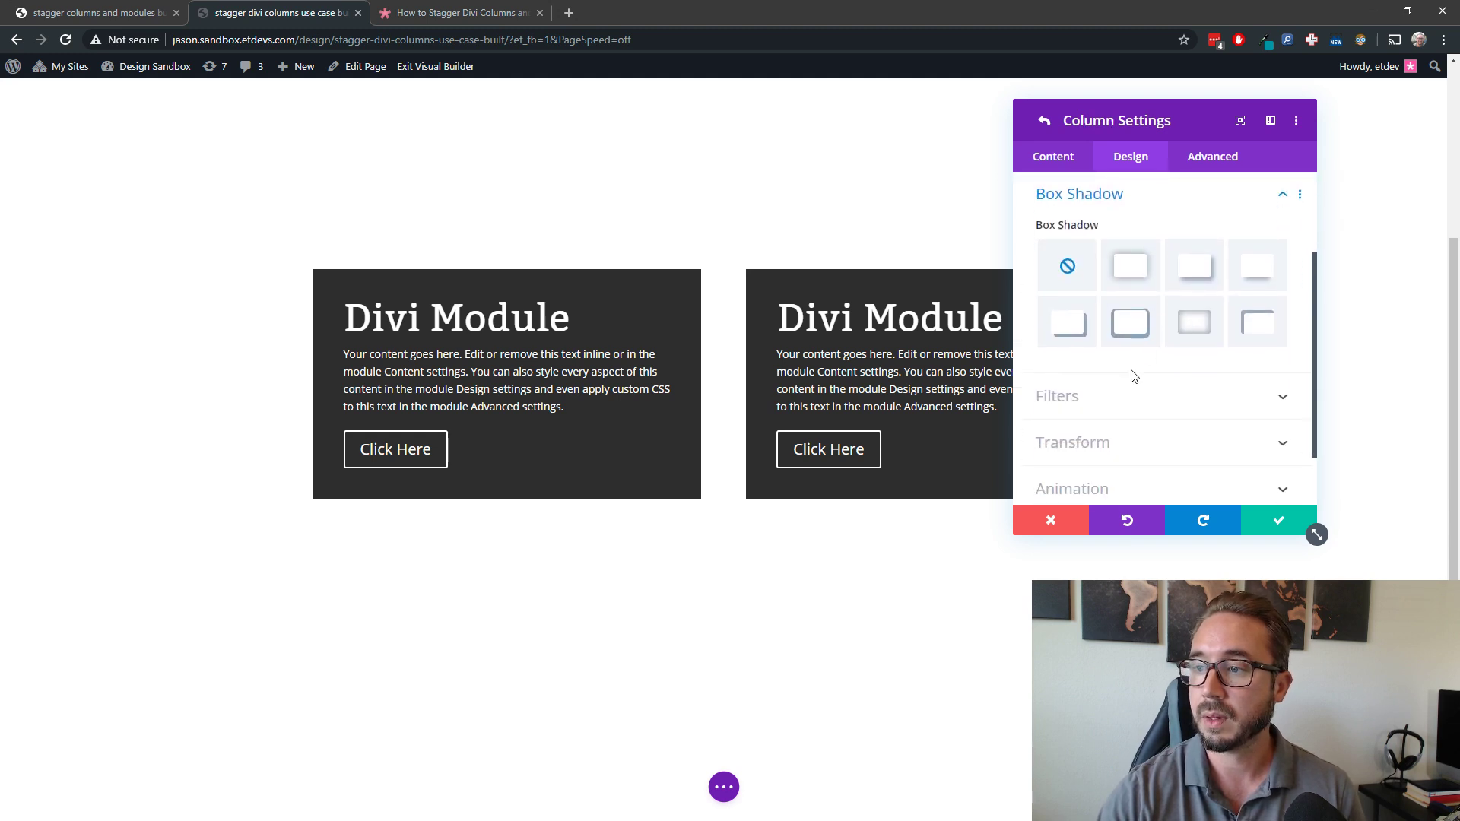
left_click(1060, 328)
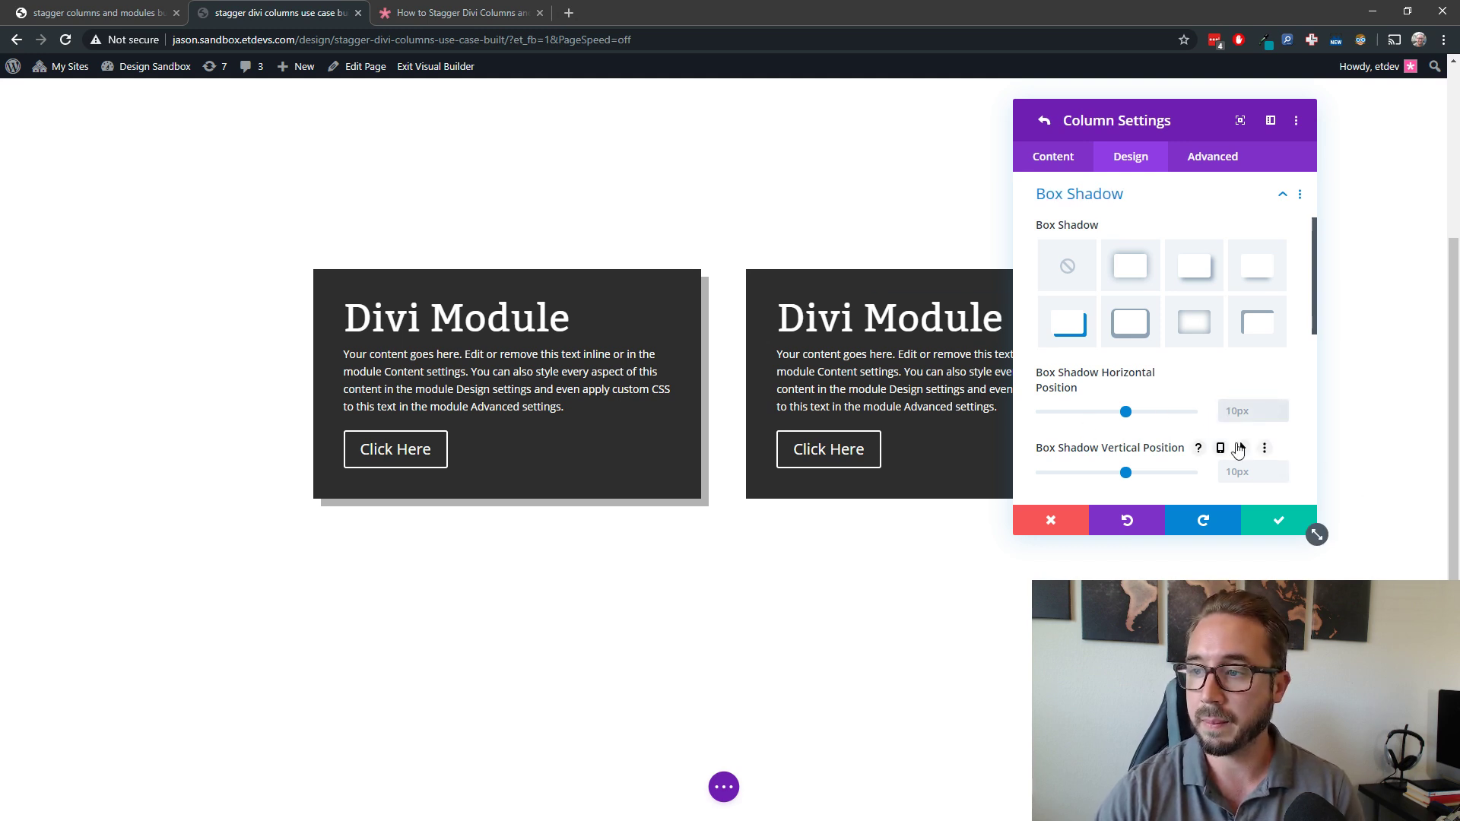
left_click(1251, 473)
type("0")
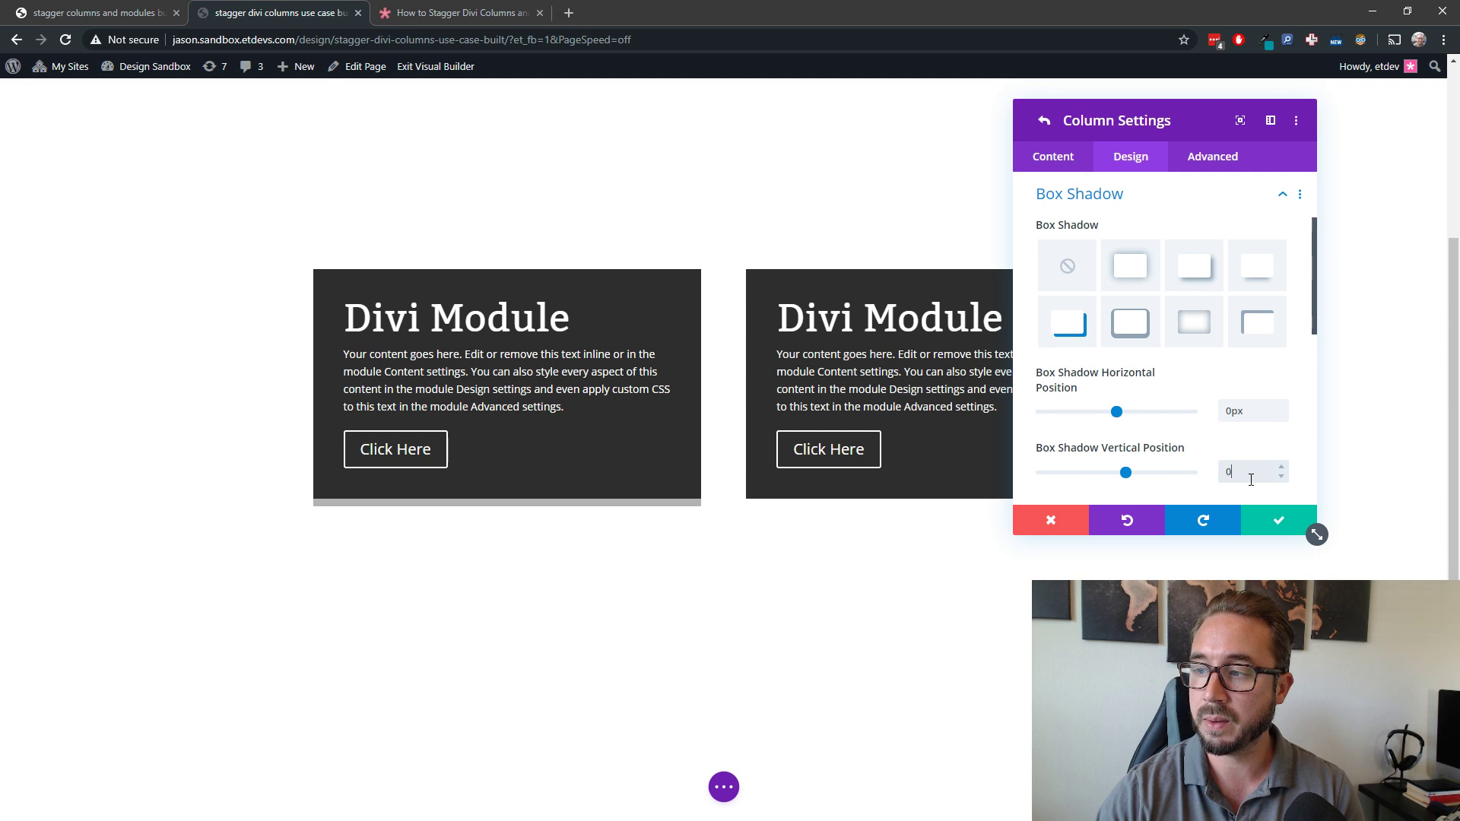
Set the first column's box shadow spread strength to 100px and its shadow color to rgba(151,178,193,0.21).
scroll(1226, 411, "down", 3)
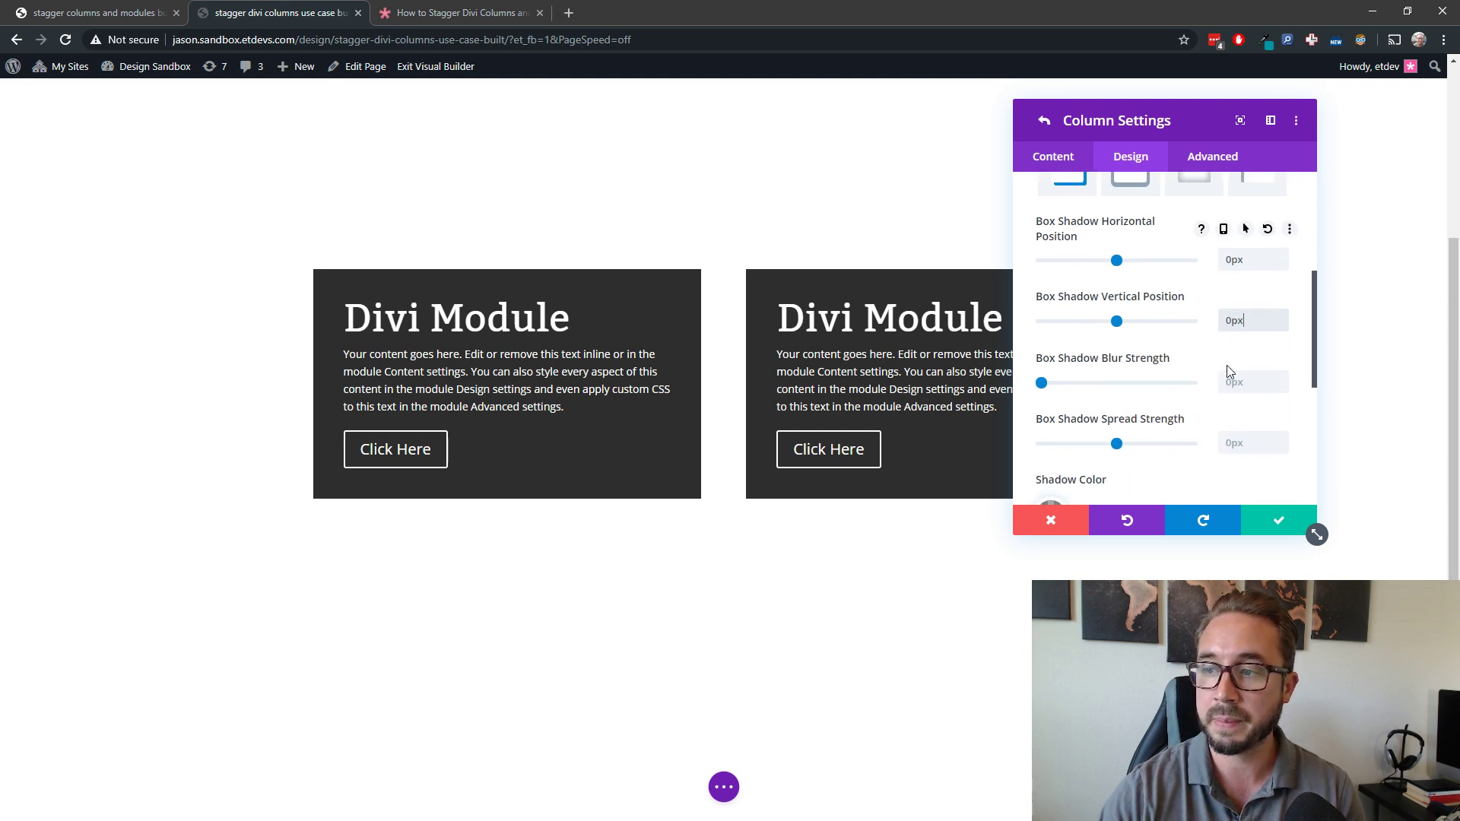
scroll(1193, 386, "down", 1)
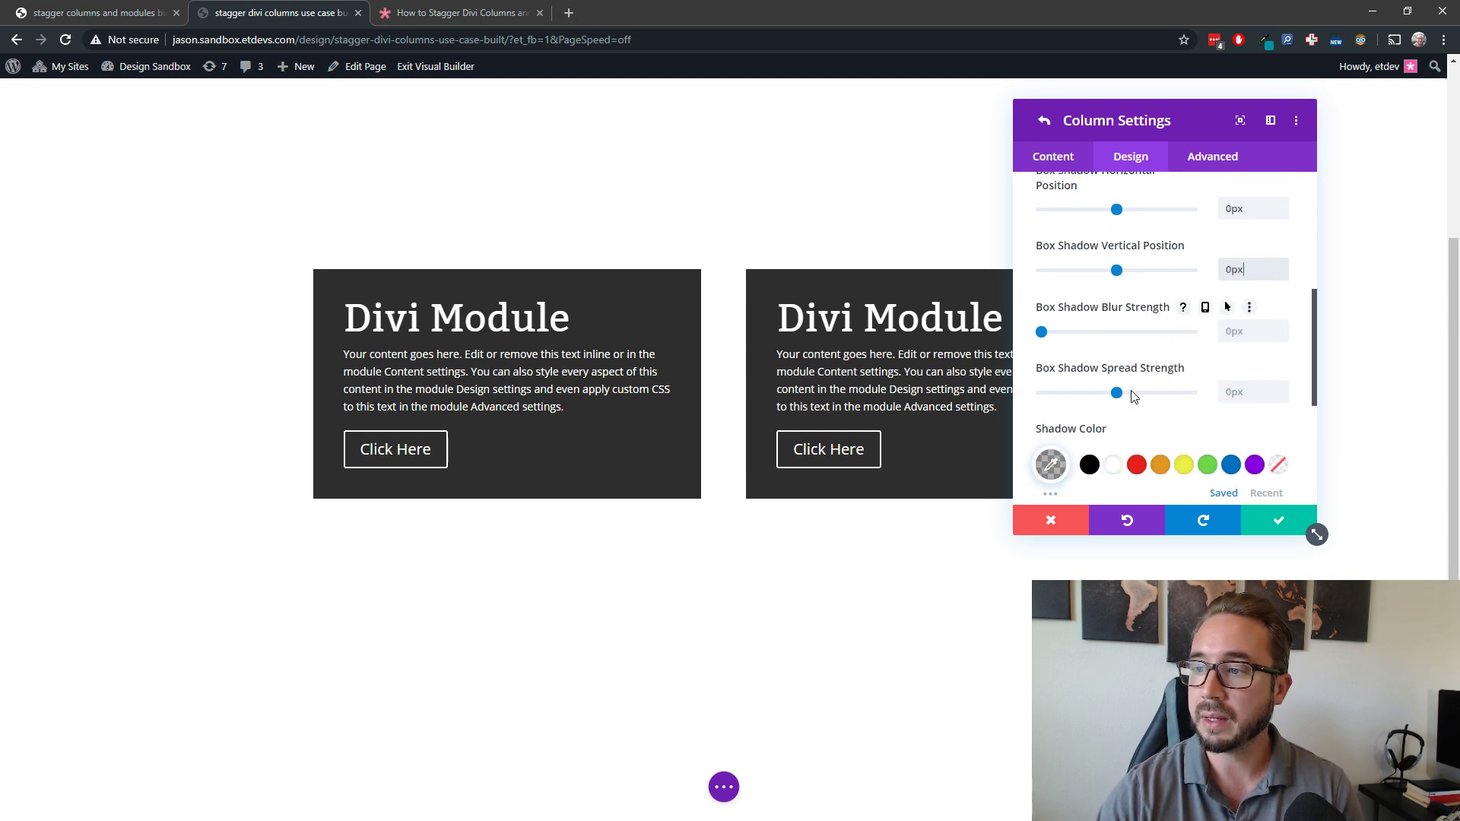
left_click(1243, 401)
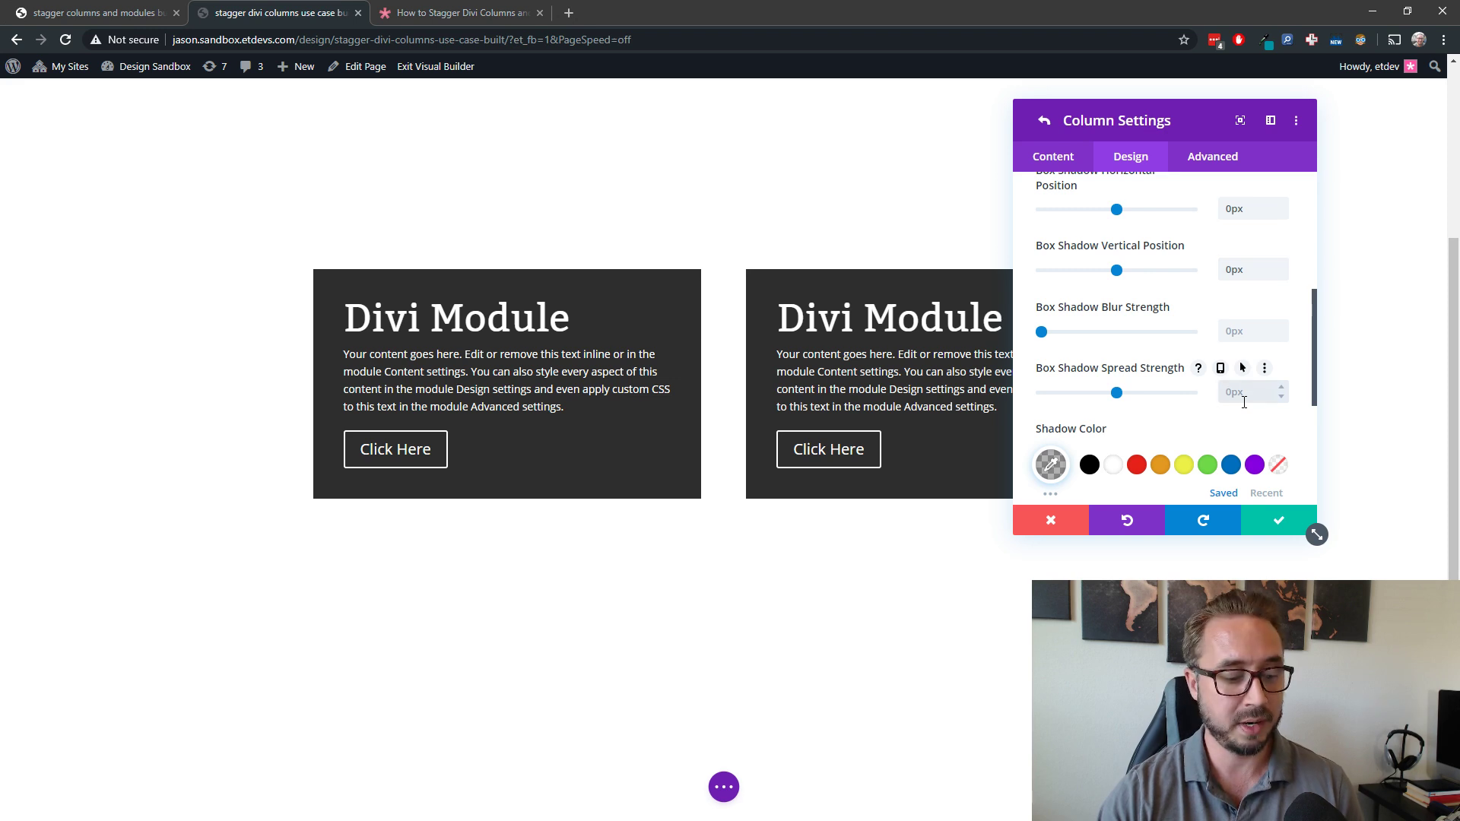
type("100px")
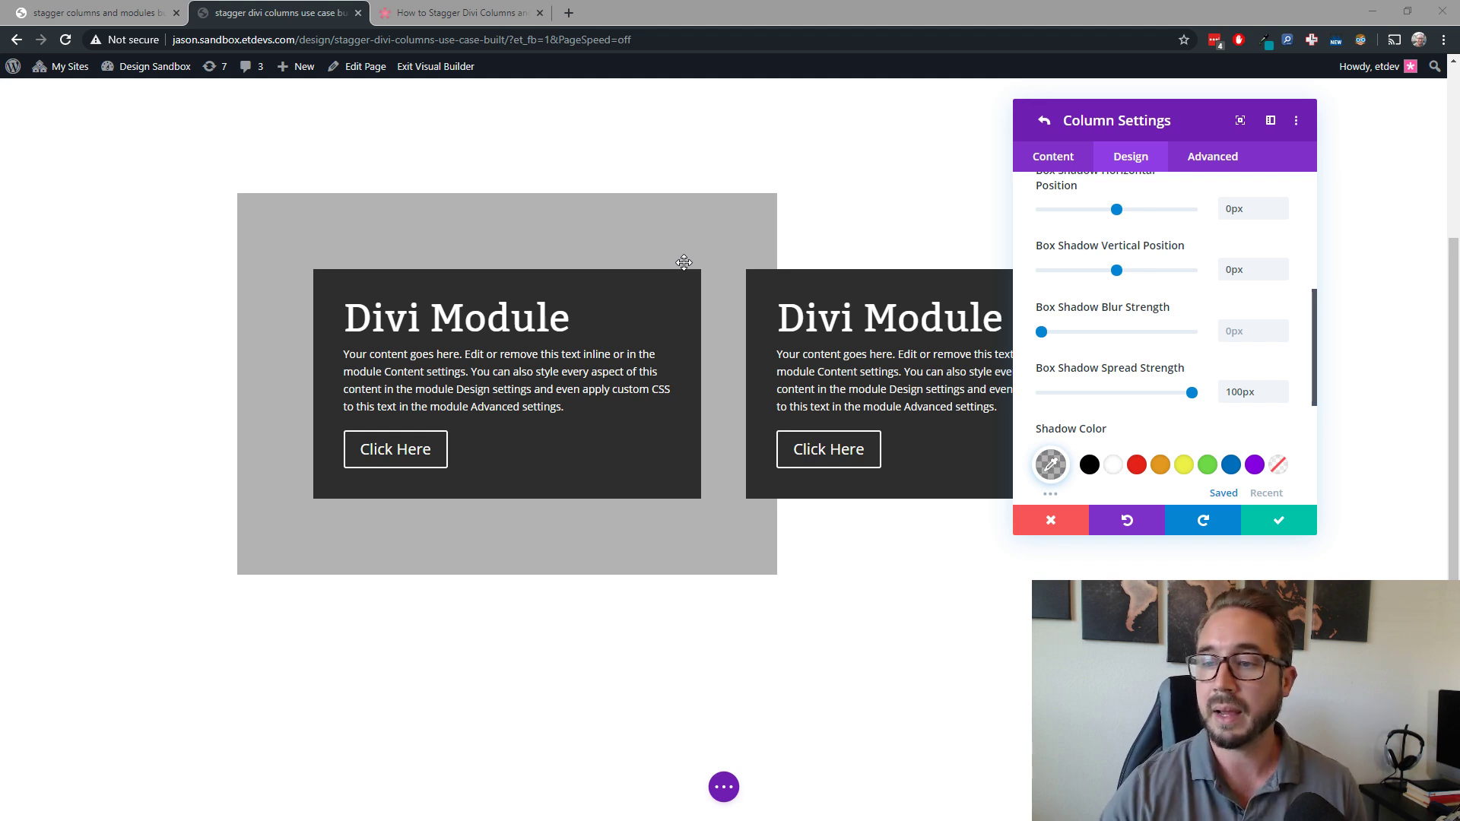
left_click(1051, 465)
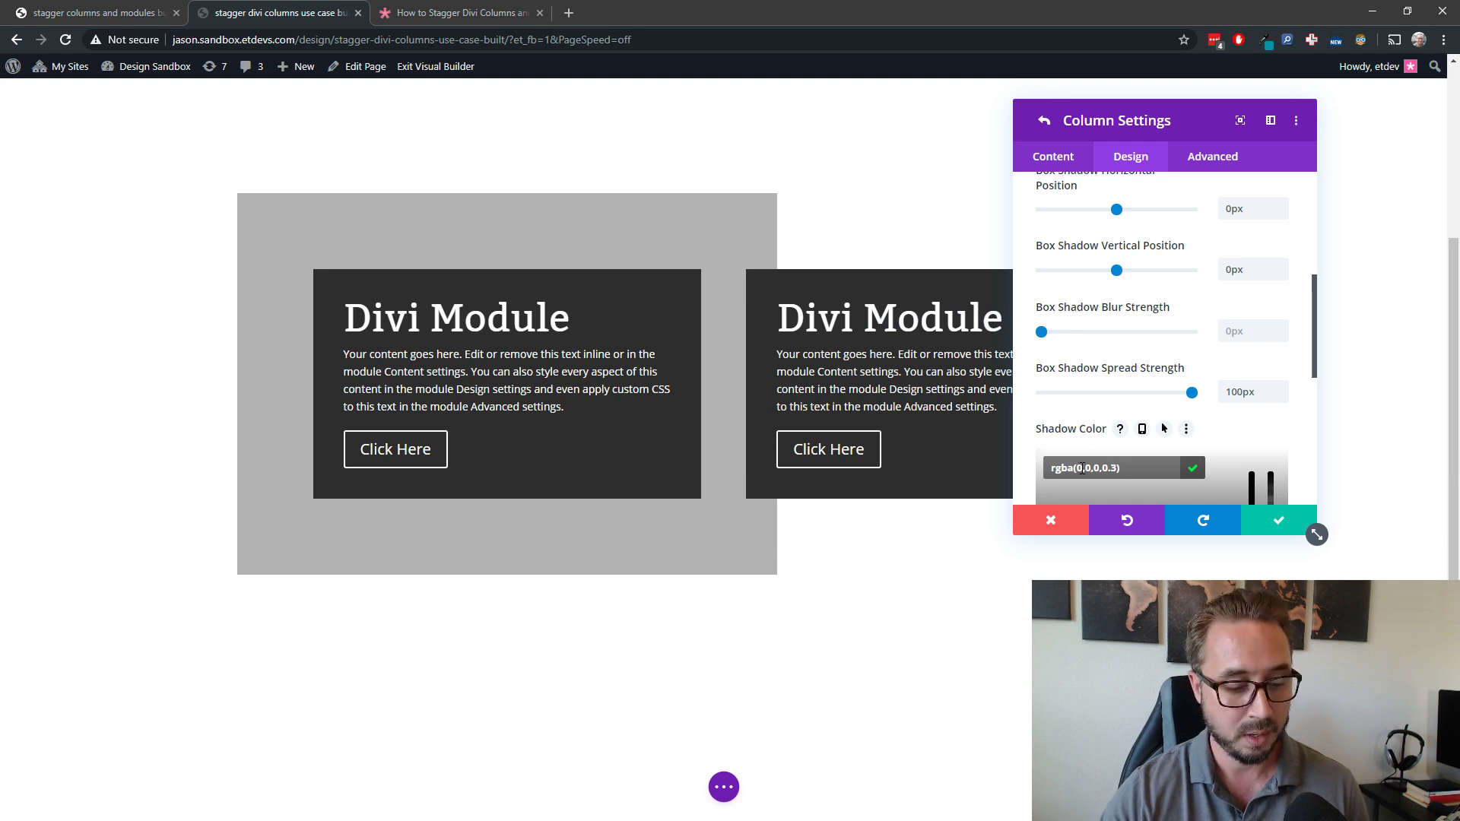
key("ctrl+a")
type("rgba(151,178,193,0.21)")
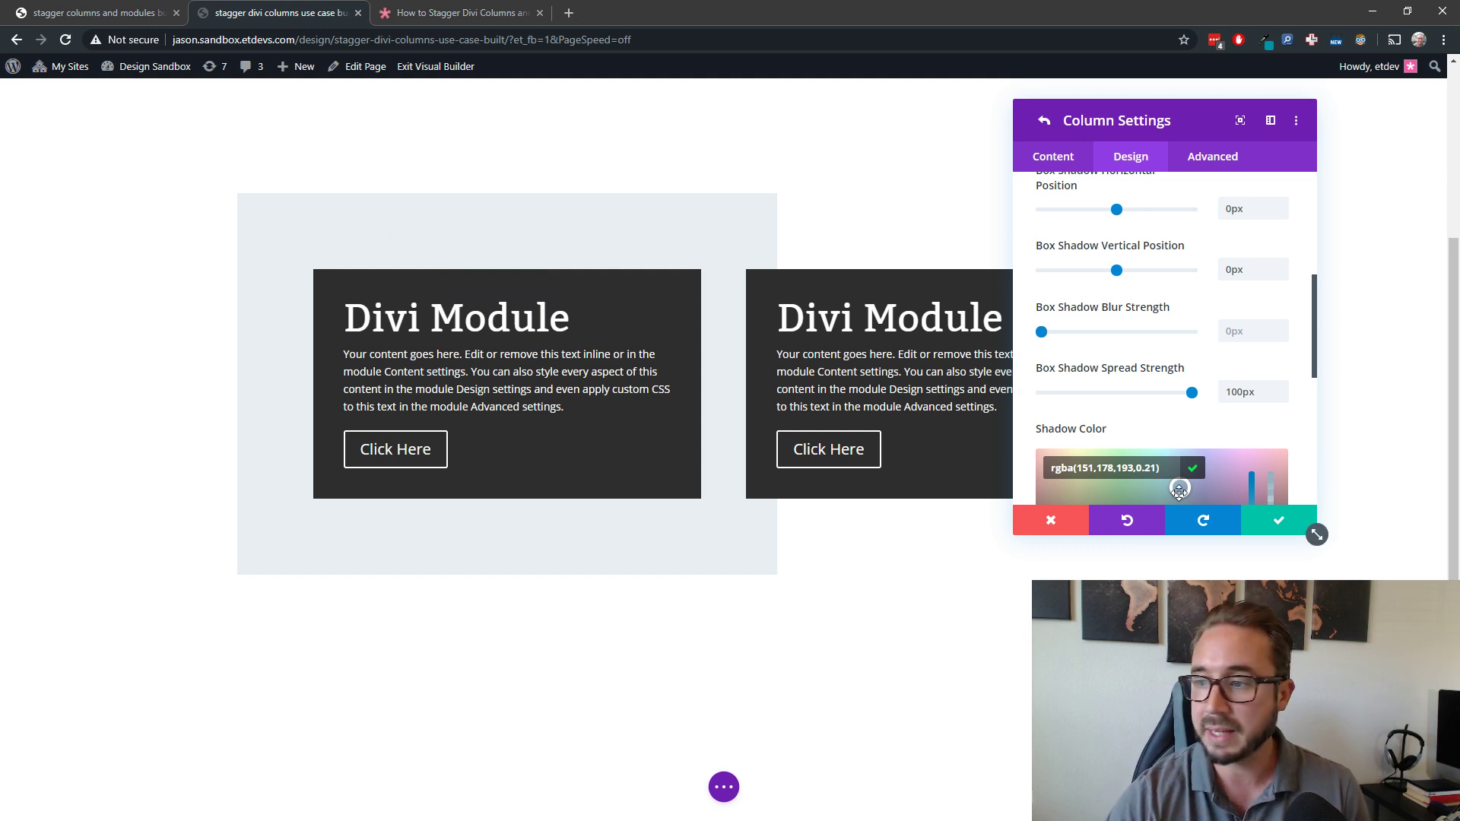
scroll(1244, 395, "down", 2)
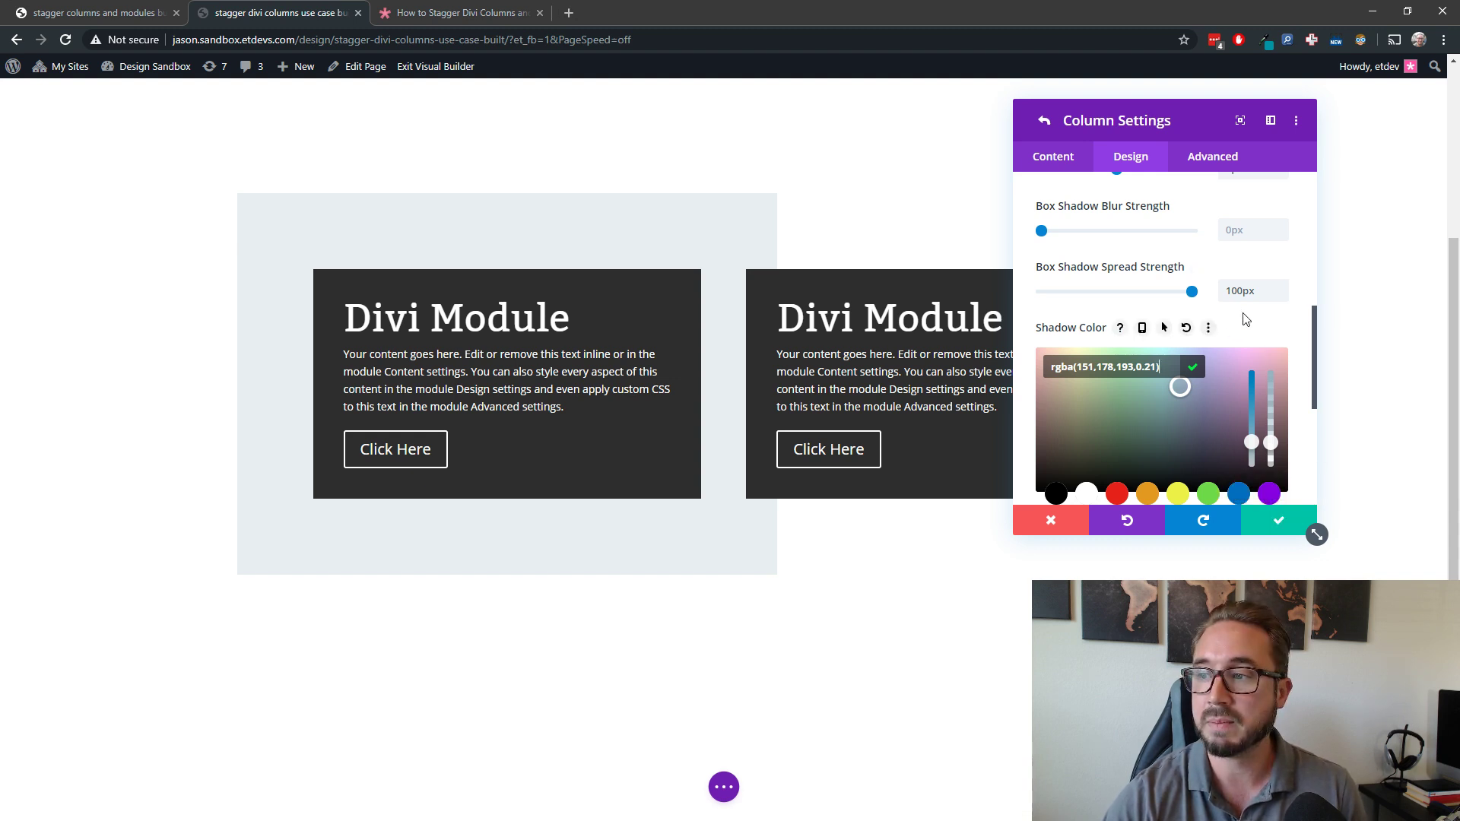
Copy the first column's box shadow styles and save the column settings.
scroll(1240, 316, "up", 4)
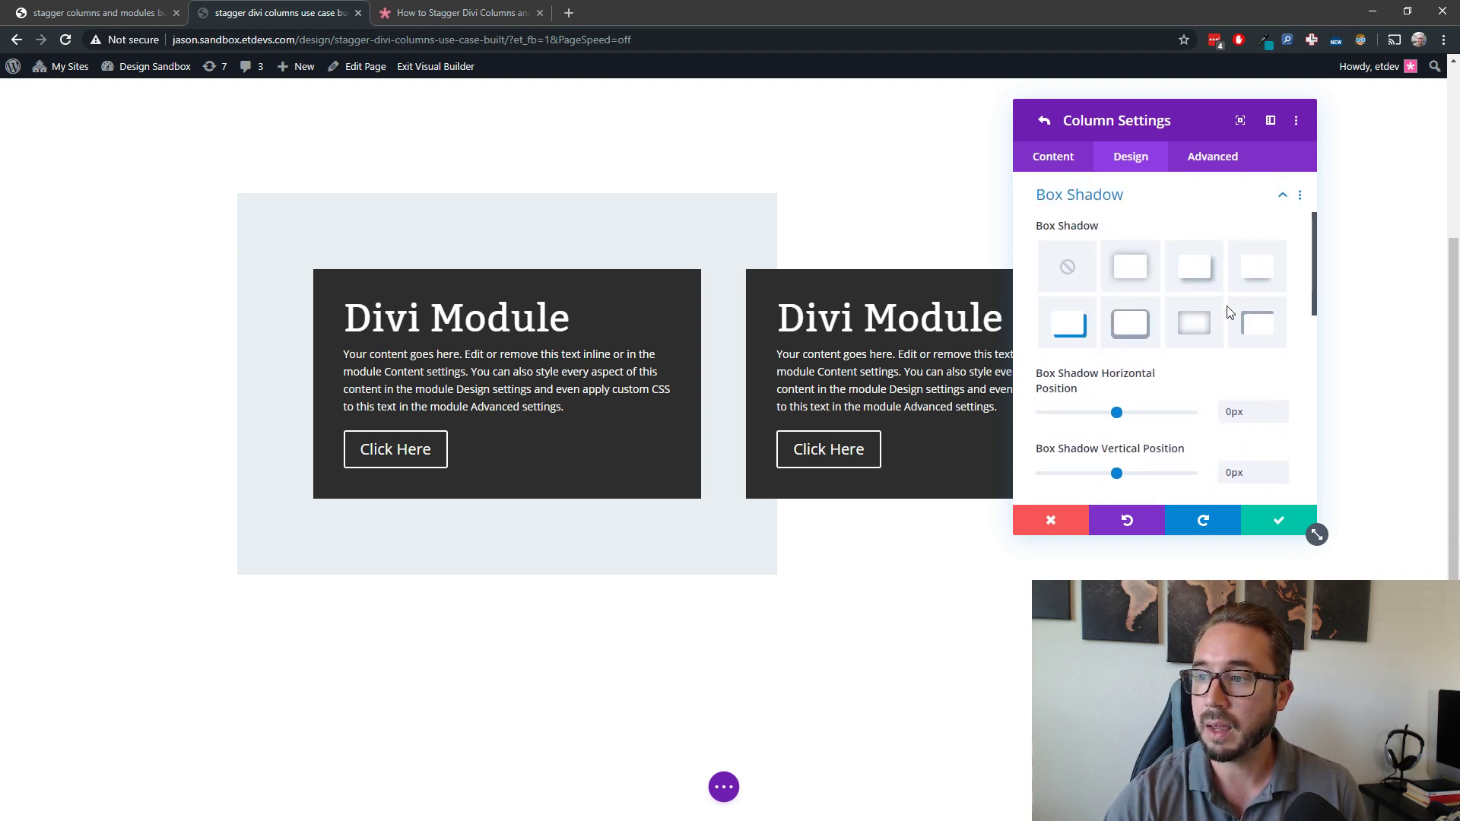
scroll(1186, 316, "up", 2)
right_click(1123, 330)
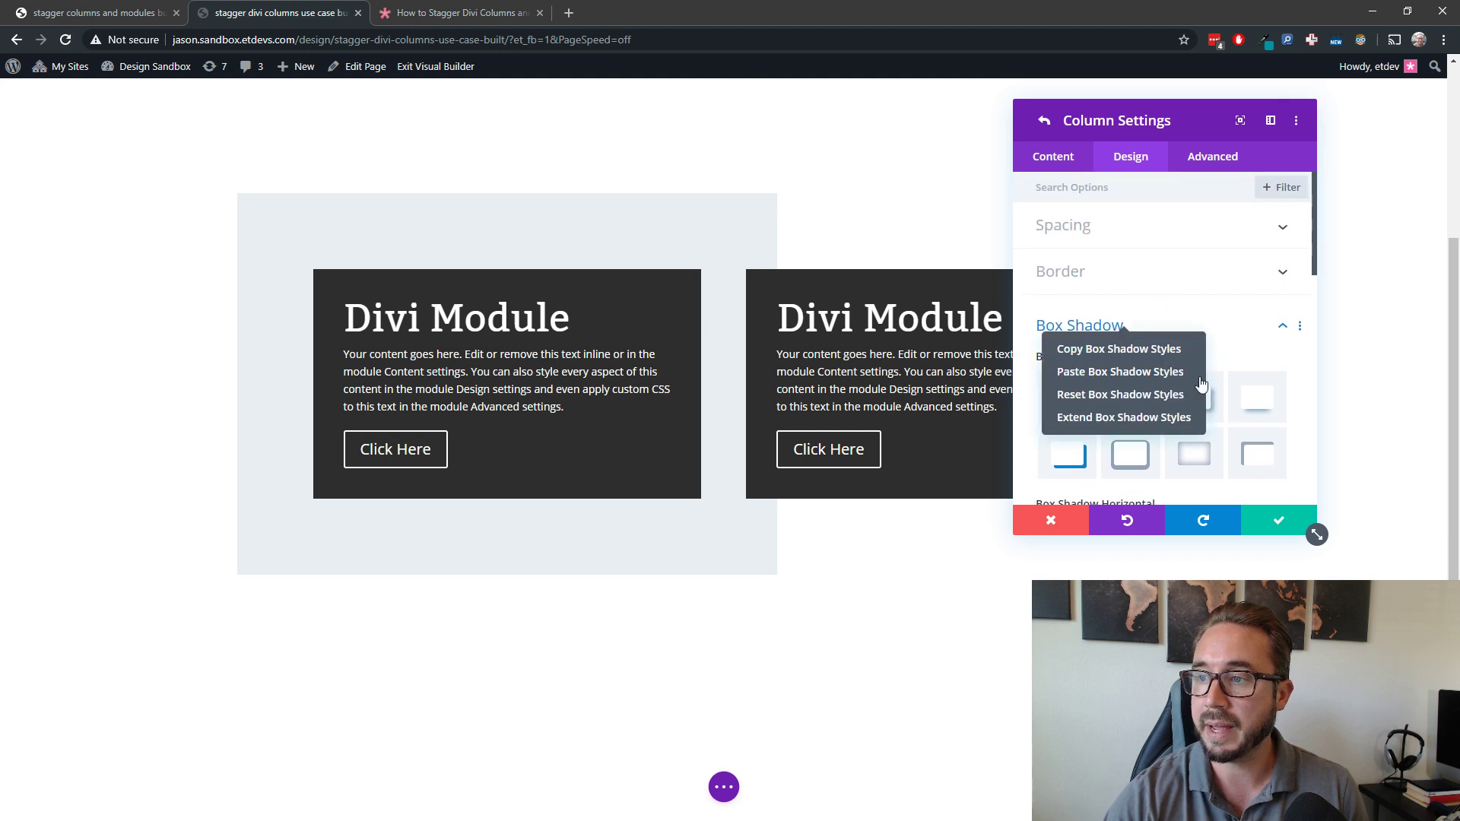
left_click(1143, 356)
left_click(1277, 524)
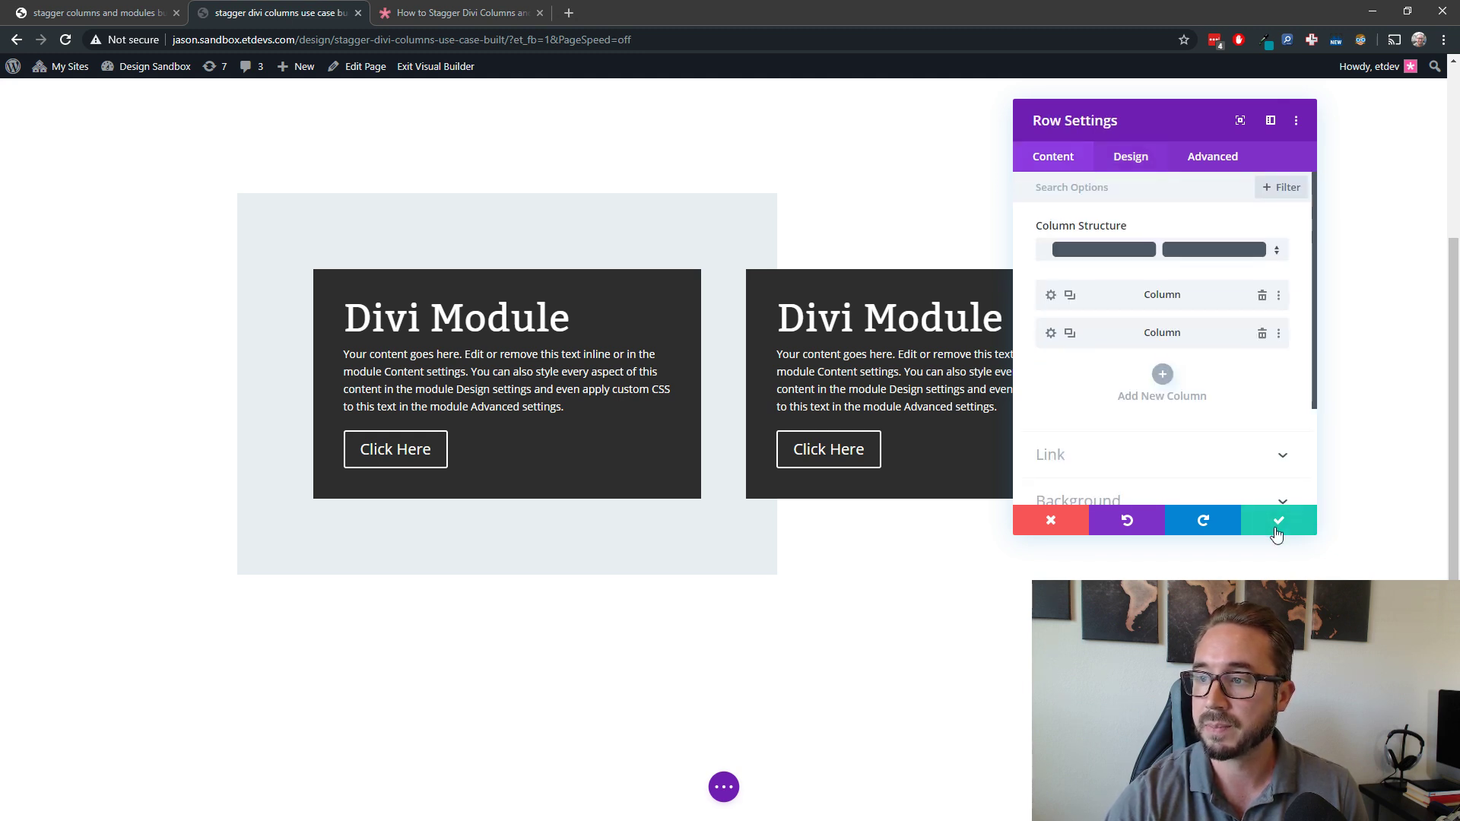
Paste the copied box shadow styles onto the row's second column.
left_click(1051, 333)
left_click(1131, 157)
scroll(1167, 346, "down", 1)
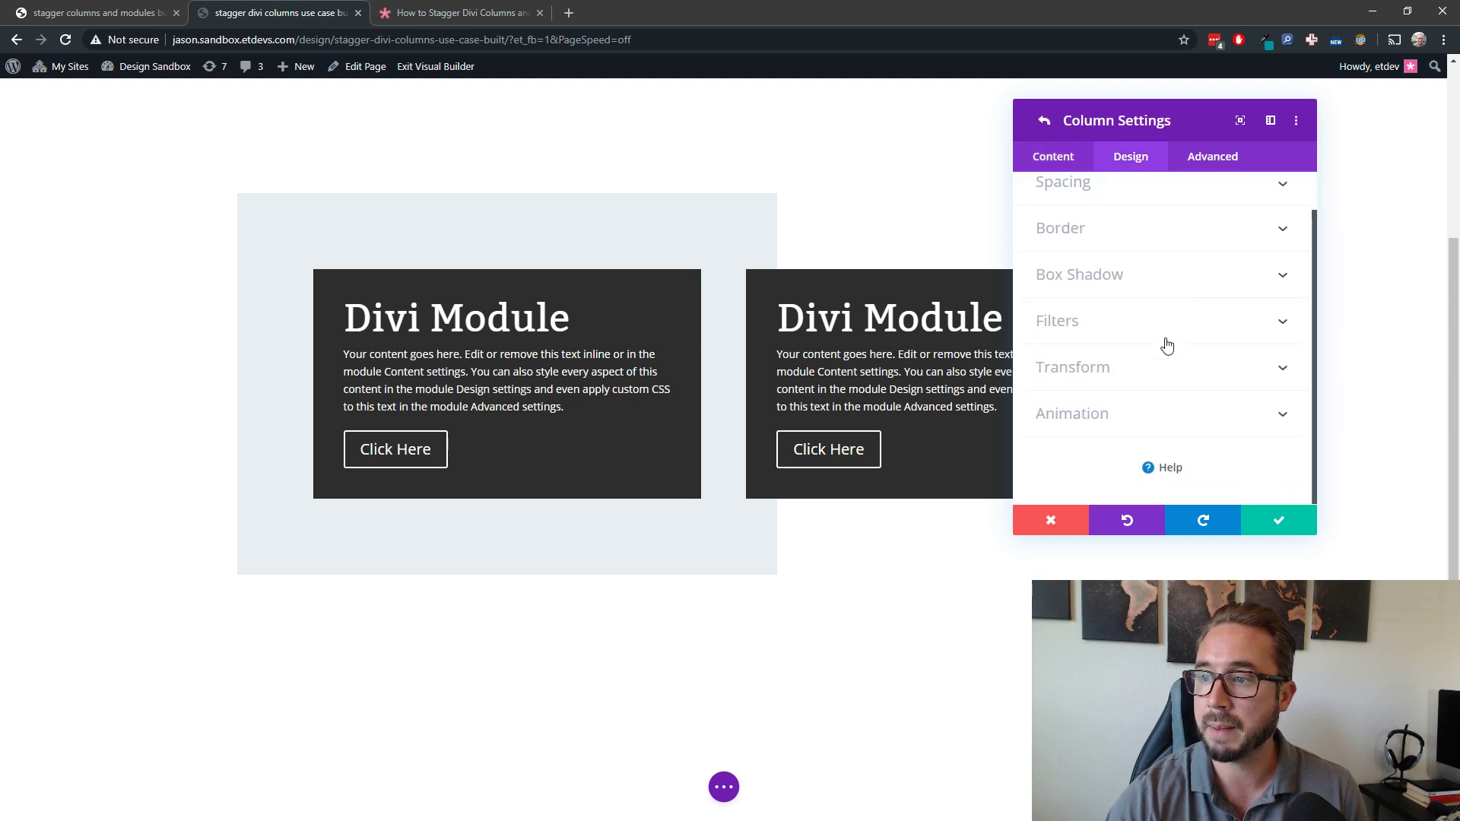
scroll(1164, 342, "up", 1)
left_click(1111, 323)
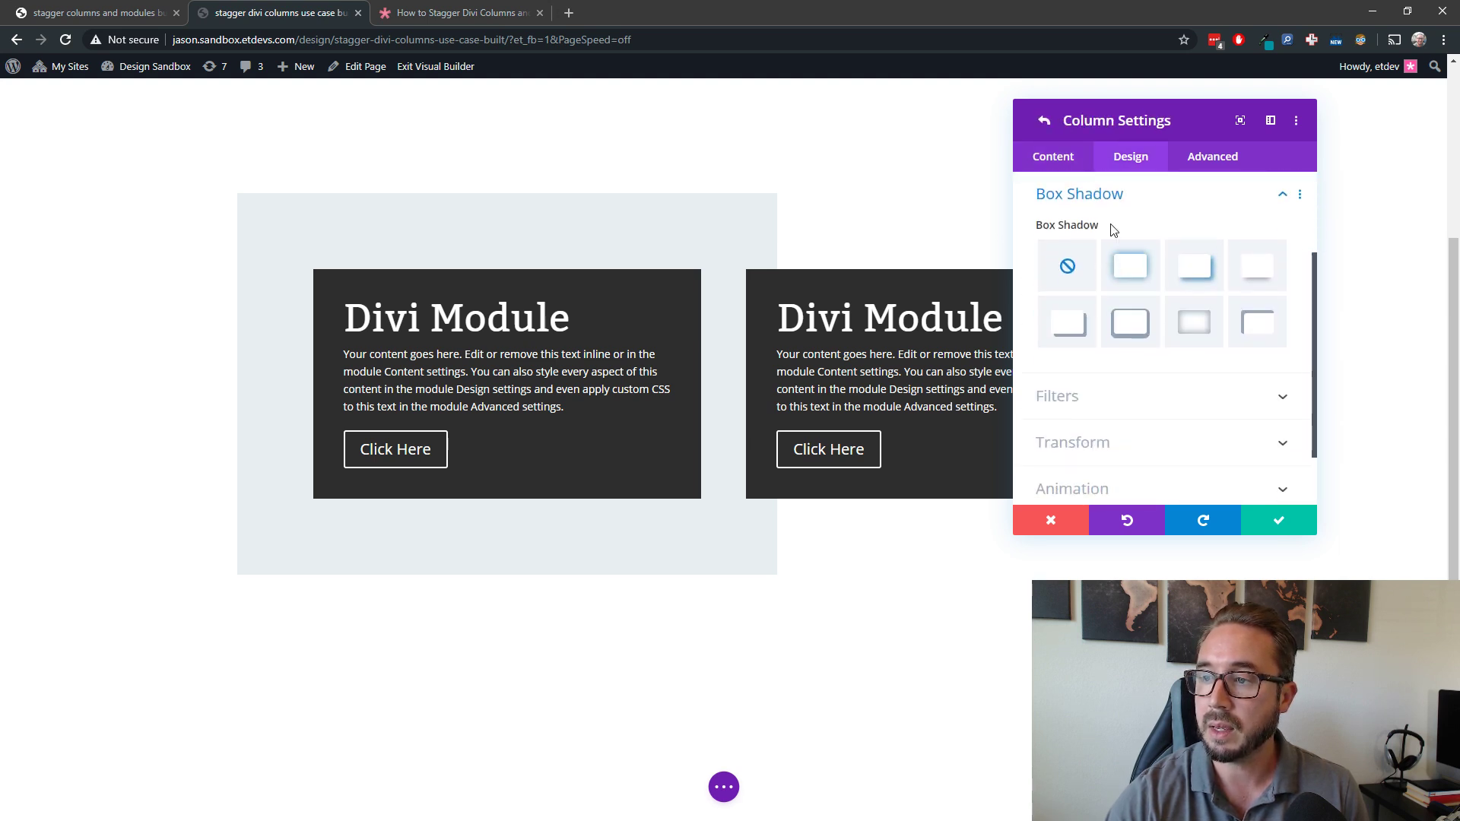
right_click(1113, 228)
left_click(1125, 252)
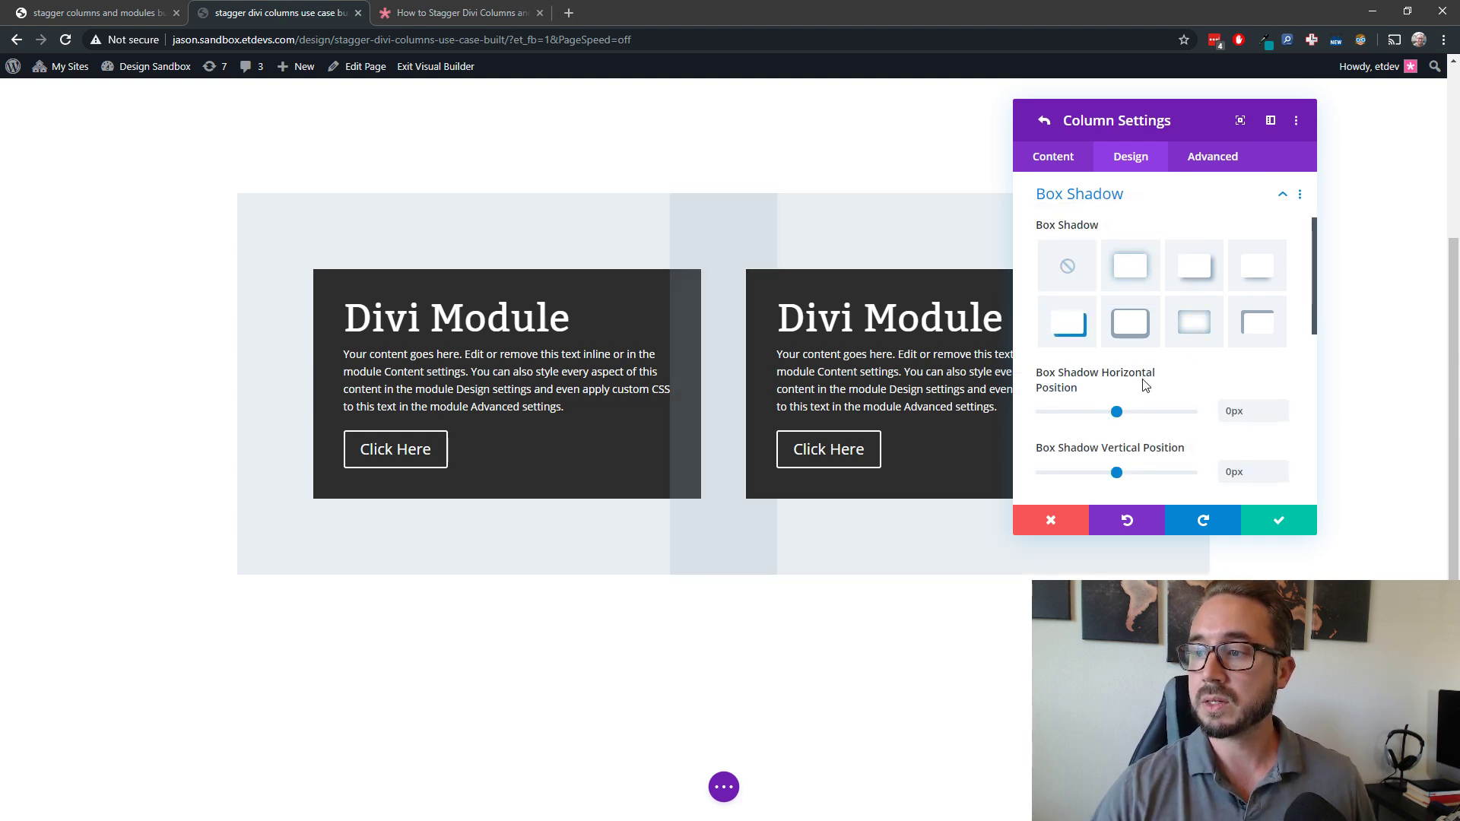
Save the second column's box shadow settings and close the row settings.
scroll(1144, 384, "down", 2)
scroll(1144, 382, "up", 2)
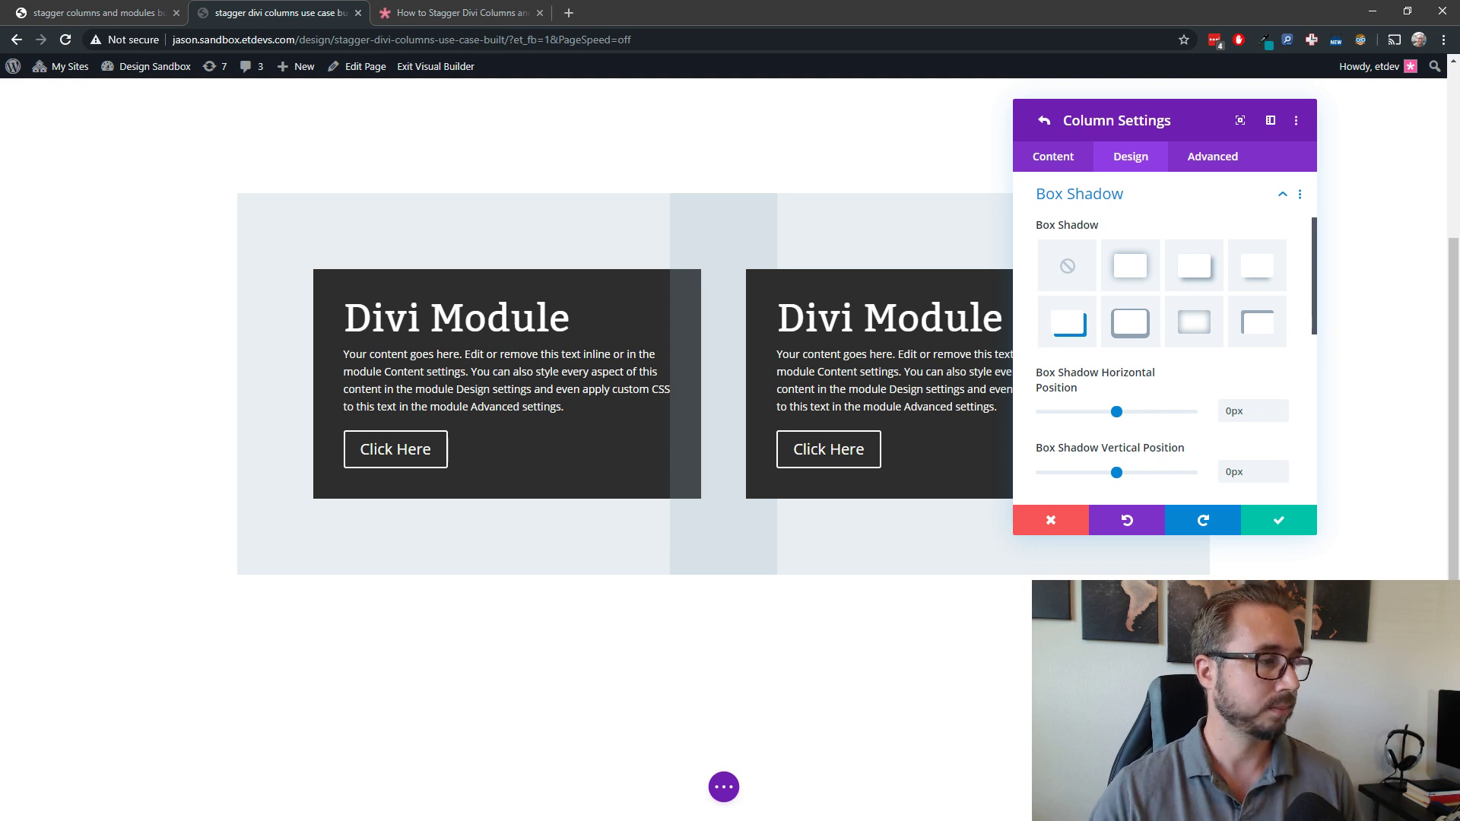
left_click(1292, 523)
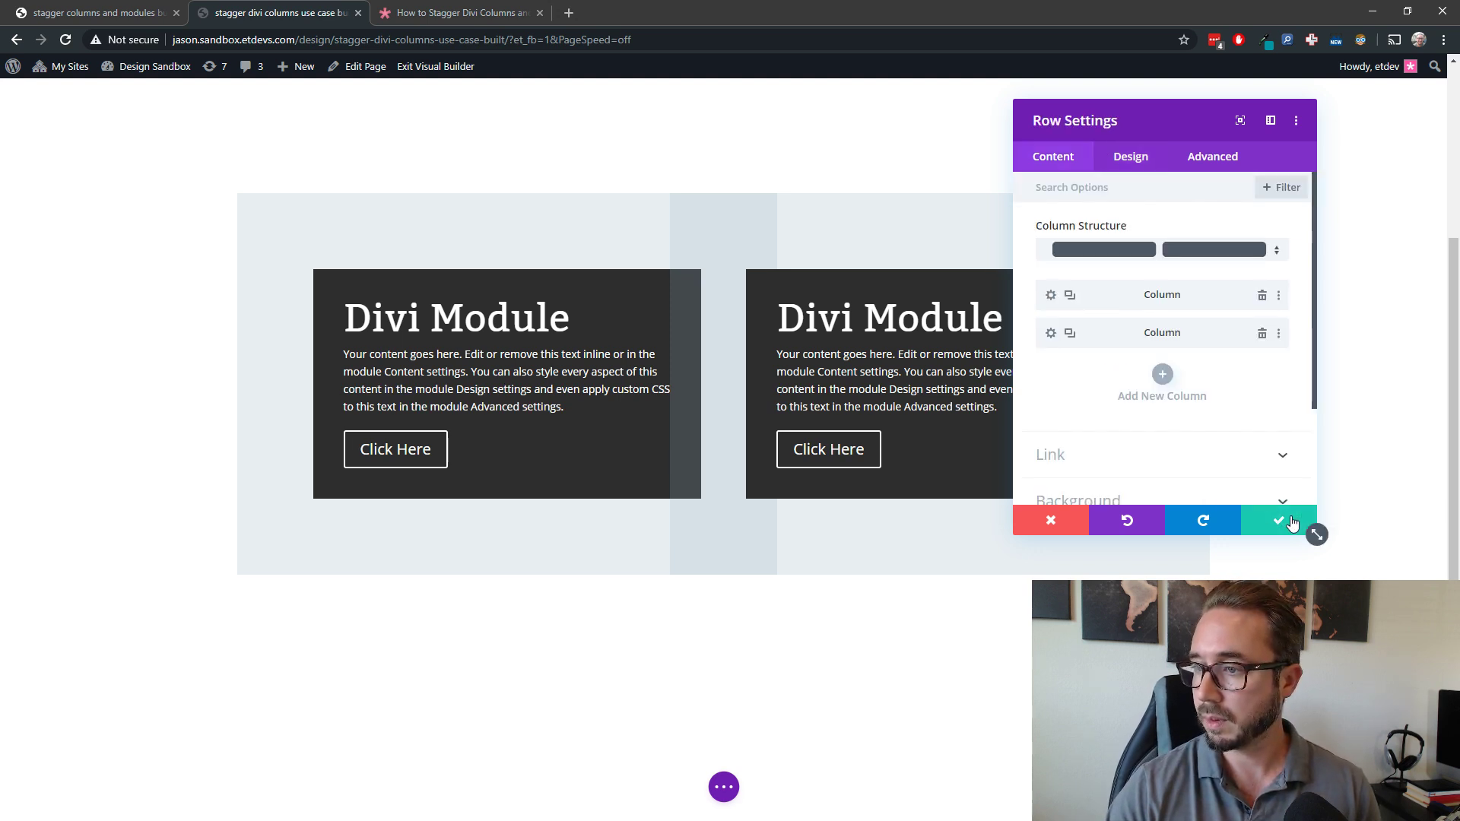
left_click(1285, 522)
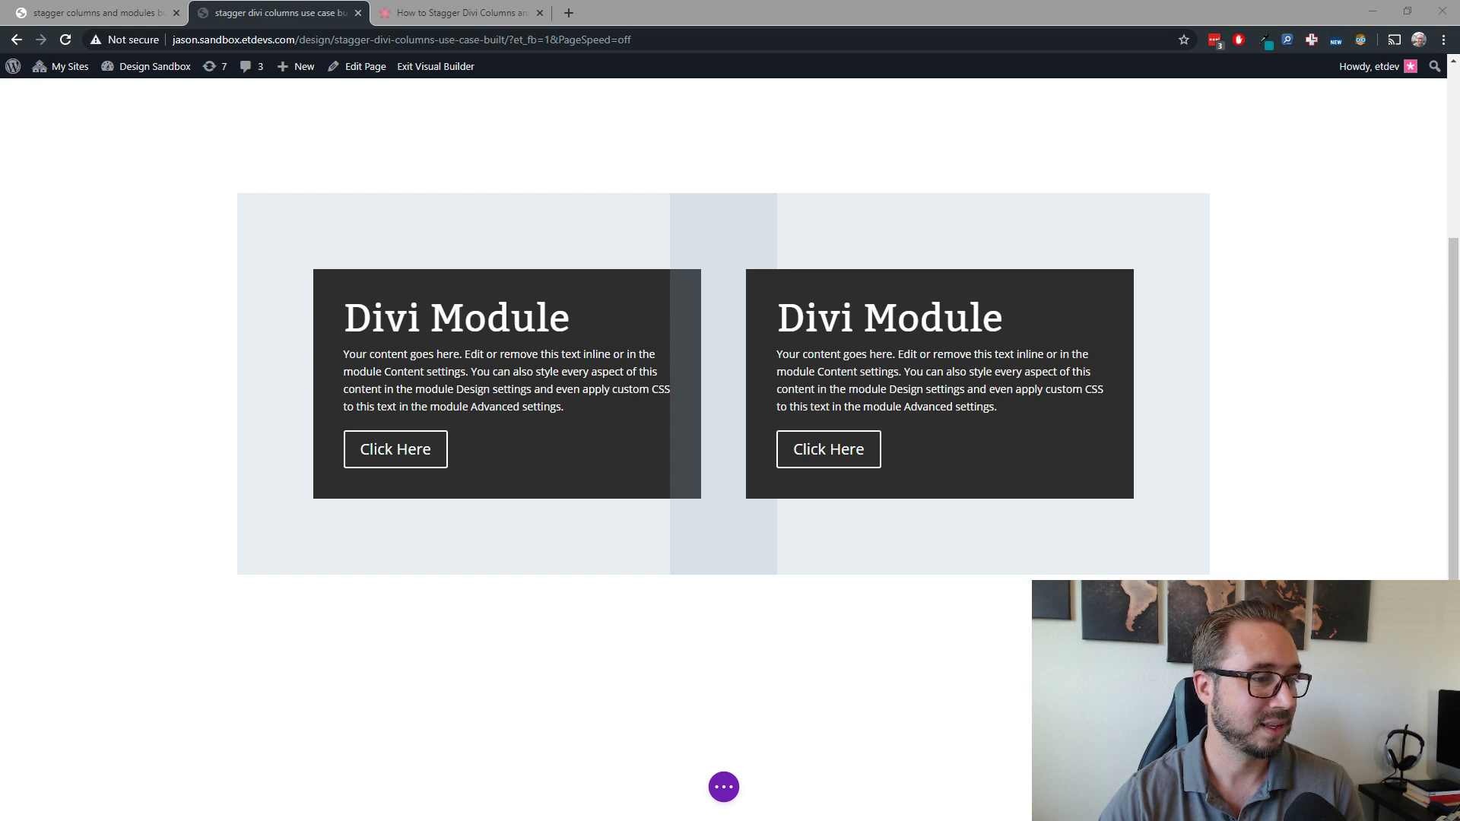
Open the transform options in the design settings of the row's first column.
mouse_move(682, 313)
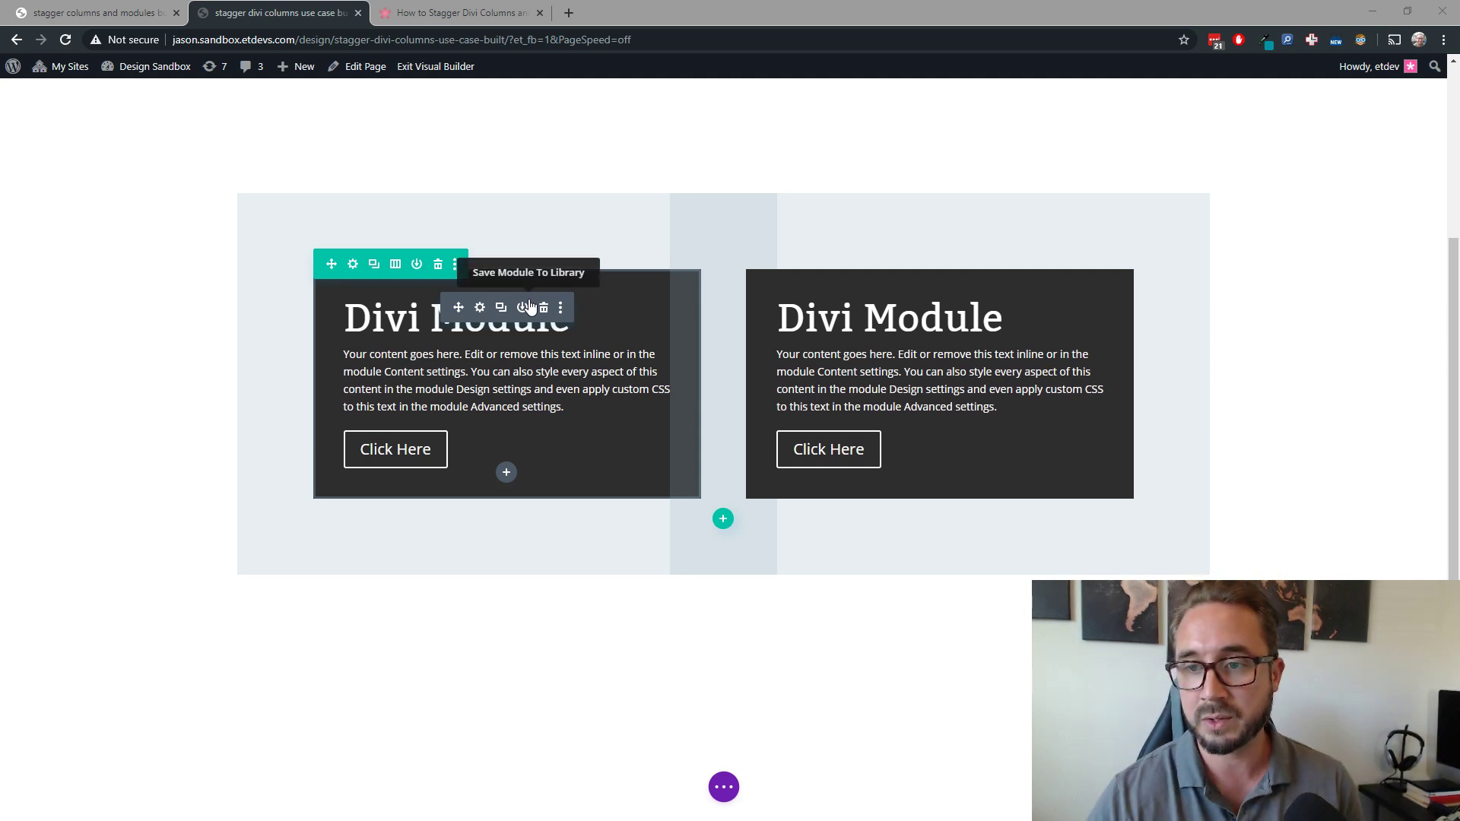
left_click(354, 267)
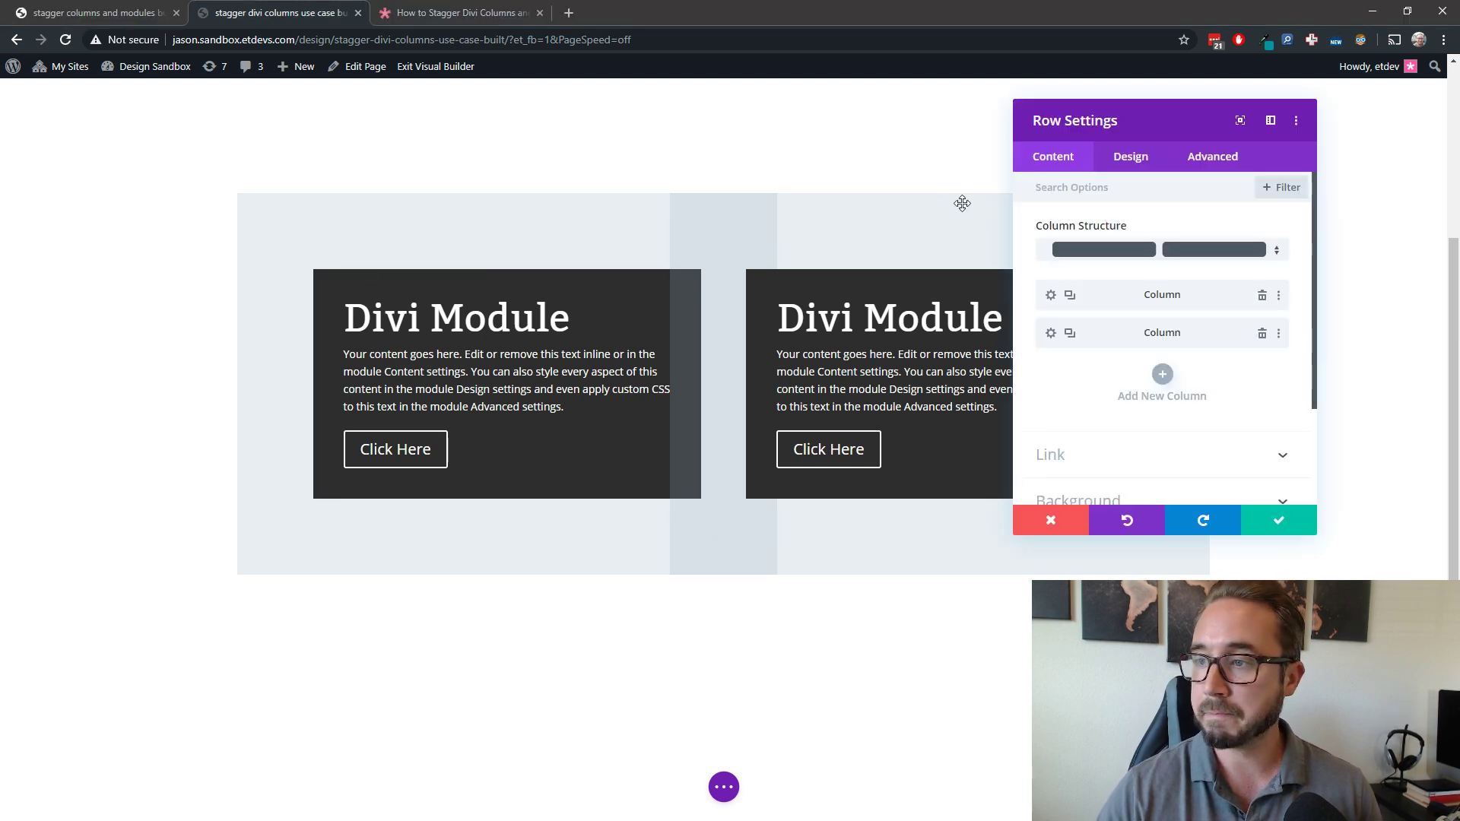
mouse_move(1176, 121)
left_mouse_down()
mouse_move(1196, 152)
mouse_move(1190, 119)
left_mouse_up()
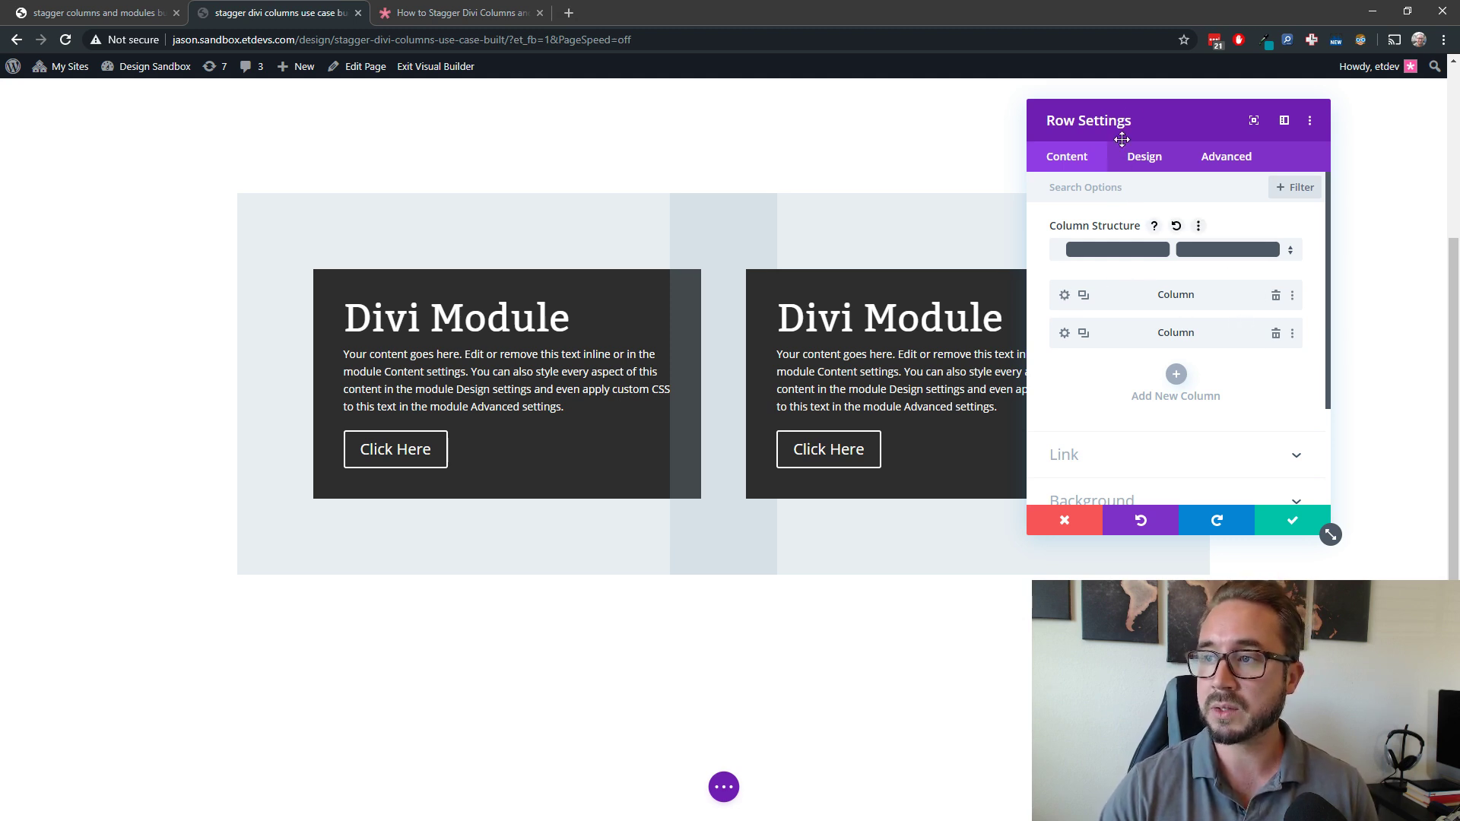
left_click(1065, 298)
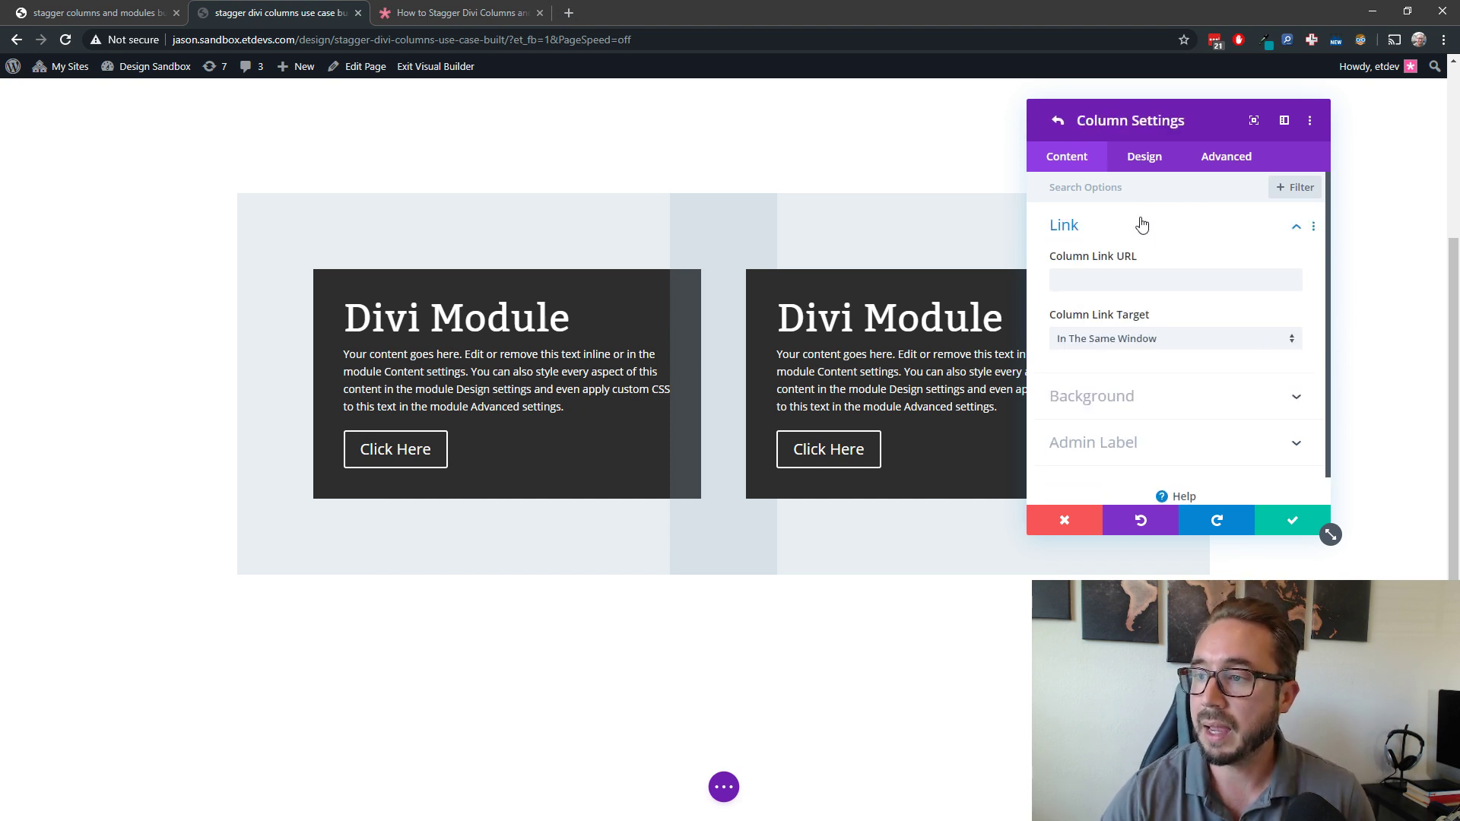
scroll(1186, 231, "down", 1)
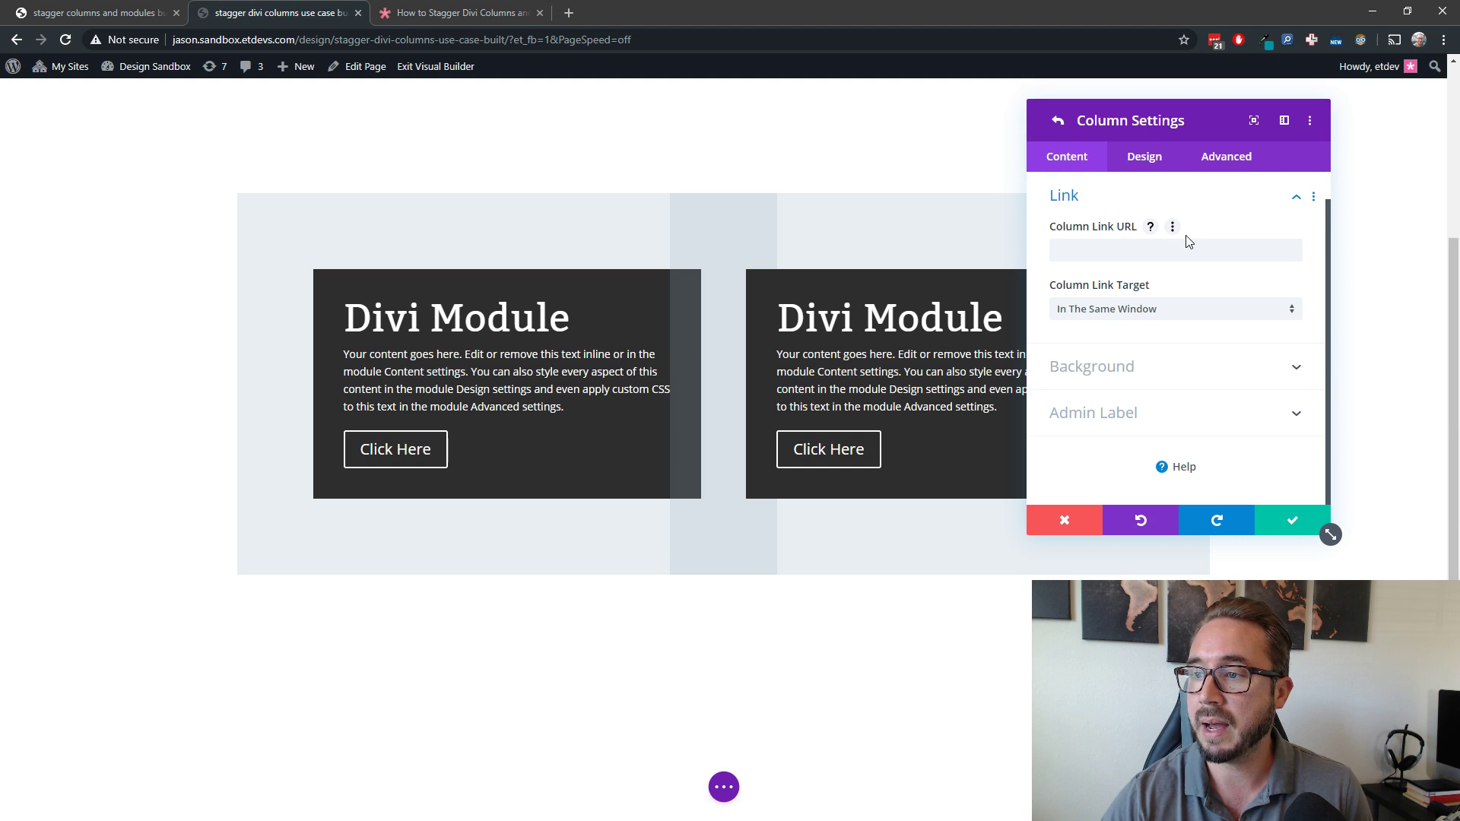
scroll(1188, 241, "up", 1)
left_click(1143, 160)
scroll(1176, 233, "down", 1)
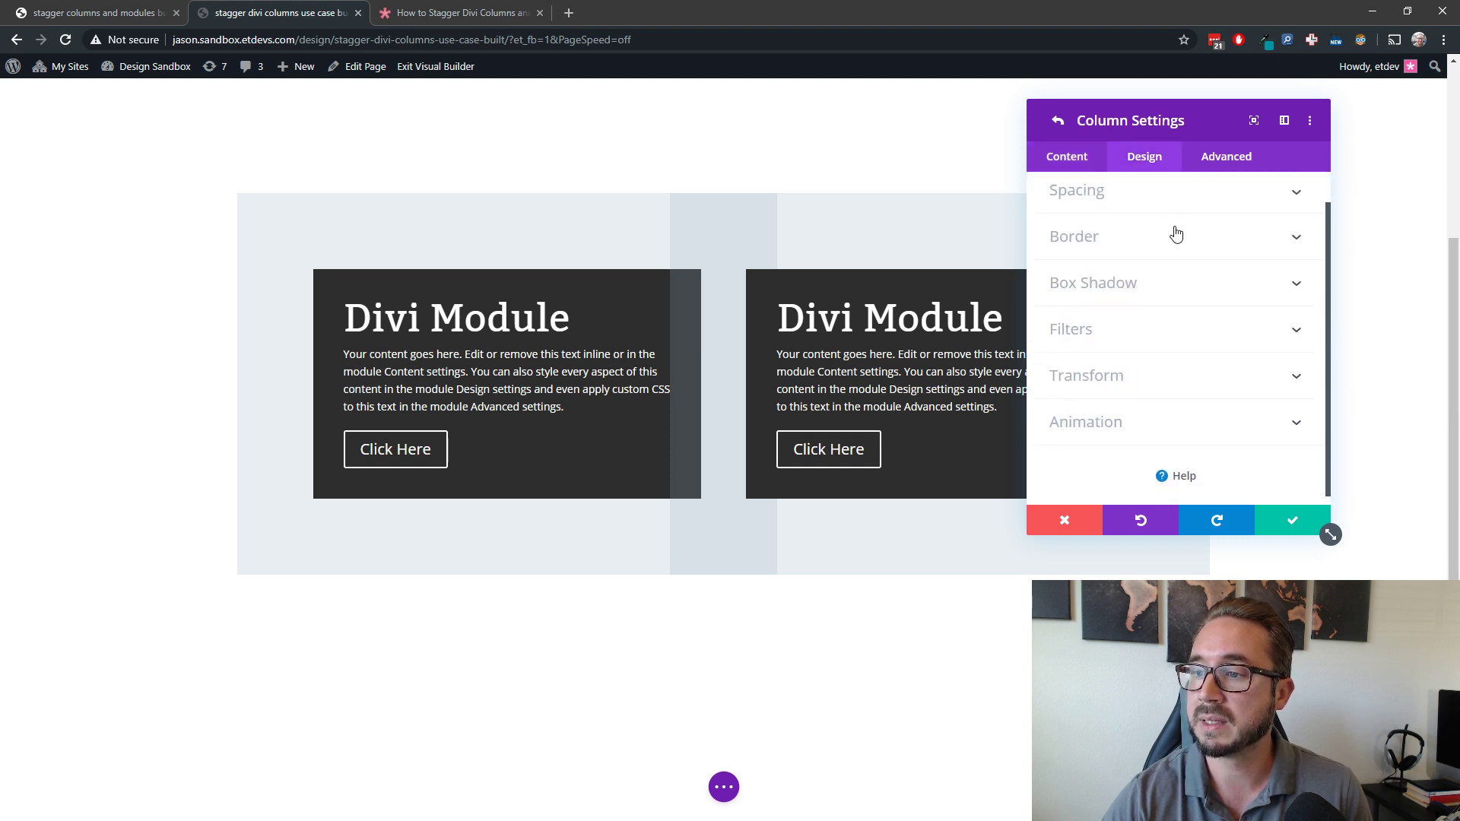
left_click(1137, 375)
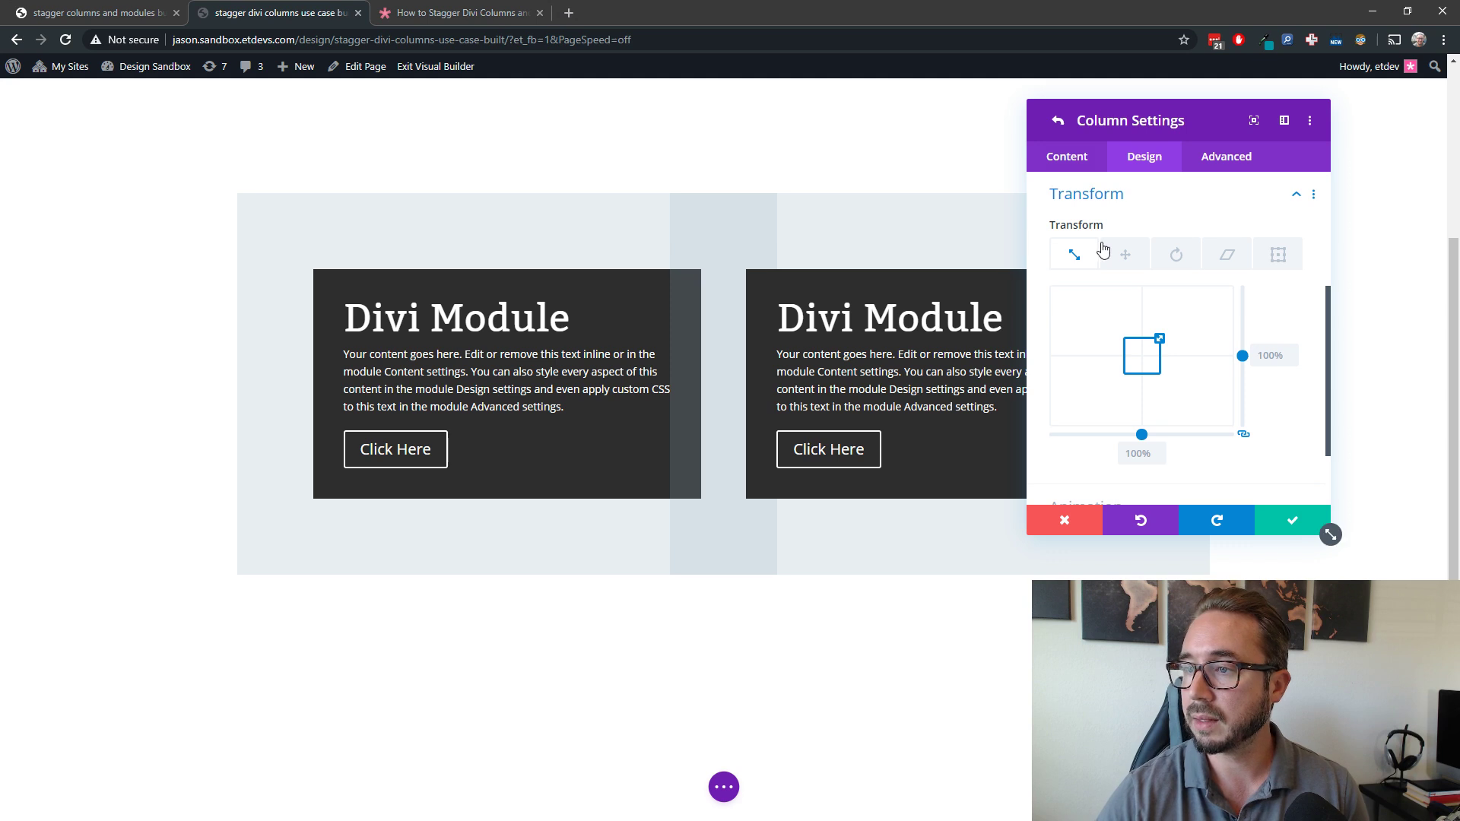
Unlink the first column's transform translate axes and set the vertical value to 25% and the horizontal value to -25%.
left_click(1126, 253)
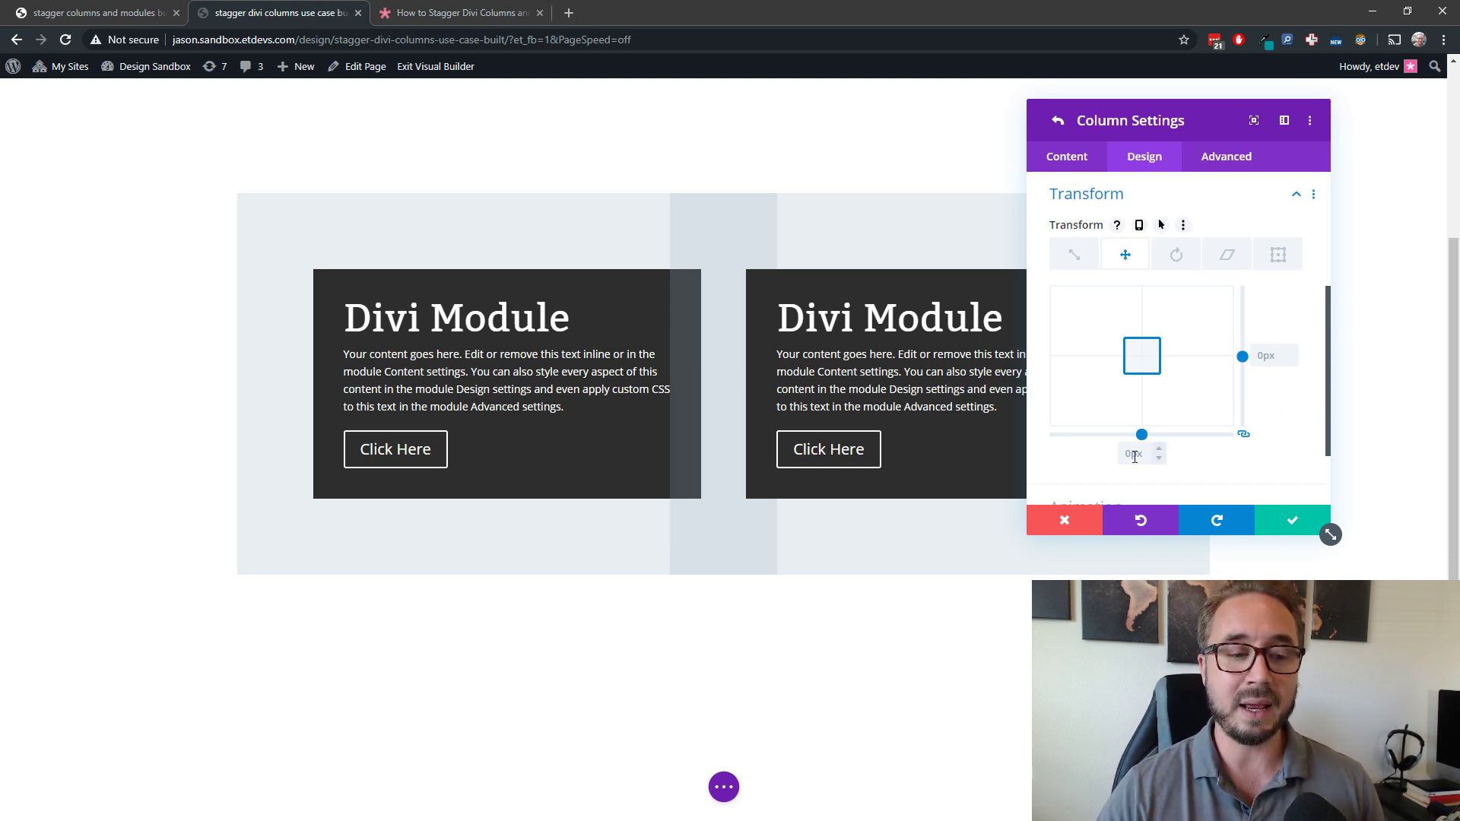
left_click(1244, 436)
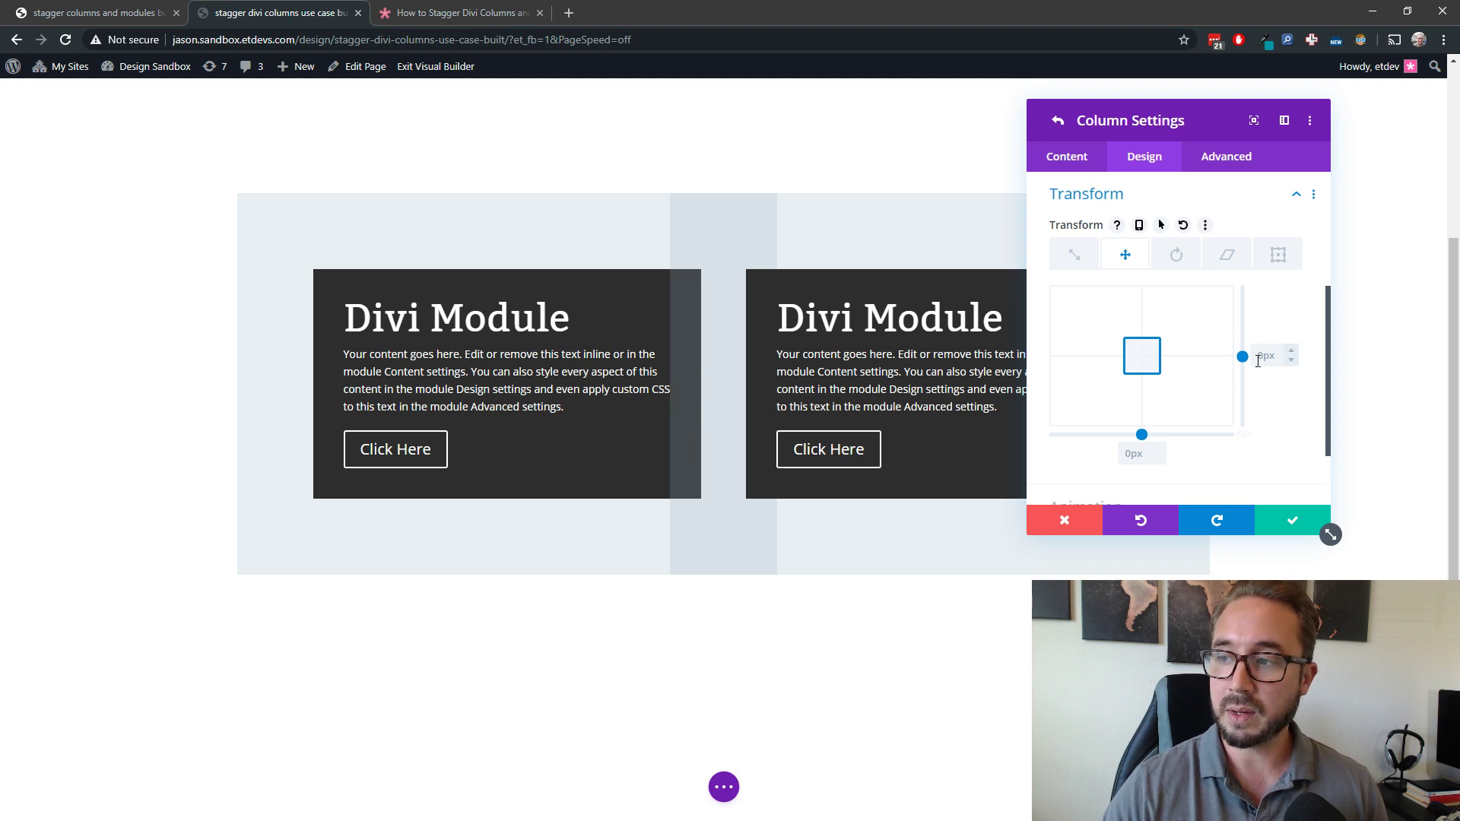
left_click(1297, 355)
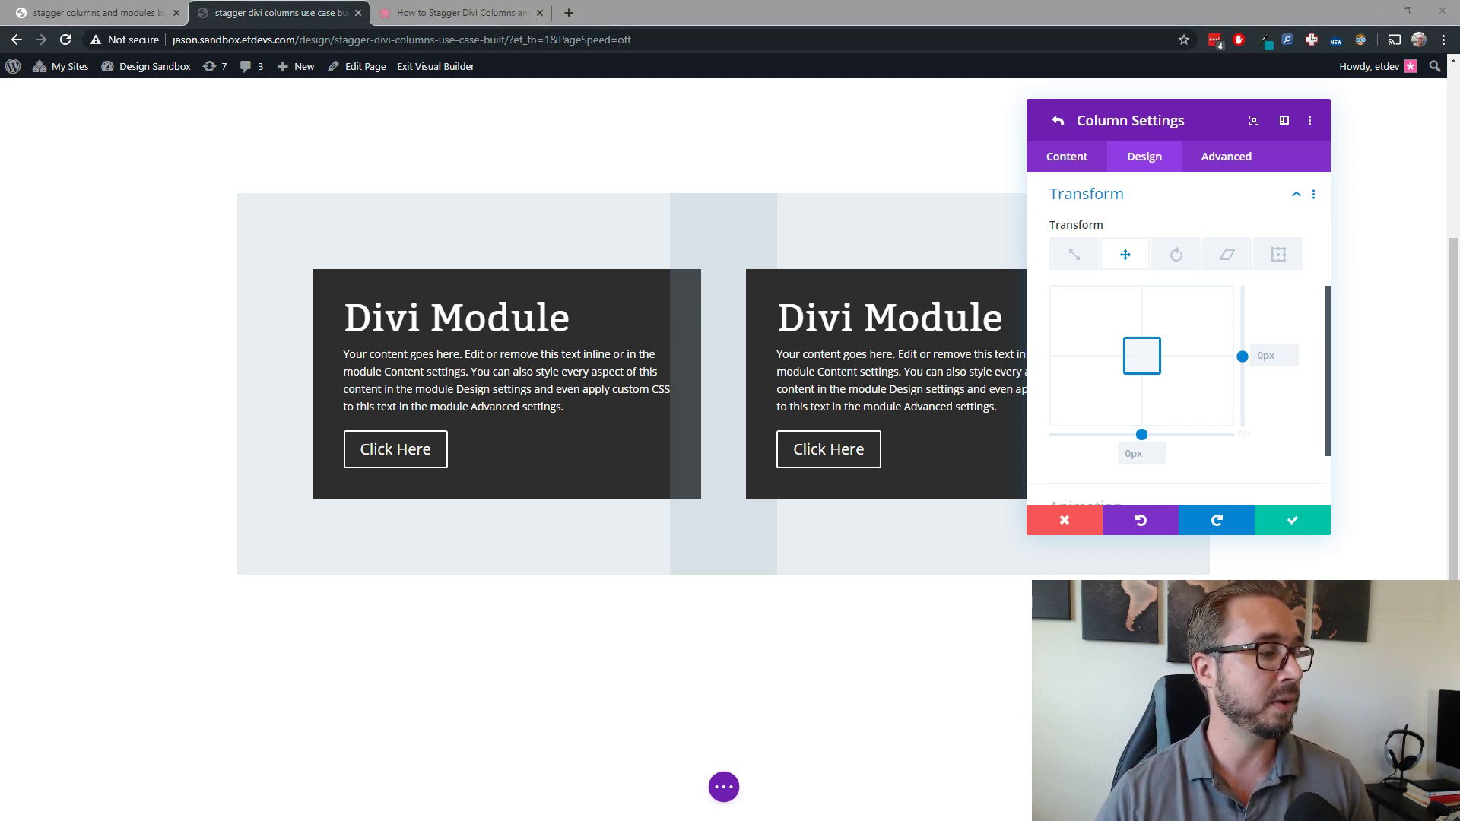
left_click(1274, 362)
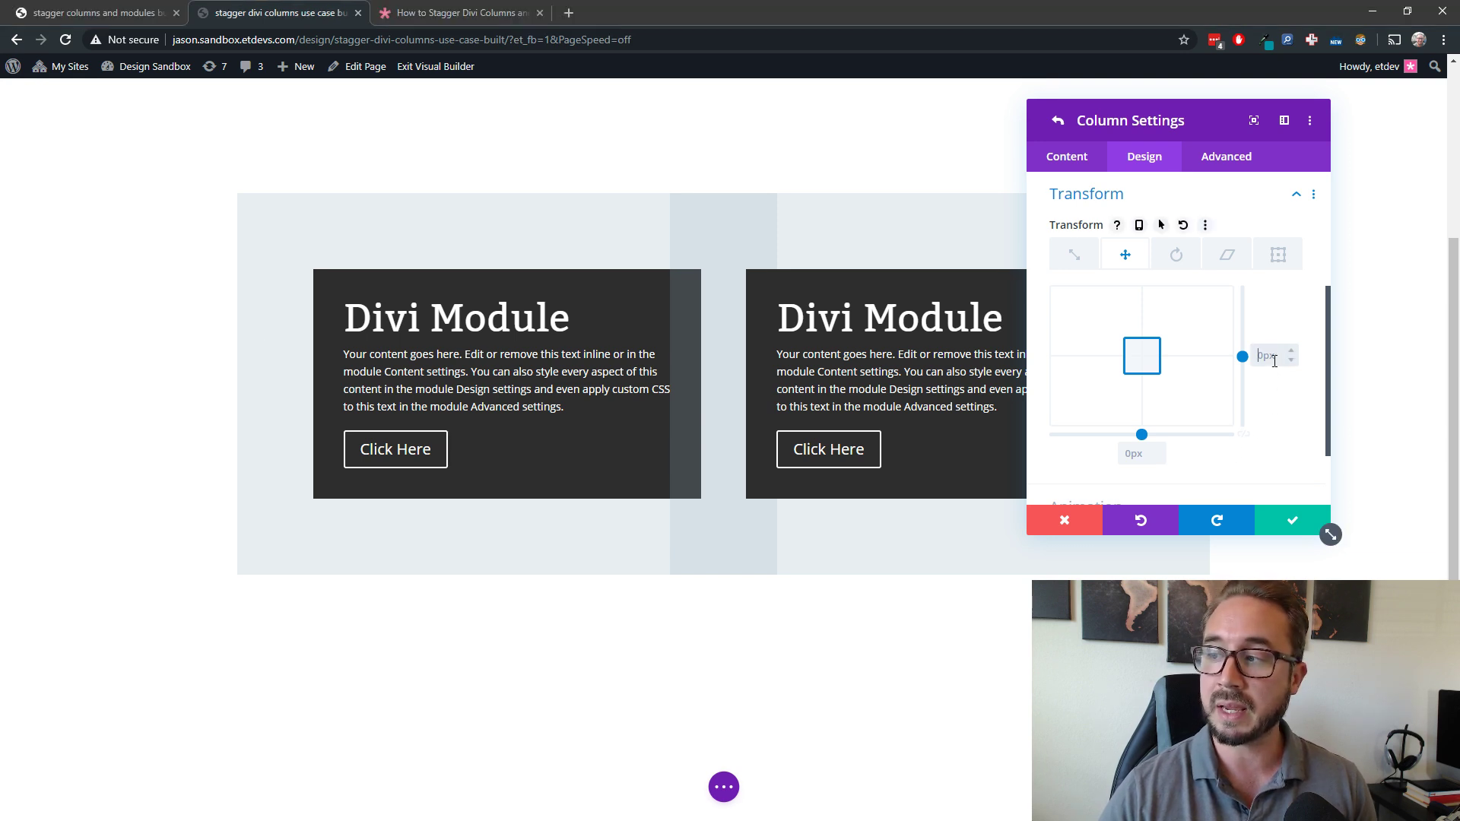
type("25%")
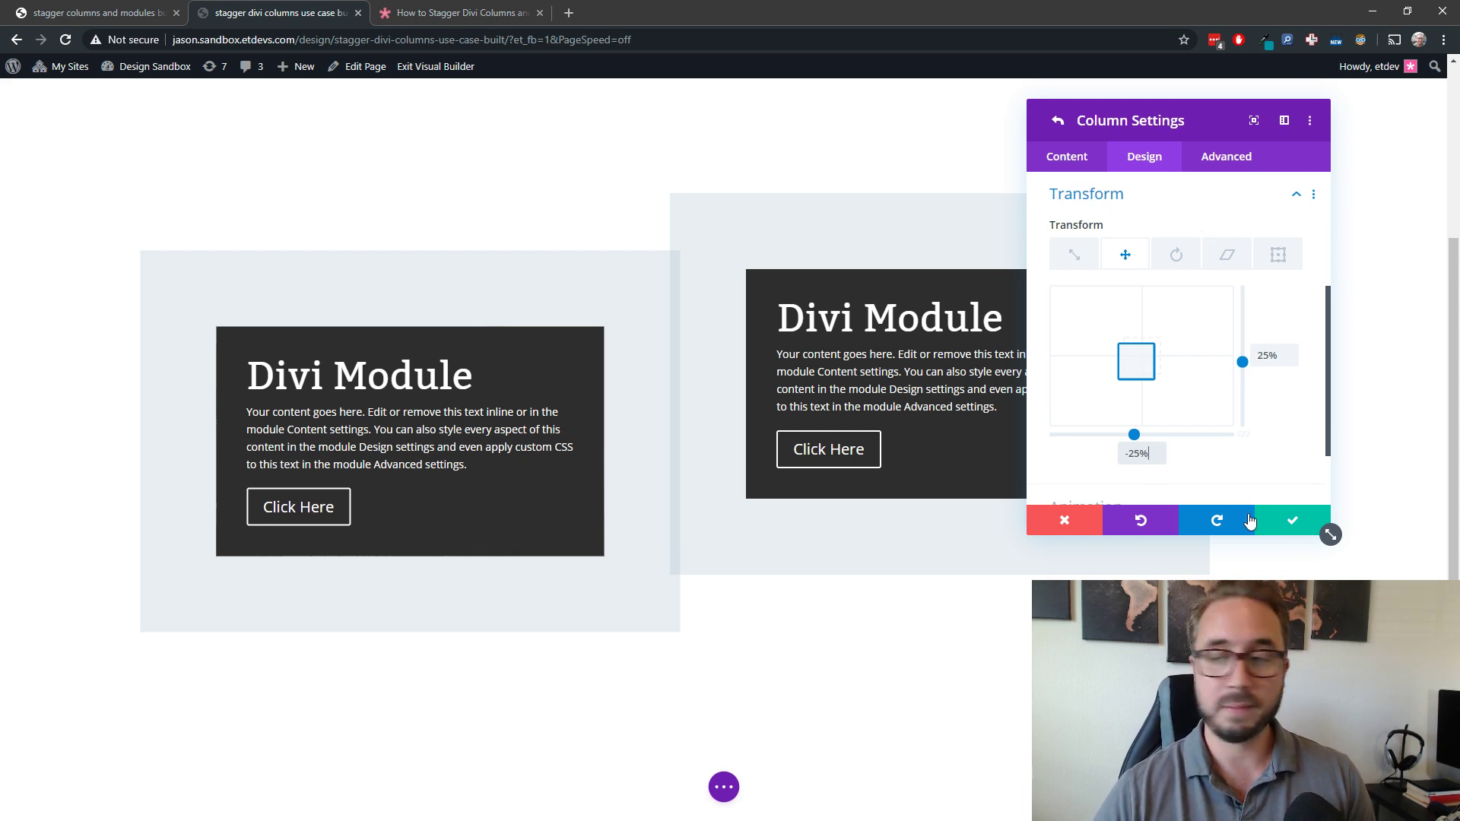
Set the first column's horizontal translate to -5% for tablet, return to the desktop values and save the column settings.
left_click(1138, 225)
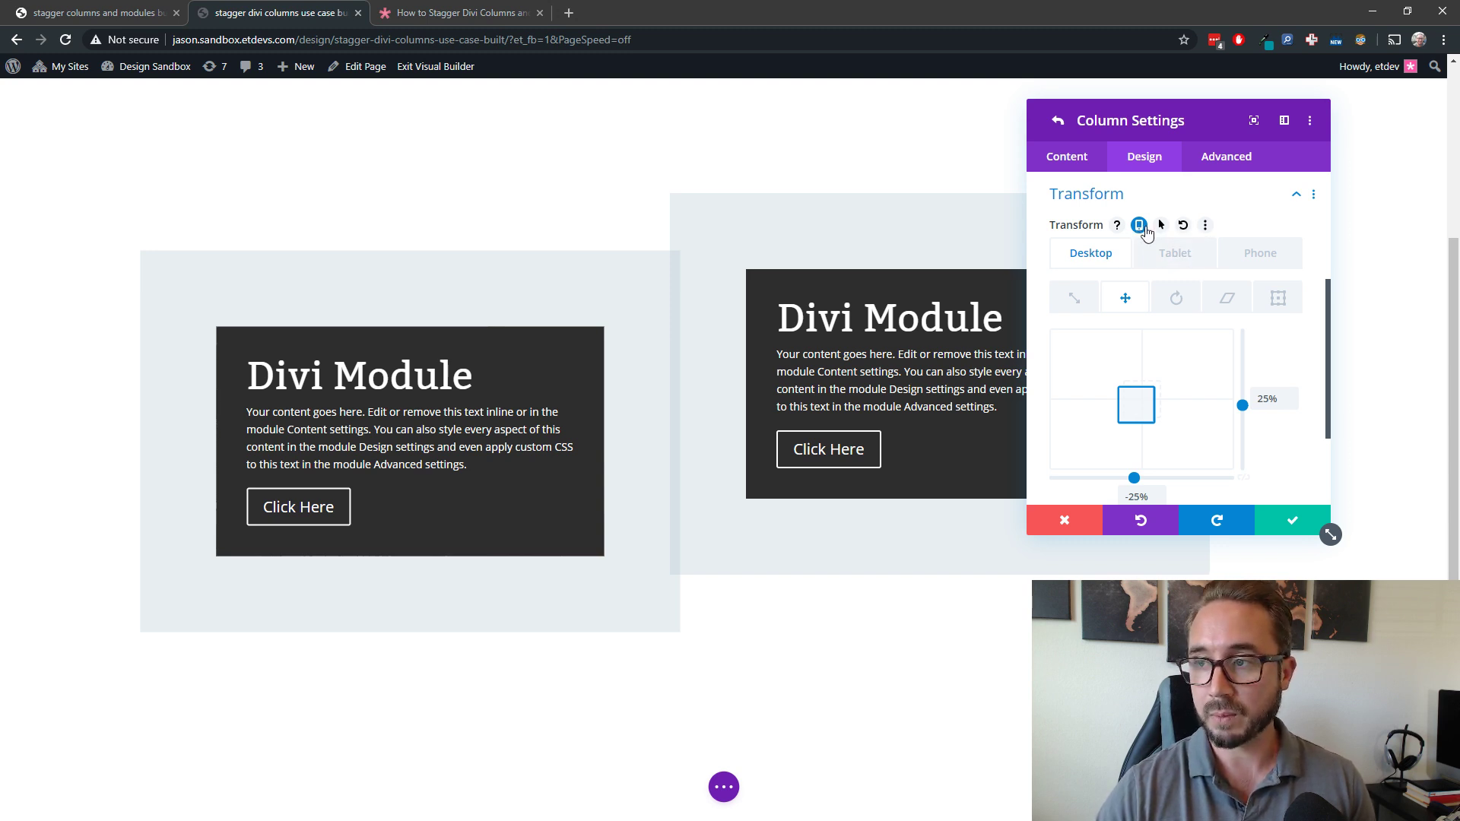
left_click(1174, 262)
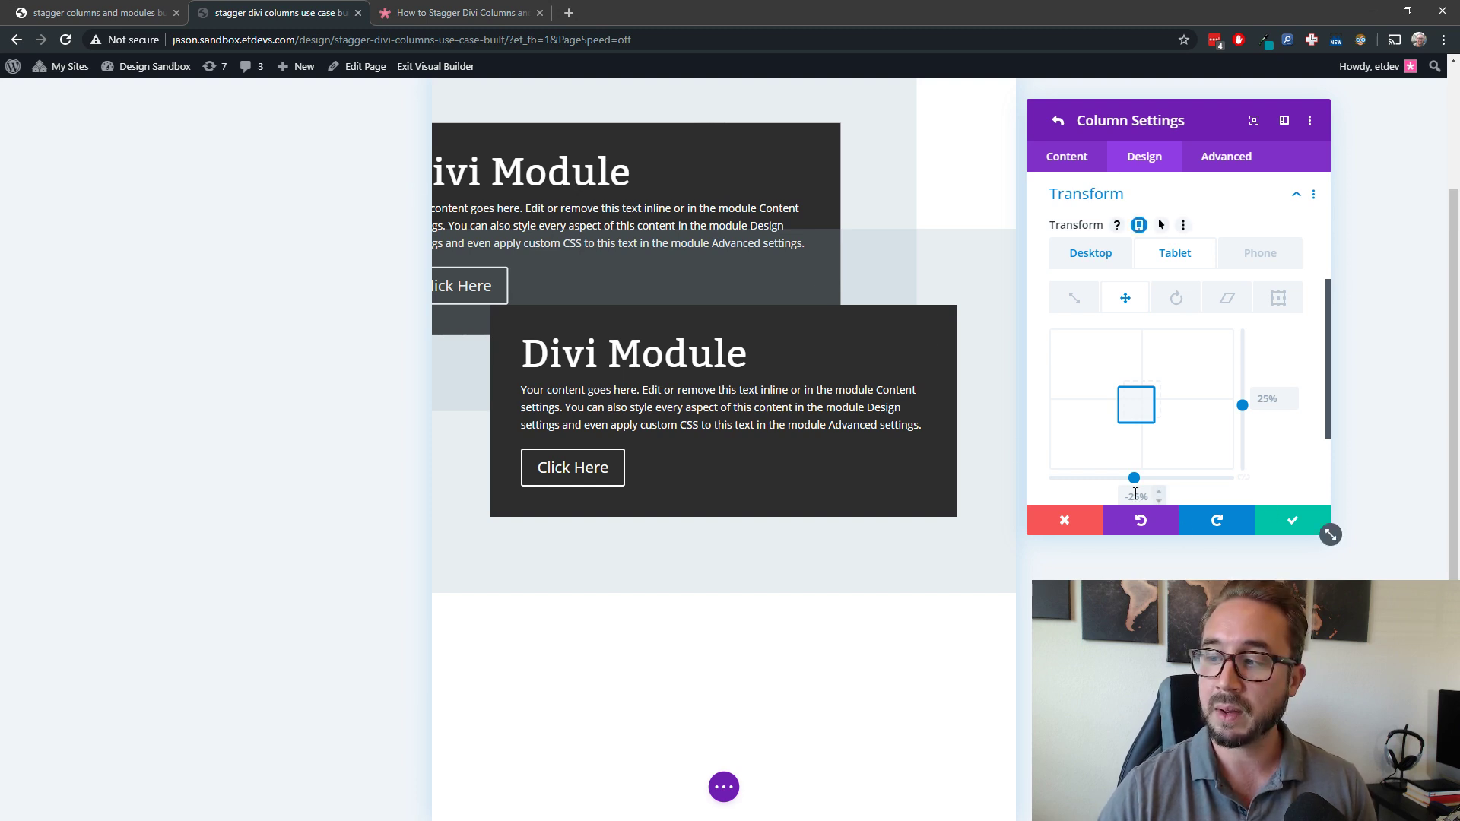
scroll(1264, 437, "down", 1)
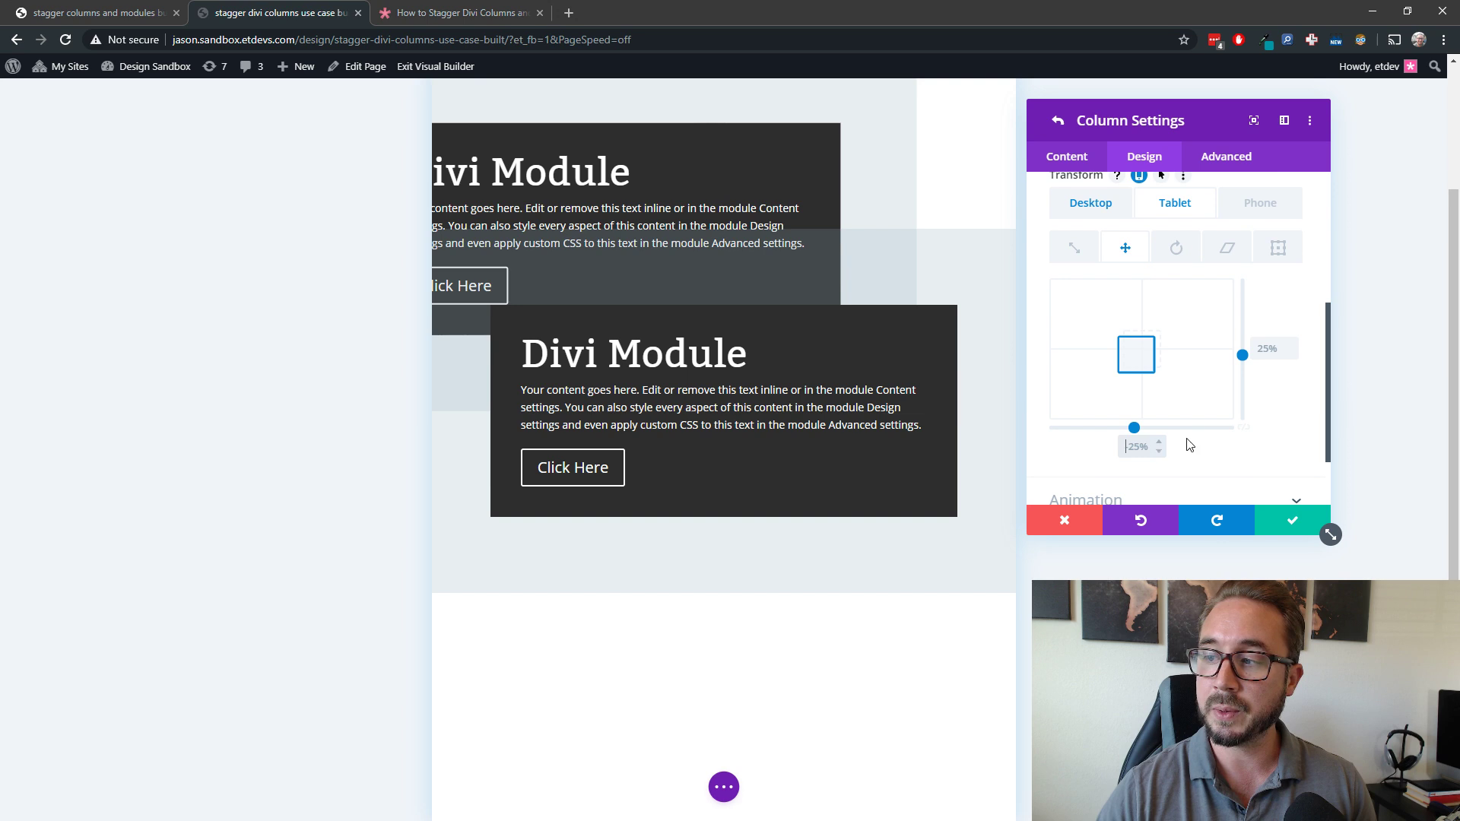
key("ctrl+a")
type("-5")
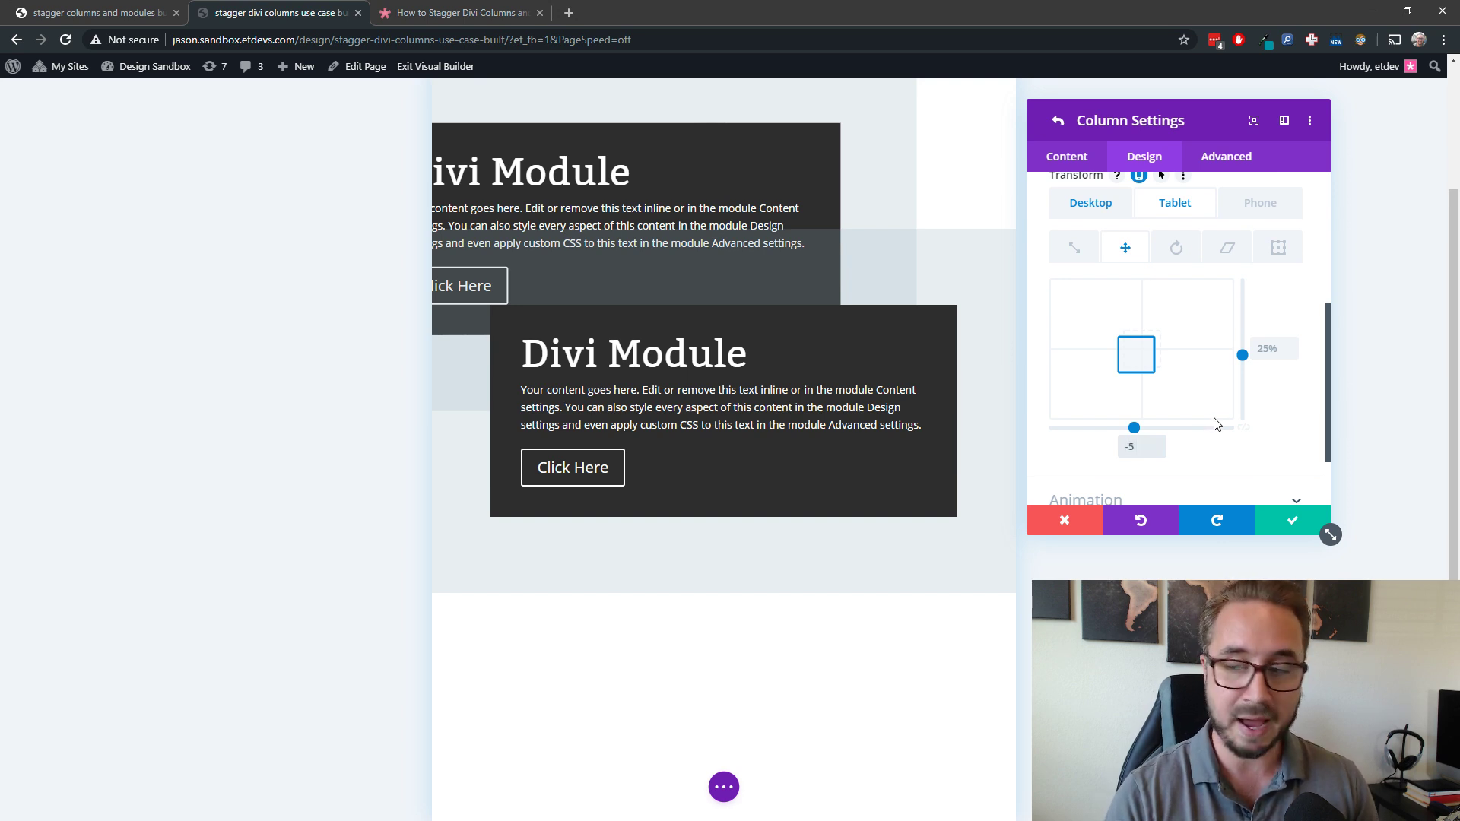
type("%")
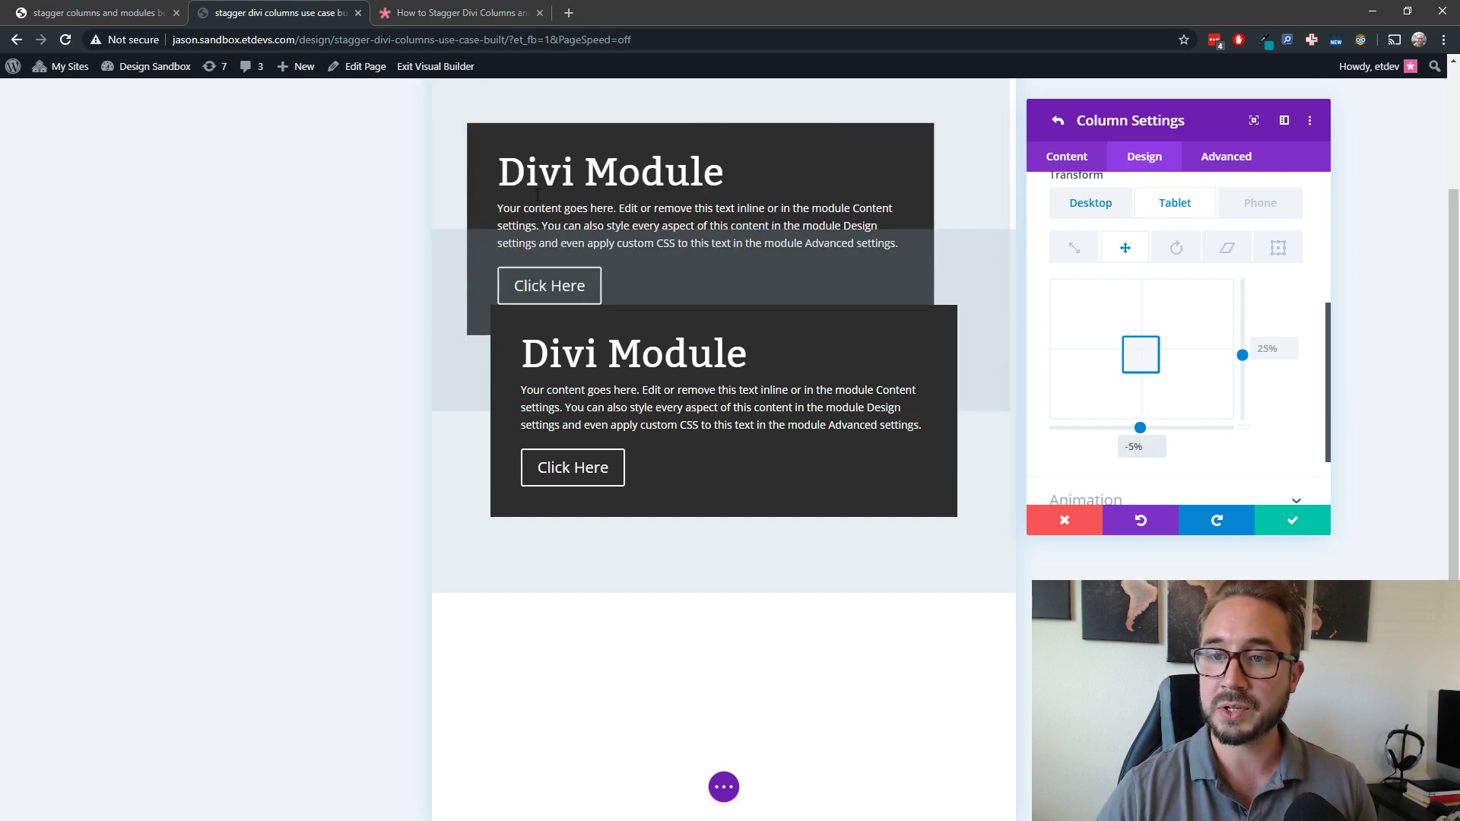
scroll(659, 254, "up", 1)
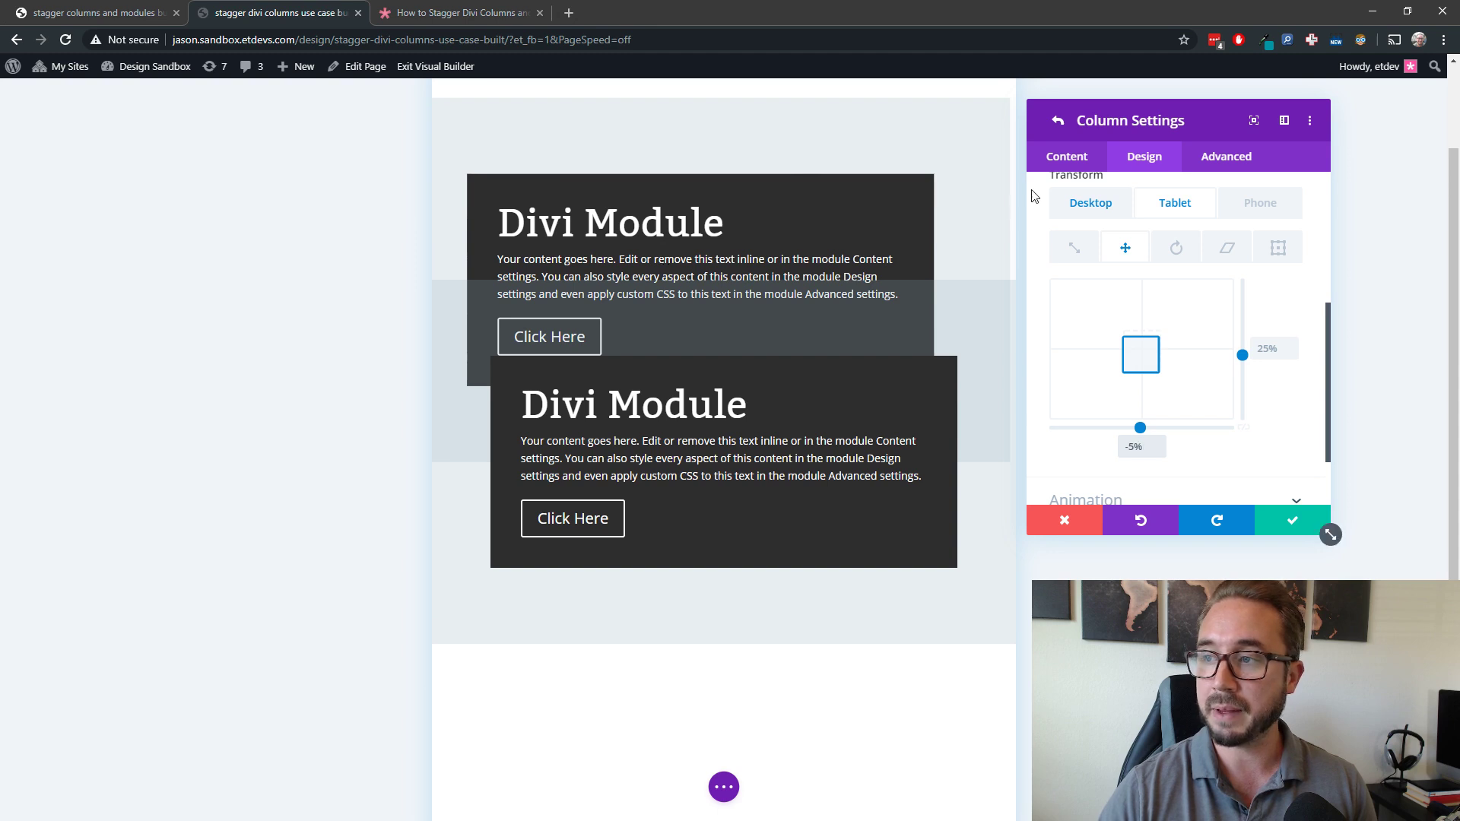
left_click(1107, 211)
scroll(811, 449, "up", 5)
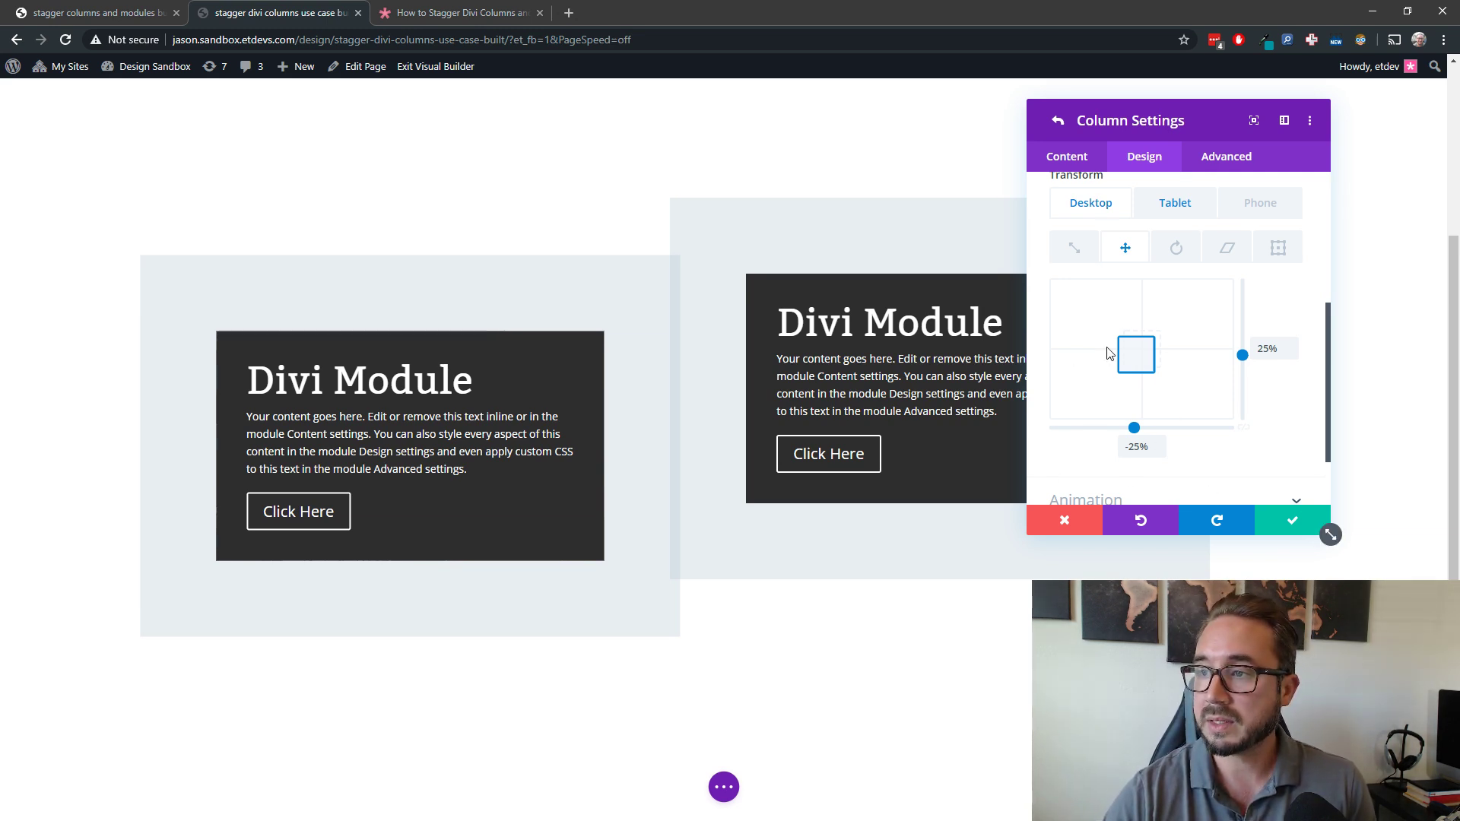
left_click(1285, 521)
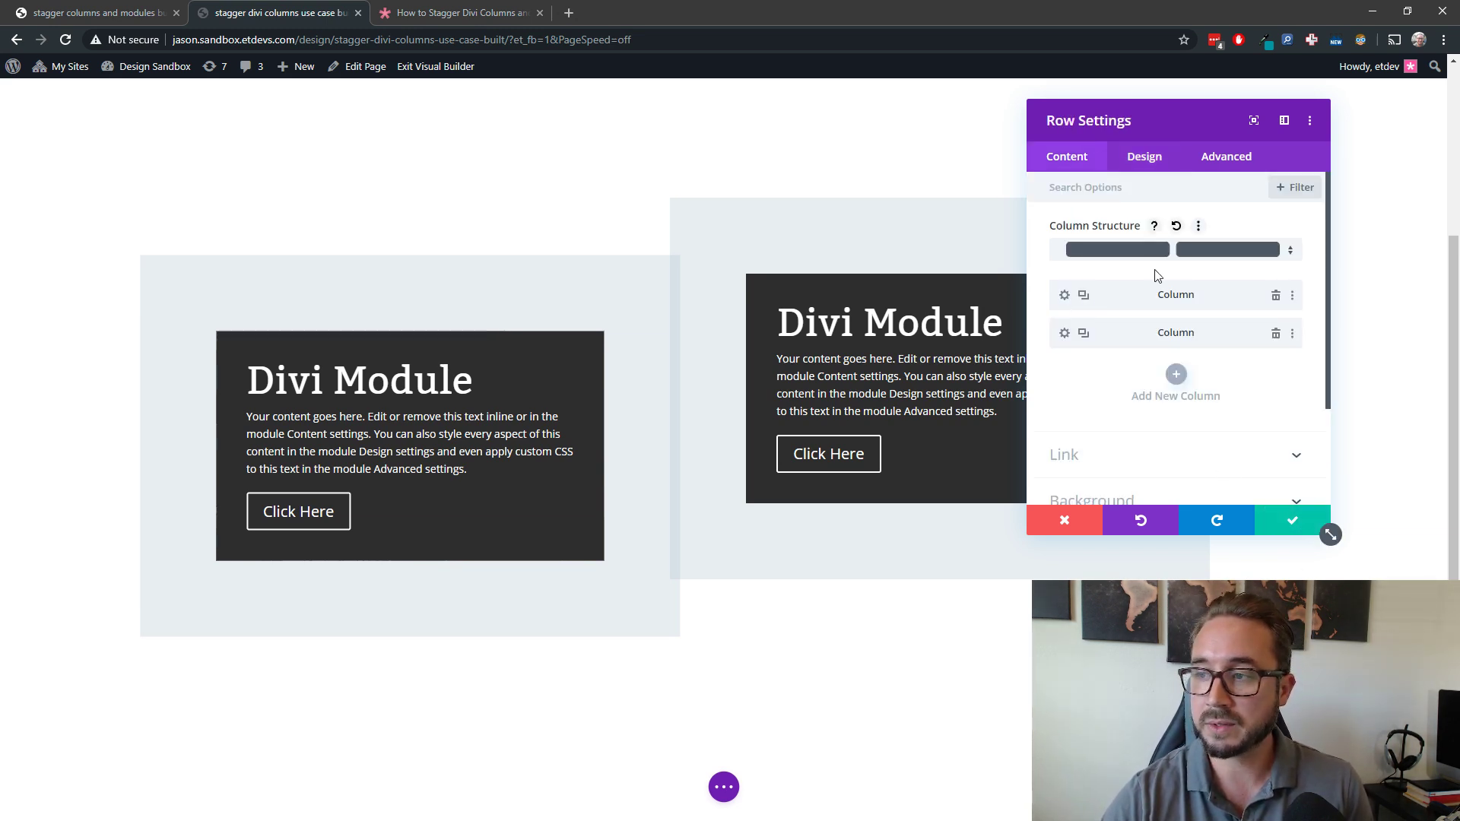
Translate the row's second column with unlinked axes, using -25% vertically and 25% horizontally.
left_click(1064, 333)
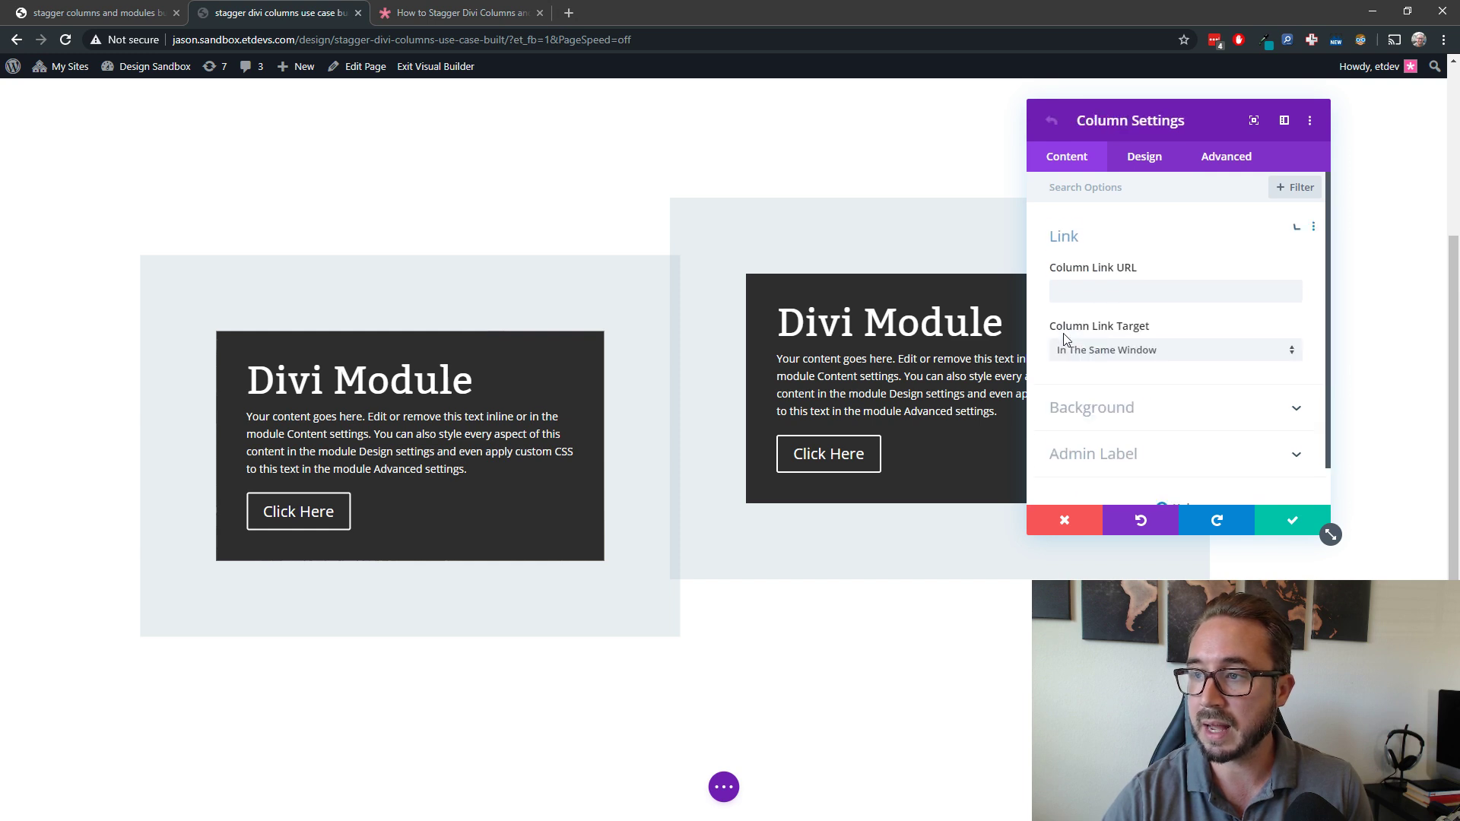
left_click(1146, 155)
left_click(1138, 410)
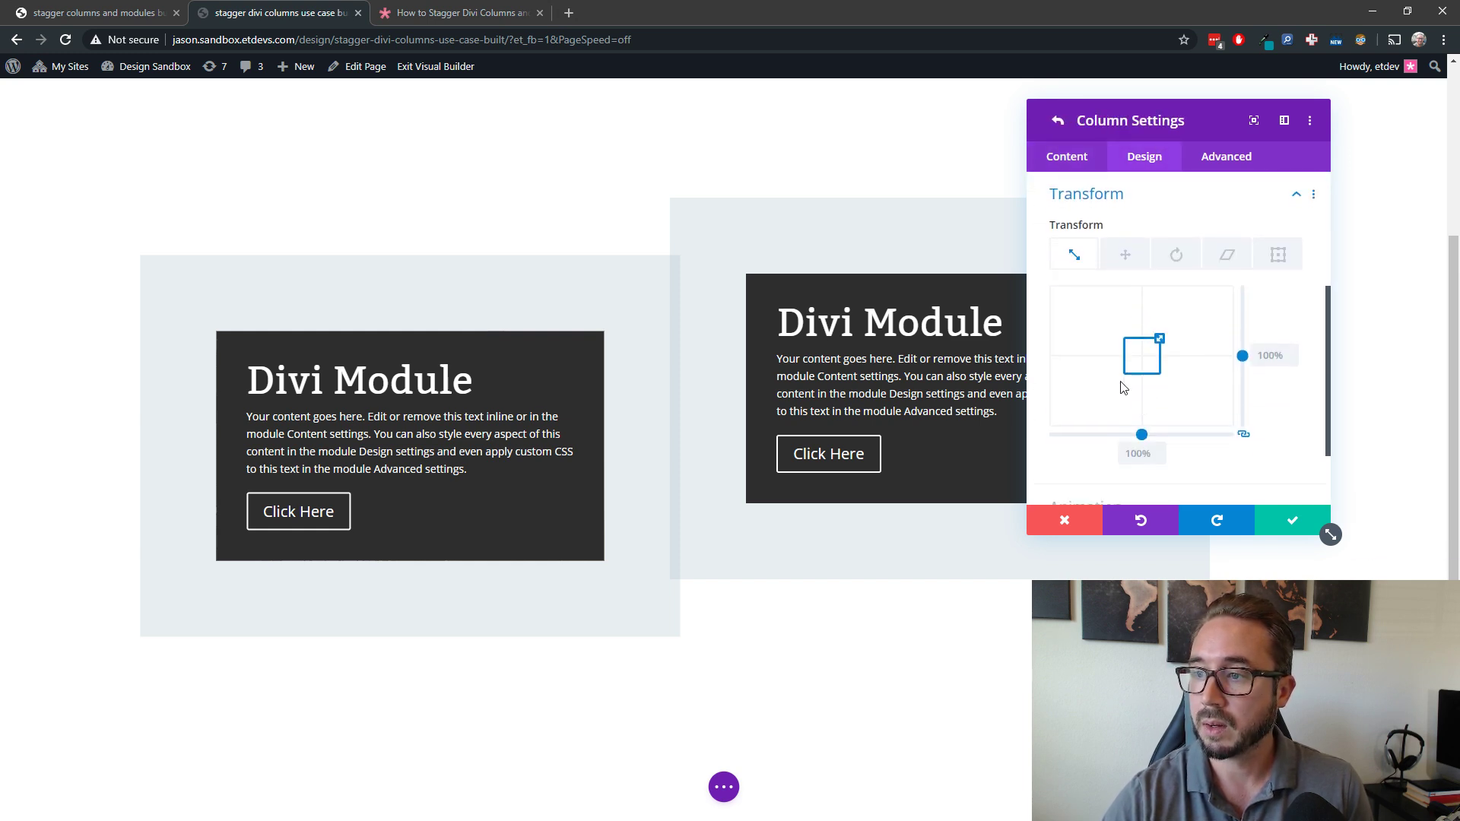
left_click(1127, 258)
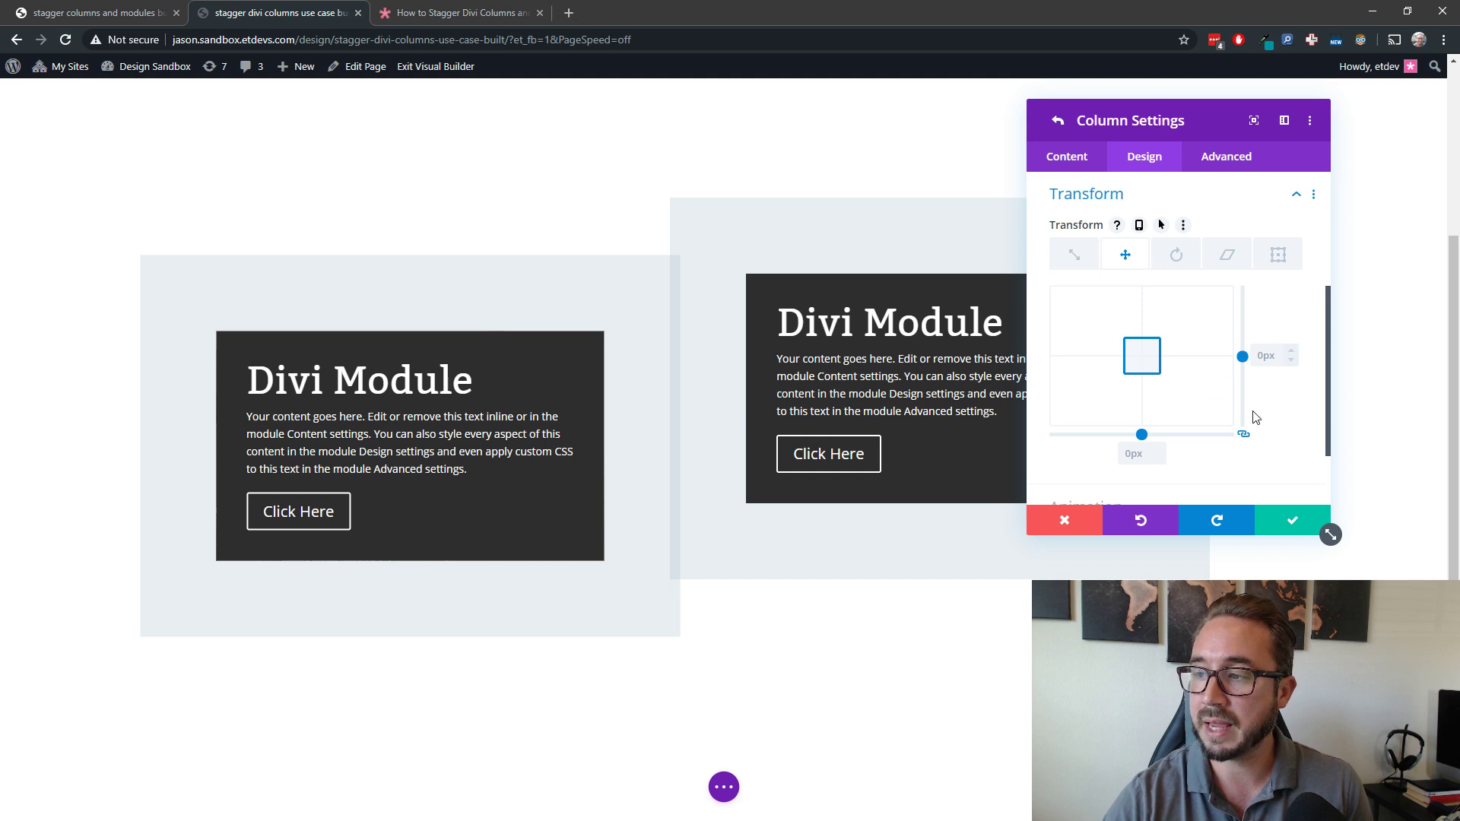
left_click(1244, 435)
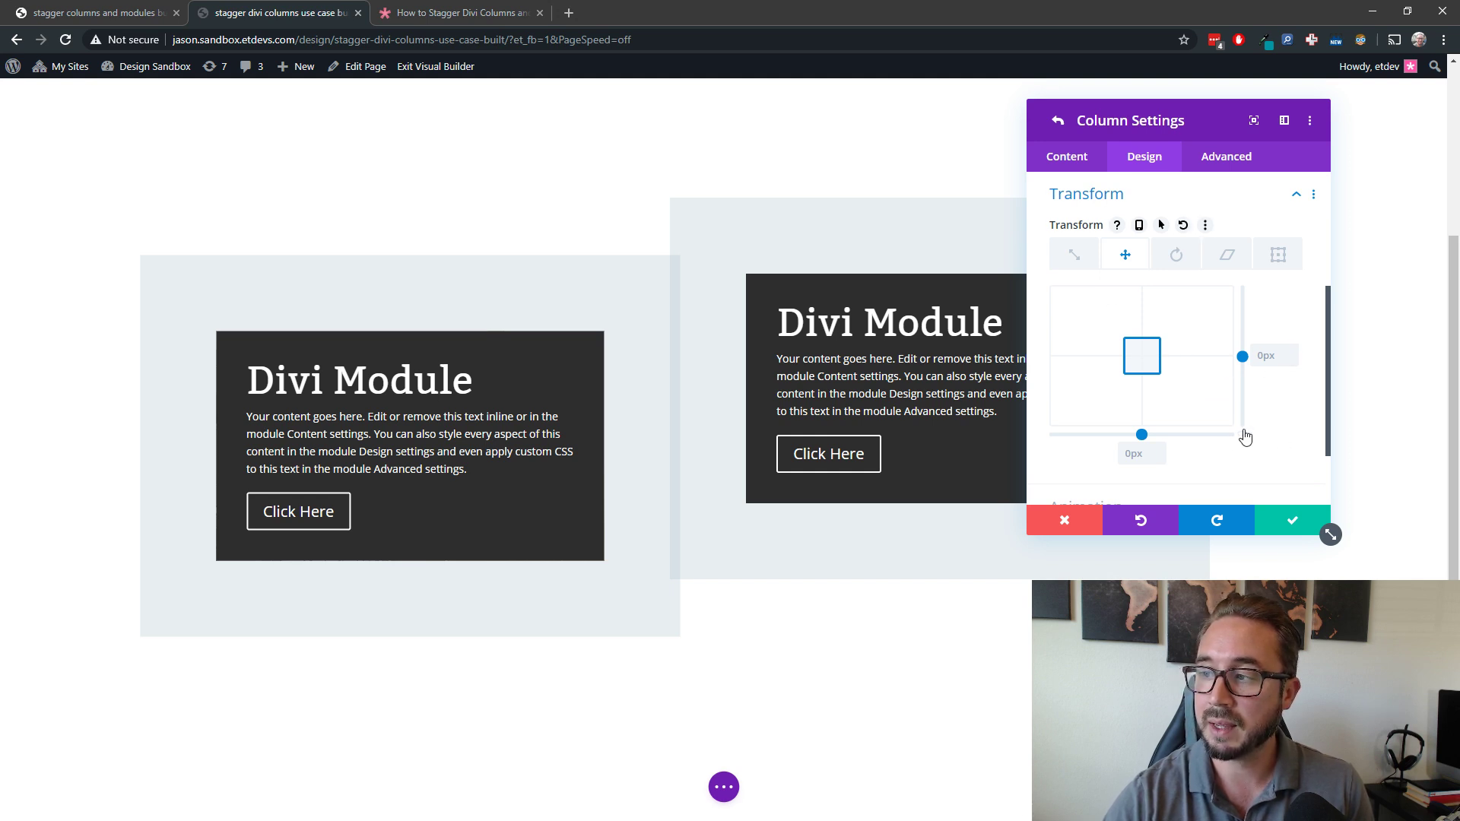
left_click(1262, 355)
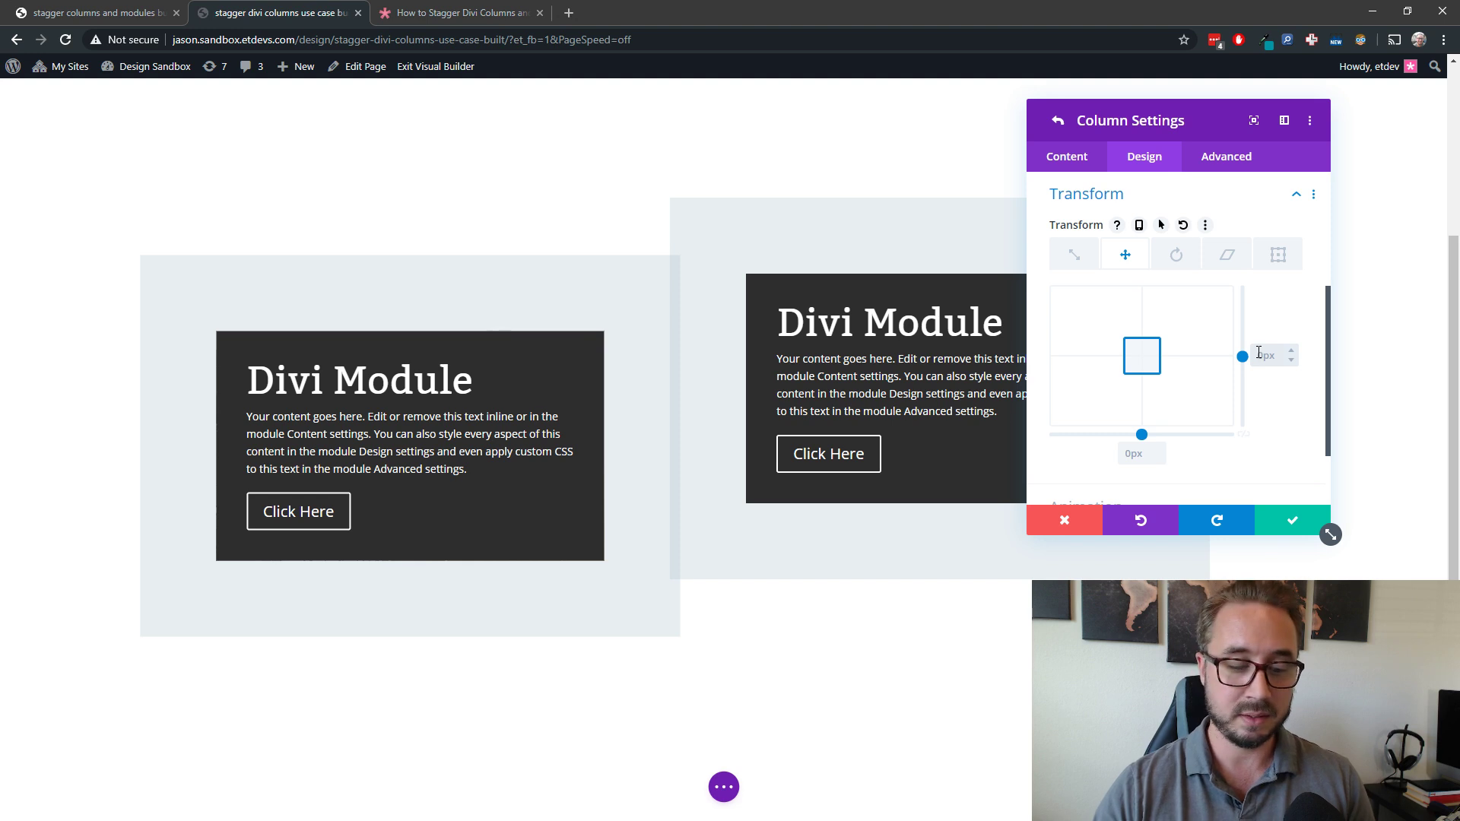
type("-25%")
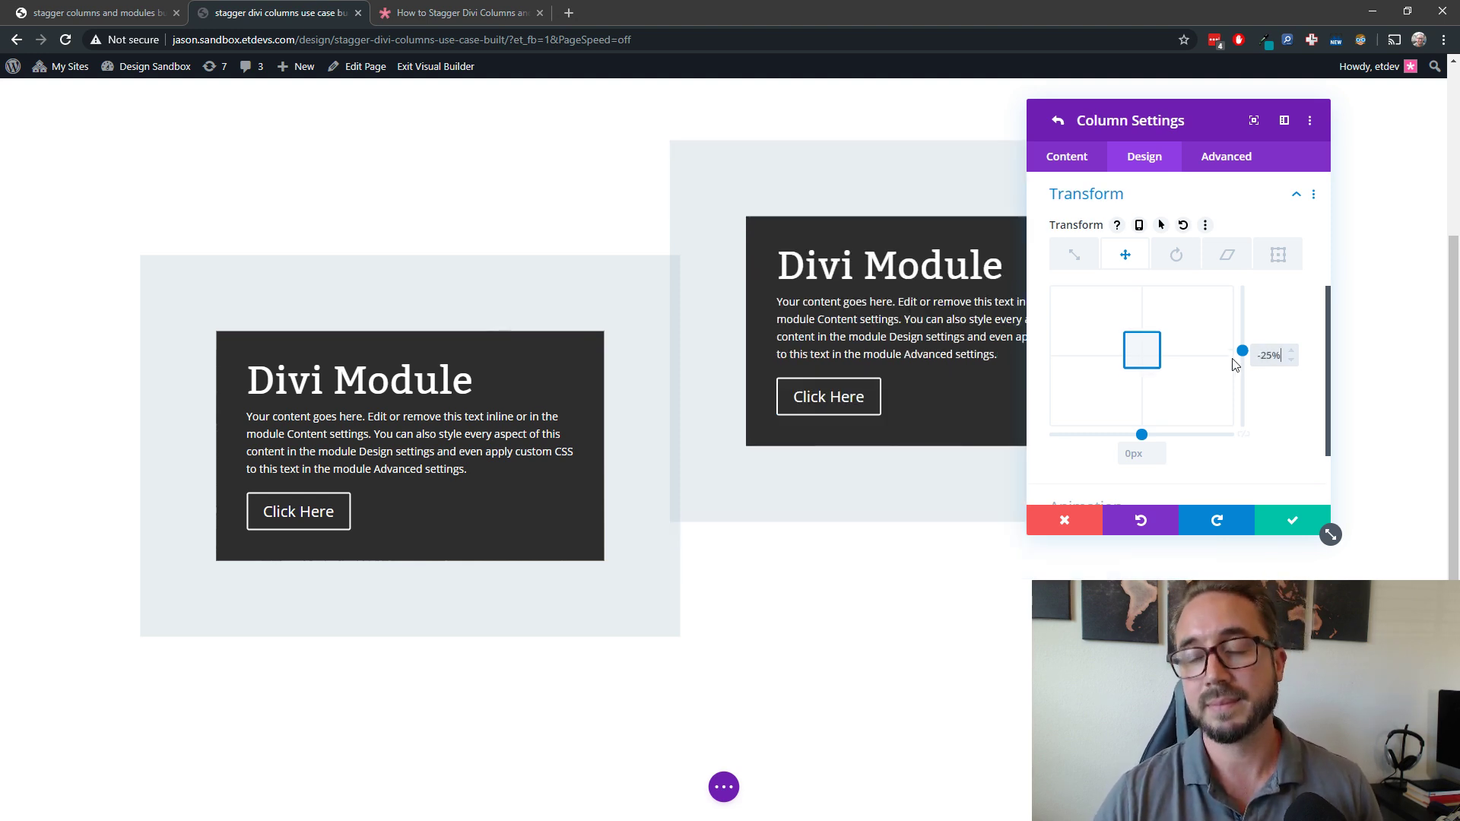
left_click(1133, 453)
type("25%")
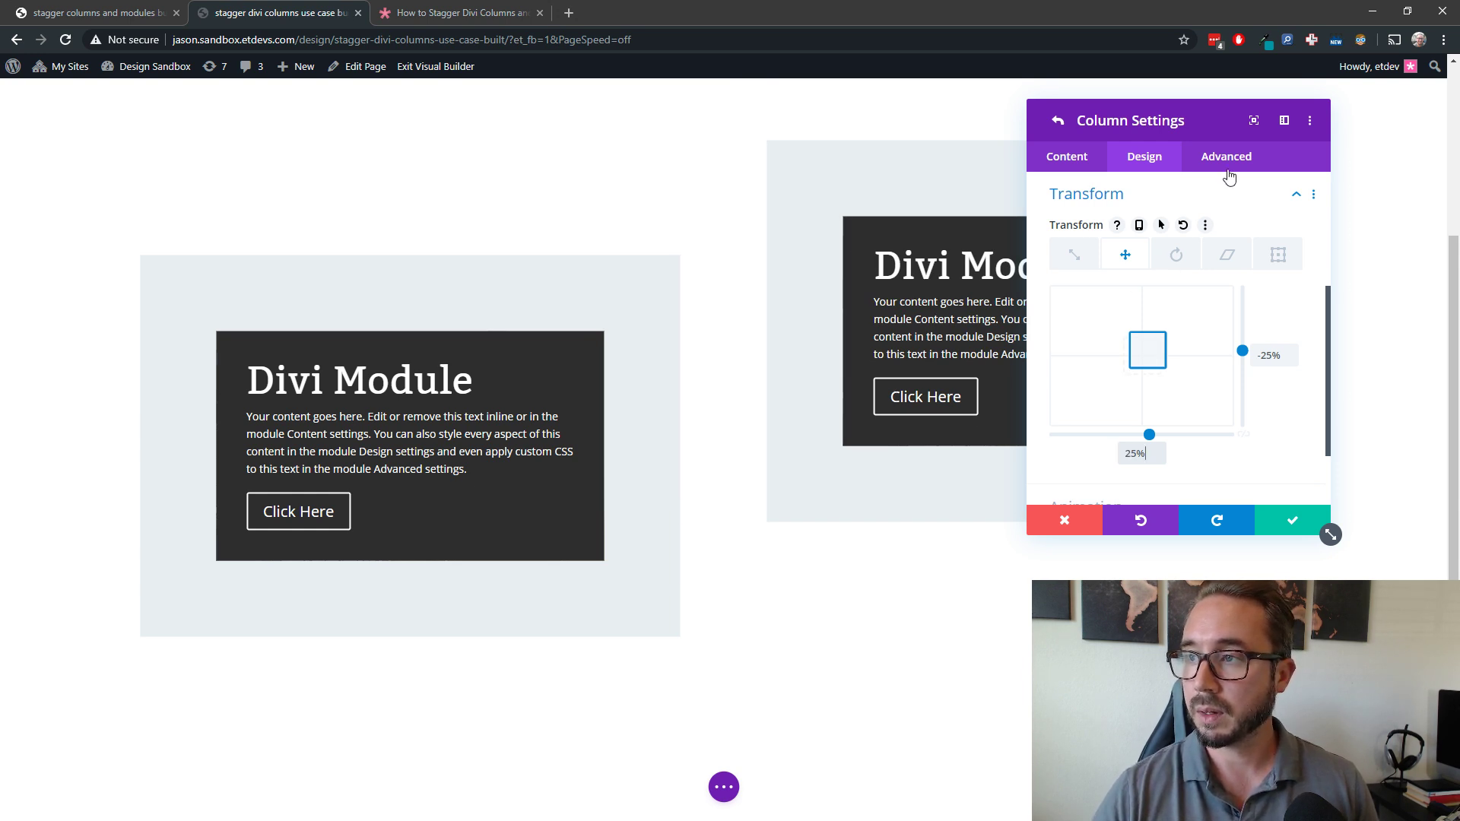
Move the settings window clear of the second column, and save both the column and row settings.
left_click_drag(1211, 129, 1310, 143)
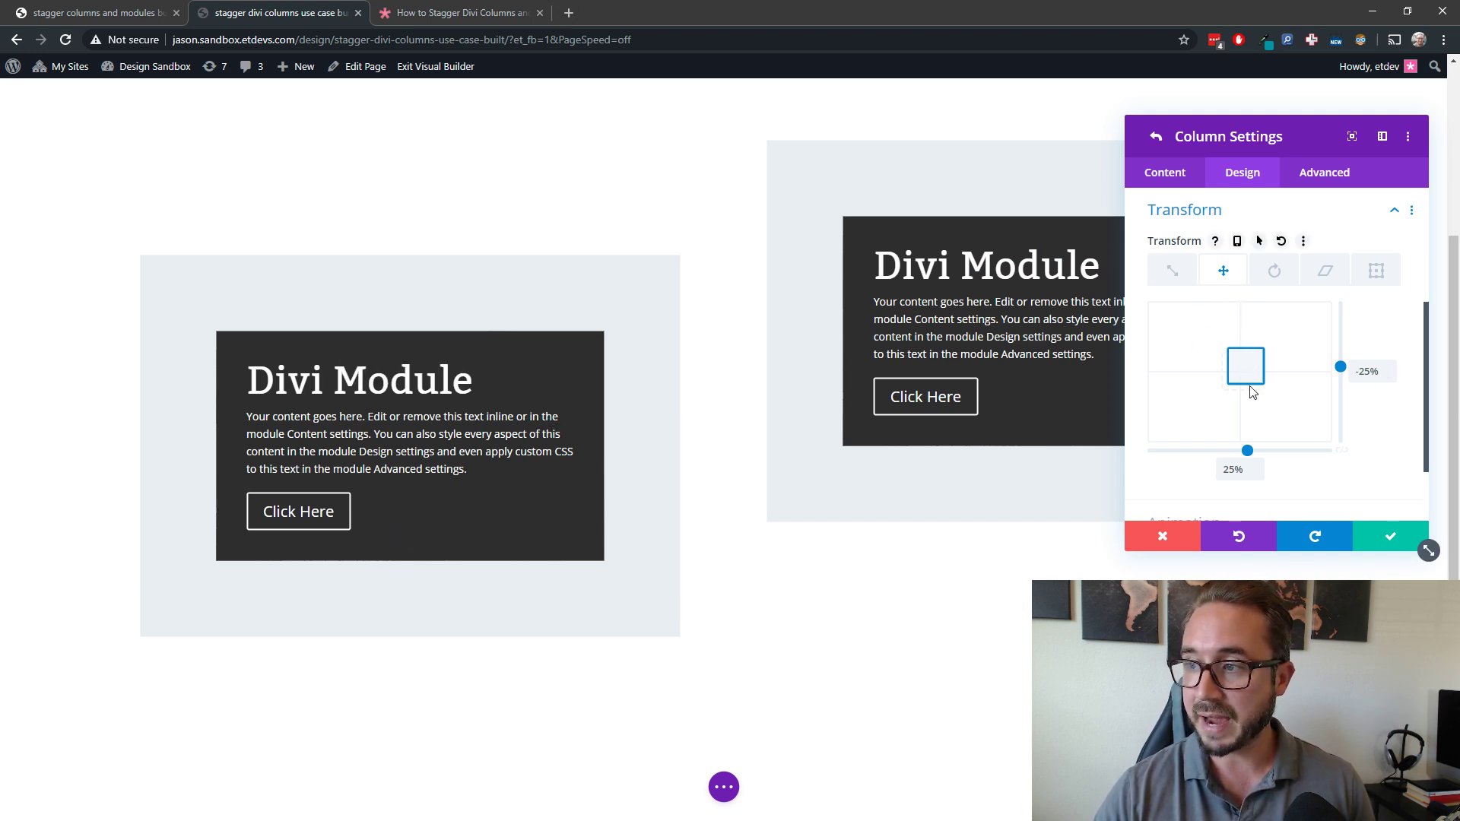
left_click(1372, 373)
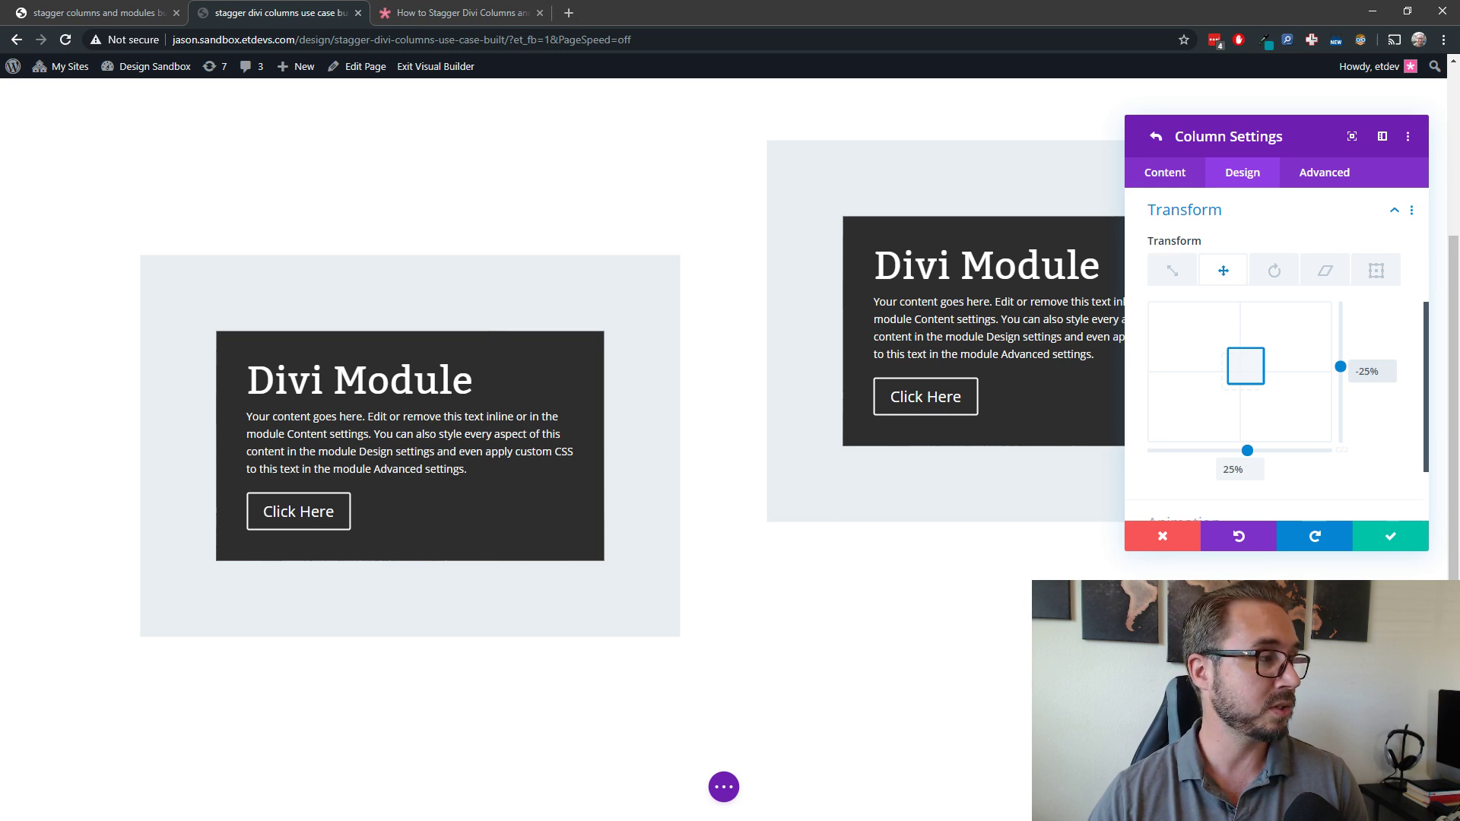
left_click(1390, 538)
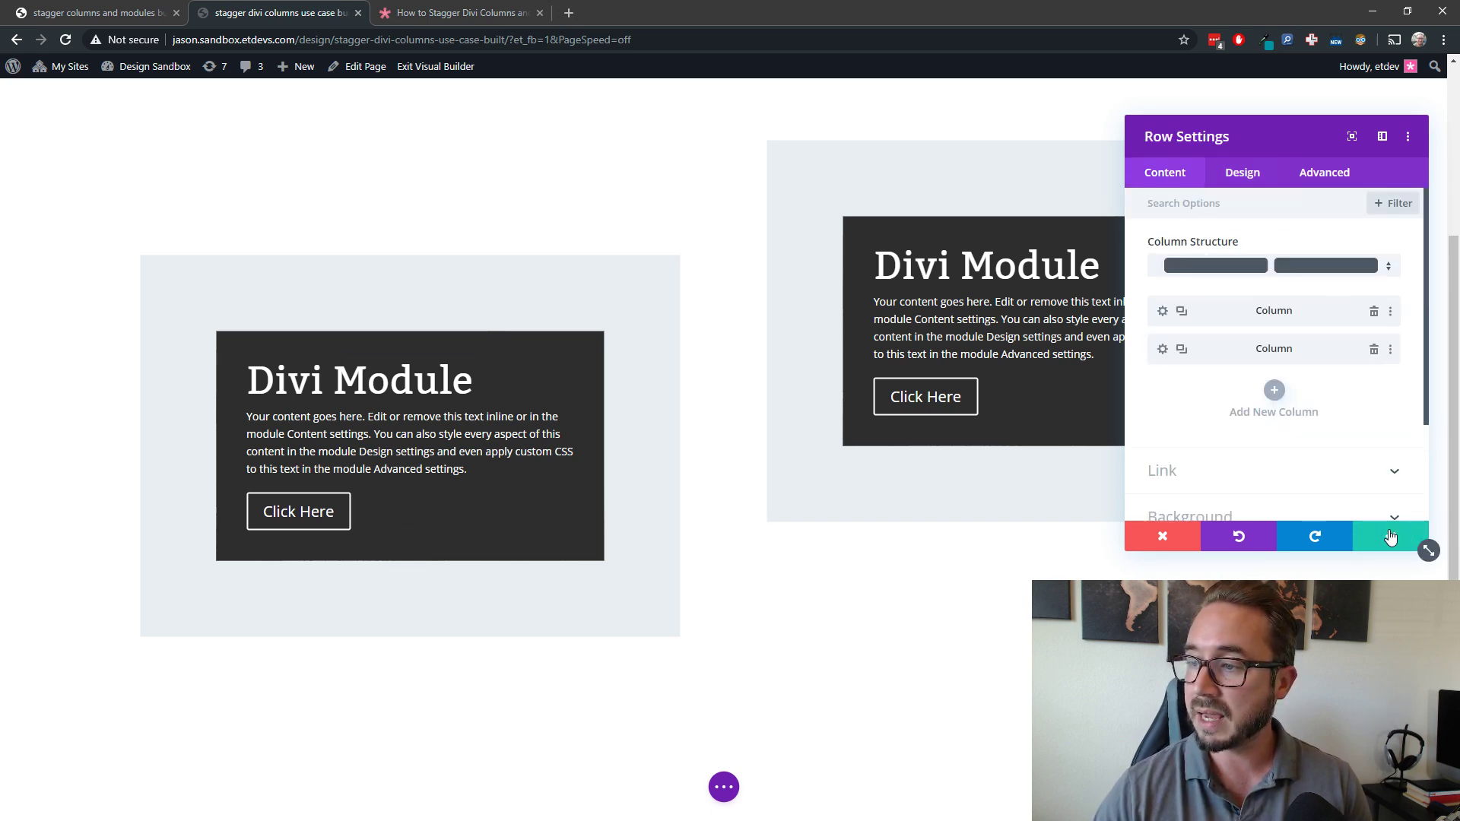
left_click(1391, 537)
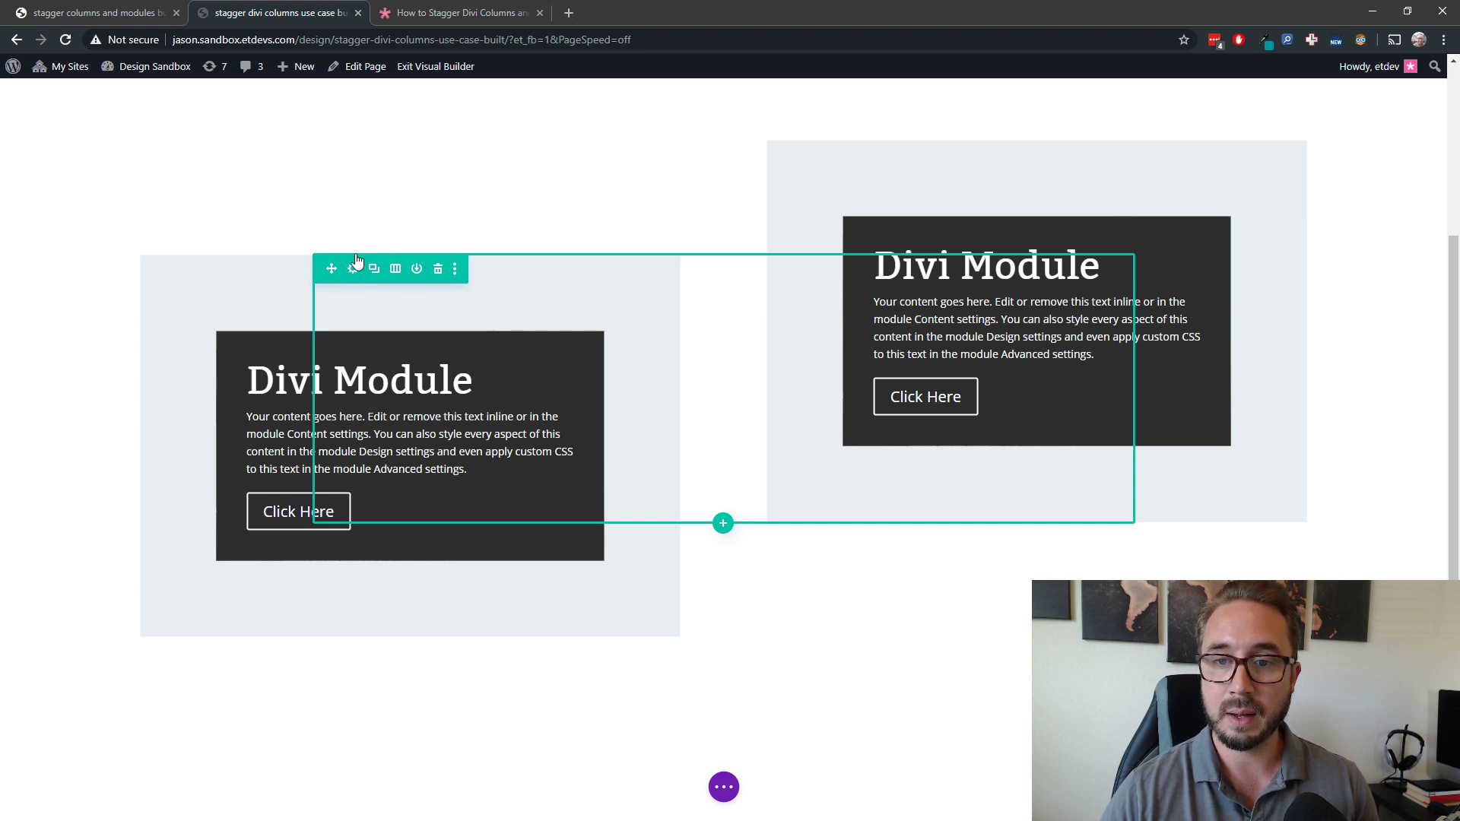
mouse_move(623, 231)
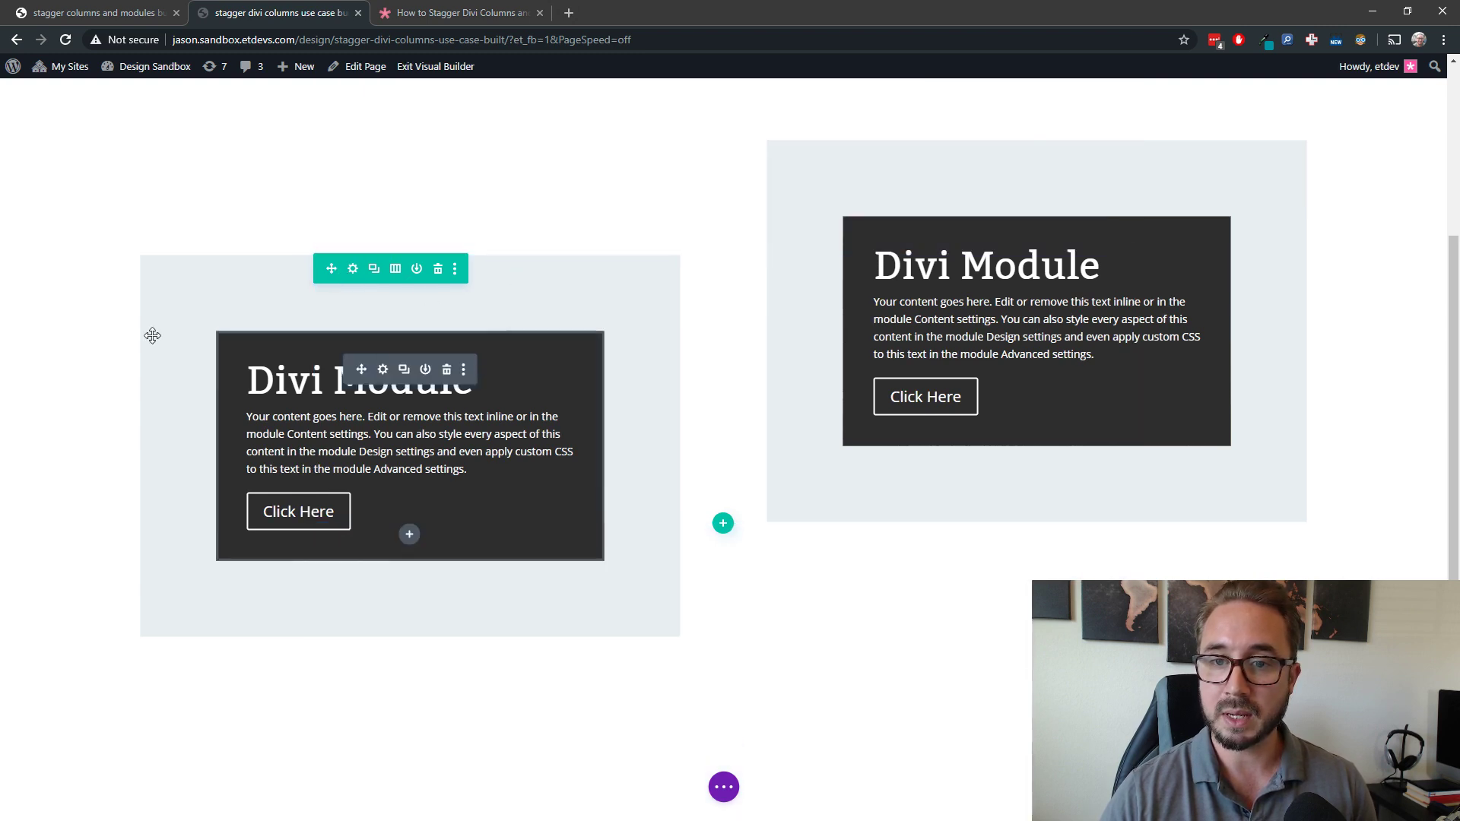
Unlink the transform translate axes in the design settings of the first column's Call To Action module.
mouse_move(390, 382)
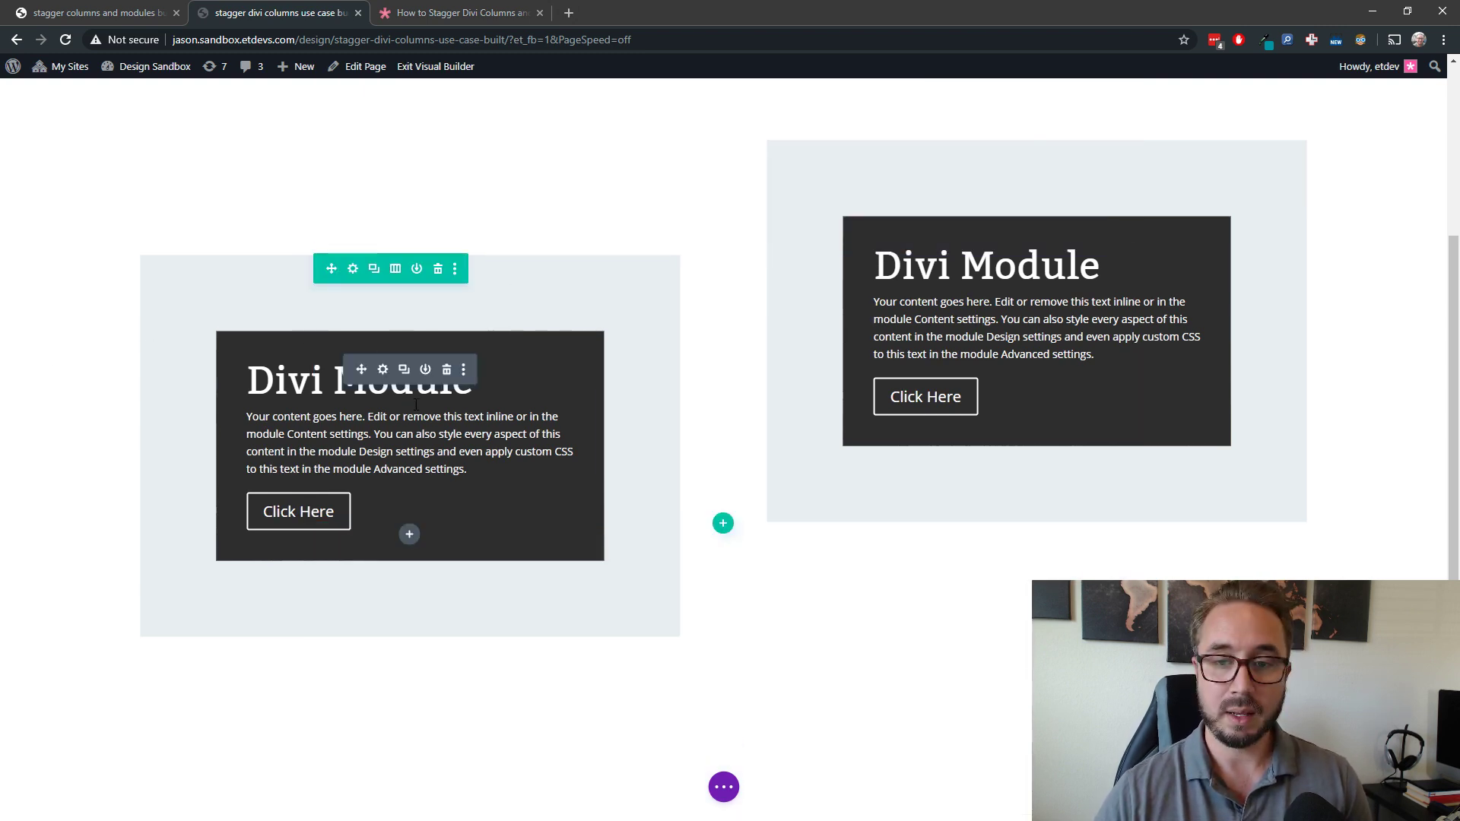
left_click(384, 376)
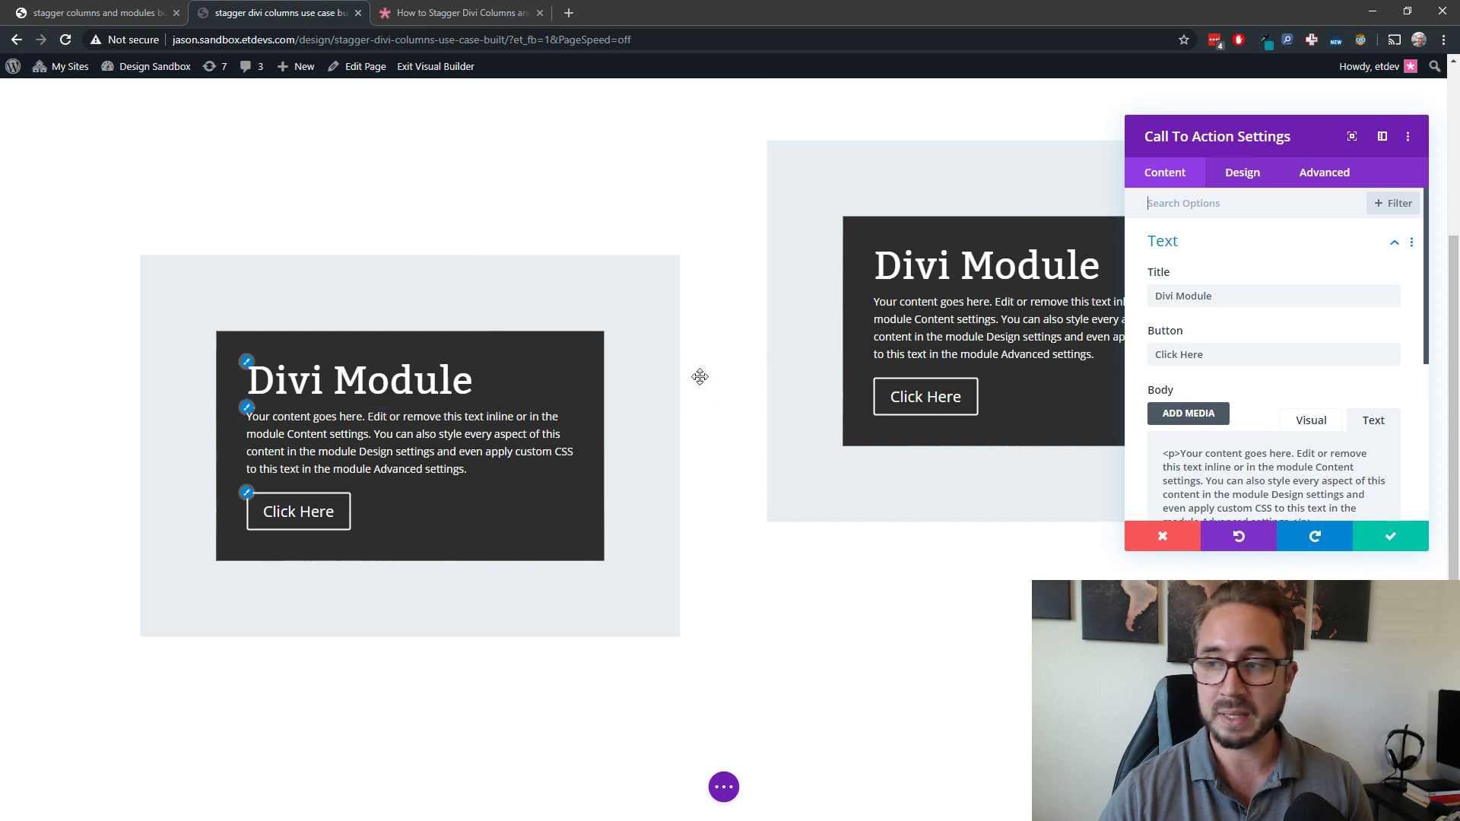
left_click(1252, 179)
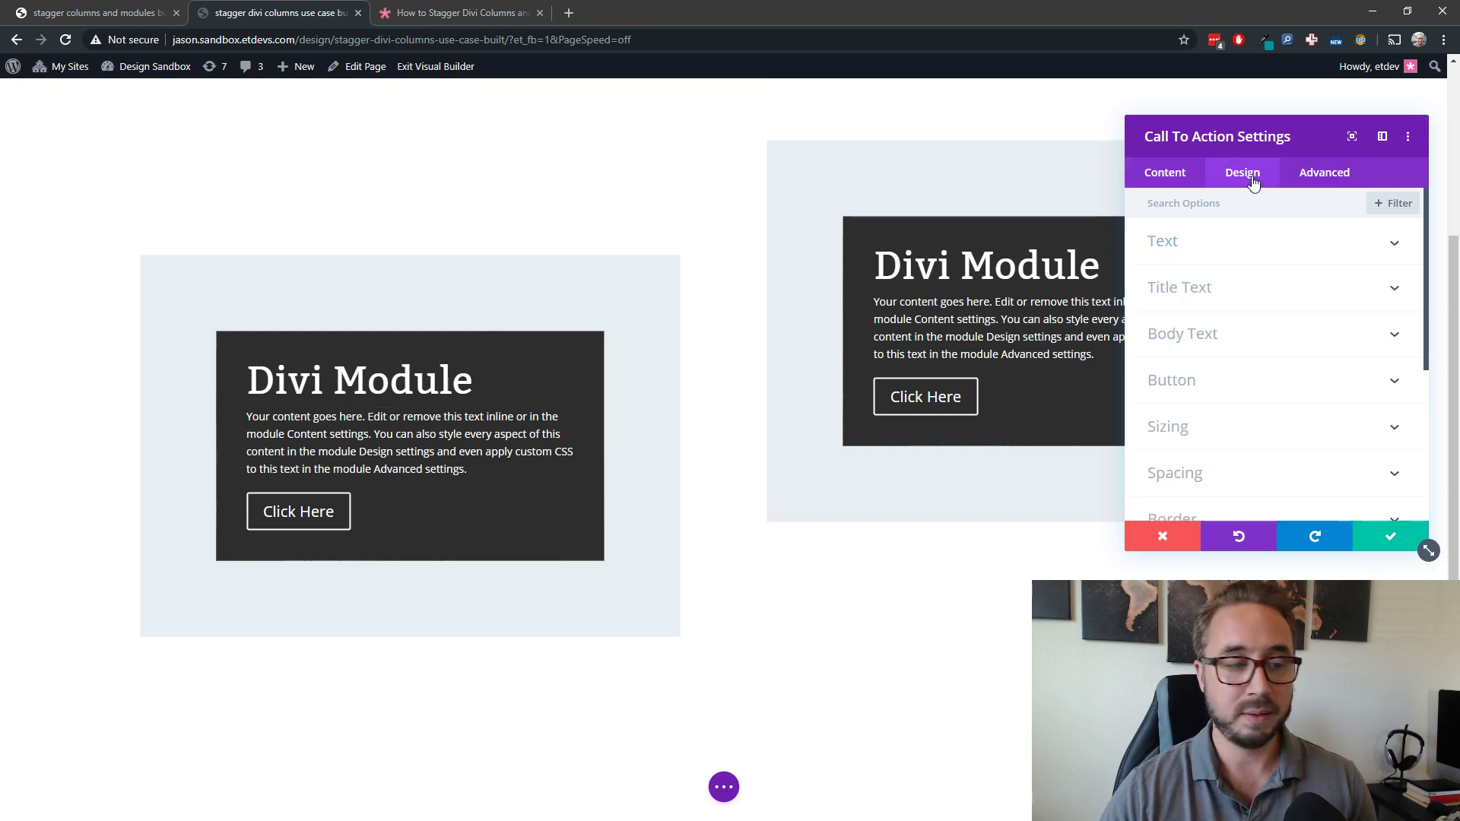
scroll(1274, 361, "down", 3)
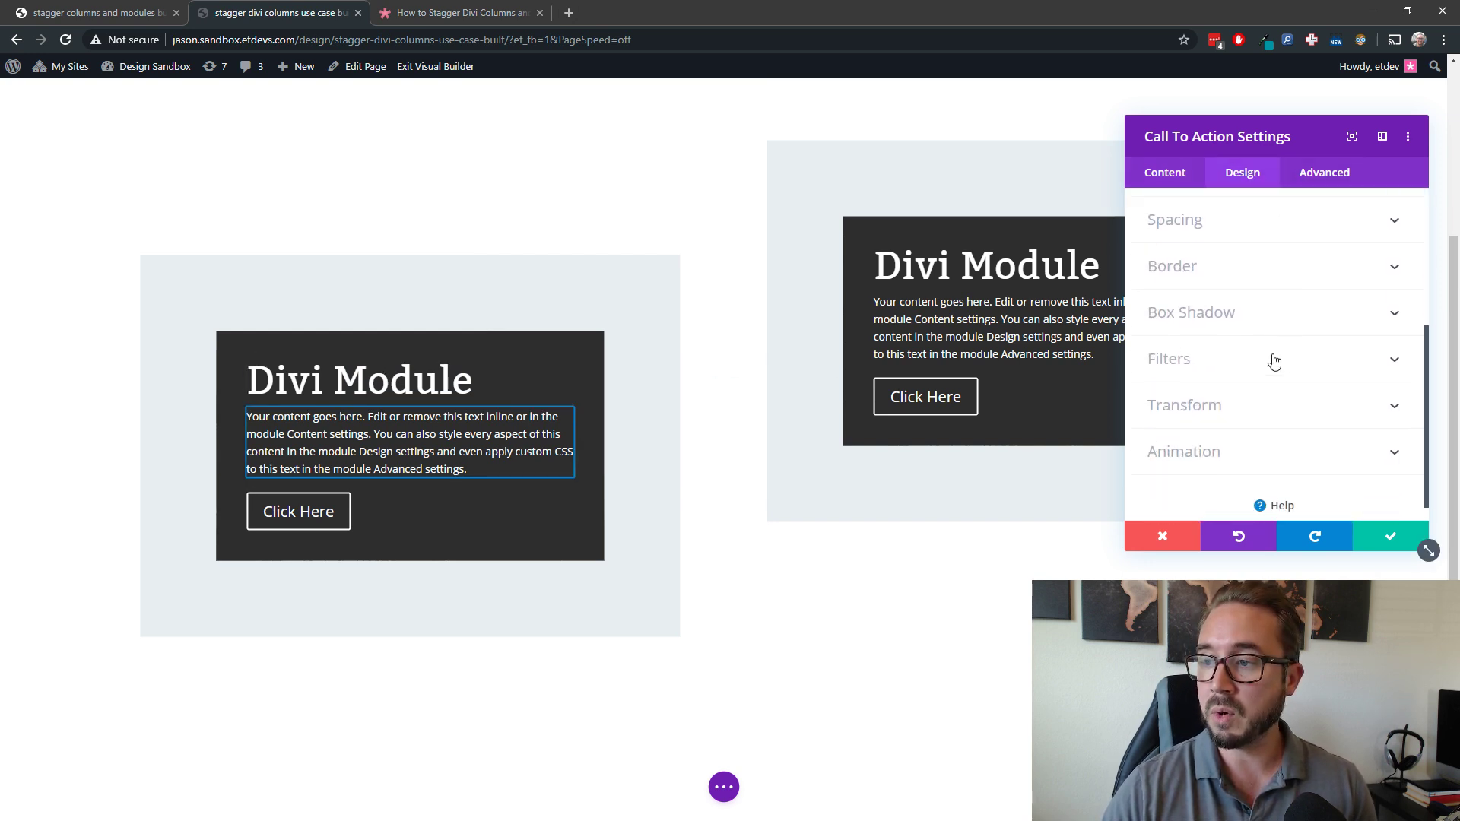
left_click(1281, 411)
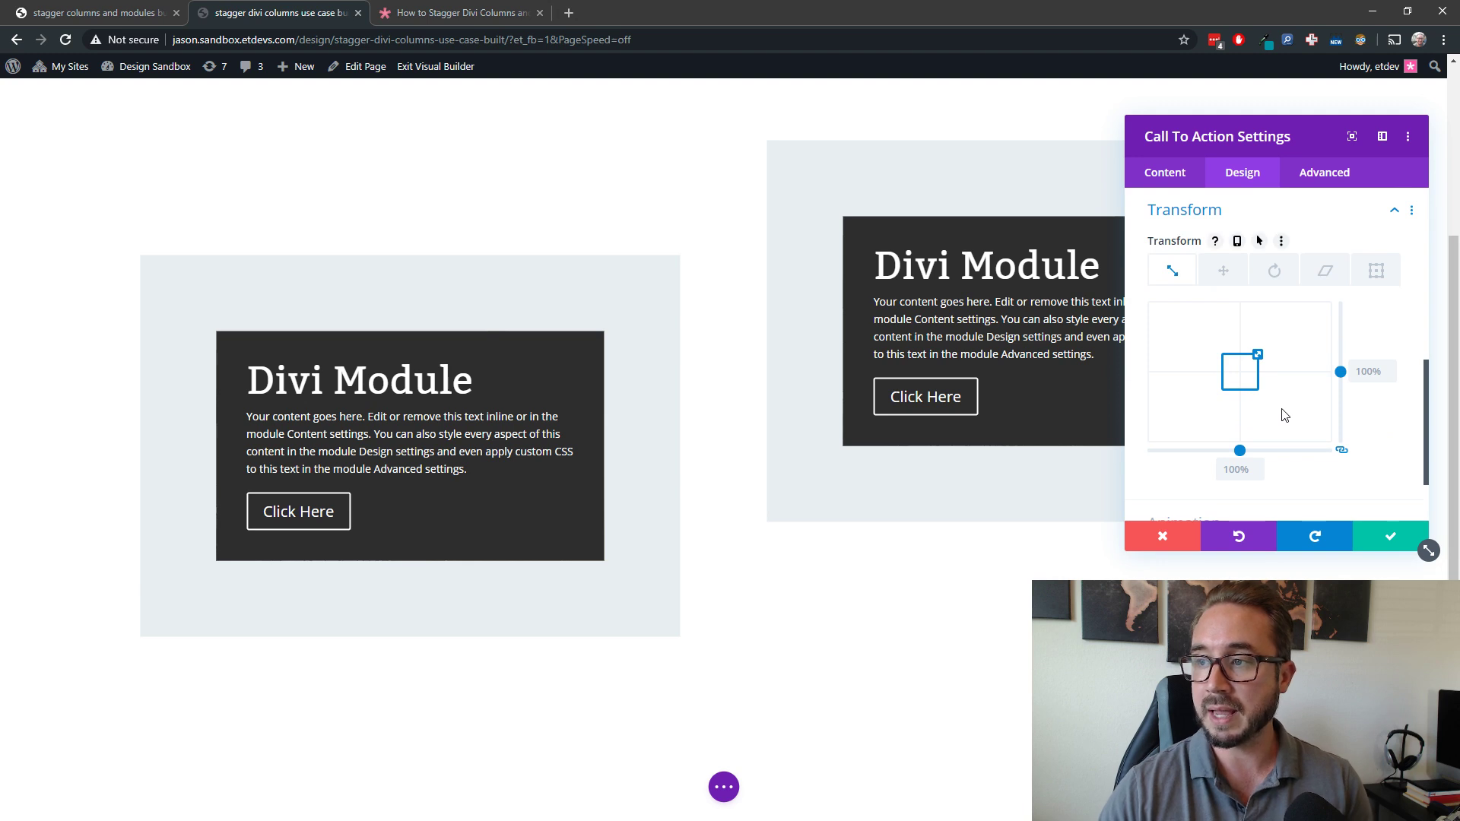
left_click(1223, 271)
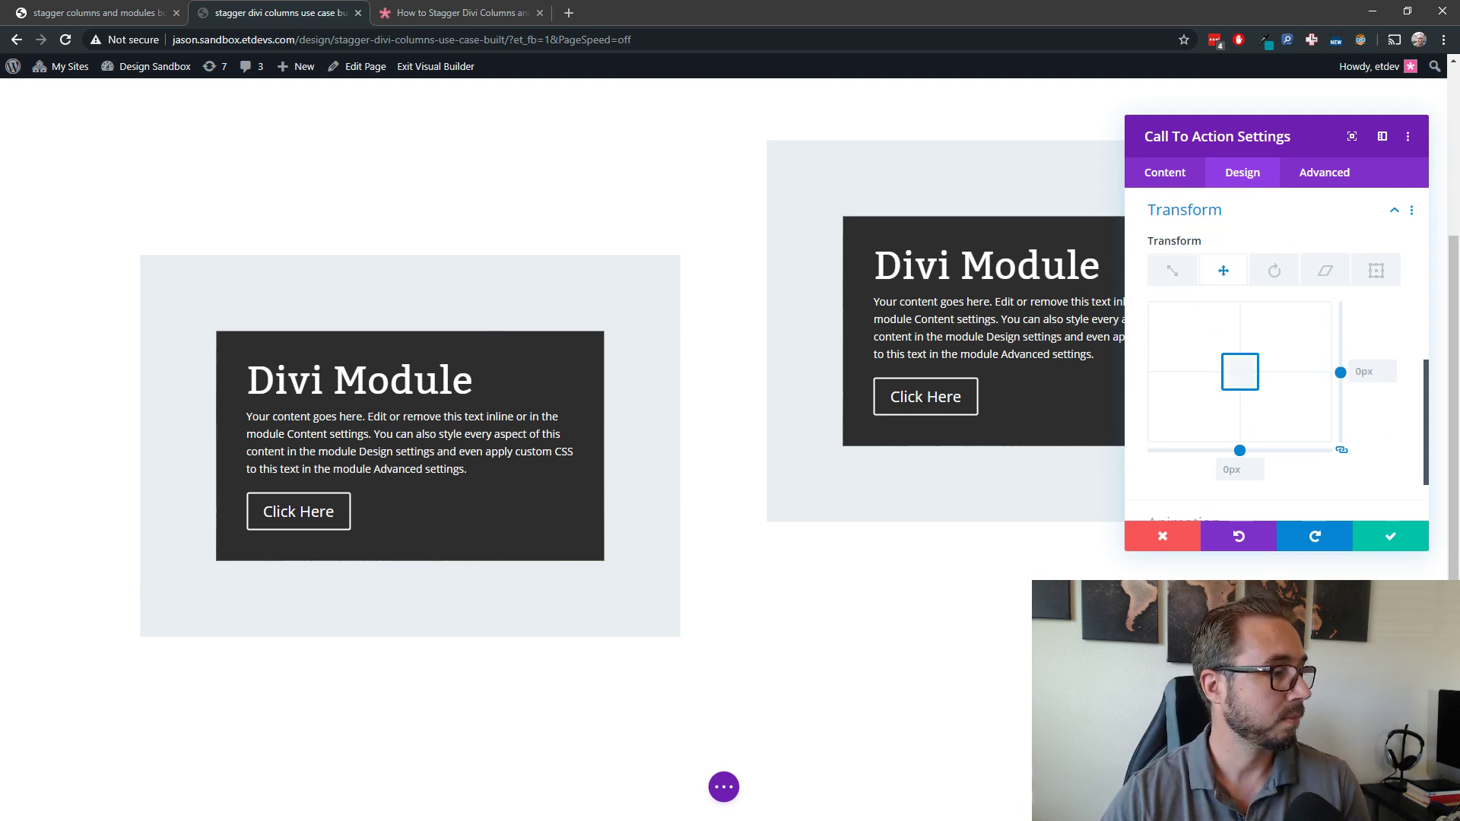
left_click(1341, 451)
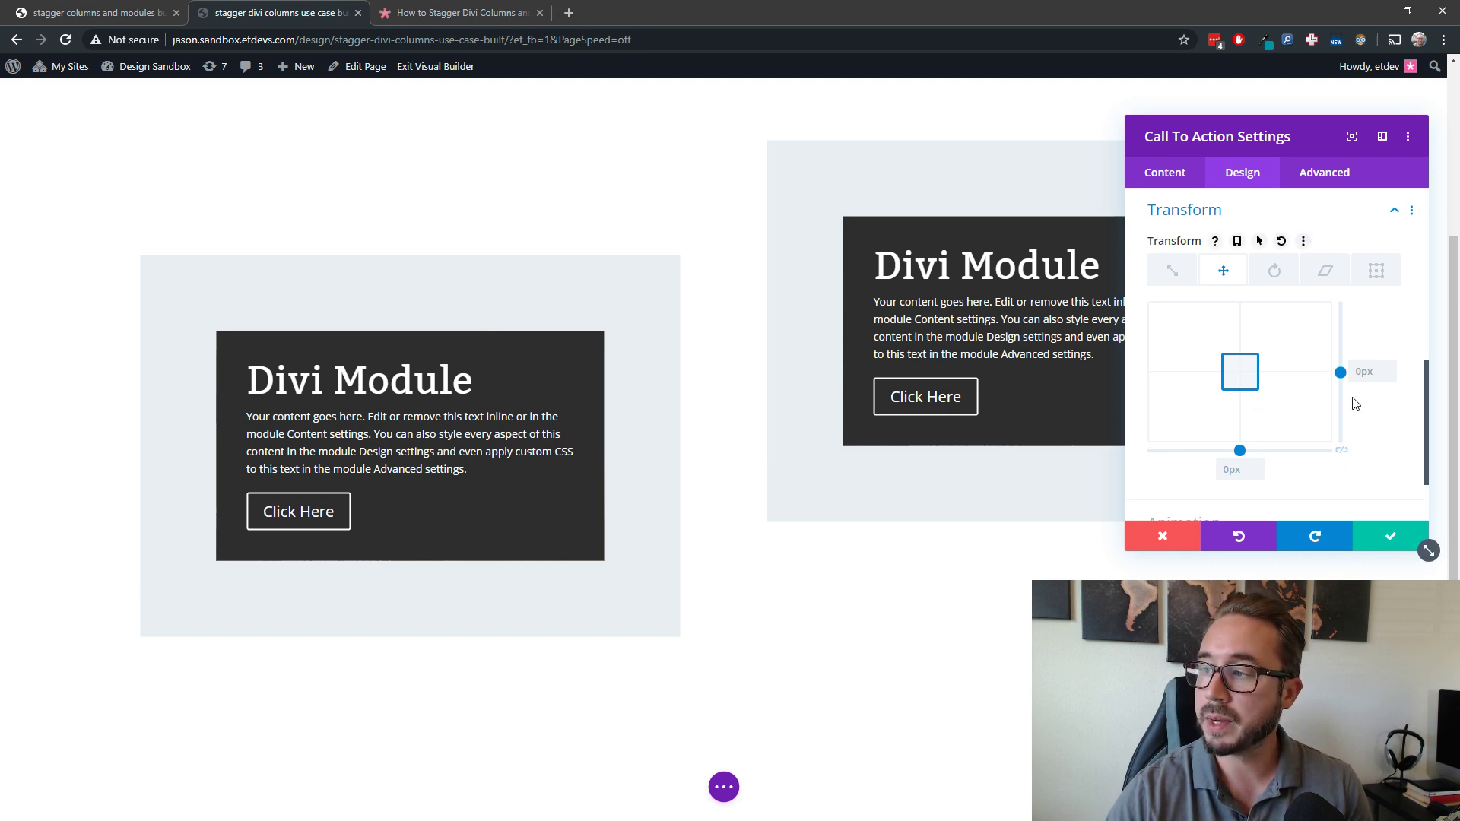
Set the vertical translate of the first column's module to -60%.
left_click(1367, 372)
left_click_drag(1453, 361, 1453, 354)
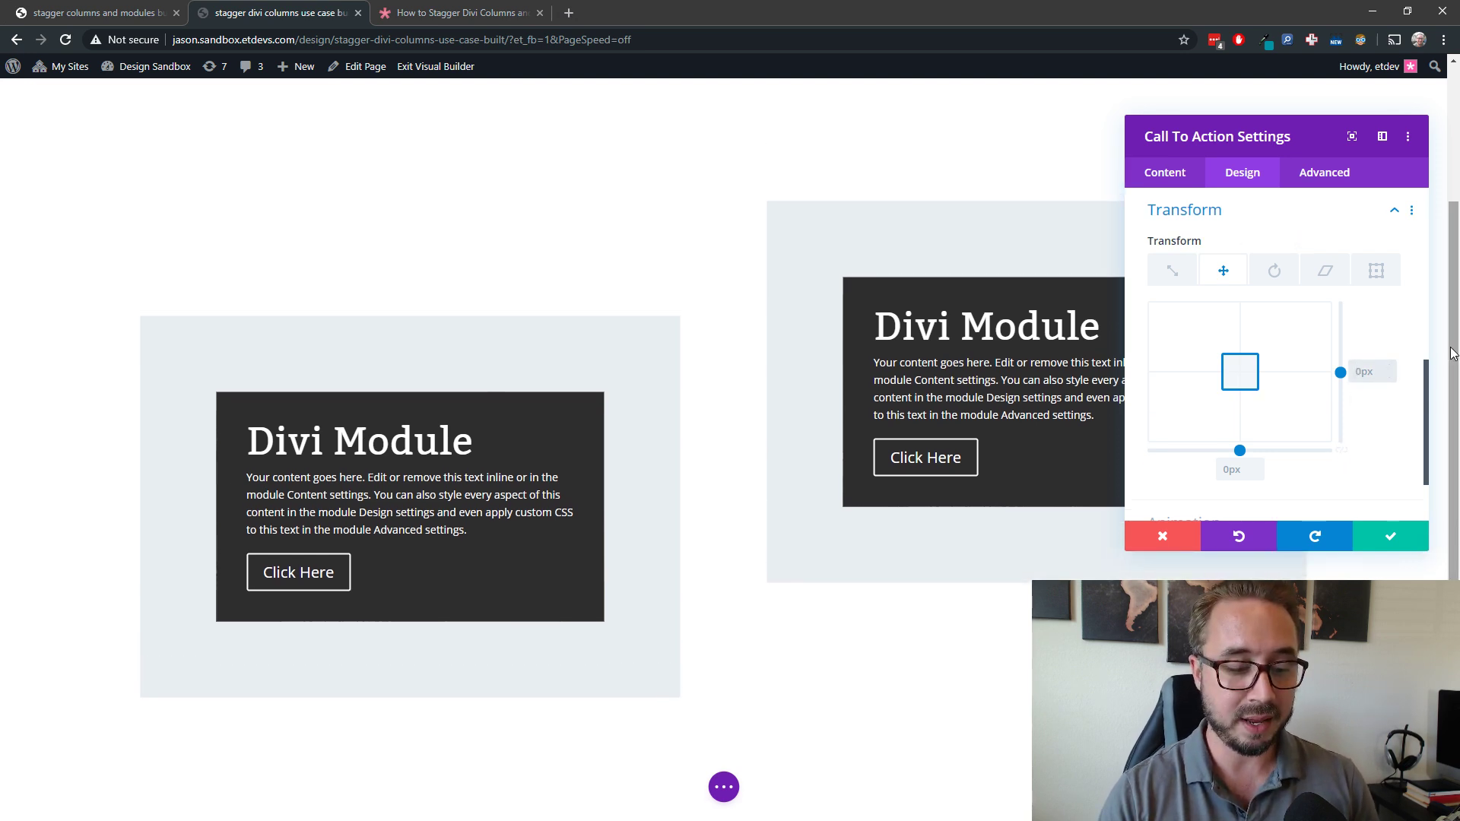
type("-60")
key("Return")
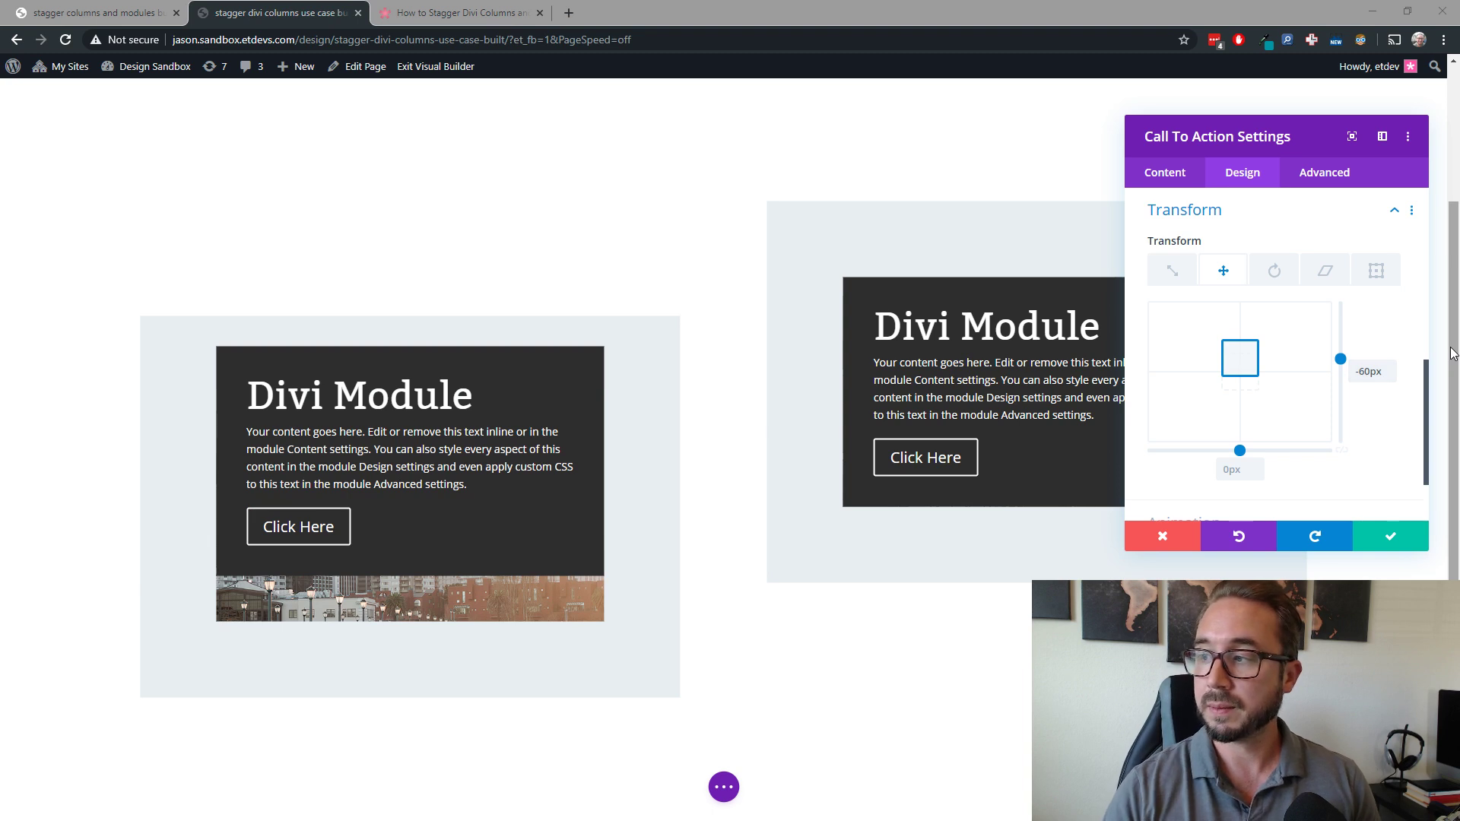
left_click(1397, 360)
double_click(1379, 366)
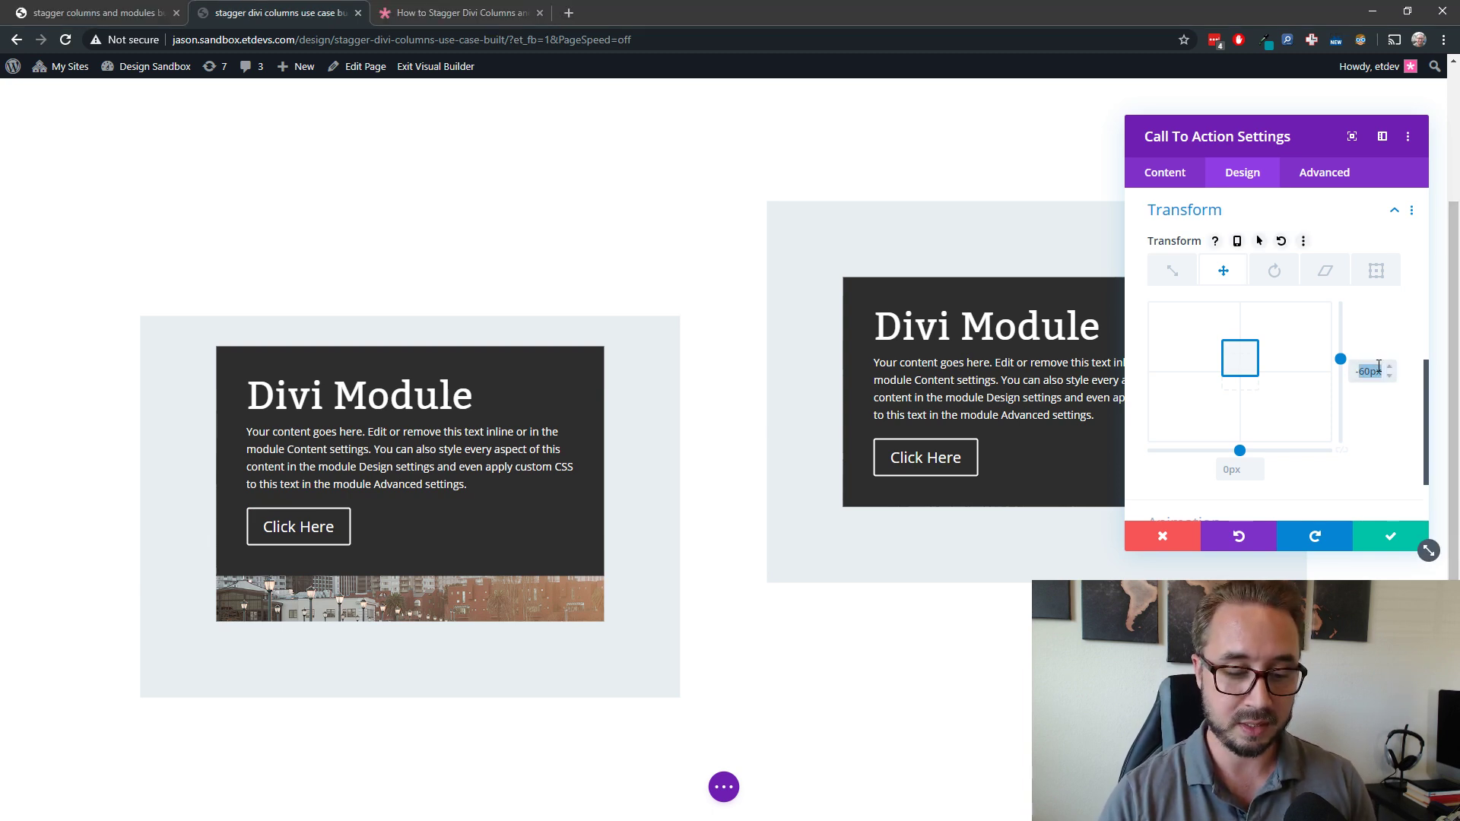
type("60%")
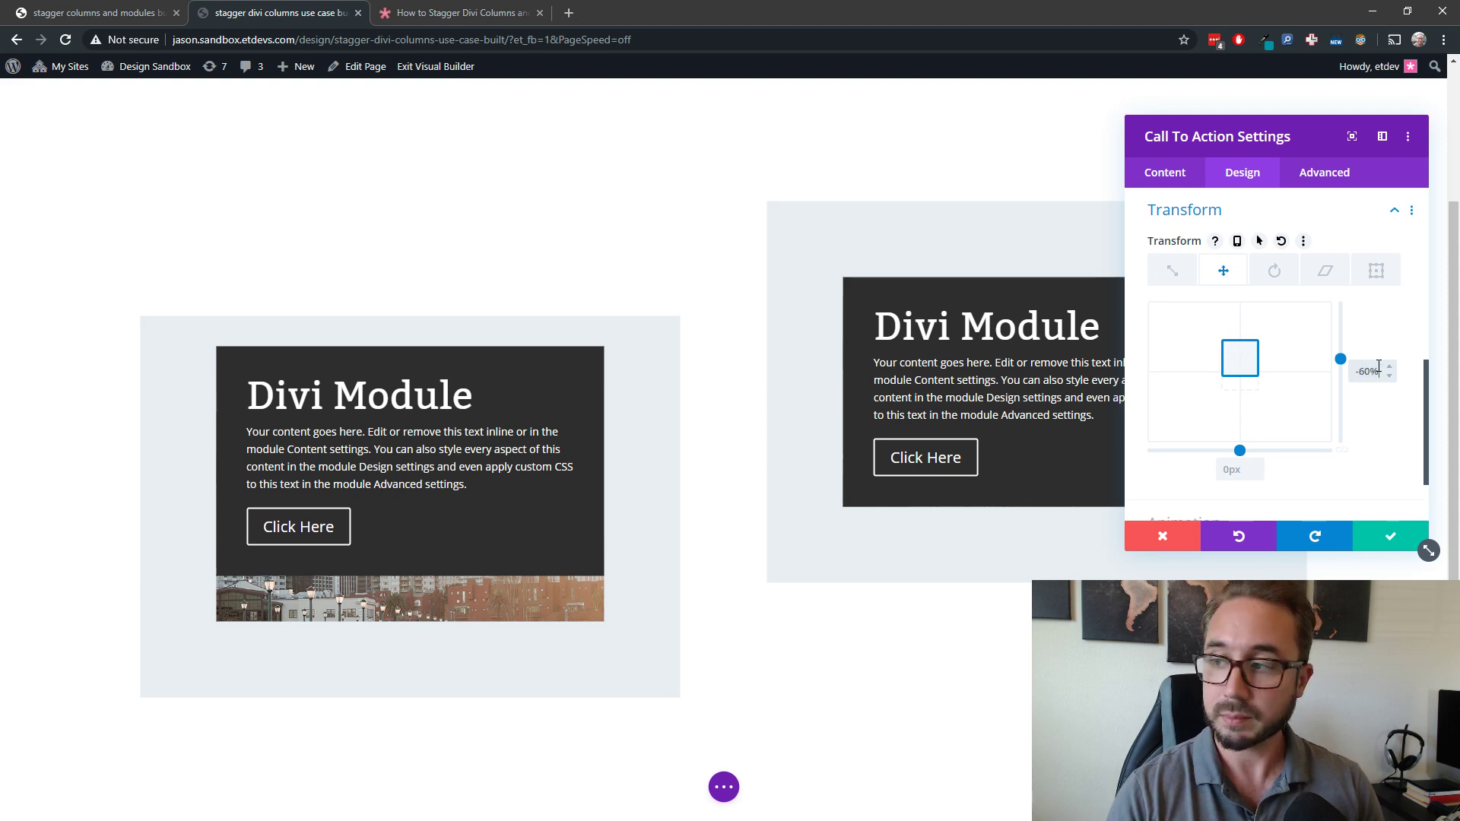
key("Return")
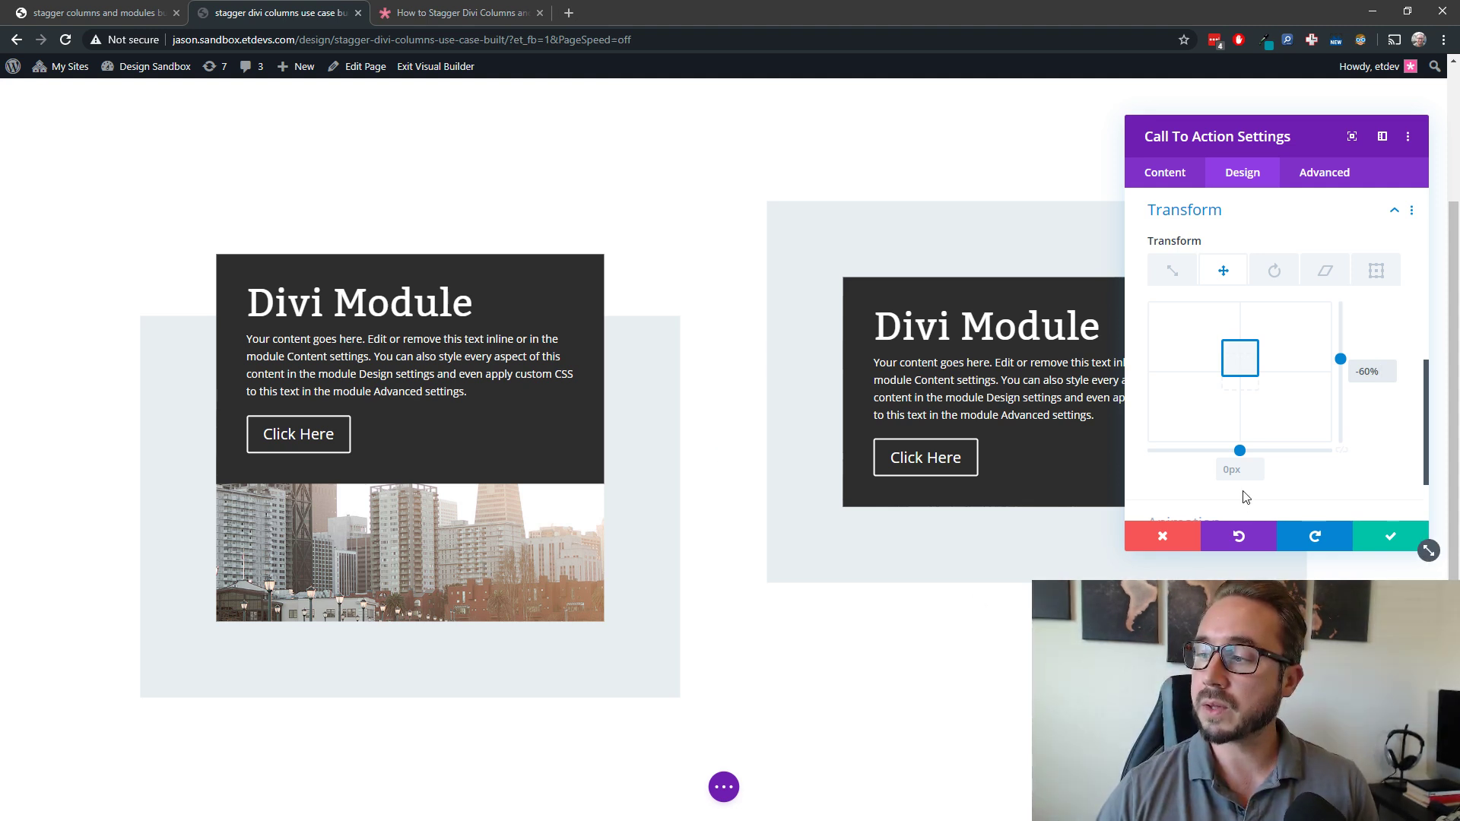
Set the horizontal translate of the first column's module to 50%.
left_click(1240, 467)
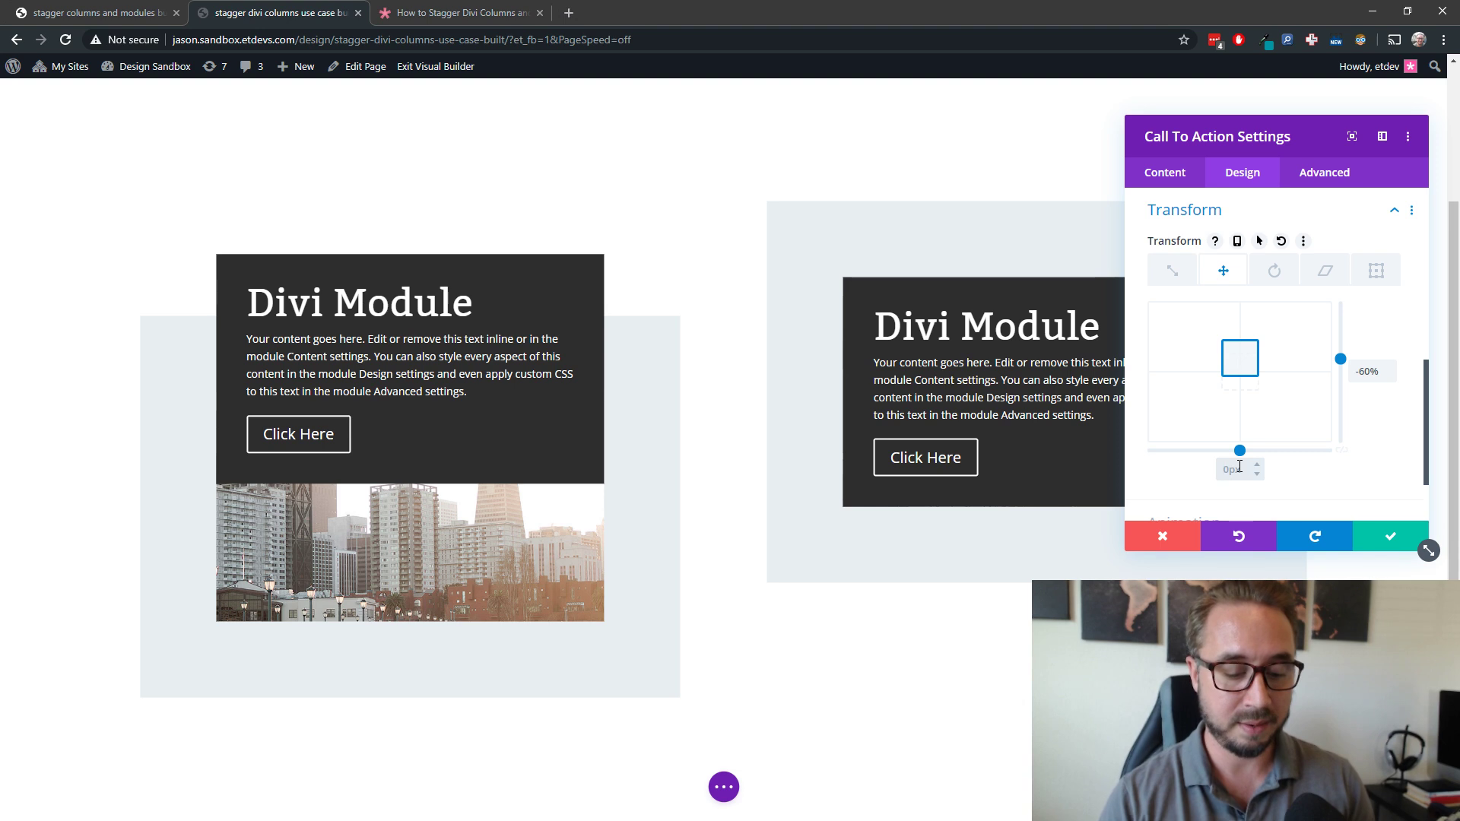
type("505%")
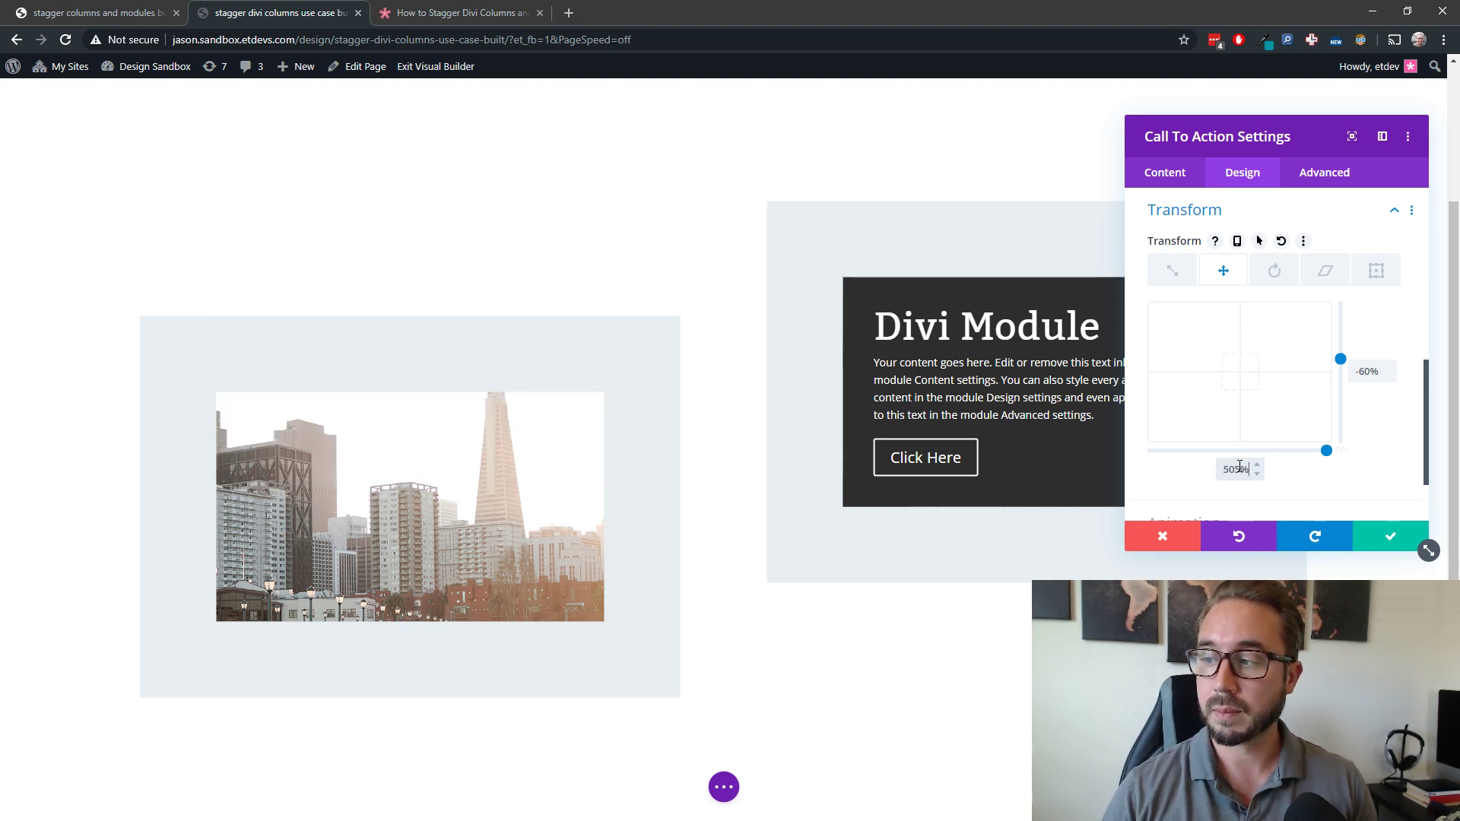
key("BackSpace")
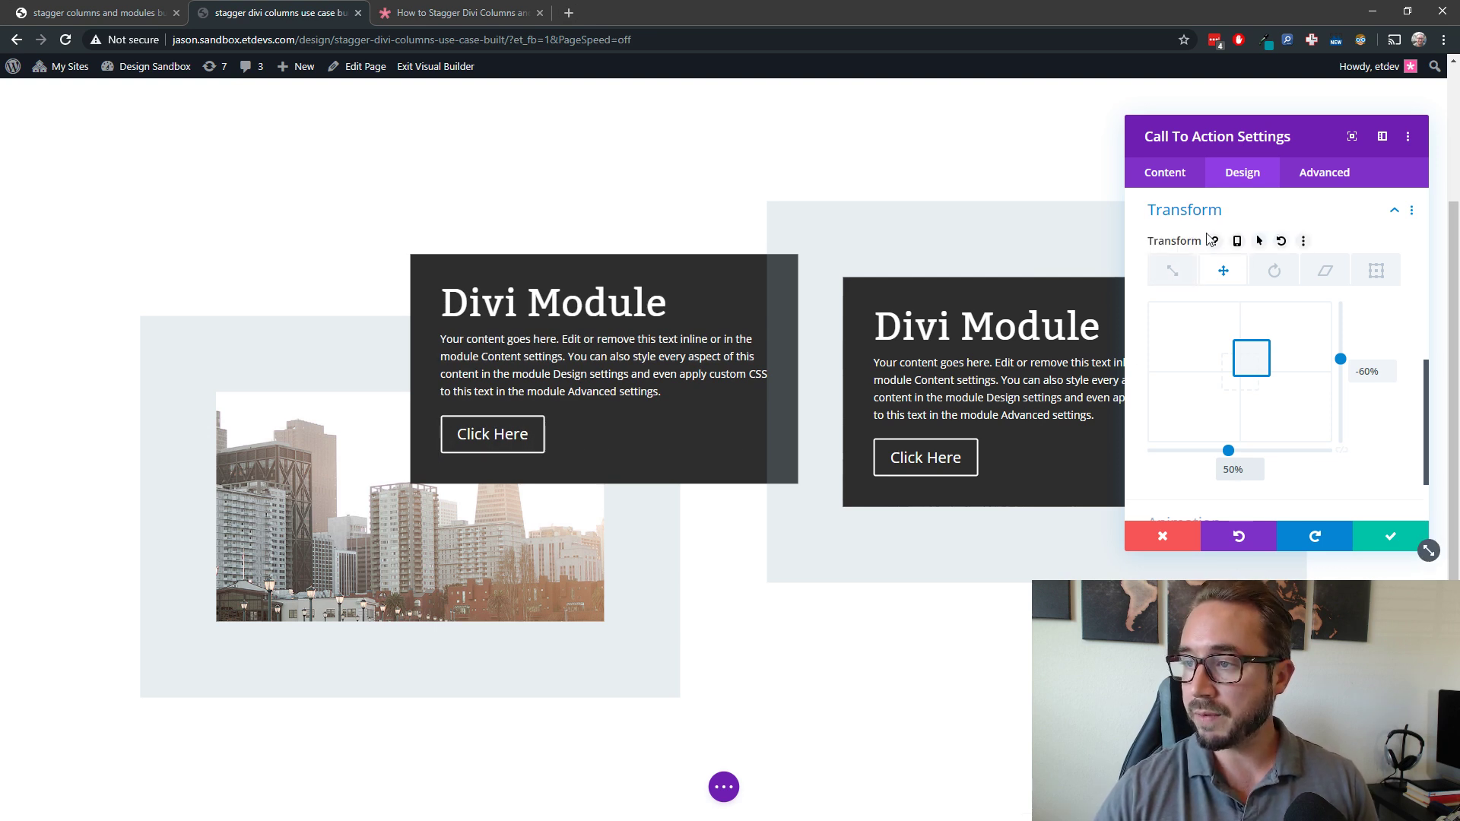
Enable responsive transform values, set the module's tablet horizontal translate to 10%, and return to the desktop values.
left_click(1238, 241)
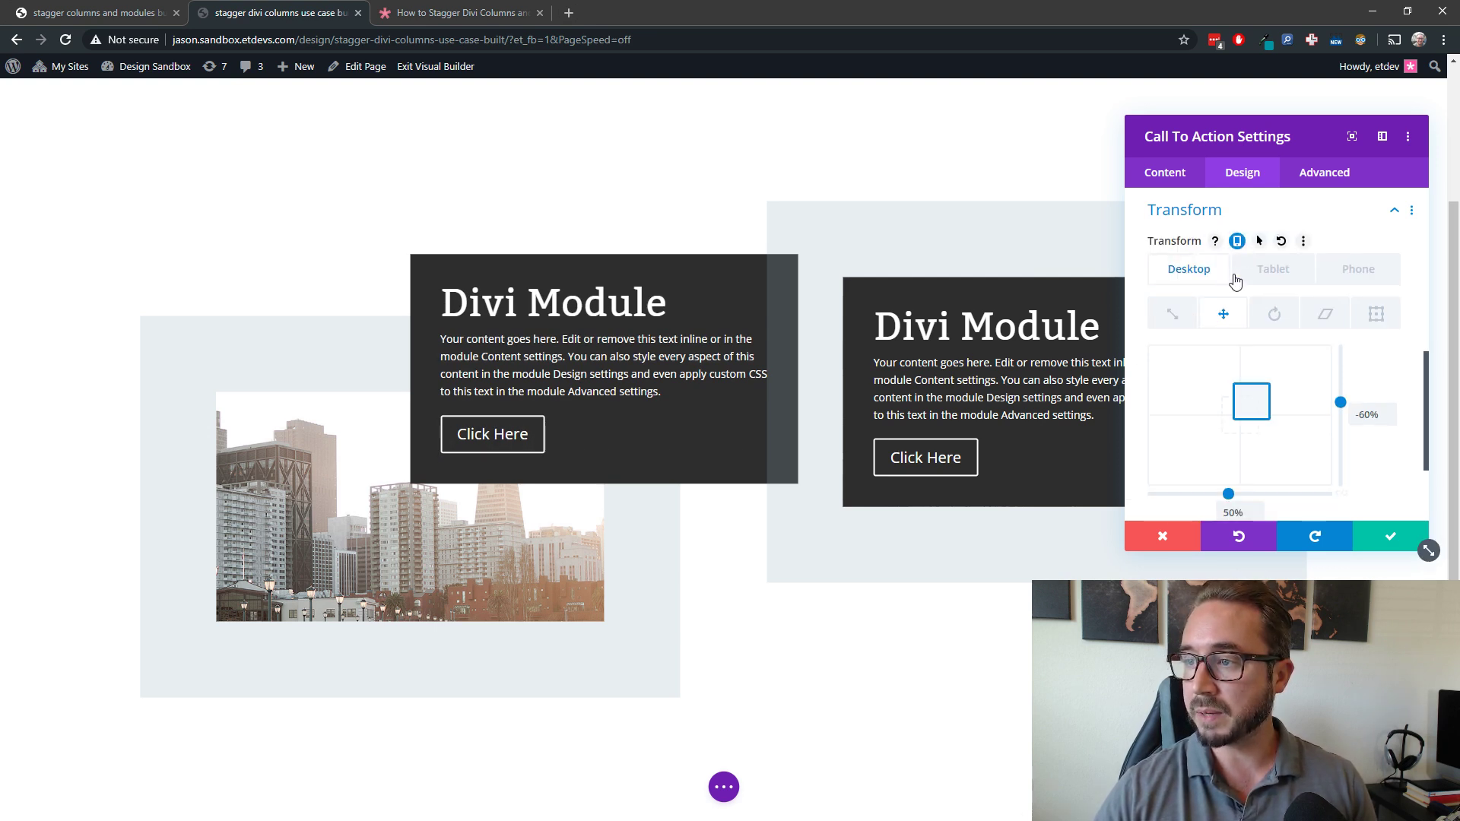
left_click(1275, 275)
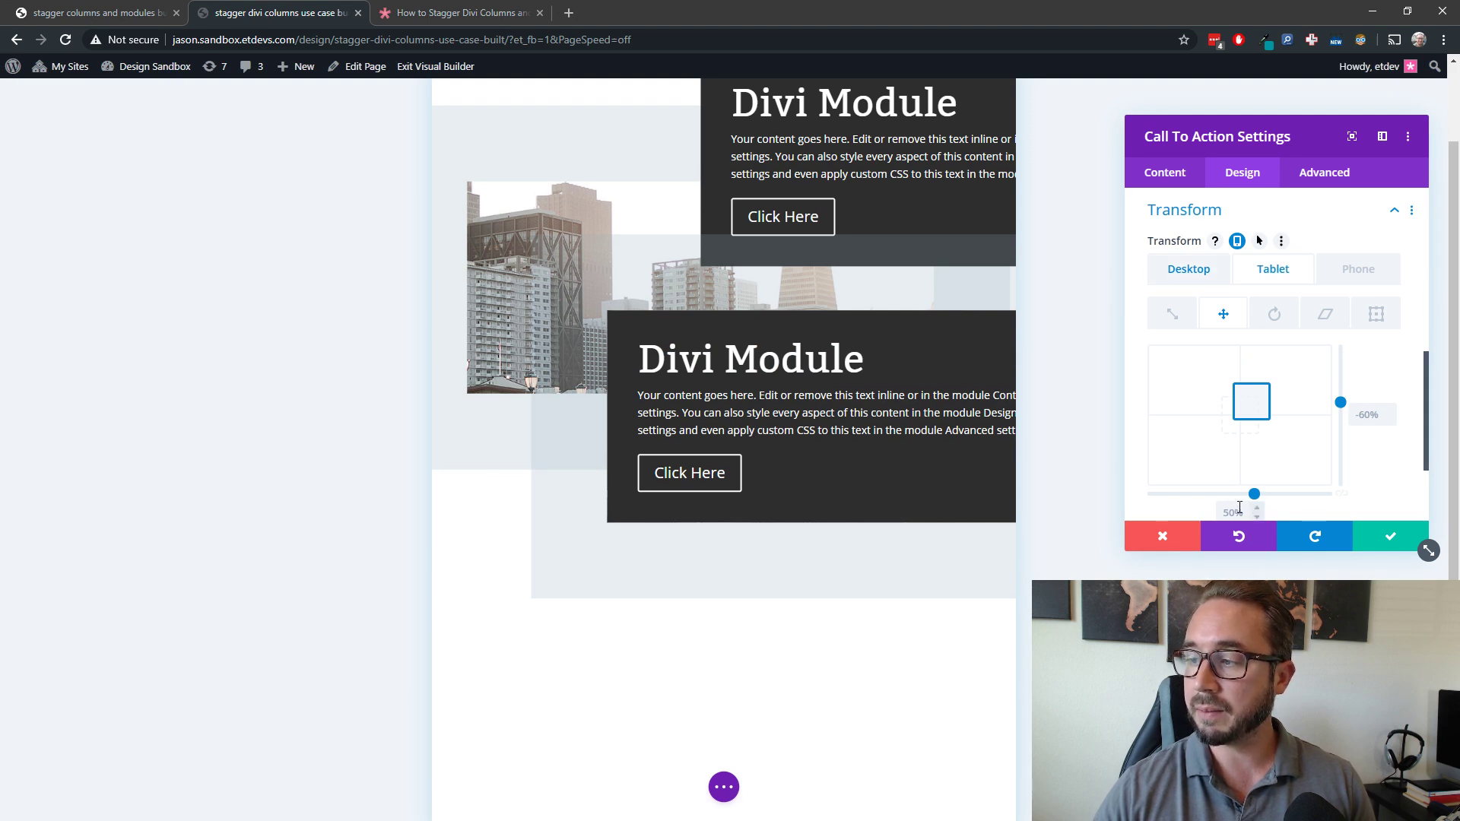
scroll(1366, 350, "down", 1)
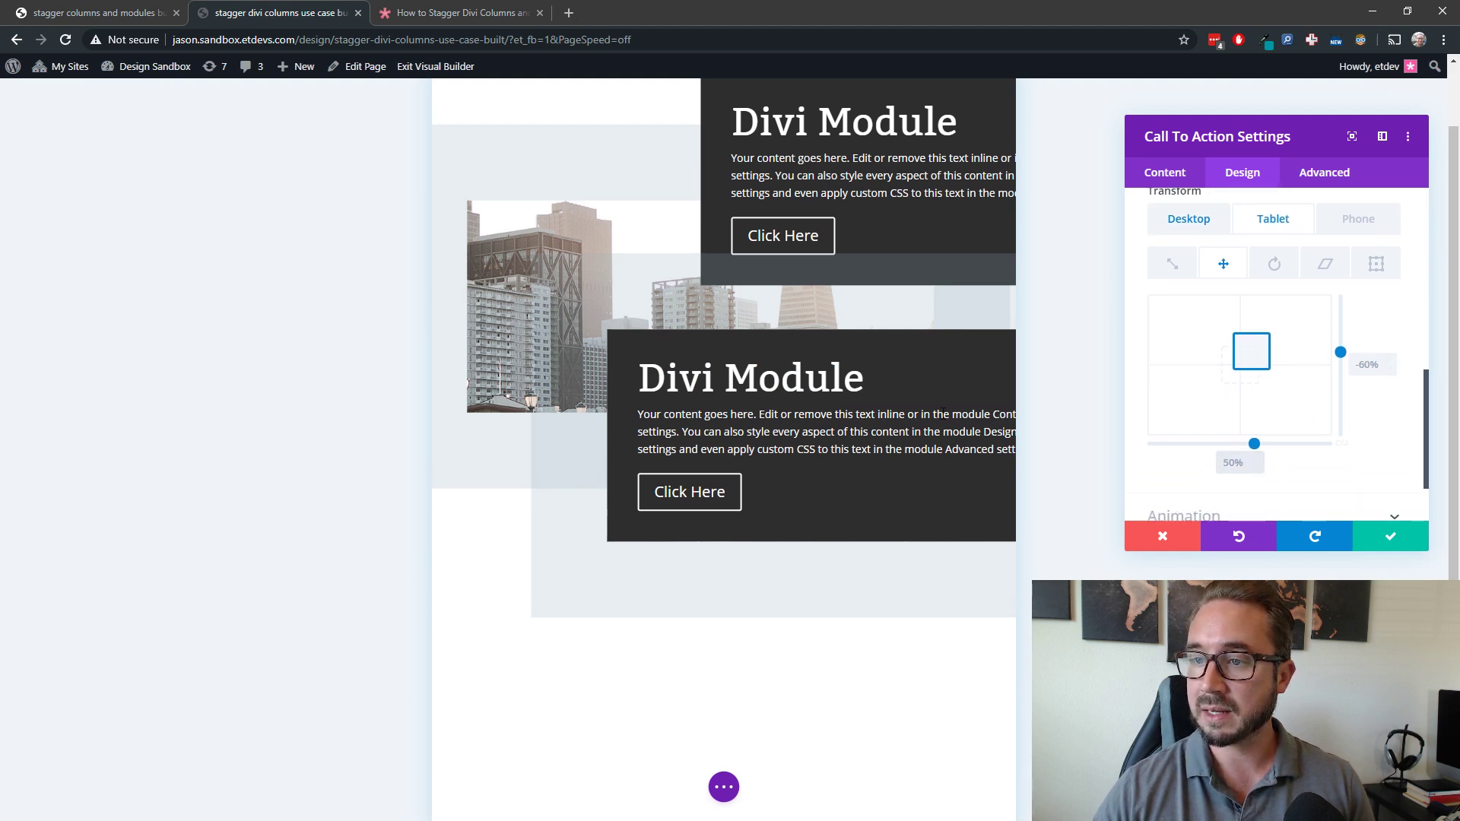
scroll(943, 414, "up", 1)
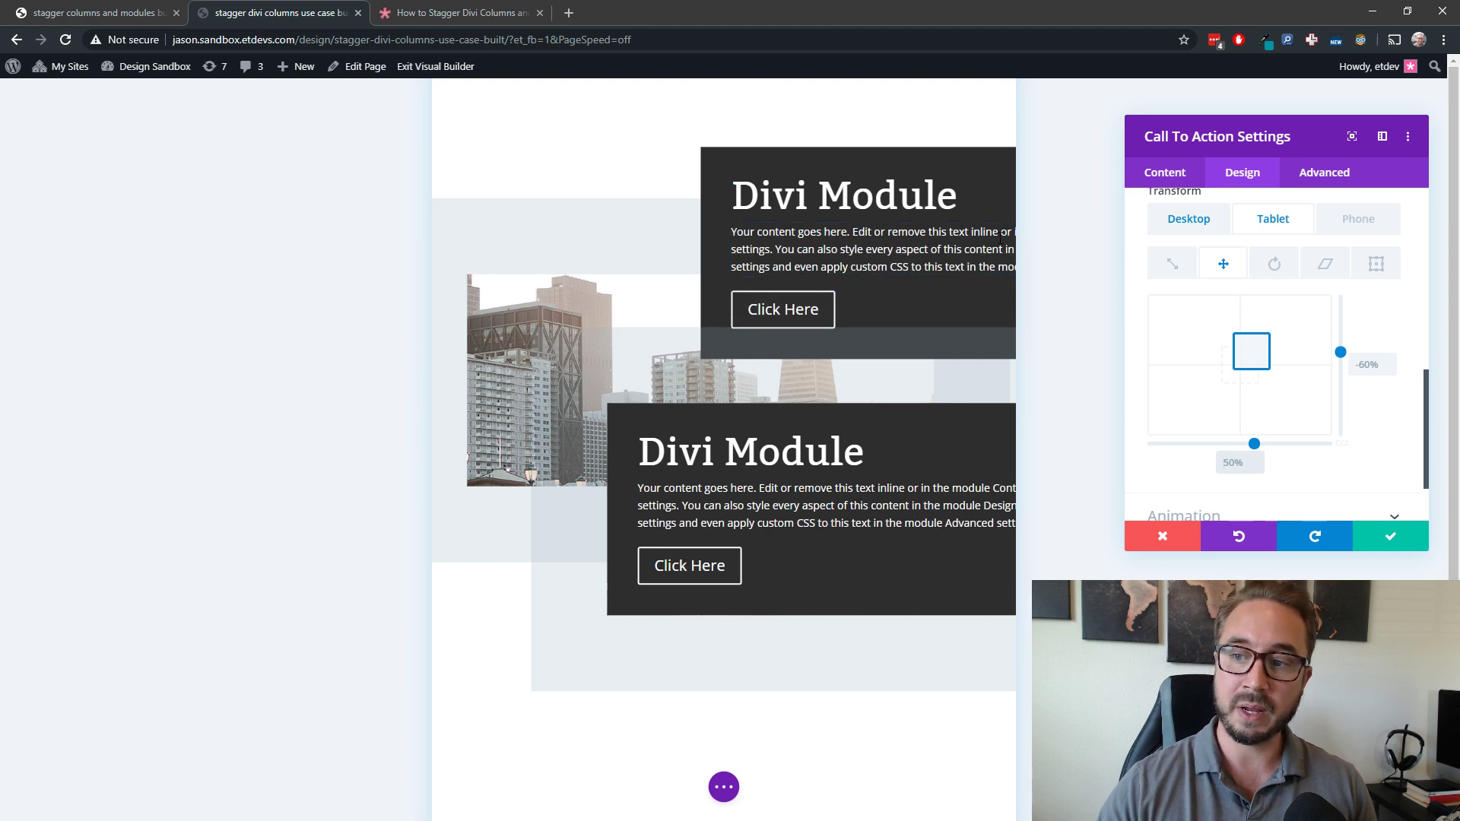
left_click(1240, 460)
type("10")
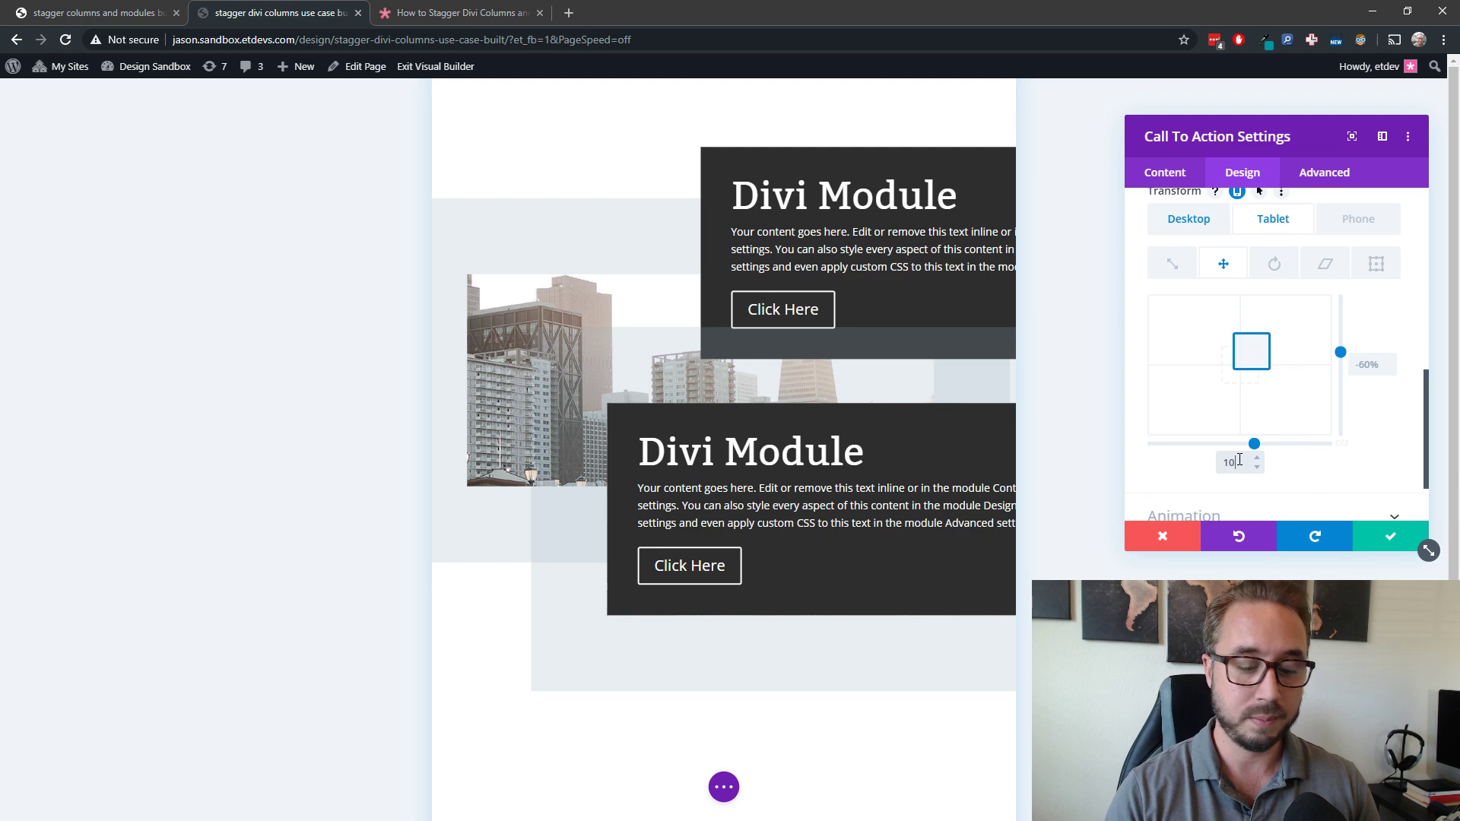
type("%")
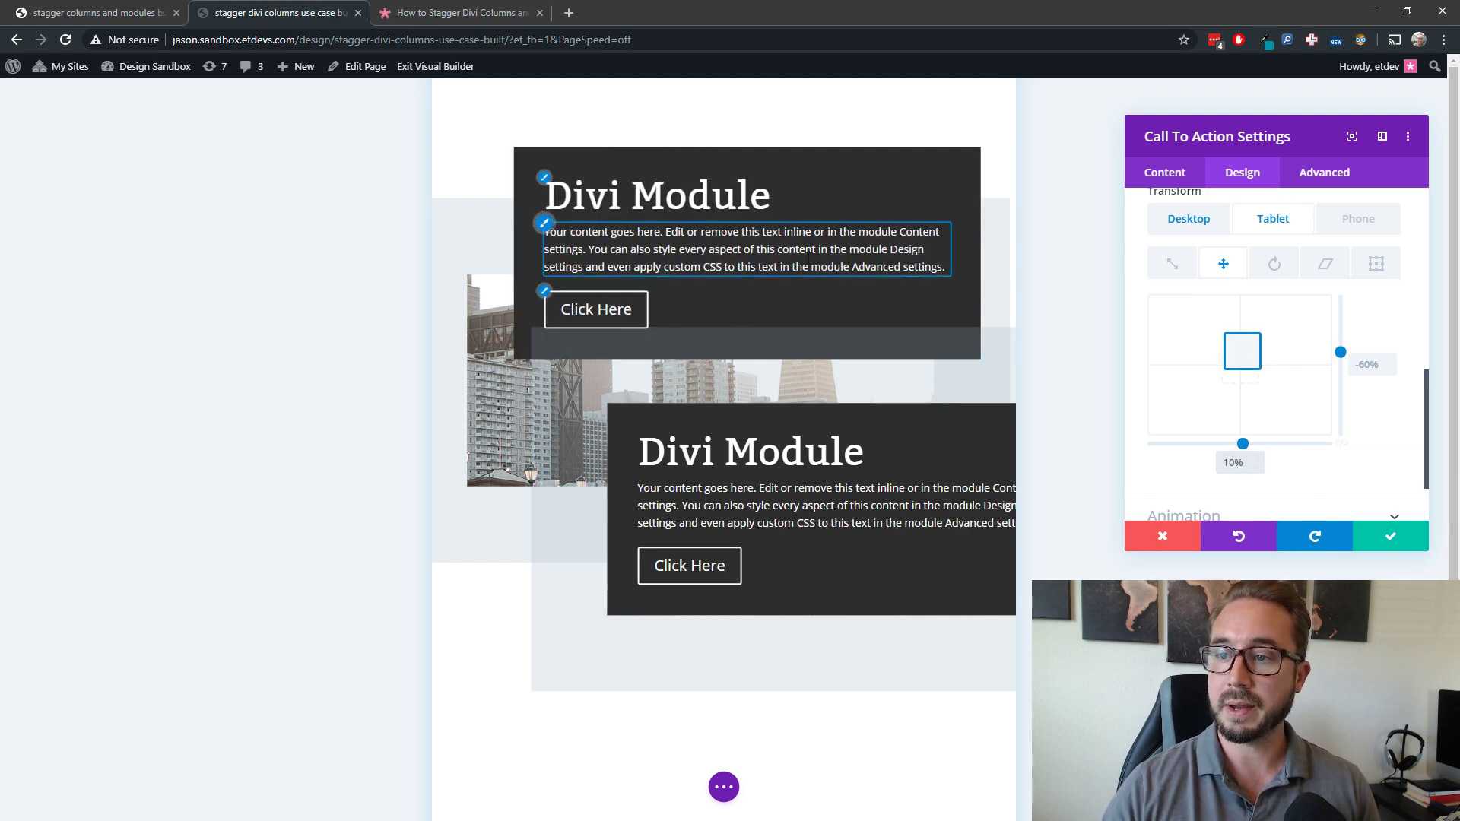
scroll(1286, 361, "up", 1)
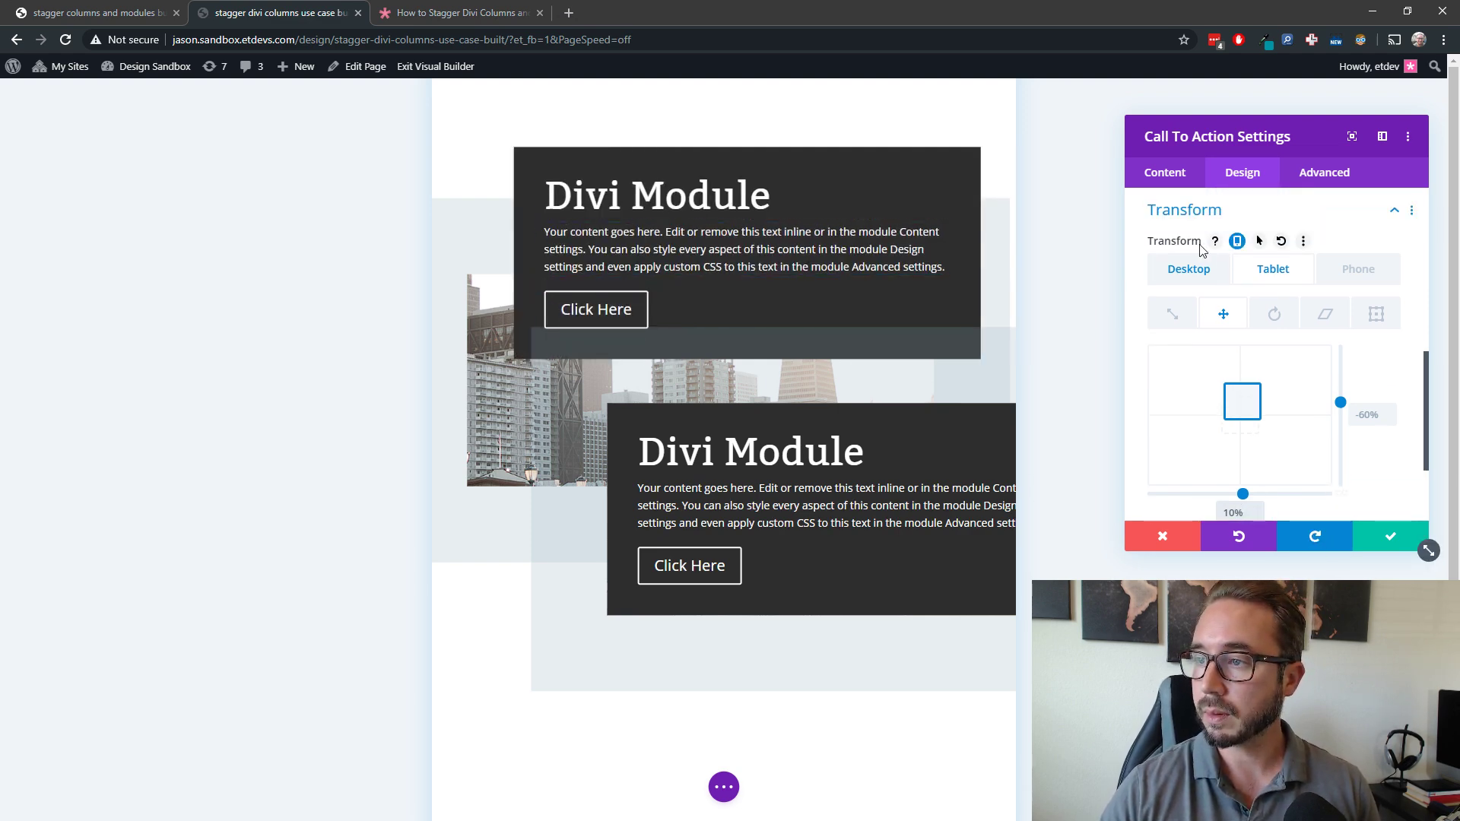
left_click(1189, 270)
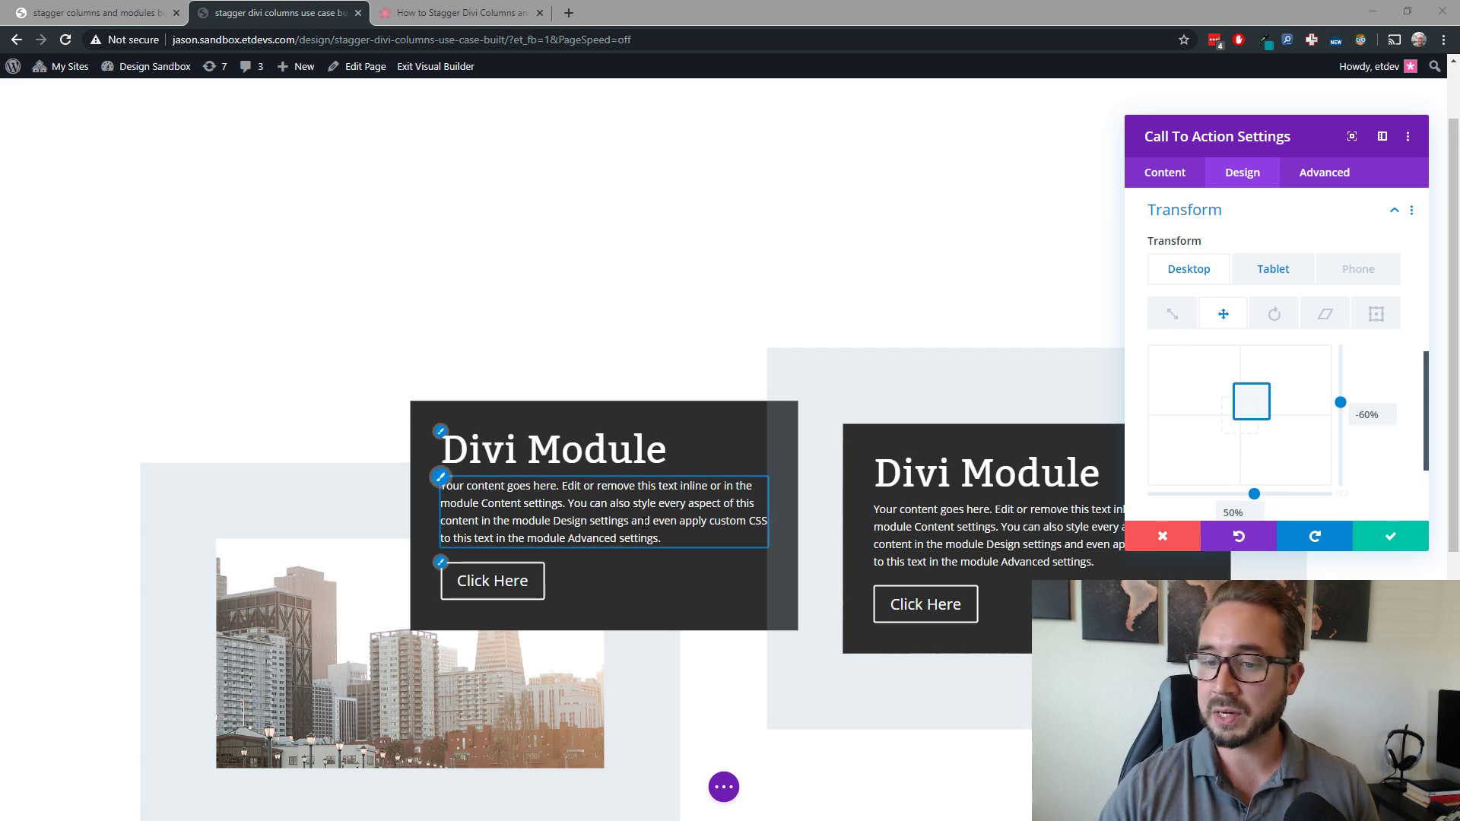
Give the module the solid lower-right offset box shadow, with its horizontal and vertical positions set to 0px.
scroll(793, 306, "down", 1)
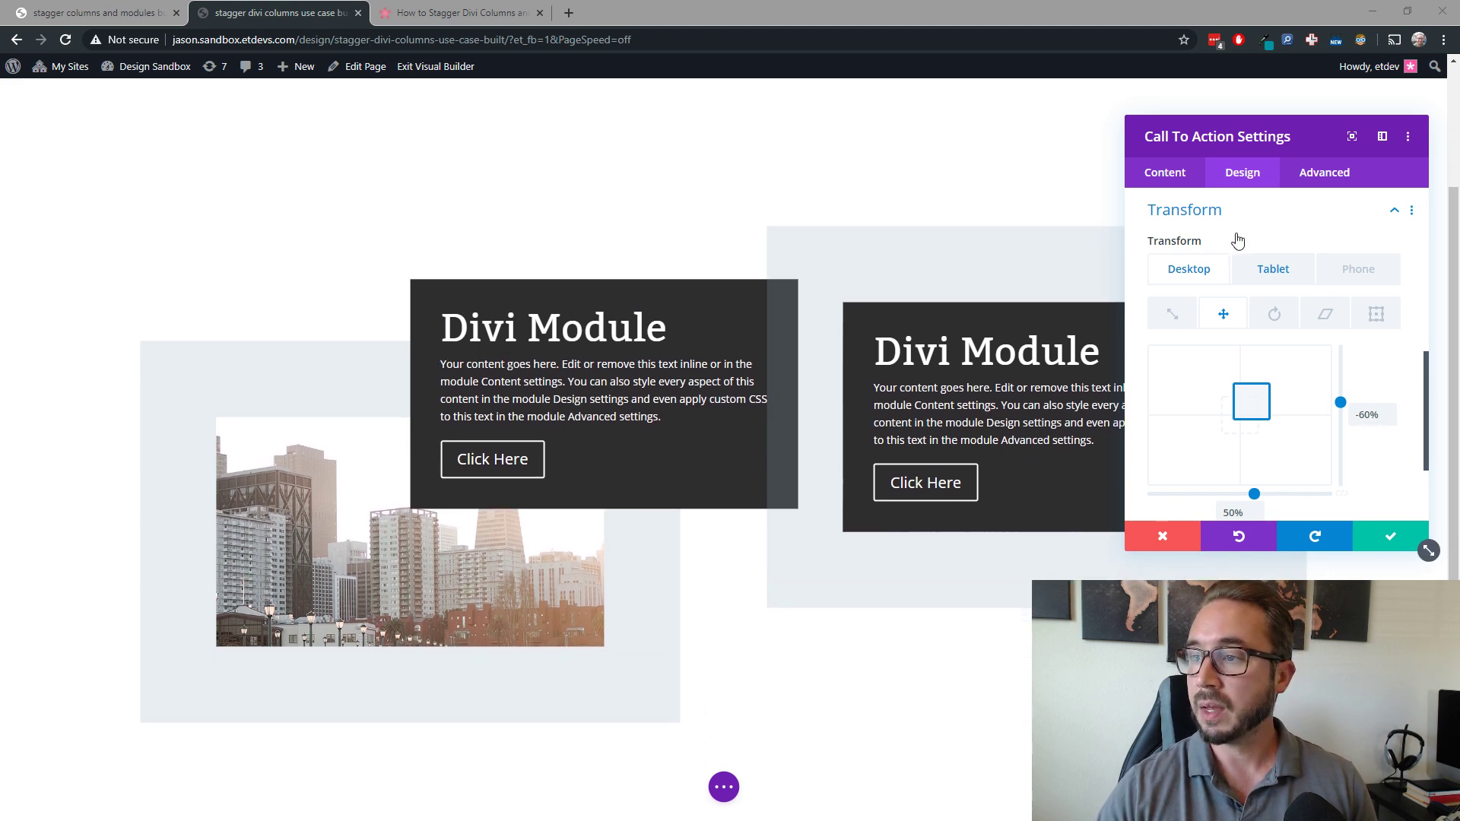
left_click(1258, 217)
left_click(1228, 295)
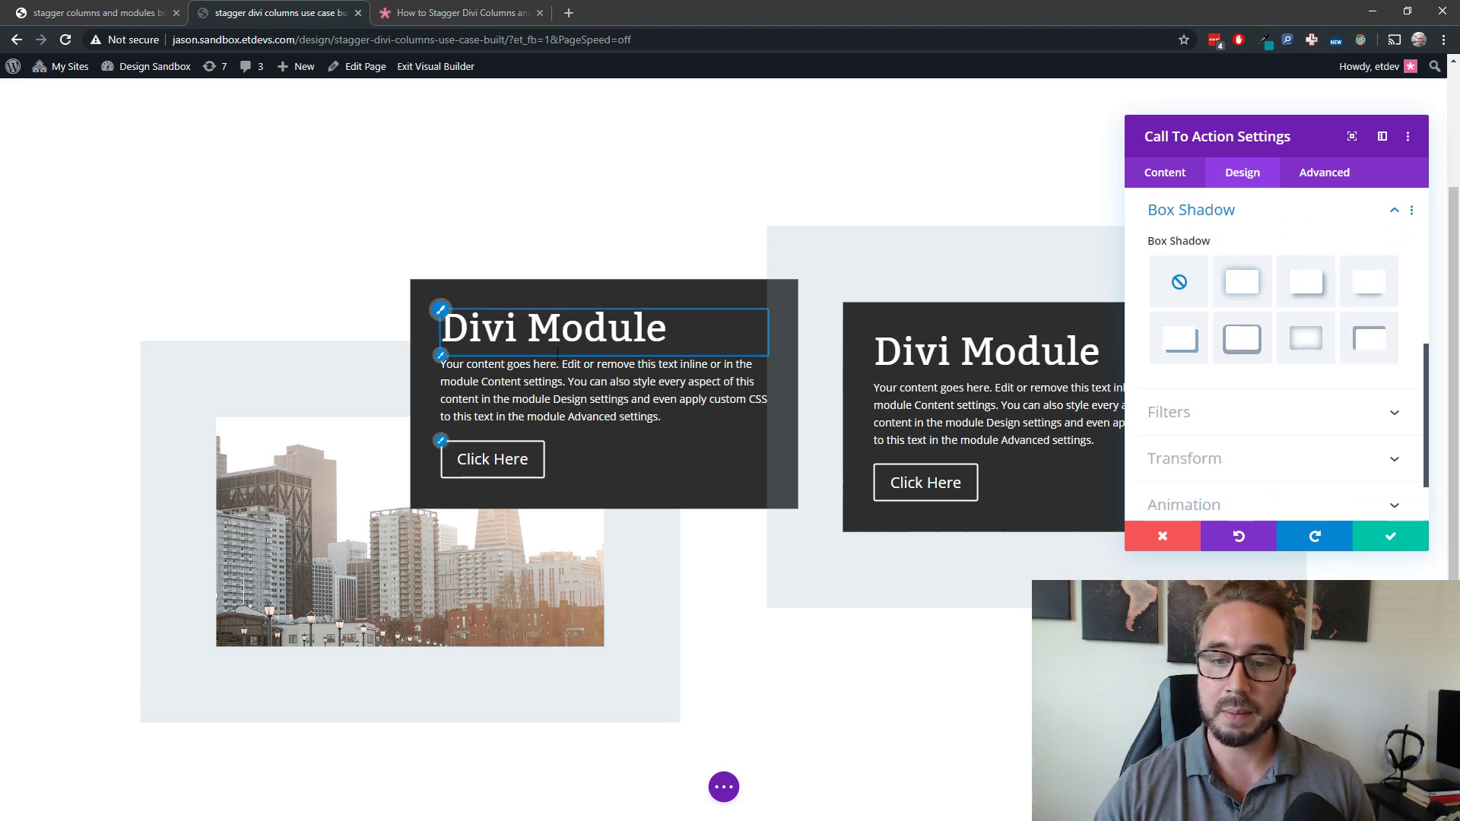
left_click(1175, 349)
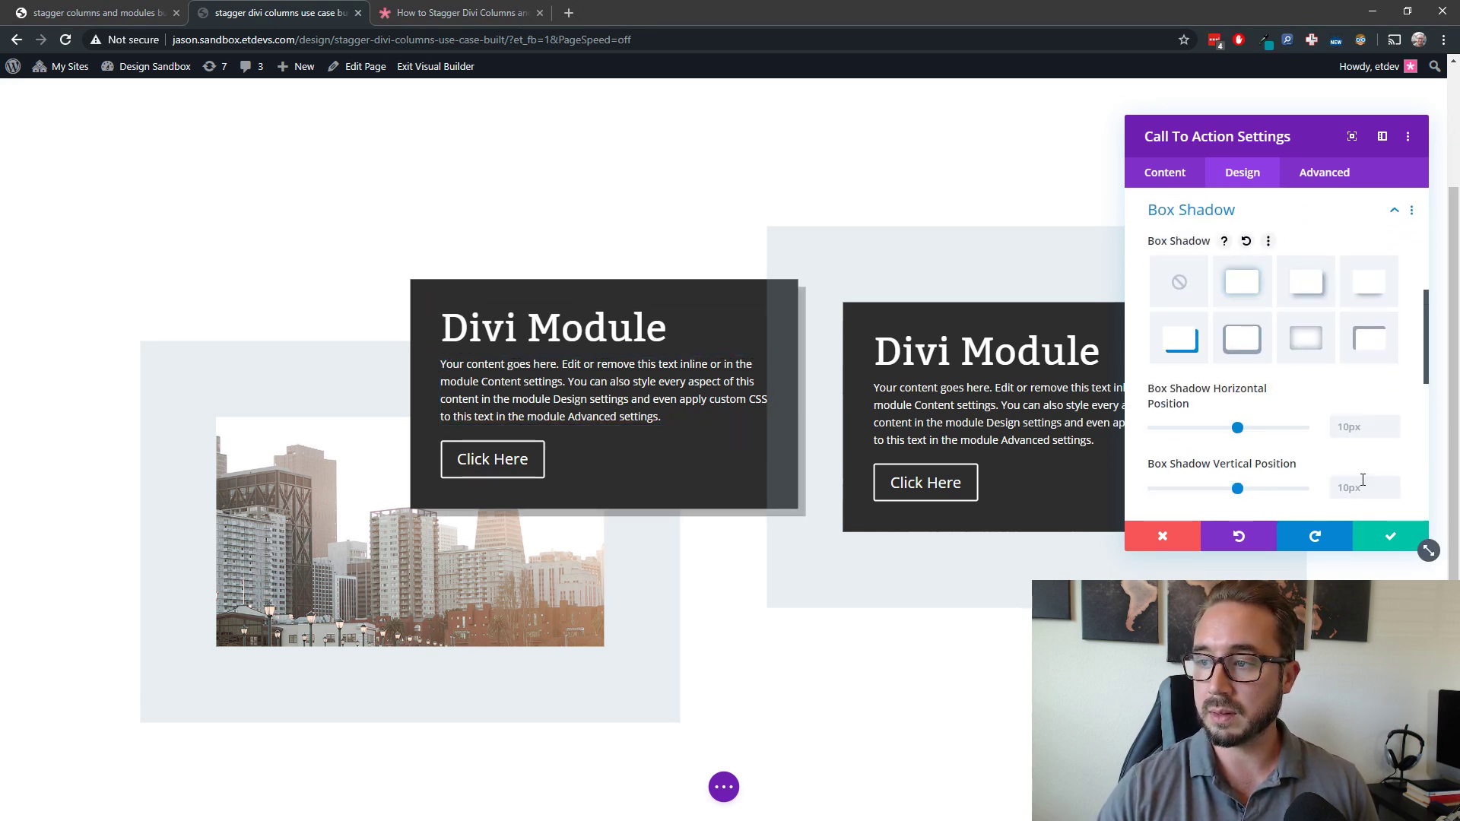
left_click(1338, 436)
type("0")
left_click(1354, 488)
type("0")
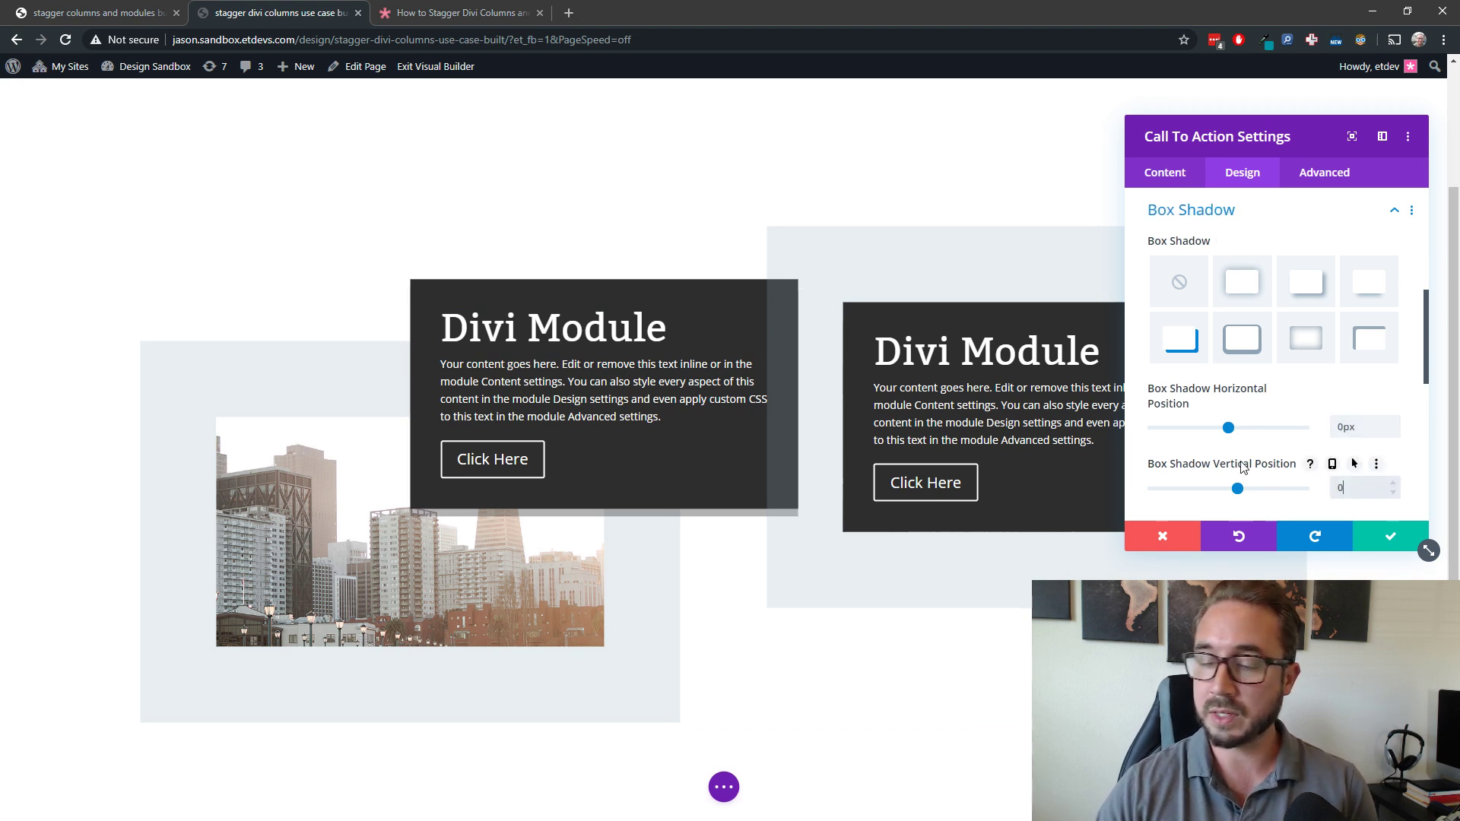
Set the module's shadow color to rgba(151,178,193,0.21) and the shadow spread strength to 100px, and save the module settings.
scroll(1152, 380, "down", 5)
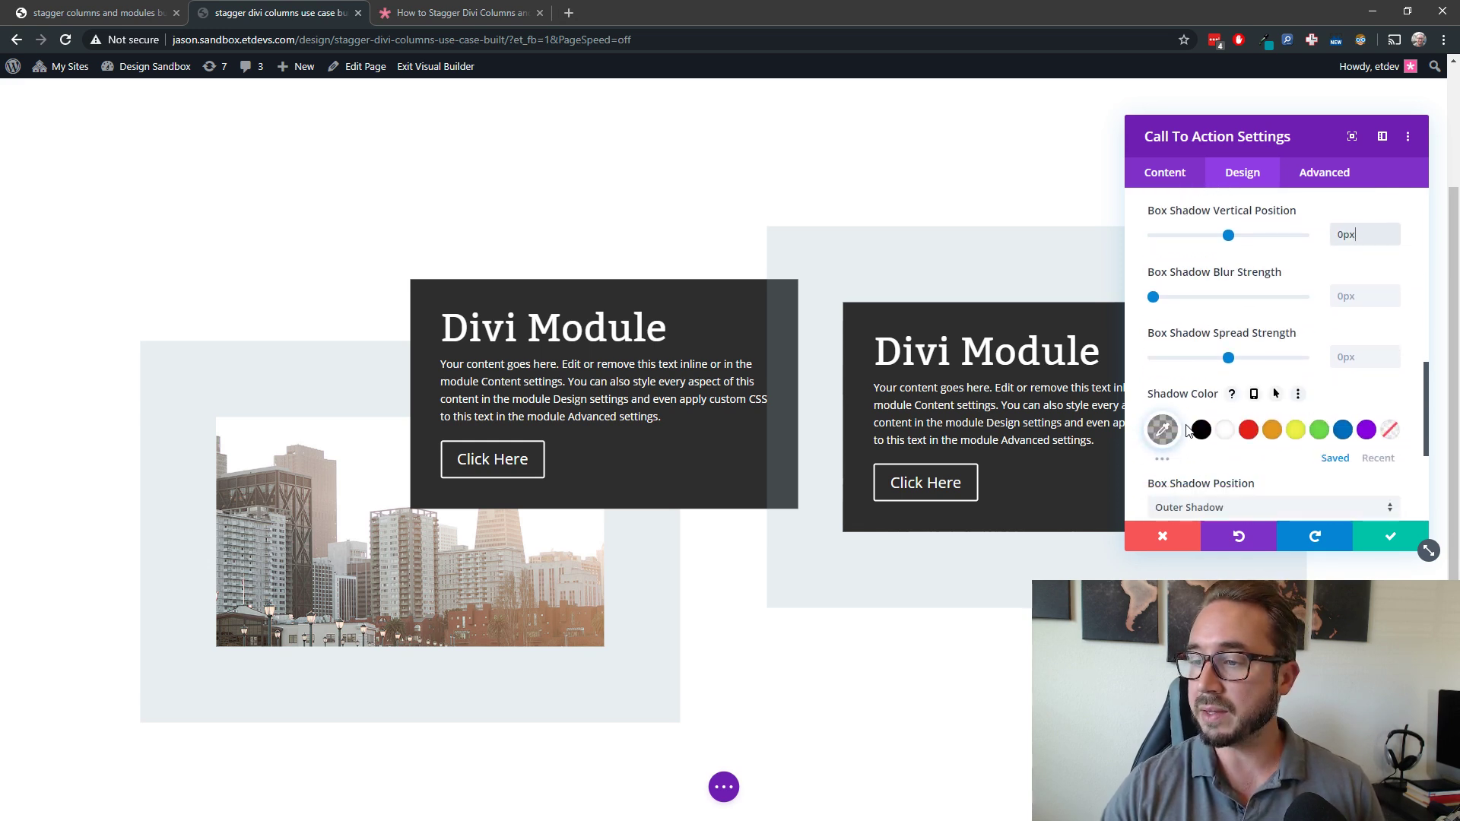
left_click(1160, 432)
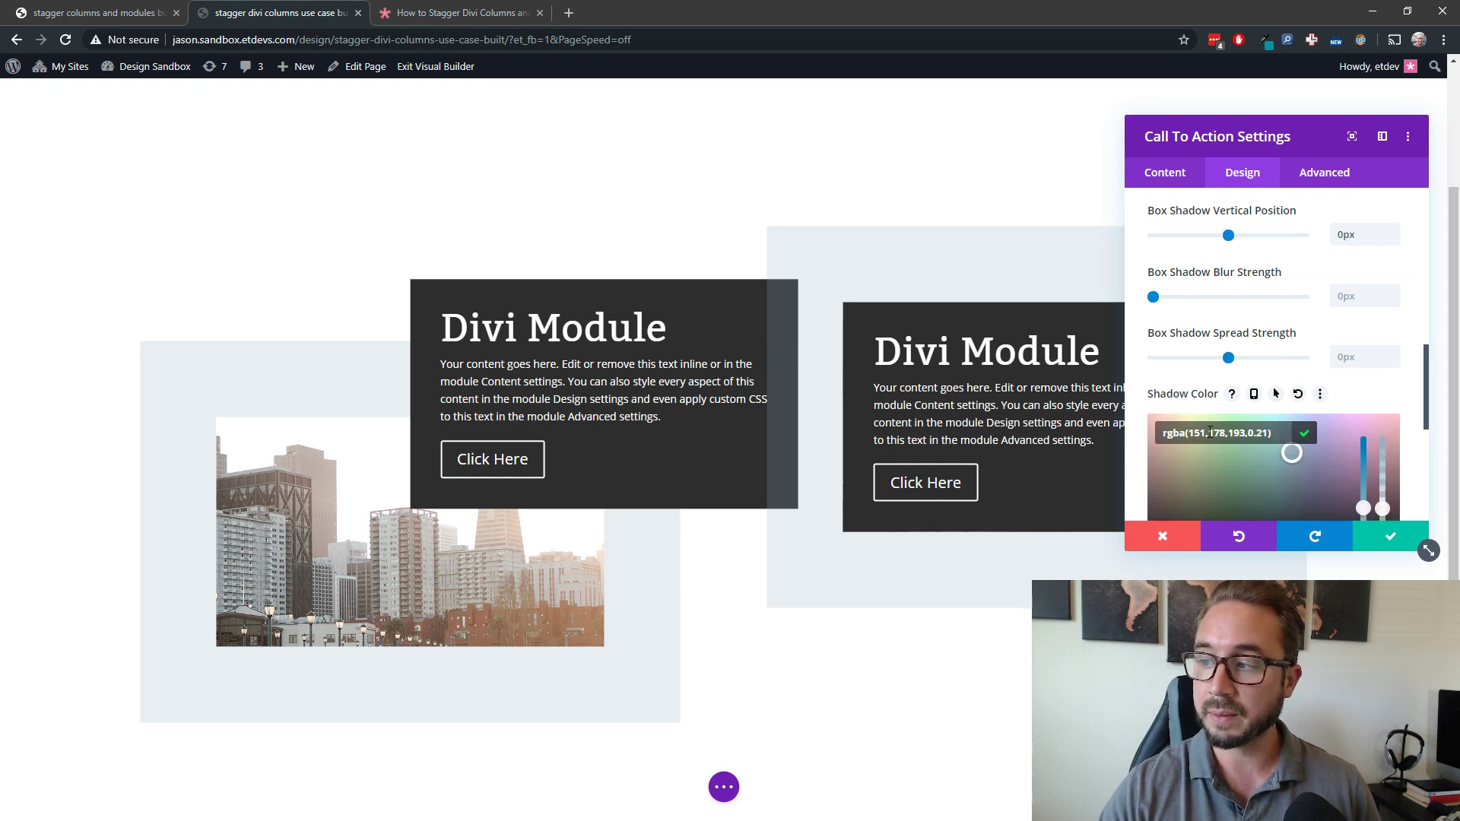
left_click(1300, 393)
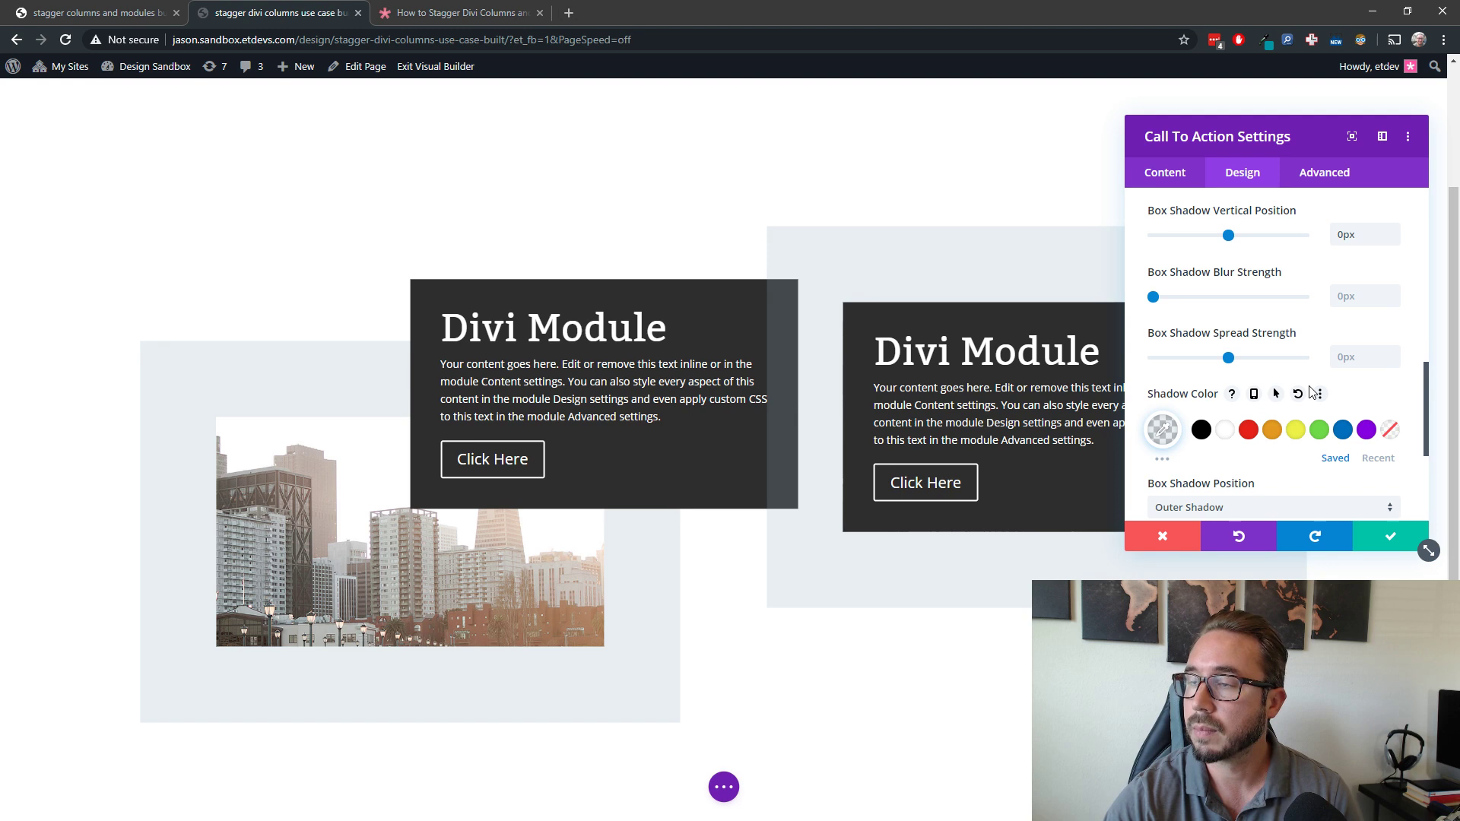
left_click(1370, 361)
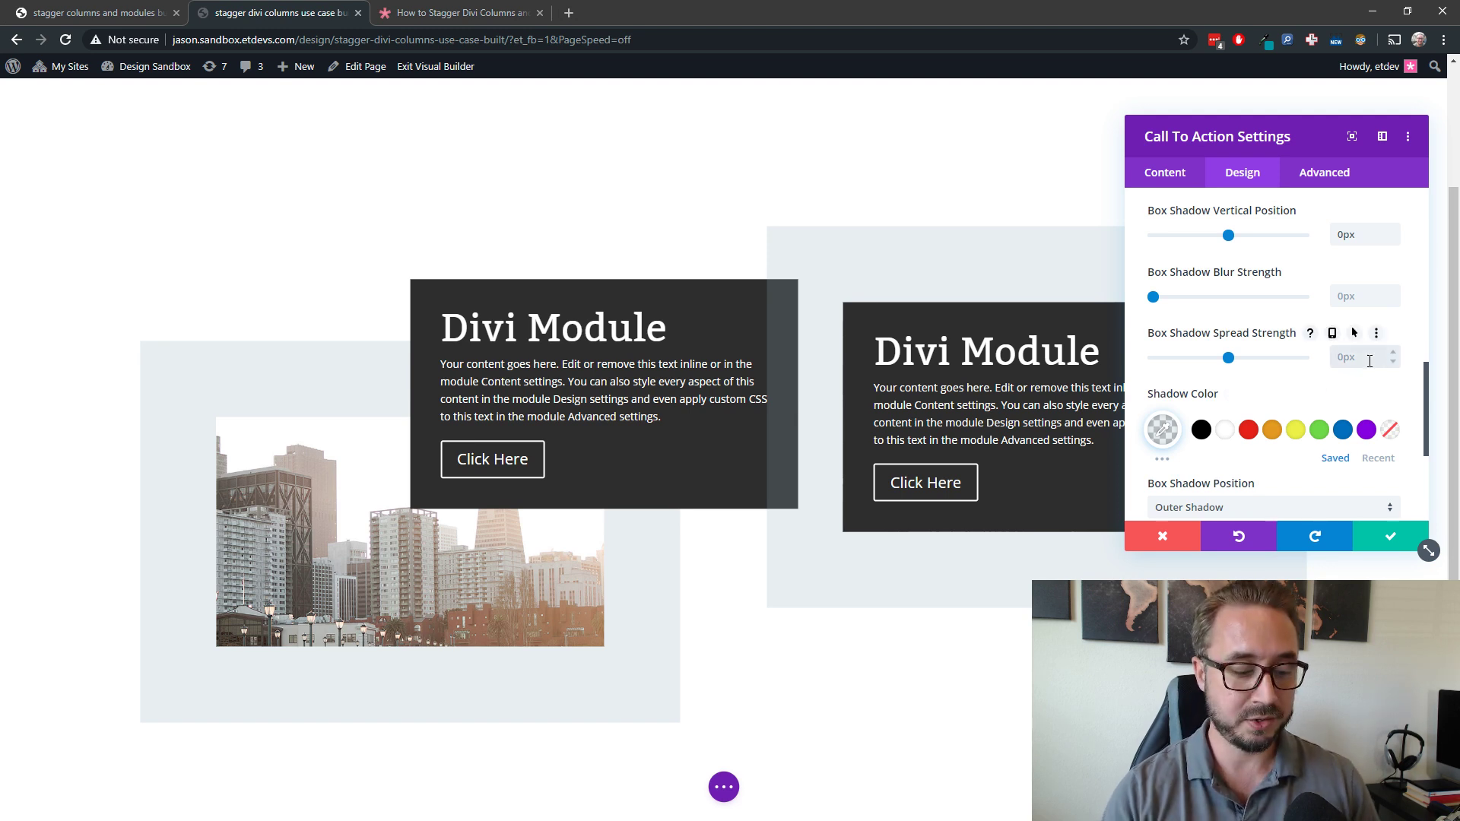
type("100px")
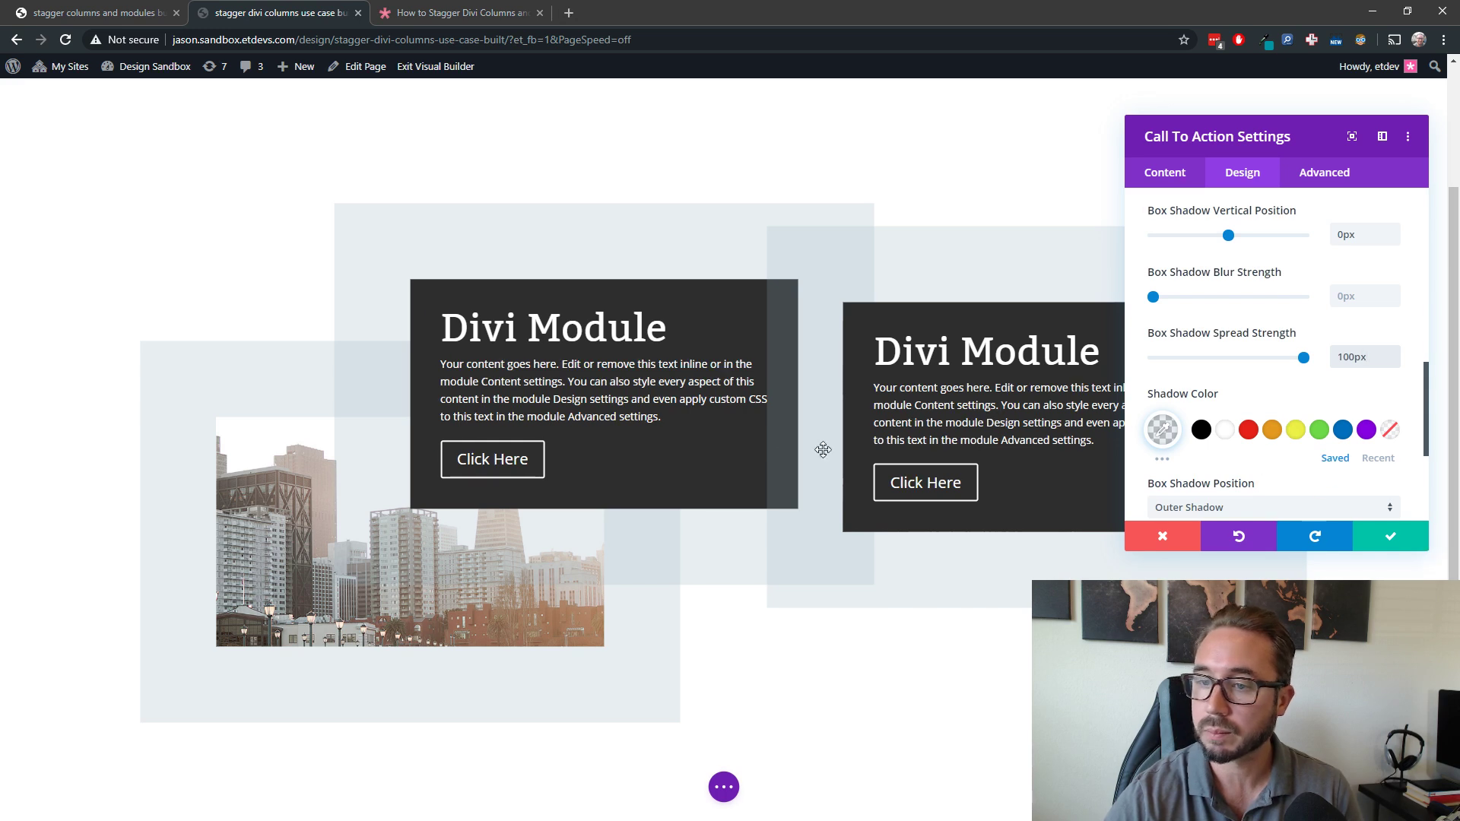
left_click(1383, 535)
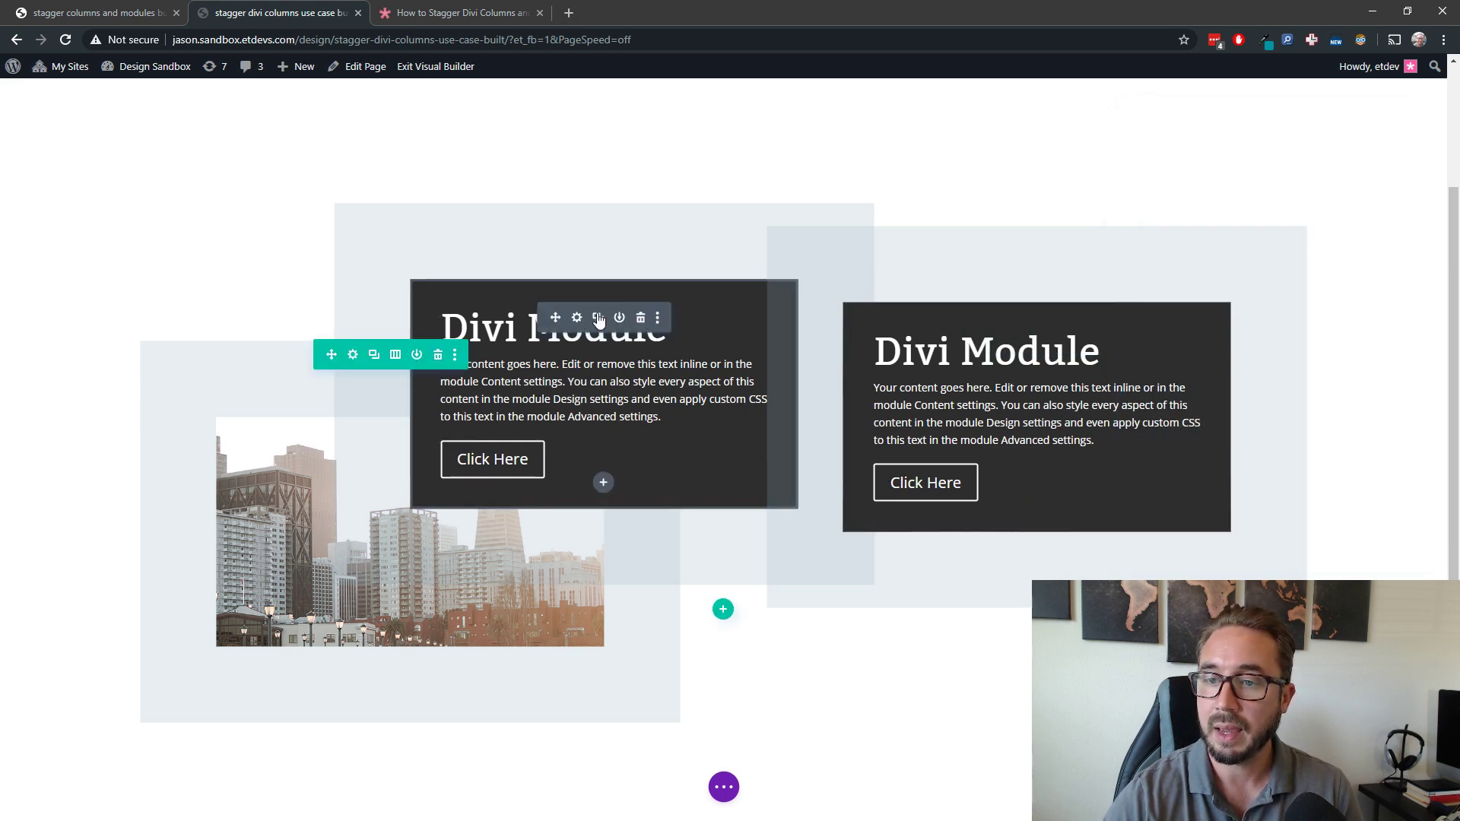
Copy the box shadow styles of the first column's Call To Action module and save its settings.
left_click(577, 318)
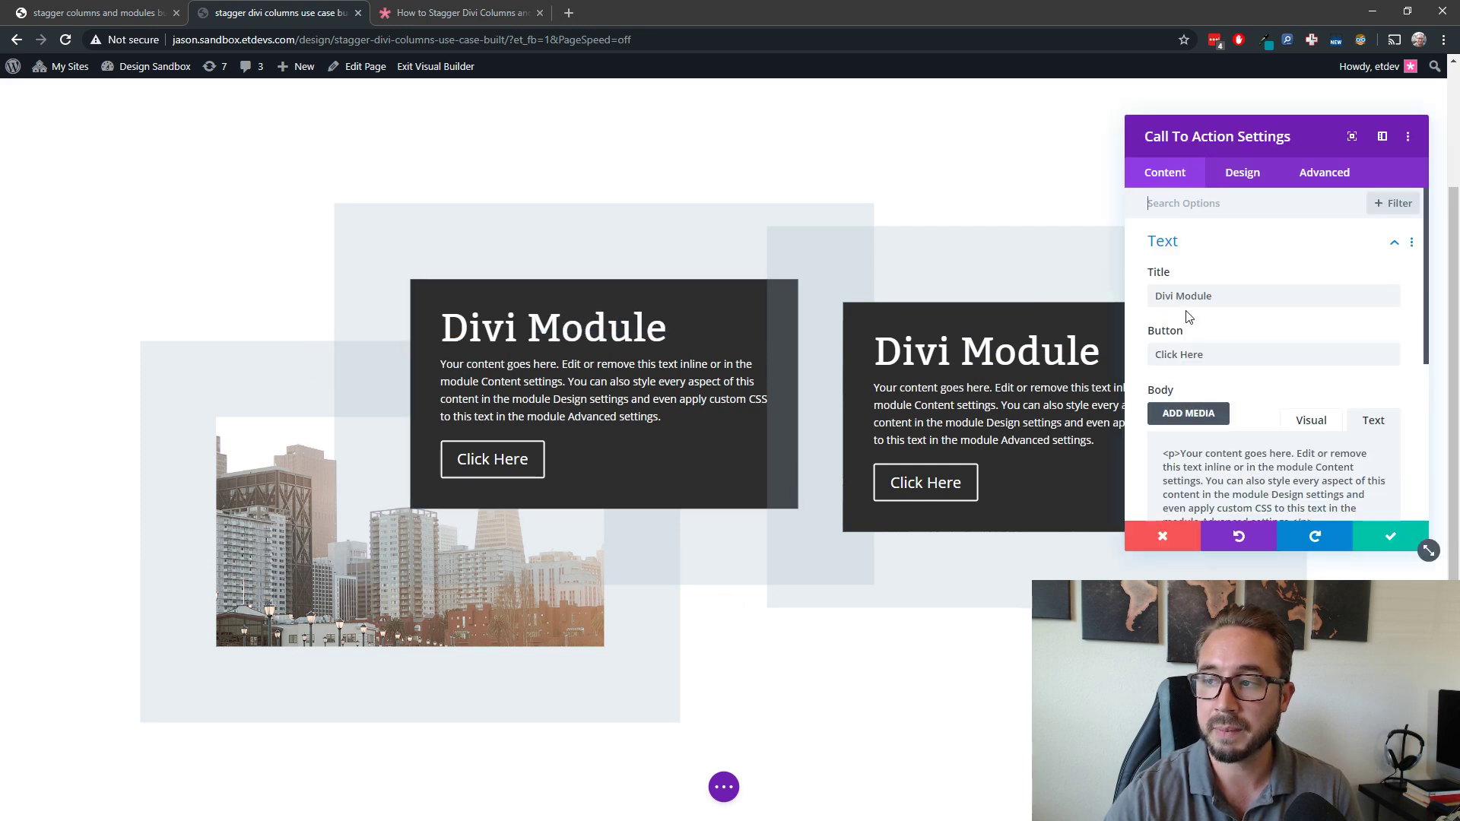
left_click(1262, 174)
scroll(1290, 365, "down", 3)
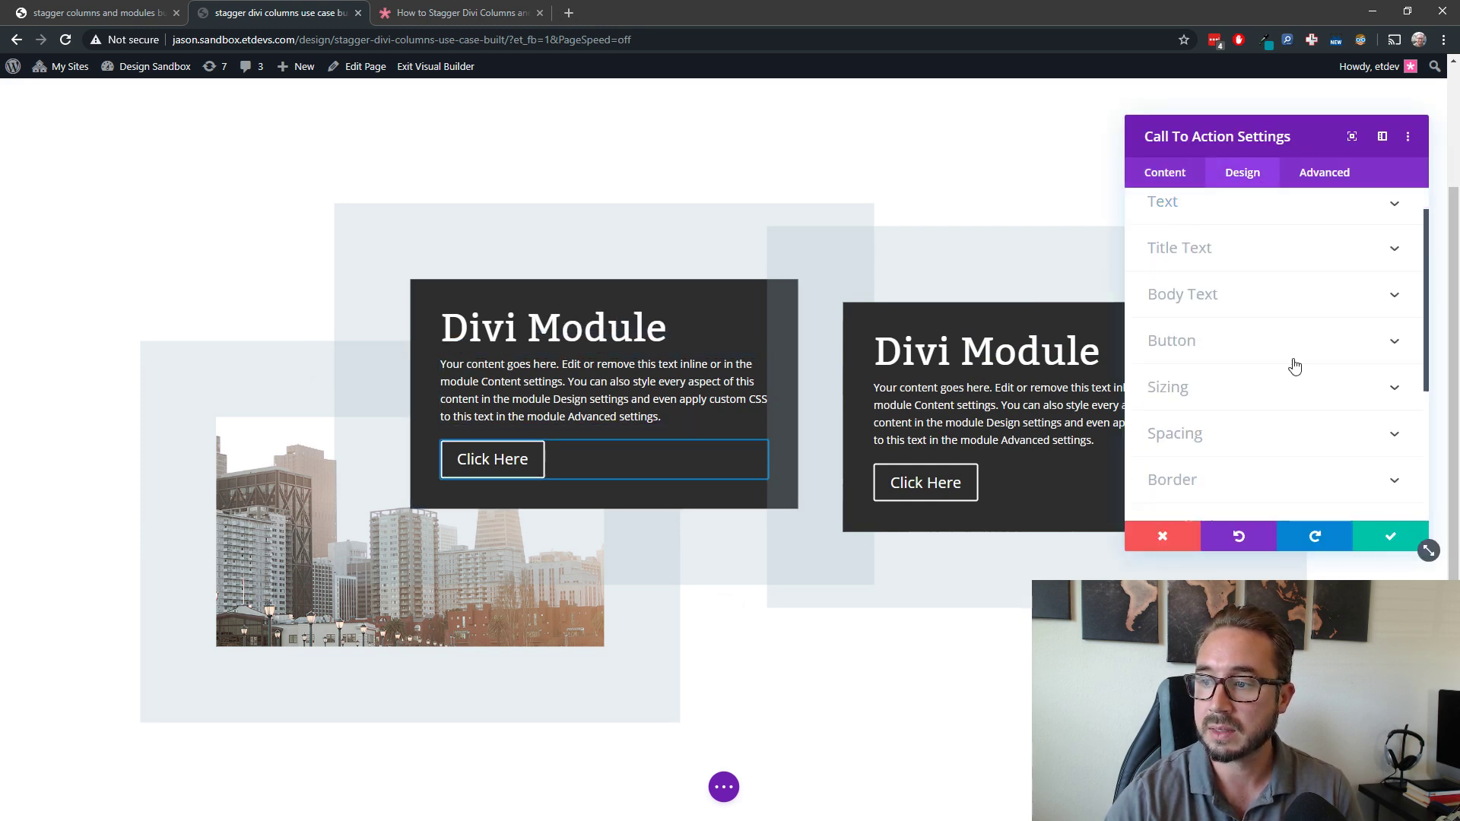
right_click(1219, 371)
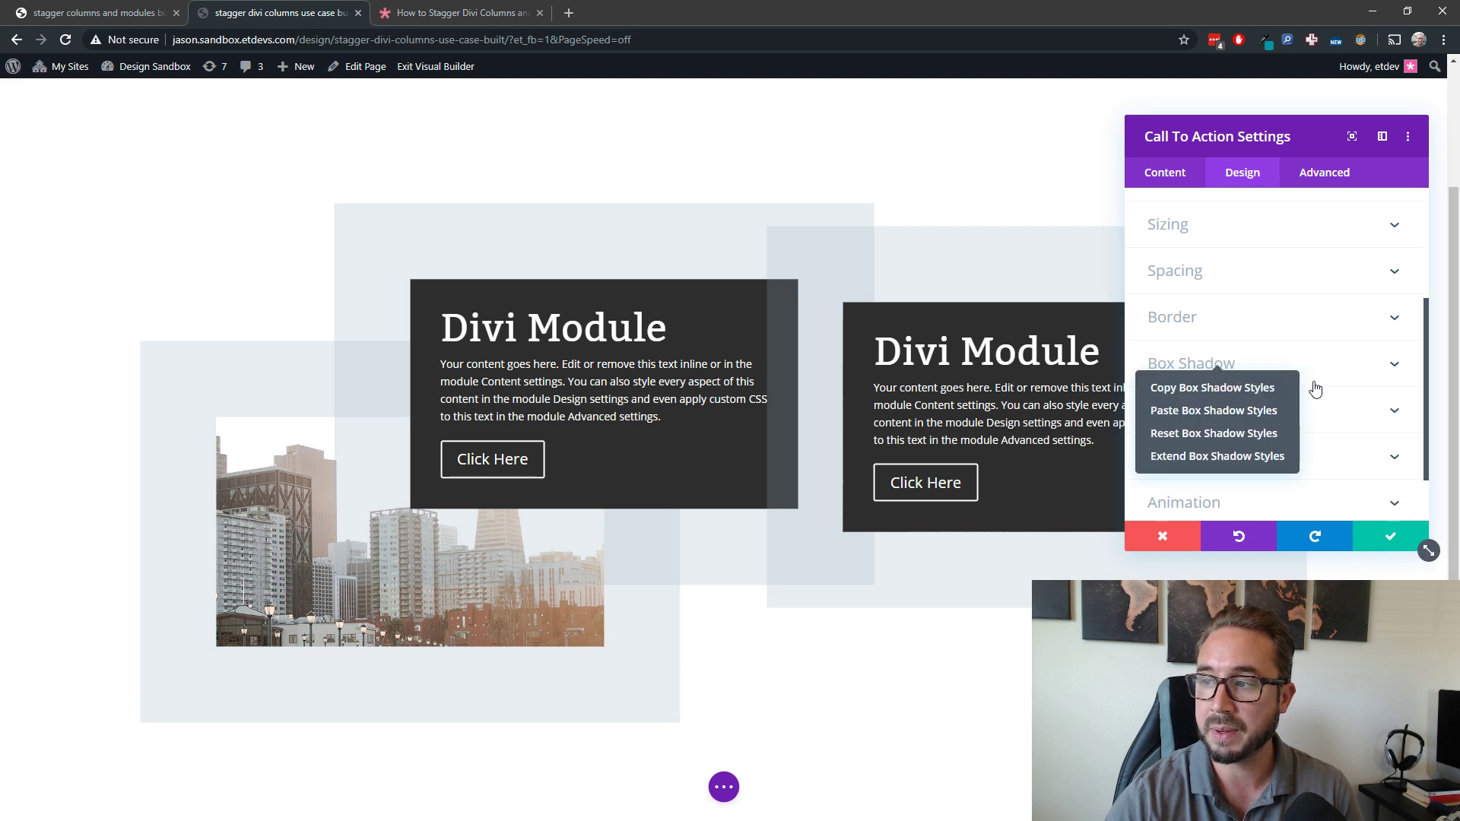
left_click(1219, 389)
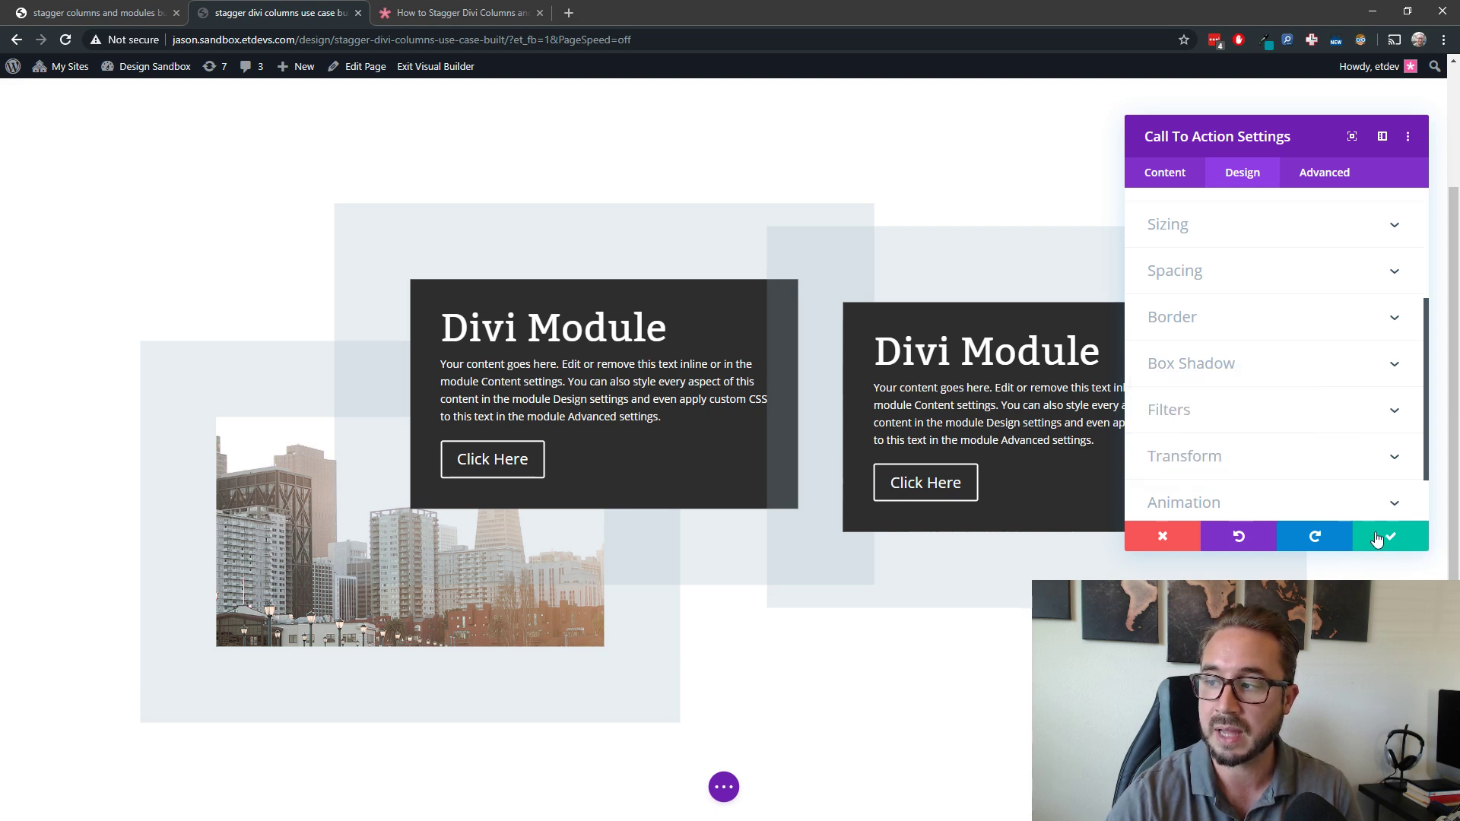
left_click(1376, 536)
Paste the copied box shadow styles onto the second column's Call To Action module.
left_click(1009, 341)
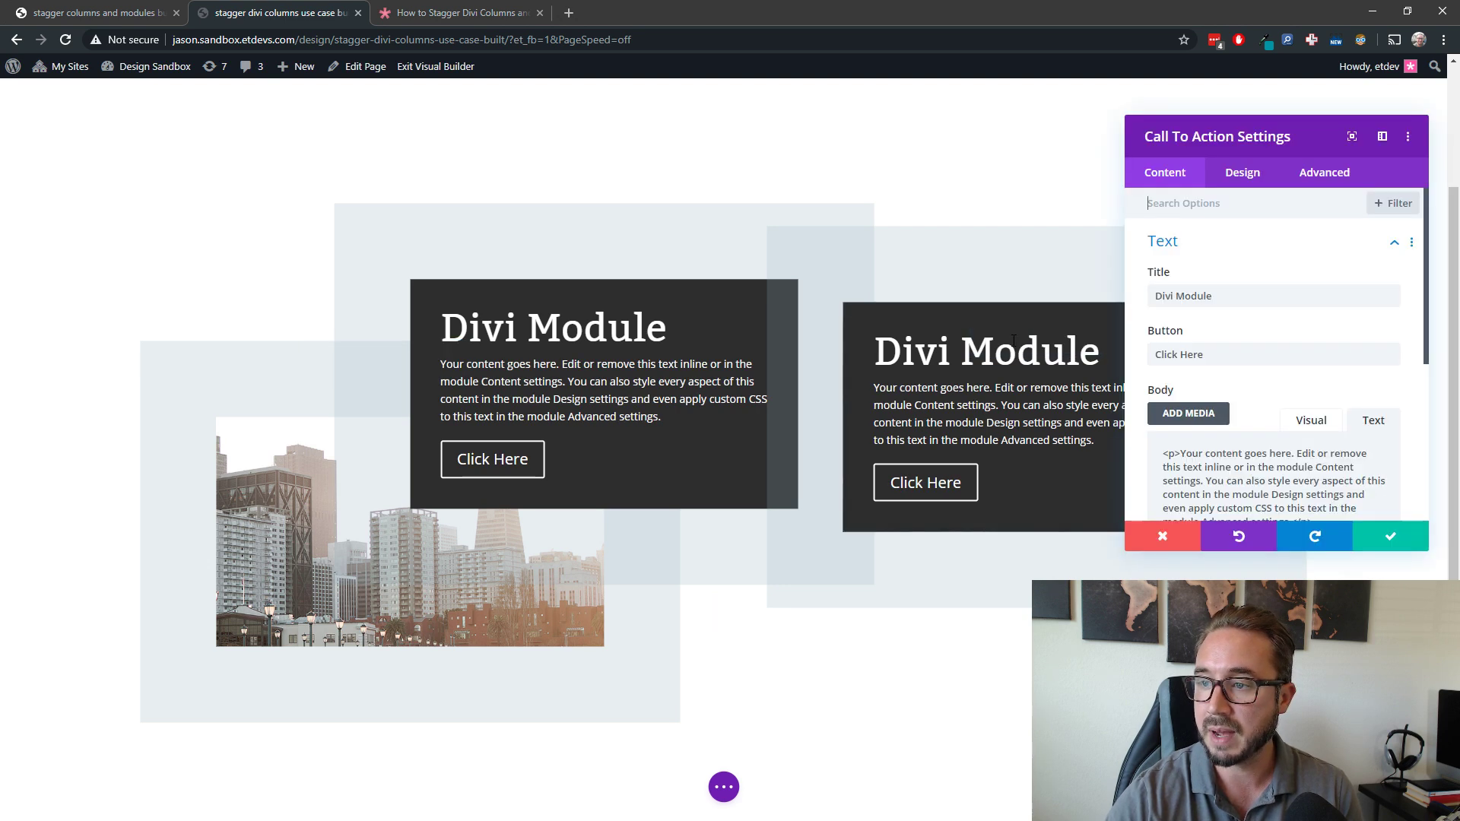
left_click(1241, 179)
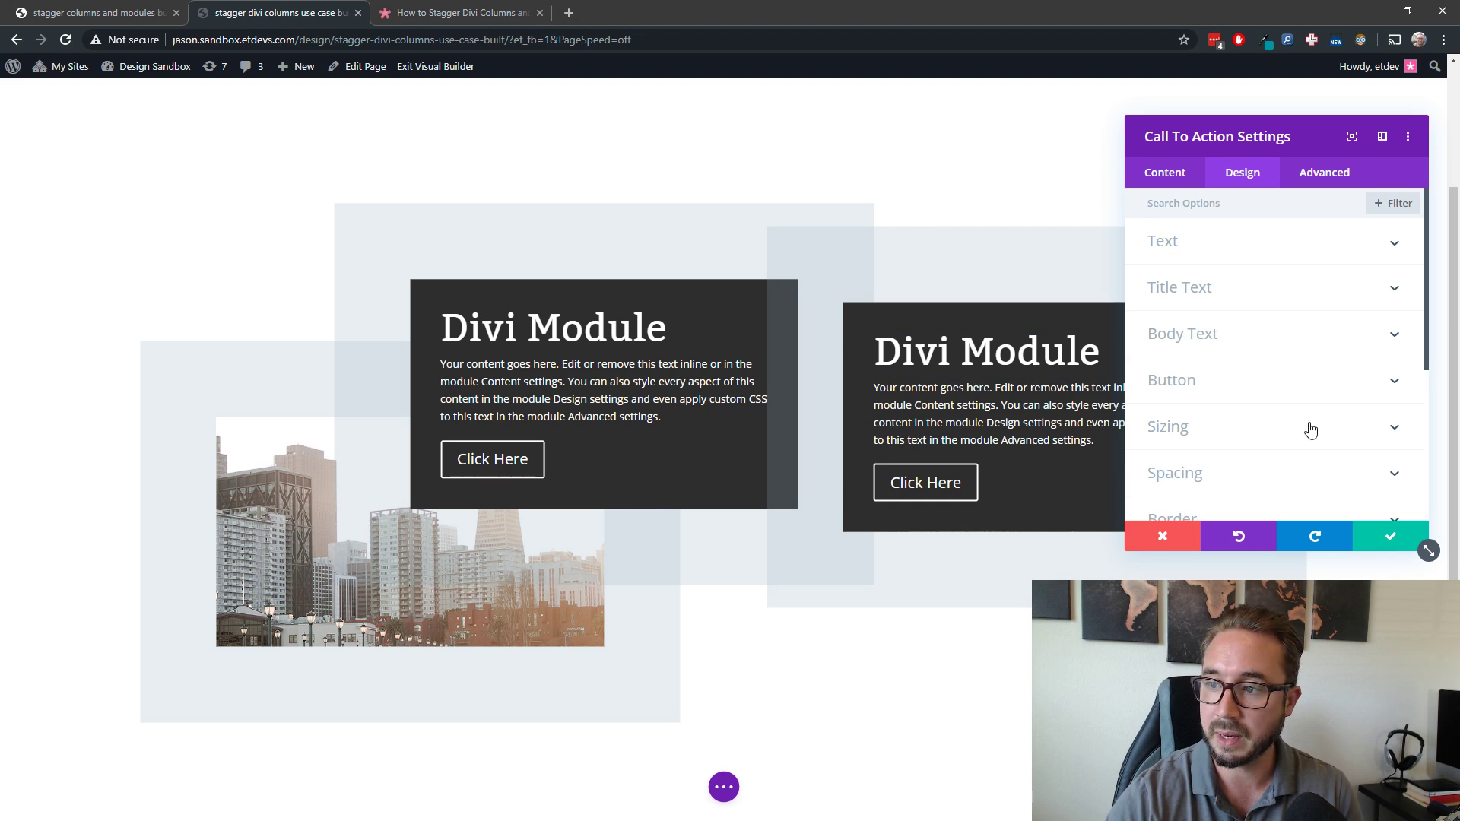
scroll(1275, 428, "down", 1)
scroll(1274, 428, "down", 1)
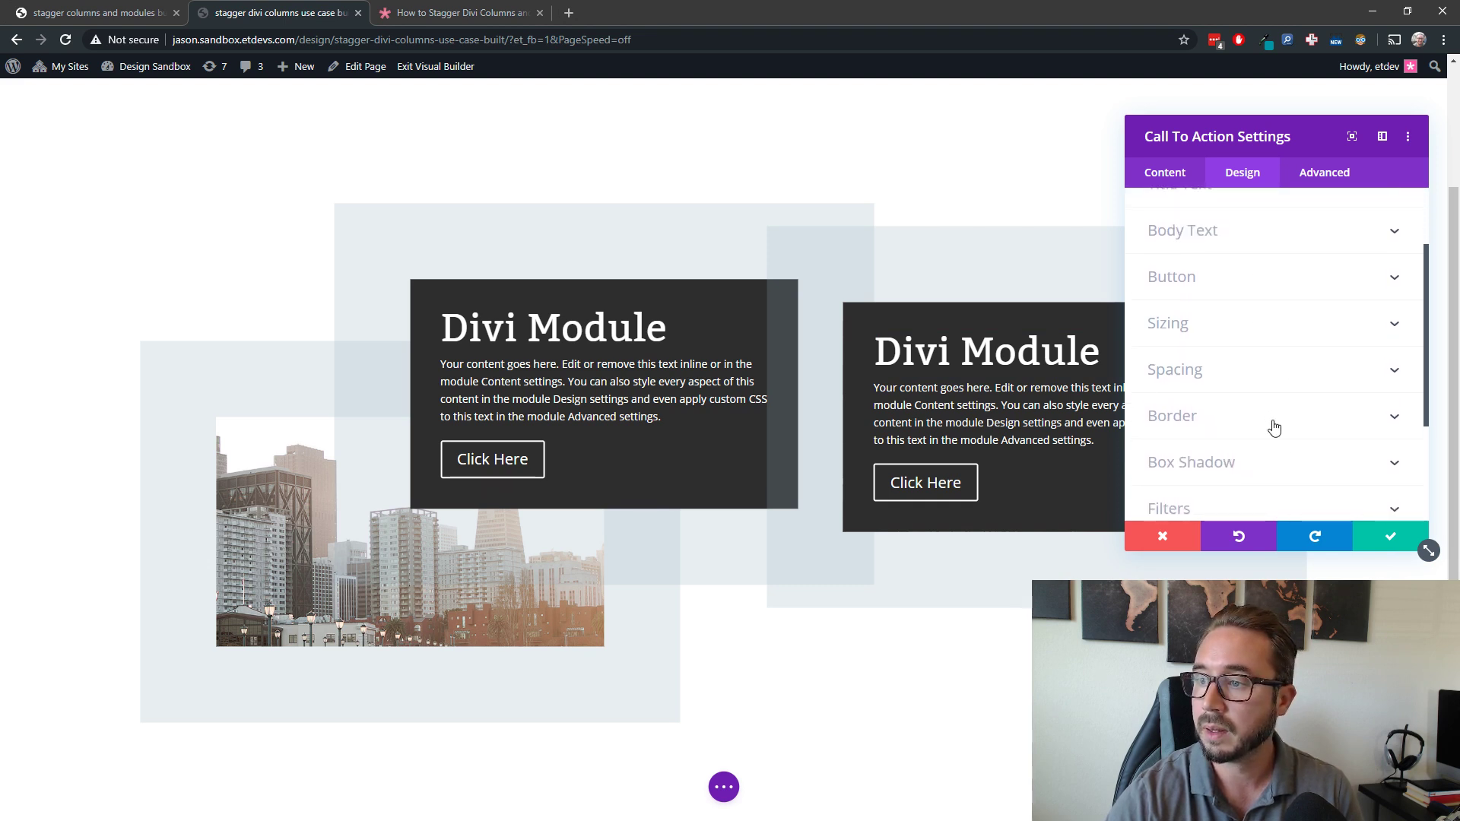
right_click(1261, 420)
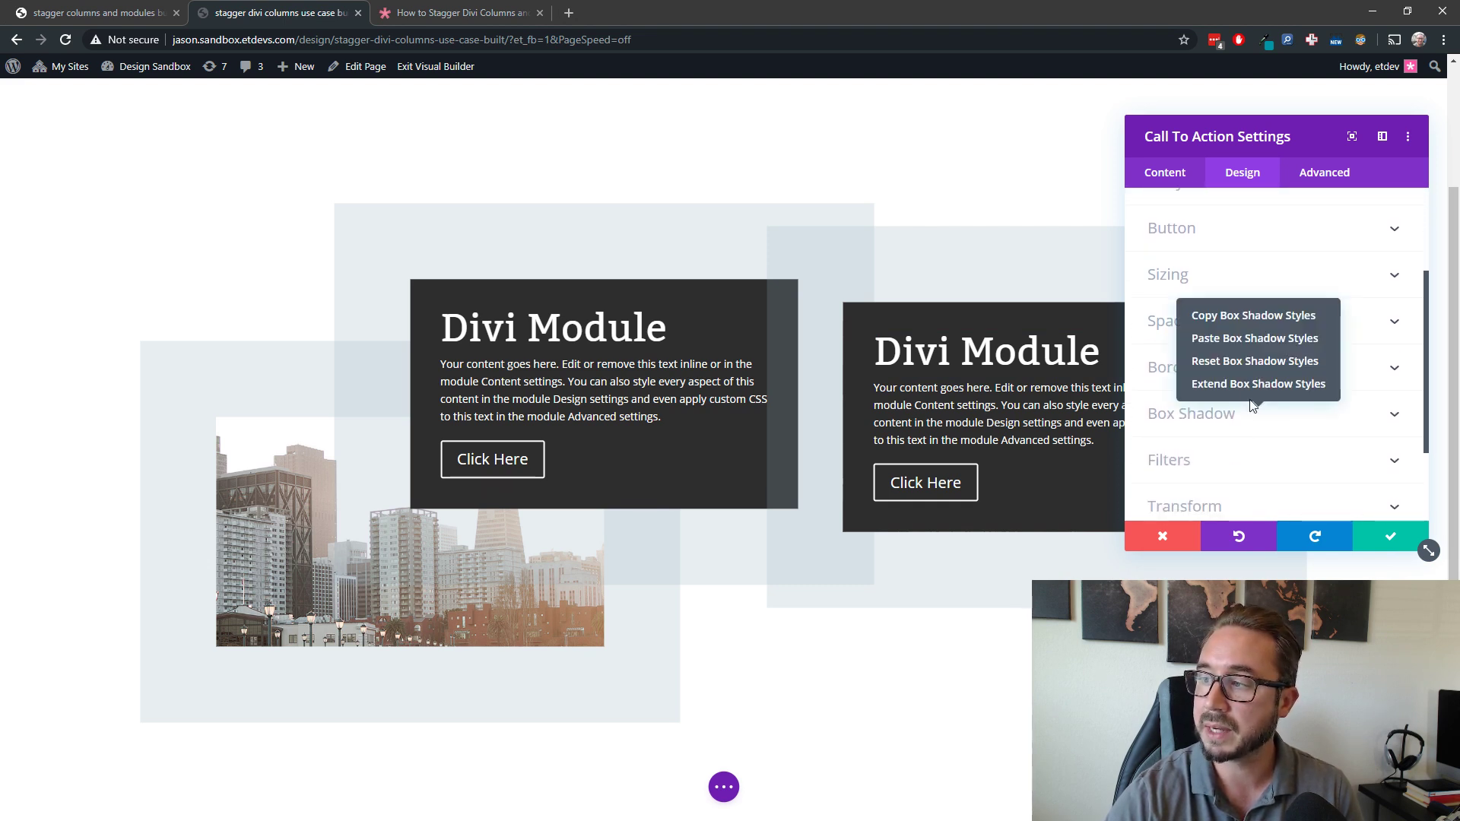
left_click(1240, 339)
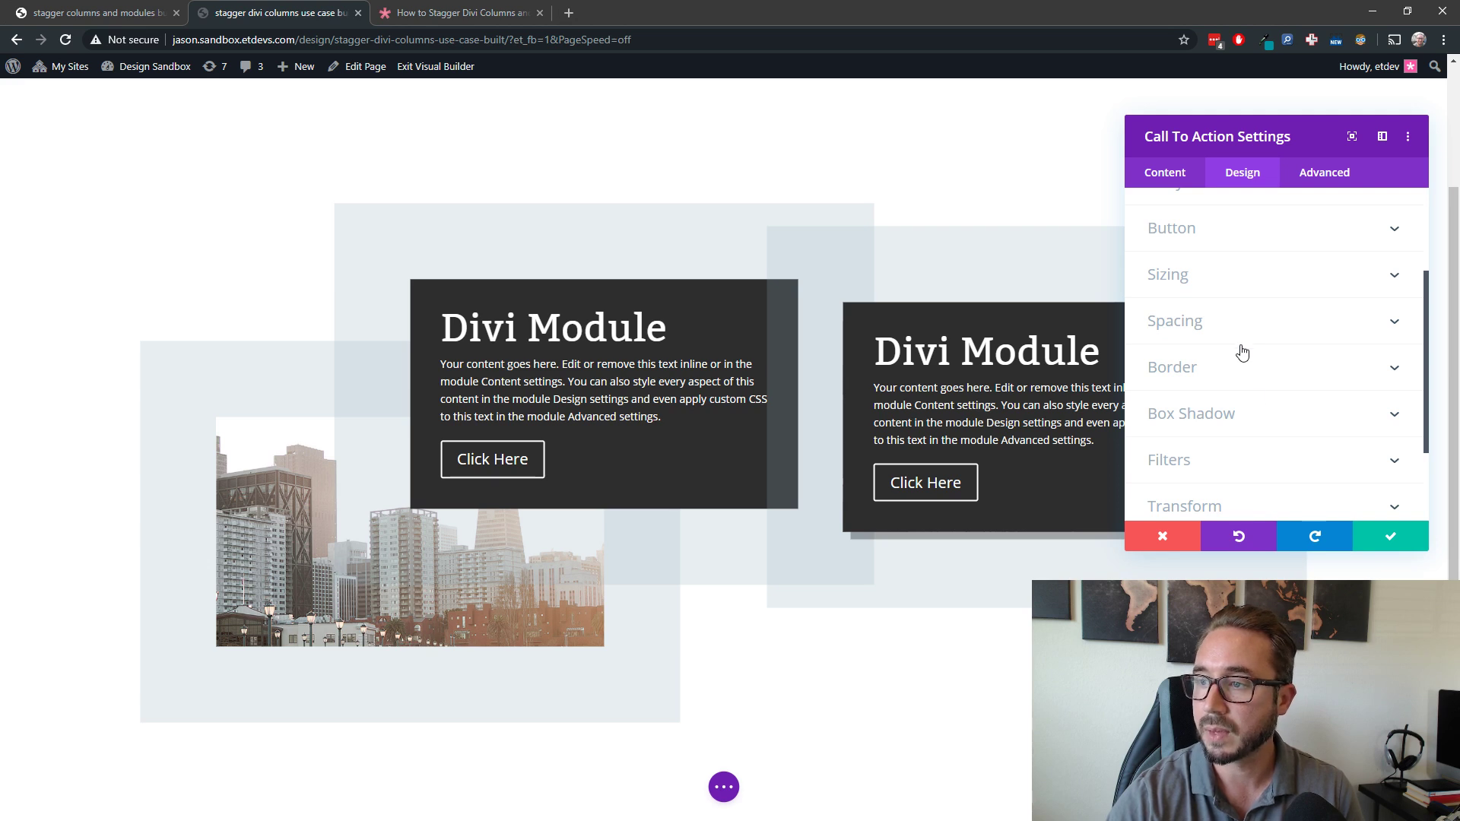
Set the horizontal and vertical box shadow positions of the second column's module to 0px.
left_click(1258, 428)
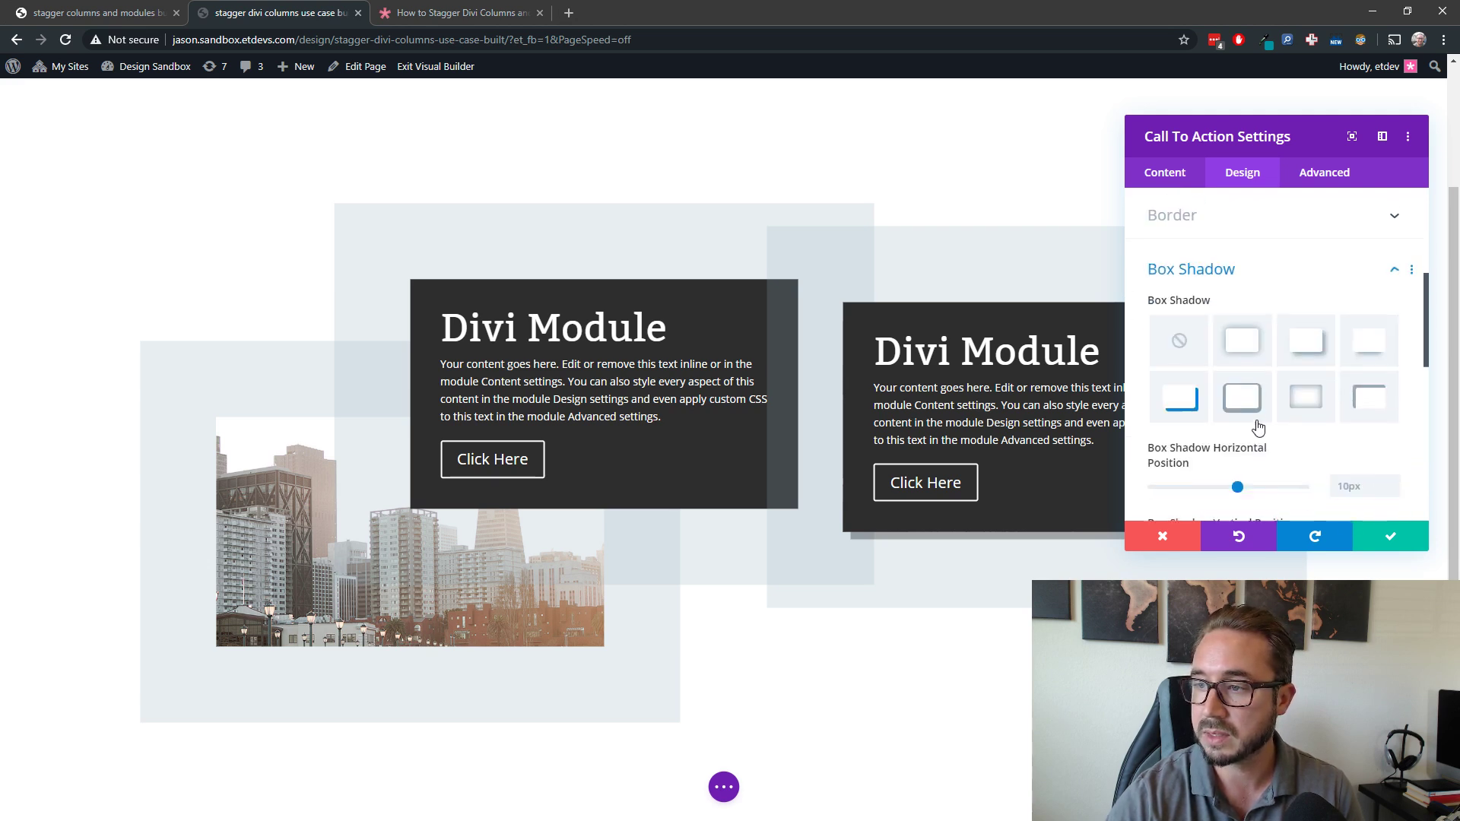
left_click(1342, 427)
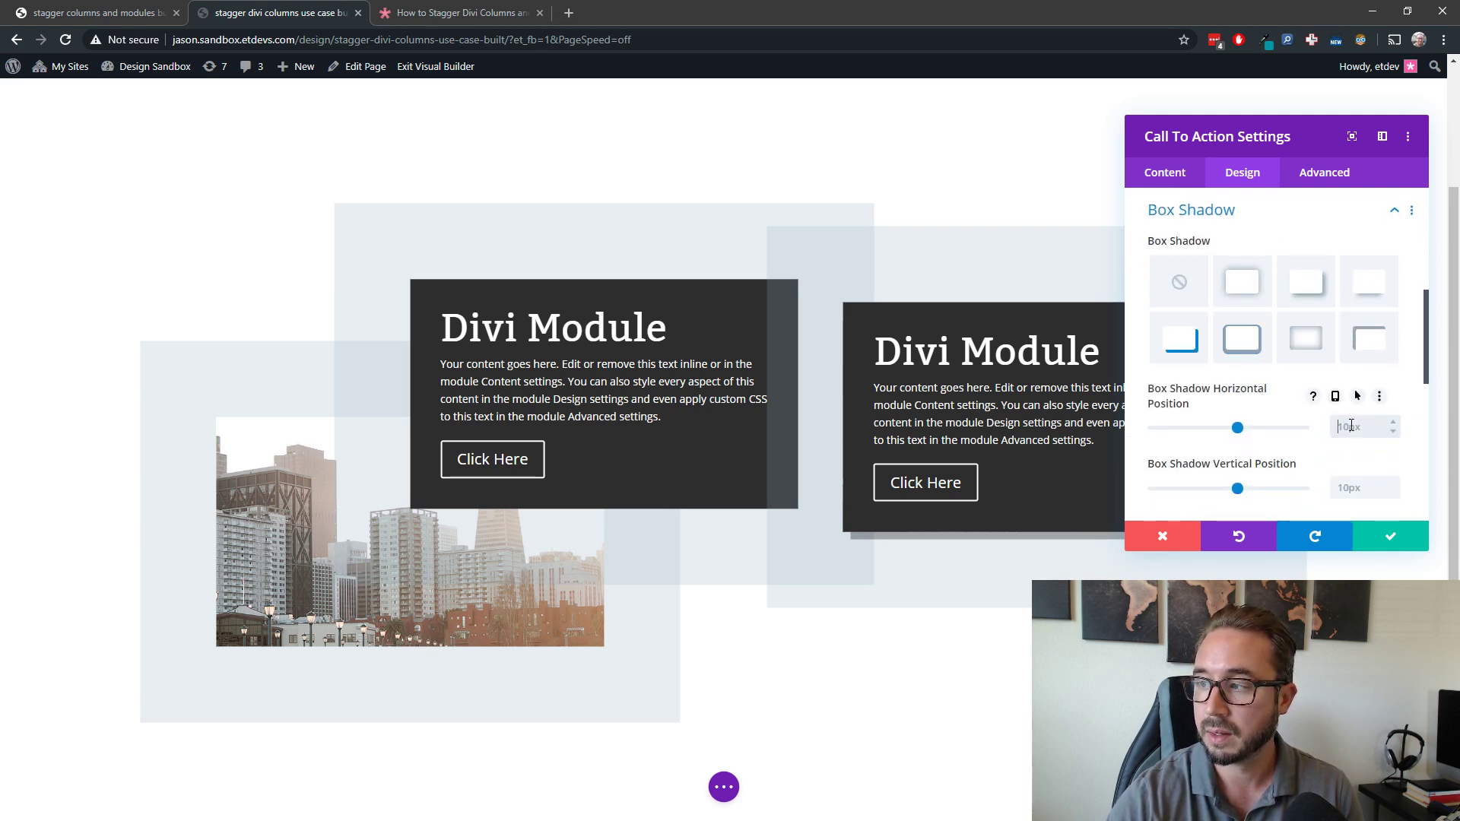
type("0")
left_click(1358, 484)
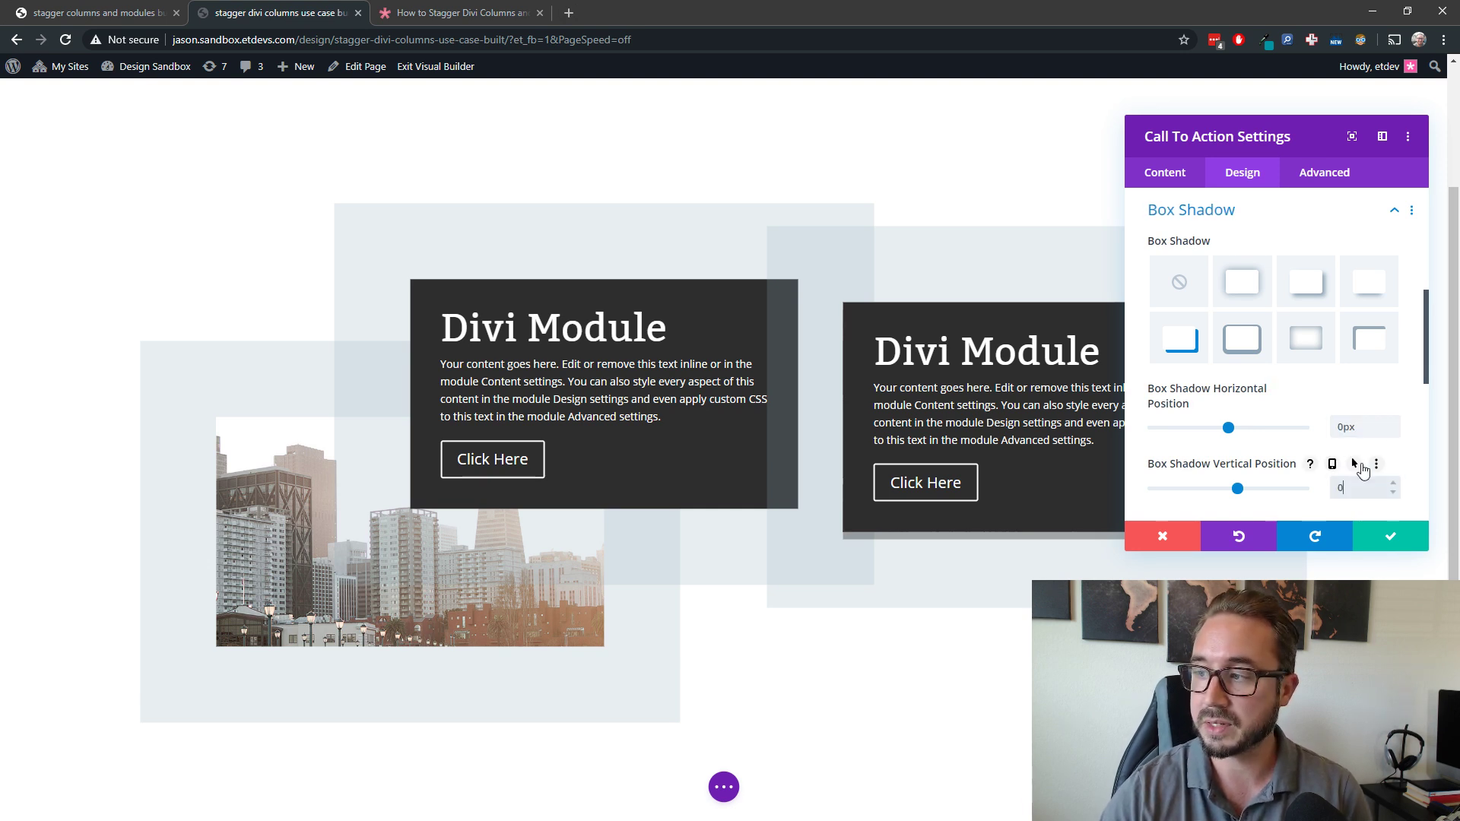
type("0")
Set the module's shadow spread strength to 100px and its shadow color to rgba(151,178,193,0.21).
scroll(1375, 376, "down", 3)
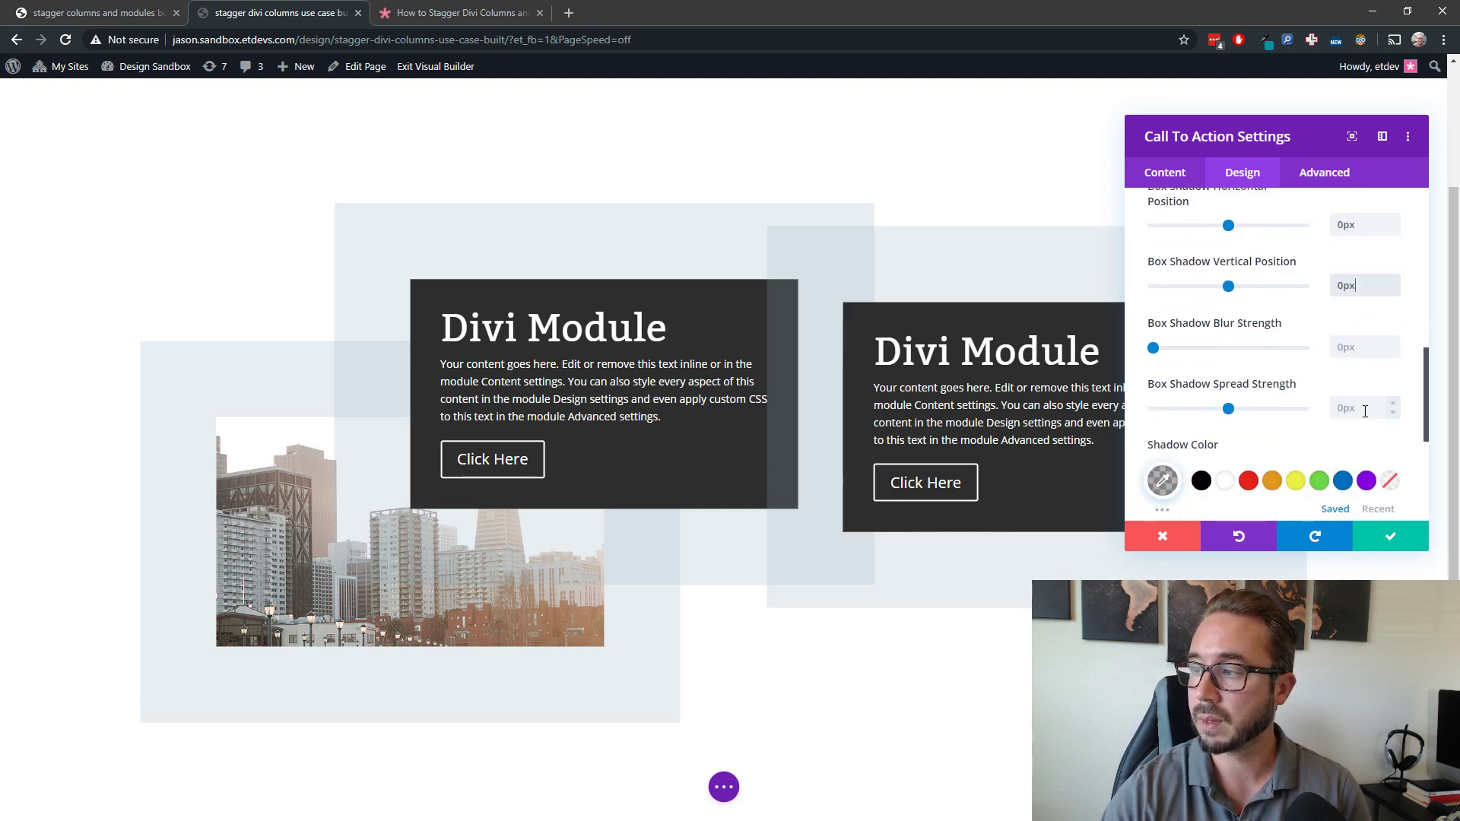
left_click(1365, 410)
type("100")
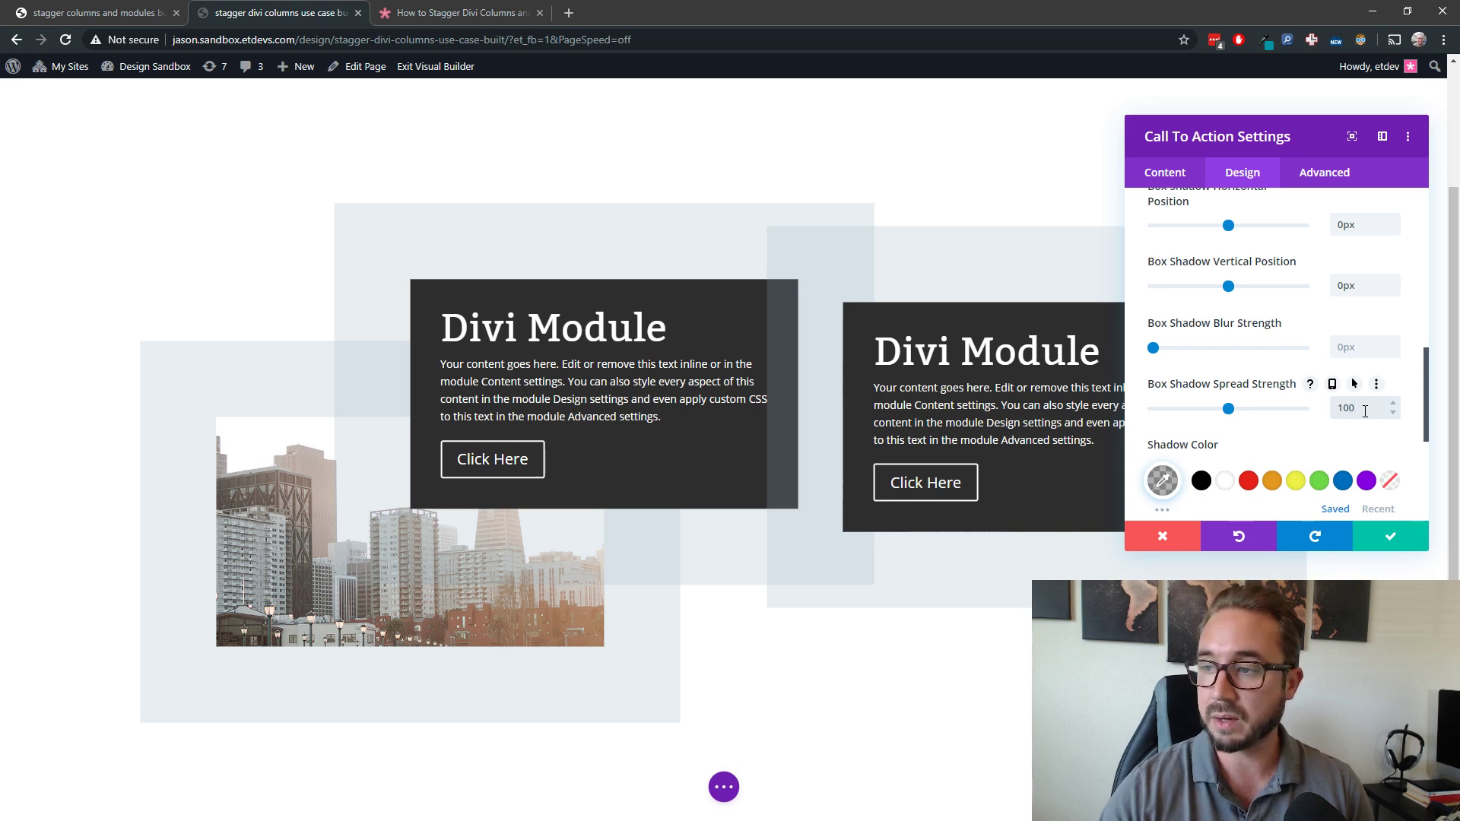
left_click(1175, 479)
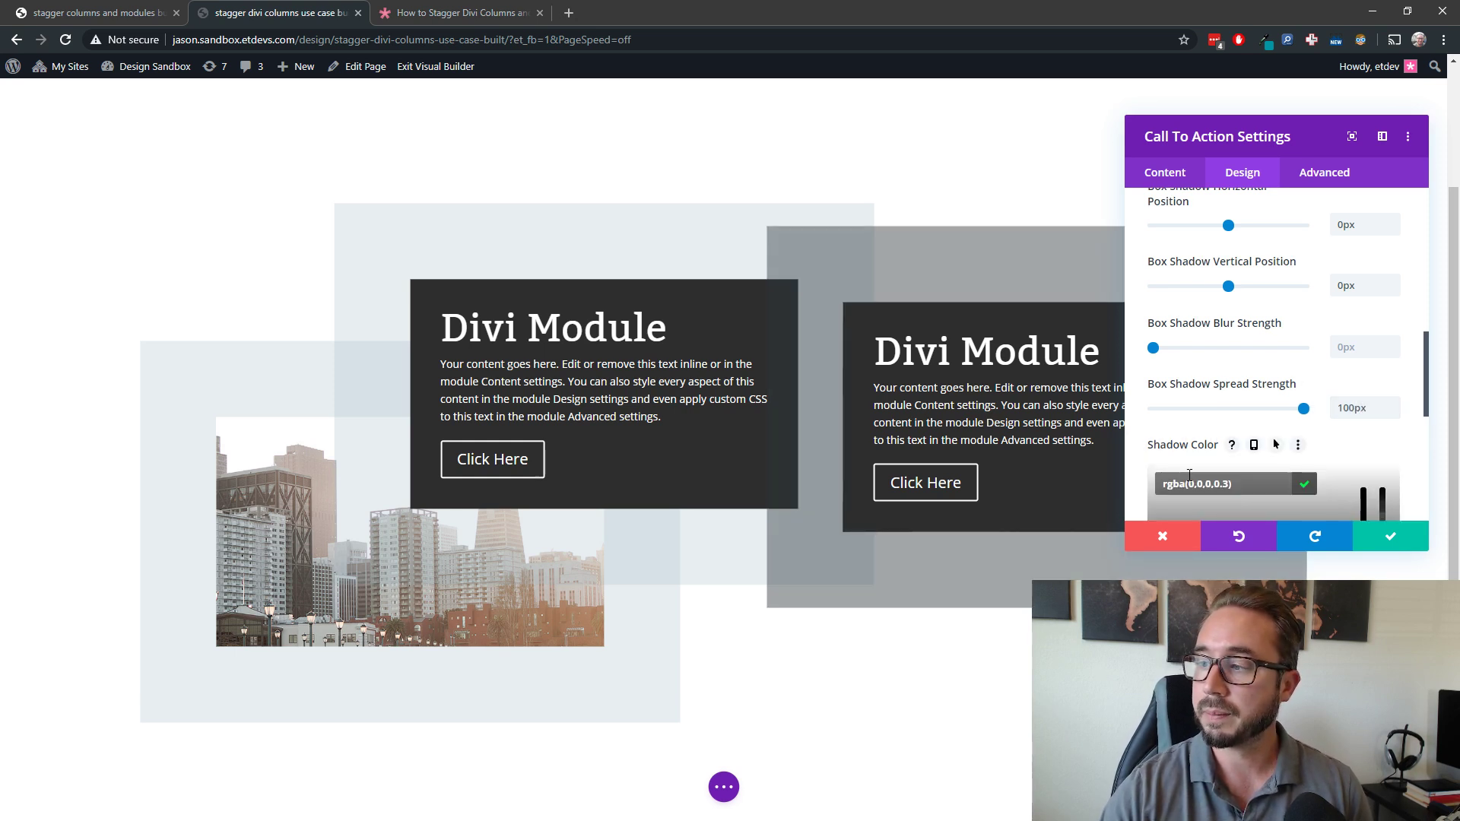
key("ctrl+v")
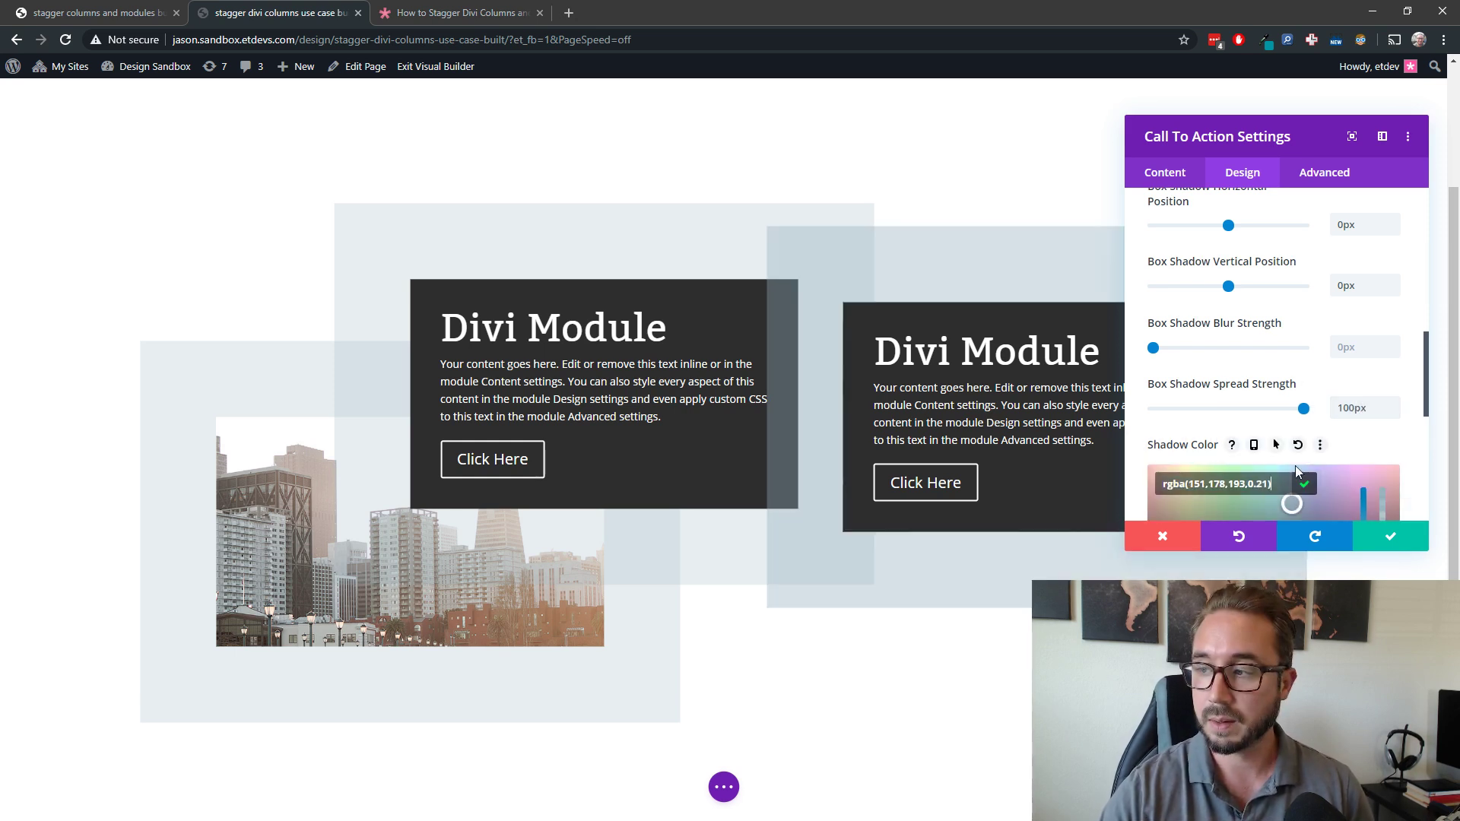
left_click(1403, 448)
Translate the second column's module -50% horizontally and 60% vertically with unlinked transform values, and save the module settings.
scroll(1244, 434, "down", 5)
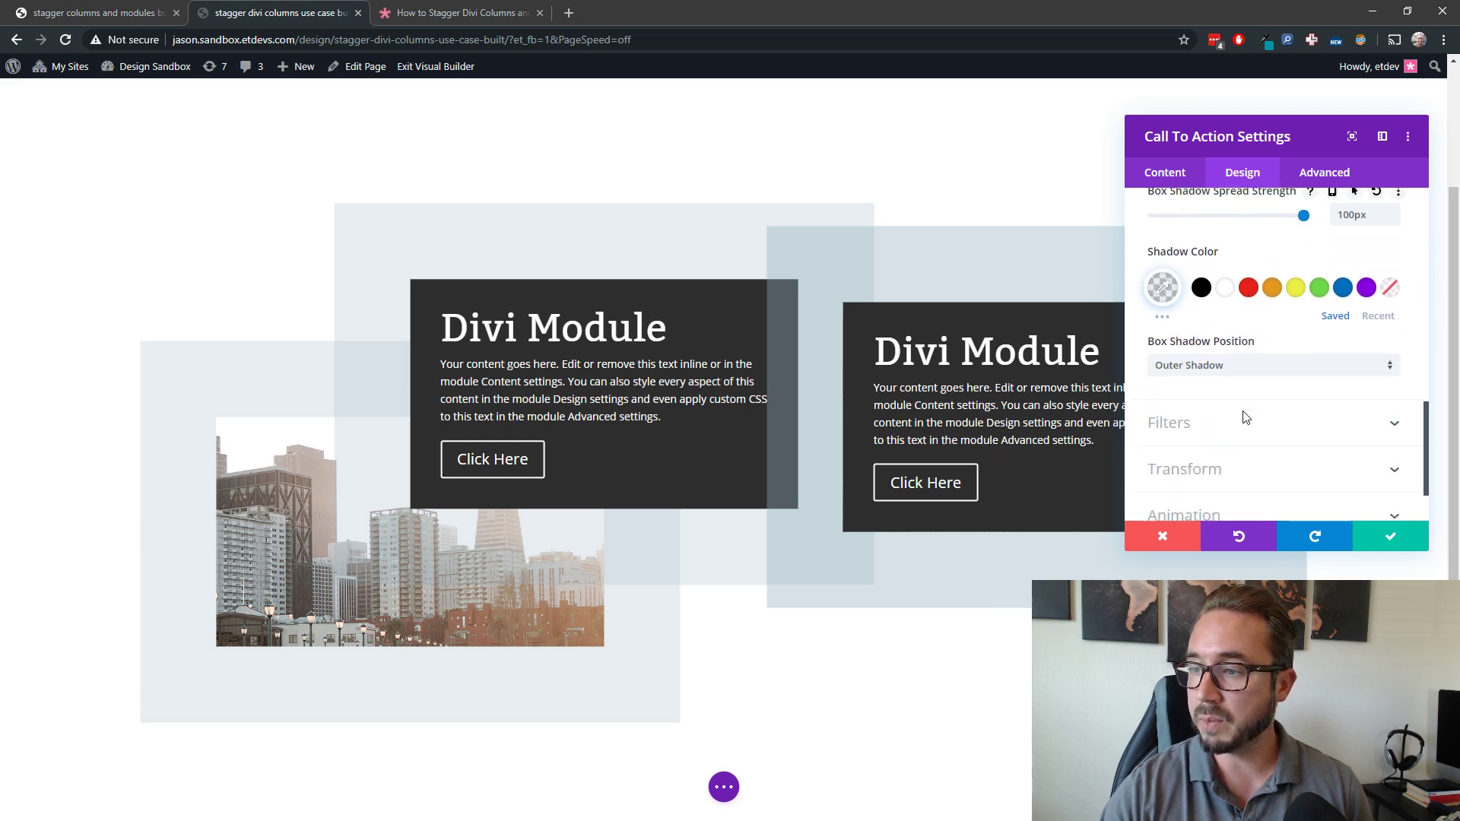
left_click(1278, 441)
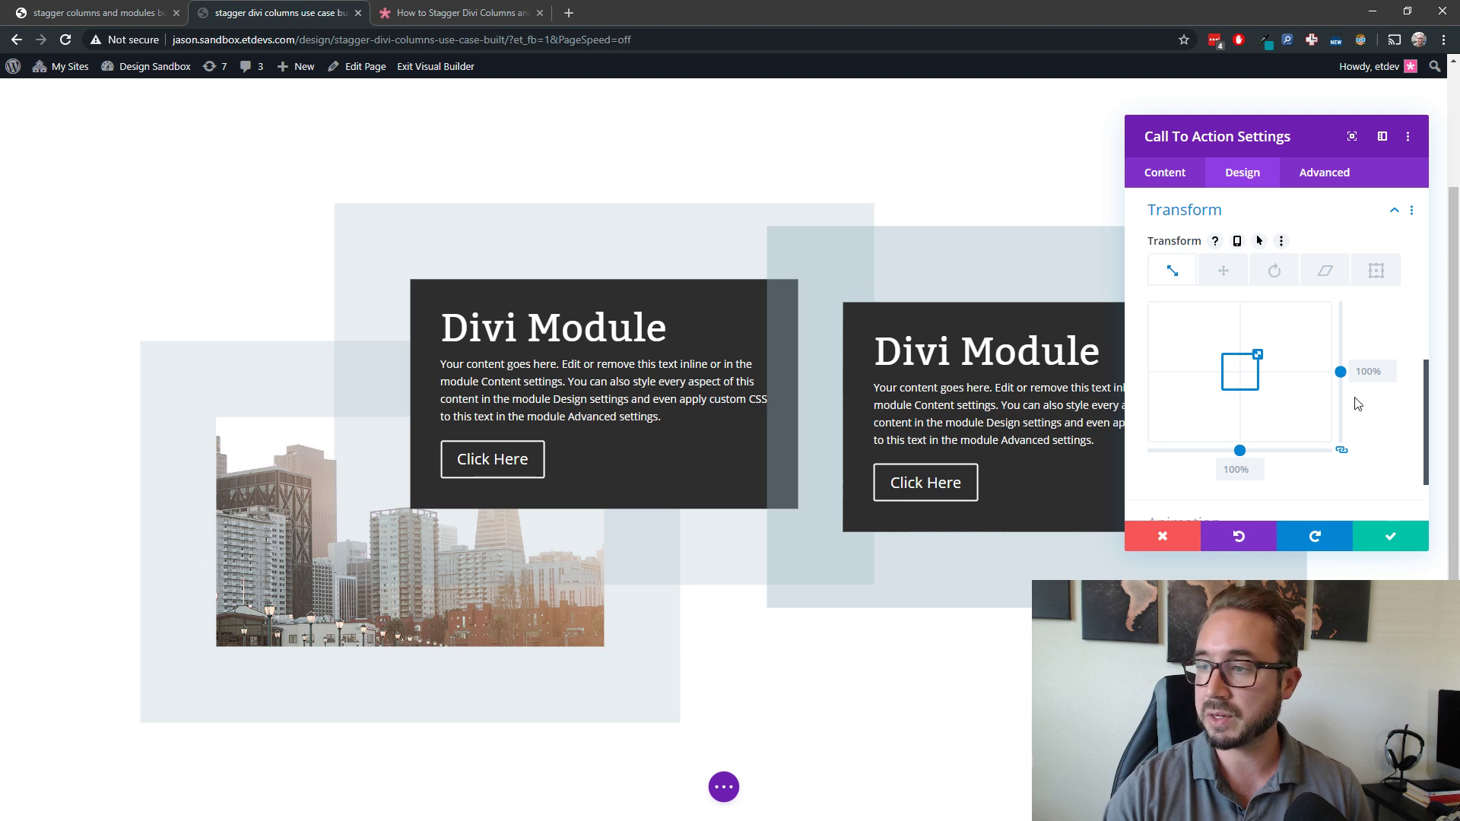
left_click(1224, 271)
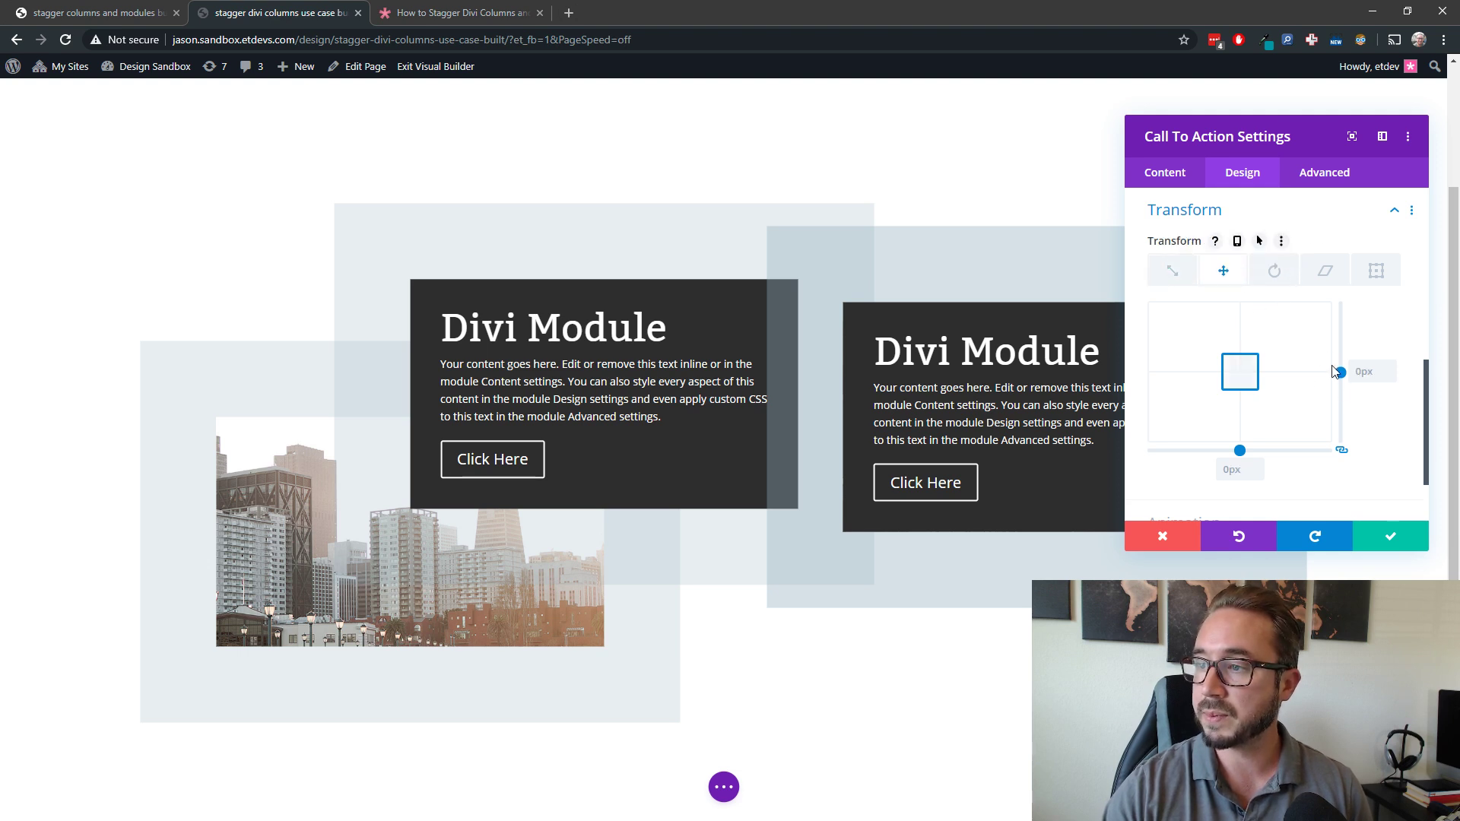
left_click(1343, 452)
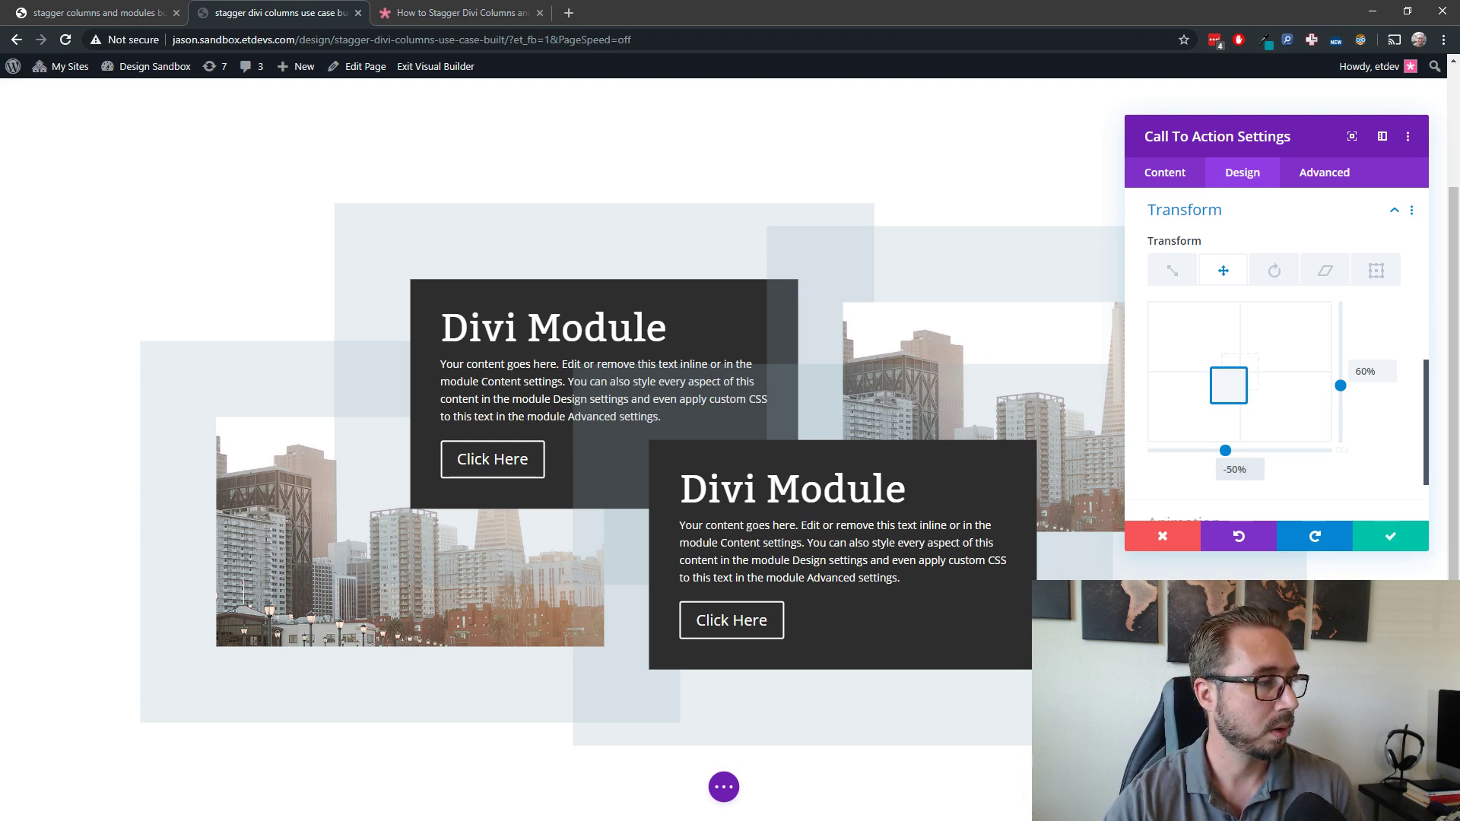
left_click(1386, 542)
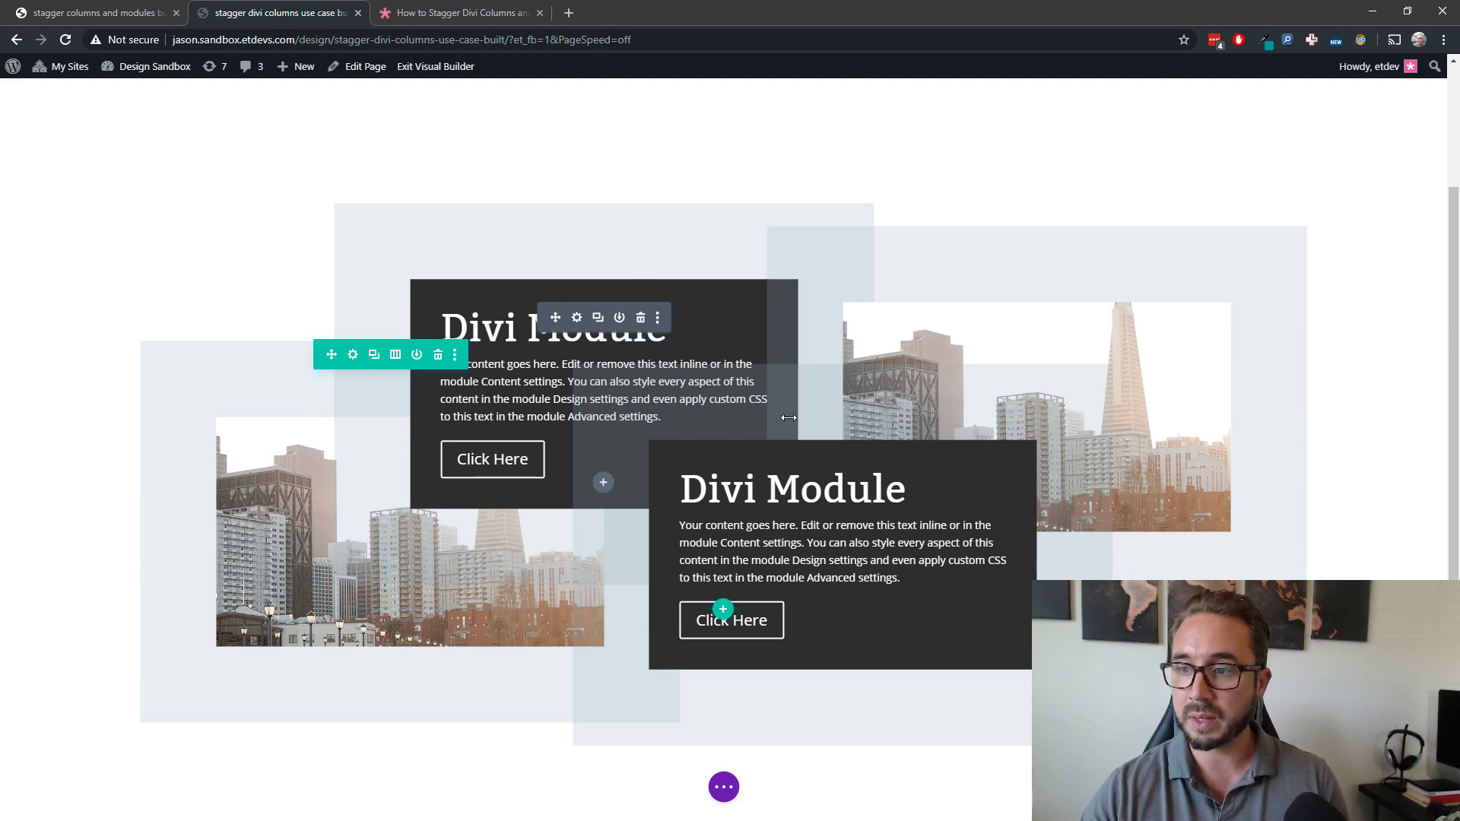
Give the row the solid lower-right offset box shadow, with its horizontal and vertical positions set to 0px.
left_click(353, 355)
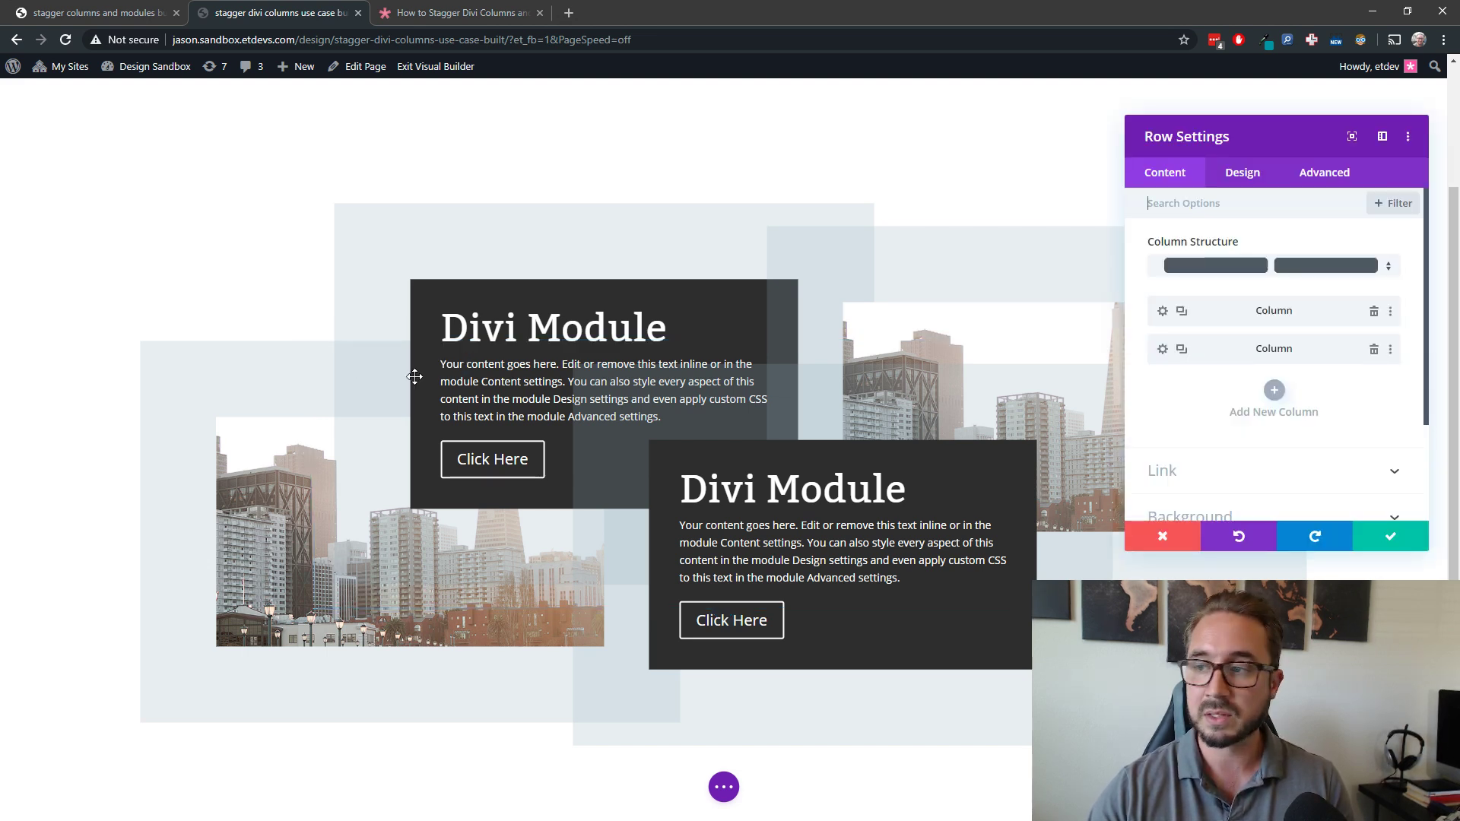
left_click(1258, 180)
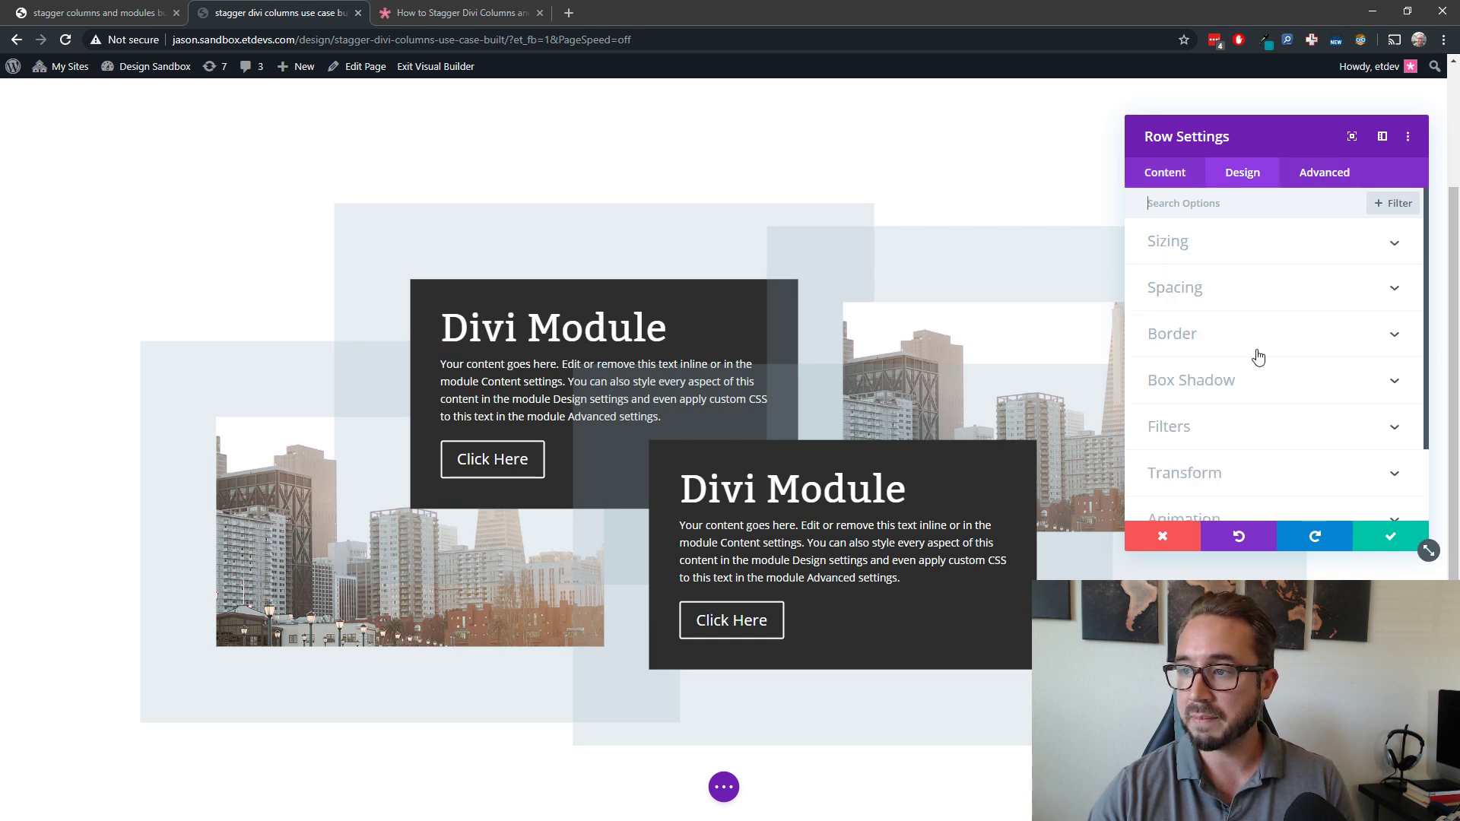
left_click(1244, 384)
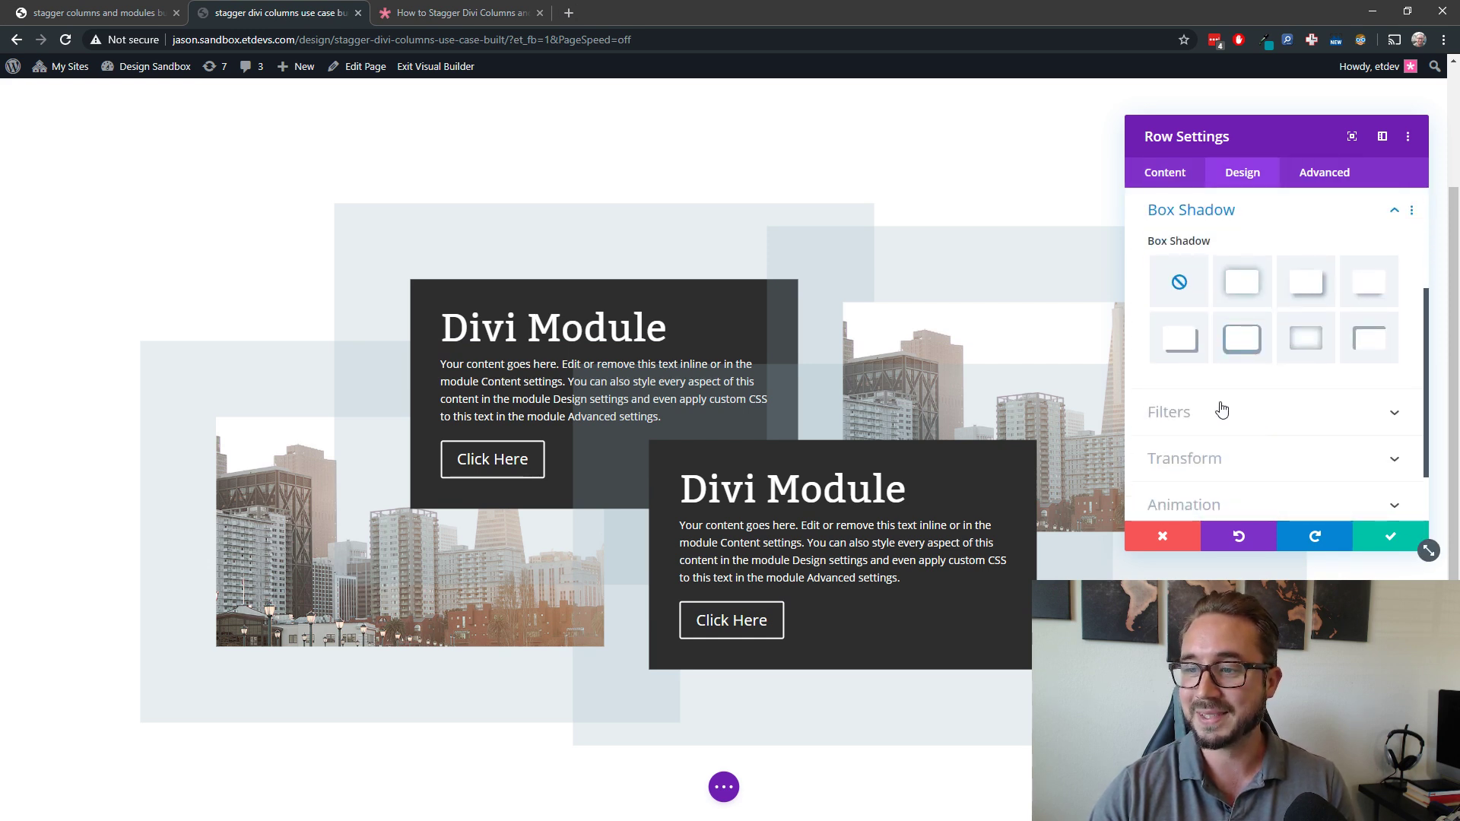
left_click(1184, 346)
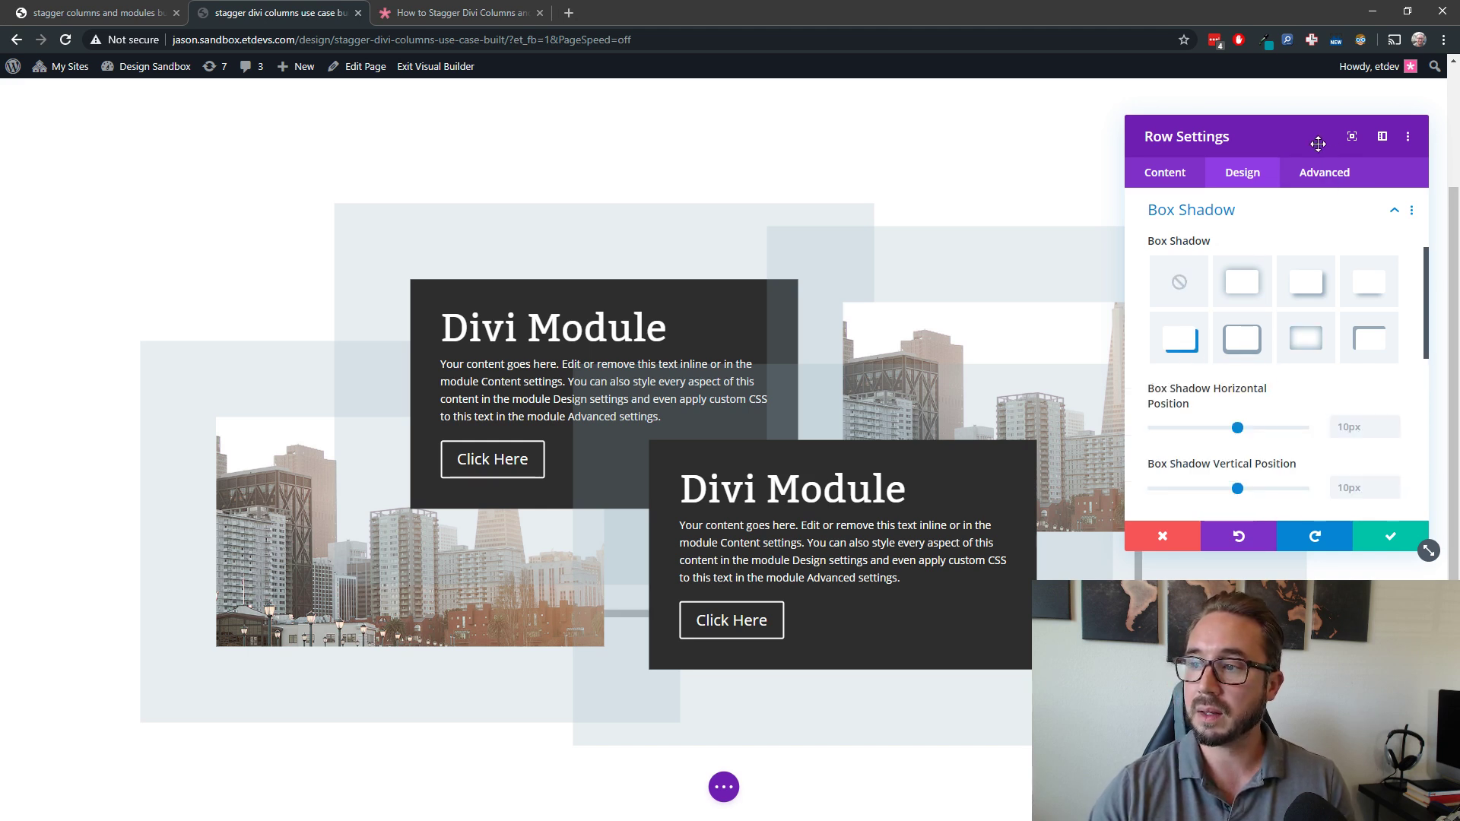
left_click_drag(1269, 149, 1228, 147)
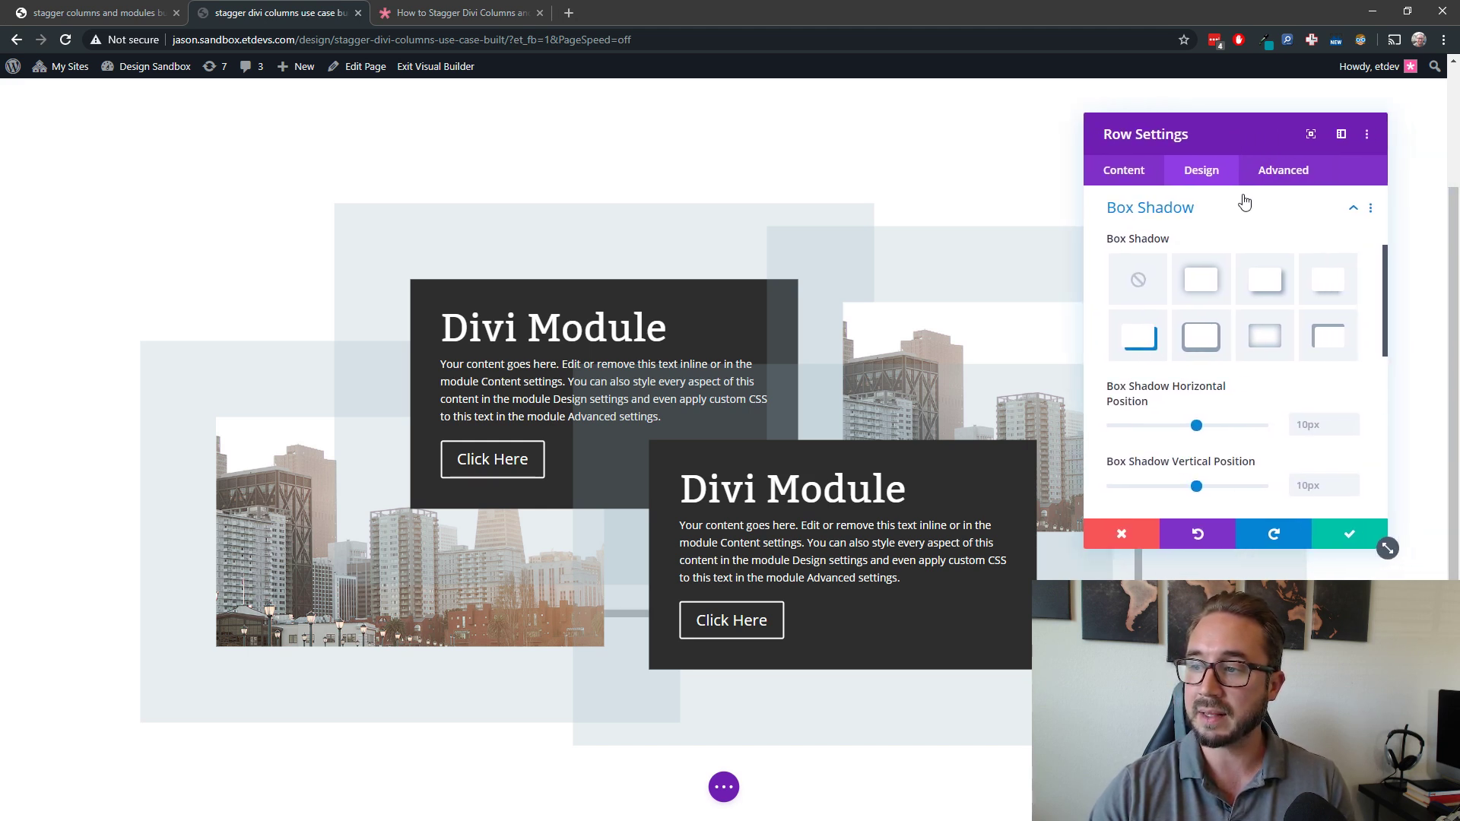
left_click(1324, 429)
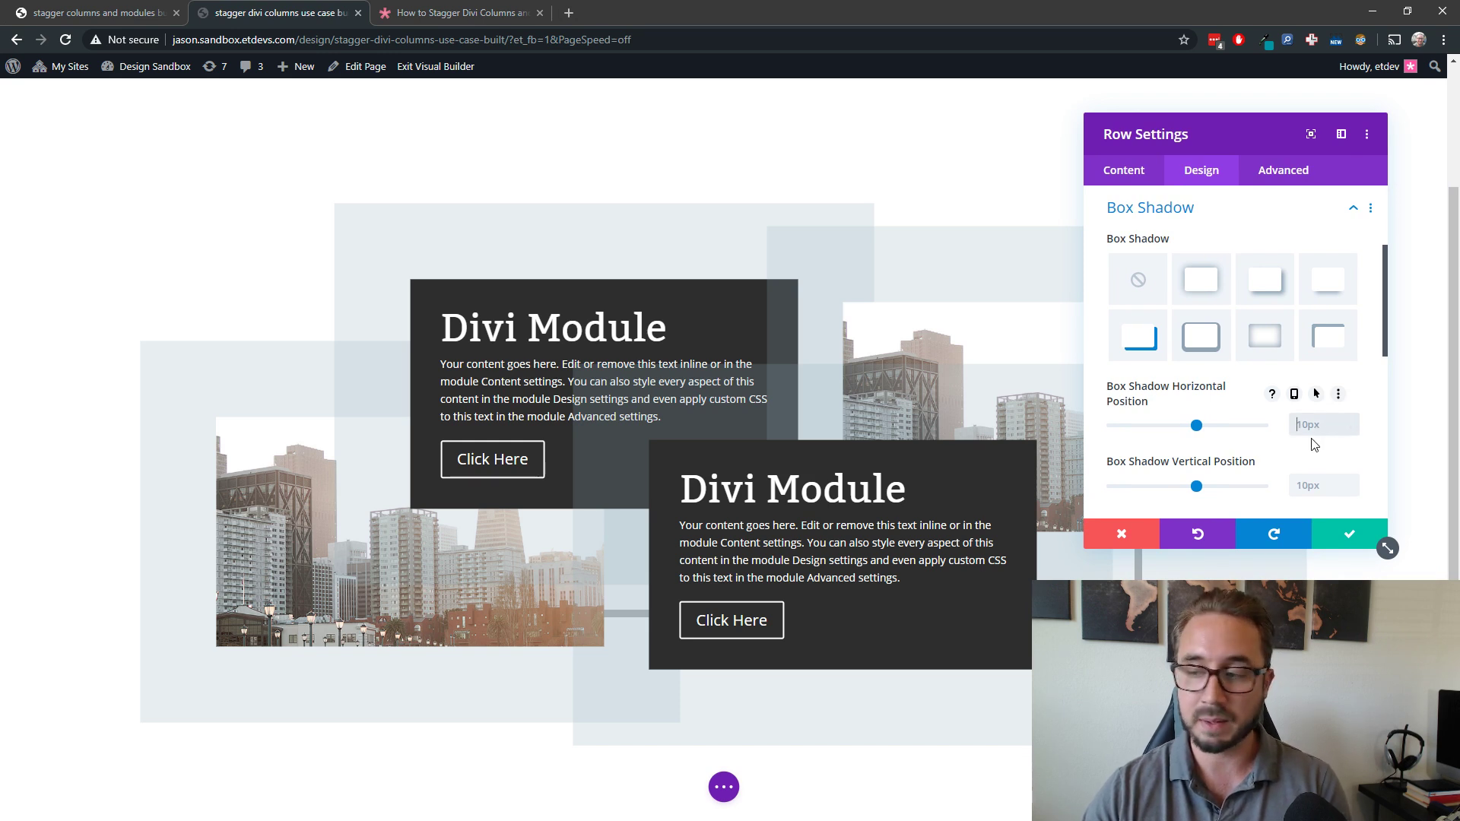
type("0")
left_click(1319, 485)
type("0")
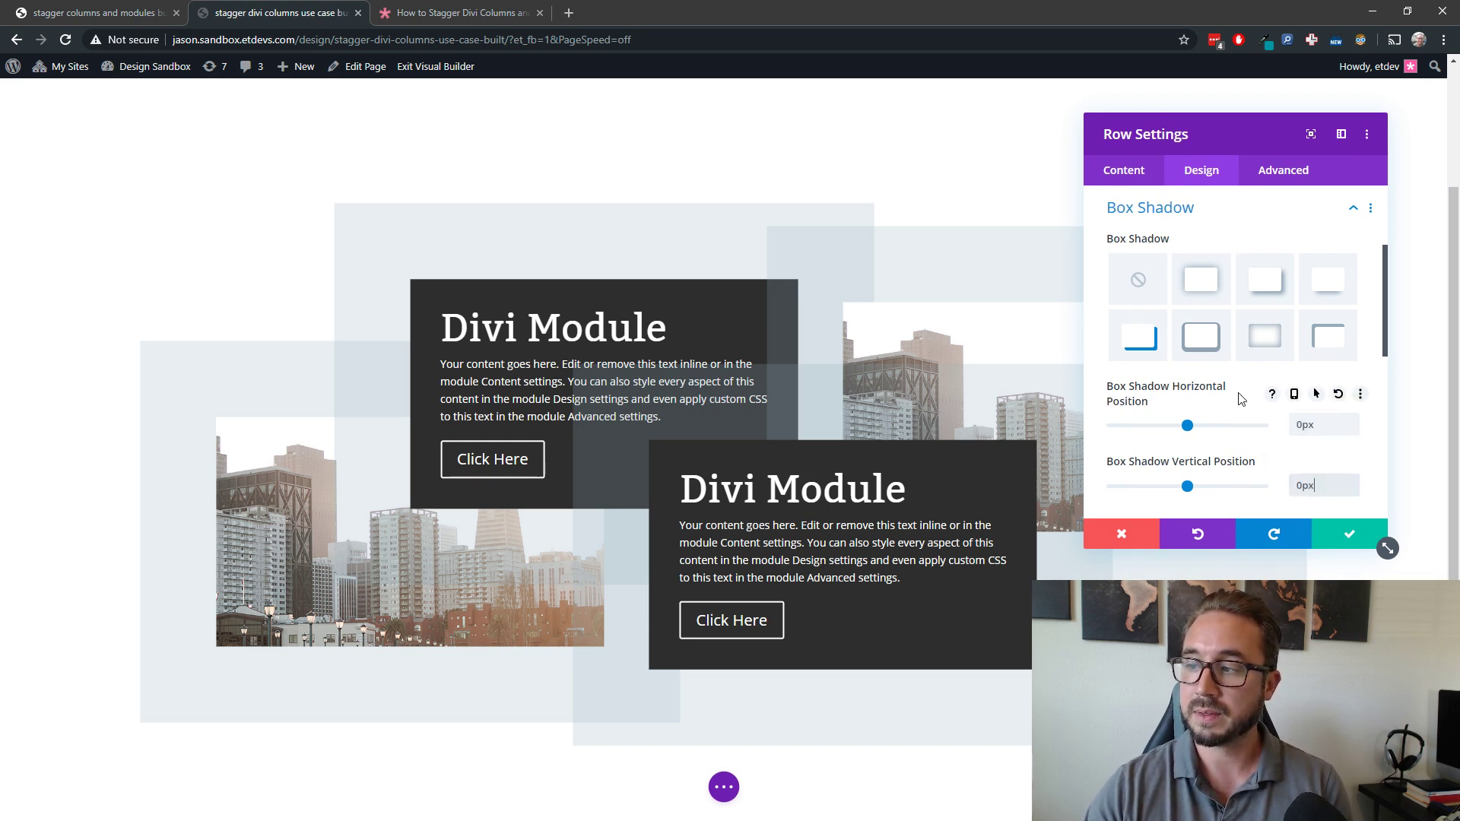
Set the row's box shadow spread strength to 10px.
scroll(1262, 441, "down", 1)
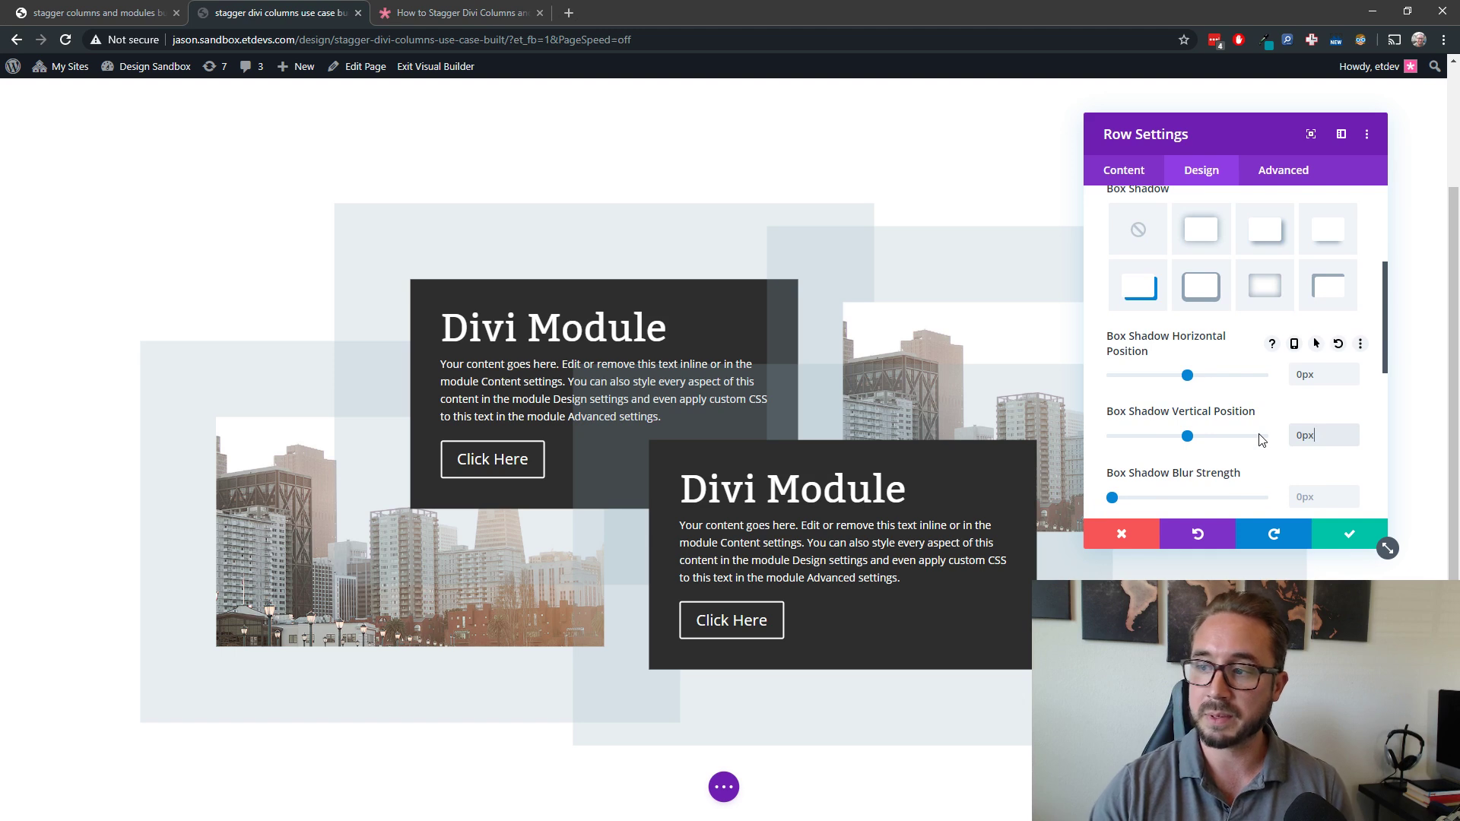
scroll(1333, 444, "down", 3)
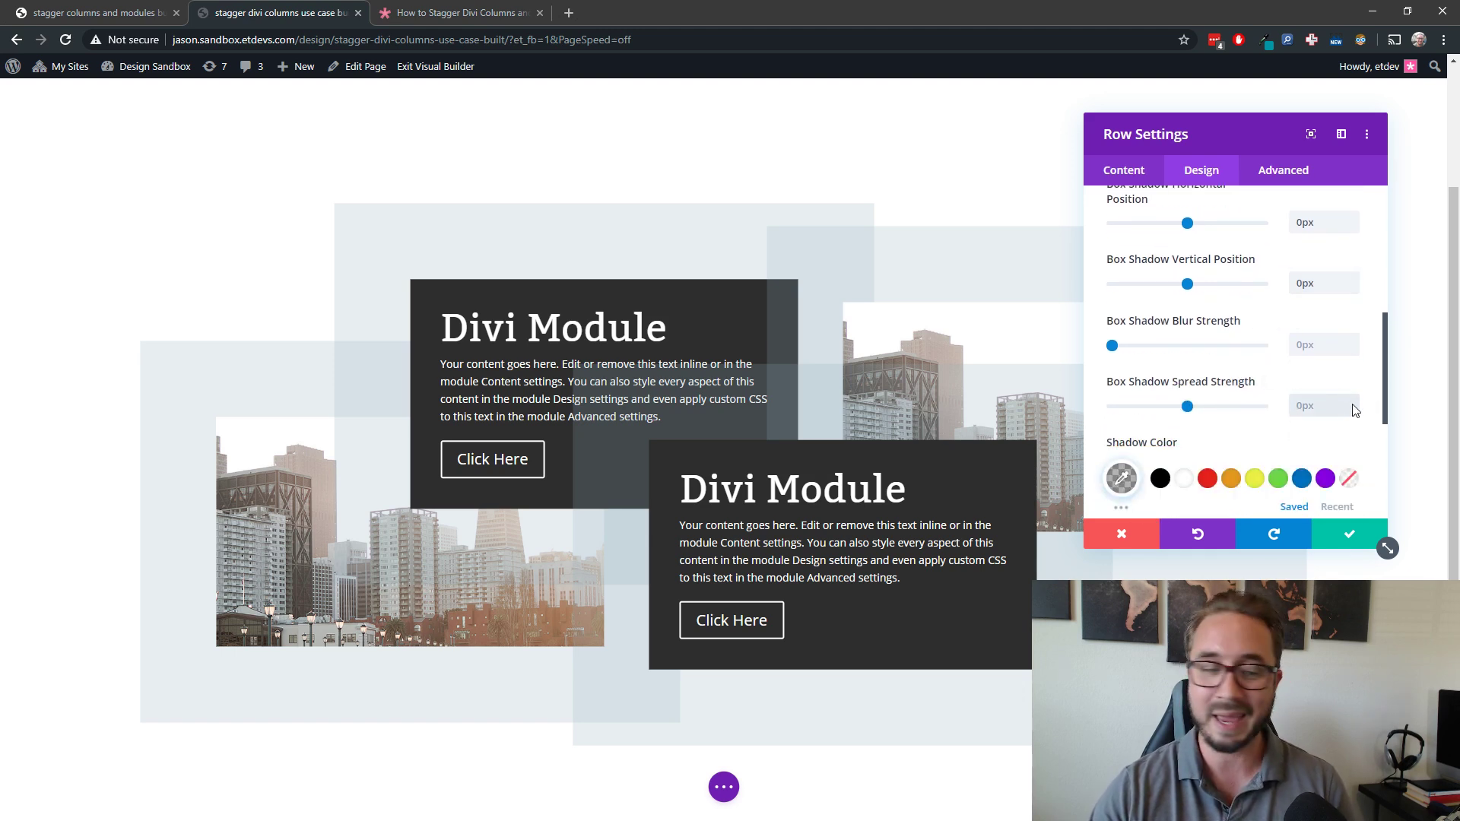
left_click(1331, 411)
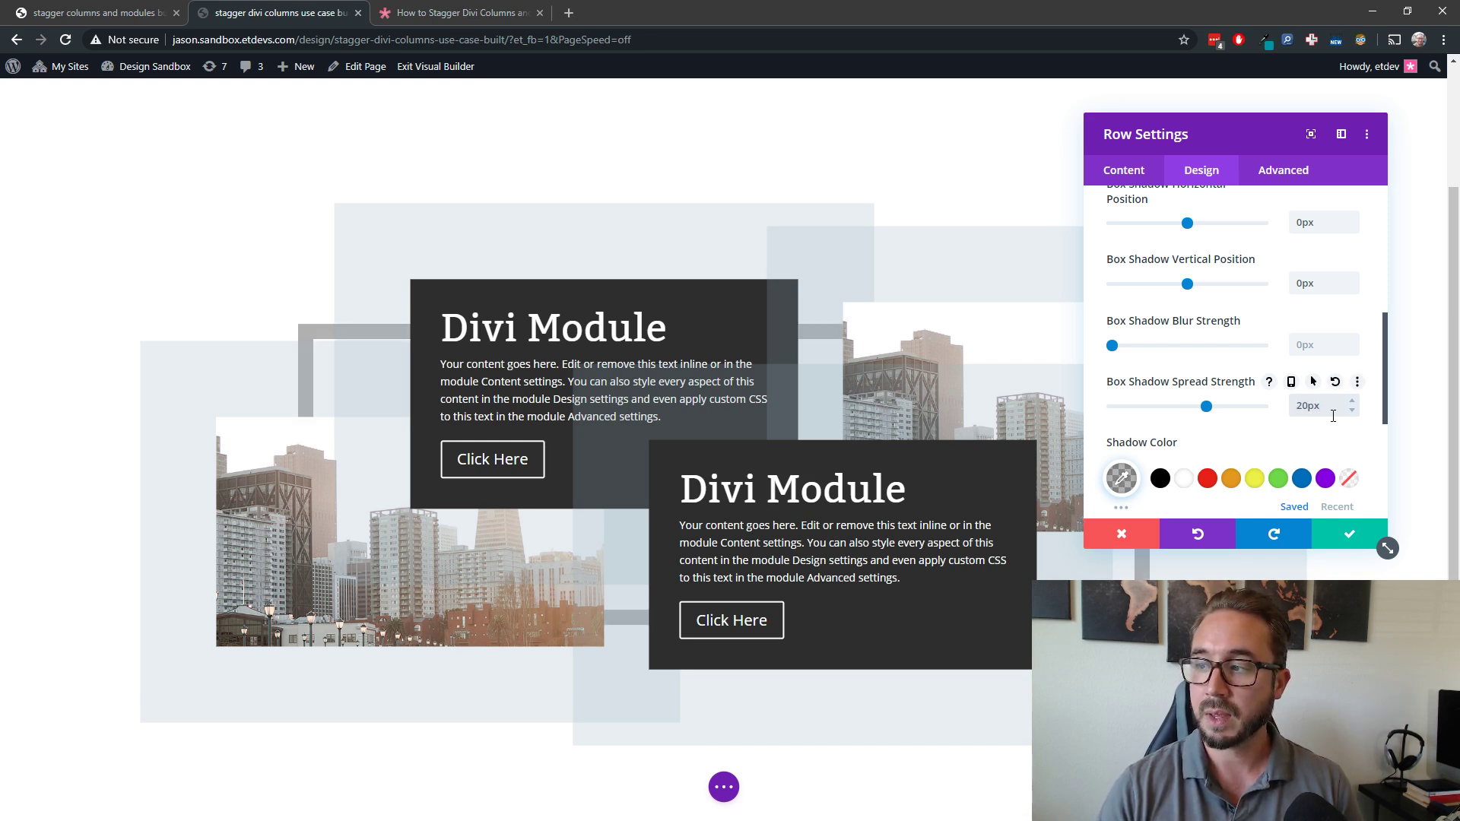
key("Down")
key("Down")
key("Down")
key("Down")
key("Down")
key("Down")
key("Down")
key("Down")
key("Down")
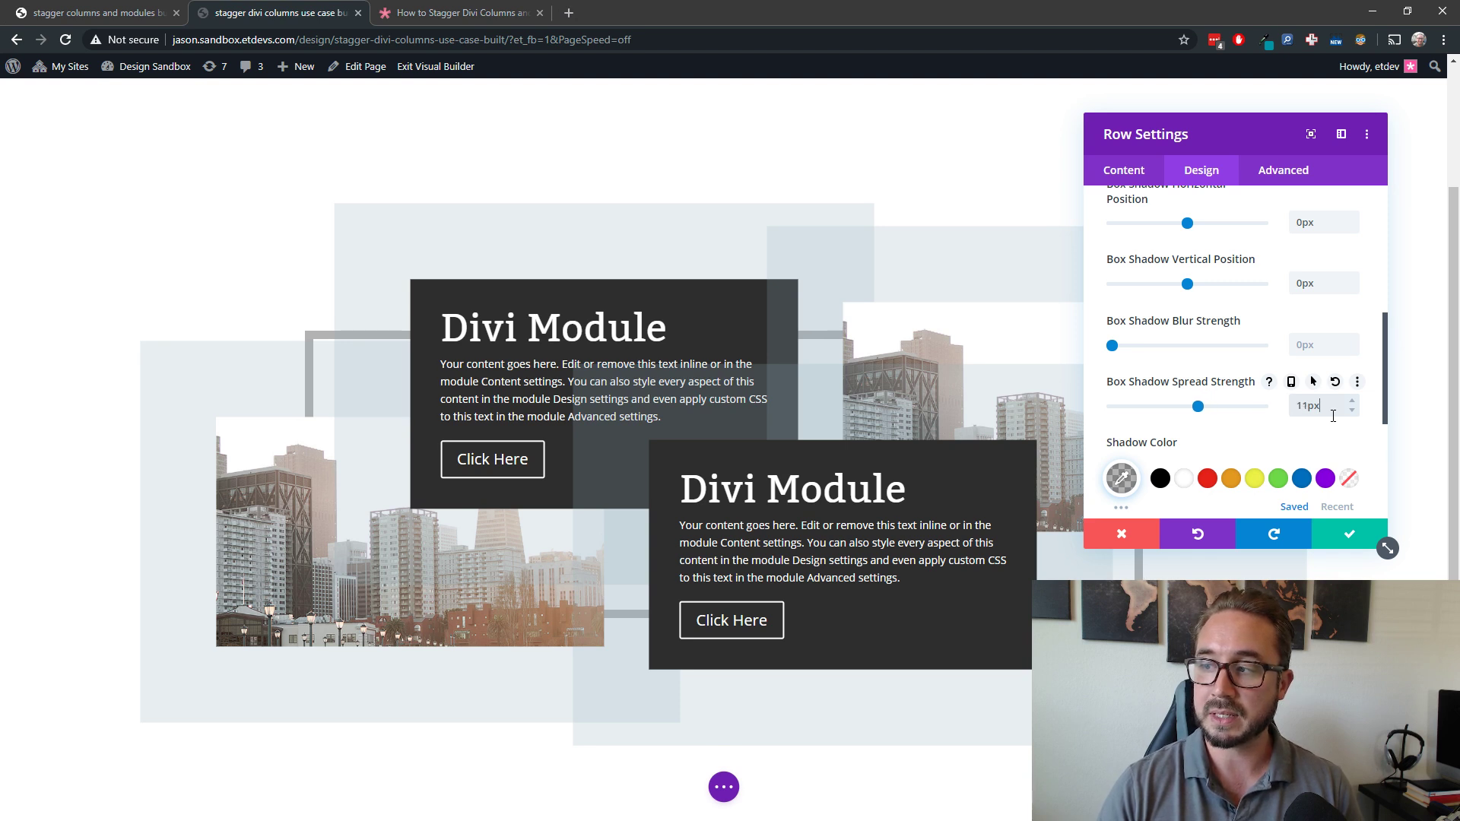
key("Down")
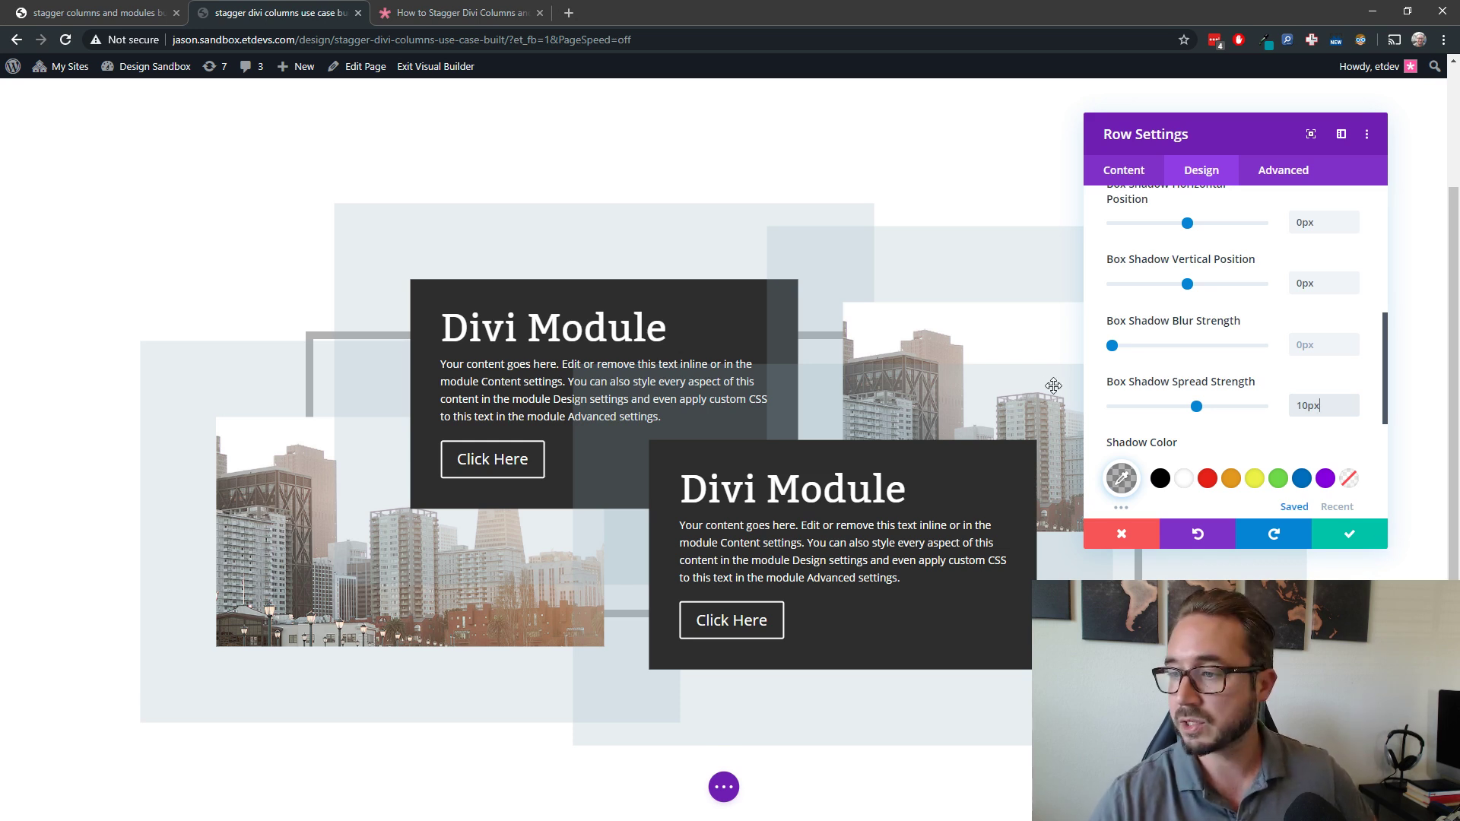
Set the row's box shadow color to rgba(151,178,193,0.21).
left_click(1123, 479)
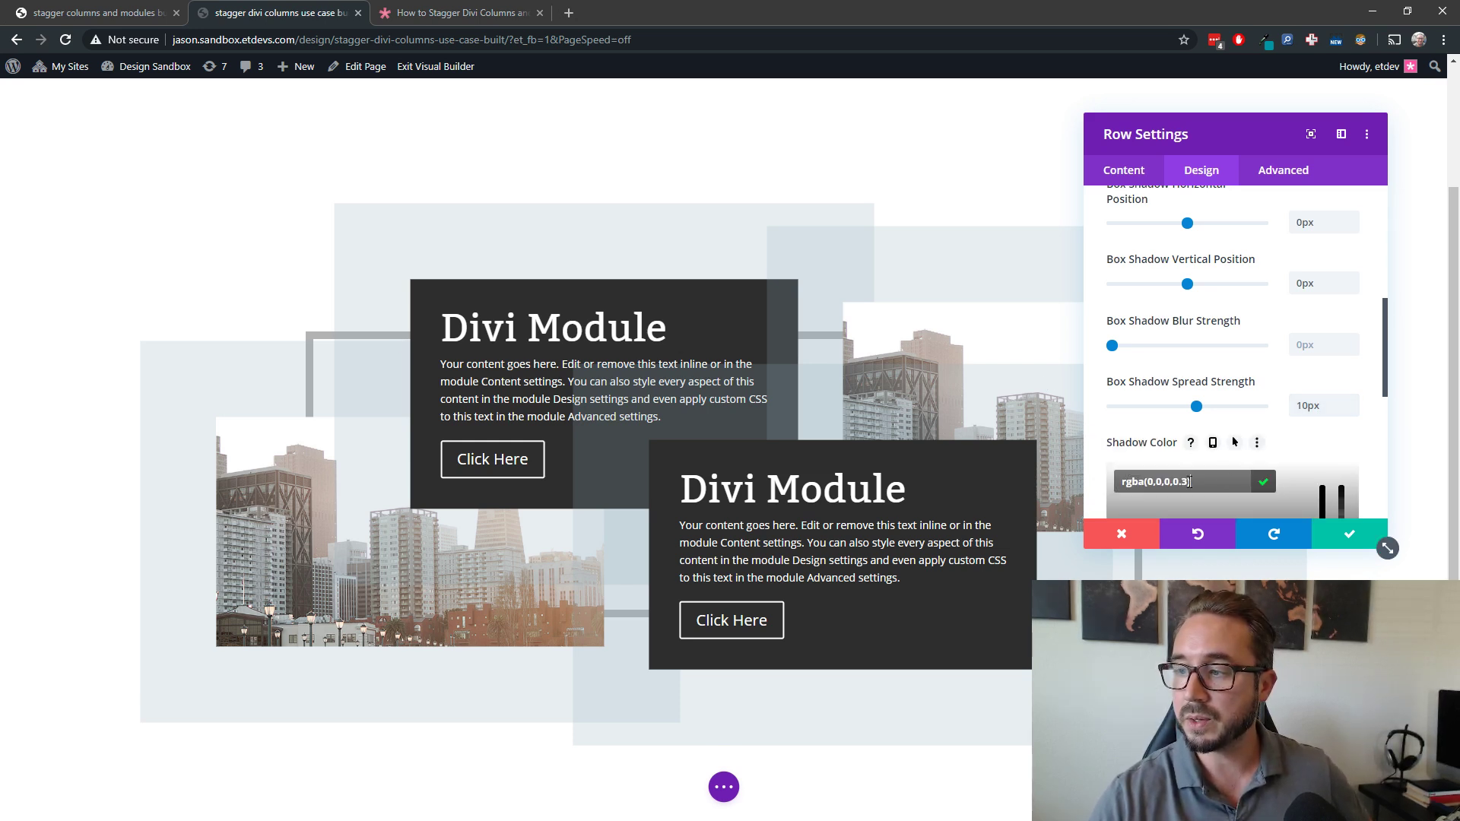
left_click(1197, 482)
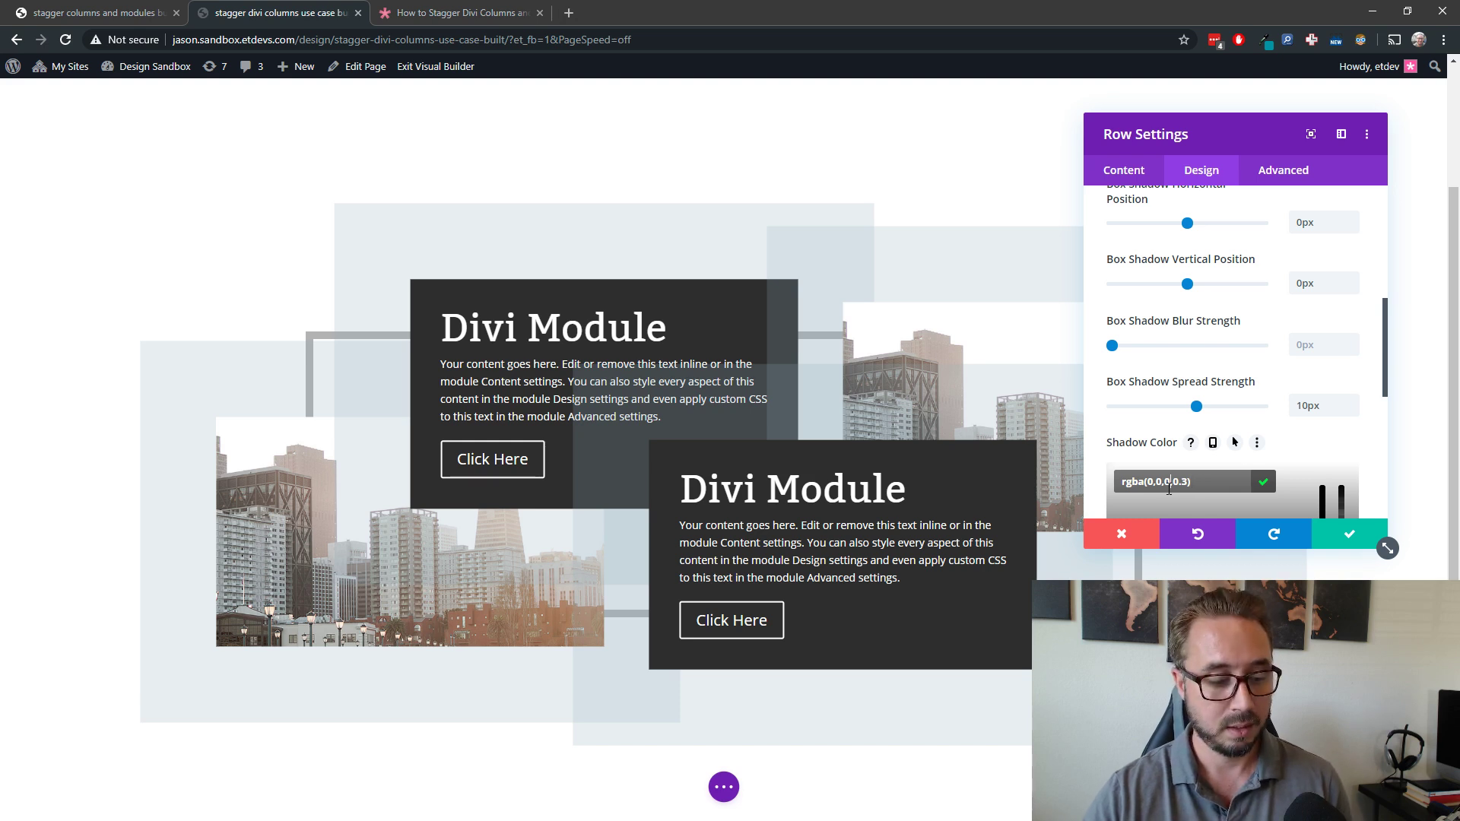
triple_click(1170, 487)
type("rgba(151,178,193,0.21)")
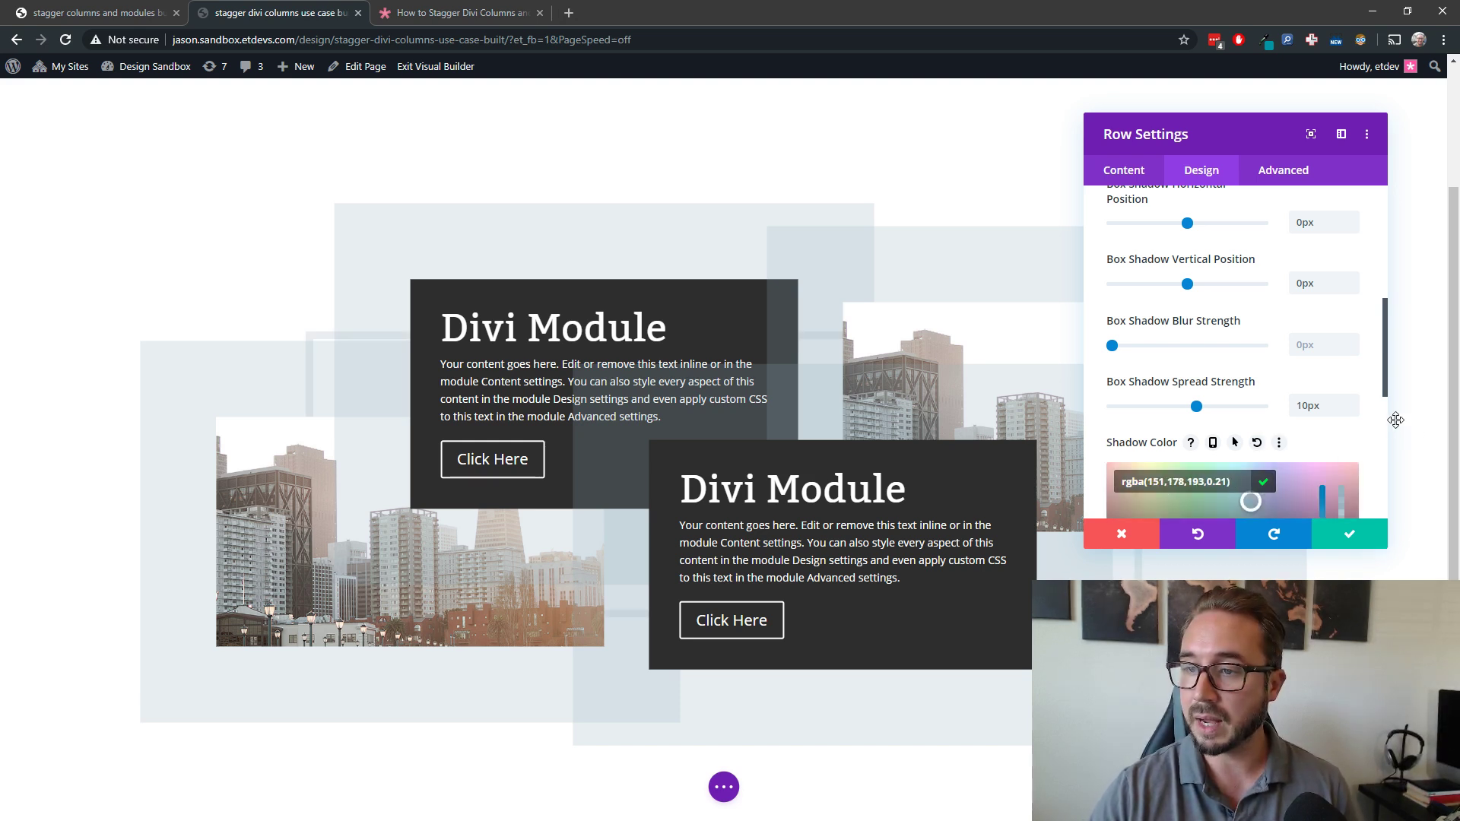
Raise the saturation of the row's shadow color to rgba(0,125,193,0.21) and save the row settings.
scroll(1379, 422, "down", 2)
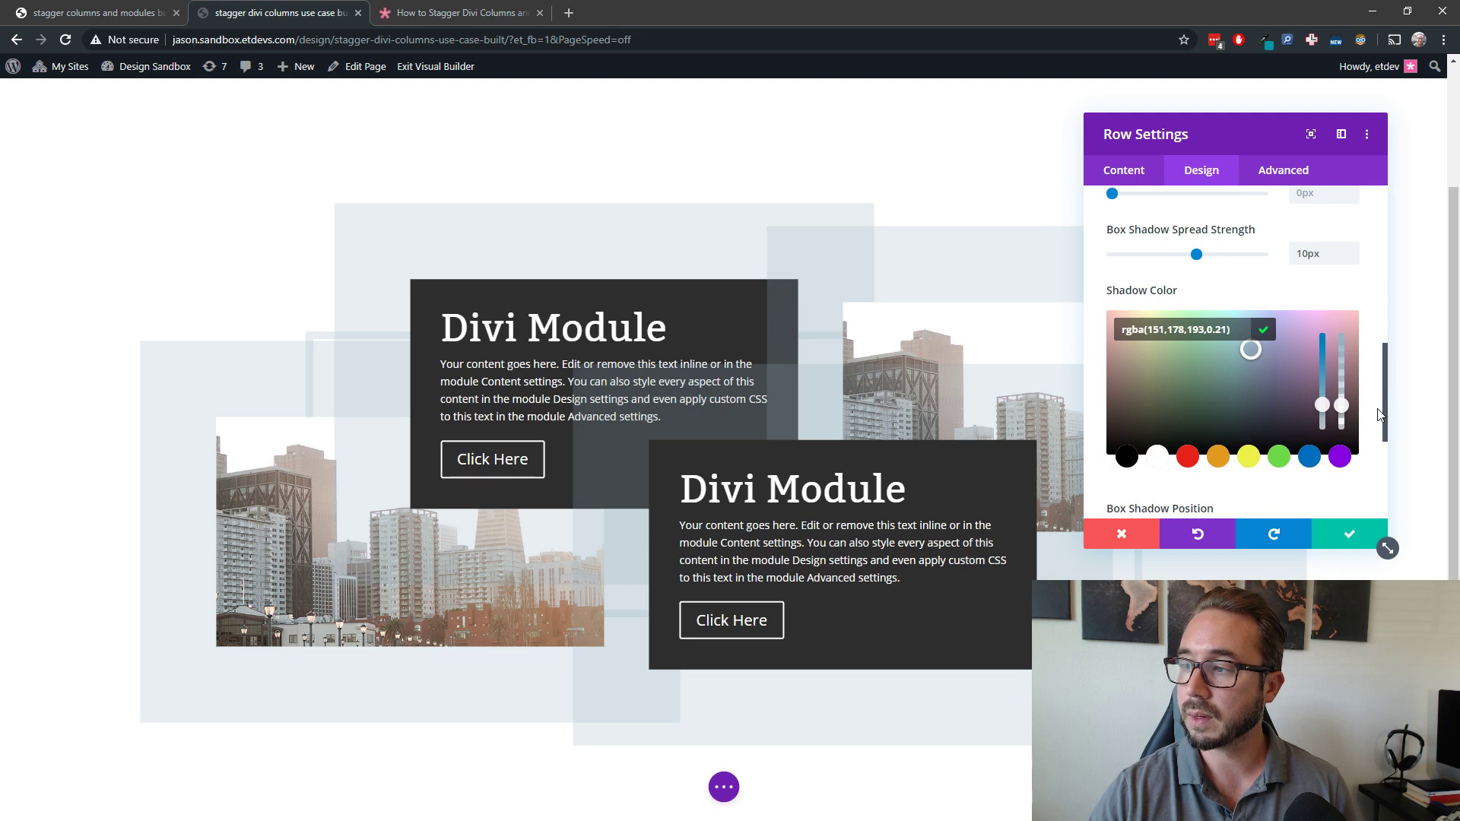
left_click_drag(1327, 405, 1329, 315)
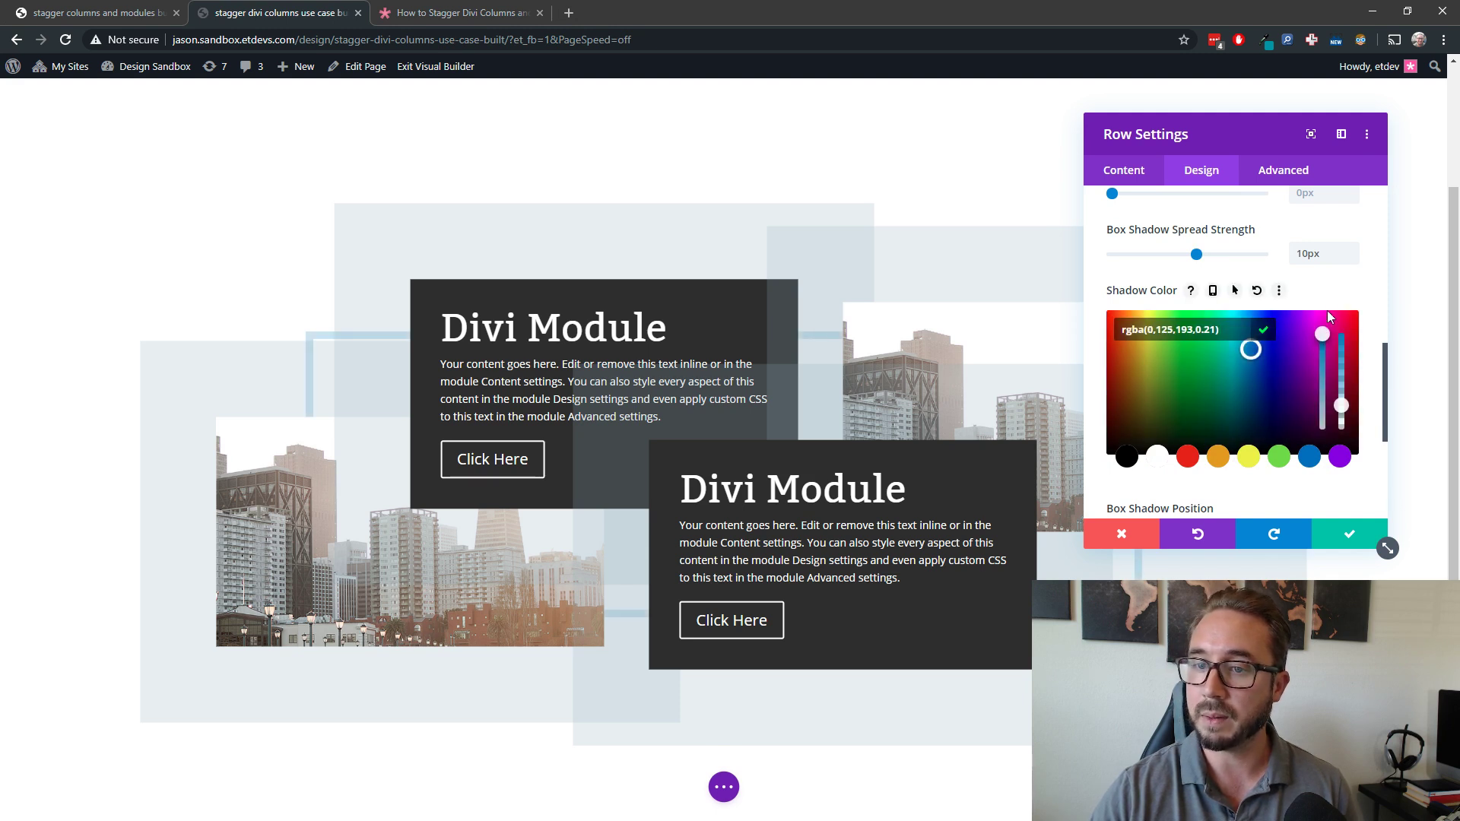
left_click(1331, 304)
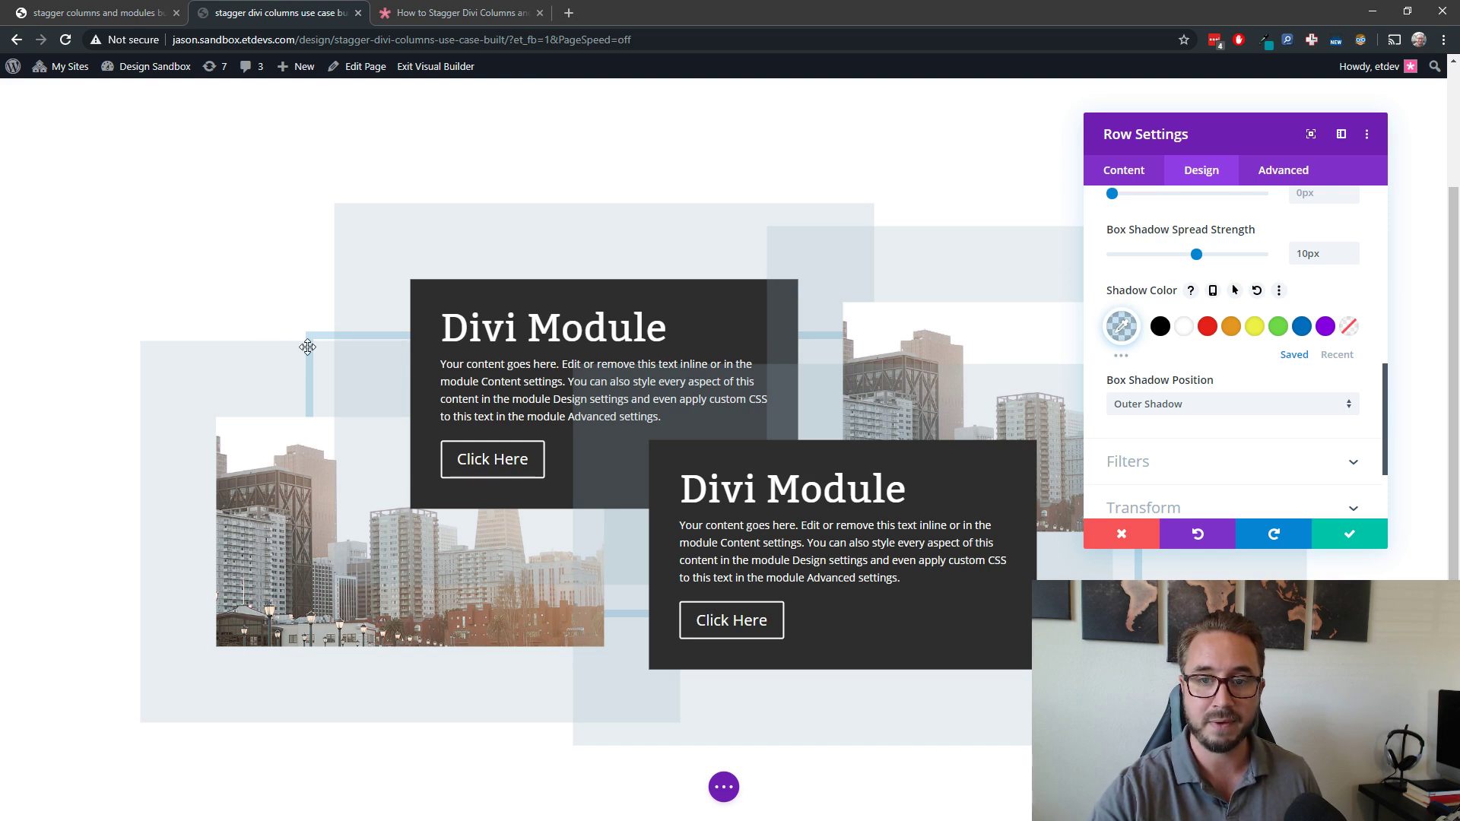
scroll(308, 347, "down", 1)
scroll(923, 328, "up", 1)
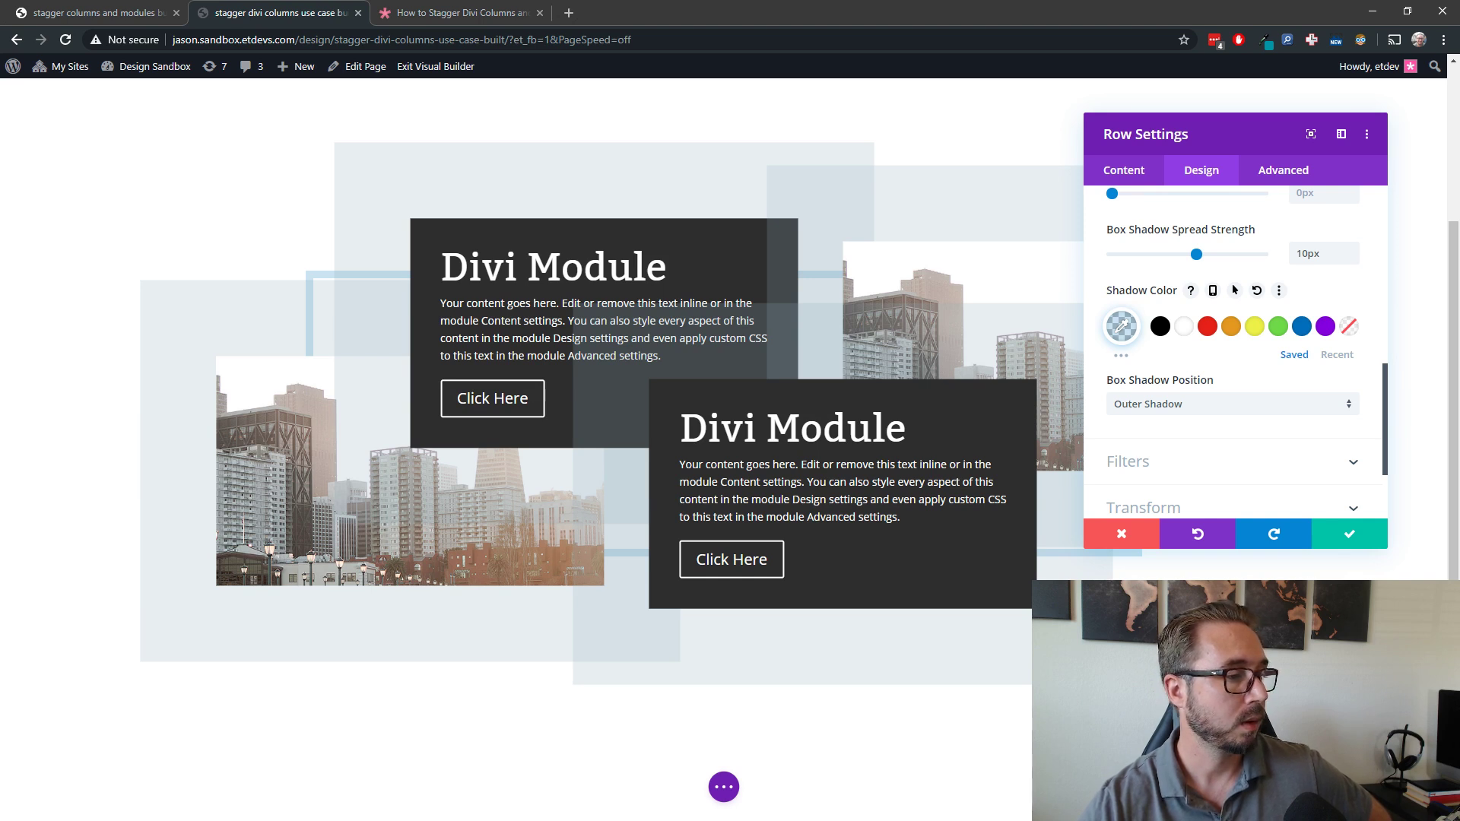
left_click(1350, 534)
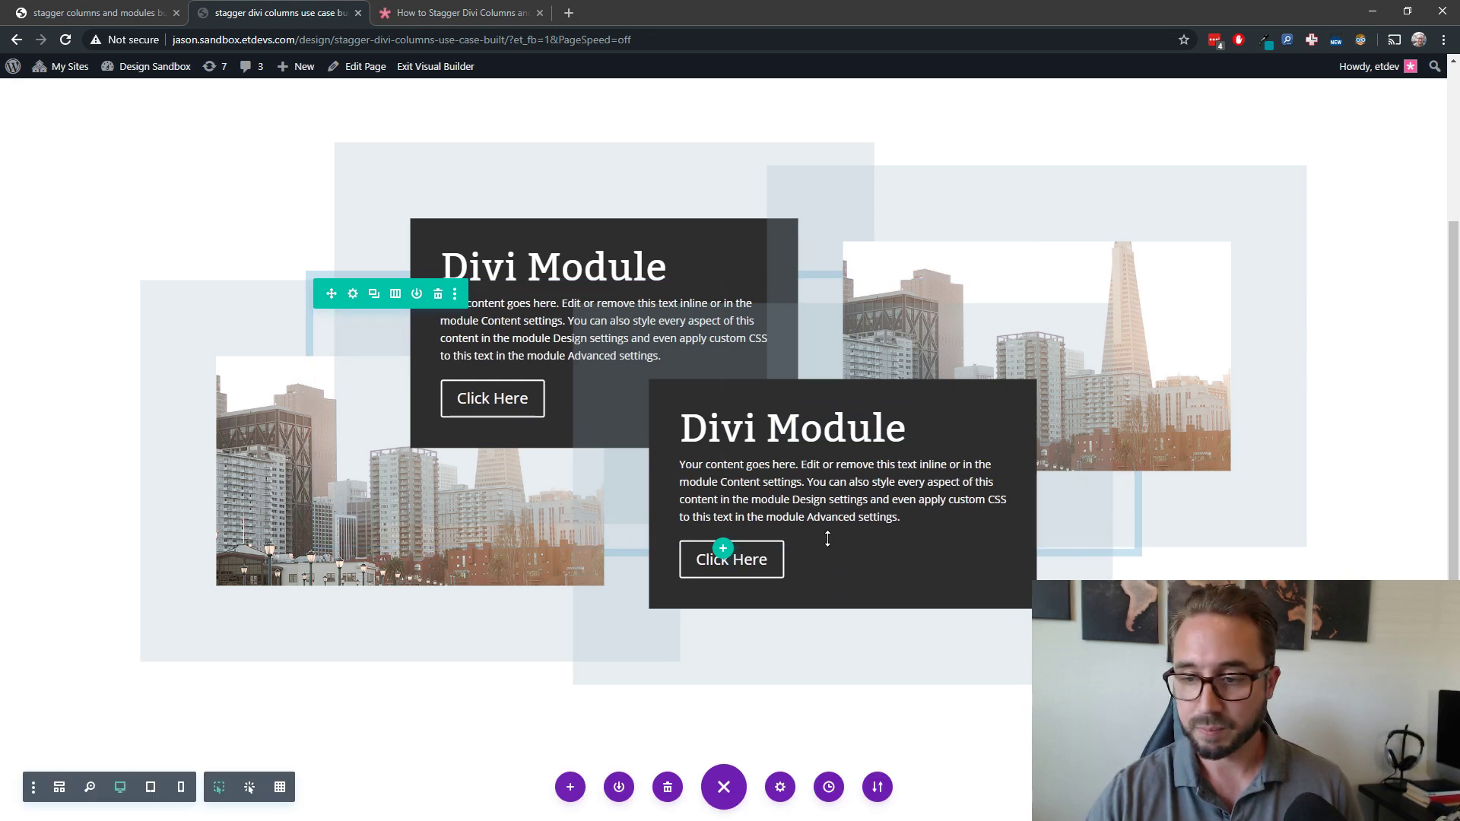
Open the live page outside the visual builder in a new browser tab and examine the staggered layout.
right_click(437, 59)
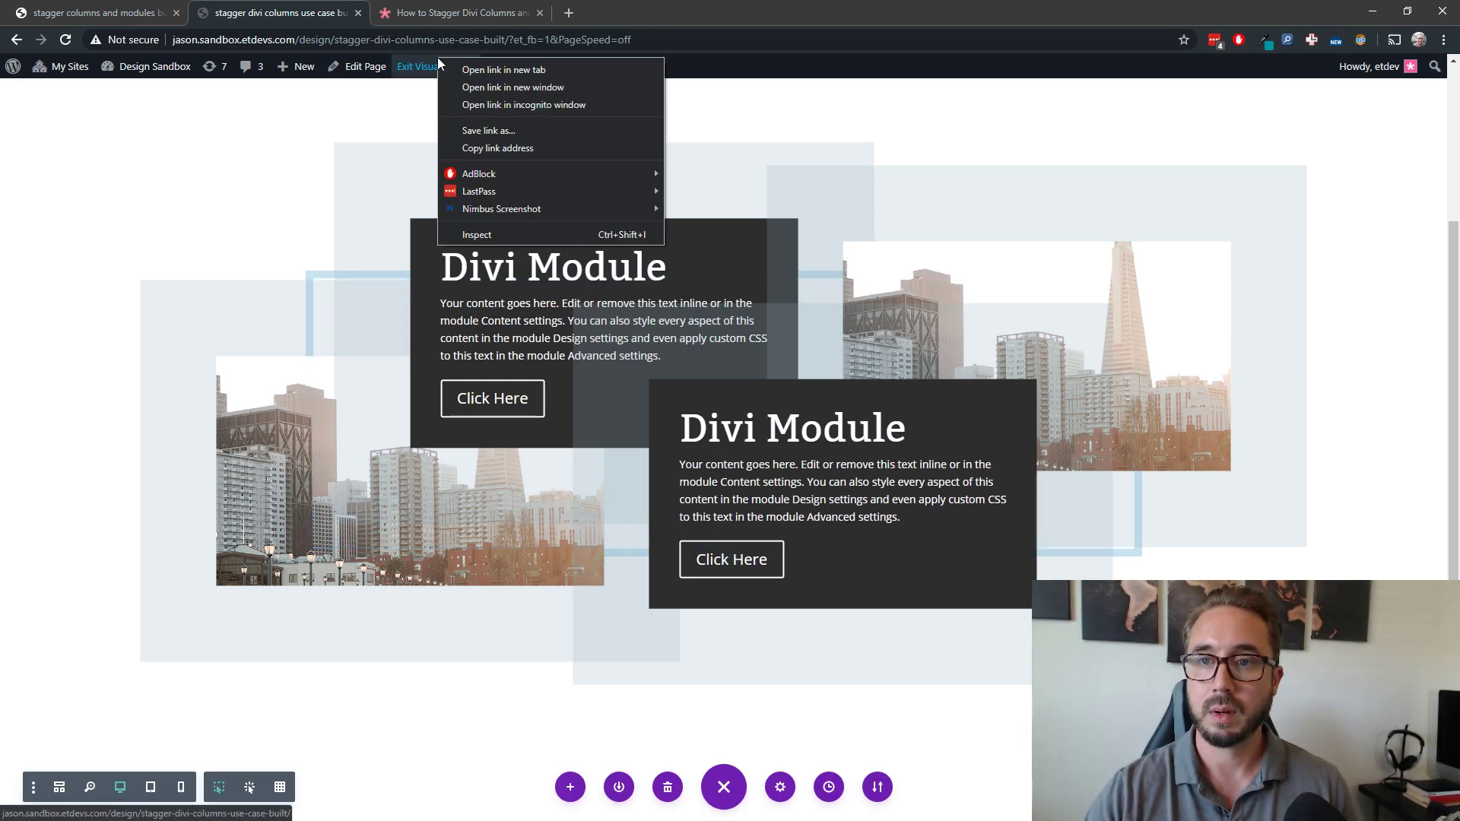
right_click(422, 69)
left_click(494, 82)
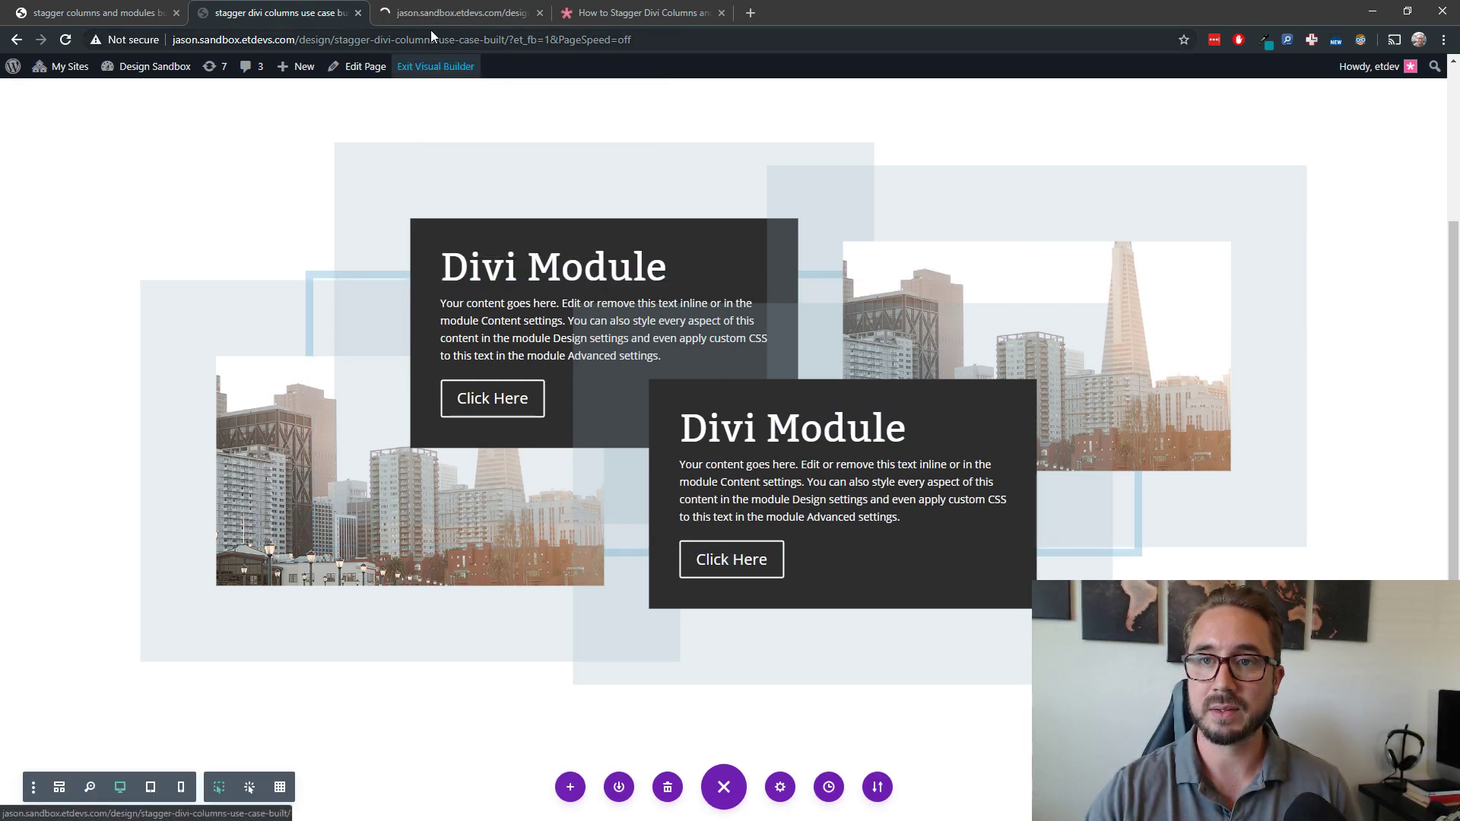
left_click(460, 13)
scroll(645, 298, "down", 4)
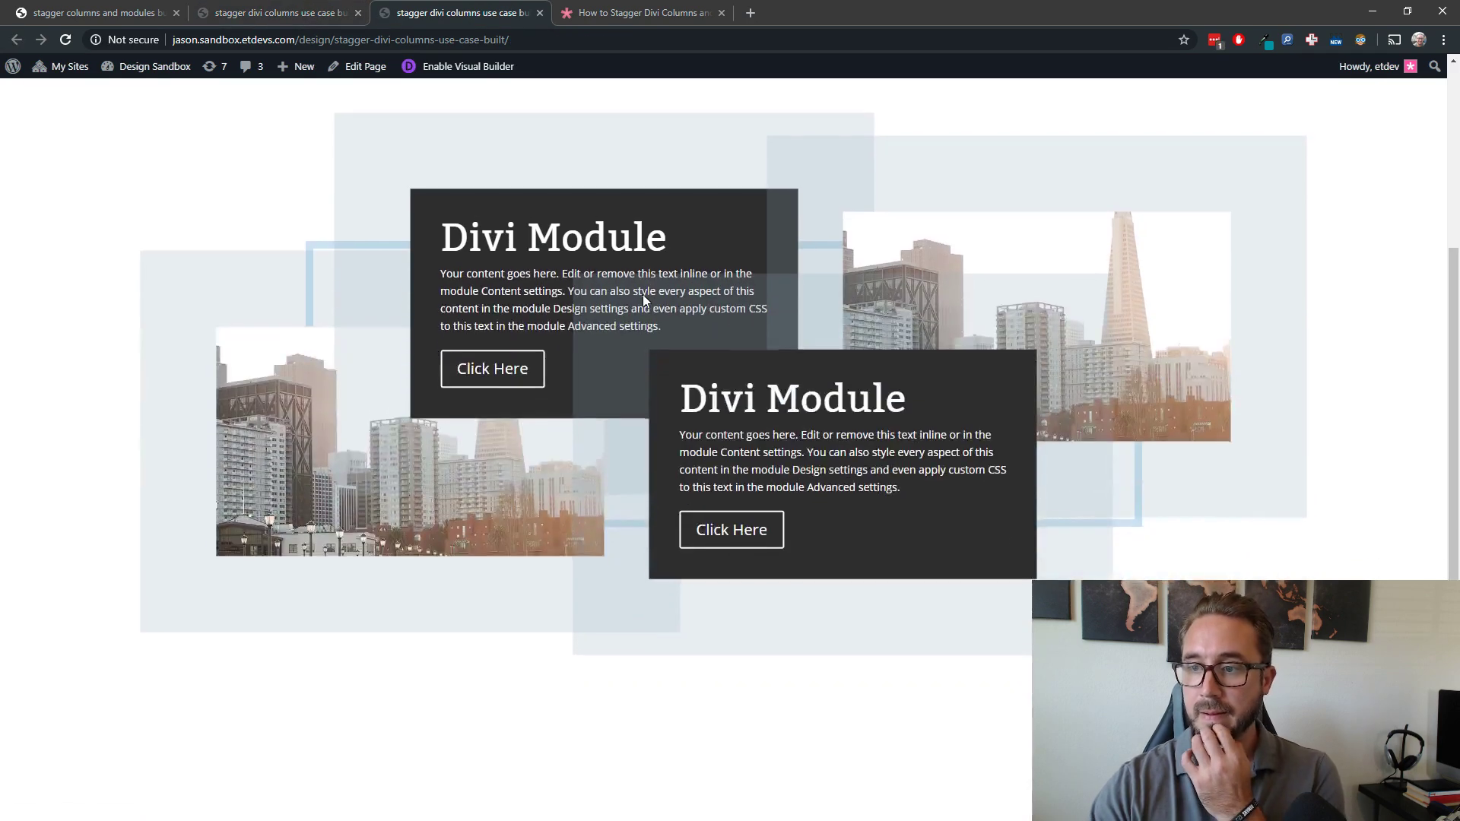
scroll(645, 298, "up", 1)
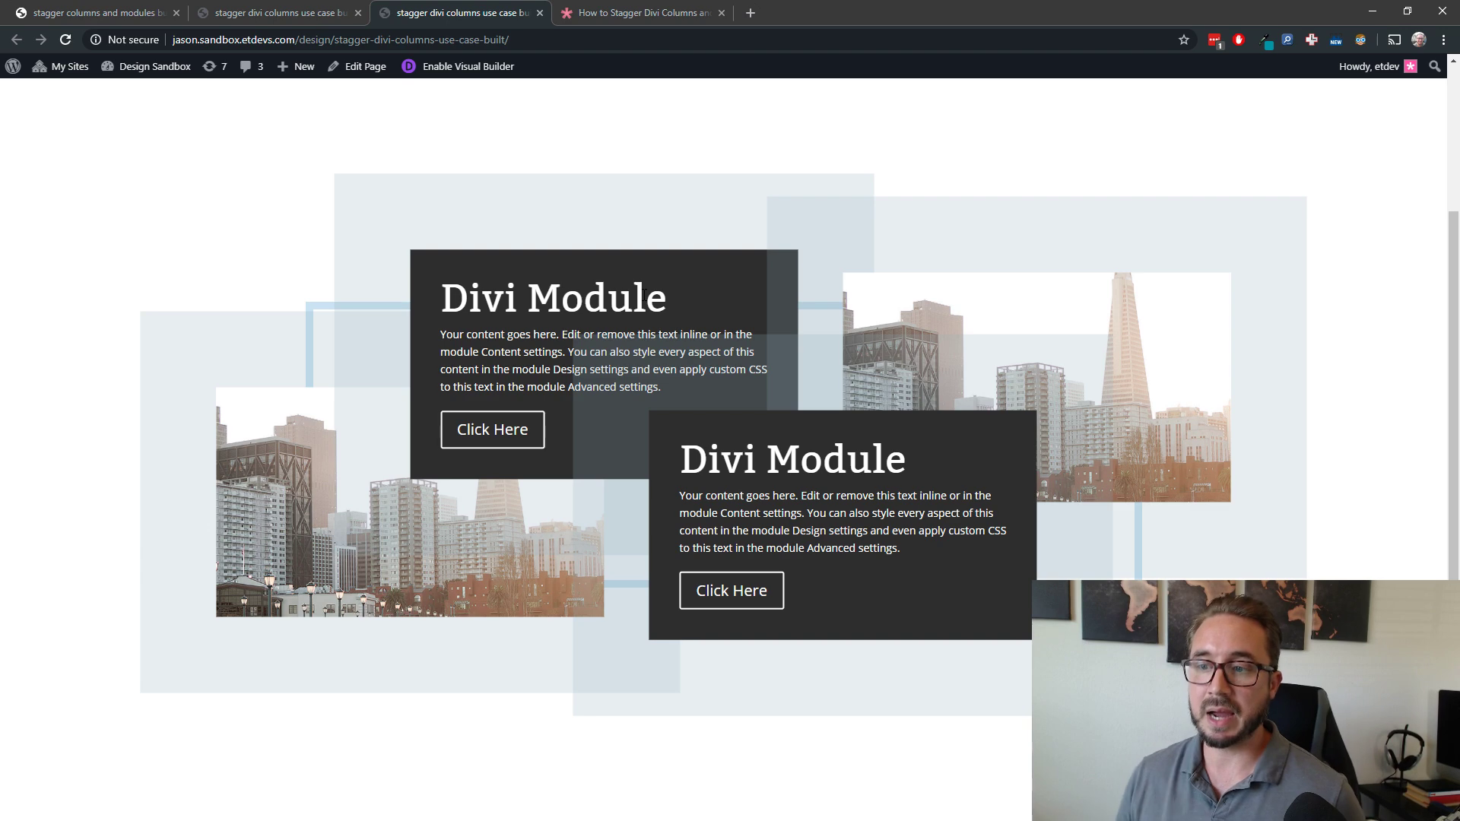
Inspect the live page in responsive device mode, widening the preview to about 1976 px and narrowing it to about 783 px.
right_click(745, 153)
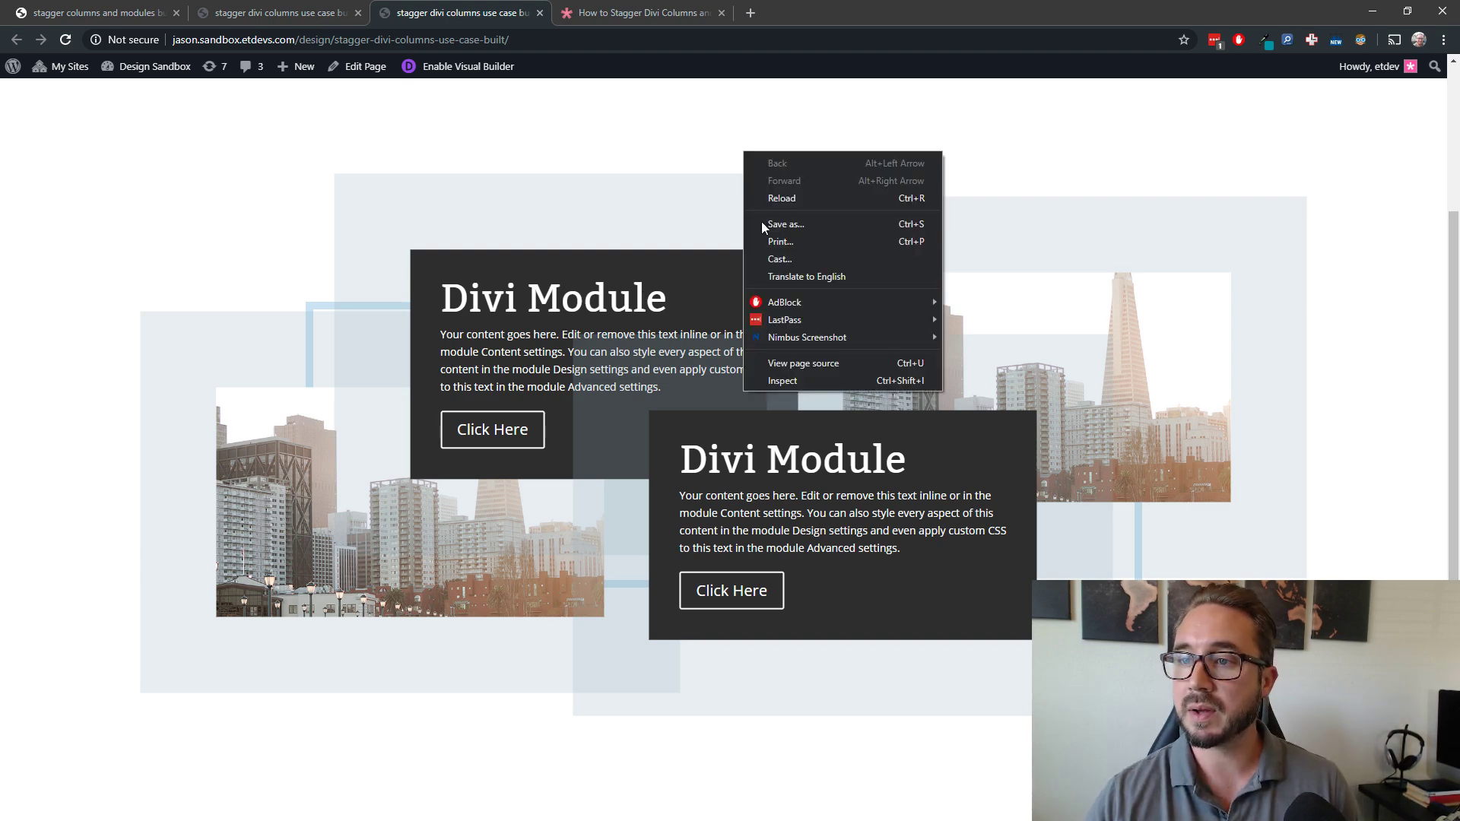
left_click(827, 383)
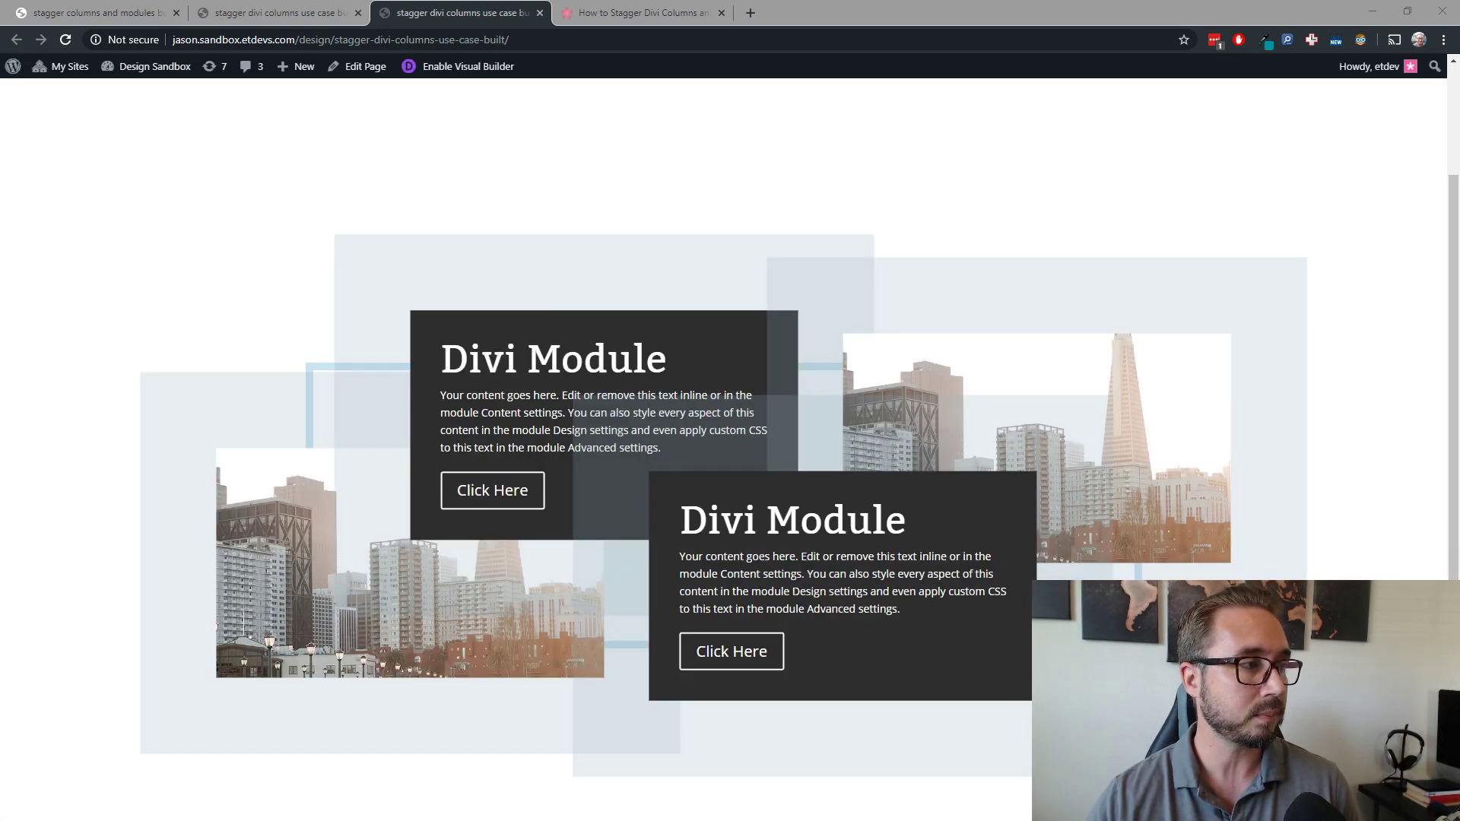
key("ctrl+shift+m")
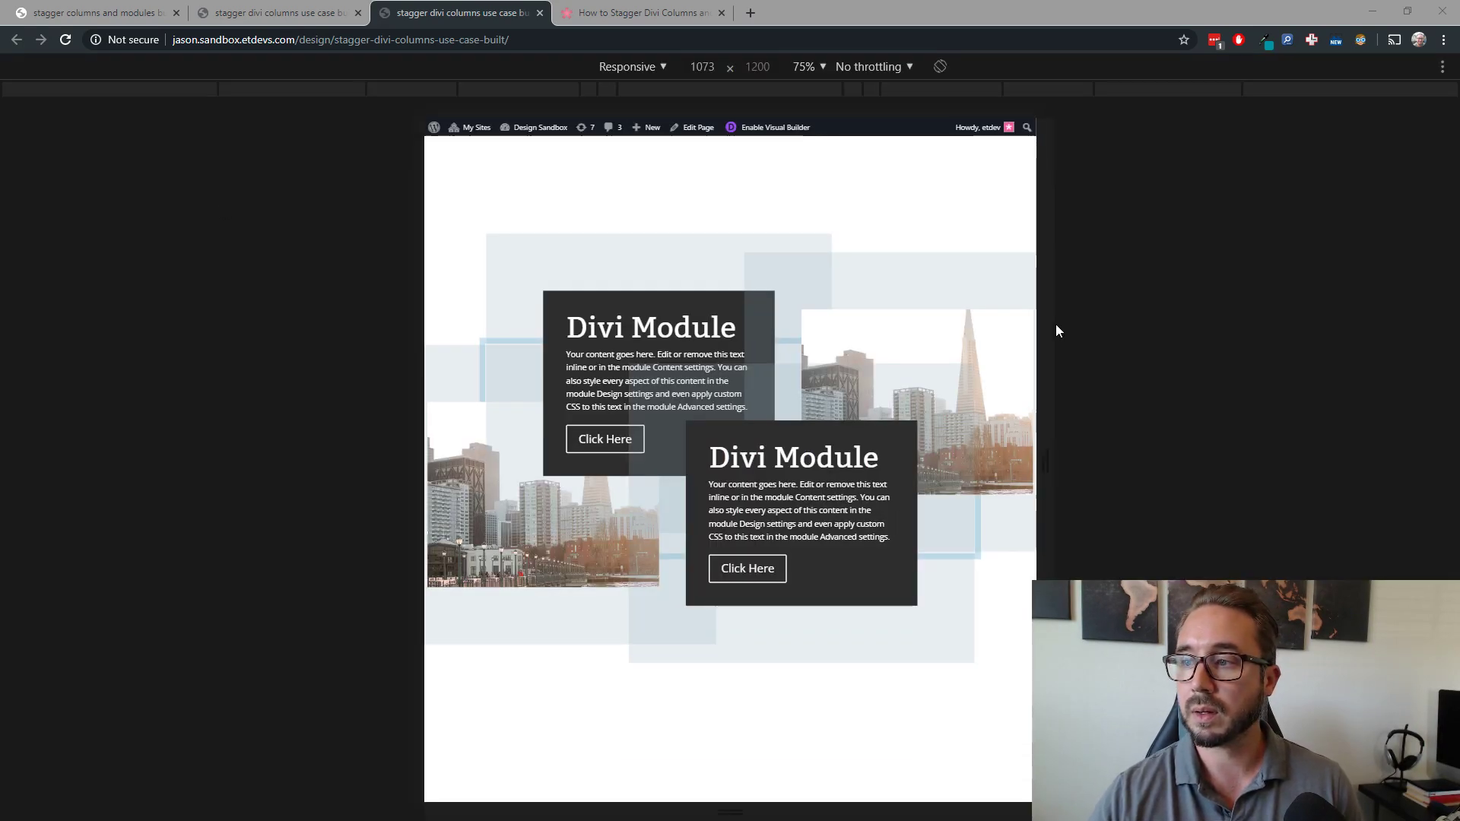
left_click_drag(1046, 329, 1302, 297)
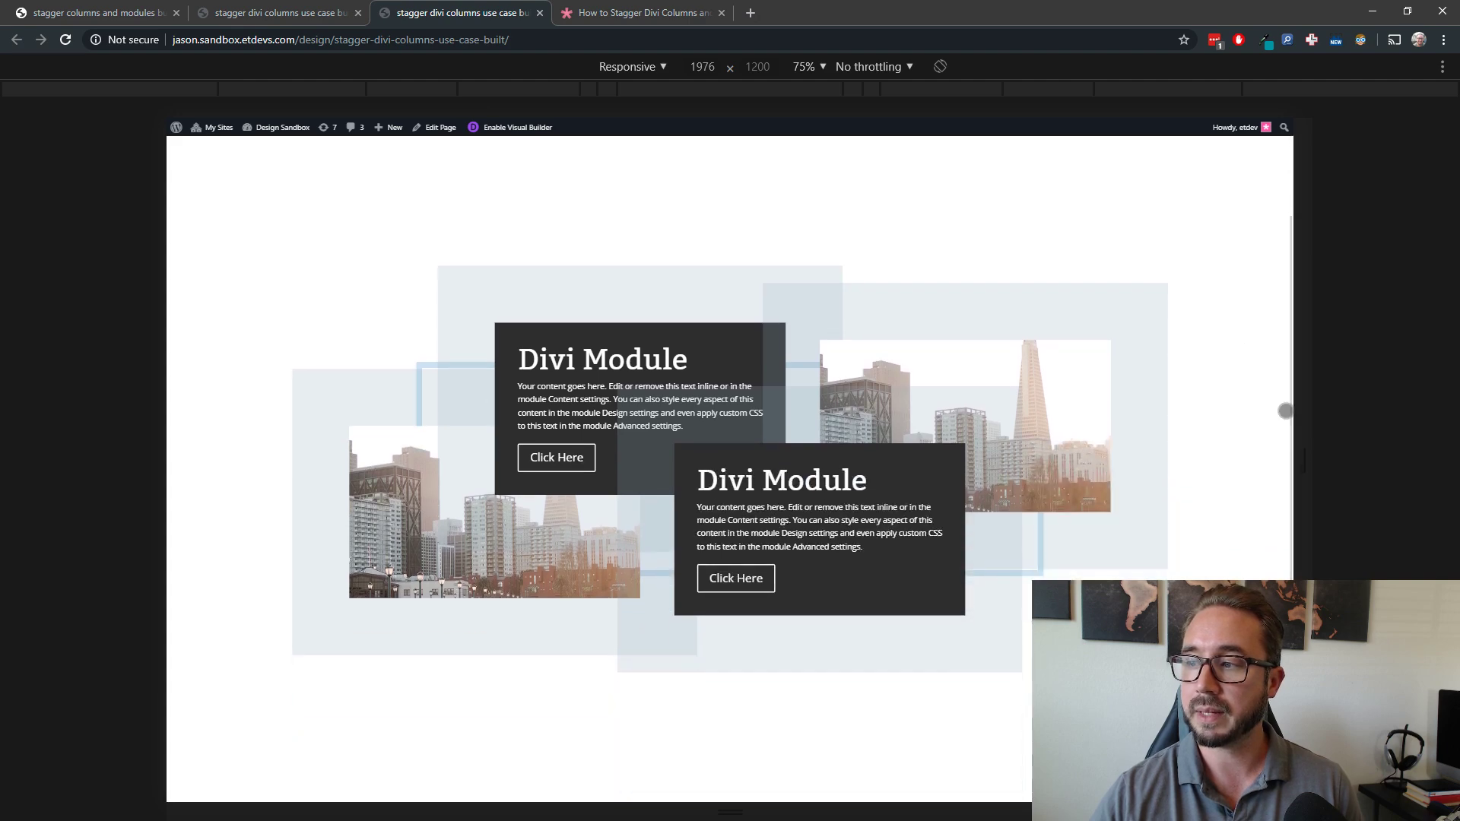
left_click_drag(1302, 414, 964, 447)
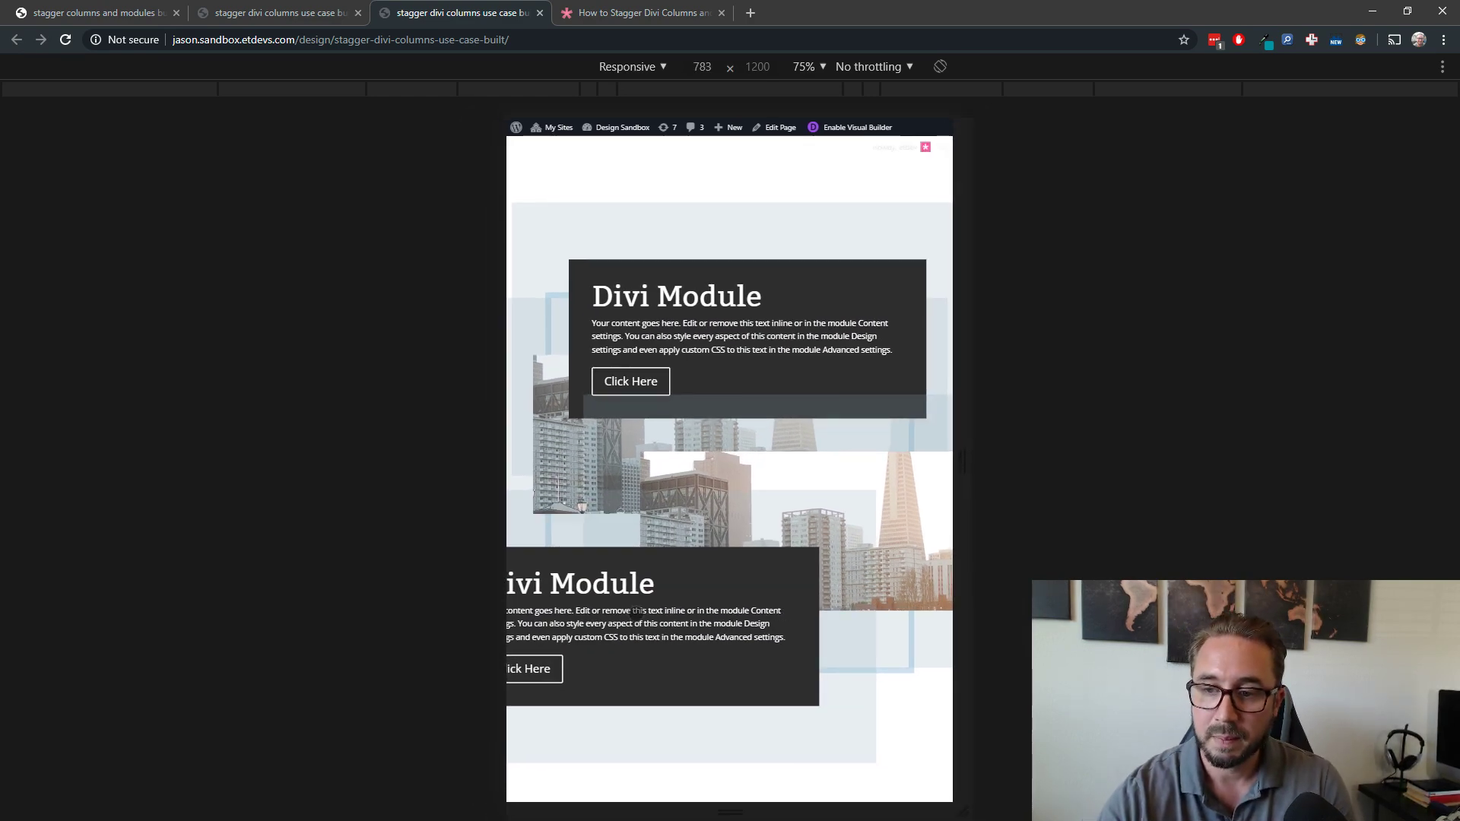
Return to the visual builder tab and enable responsive values for the second column module's transform, showing its translate settings.
left_click(289, 15)
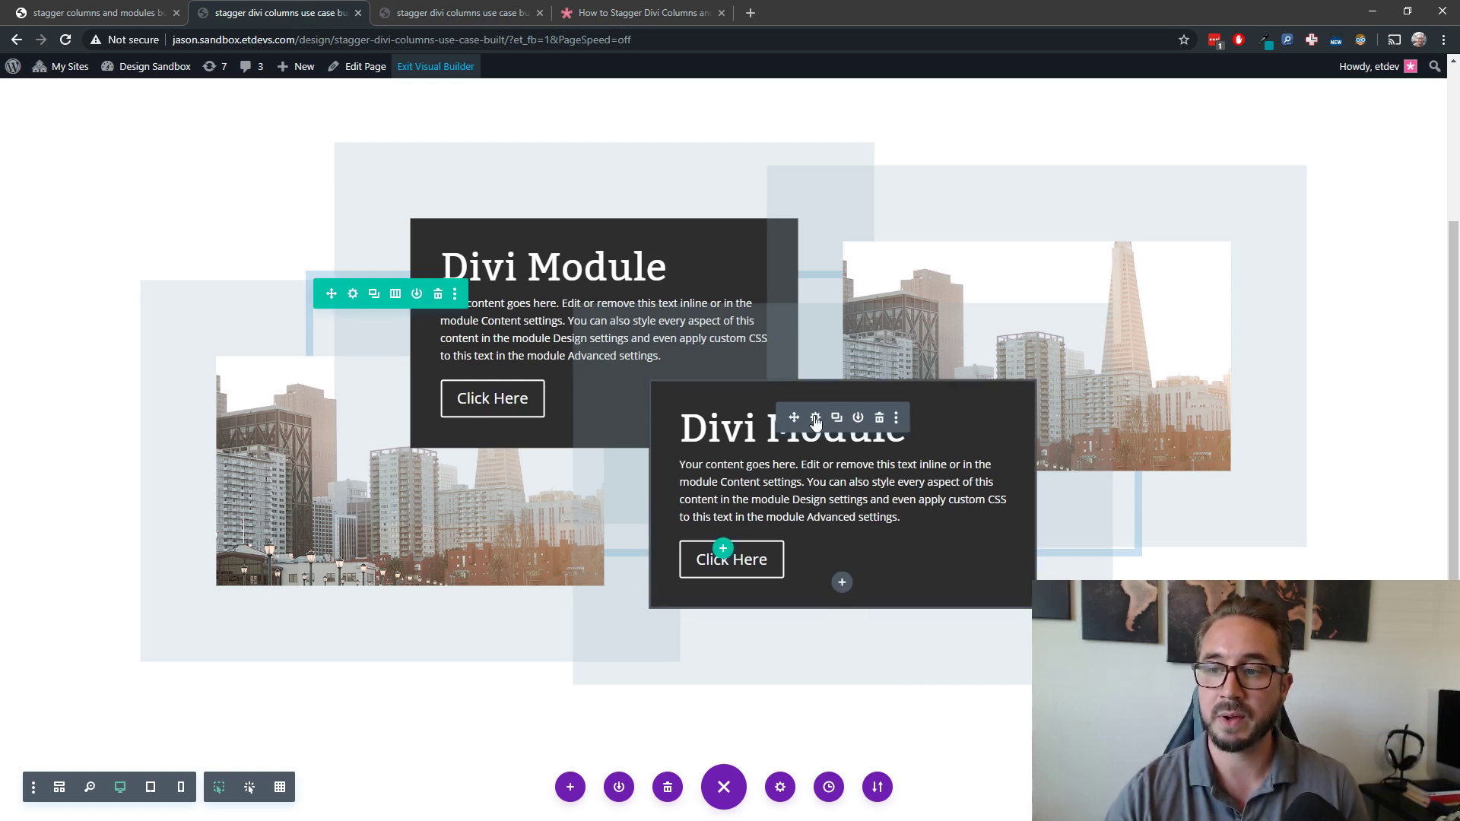
left_click(815, 417)
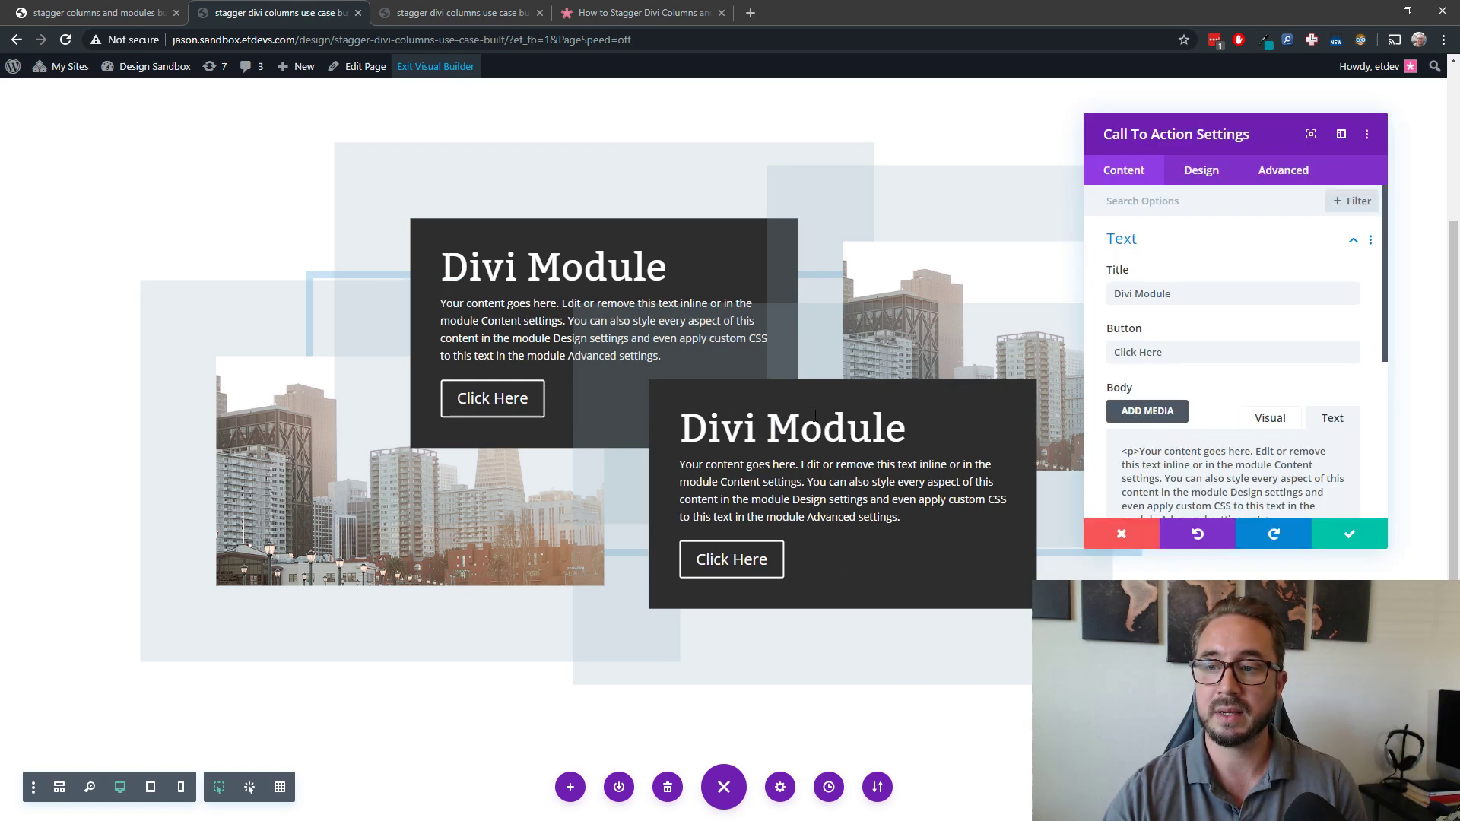
left_click(1201, 174)
scroll(1232, 450, "down", 3)
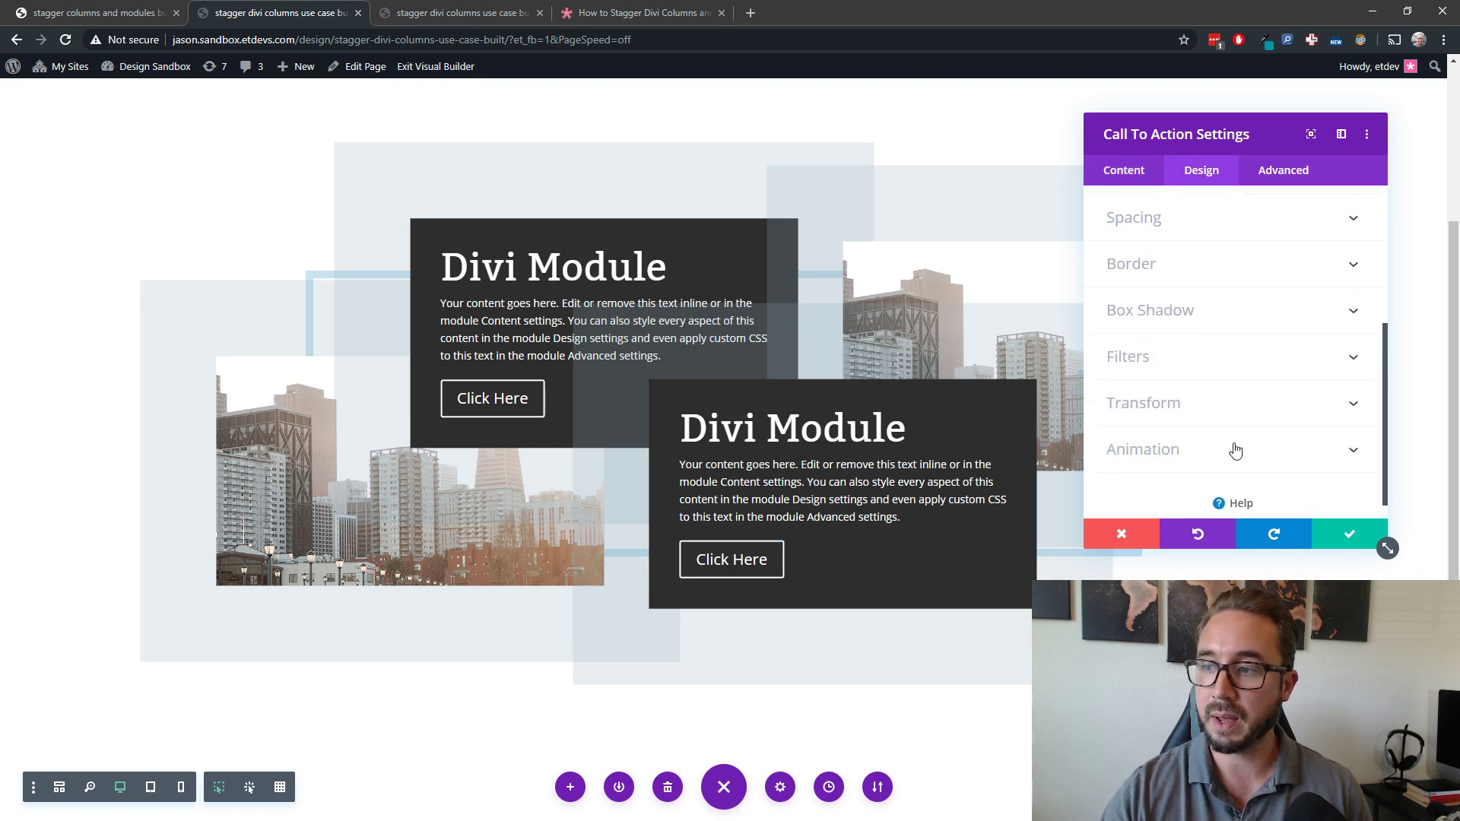
left_click(1226, 403)
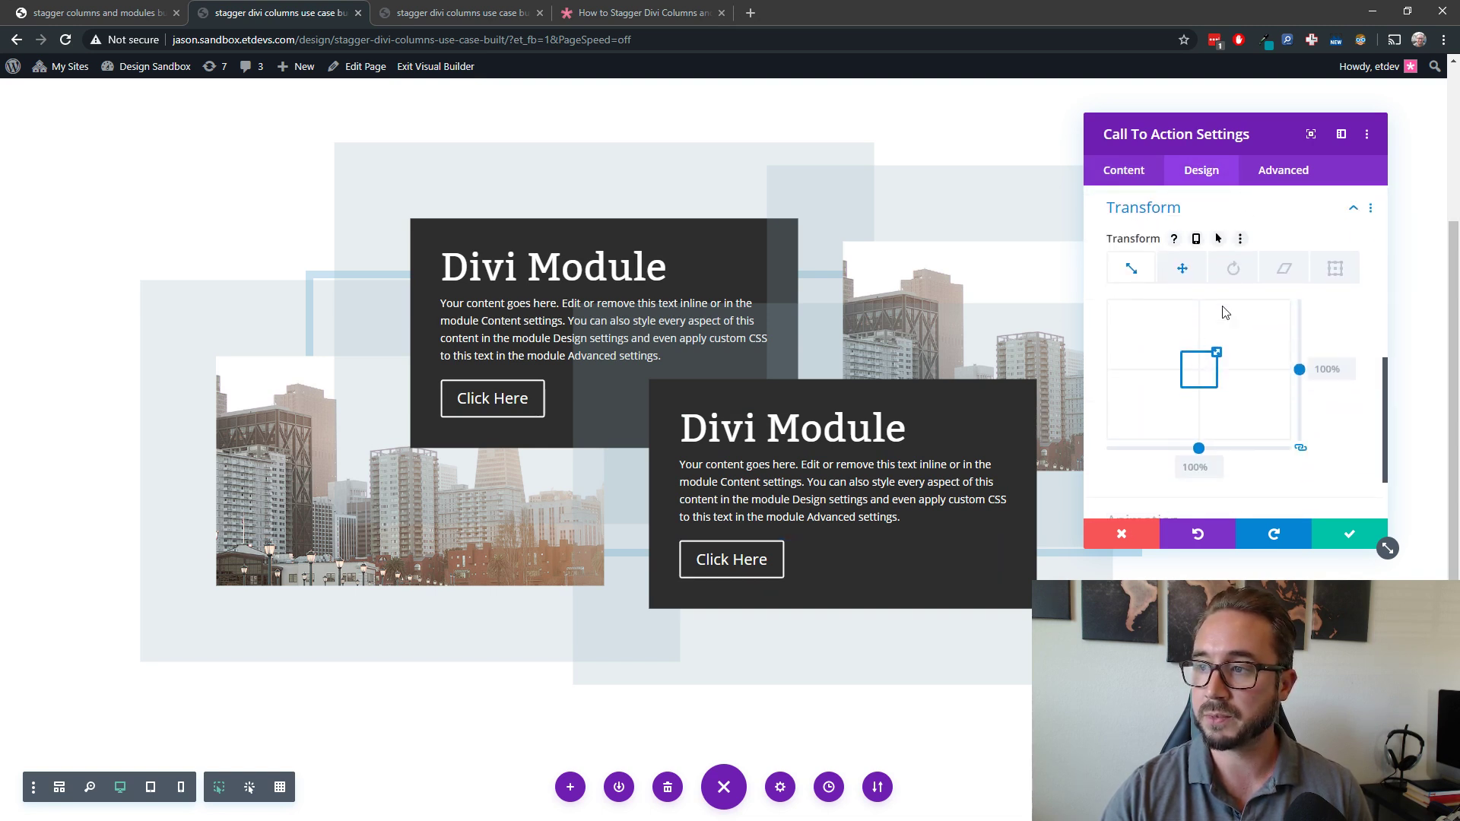
left_click(1187, 270)
left_click(1195, 239)
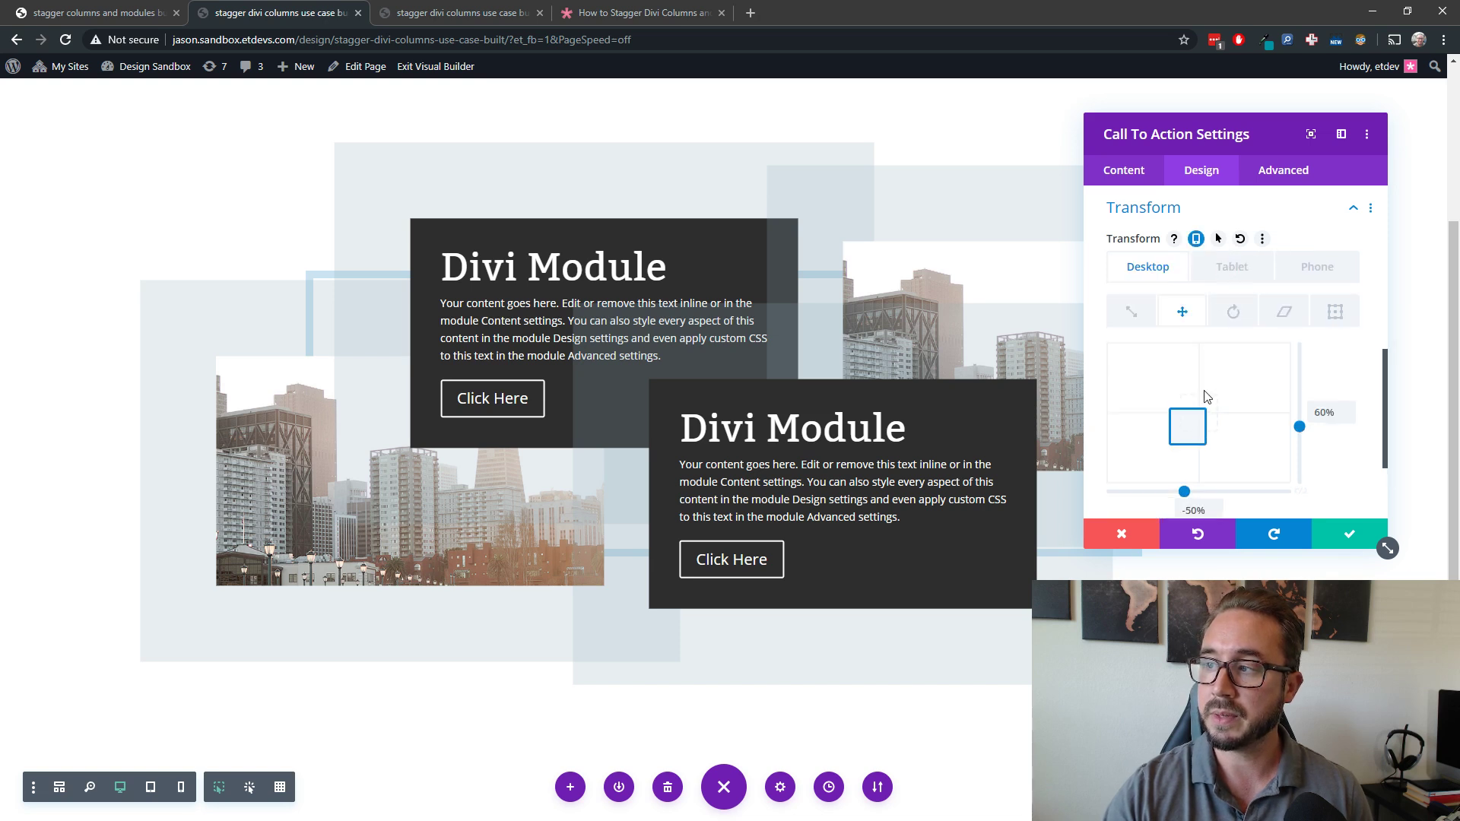
scroll(1247, 341, "down", 2)
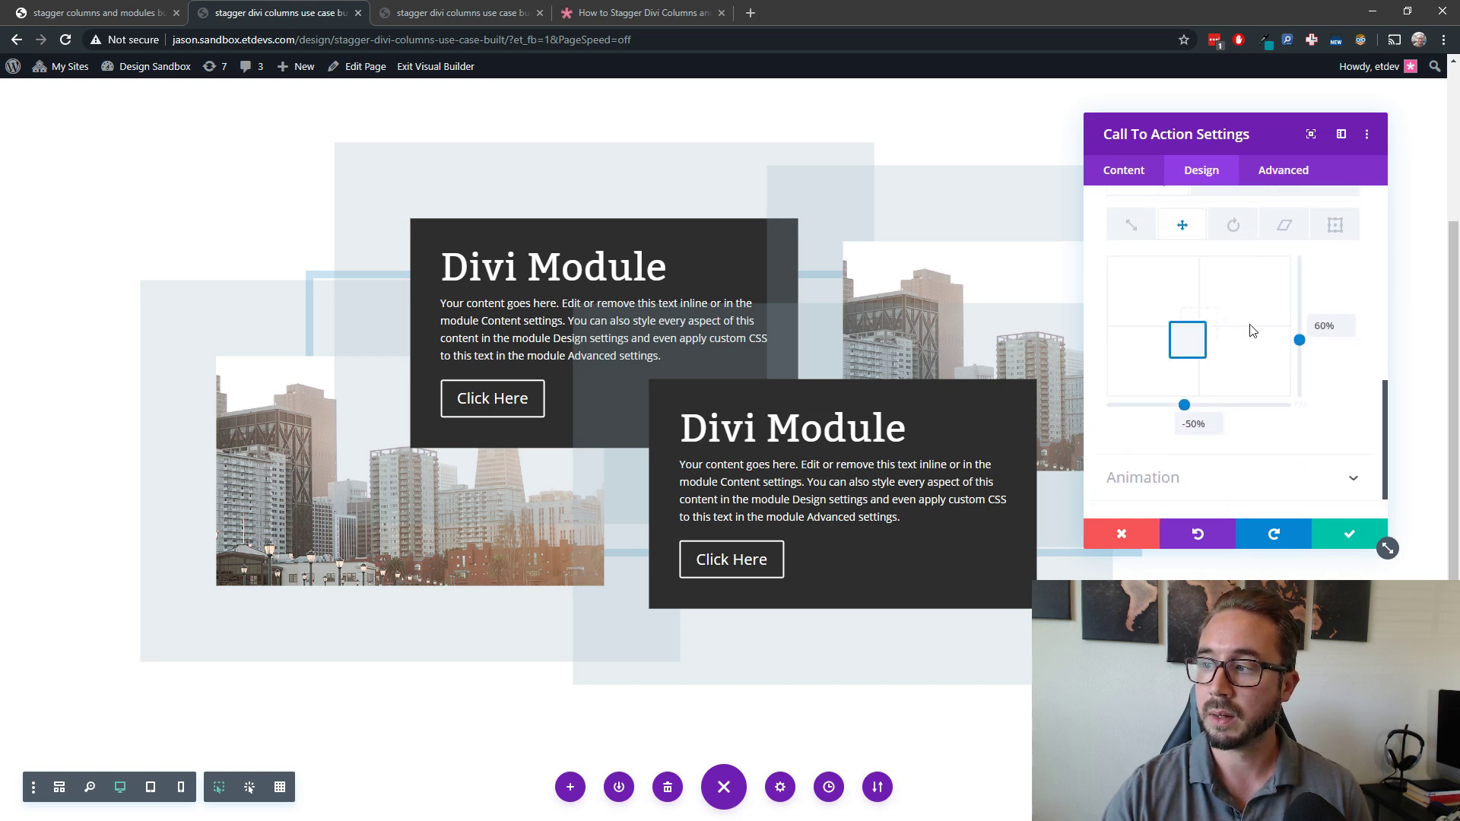
scroll(1245, 342, "up", 1)
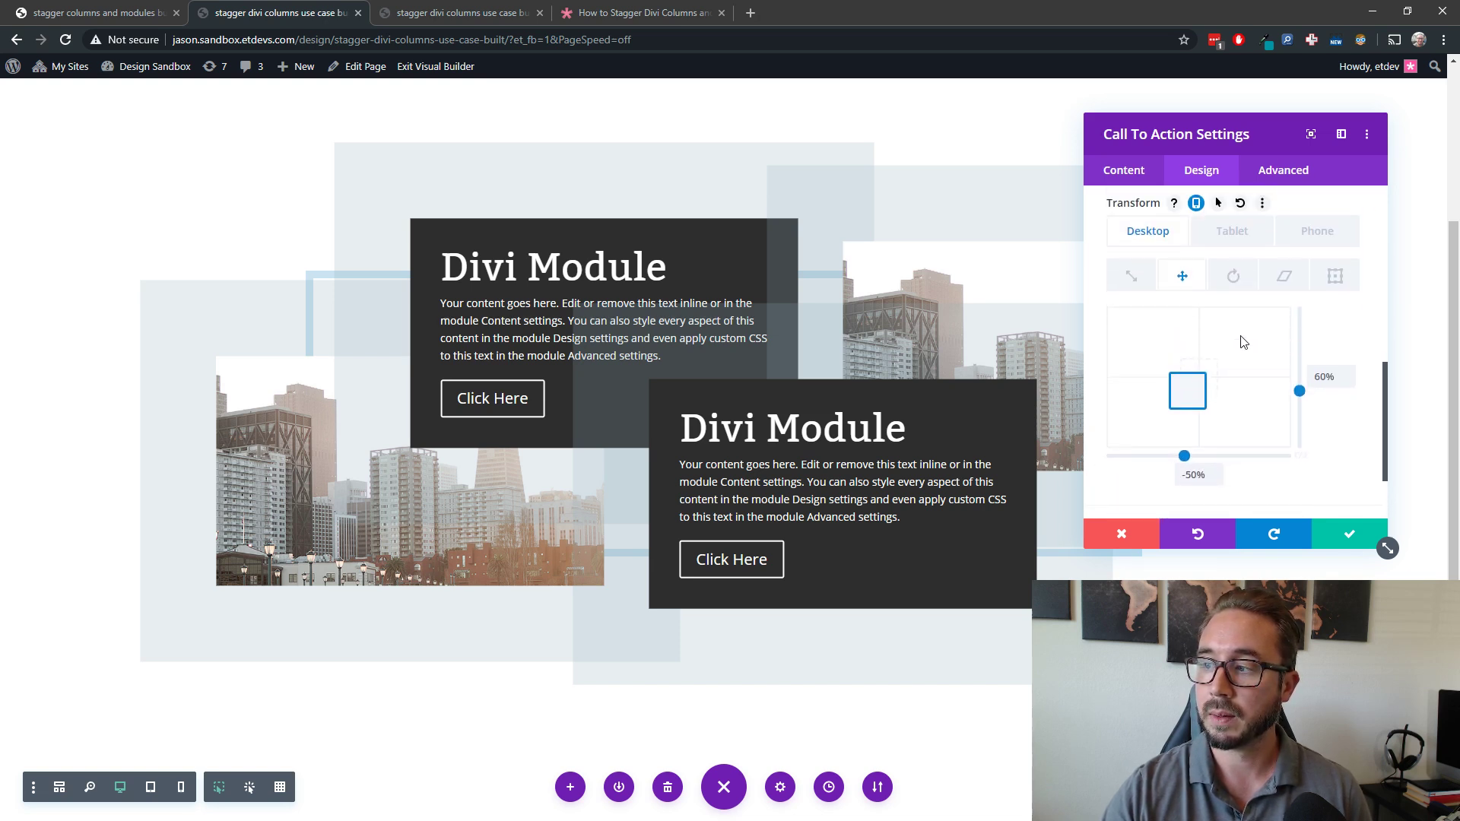
Set the module's horizontal translate for tablet to -15% and save the module settings.
left_click(1228, 237)
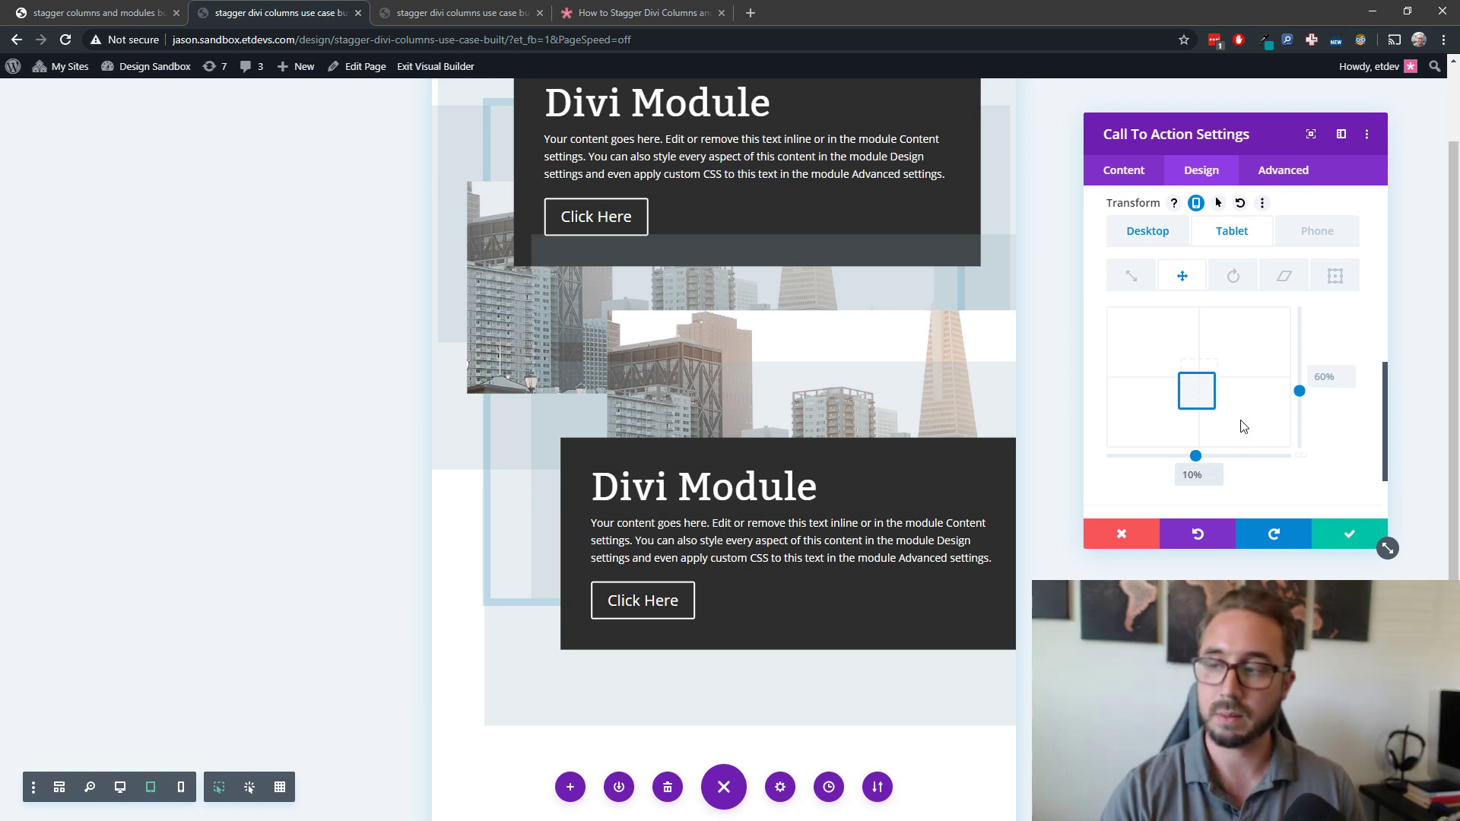
key("BackSpace")
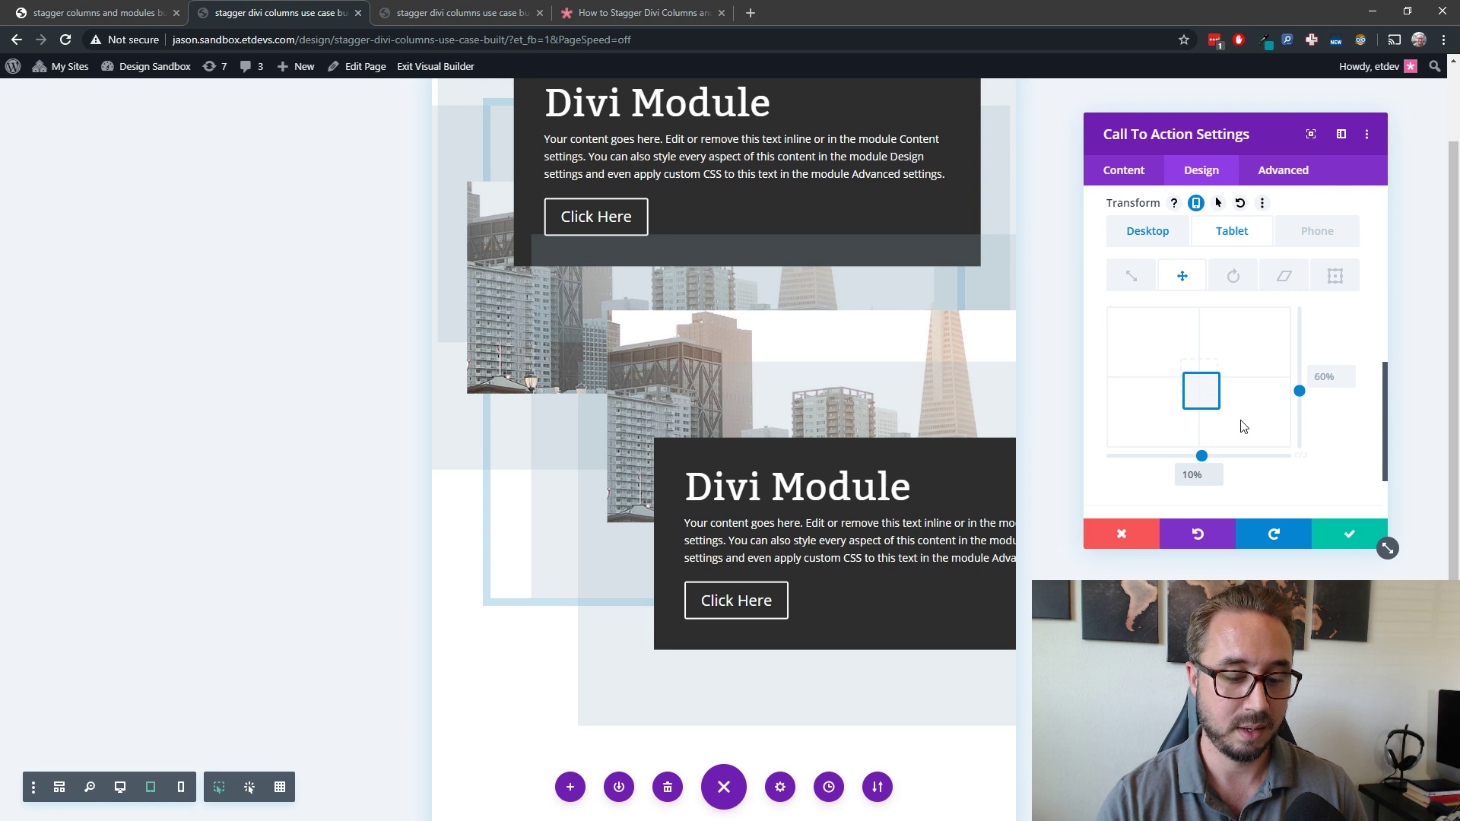
key("BackSpace")
key("BackSpace")
type("5")
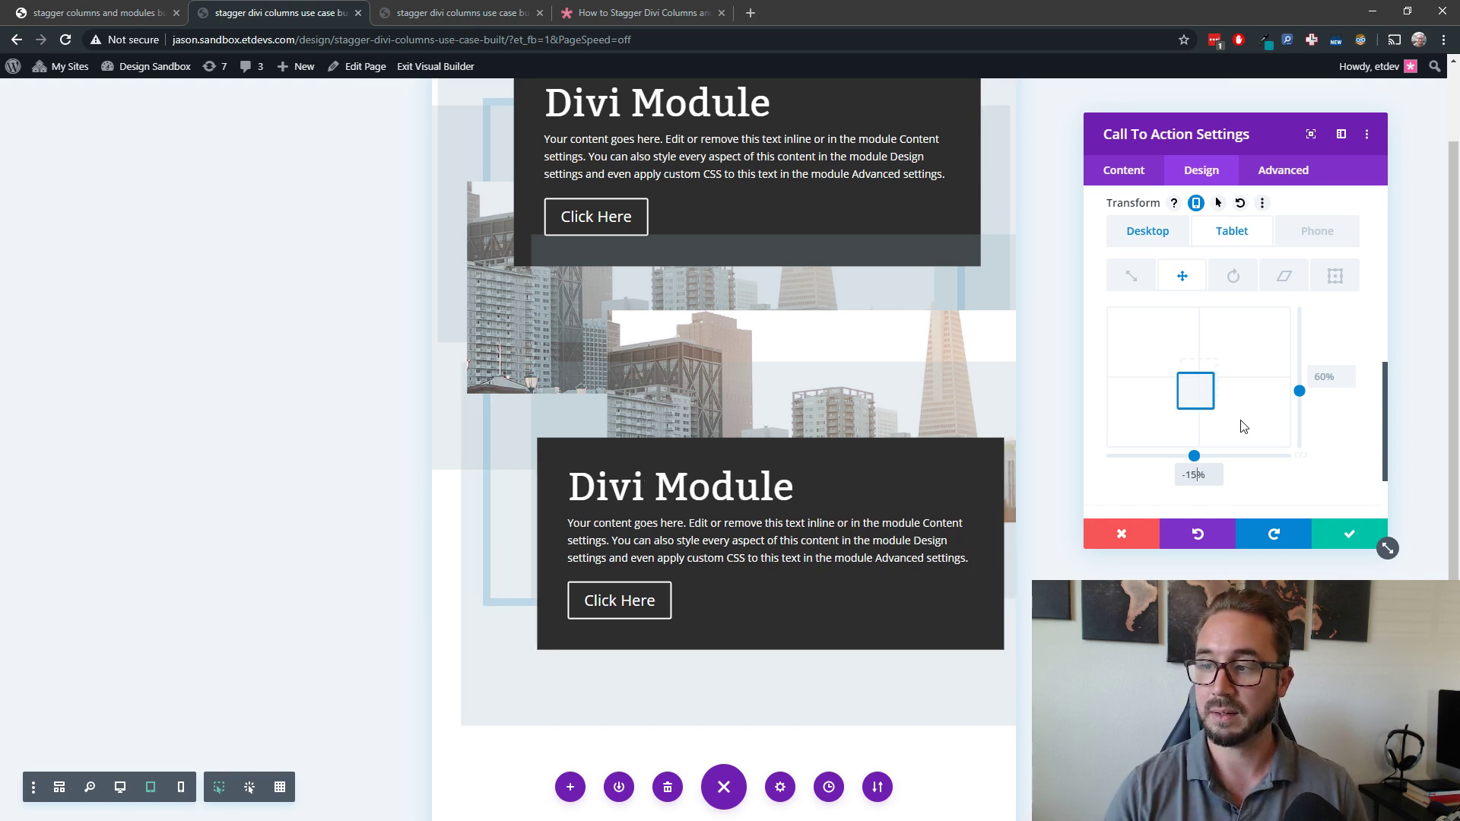
left_click(1349, 534)
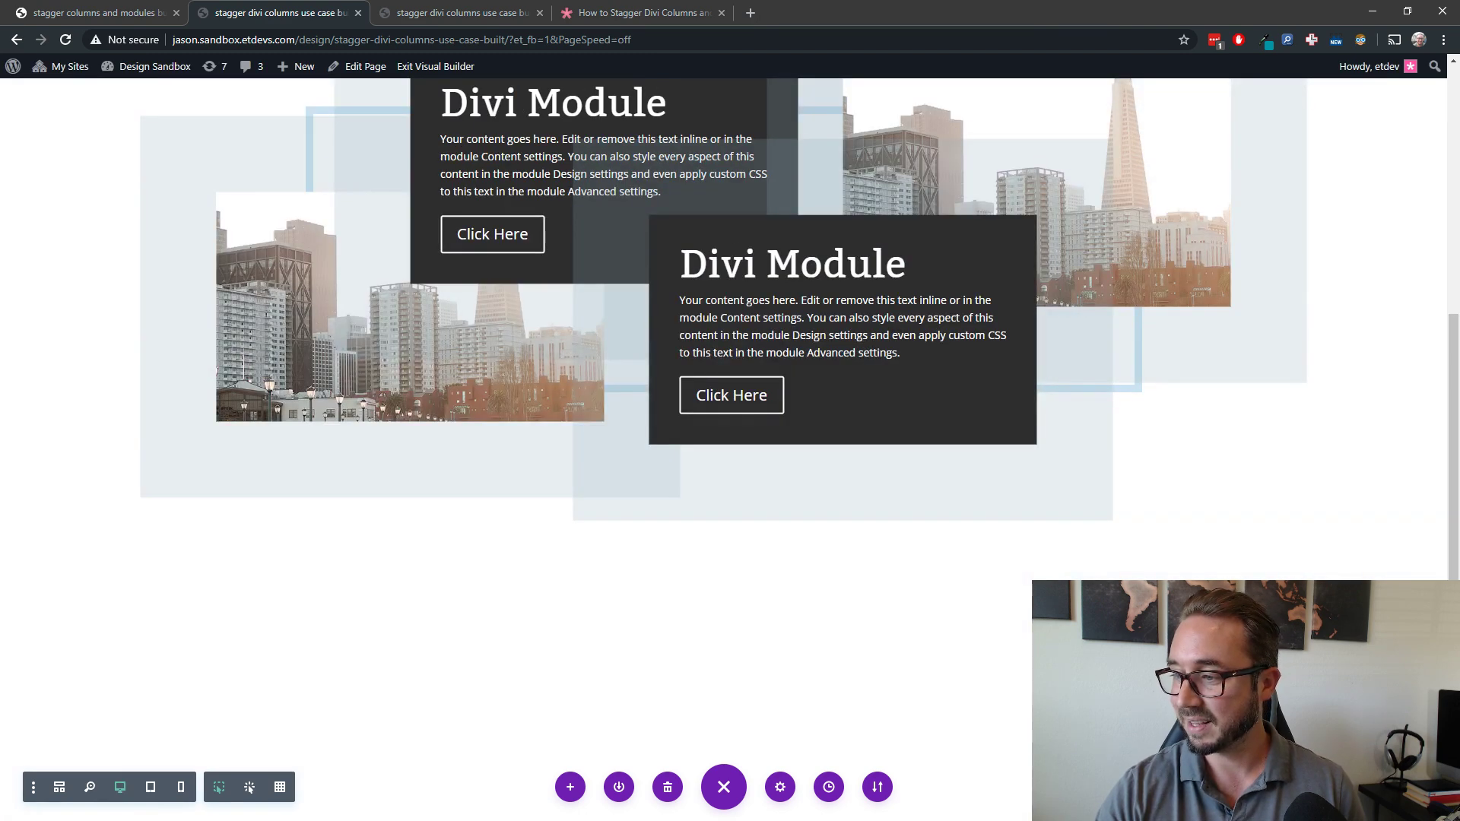
Reload the live page tab and check the layout with the preview narrowed to about 480 px and widened to about 1120 px.
scroll(626, 200, "up", 2)
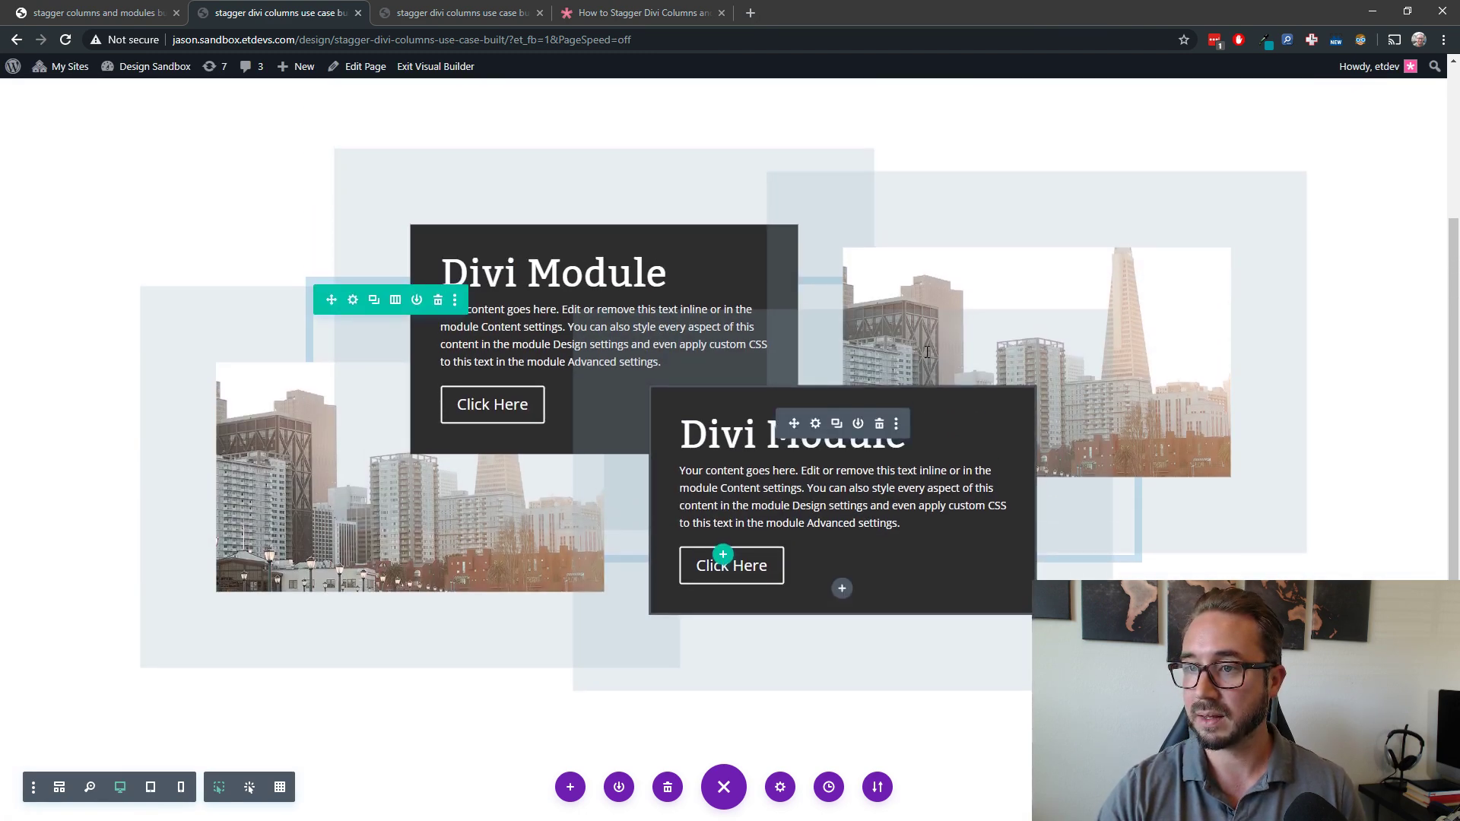
scroll(627, 200, "down", 1)
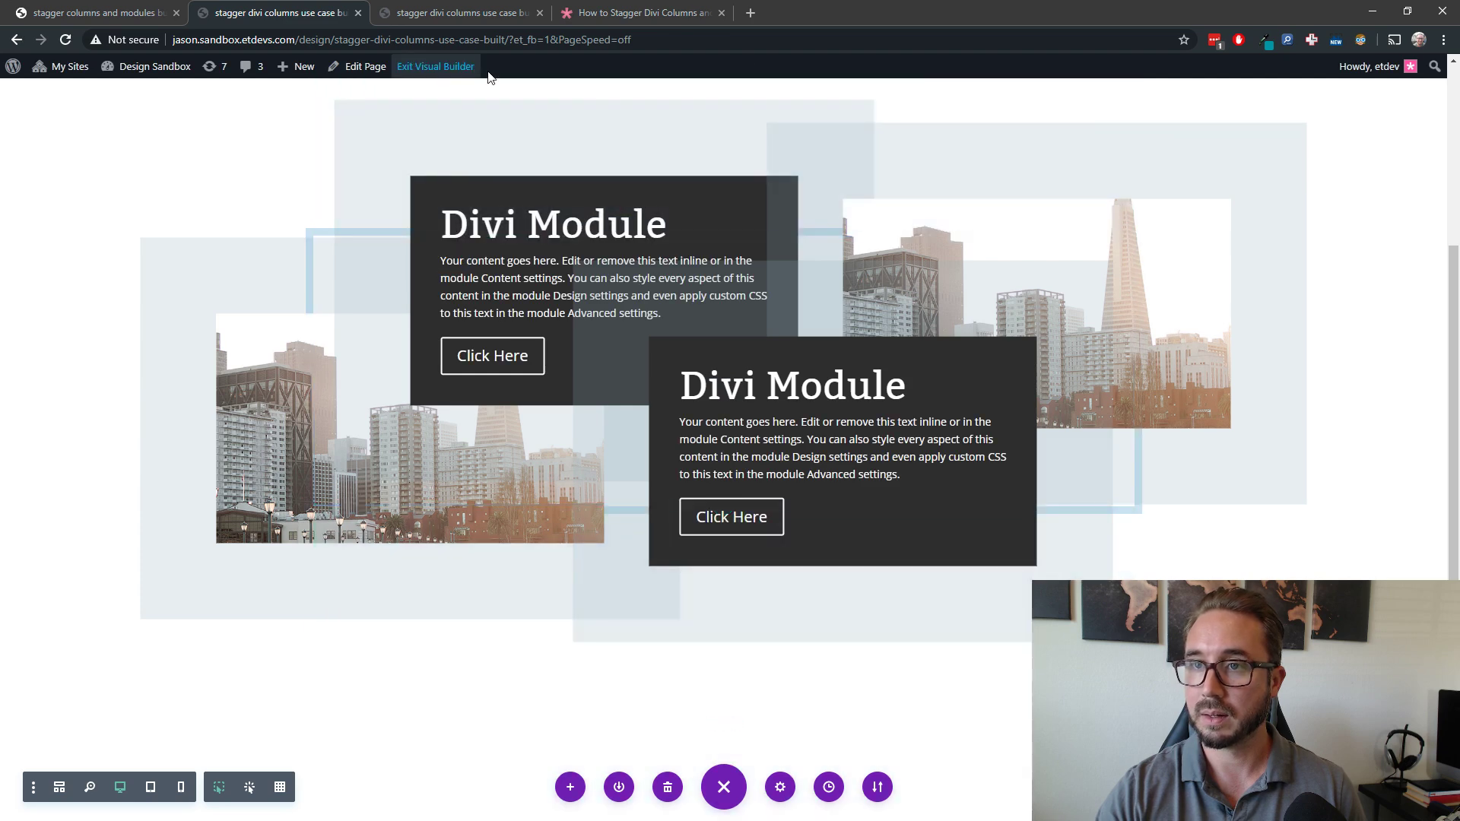
left_click(449, 15)
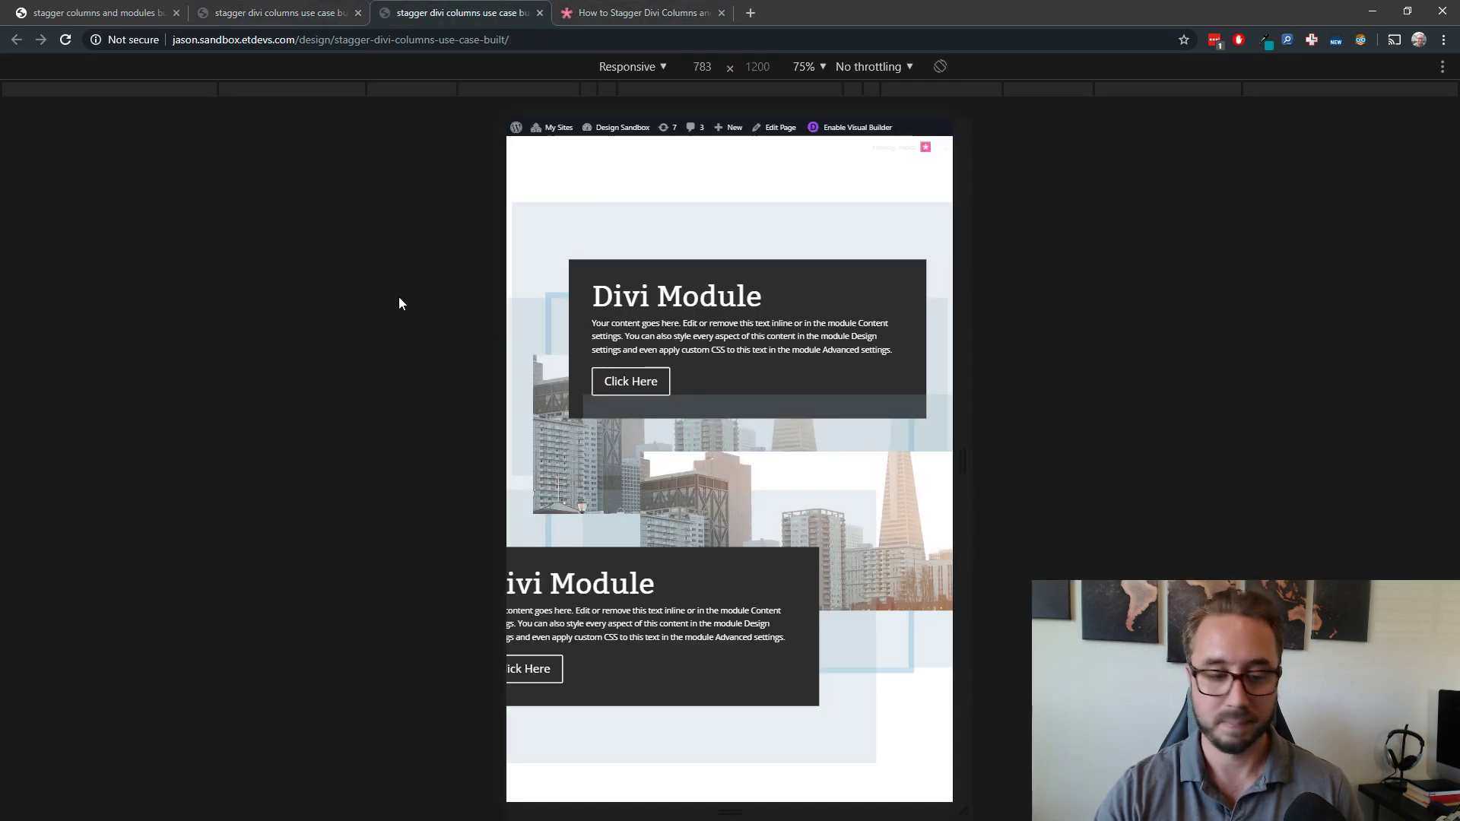
key("ctrl+r")
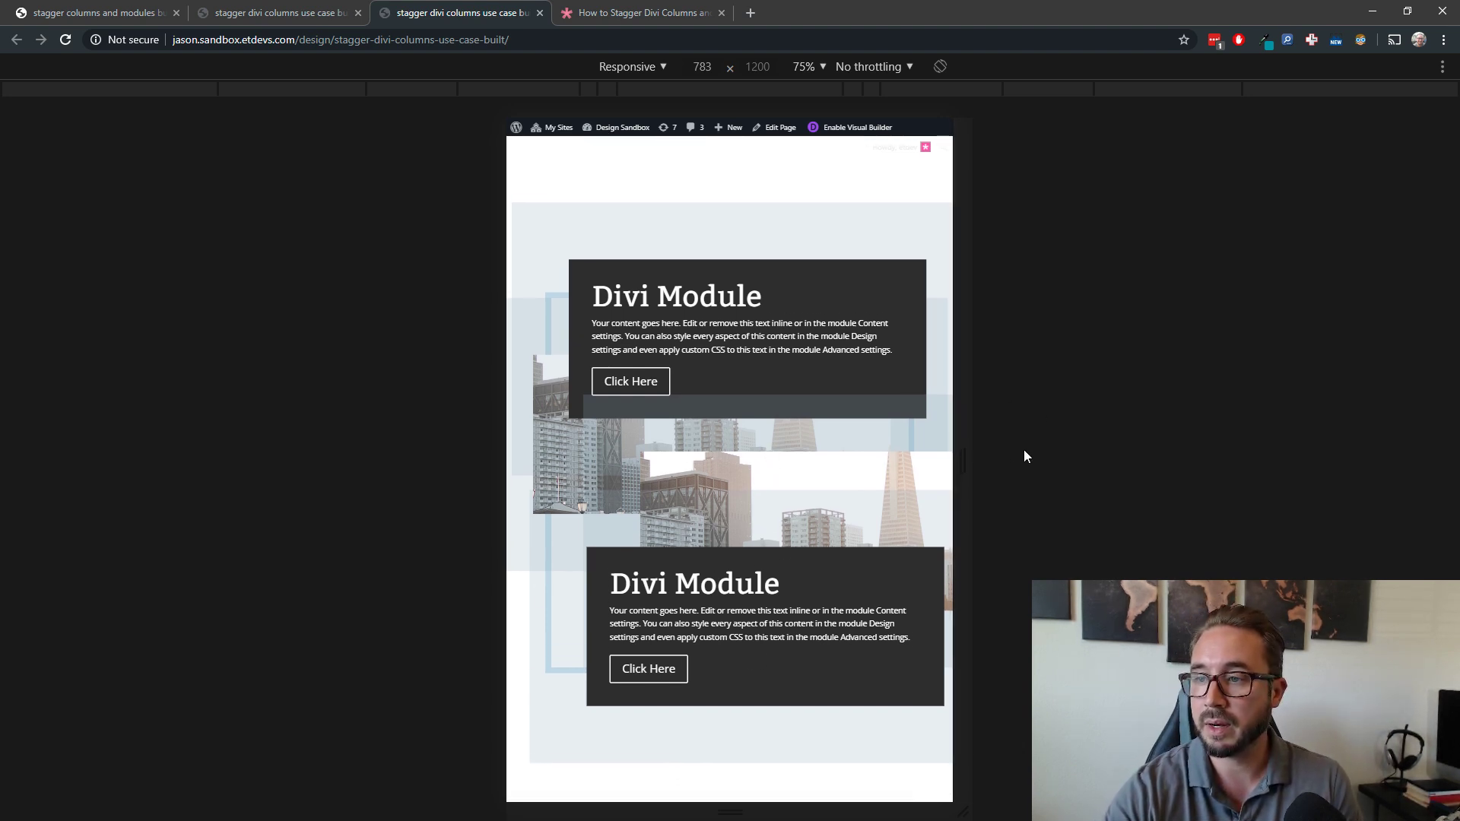
left_click_drag(965, 461, 880, 454)
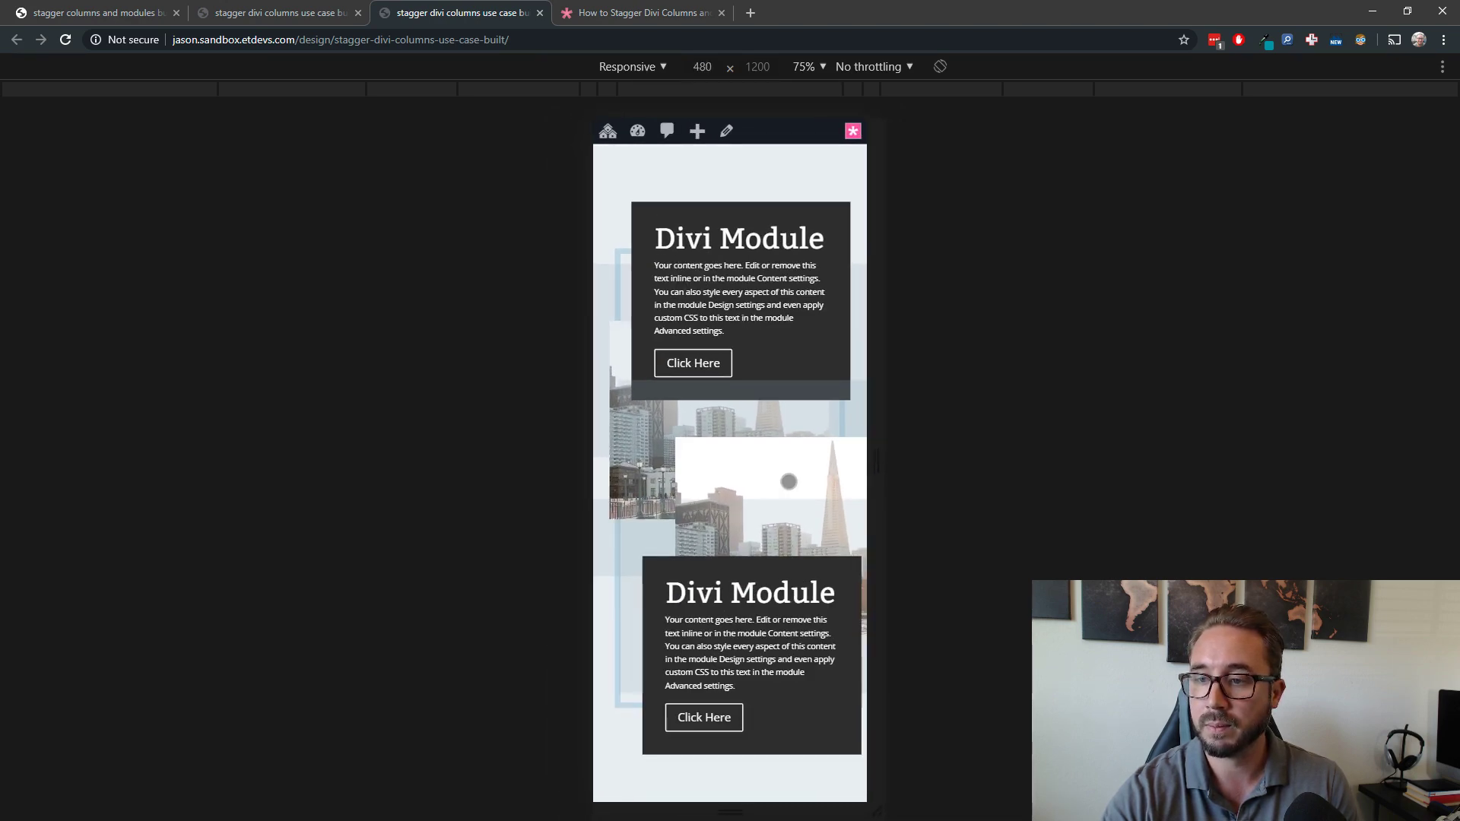
scroll(782, 488, "down", 1)
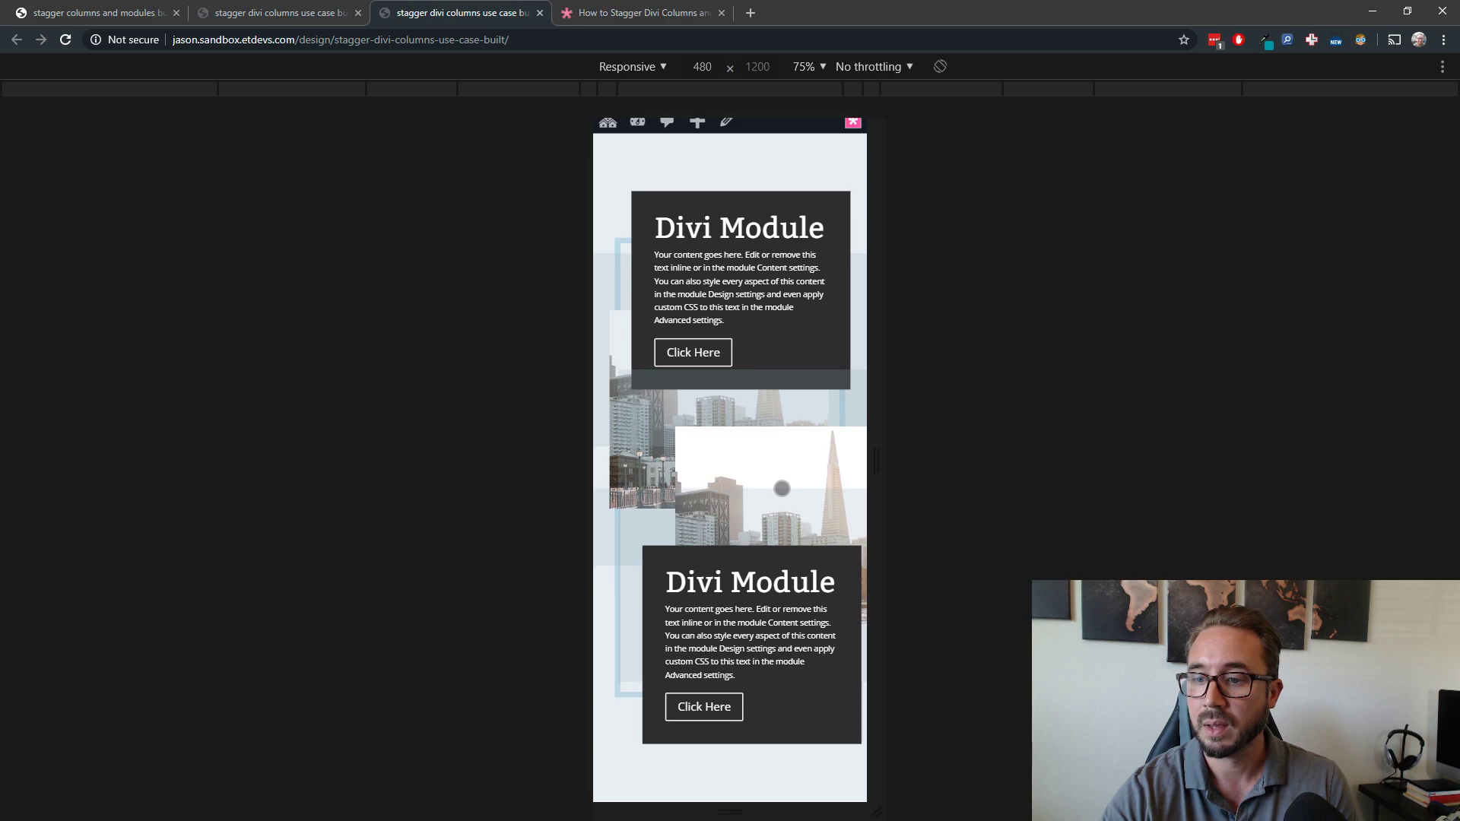
scroll(782, 489, "up", 1)
left_click_drag(876, 456, 1063, 418)
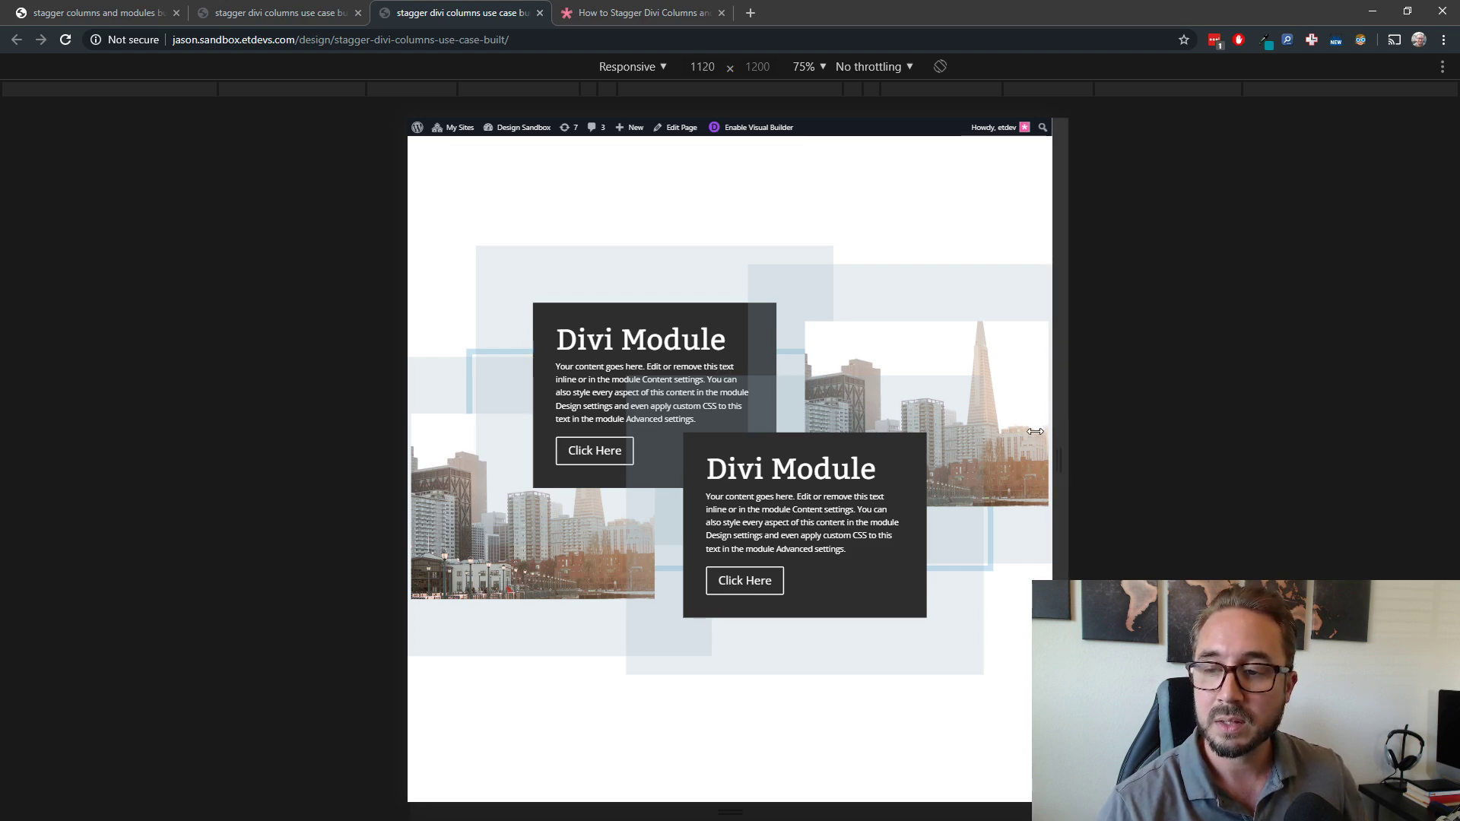
Widen the live page preview to 1793 px, then return to the visual builder tab and review the staggered layout.
left_click_drag(1064, 433, 1254, 480)
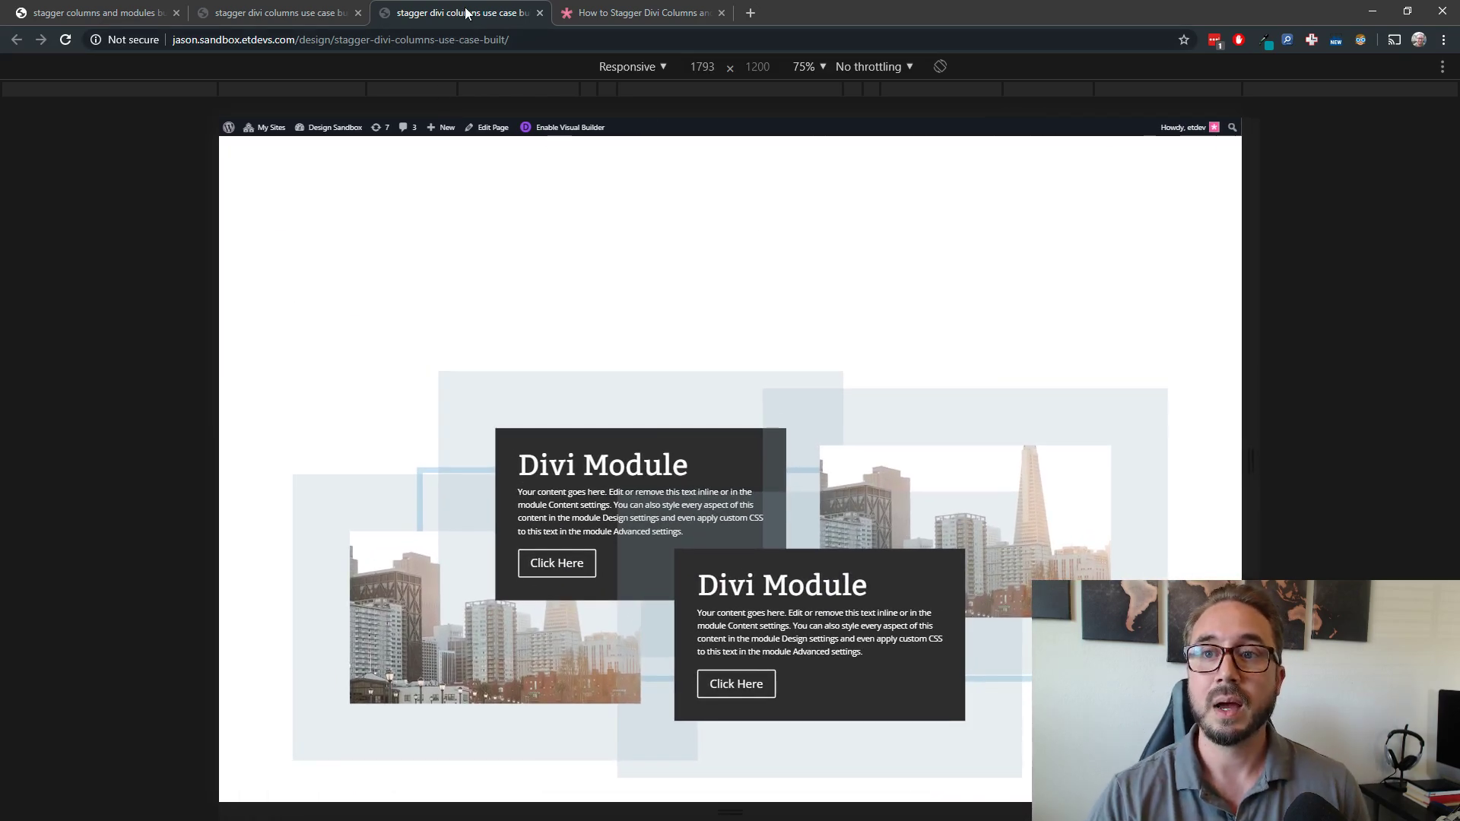
left_click(330, 13)
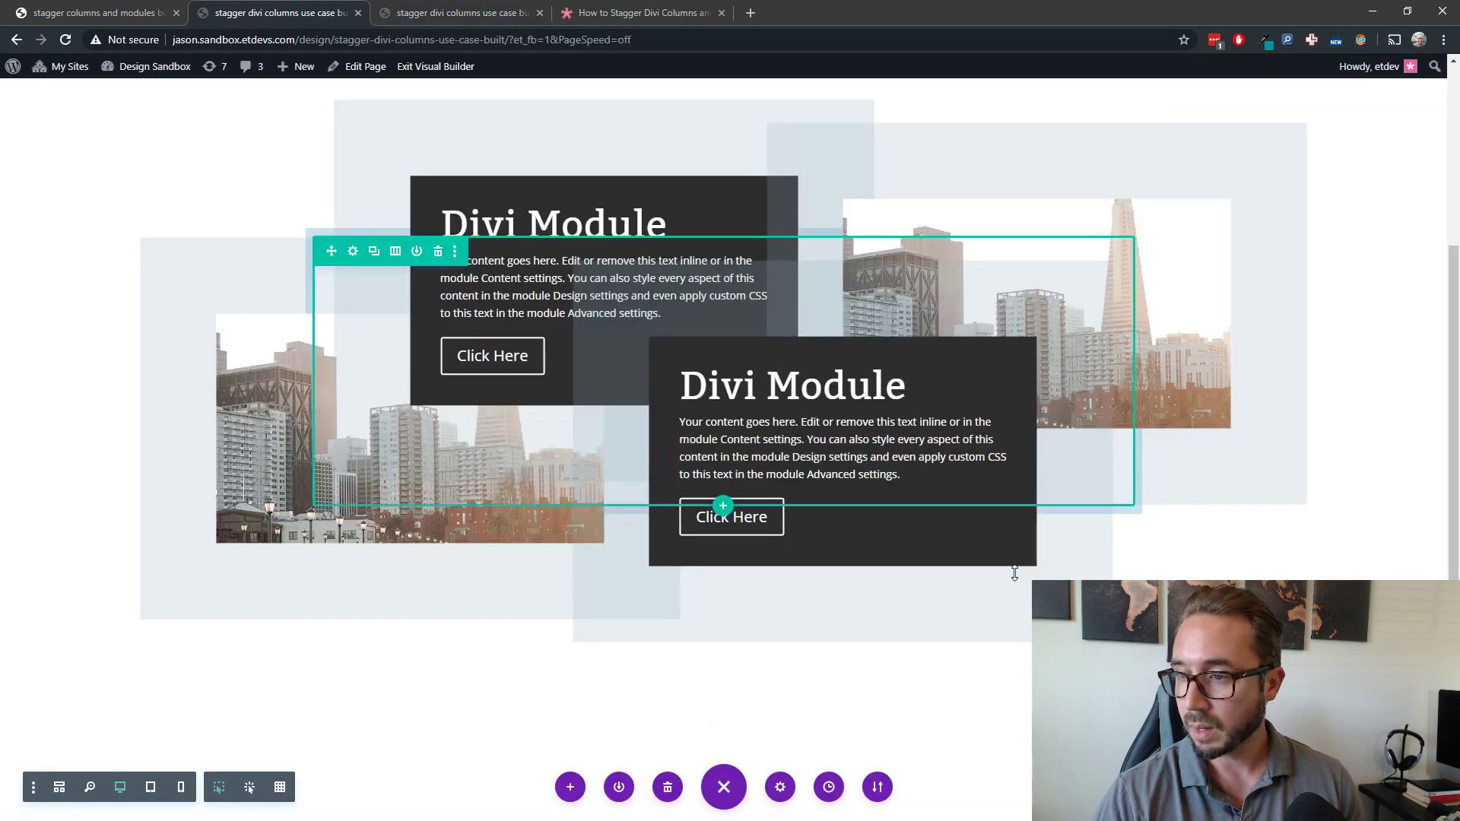
scroll(1014, 575, "up", 2)
scroll(694, 534, "down", 1)
scroll(693, 533, "down", 1)
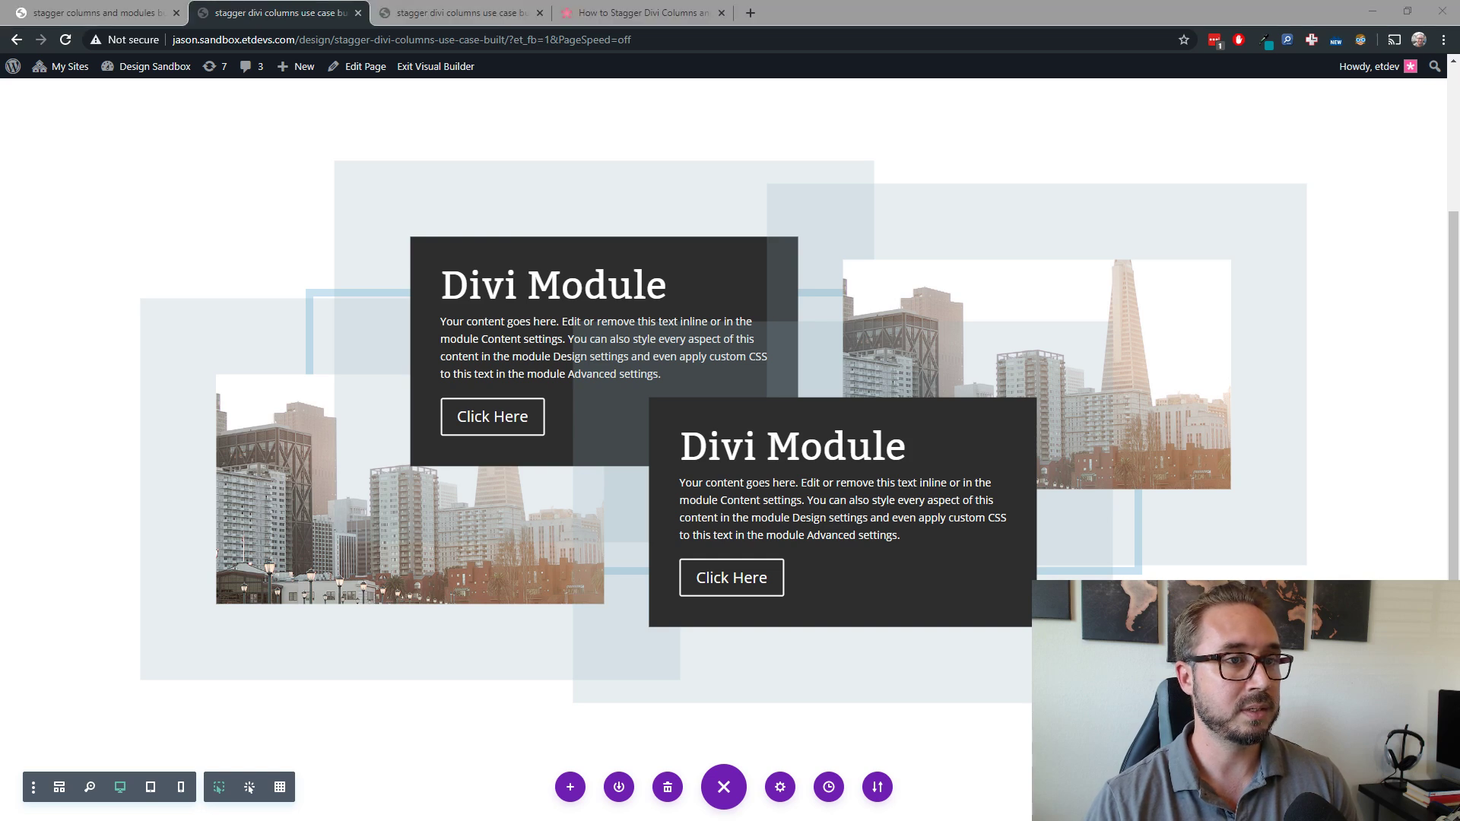
scroll(681, 261, "down", 1)
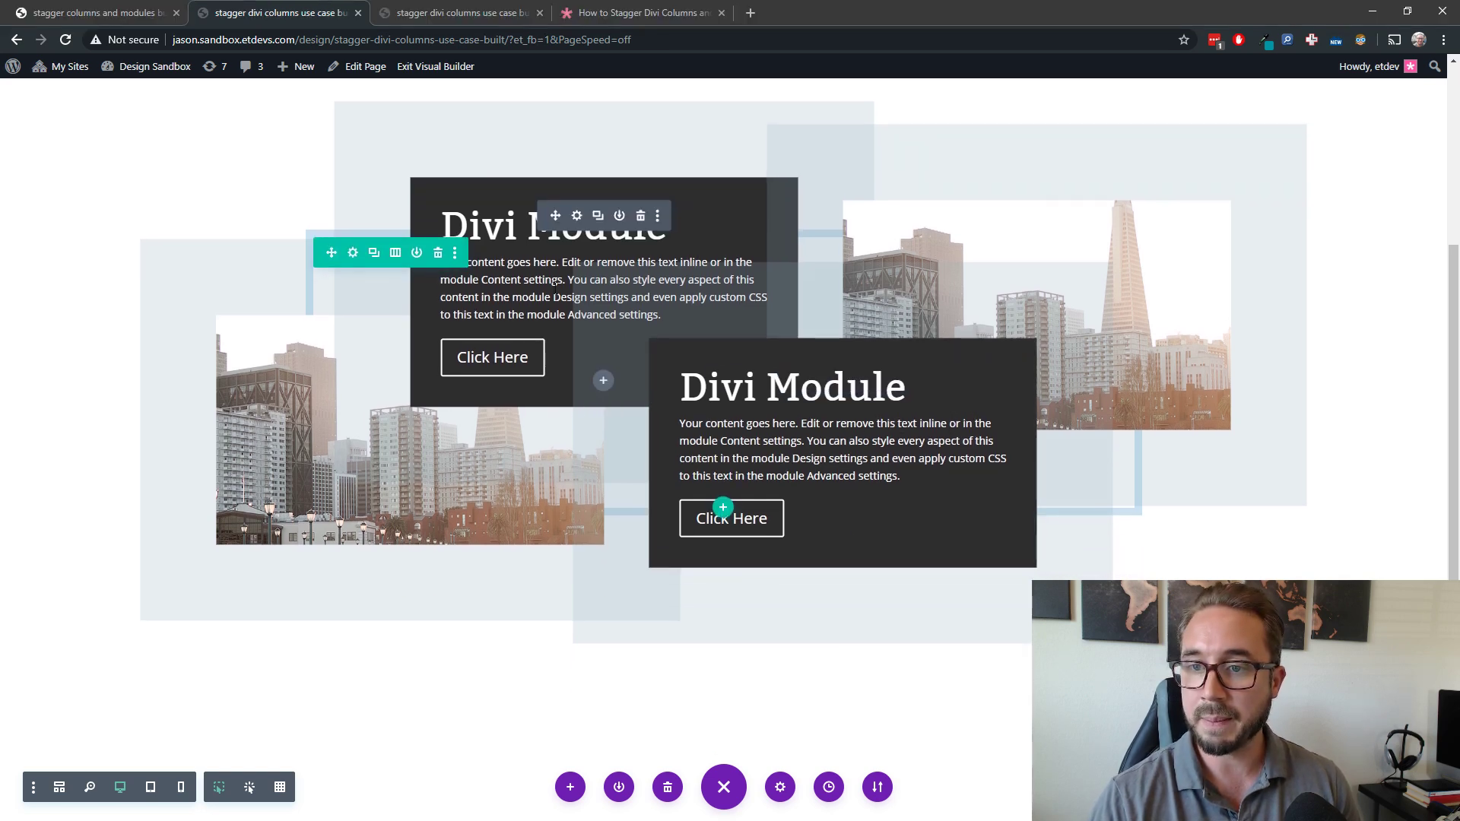
scroll(681, 260, "up", 2)
scroll(578, 257, "down", 1)
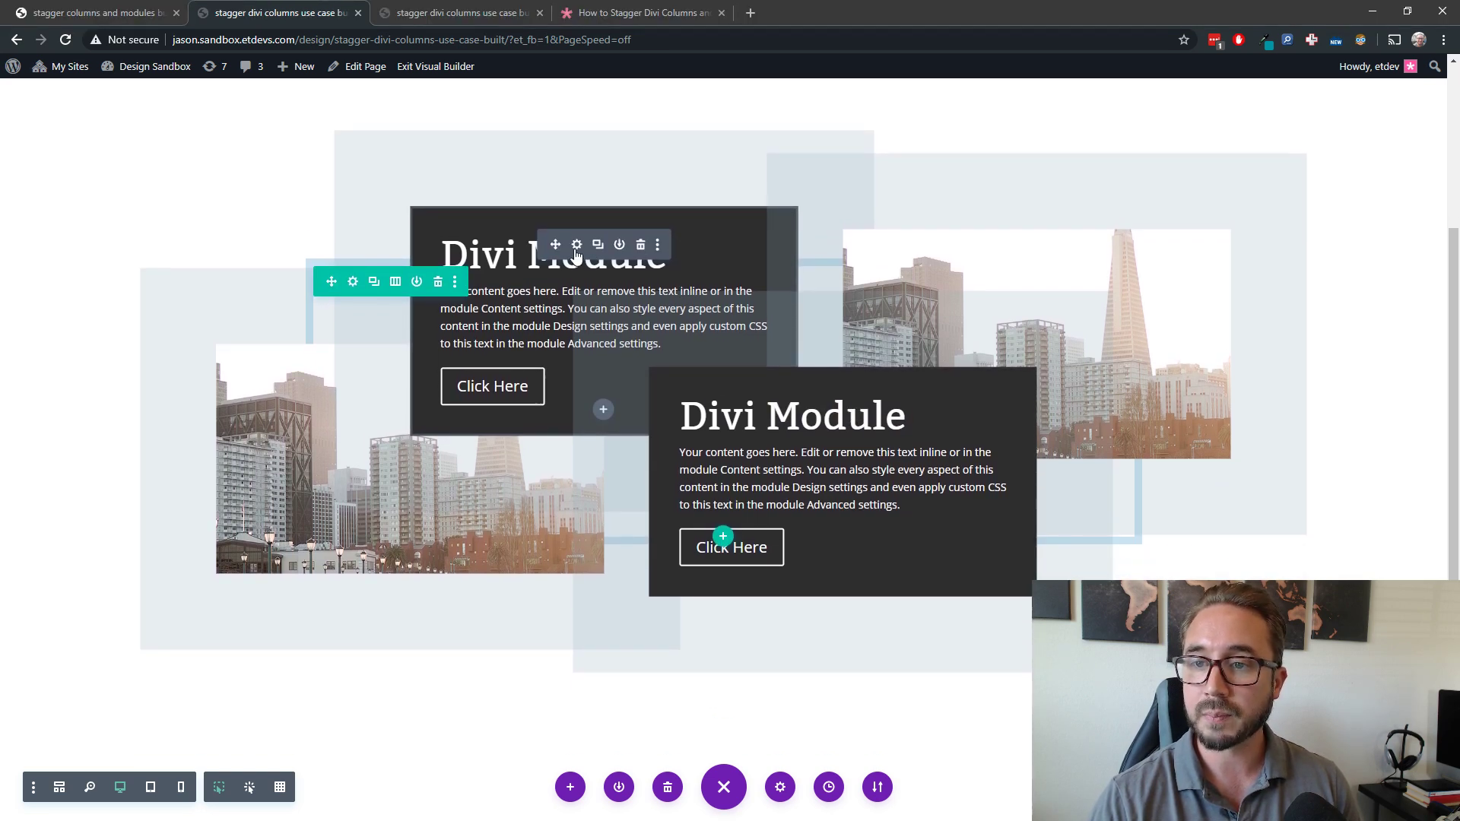
Set the first column module's padding to 20% on top and 15% at the bottom, and save the module settings.
left_click(577, 247)
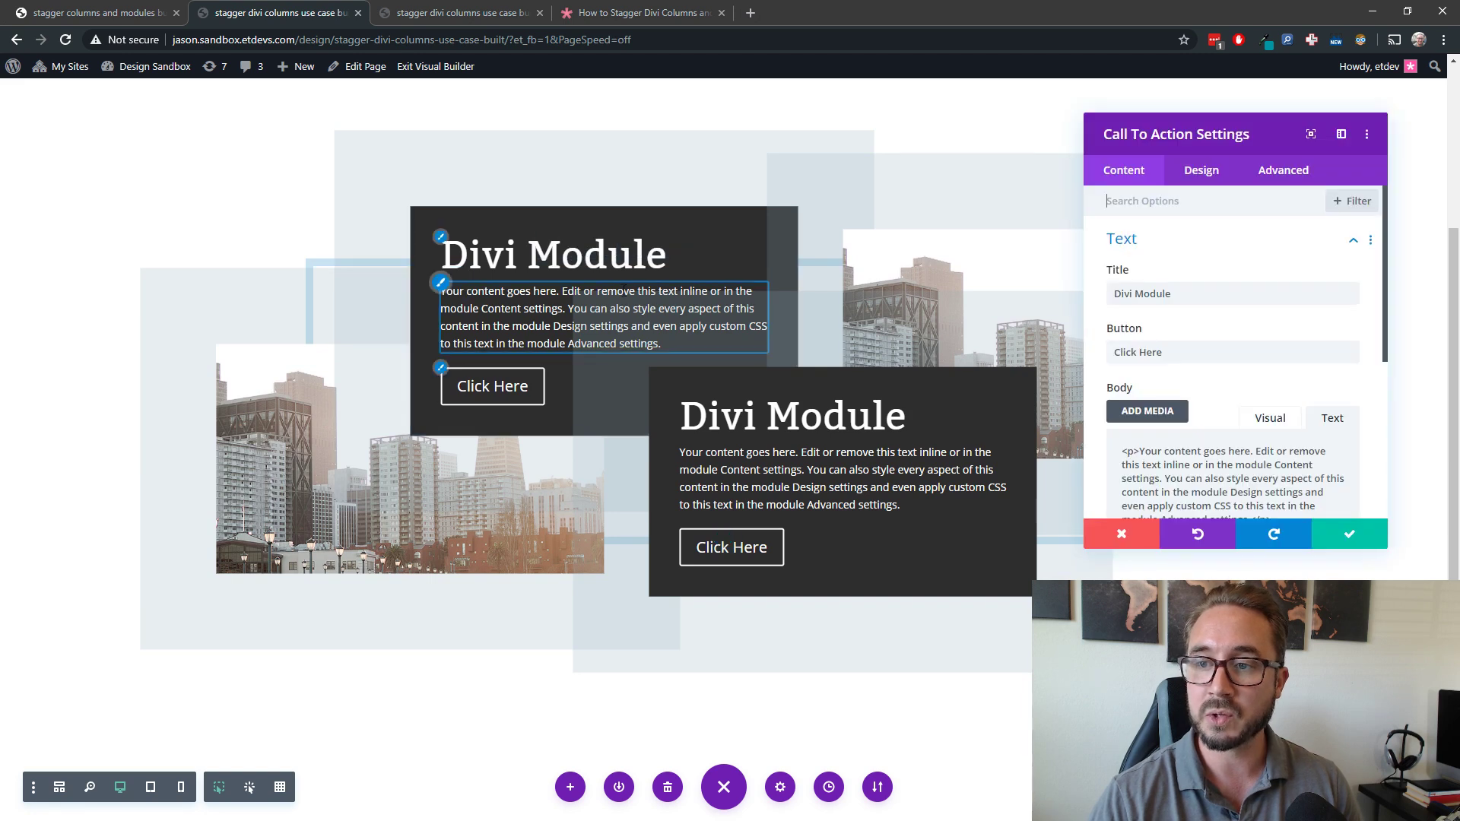
left_click(1199, 188)
left_click(1214, 484)
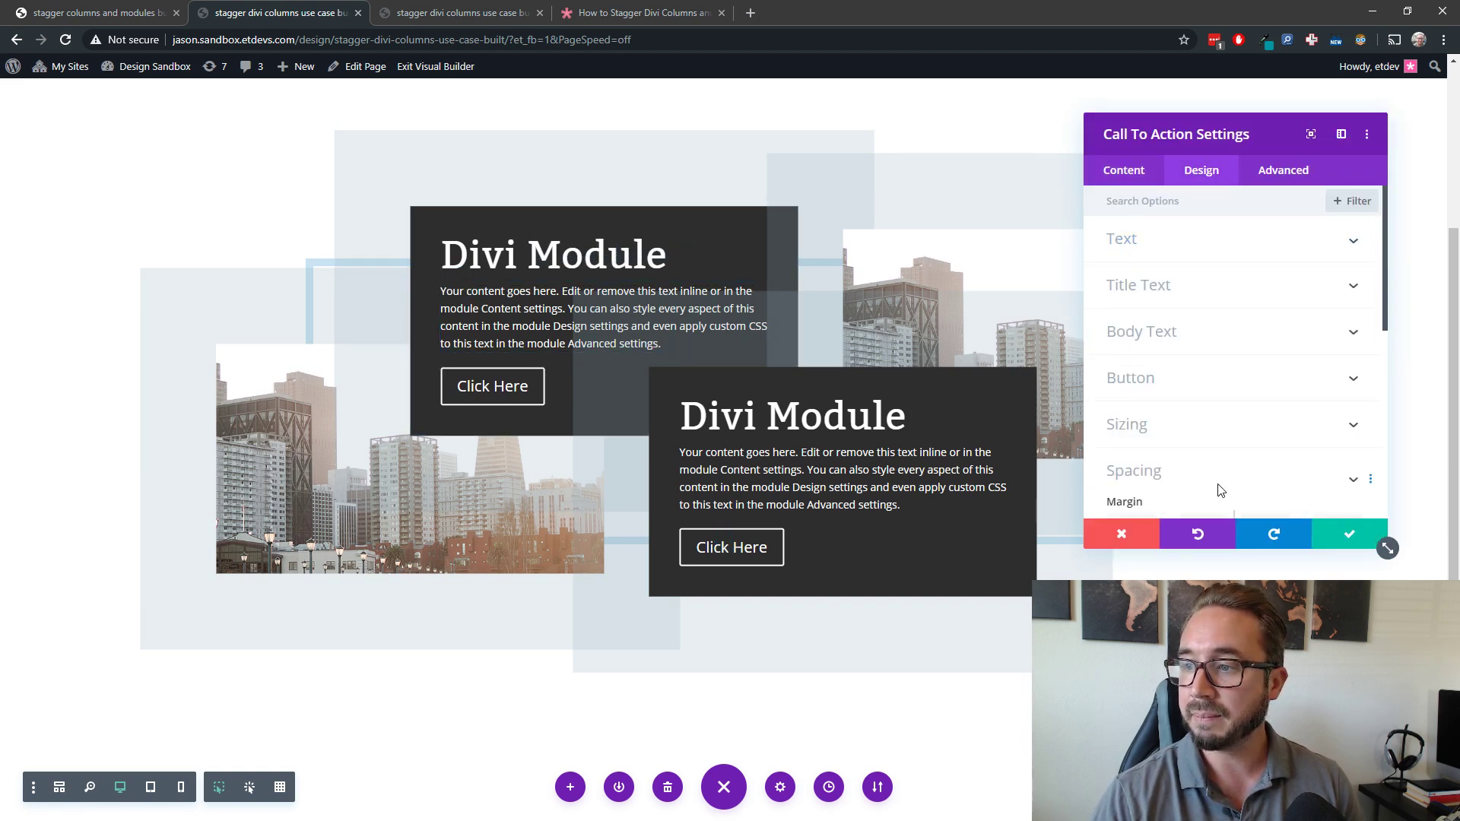
left_click(1131, 337)
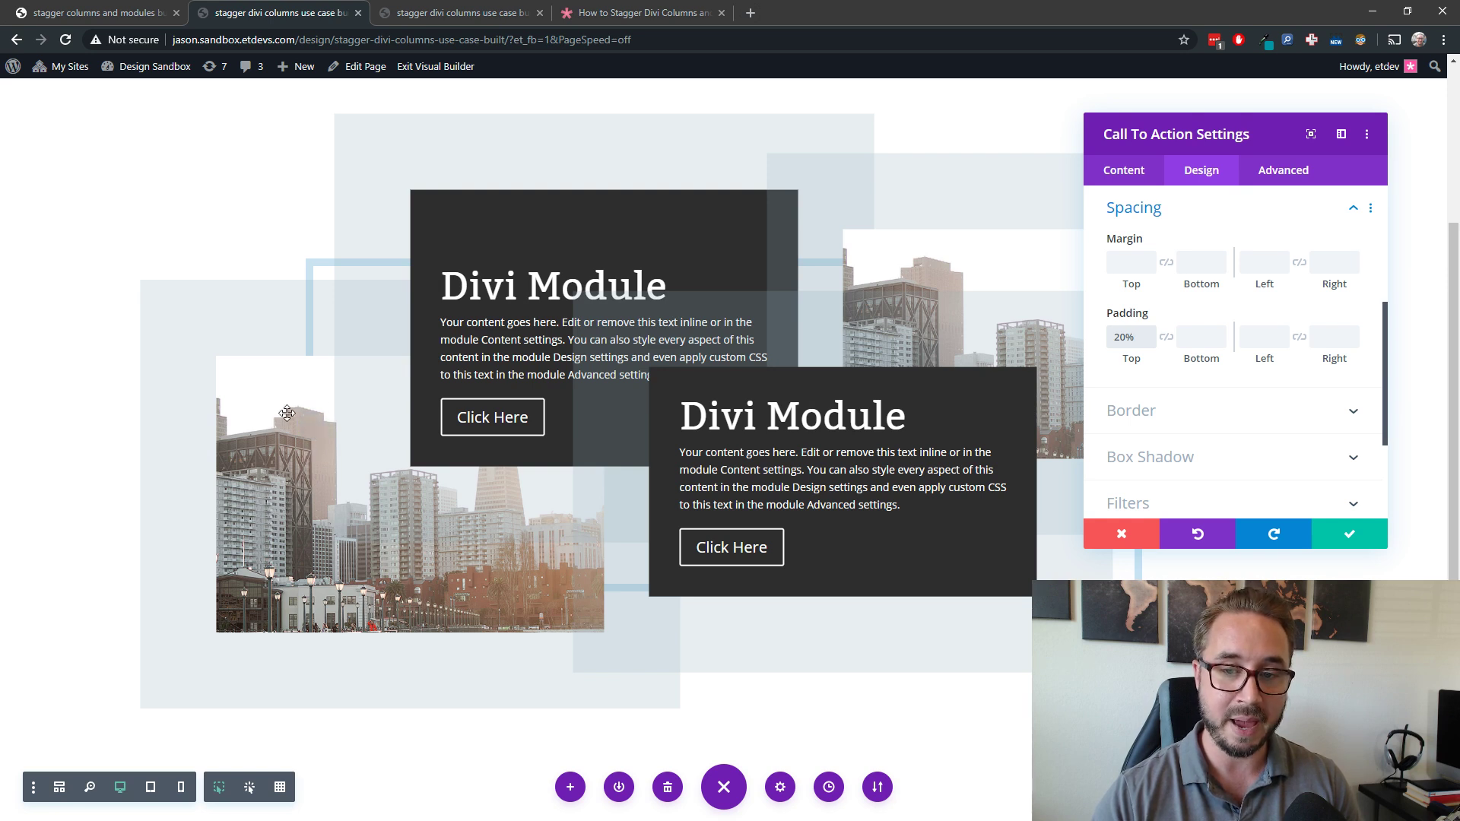
scroll(326, 454, "down", 1)
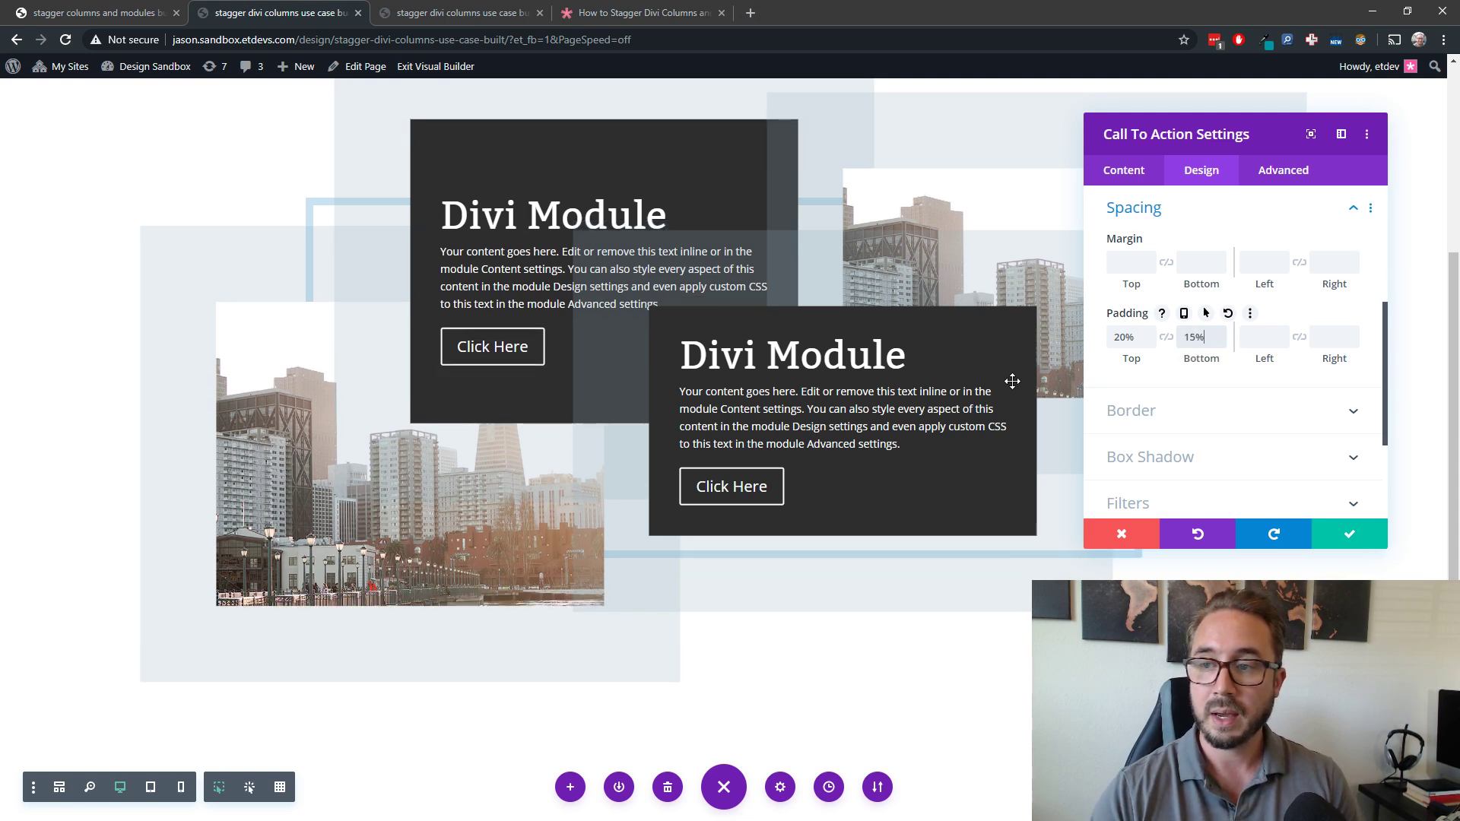
left_click(1356, 542)
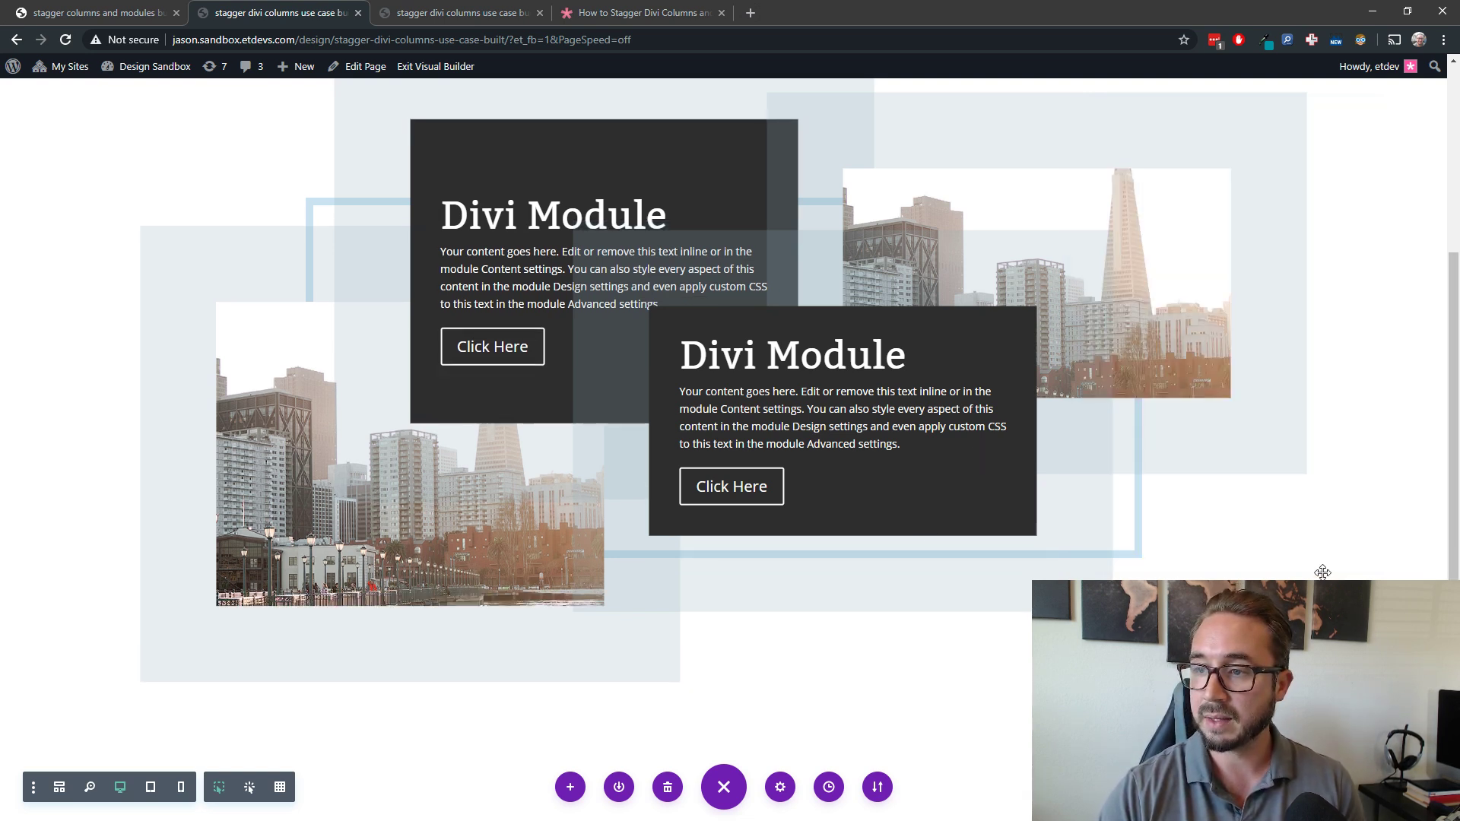
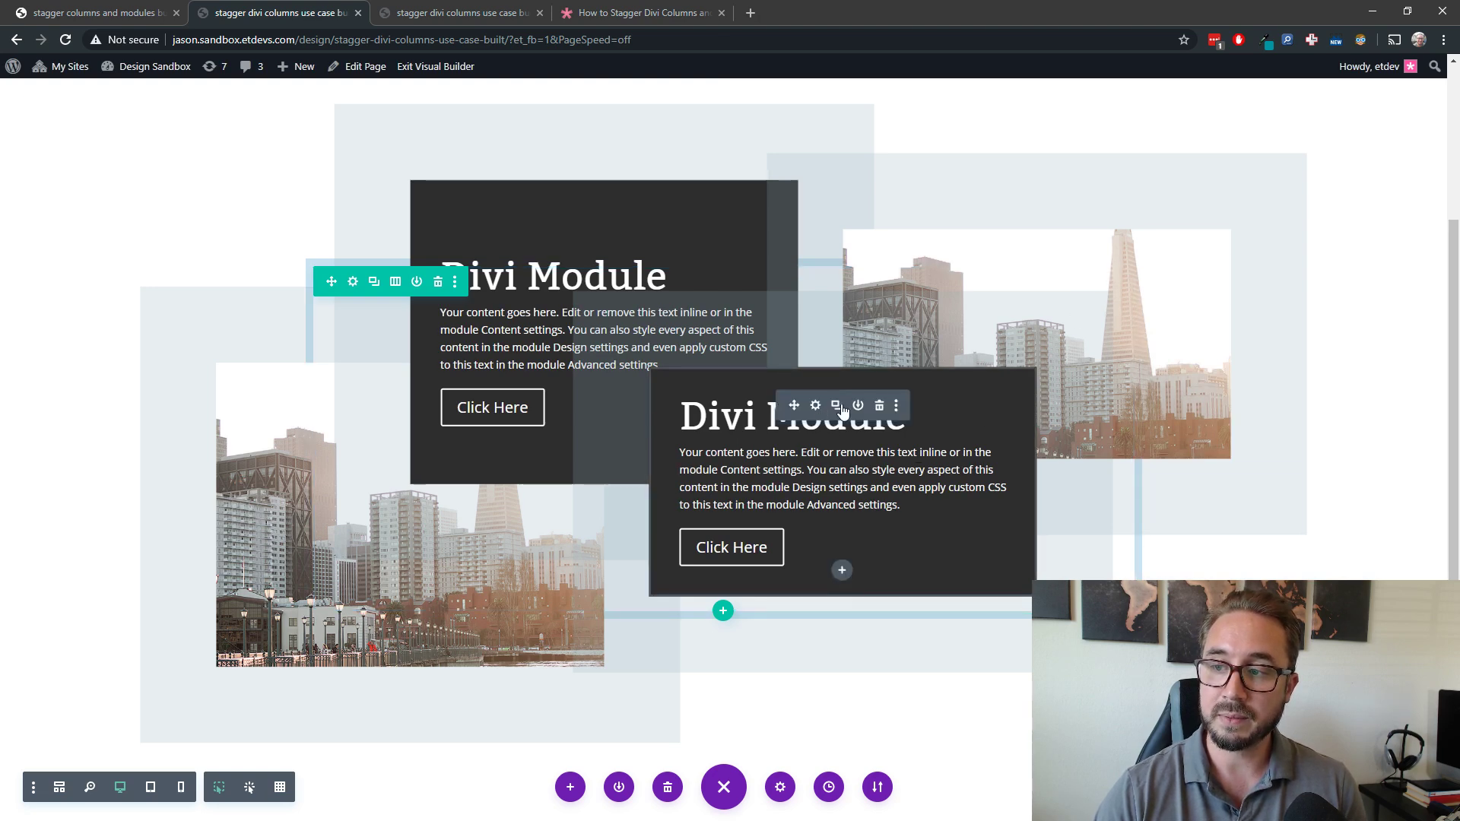
Duplicate the second column's Call To Action module and open the translate settings of the upper copy.
left_click(836, 405)
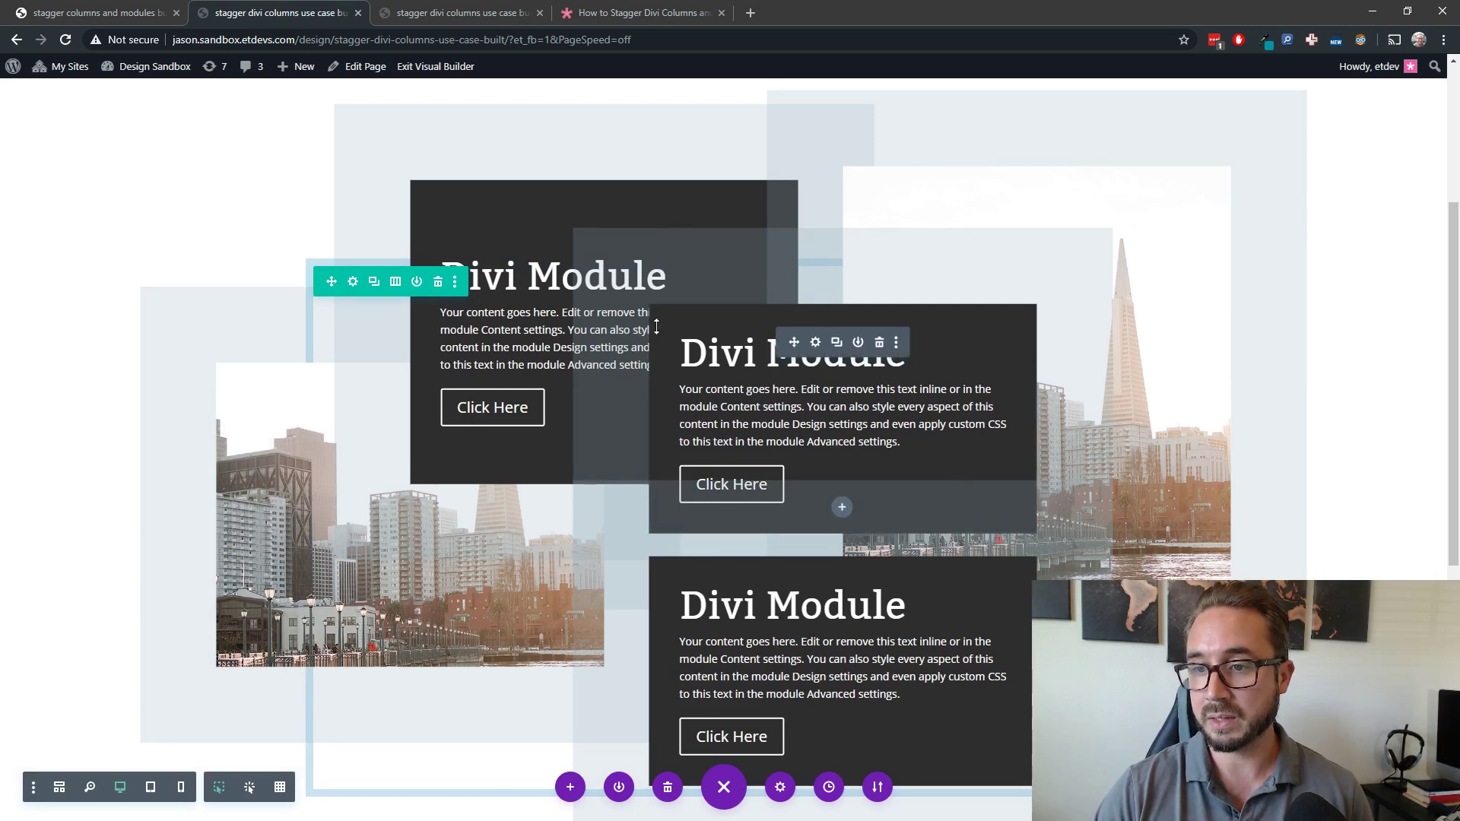
left_click(815, 342)
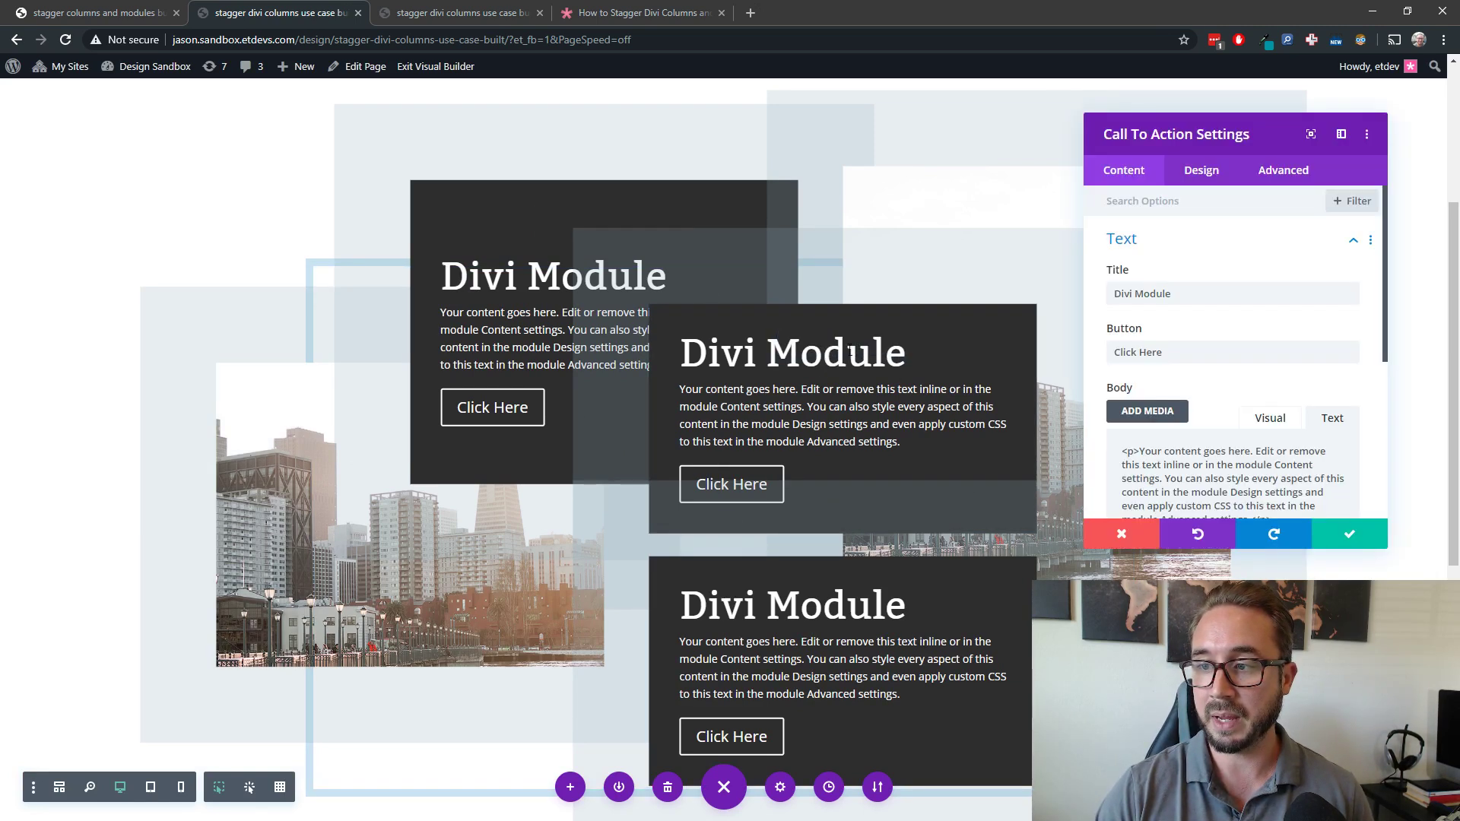
left_click(1215, 174)
scroll(1271, 453, "down", 5)
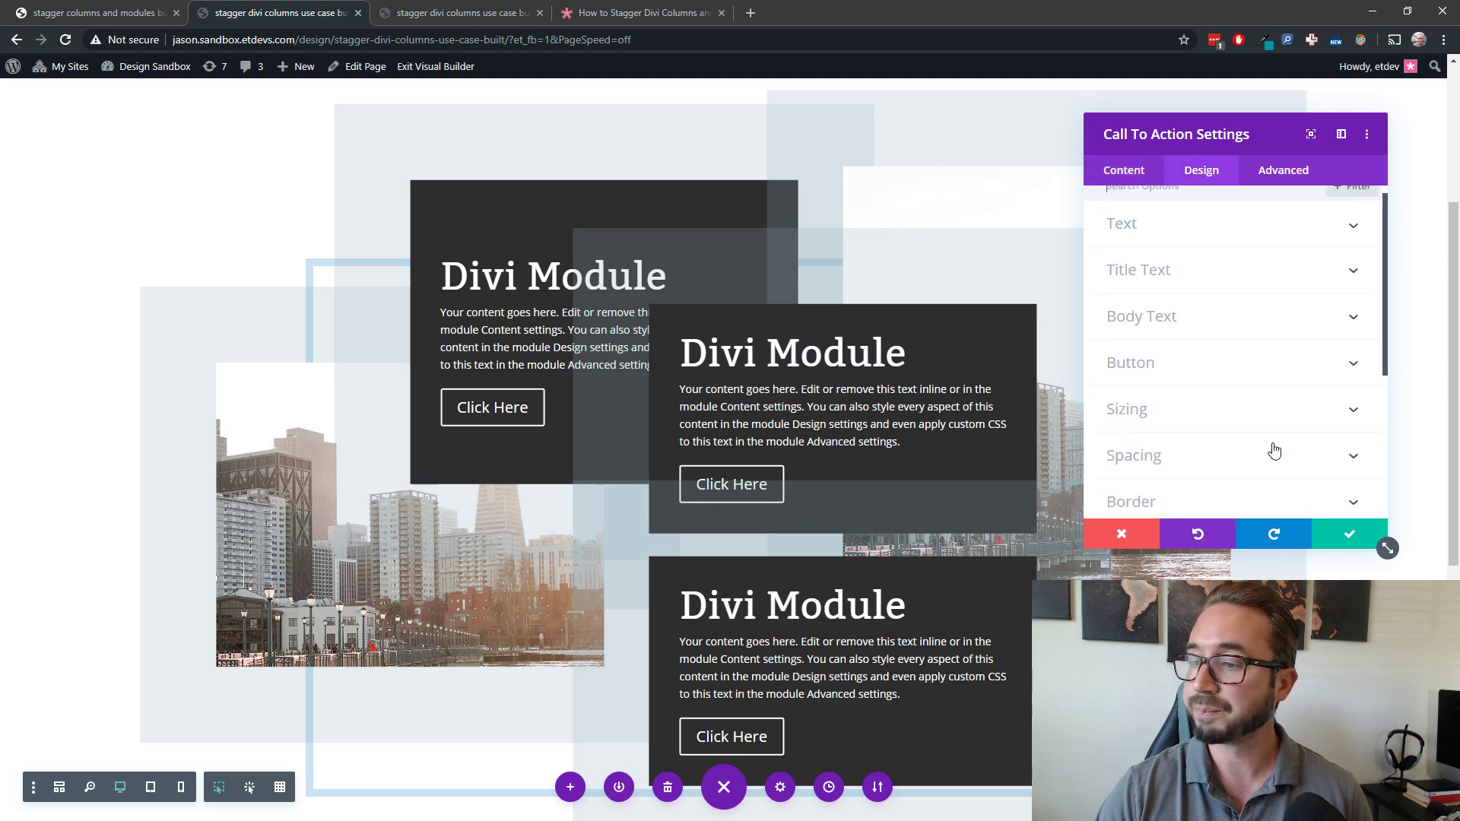
left_click(1224, 403)
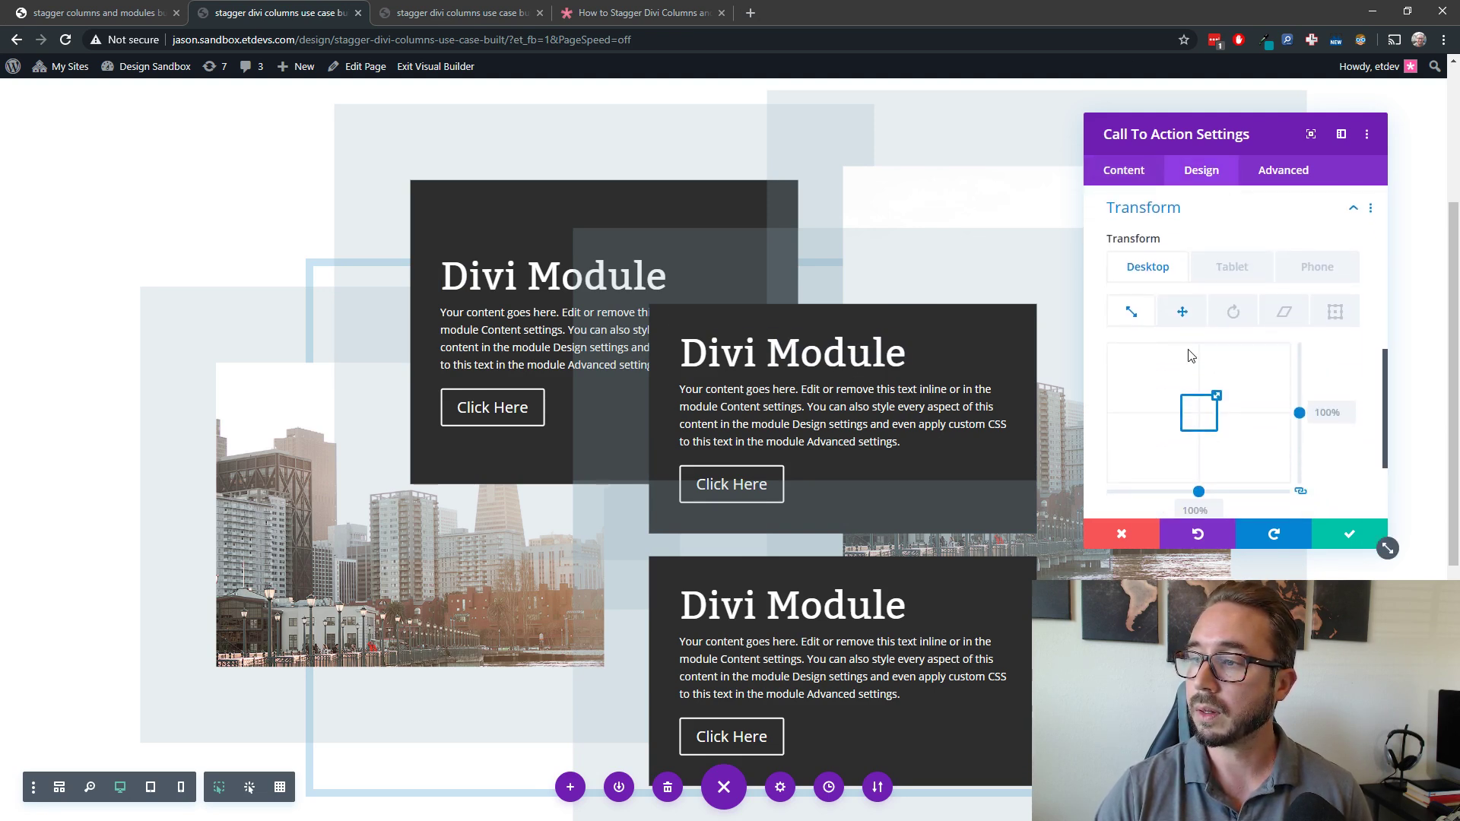
left_click(1182, 311)
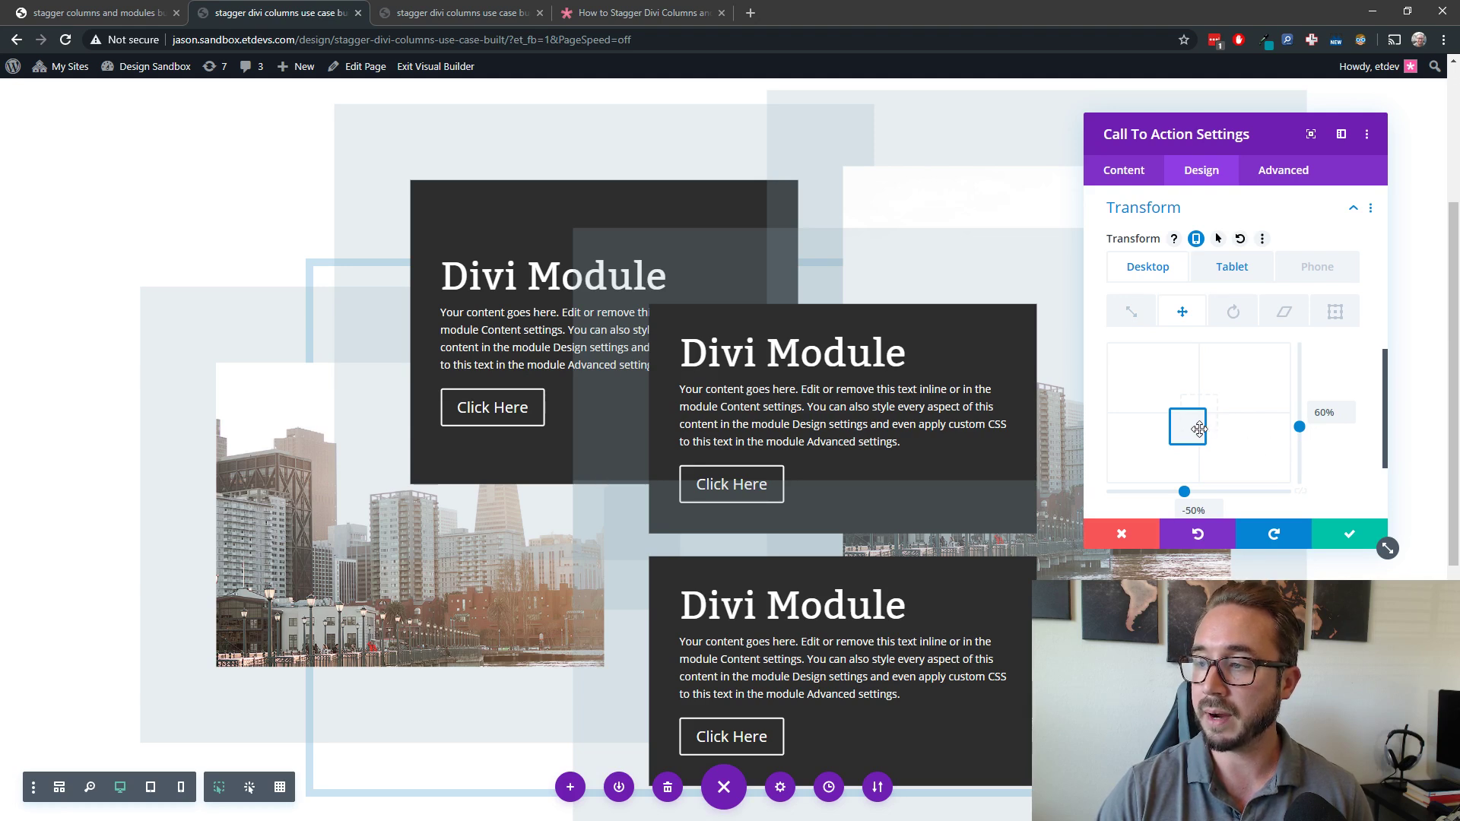
Set the upper copy's horizontal translate for desktop to -12%.
left_click_drag(1191, 429, 1199, 429)
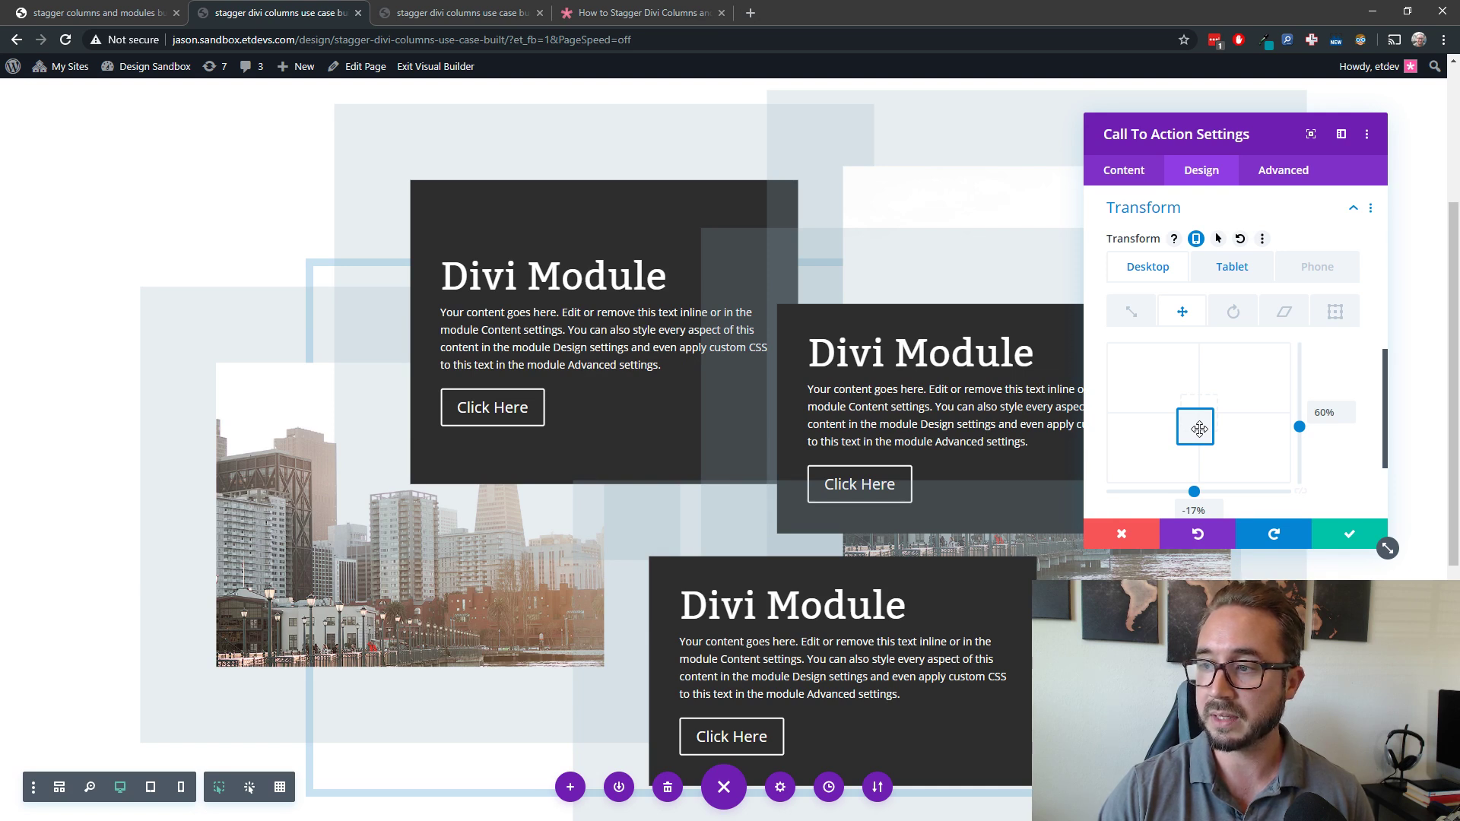
left_click_drag(1199, 429, 1199, 429)
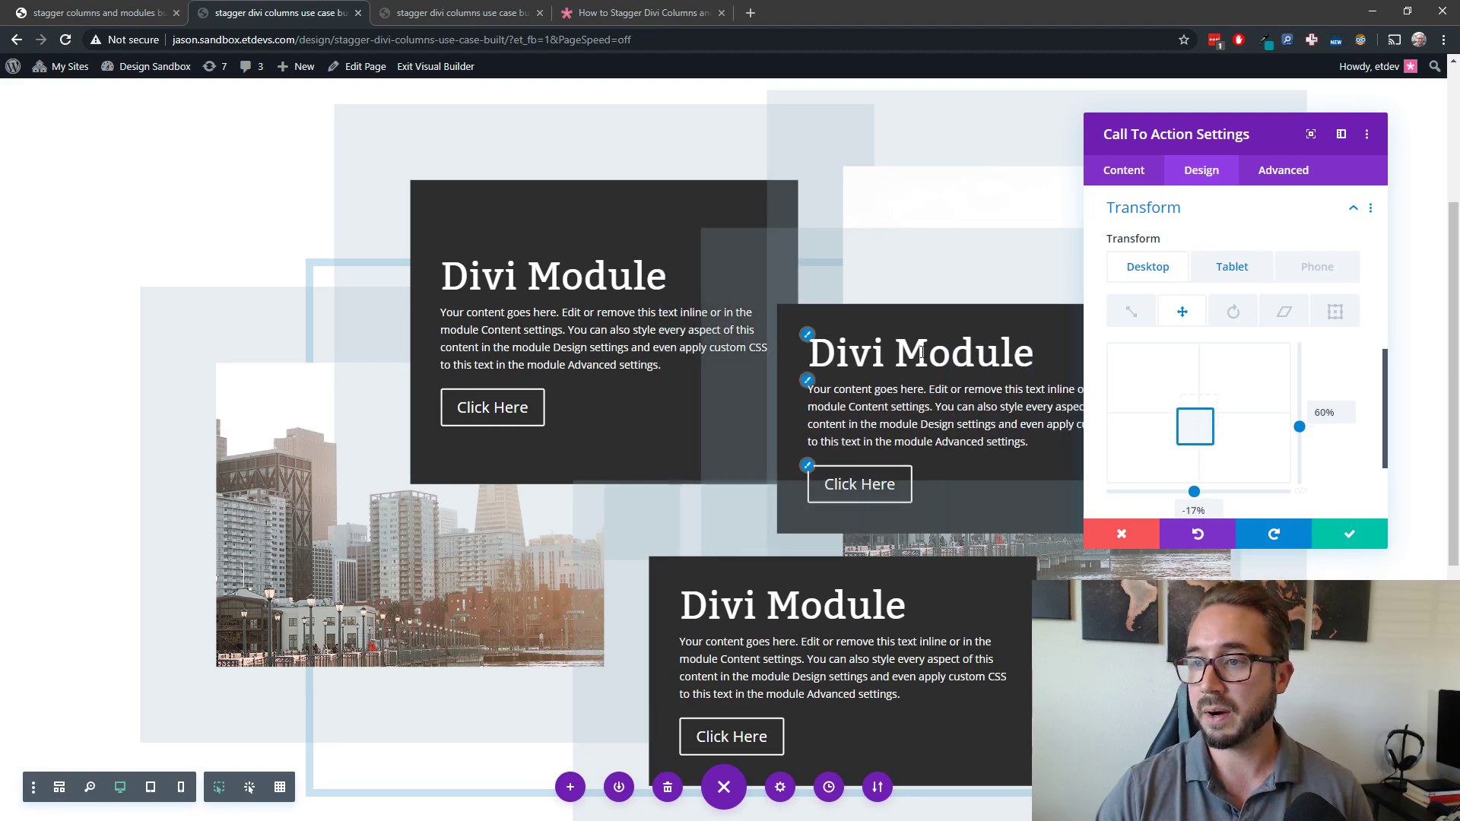
left_click(1216, 504)
left_click(1216, 504)
left_click(1216, 504)
left_click(1216, 505)
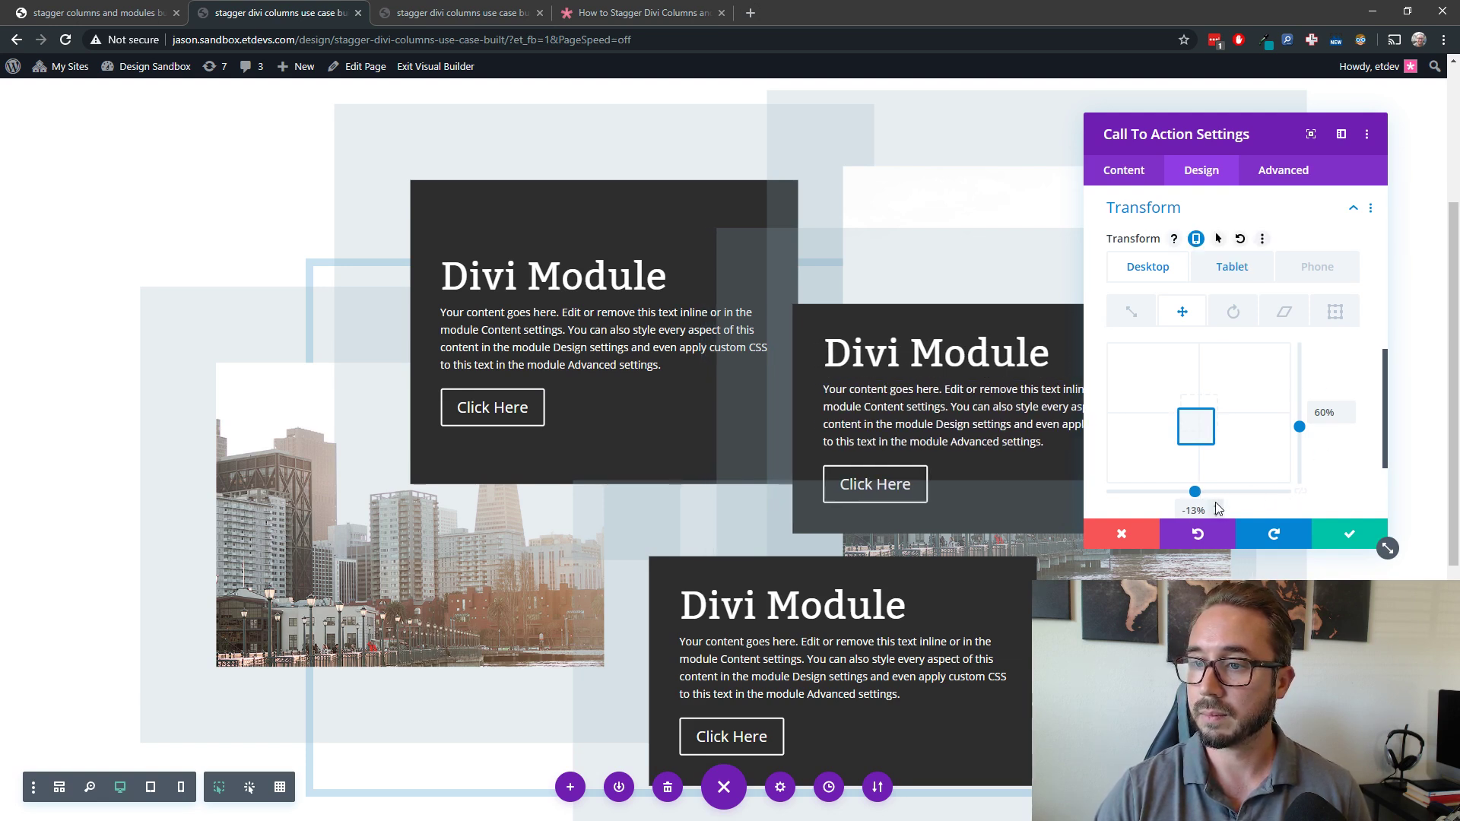
left_click(1216, 504)
Move the settings window off the second column, check how the stacked modules overlap, and save the module settings.
left_click_drag(1272, 149, 382, 249)
scroll(988, 380, "down", 2)
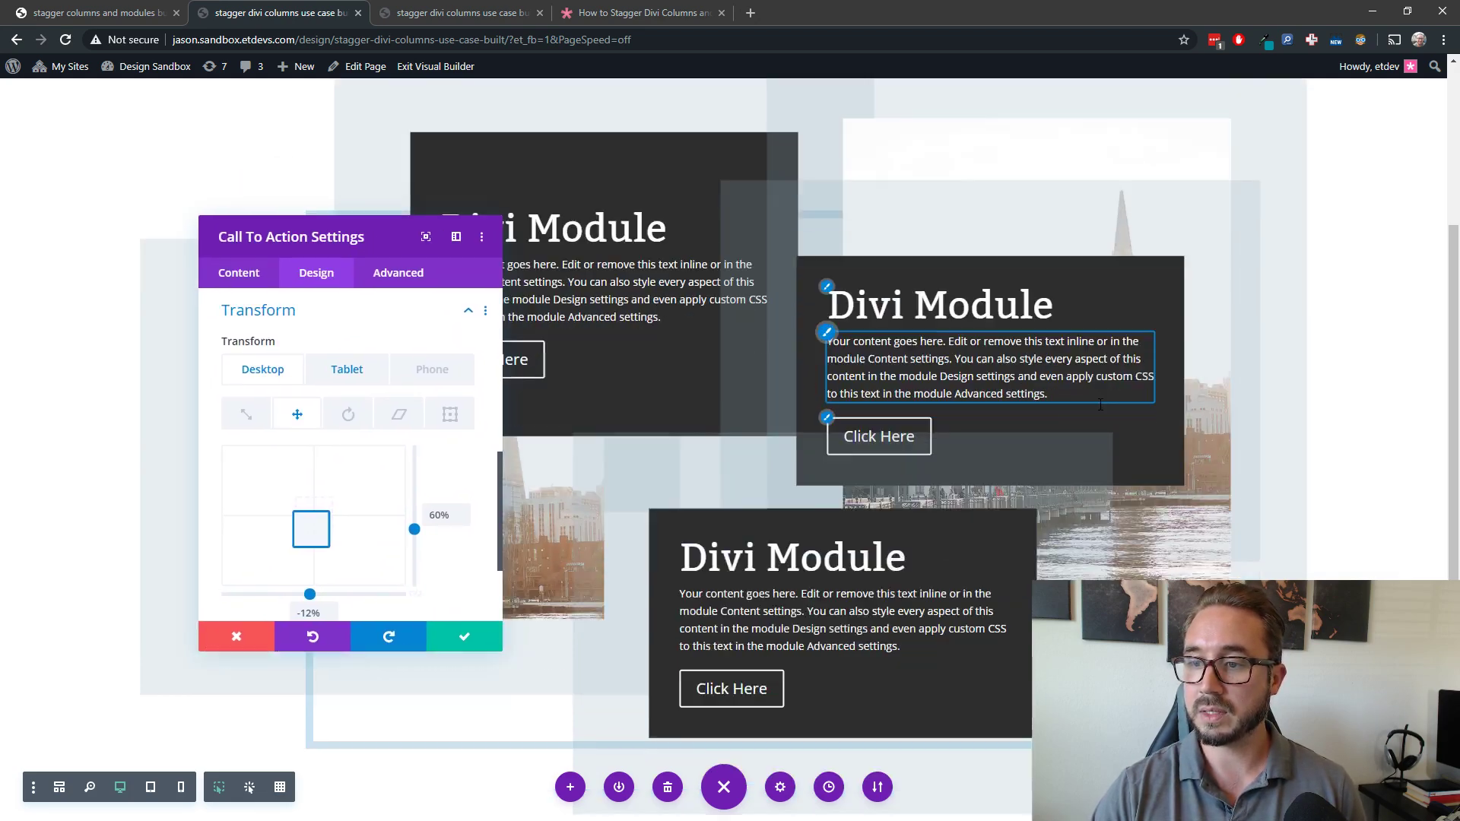
scroll(1102, 404, "up", 3)
scroll(1101, 404, "down", 4)
scroll(1031, 472, "up", 3)
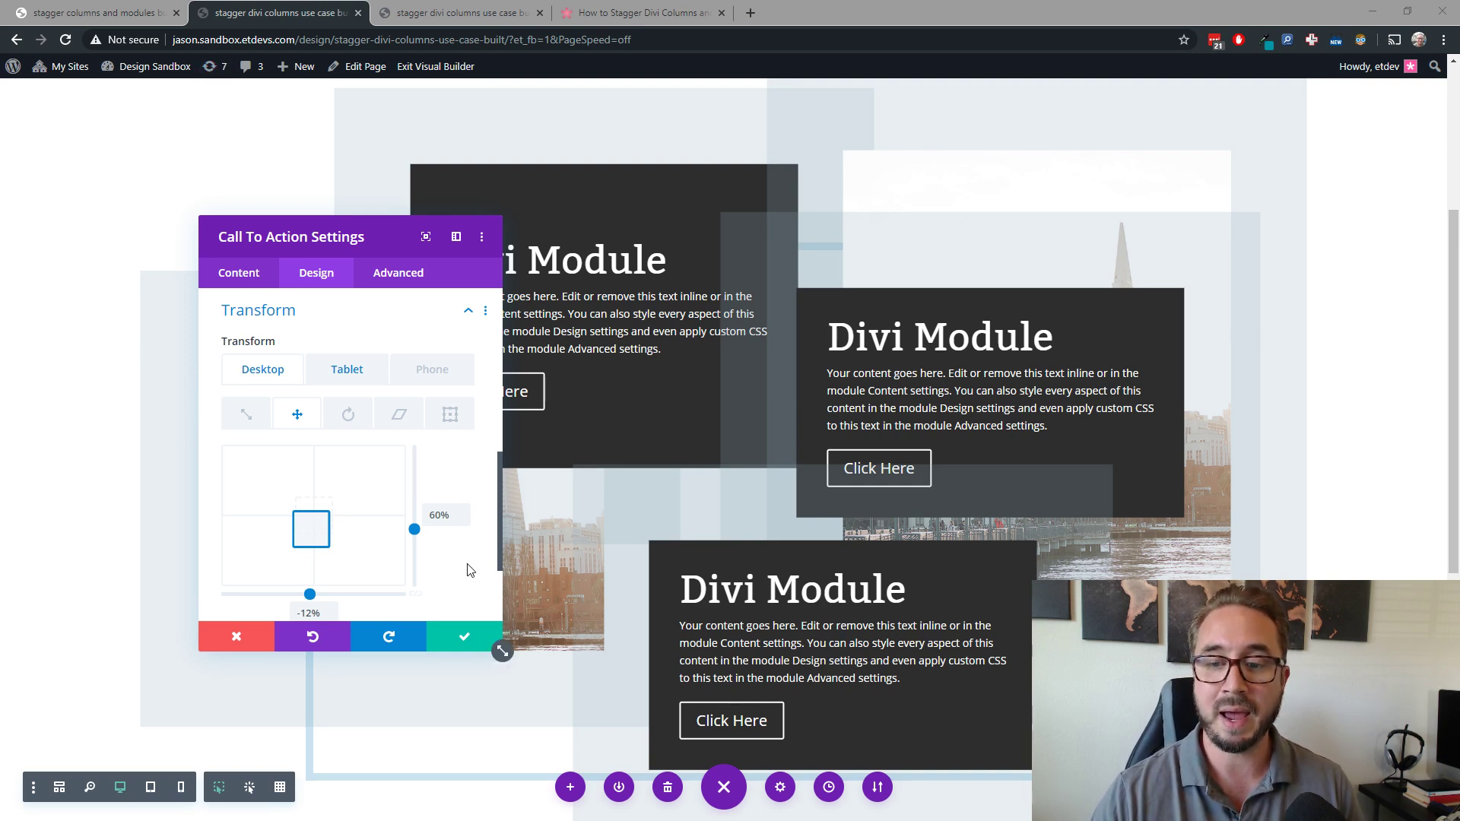
left_click(460, 637)
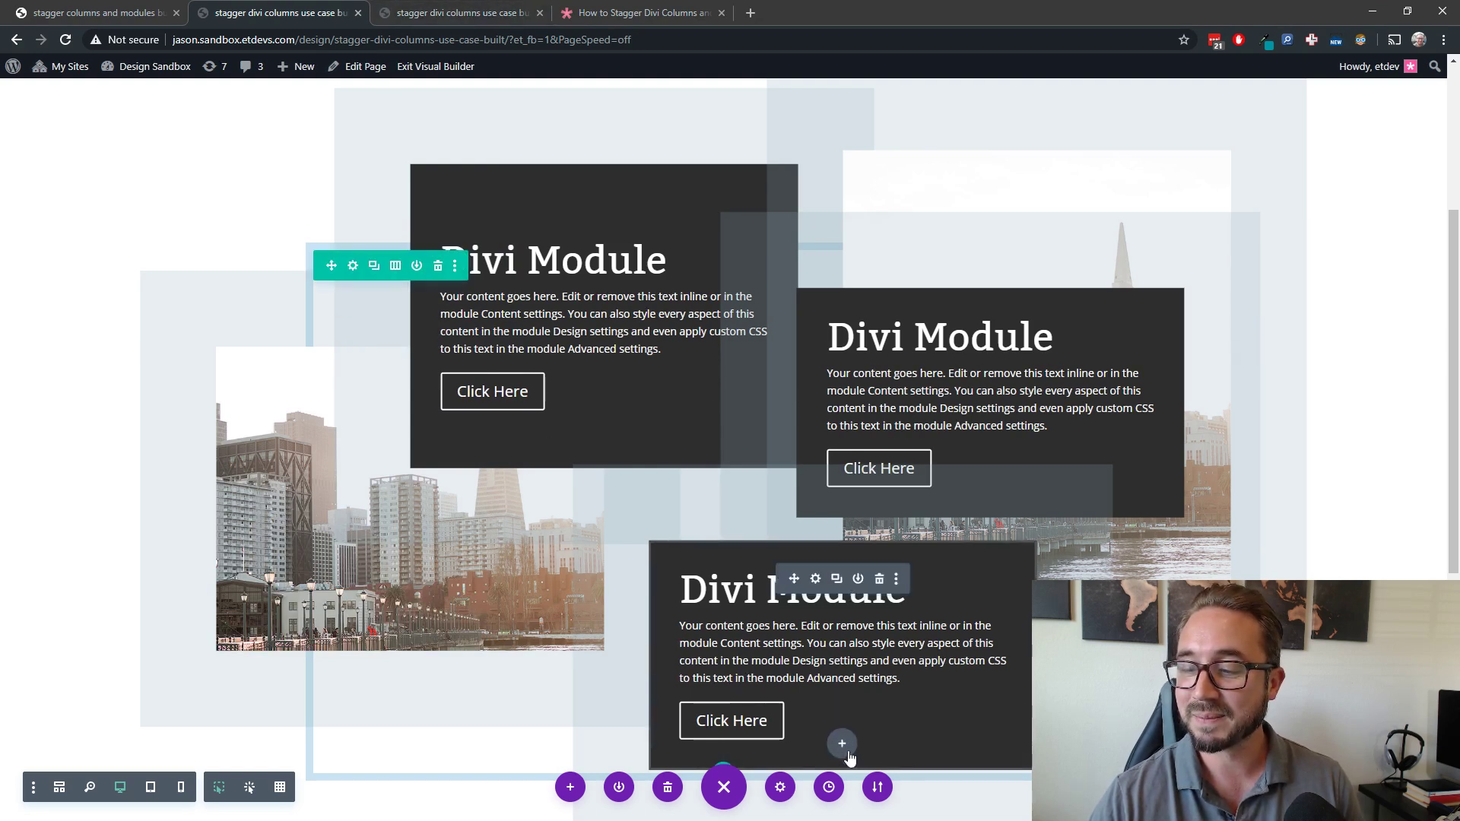
Search the insertable modules for "soci" beneath the lower module and close the list without adding one.
left_click(842, 743)
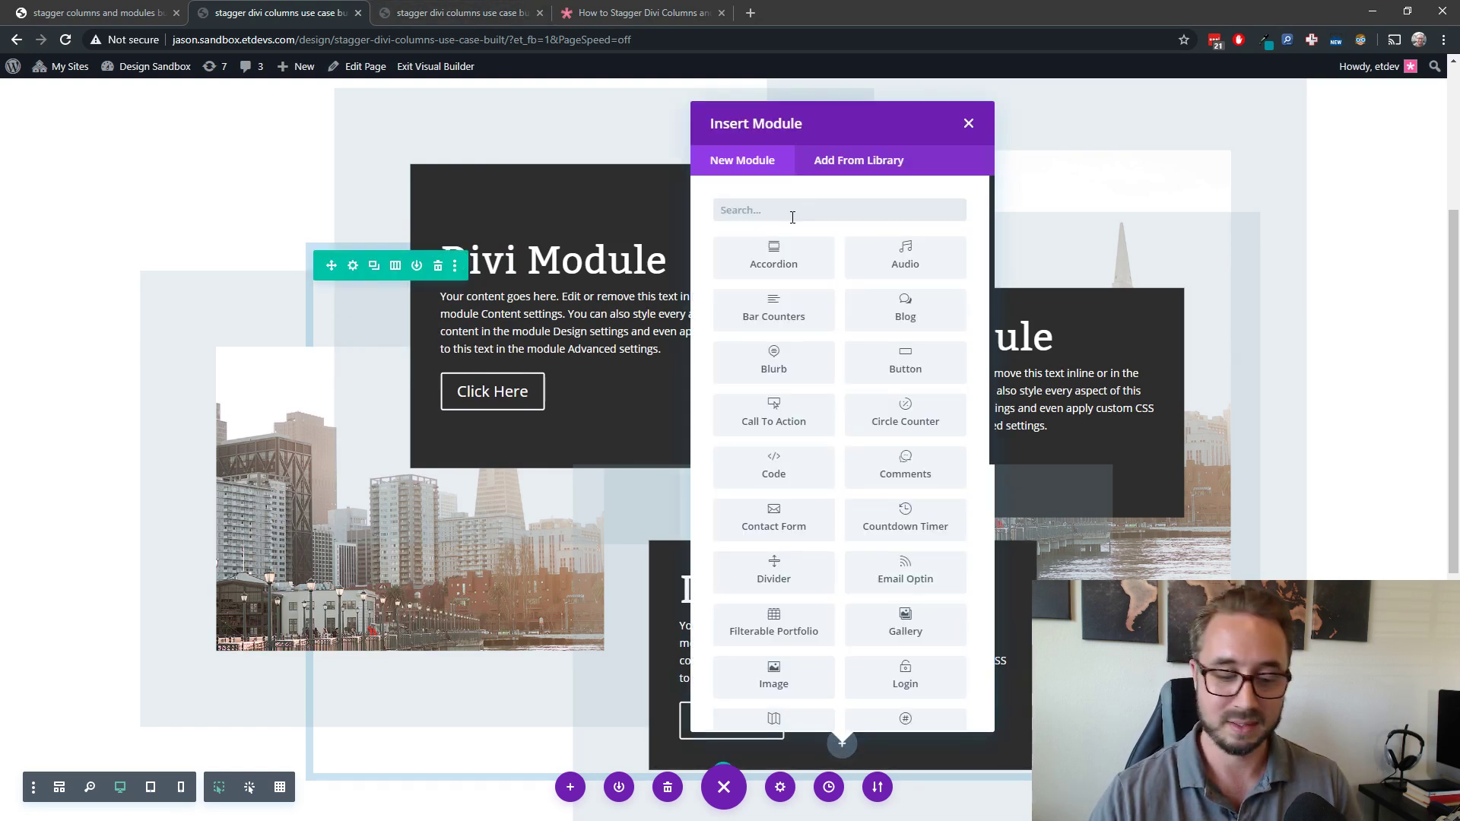
type("soci")
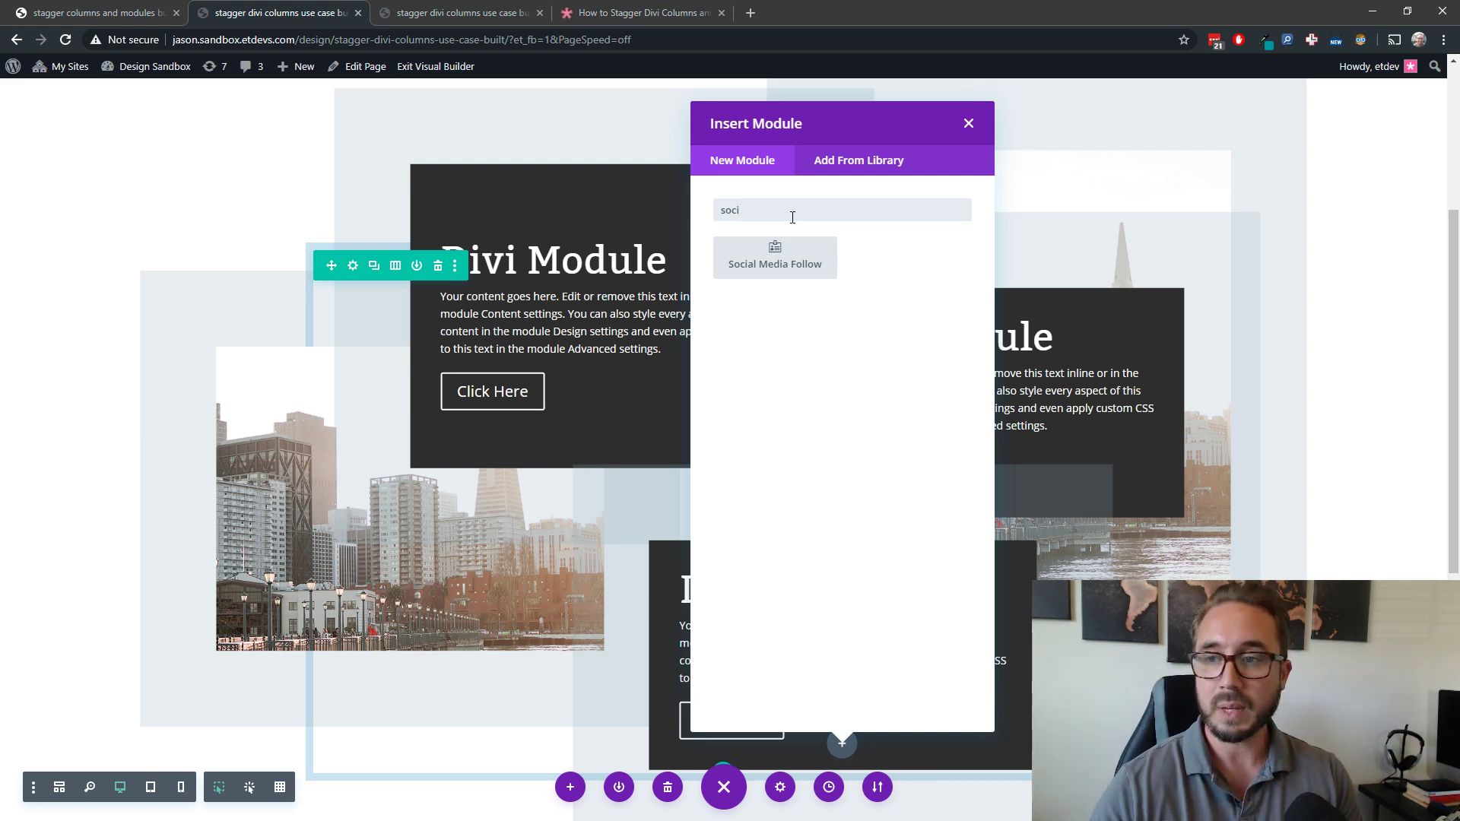
left_click(970, 125)
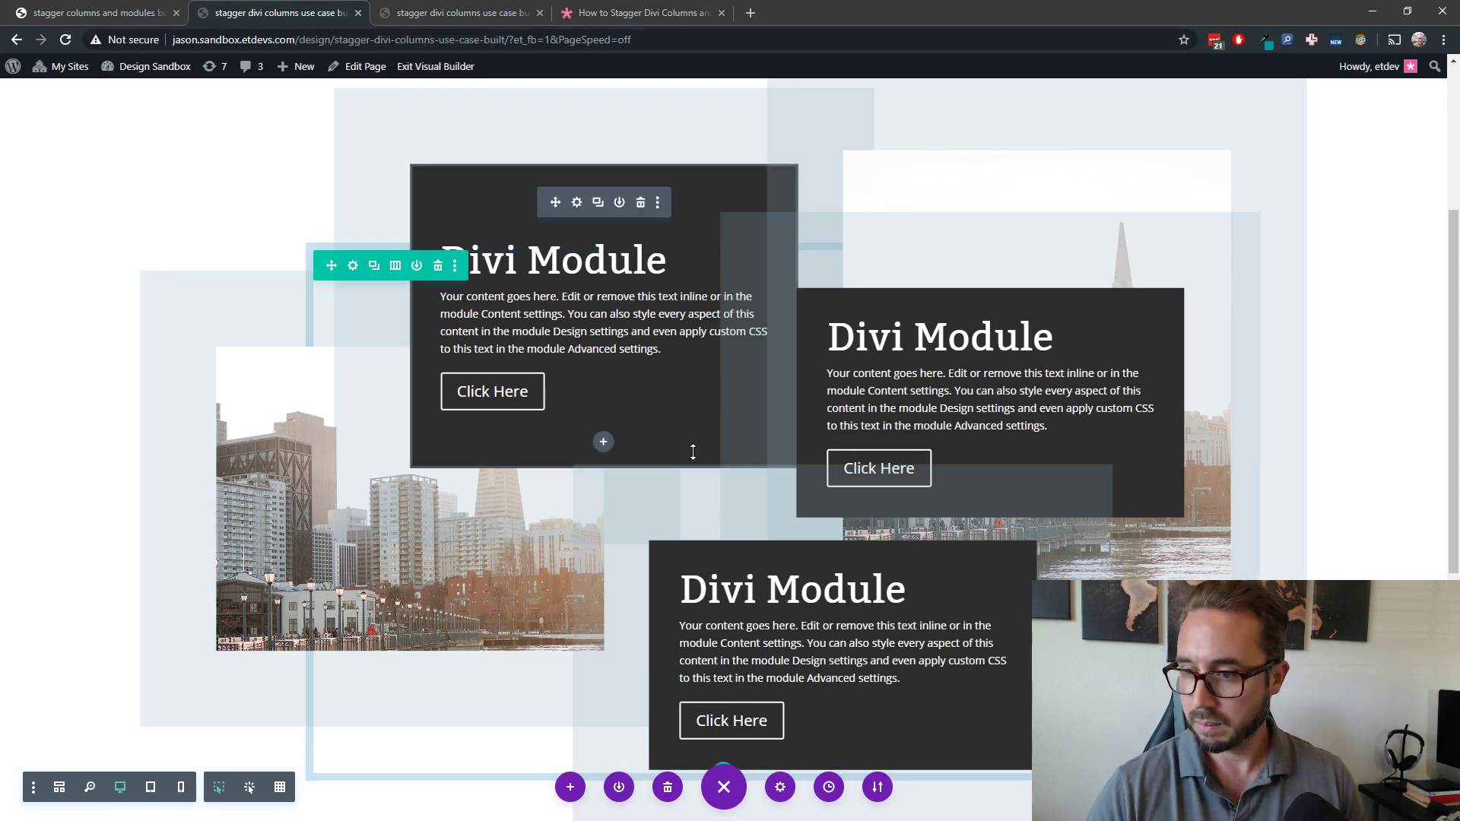
scroll(276, 484, "down", 2)
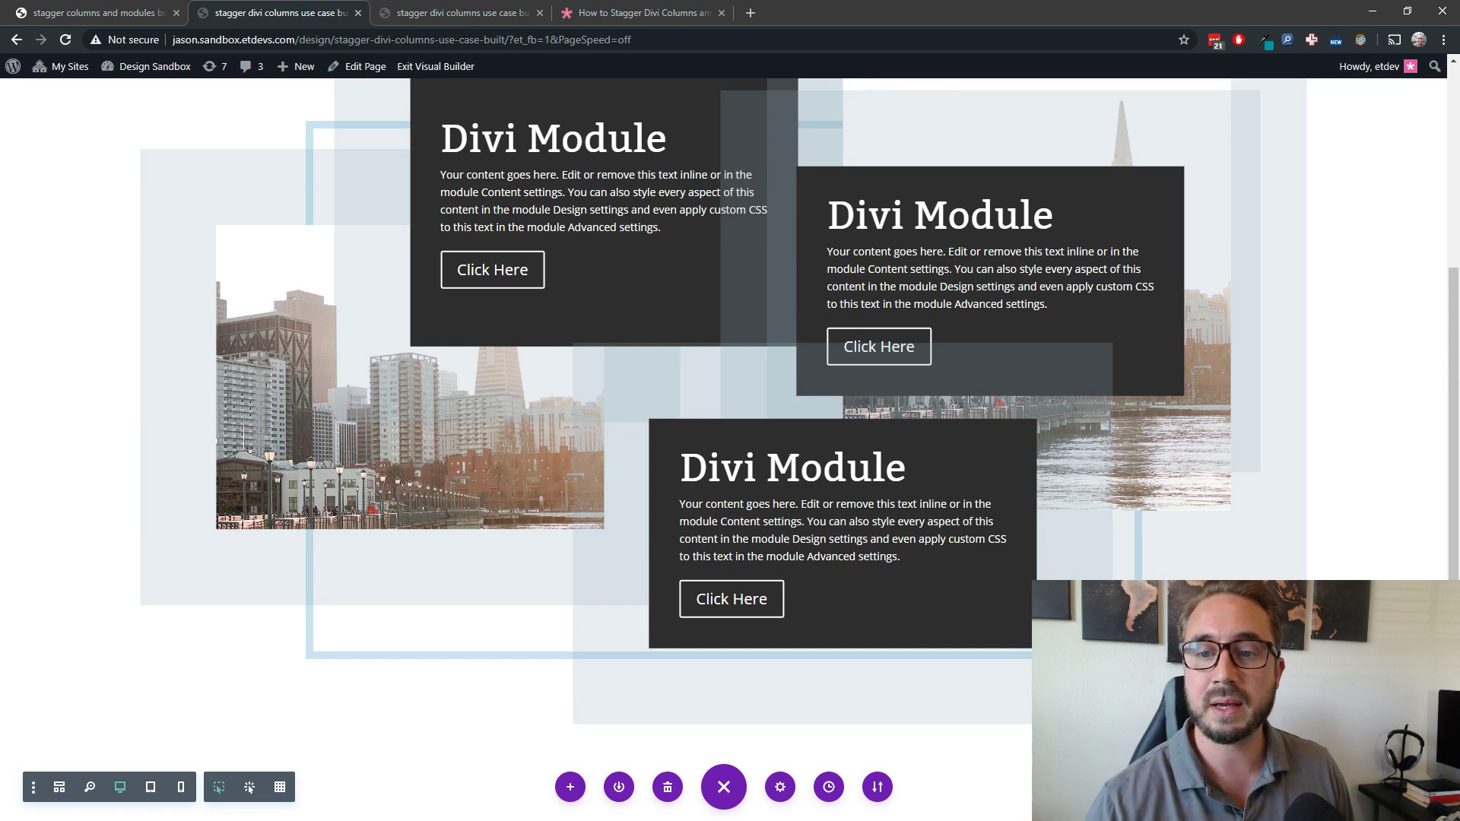
scroll(445, 515, "up", 2)
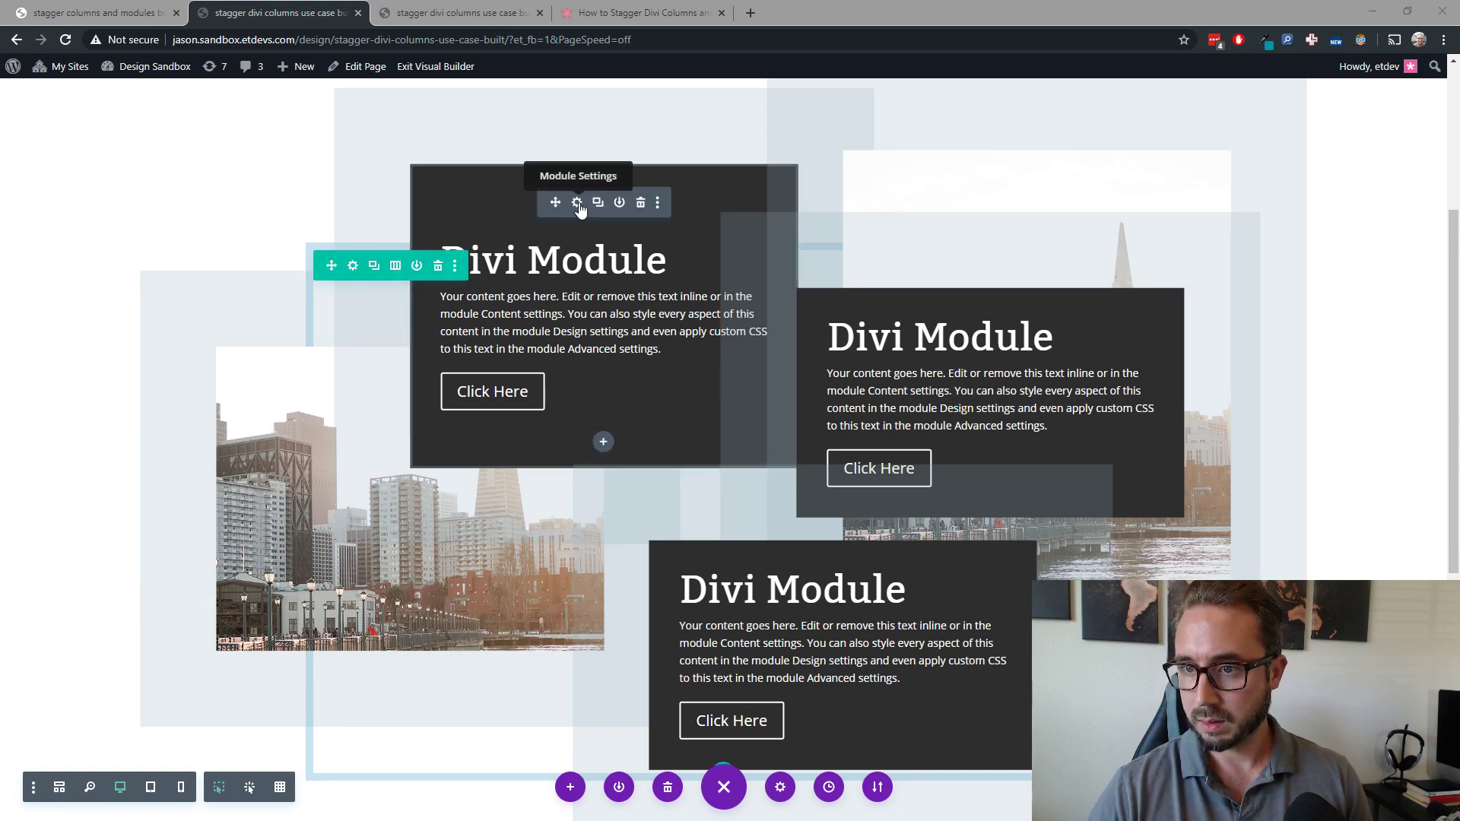
Reset the first column module's padding, save it, and delete the duplicated upper module in the second column.
left_click(577, 203)
left_click(337, 285)
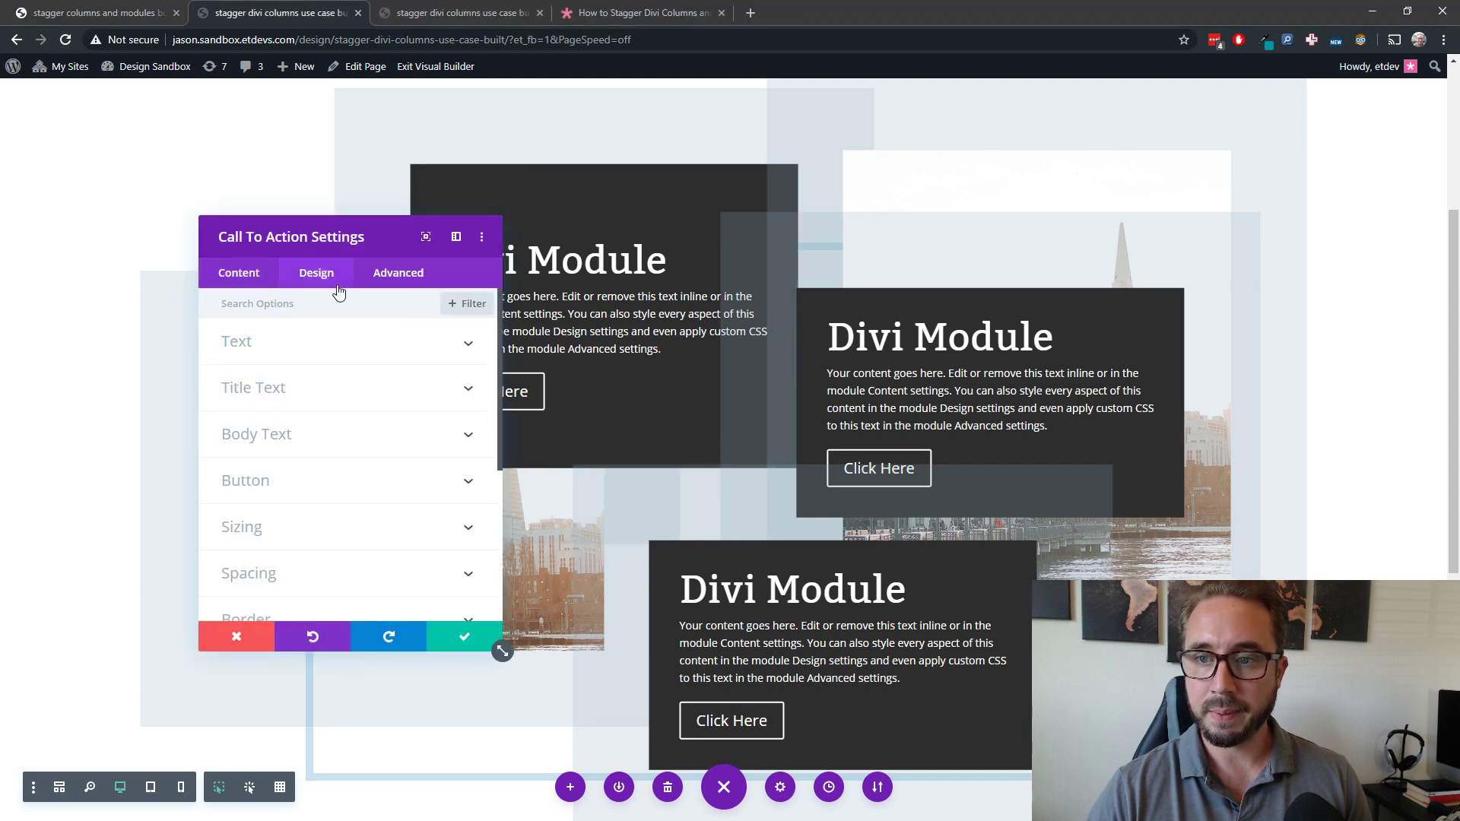
left_click(342, 575)
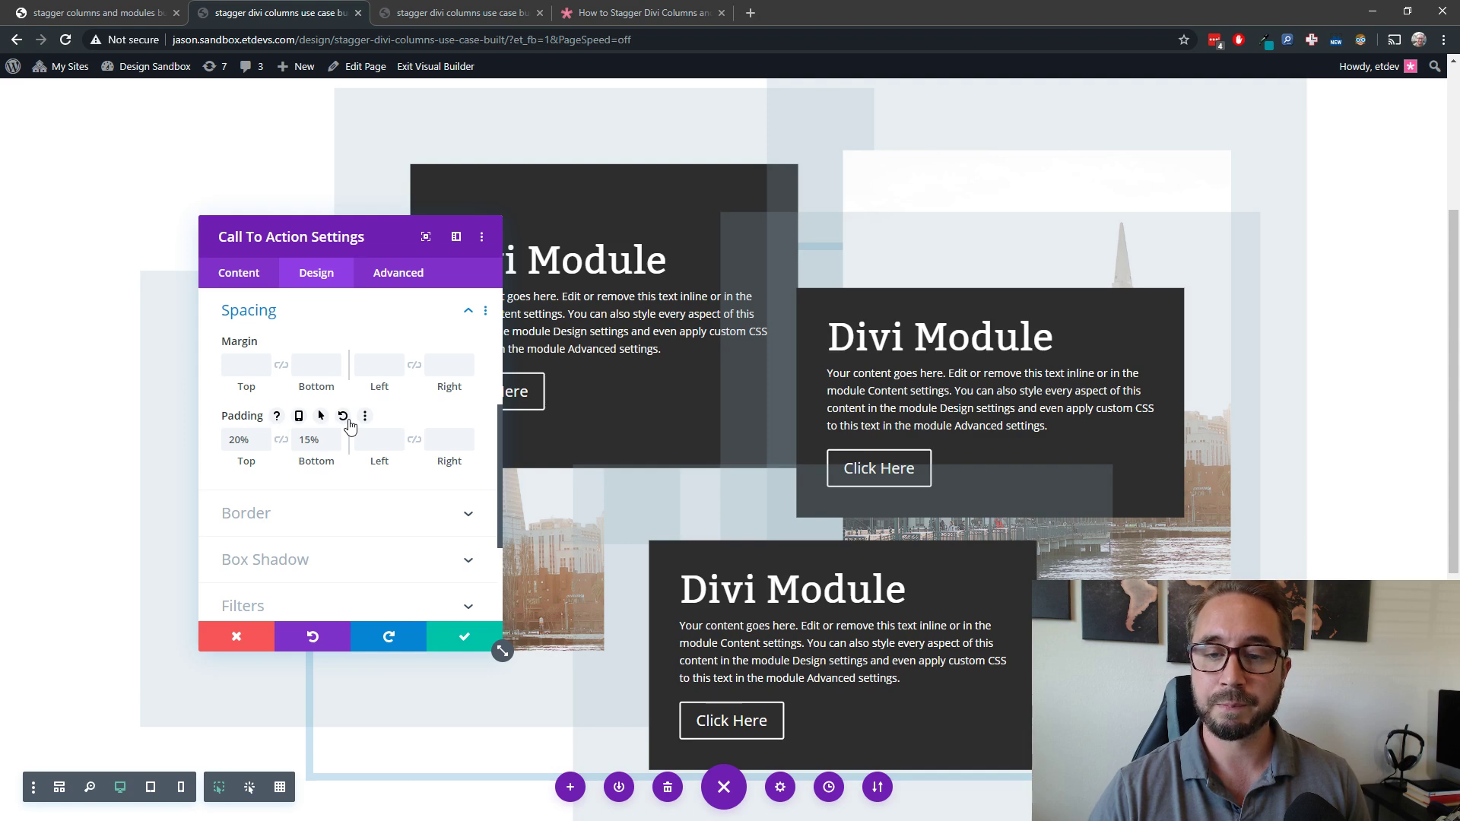
left_click(342, 416)
left_click(472, 642)
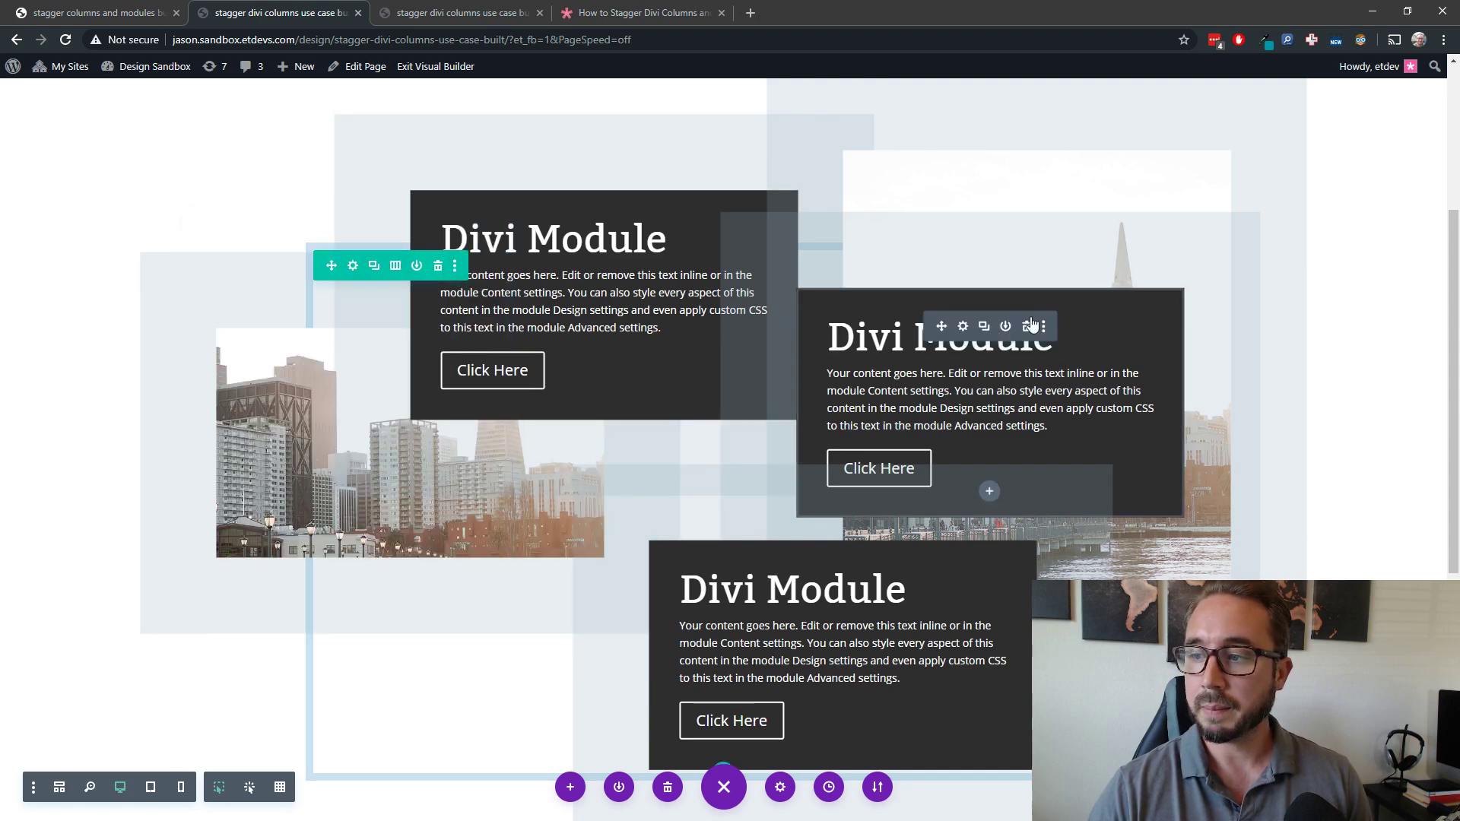
left_click(1027, 329)
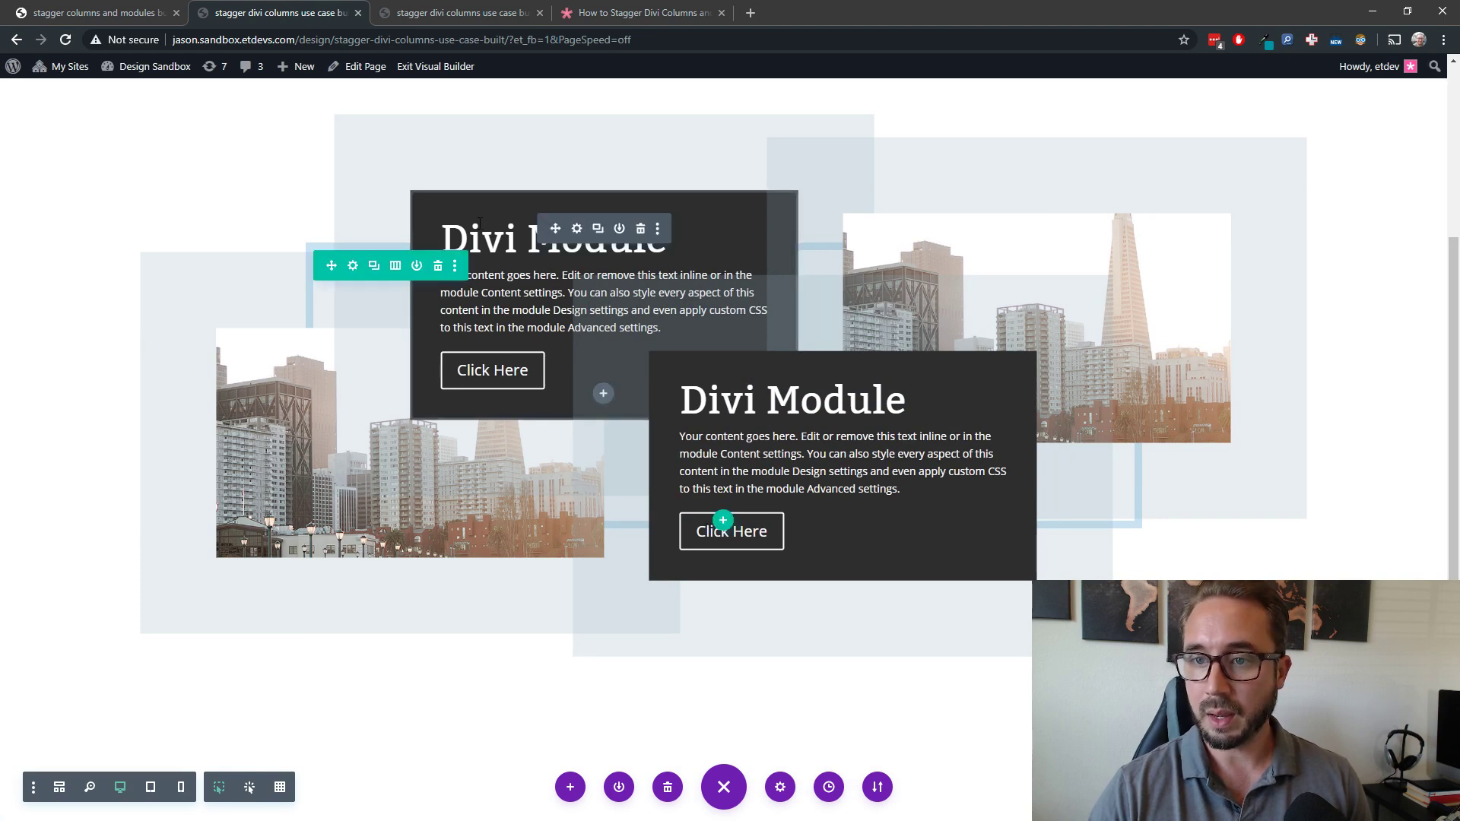
Open the first column's settings from the row settings and expand its background options.
left_click(352, 266)
left_click_drag(348, 228, 1188, 168)
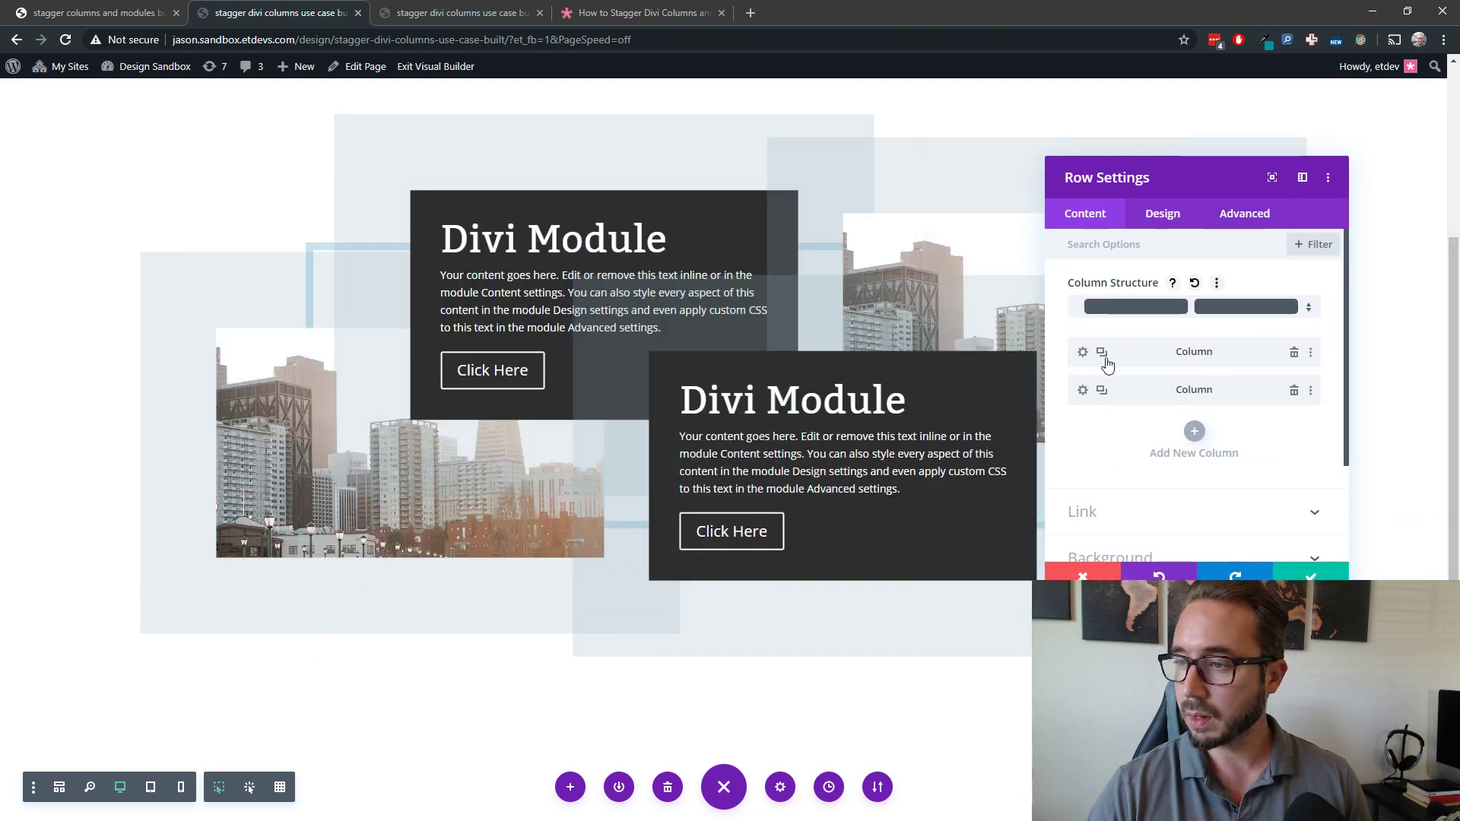
left_click(1082, 351)
left_click_drag(1229, 171, 1271, 107)
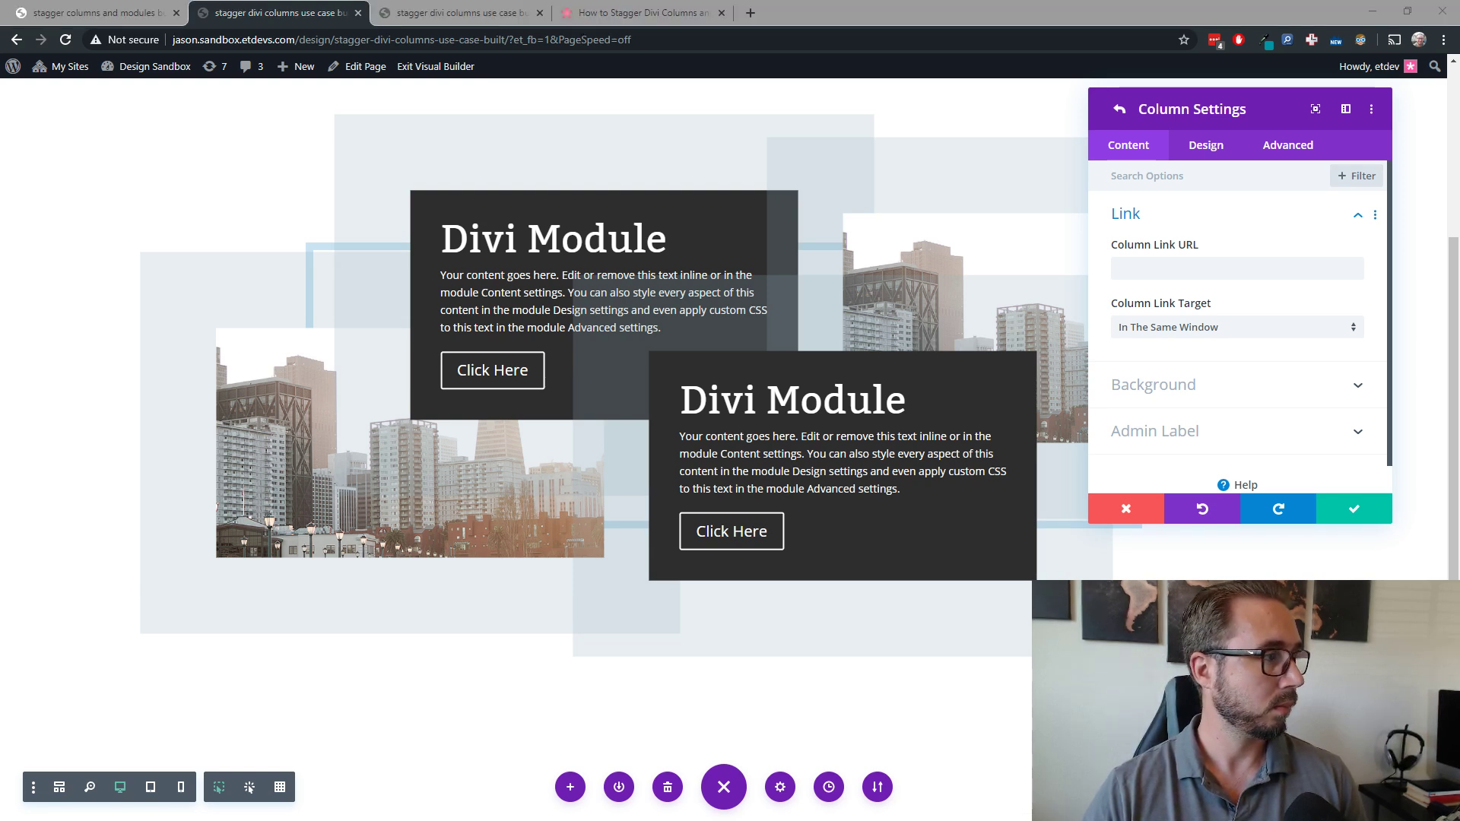
left_click(1267, 394)
scroll(1258, 213, "up", 2)
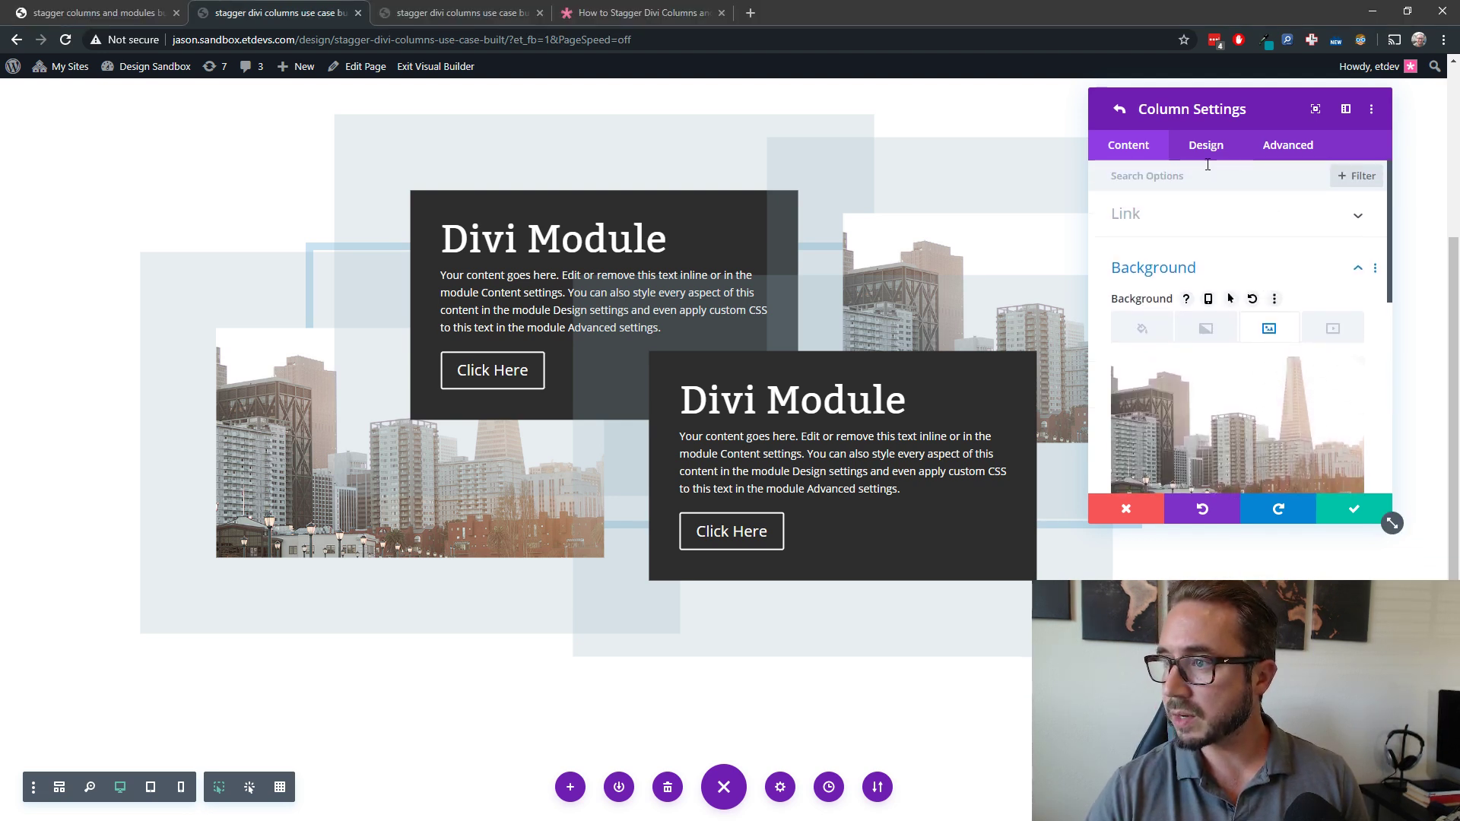
Set the first column's box shadow color to a translucent green, rgba(55,181,30,0.21), and save the column and row settings.
left_click(1206, 146)
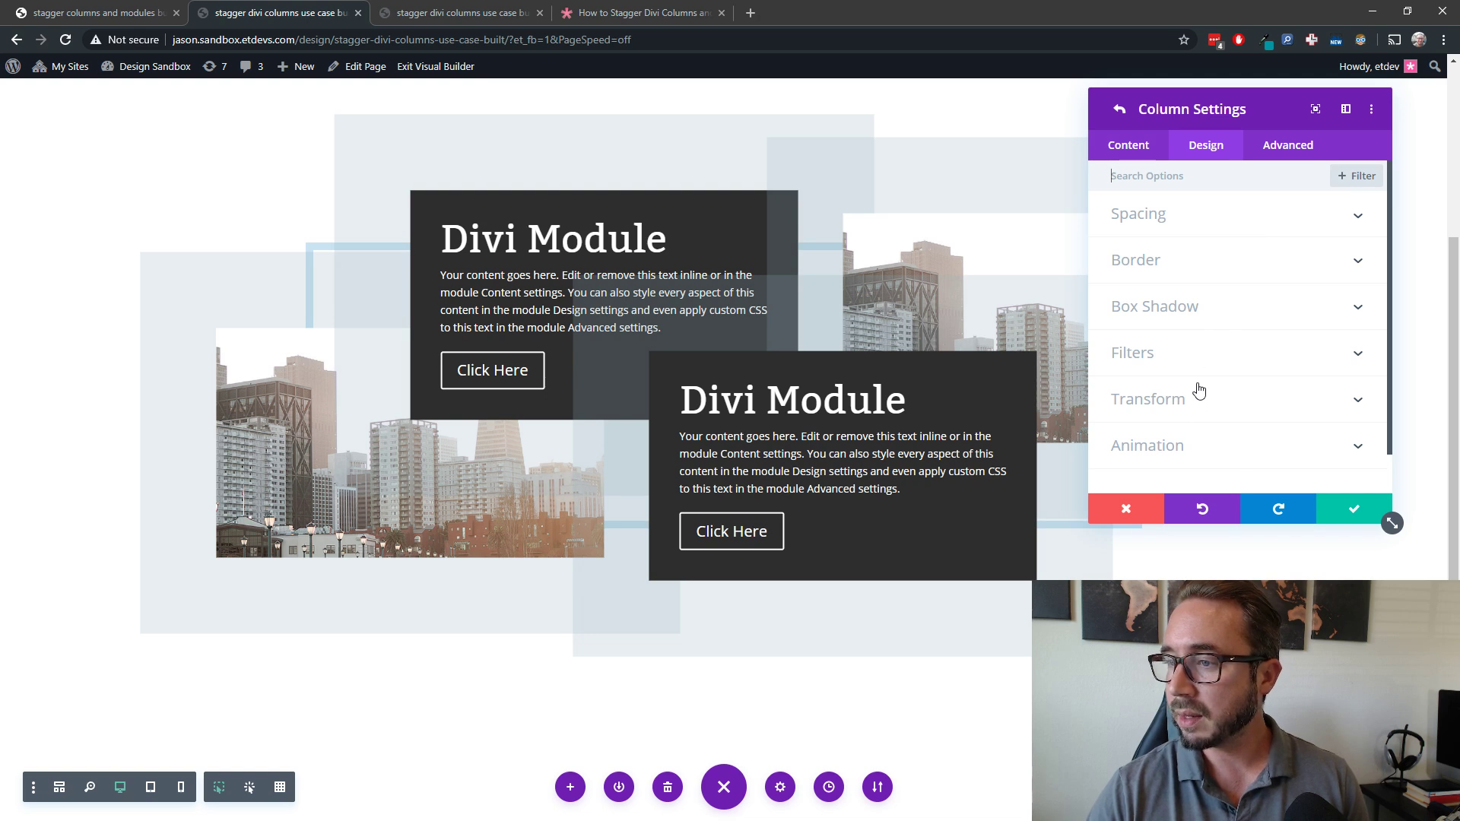
left_click(1197, 308)
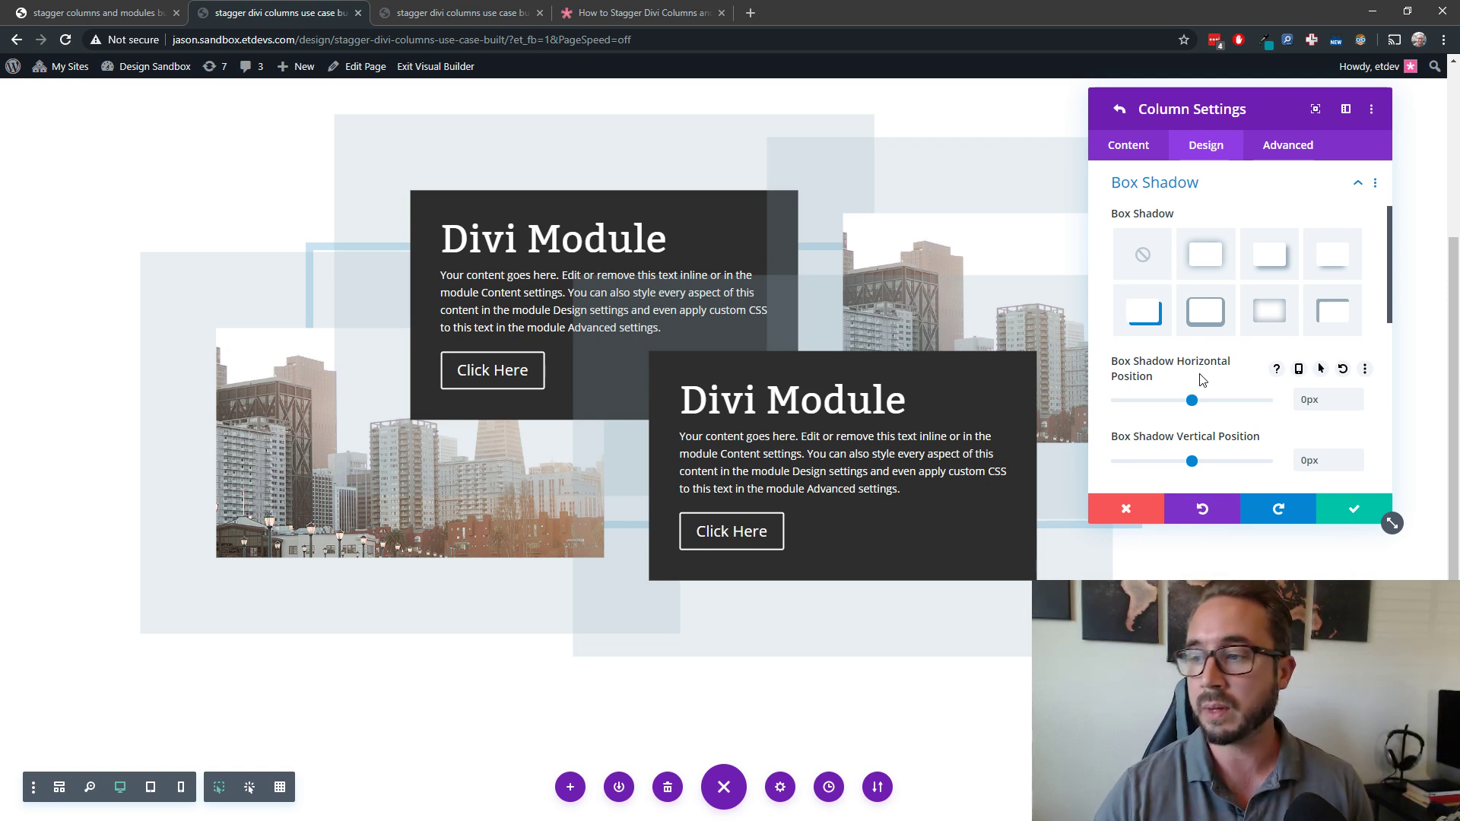
scroll(1202, 381, "down", 5)
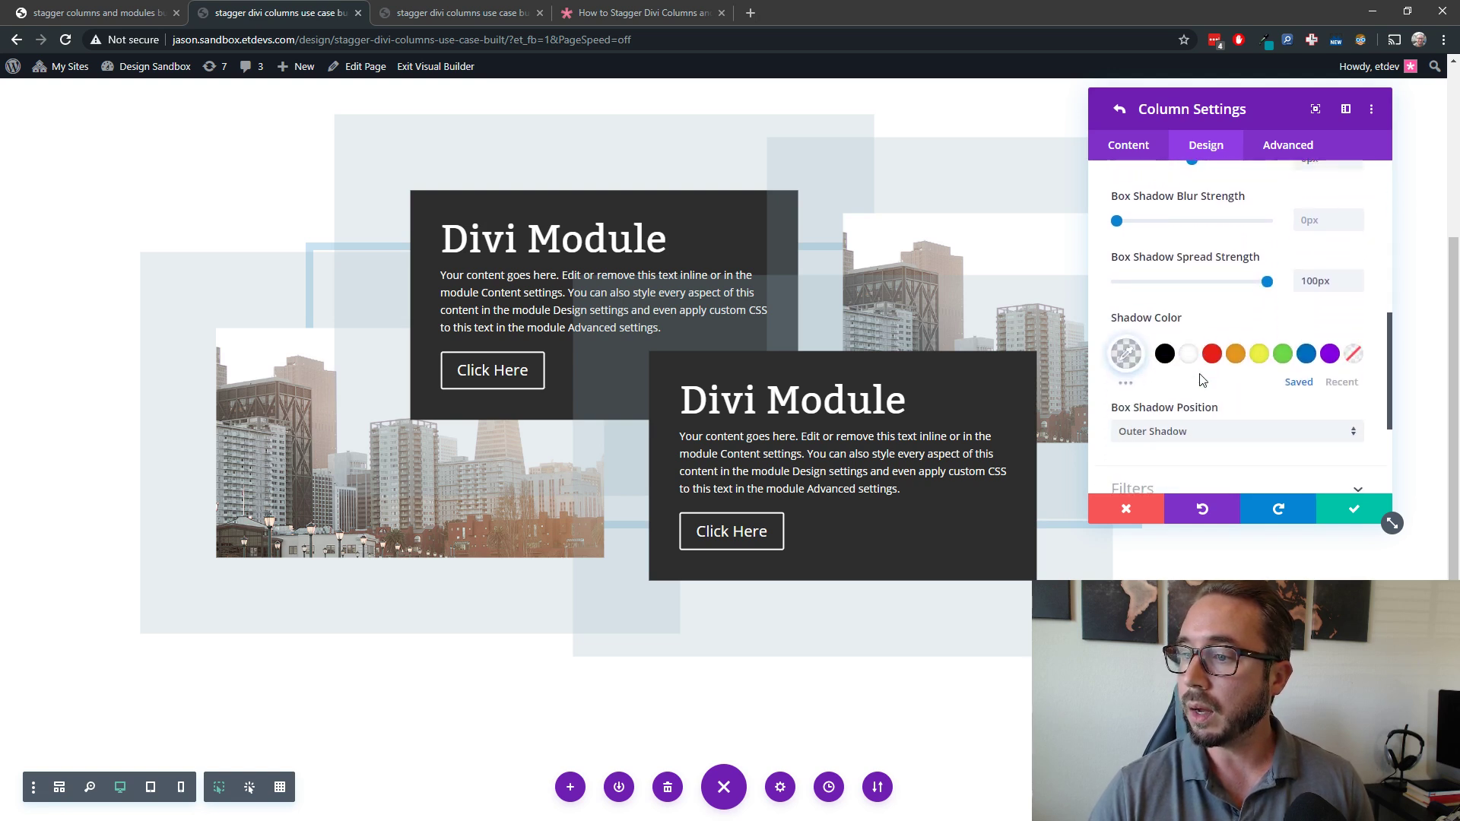
left_click(1126, 351)
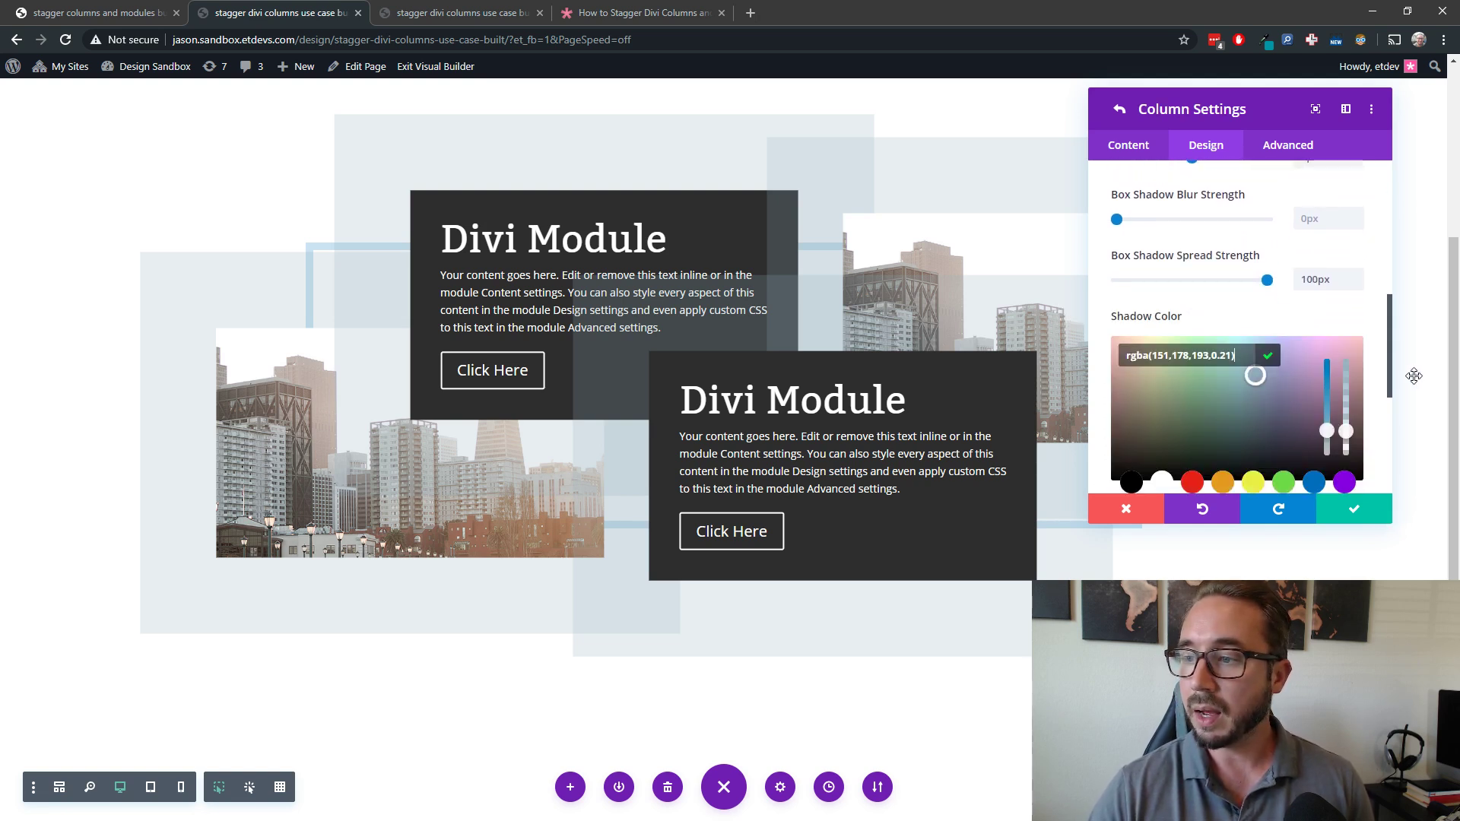
left_click(1284, 482)
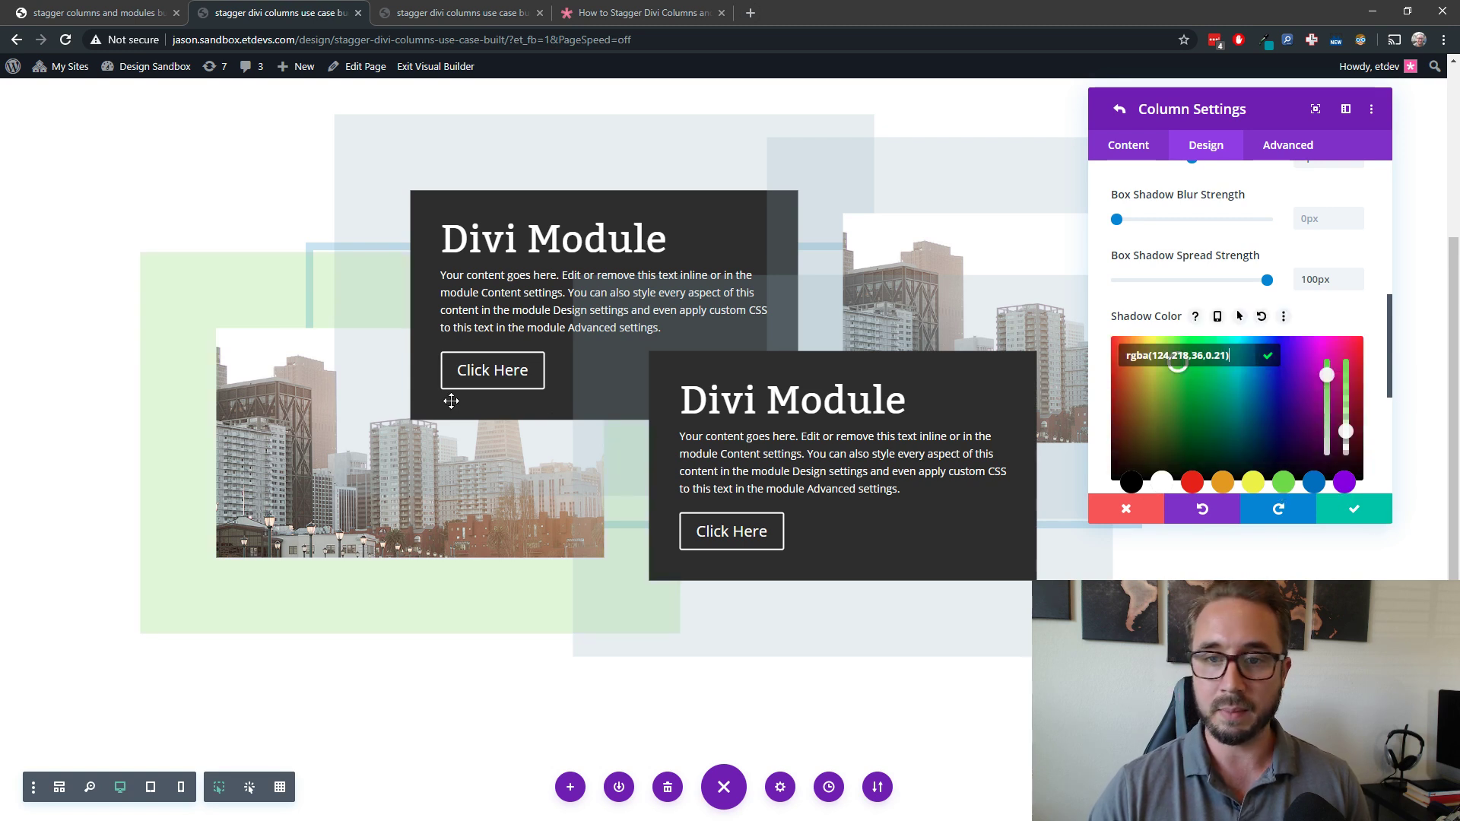
left_click(1191, 381)
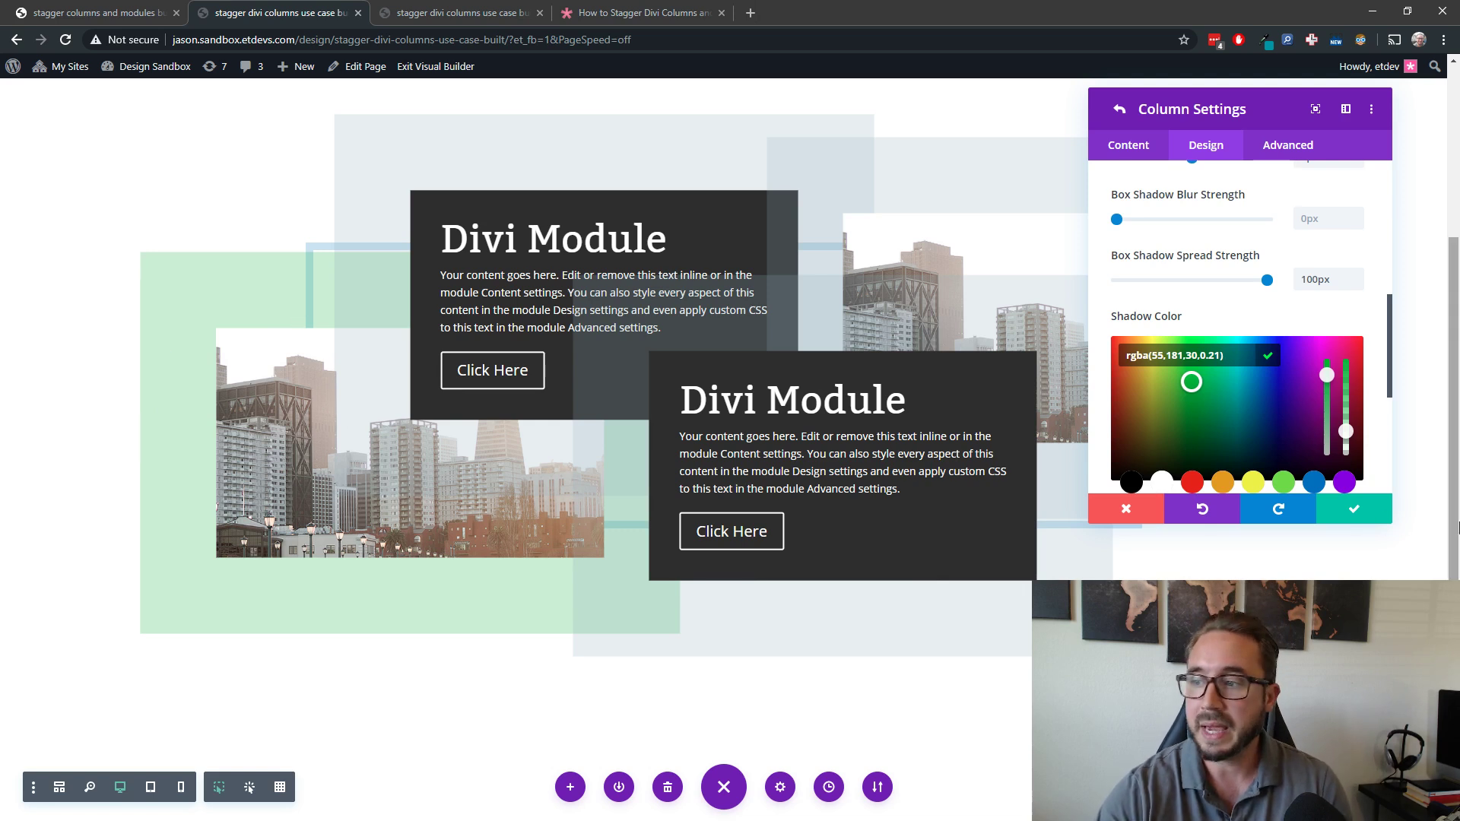
left_click(1354, 509)
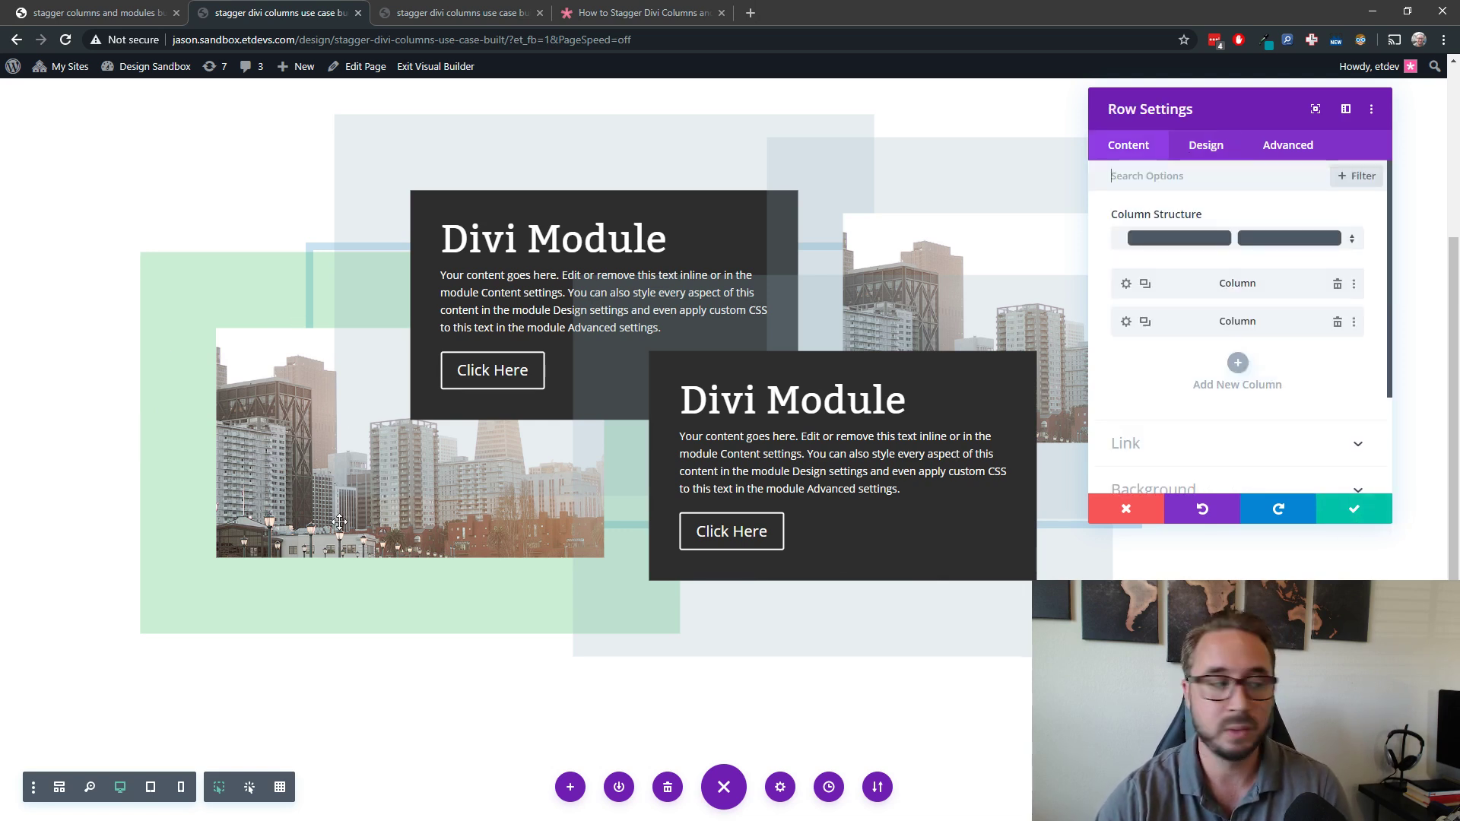
left_click(1349, 516)
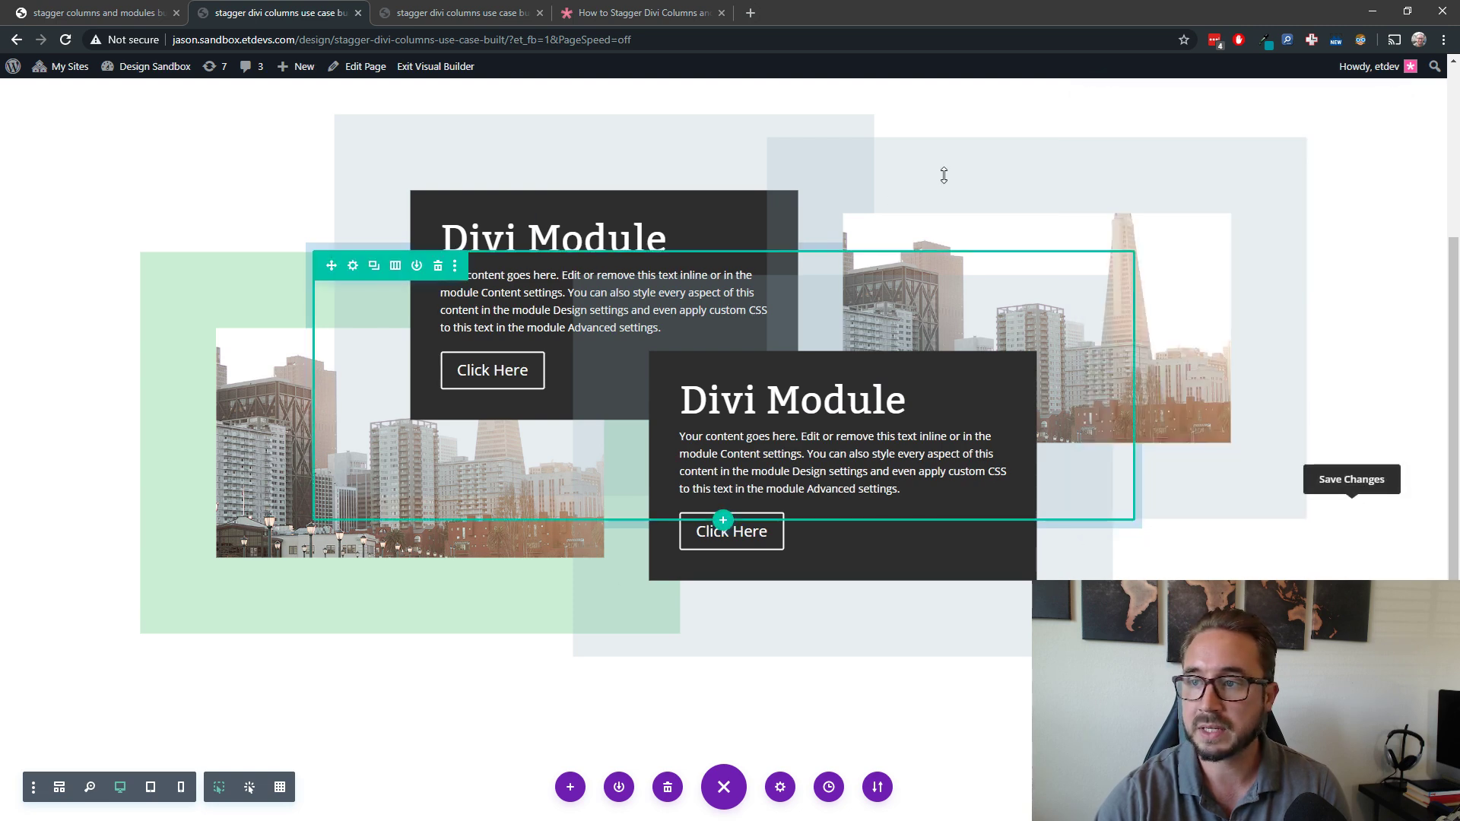
Set the second column's box shadow color to the saved purple, #8300e9.
left_click(352, 265)
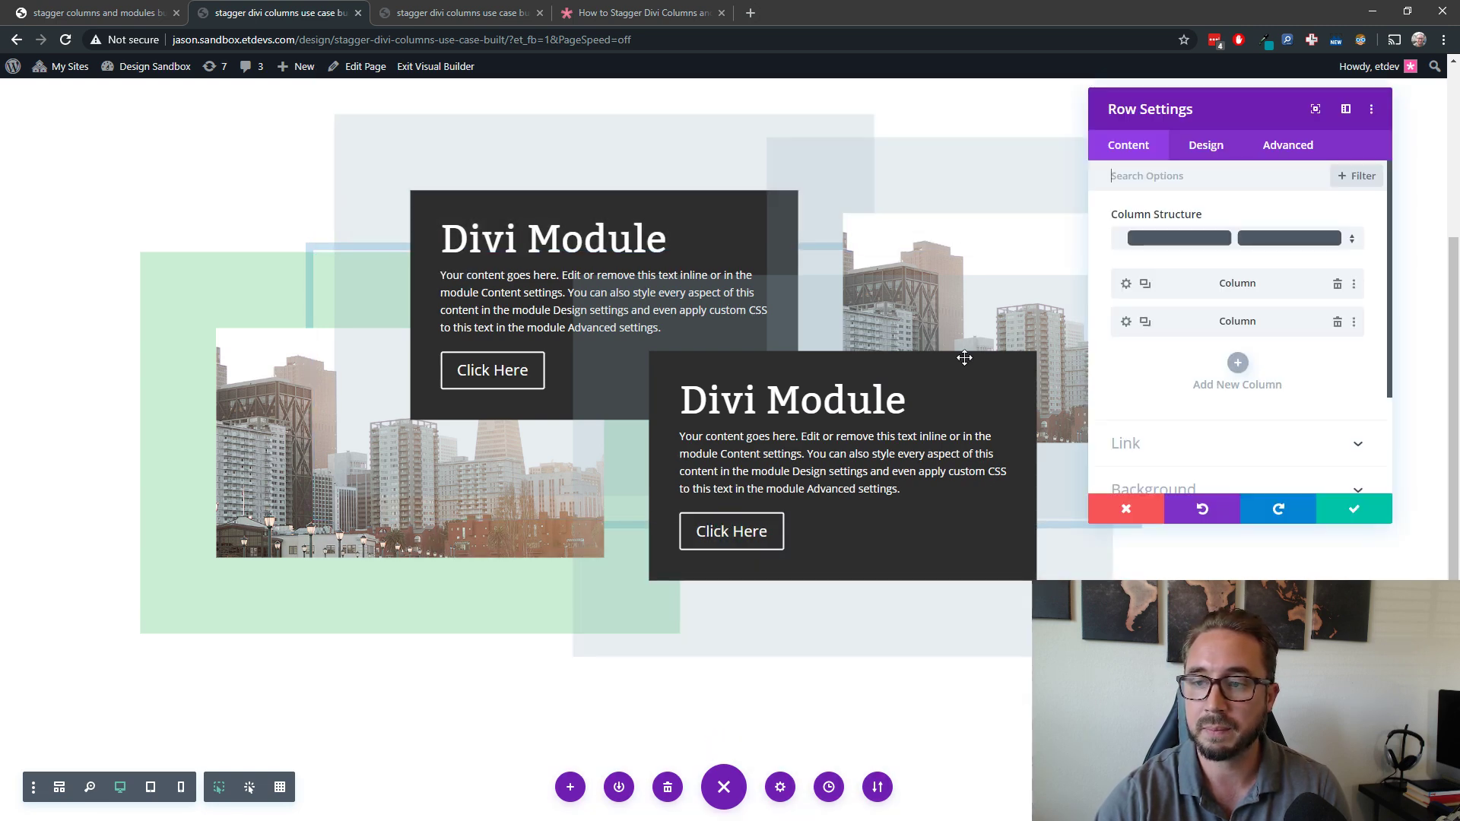
left_click(1127, 322)
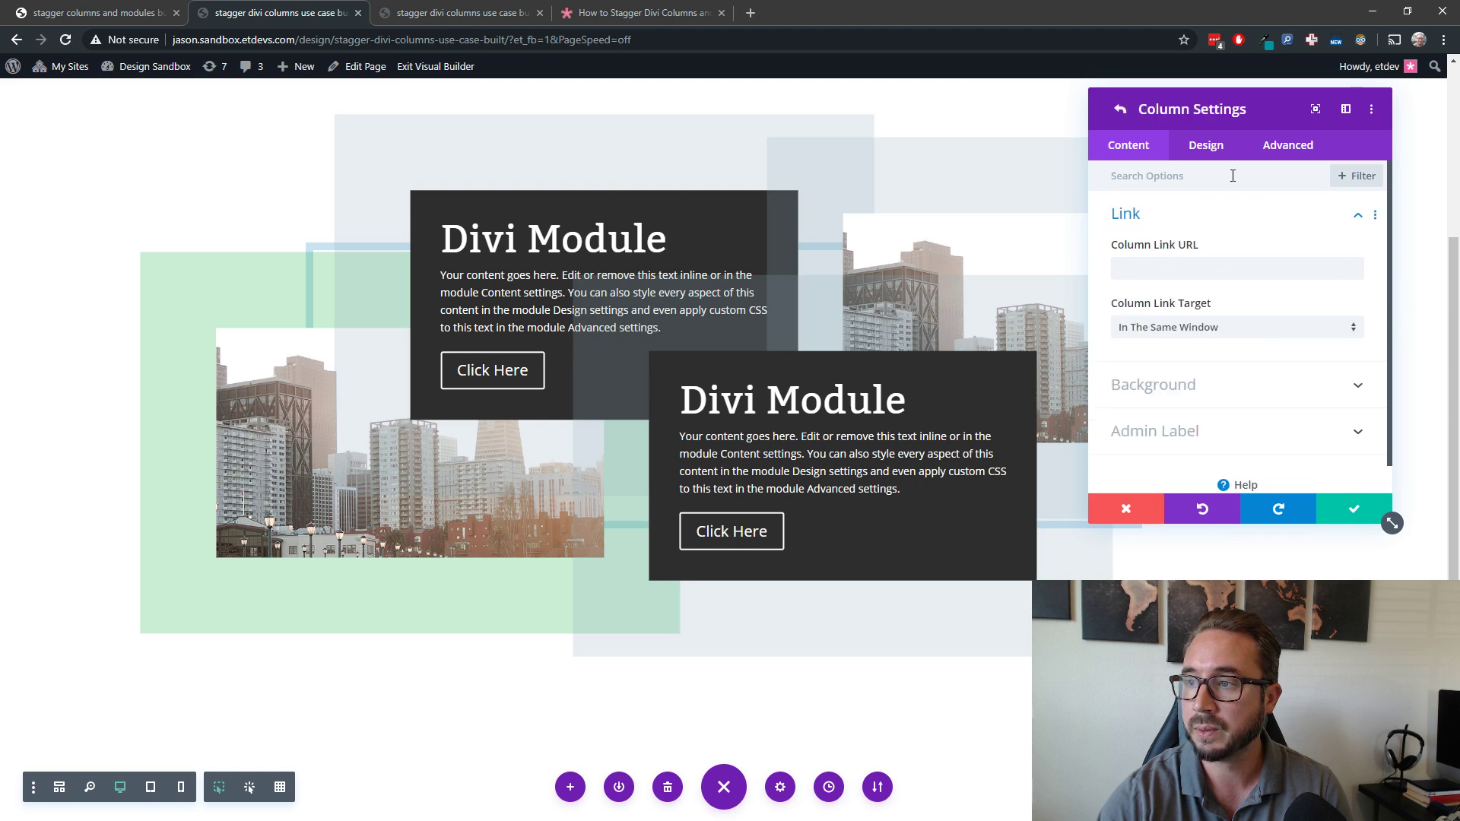
left_click(1210, 148)
left_click(1209, 313)
scroll(1265, 424, "down", 5)
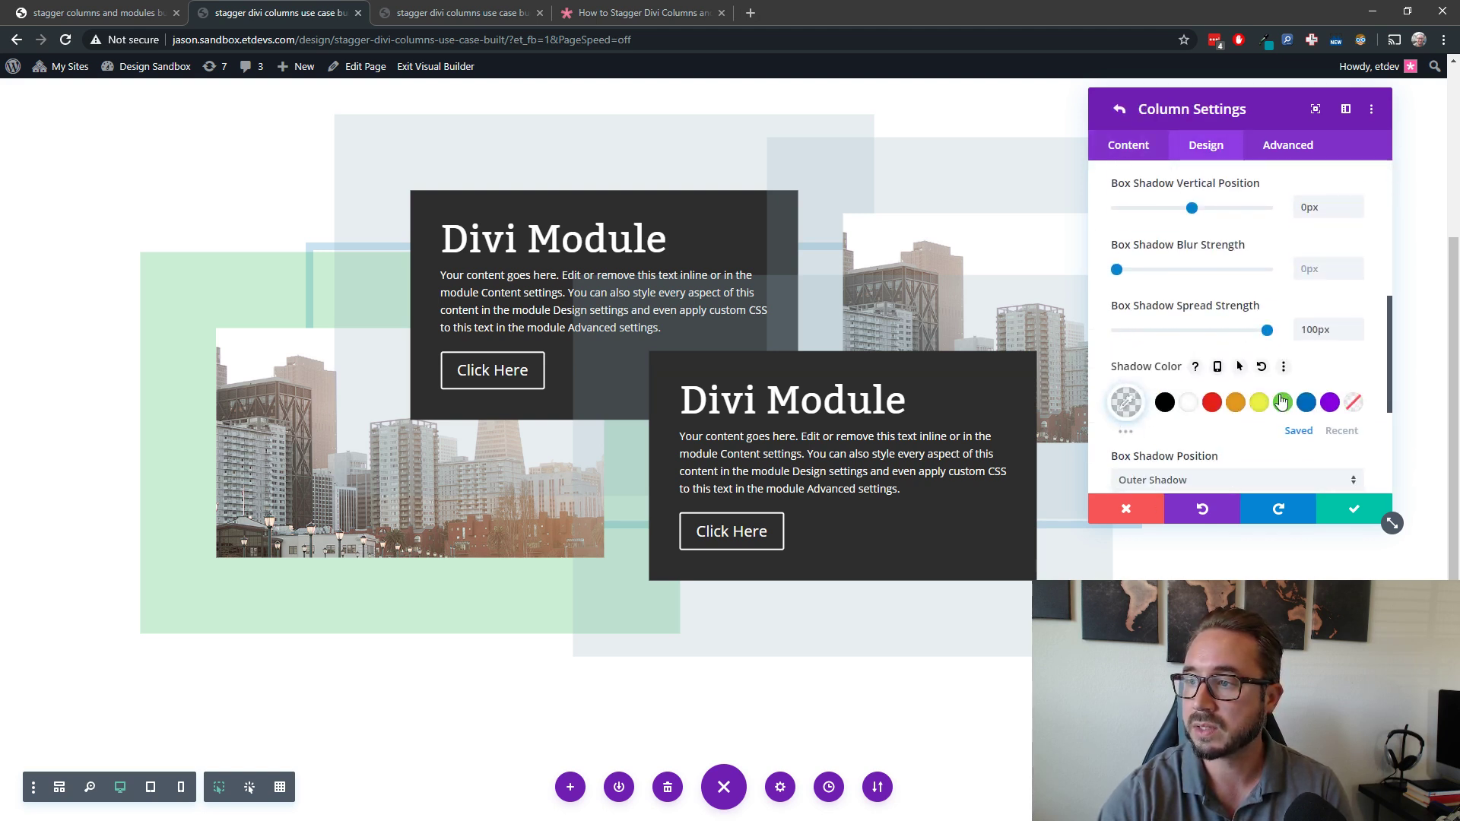
left_click(1330, 402)
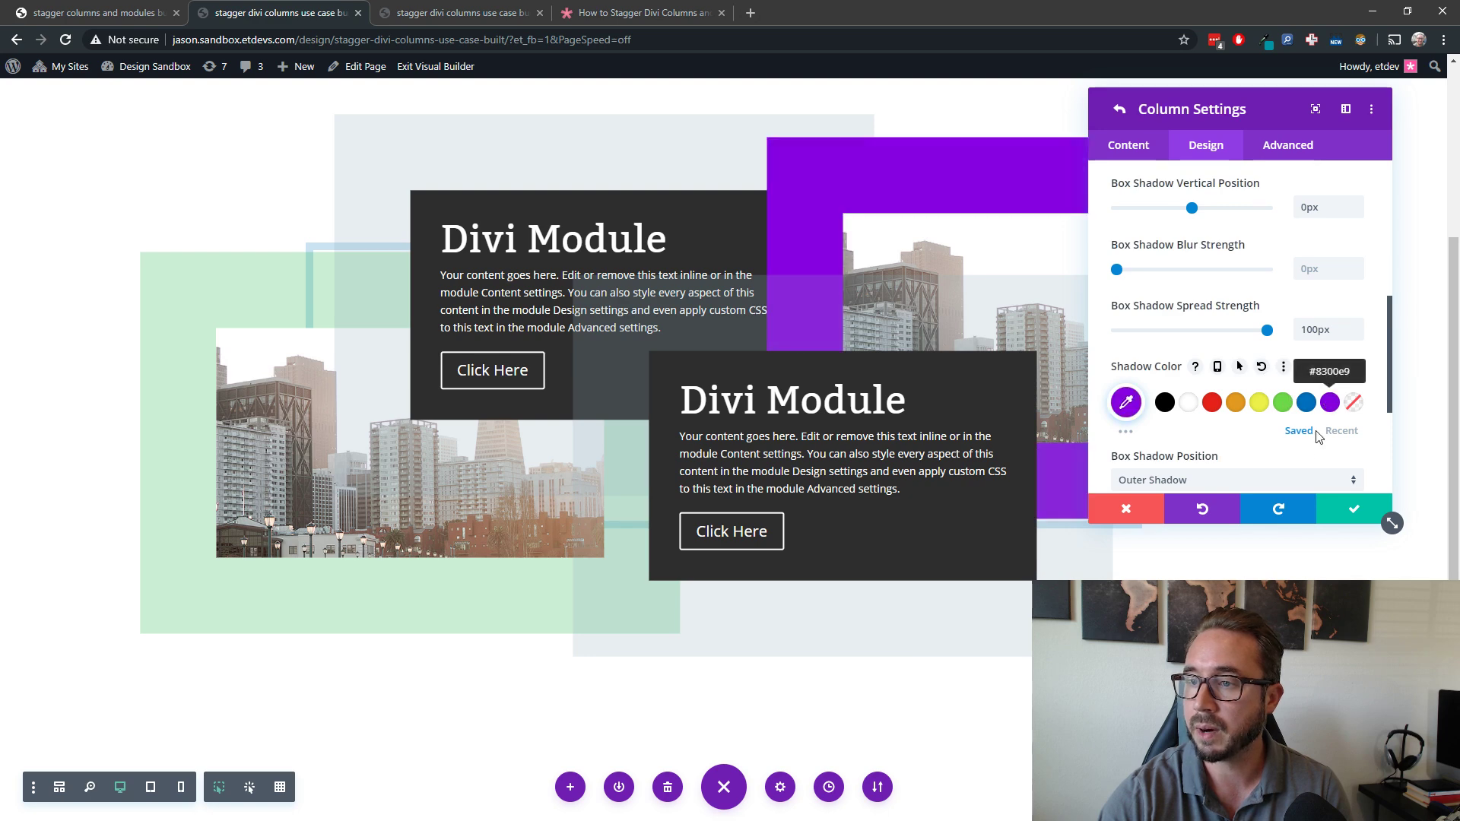
Lower the purple column shadow's opacity to 0.2 and save the column and row settings.
left_click(1126, 402)
left_click_drag(1268, 115, 219, 158)
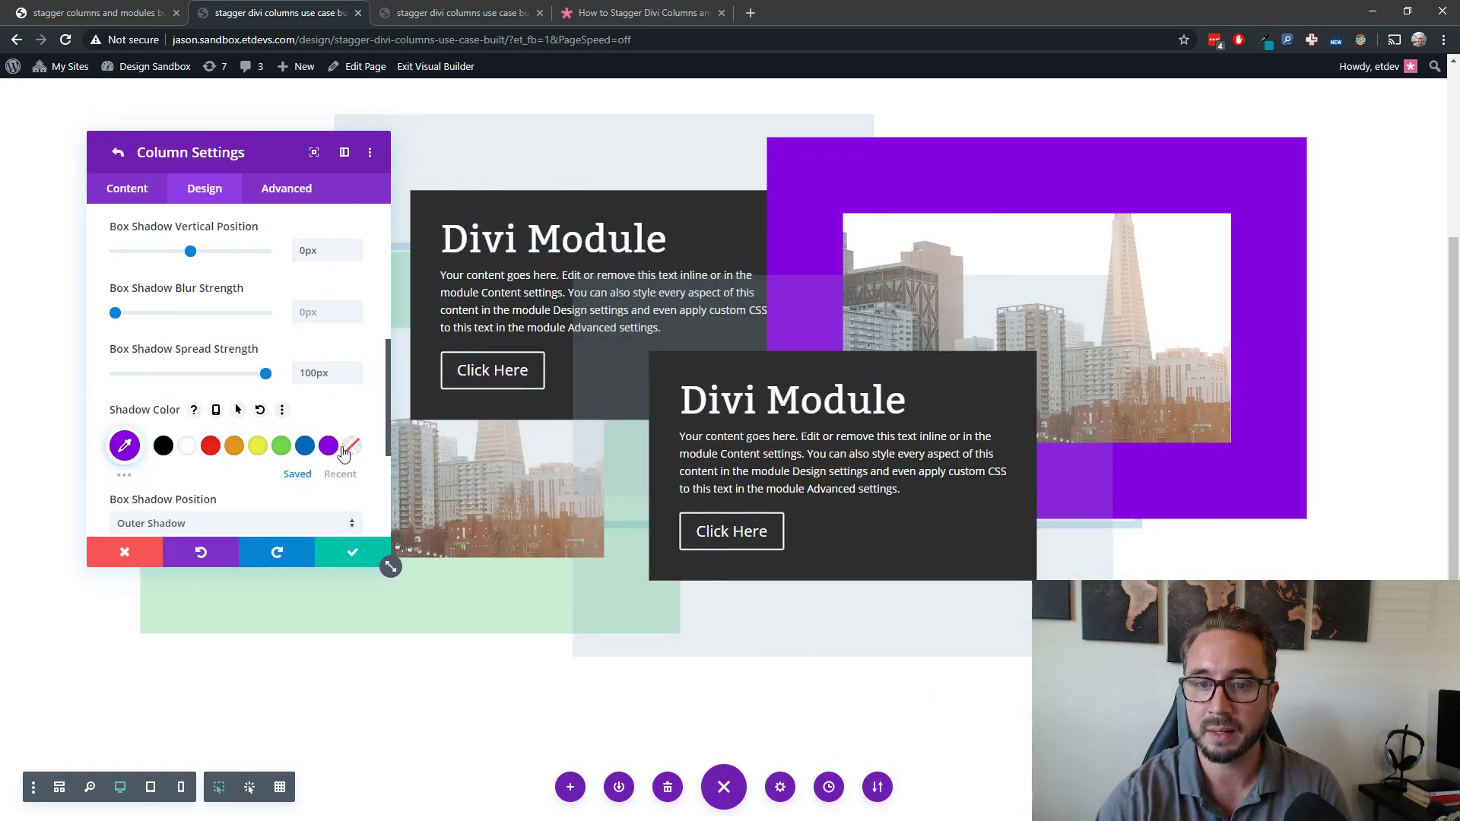
left_click(125, 446)
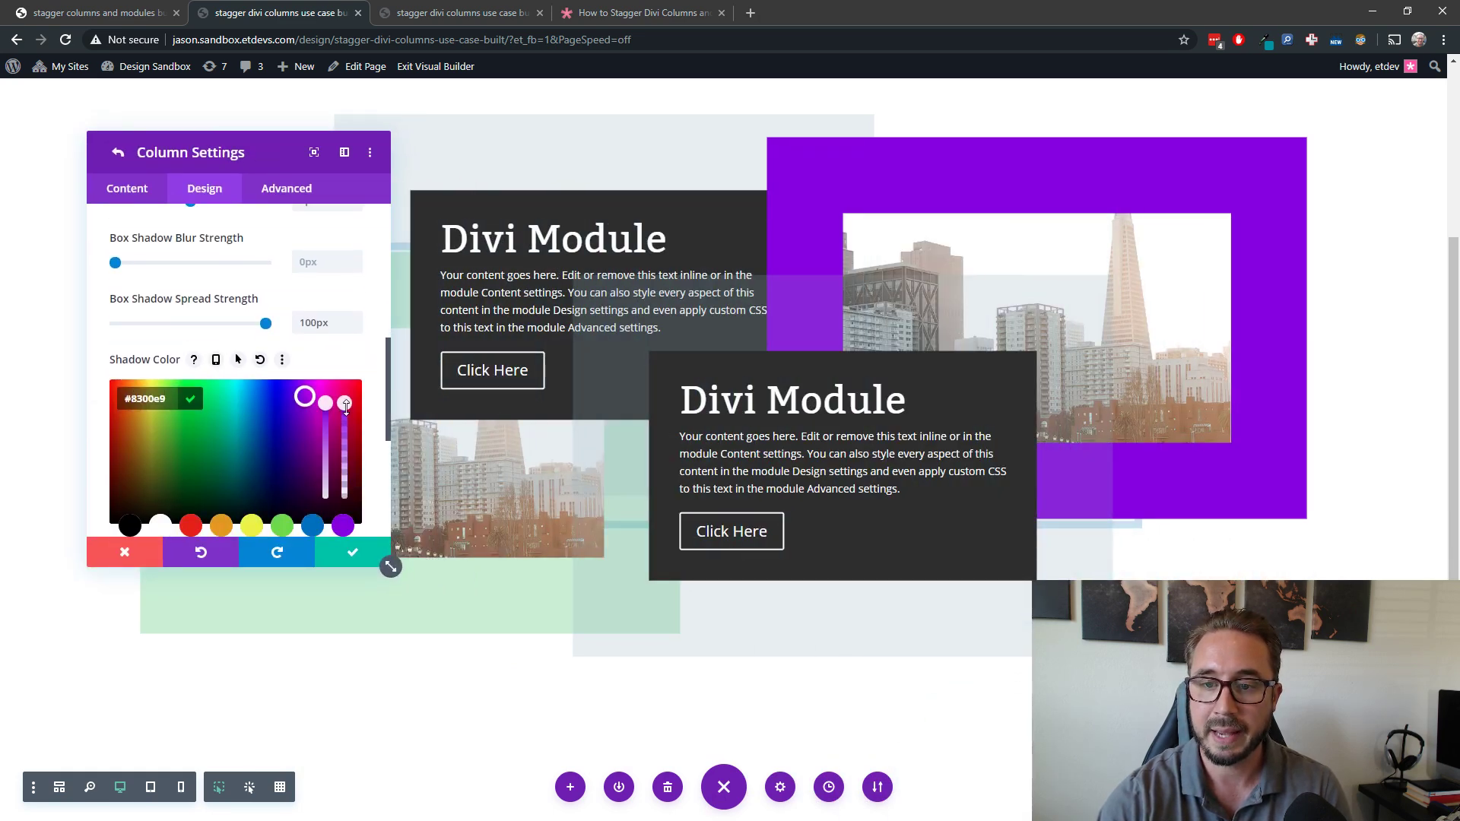
left_click_drag(346, 406, 334, 495)
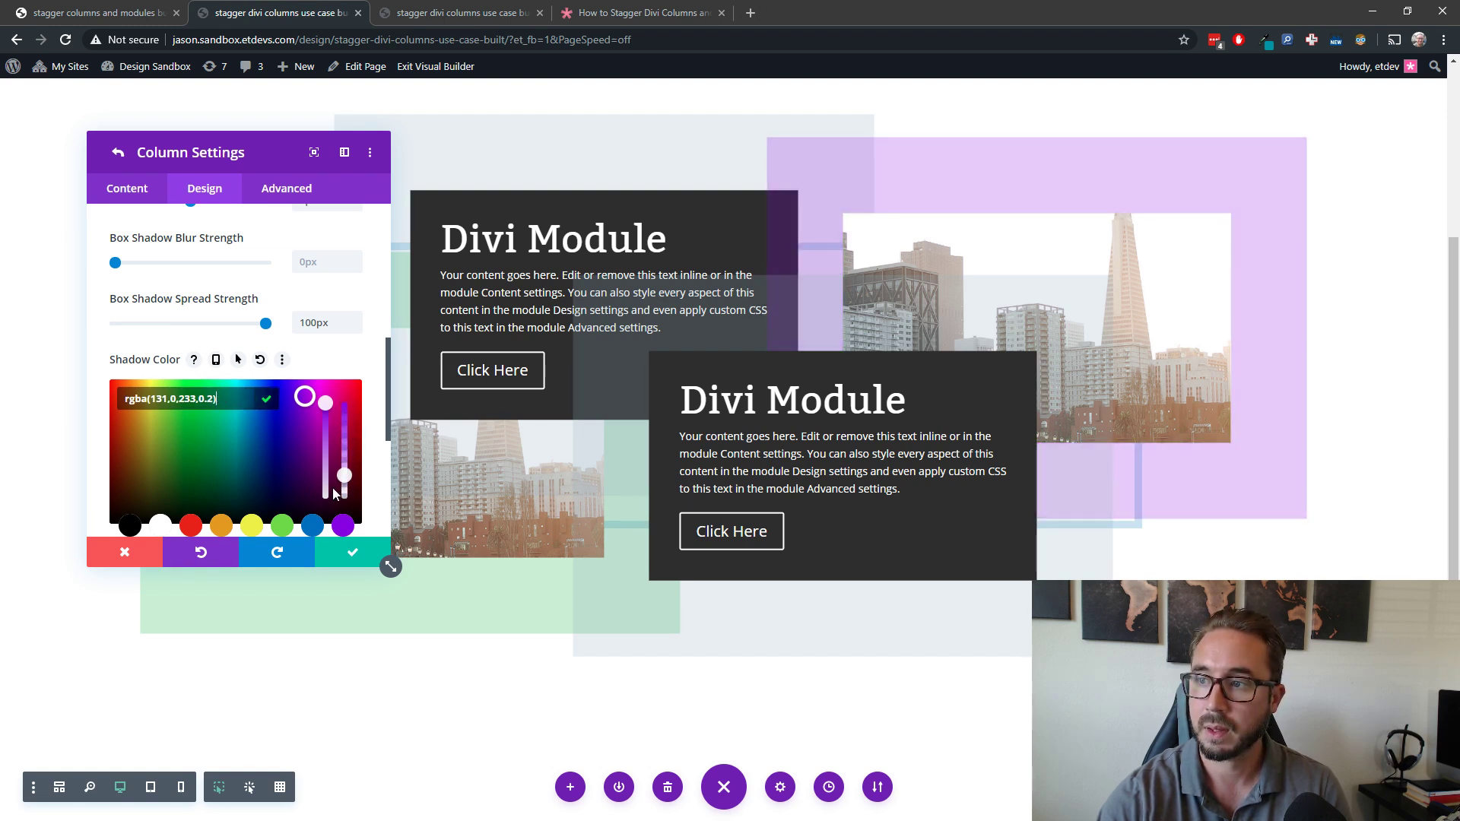
left_click(352, 552)
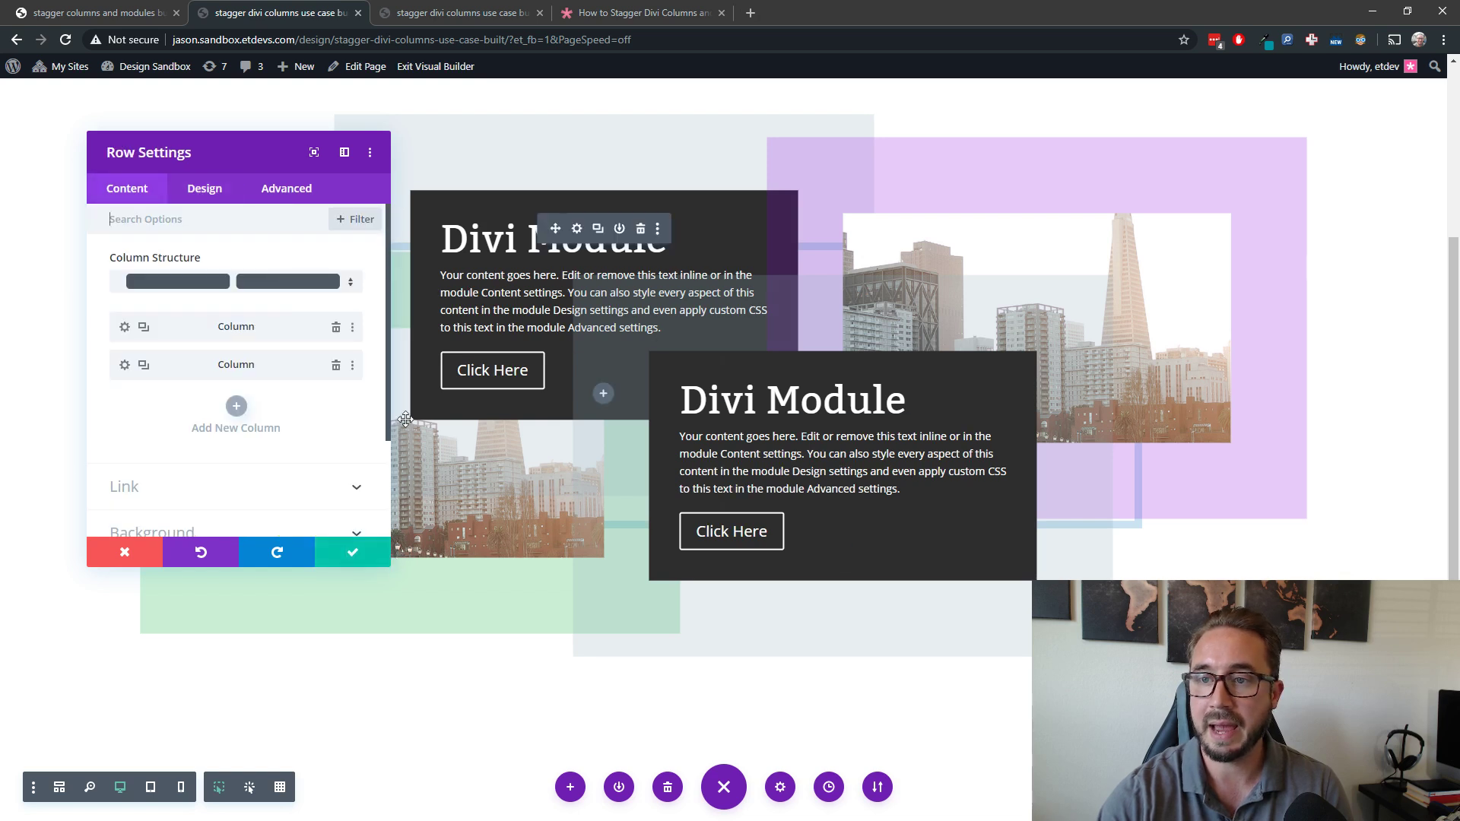
left_click(352, 552)
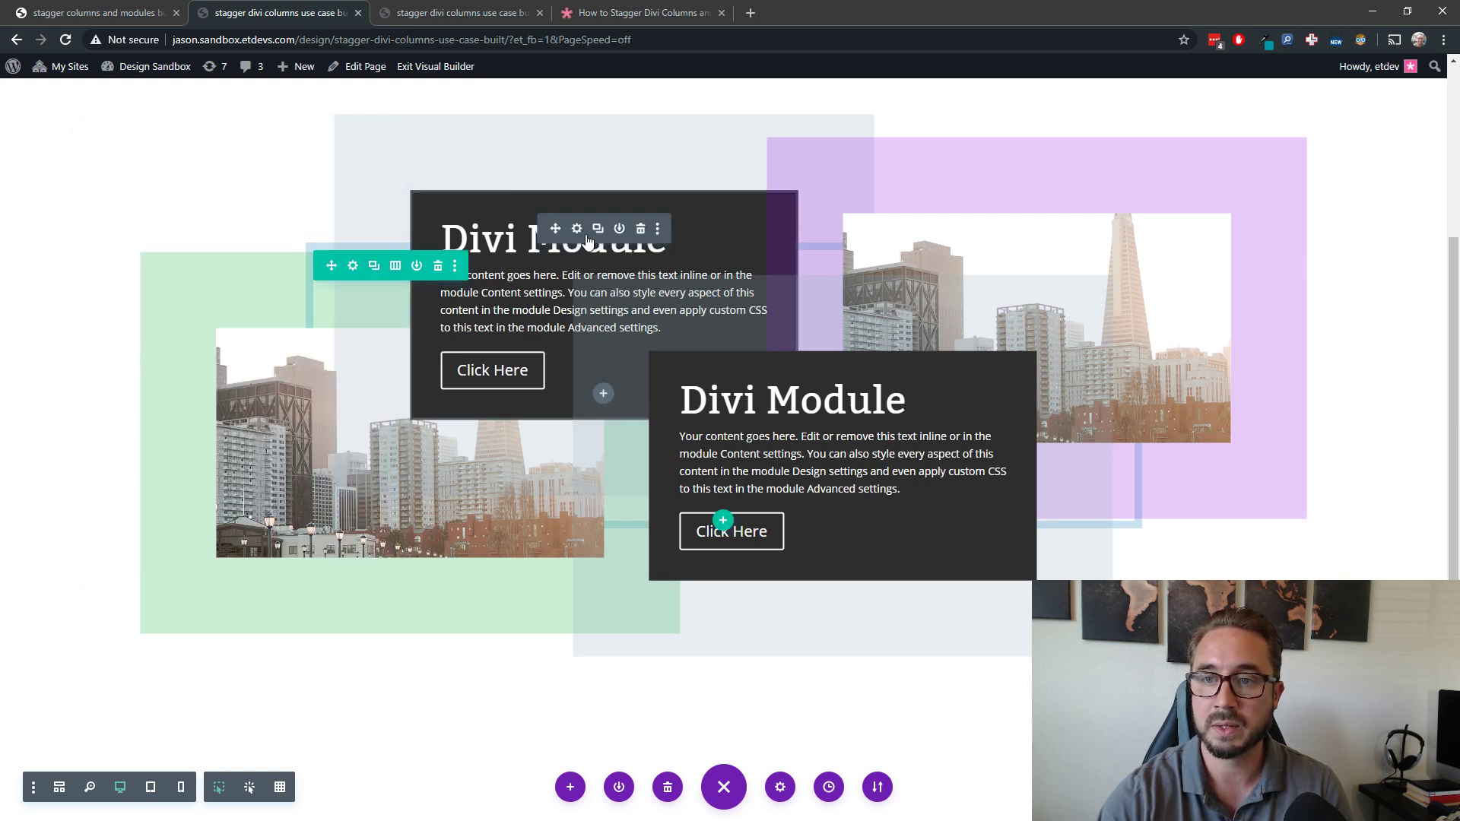
Set the box shadow color of the first column's Call To Action module to the saved yellow, #edf000.
left_click(577, 230)
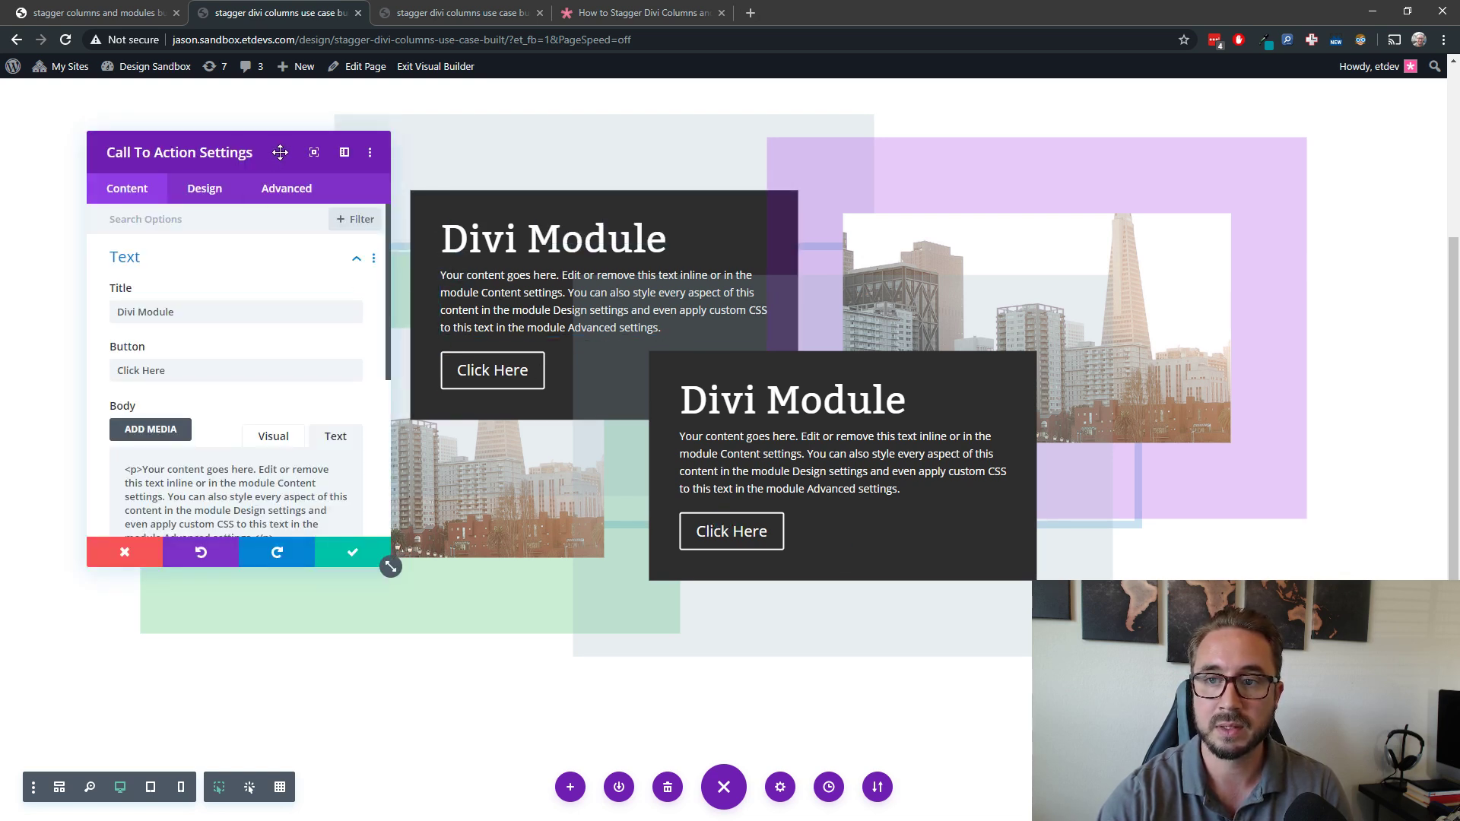
left_click_drag(281, 152, 1266, 113)
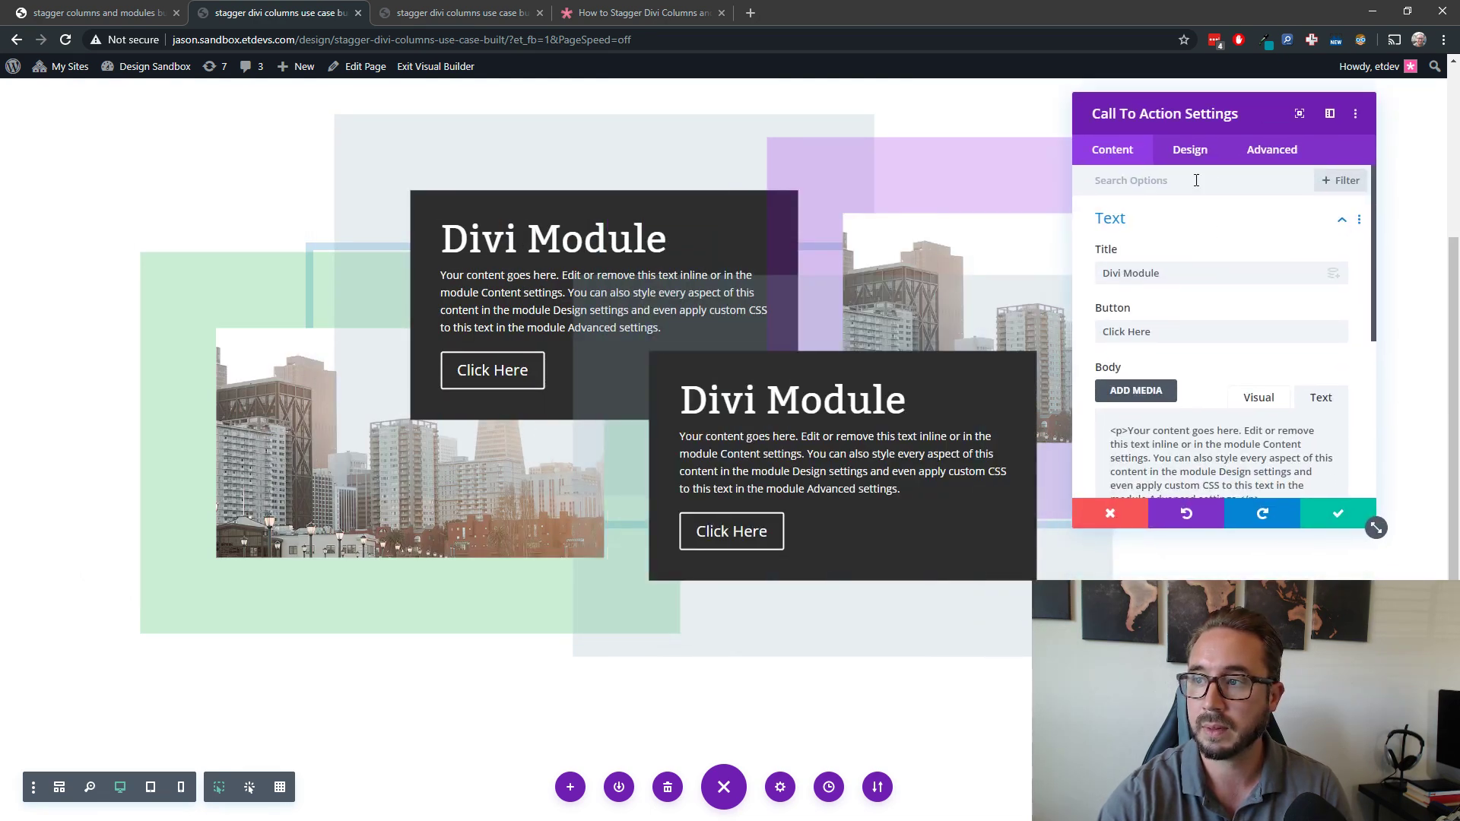
left_click(1190, 149)
scroll(1200, 430, "down", 3)
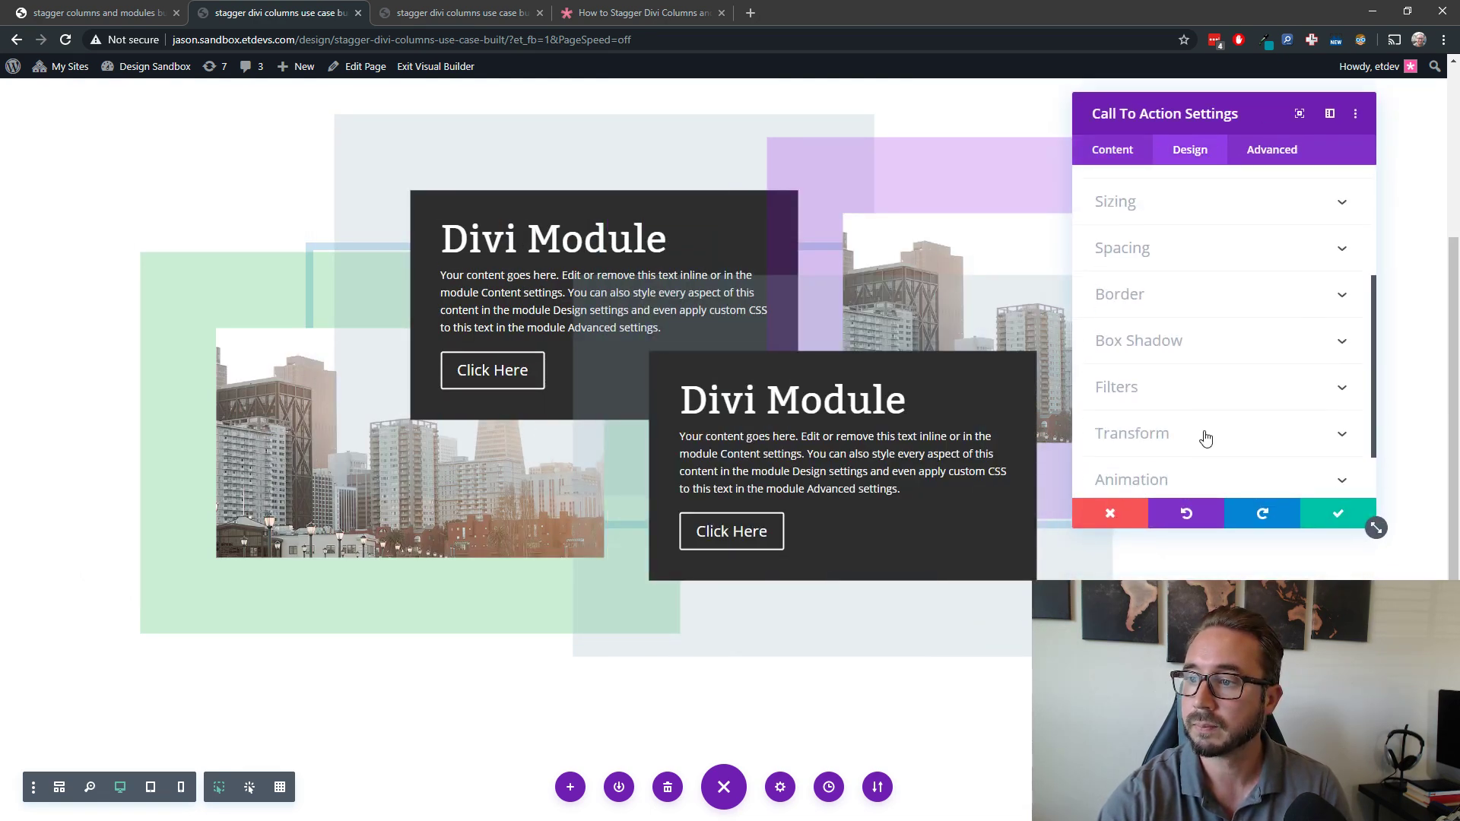
left_click(1199, 347)
scroll(1217, 380, "down", 3)
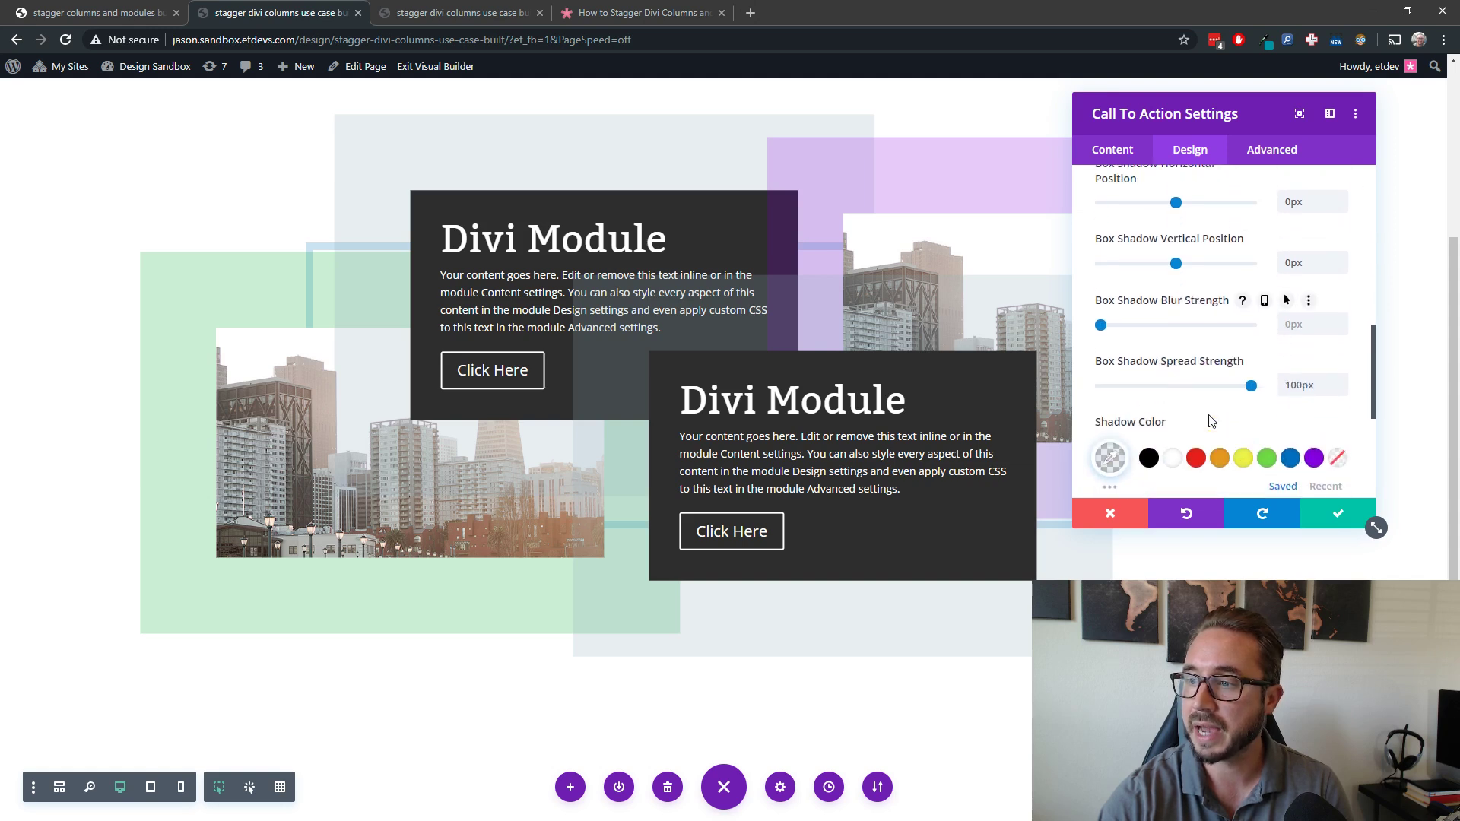
left_click(1242, 457)
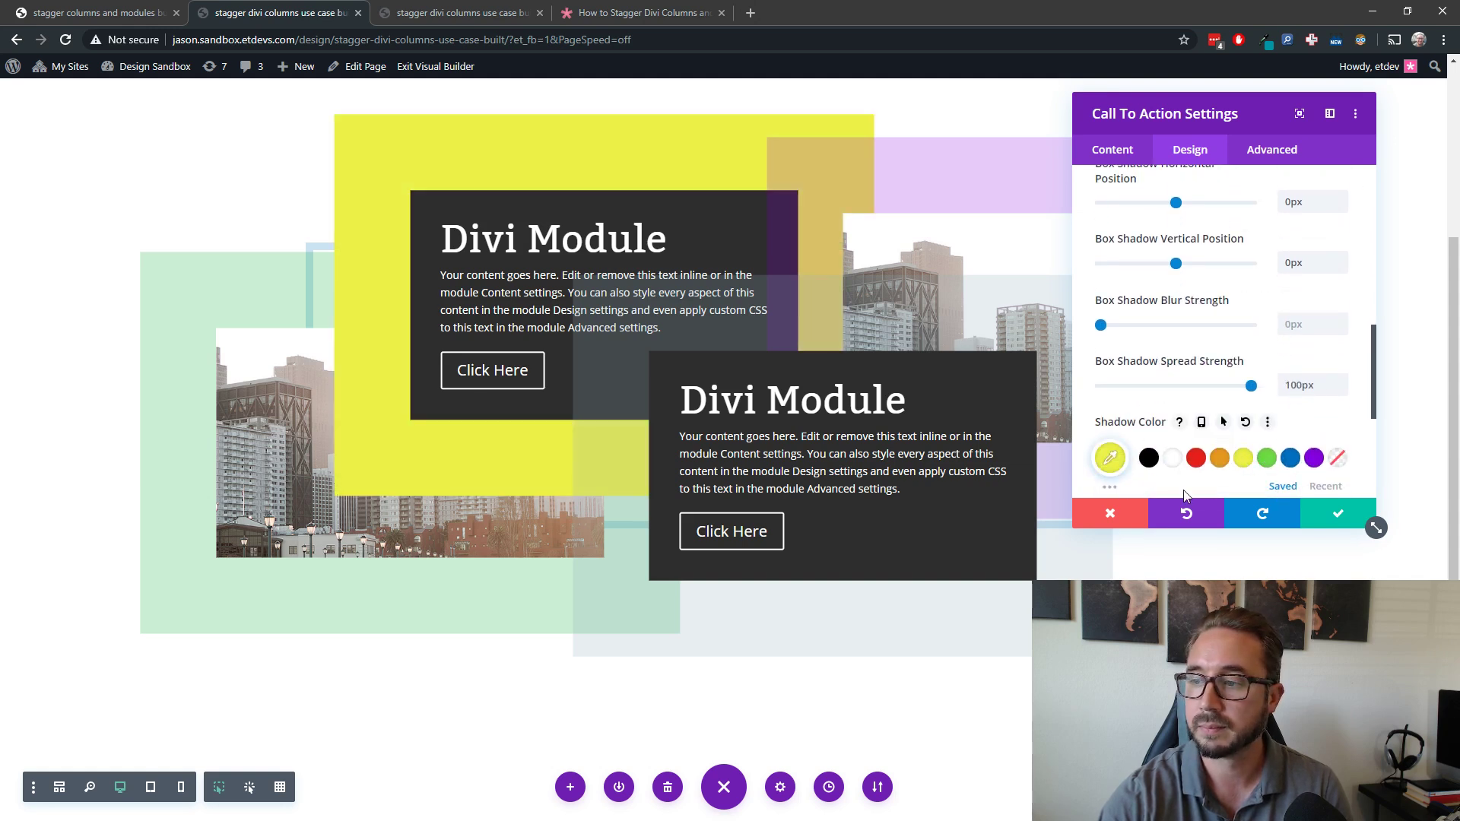
Lower the yellow module shadow's opacity to 0.23 and save the module settings.
left_click(1110, 457)
scroll(1340, 335, "down", 2)
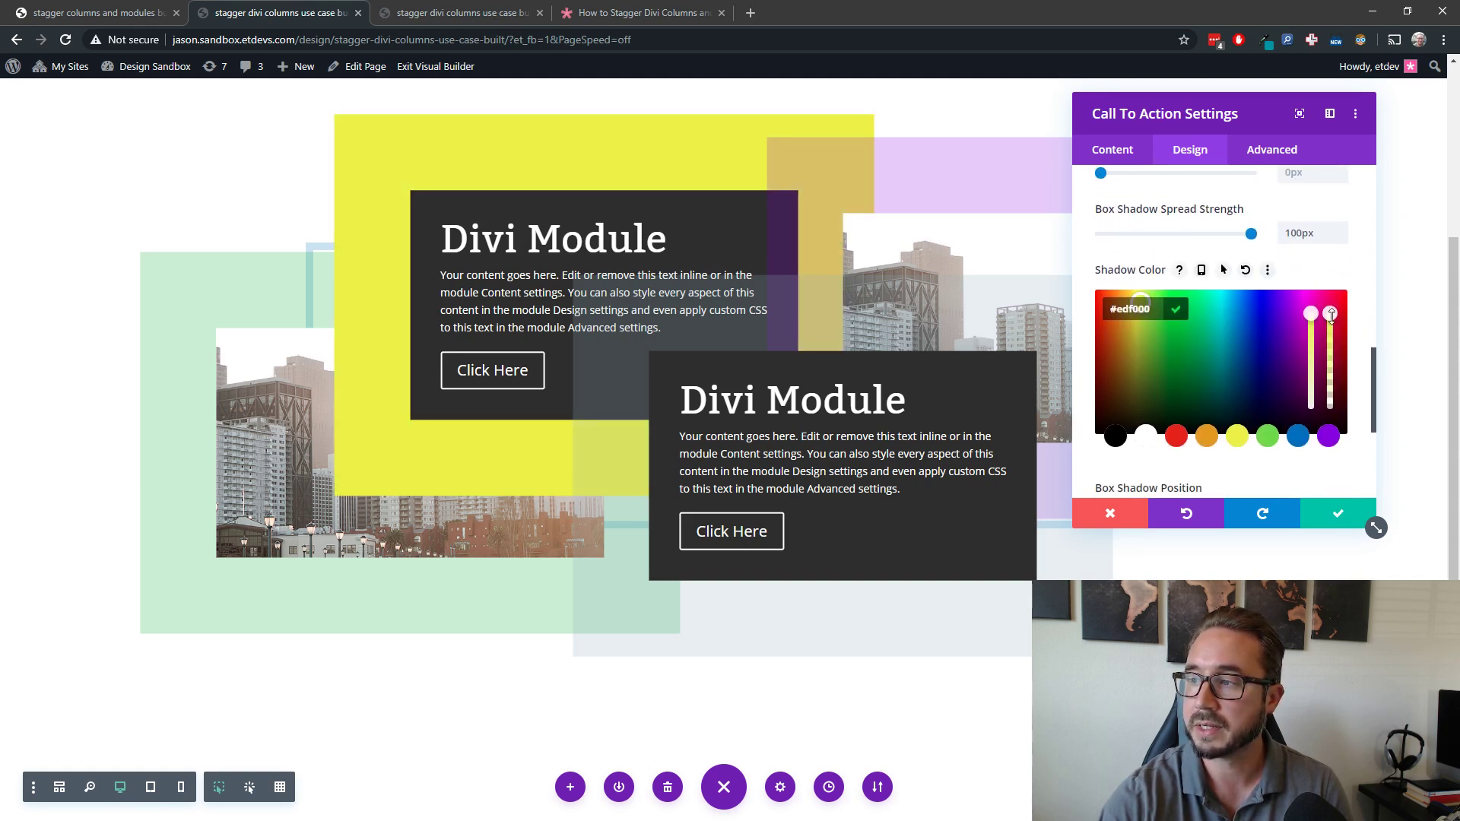
left_click_drag(1330, 315, 1343, 403)
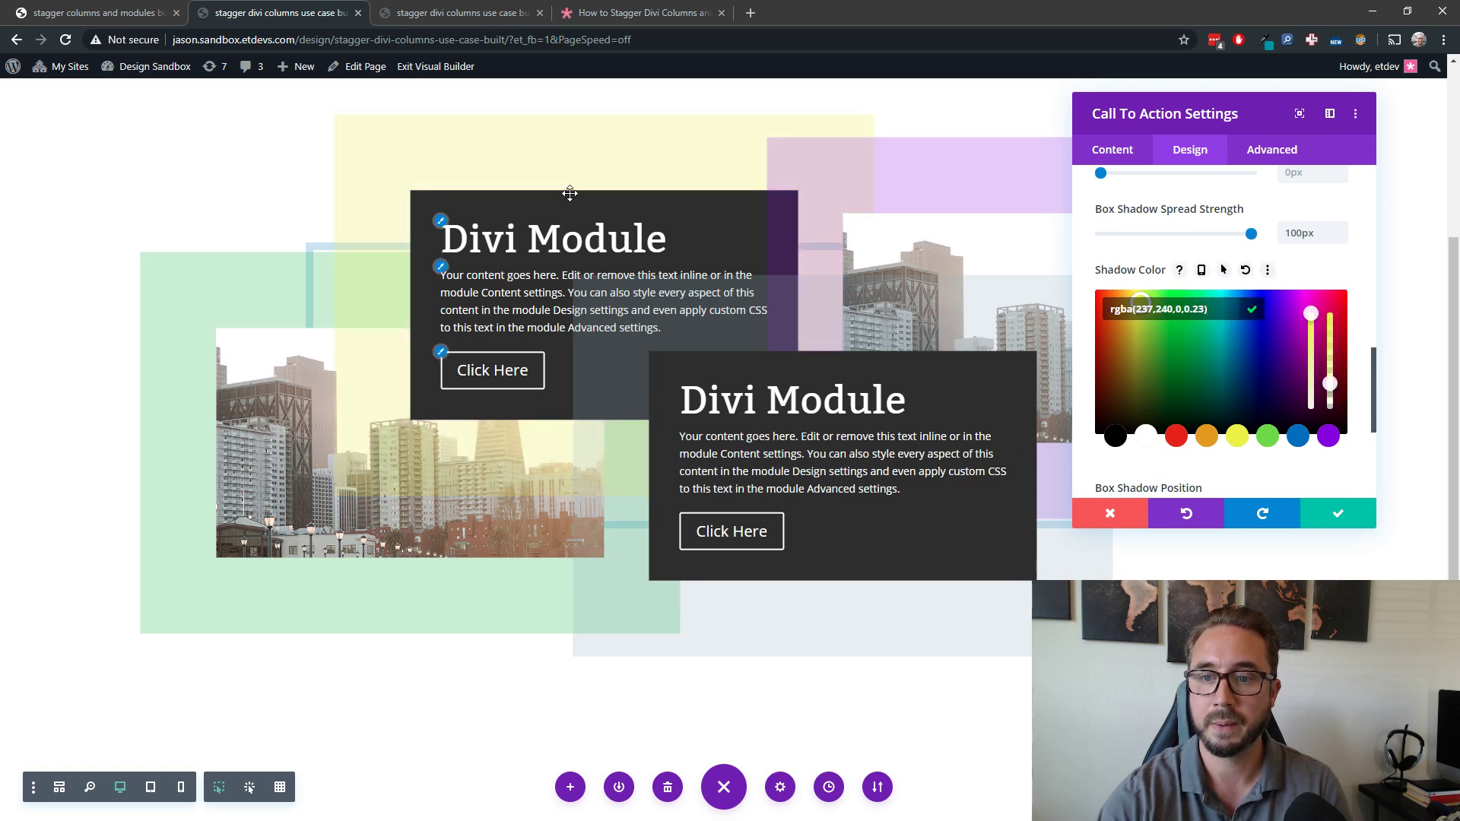
scroll(214, 709, "up", 1)
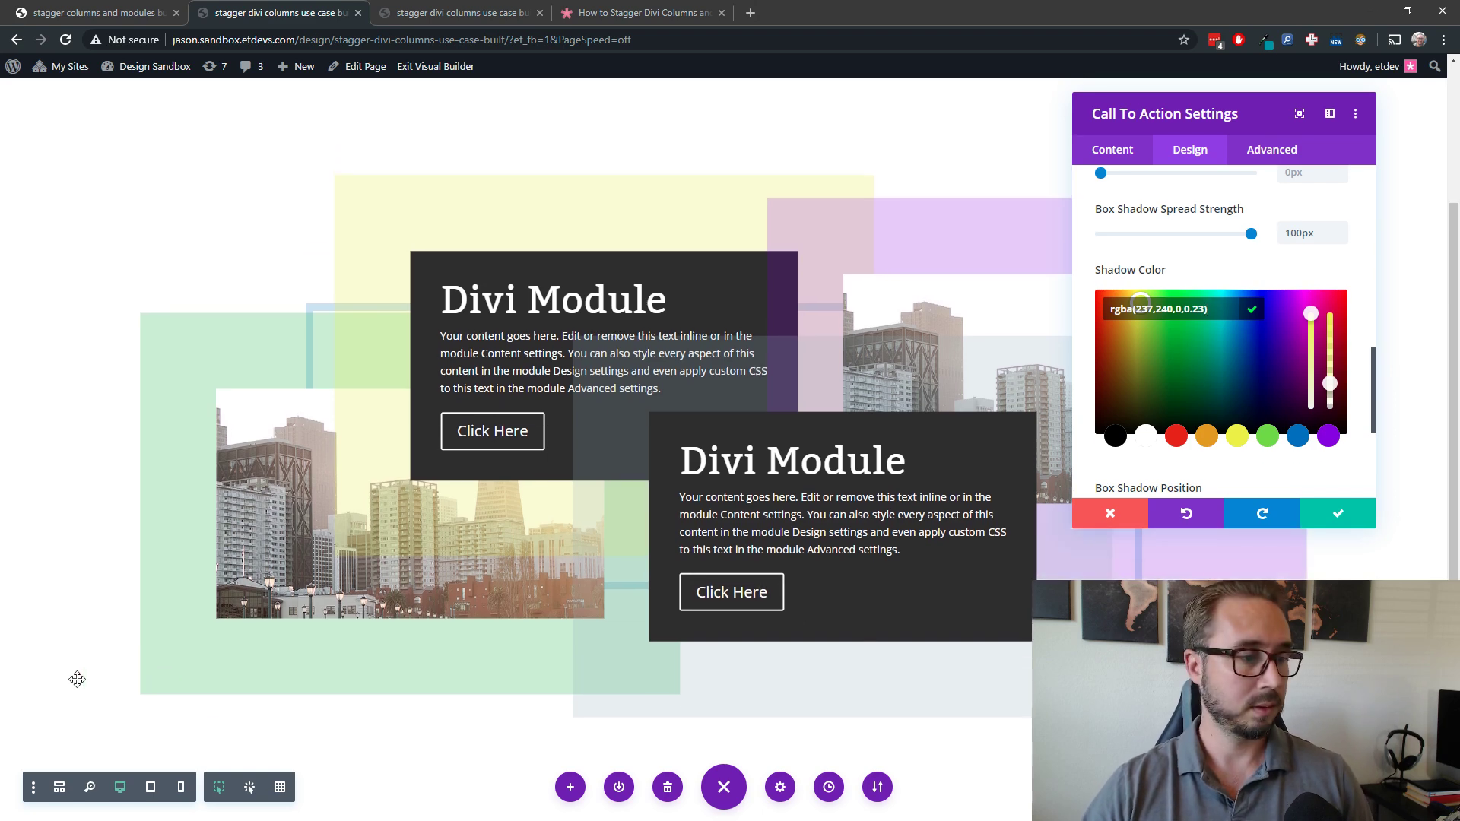
scroll(403, 462, "down", 2)
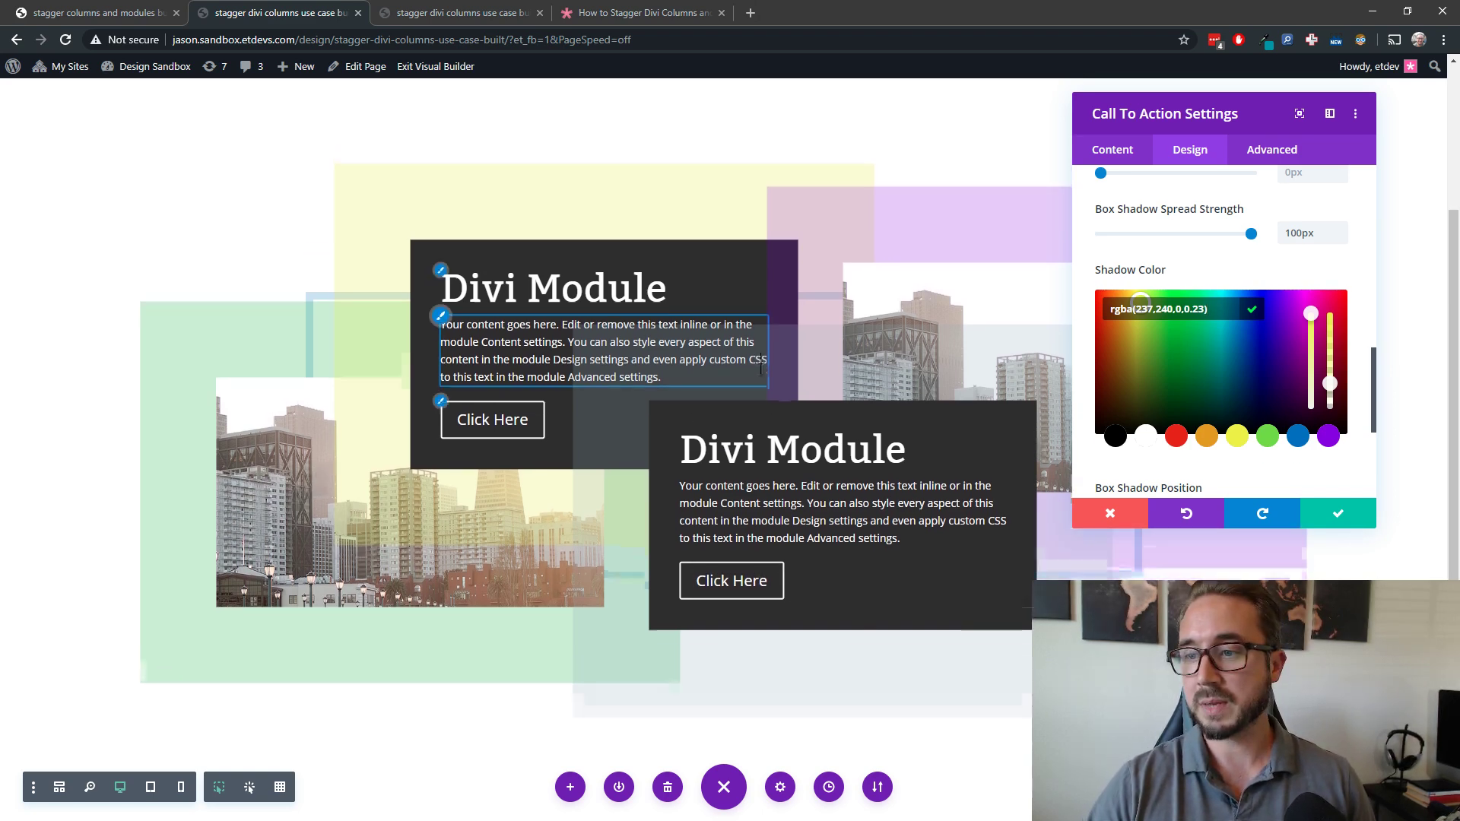
left_click(1340, 515)
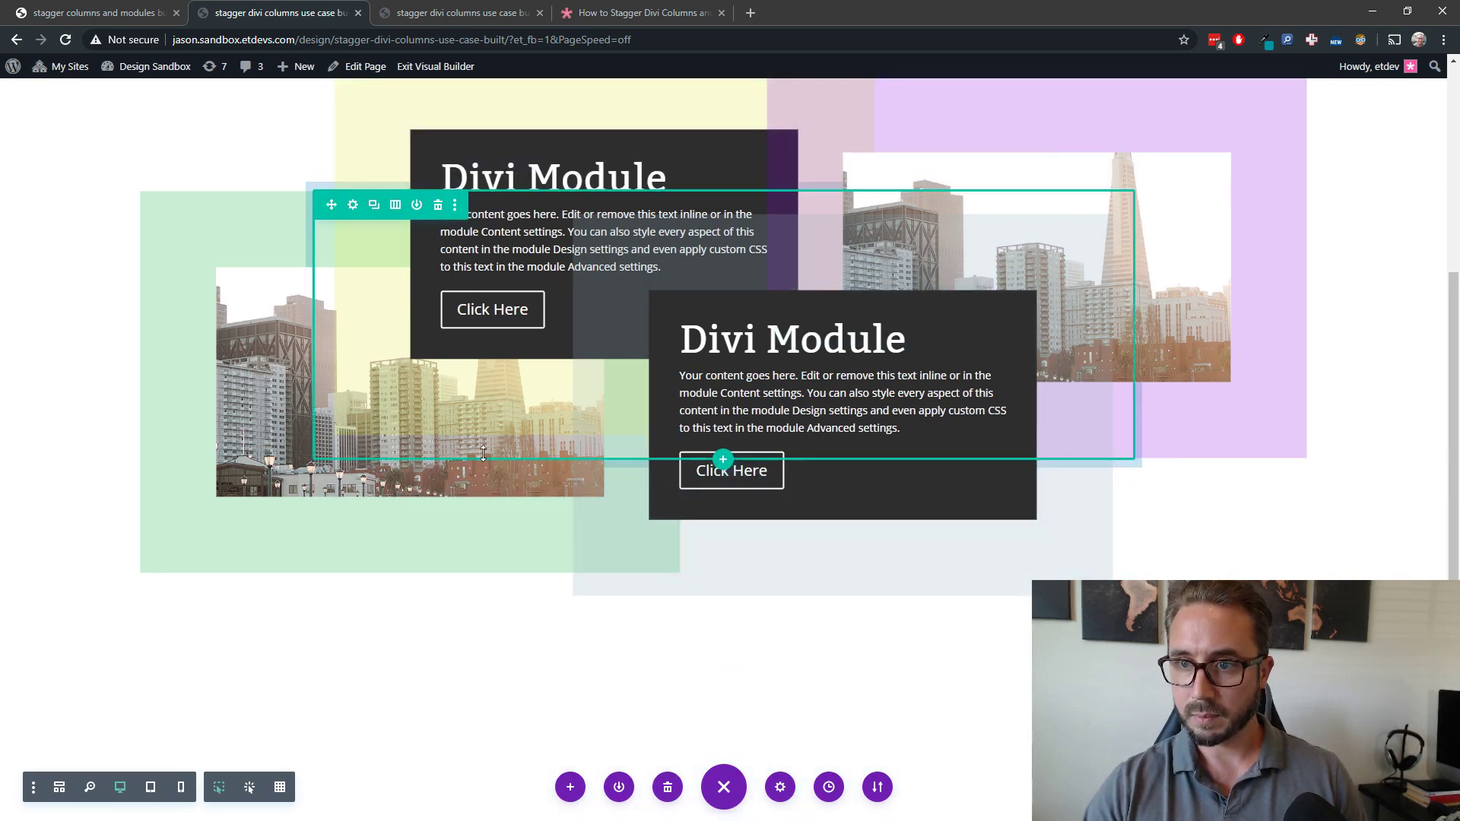
Lower the box shadow color opacity of the second column's Call To Action module to 0.07 and save the module settings.
scroll(723, 456, "up", 2)
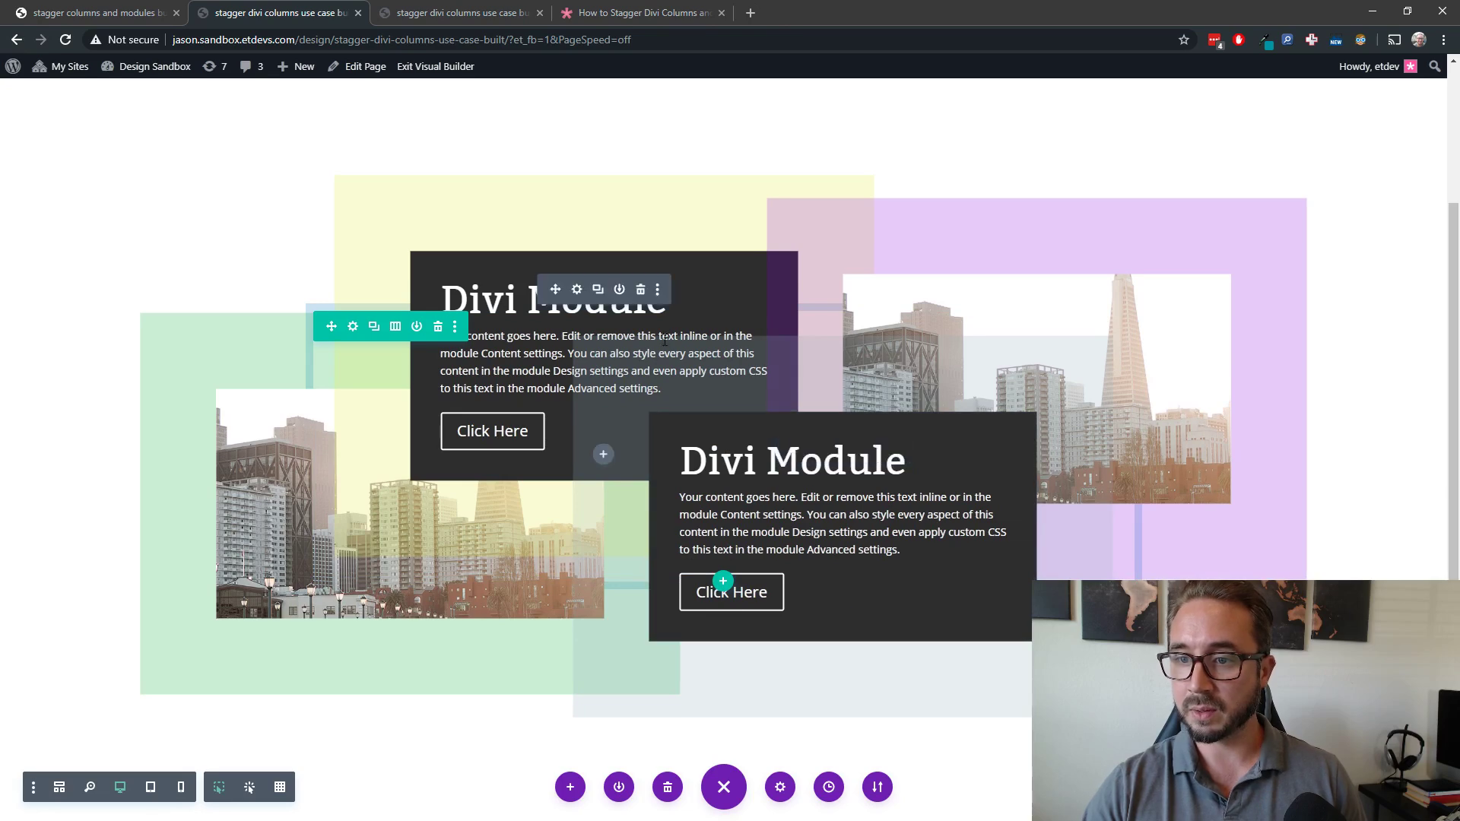
scroll(578, 444, "down", 1)
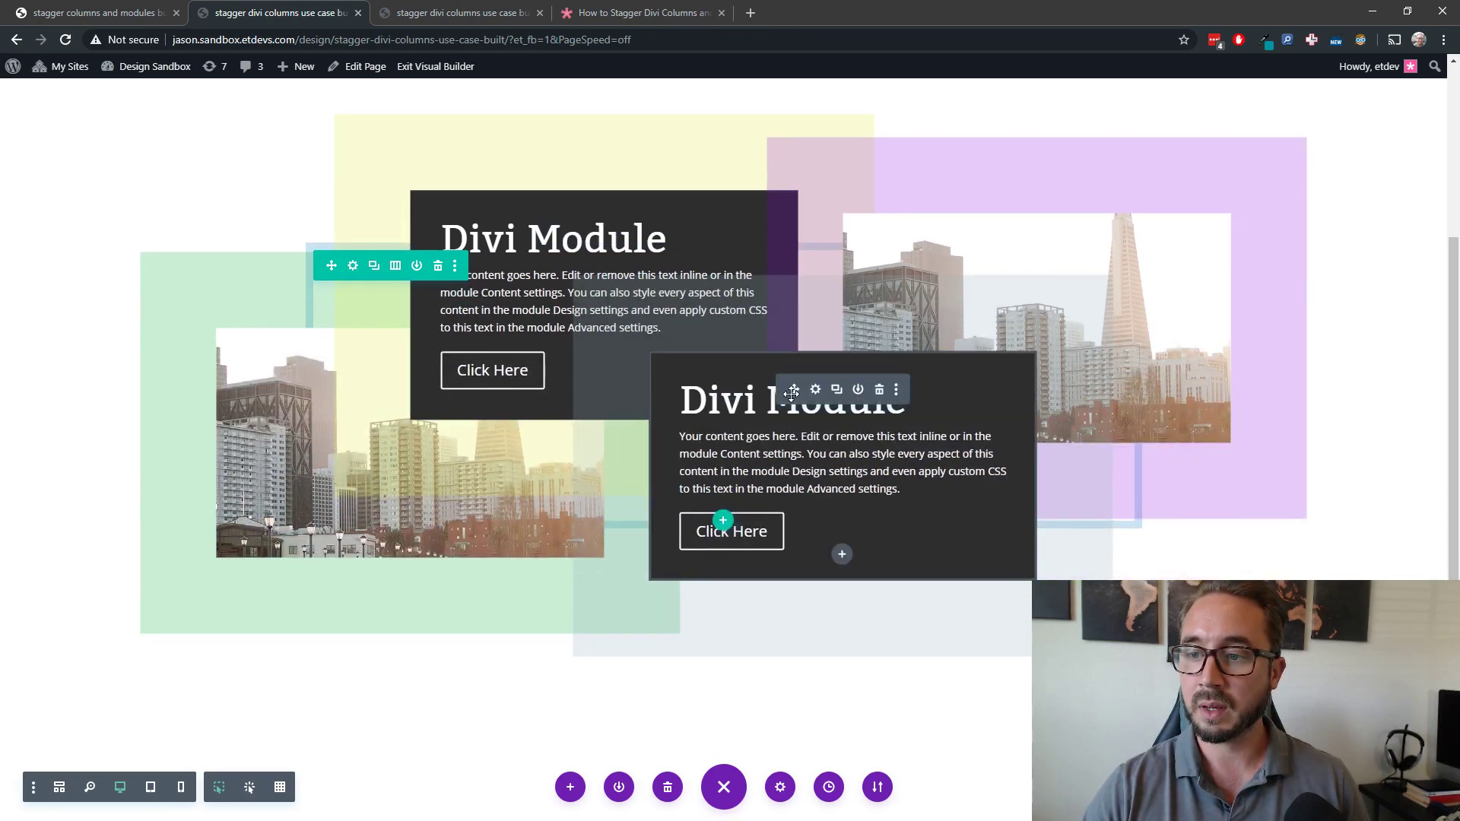
left_click(815, 390)
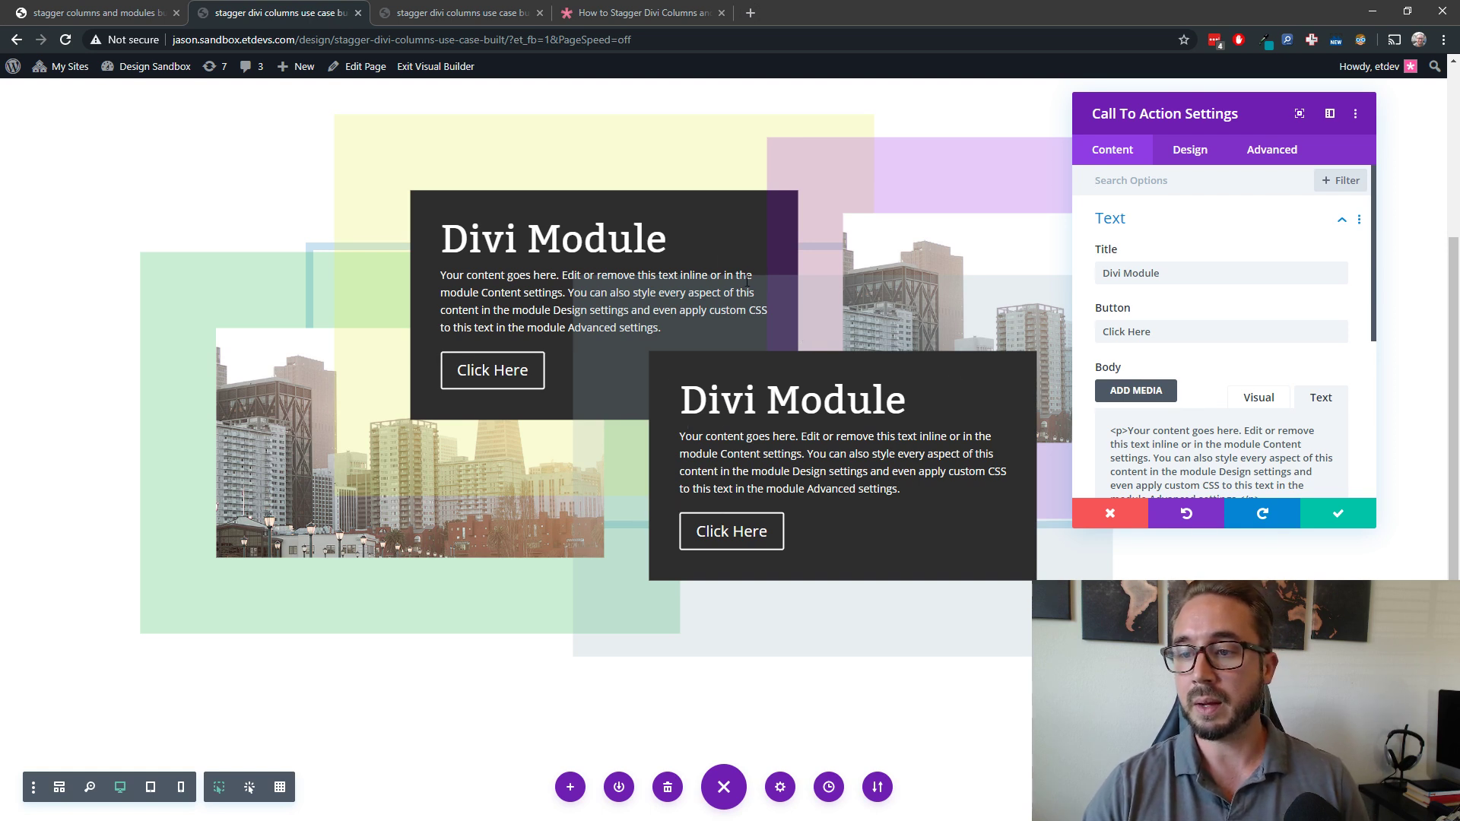
left_click(1190, 150)
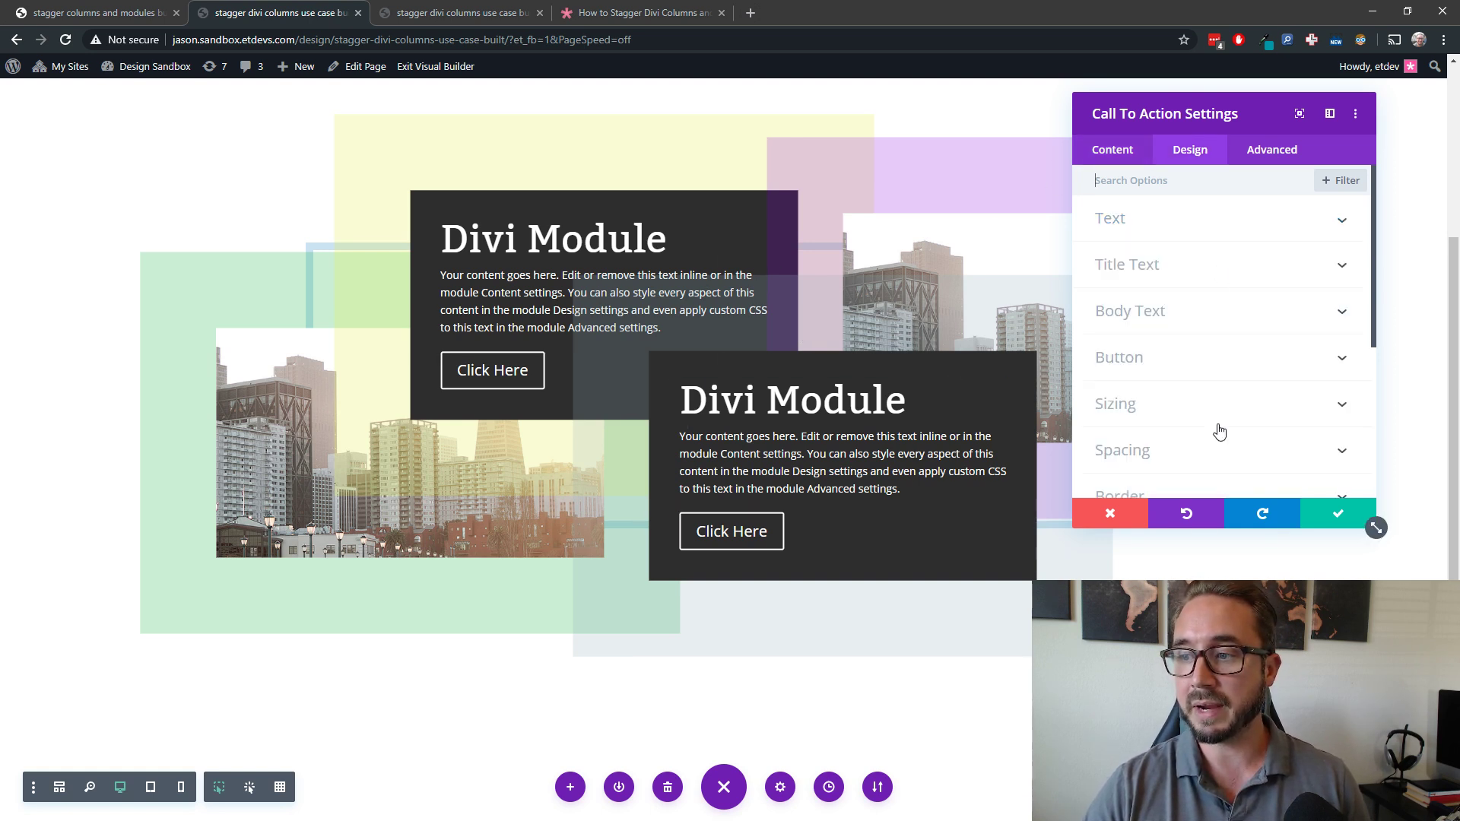
scroll(1218, 431, "down", 2)
left_click(1213, 393)
scroll(1208, 403, "down", 4)
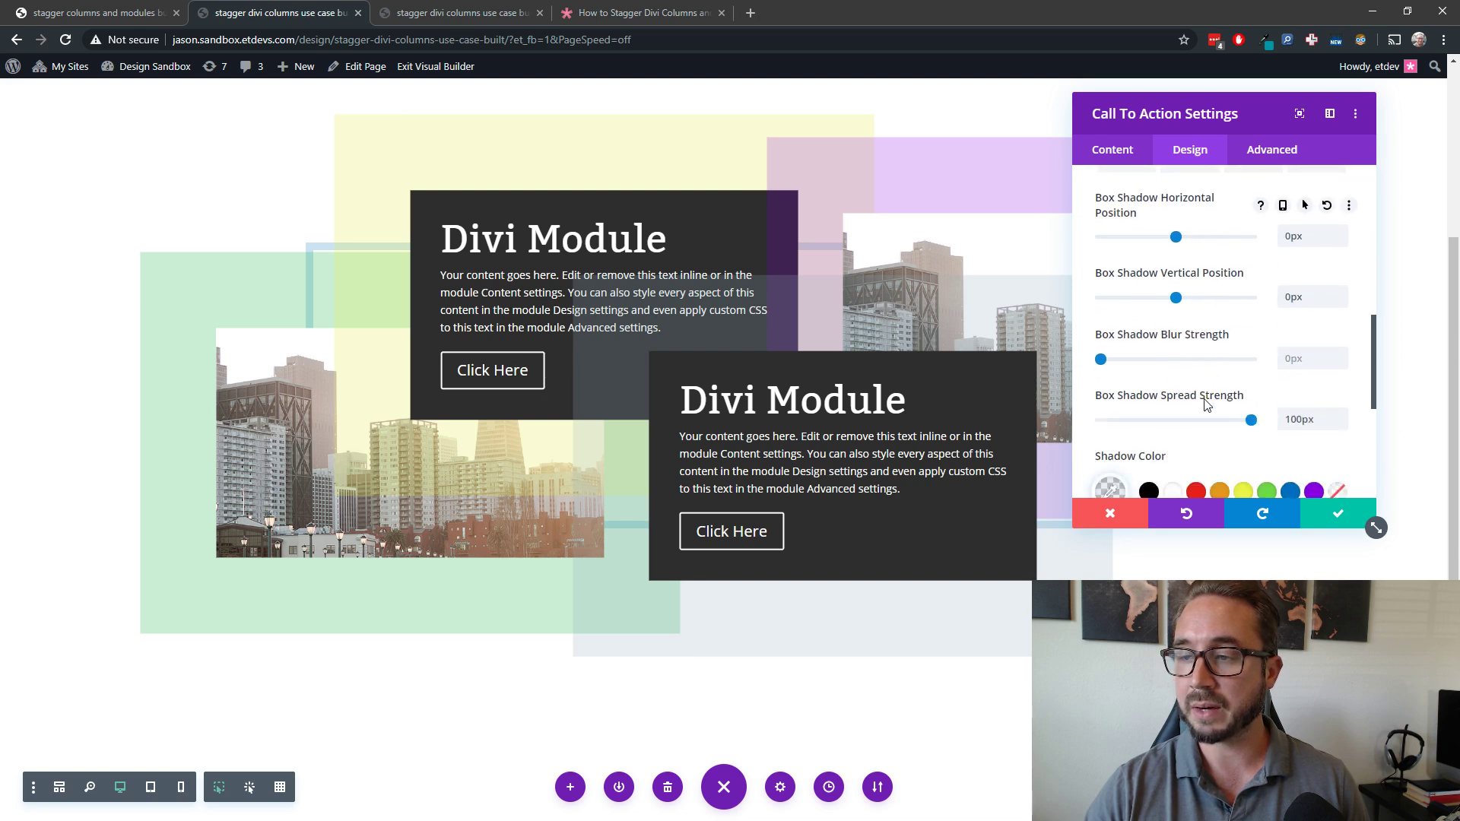
left_click(1110, 458)
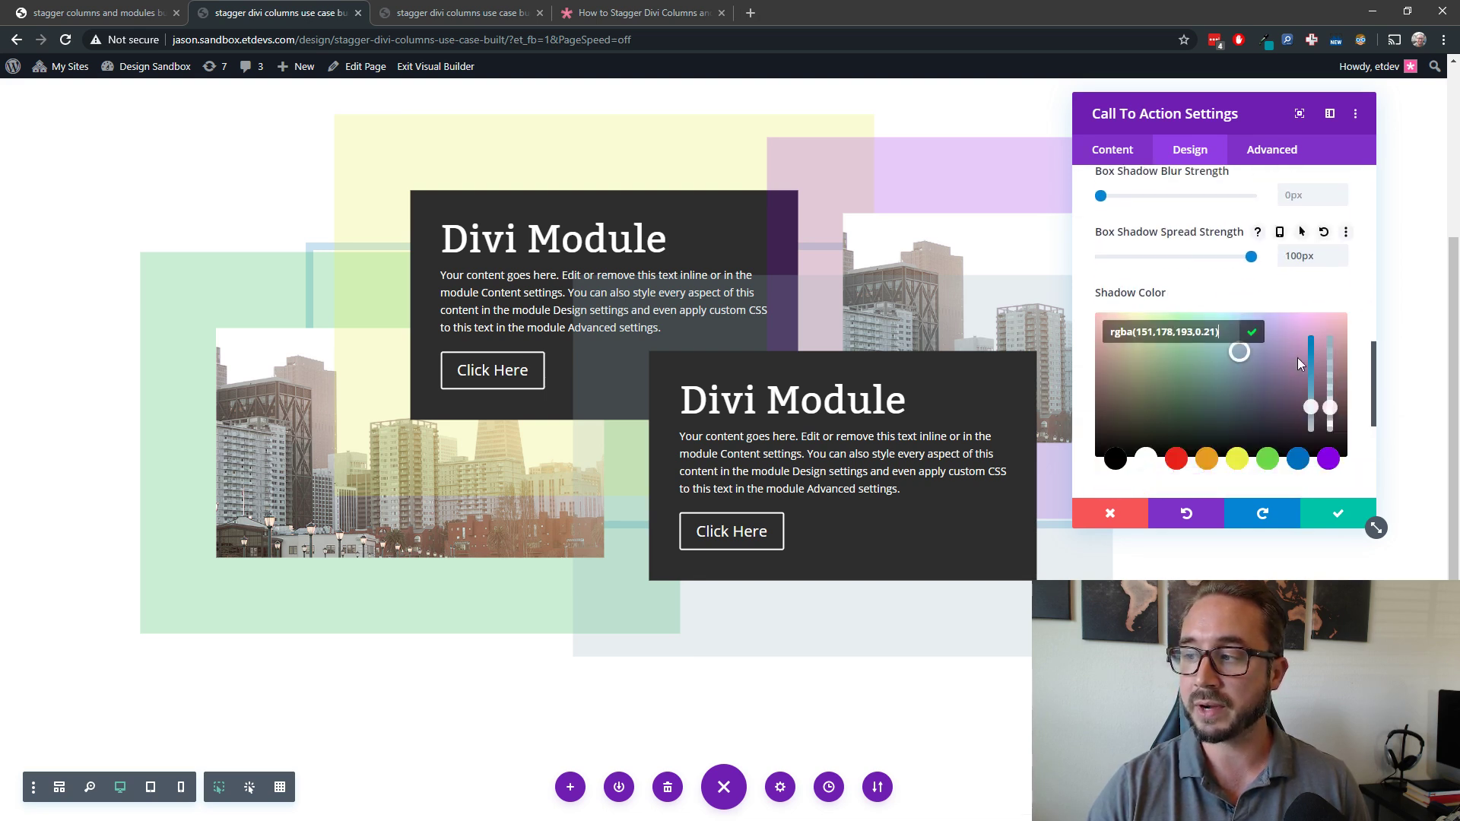
scroll(1297, 357, "down", 1)
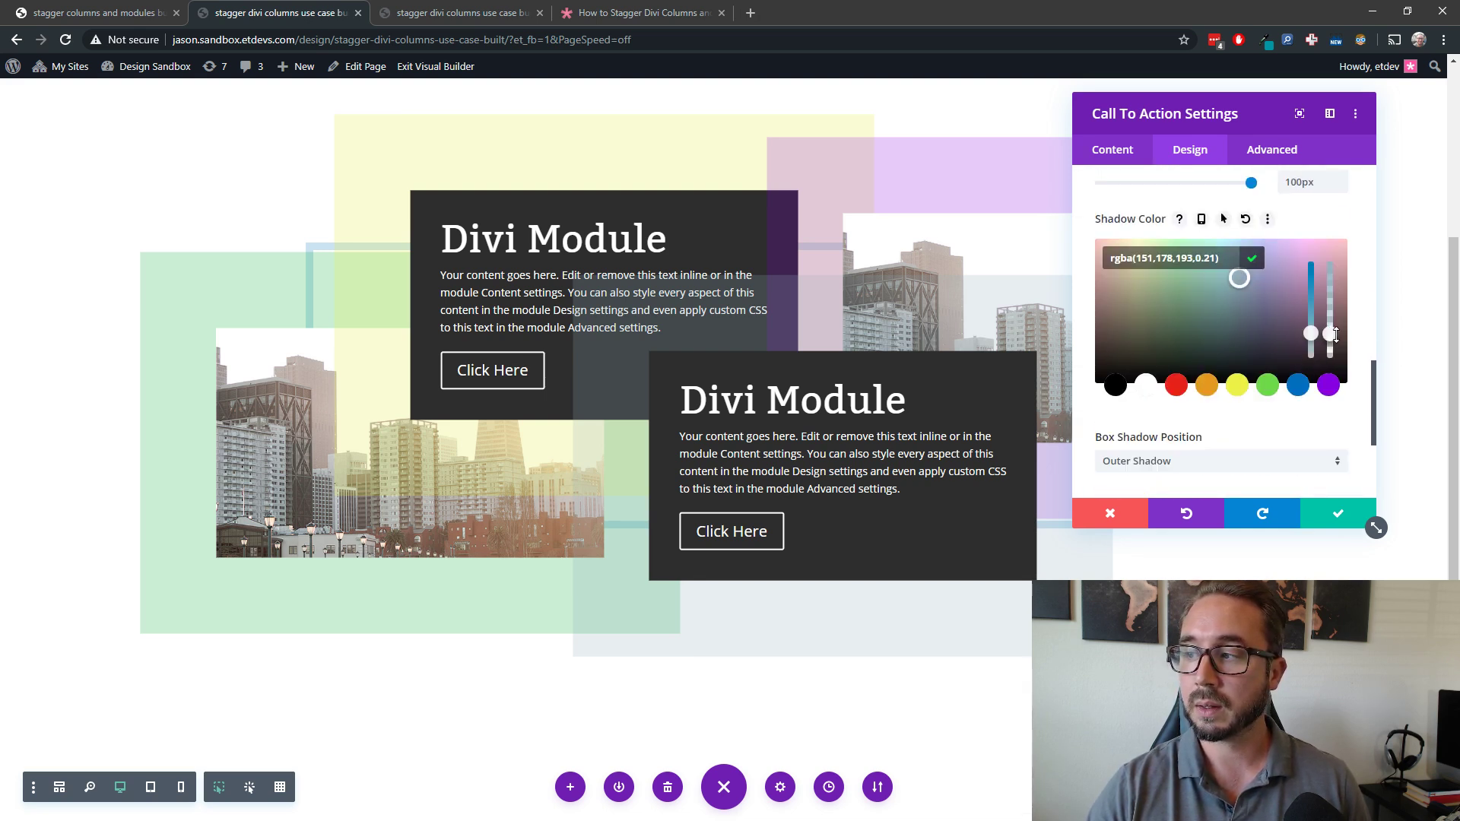
left_click_drag(1335, 343, 1317, 355)
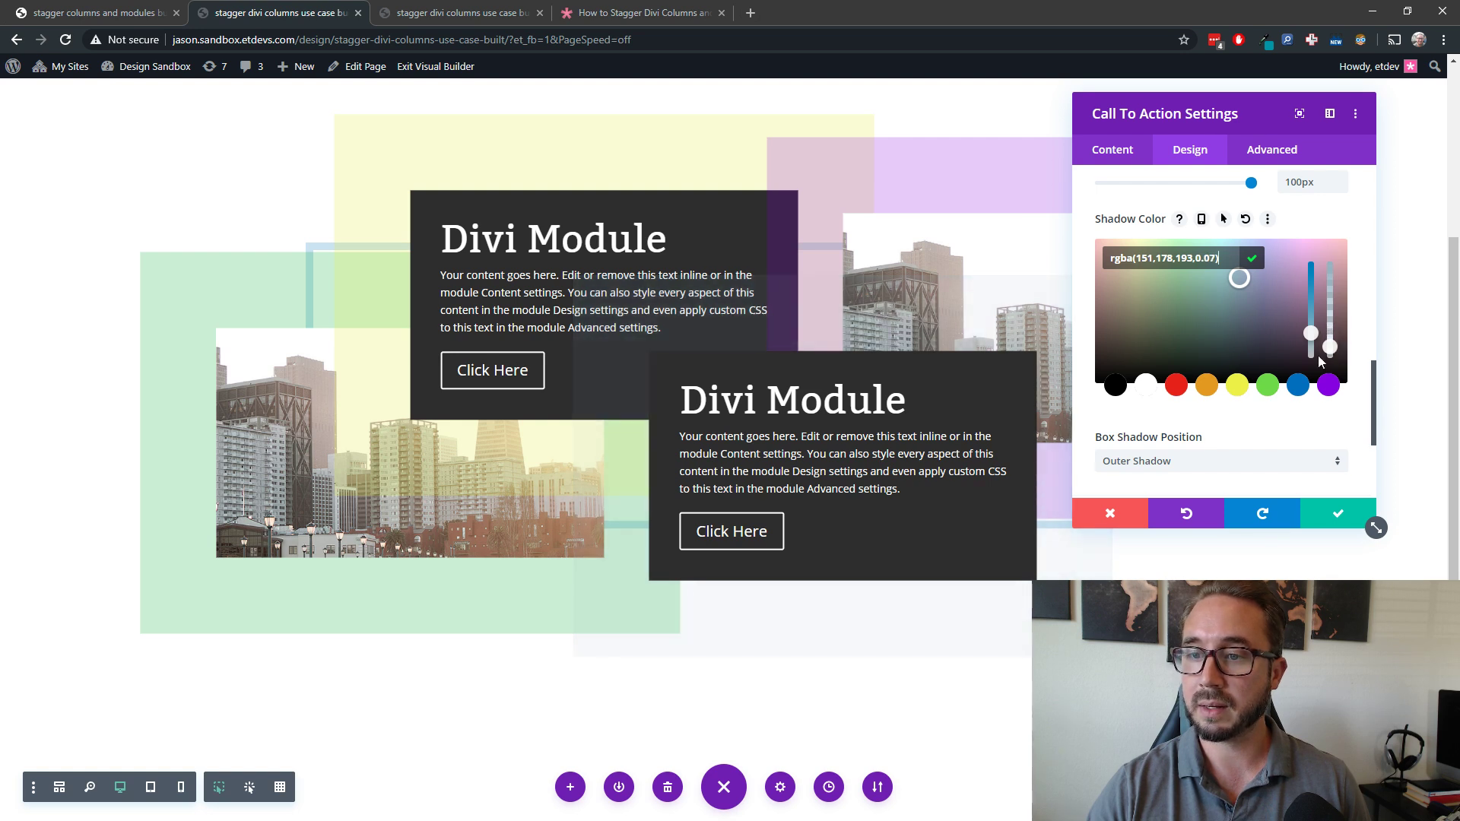
left_click(1338, 514)
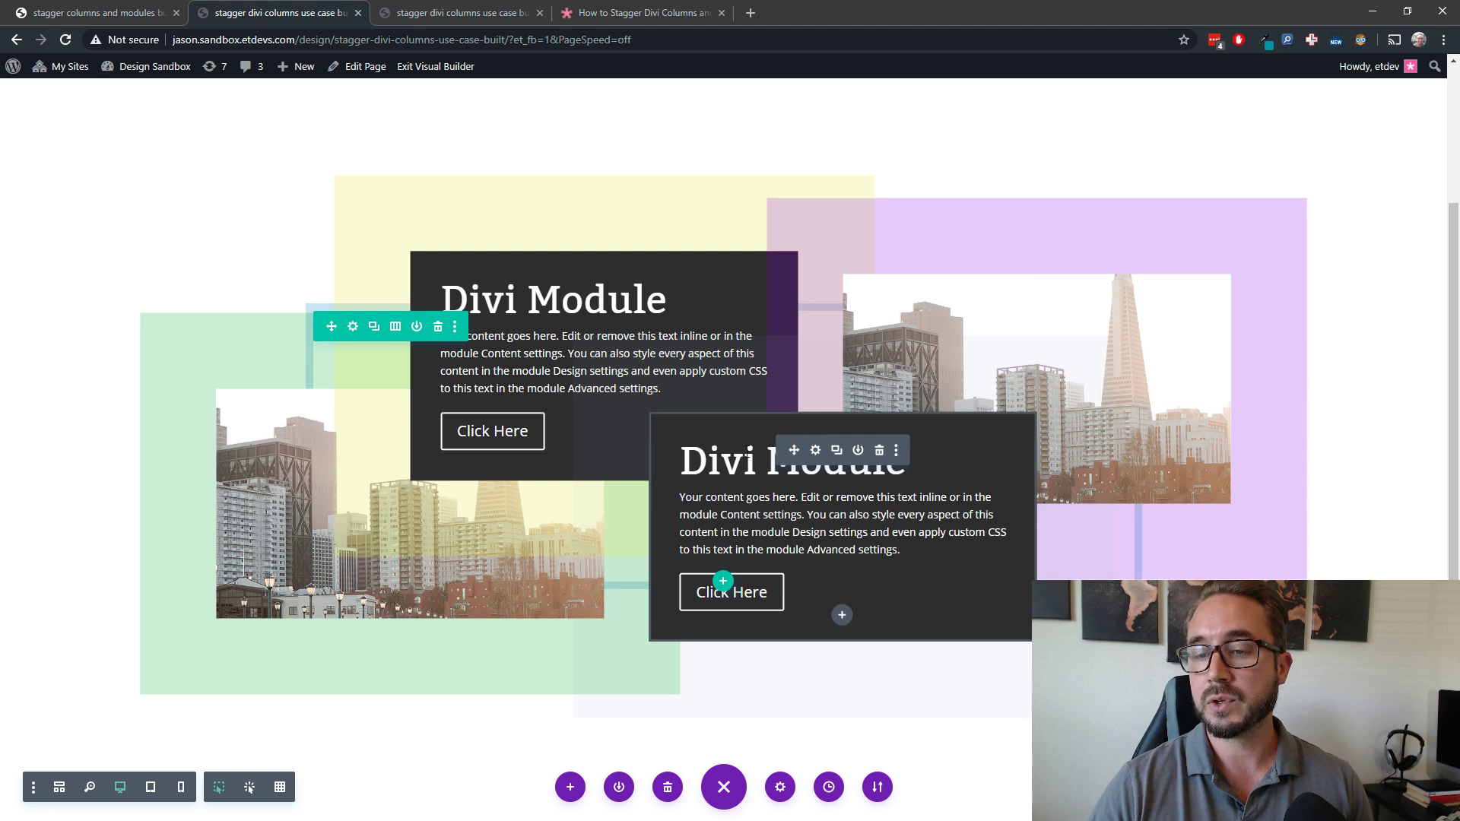
Try to lower the z-index of the first column's Call To Action module in its visibility options, and save the module settings.
left_click(577, 291)
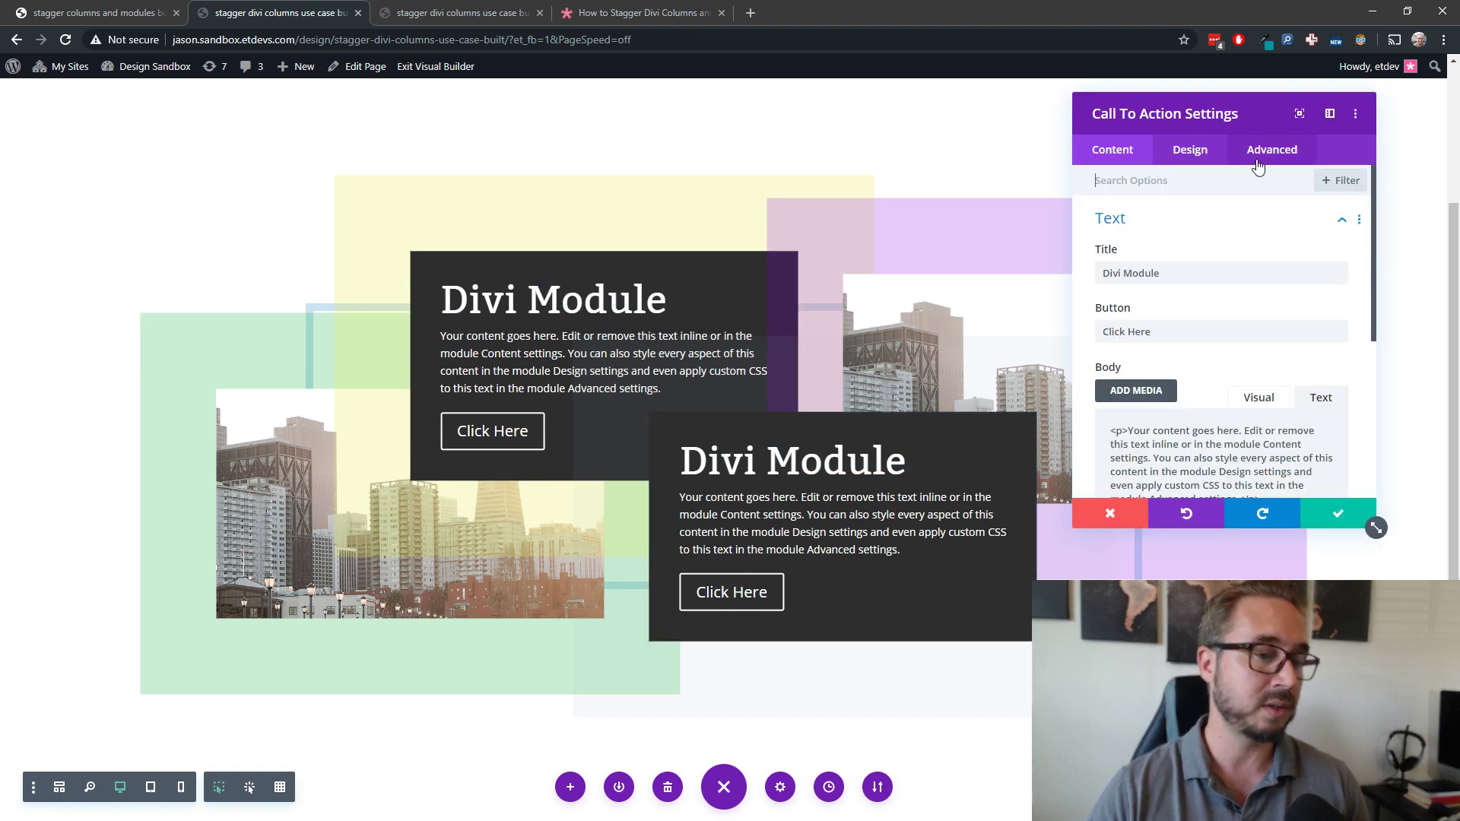
left_click(1280, 147)
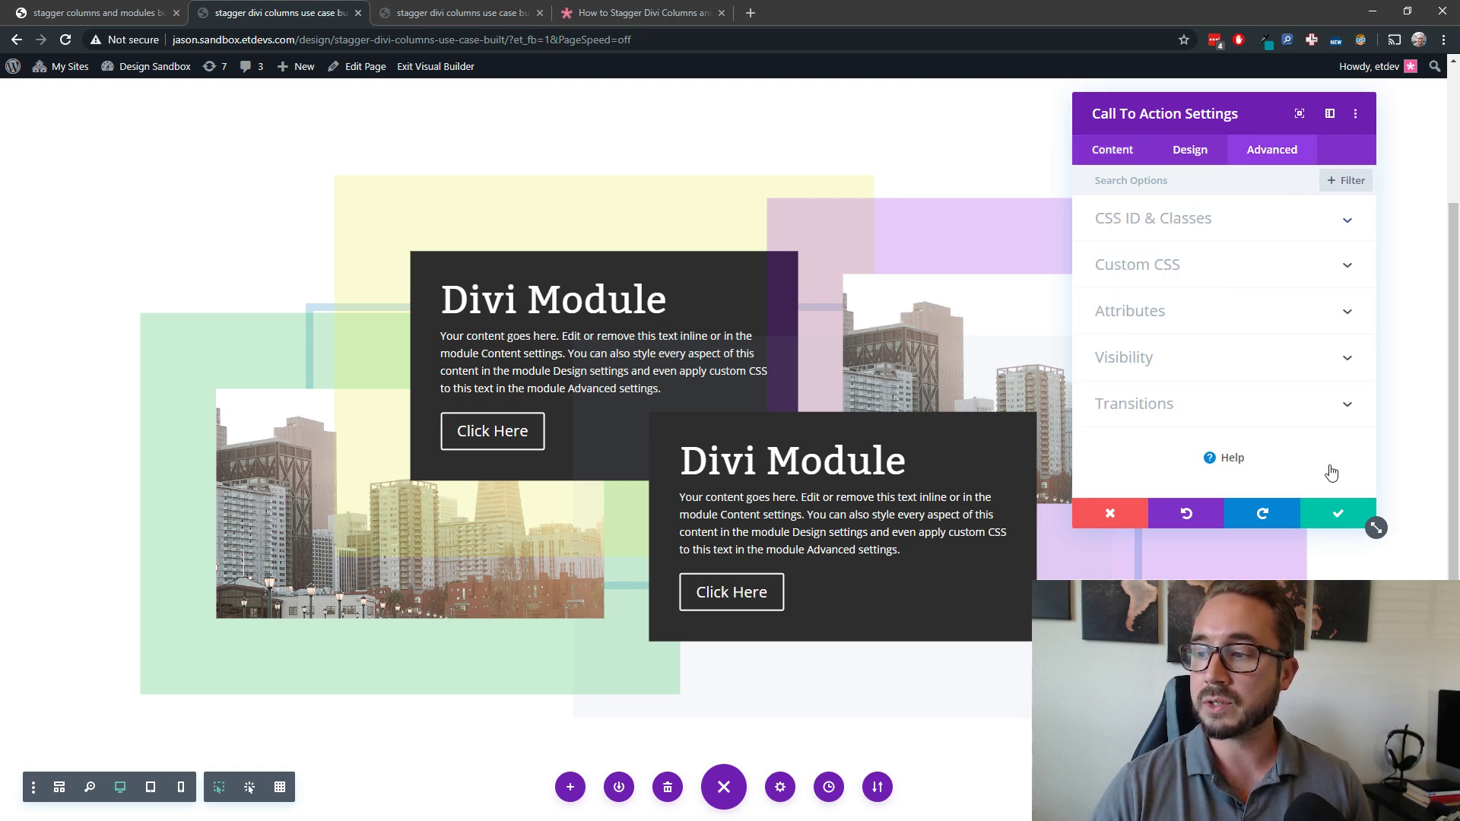
left_click(1217, 376)
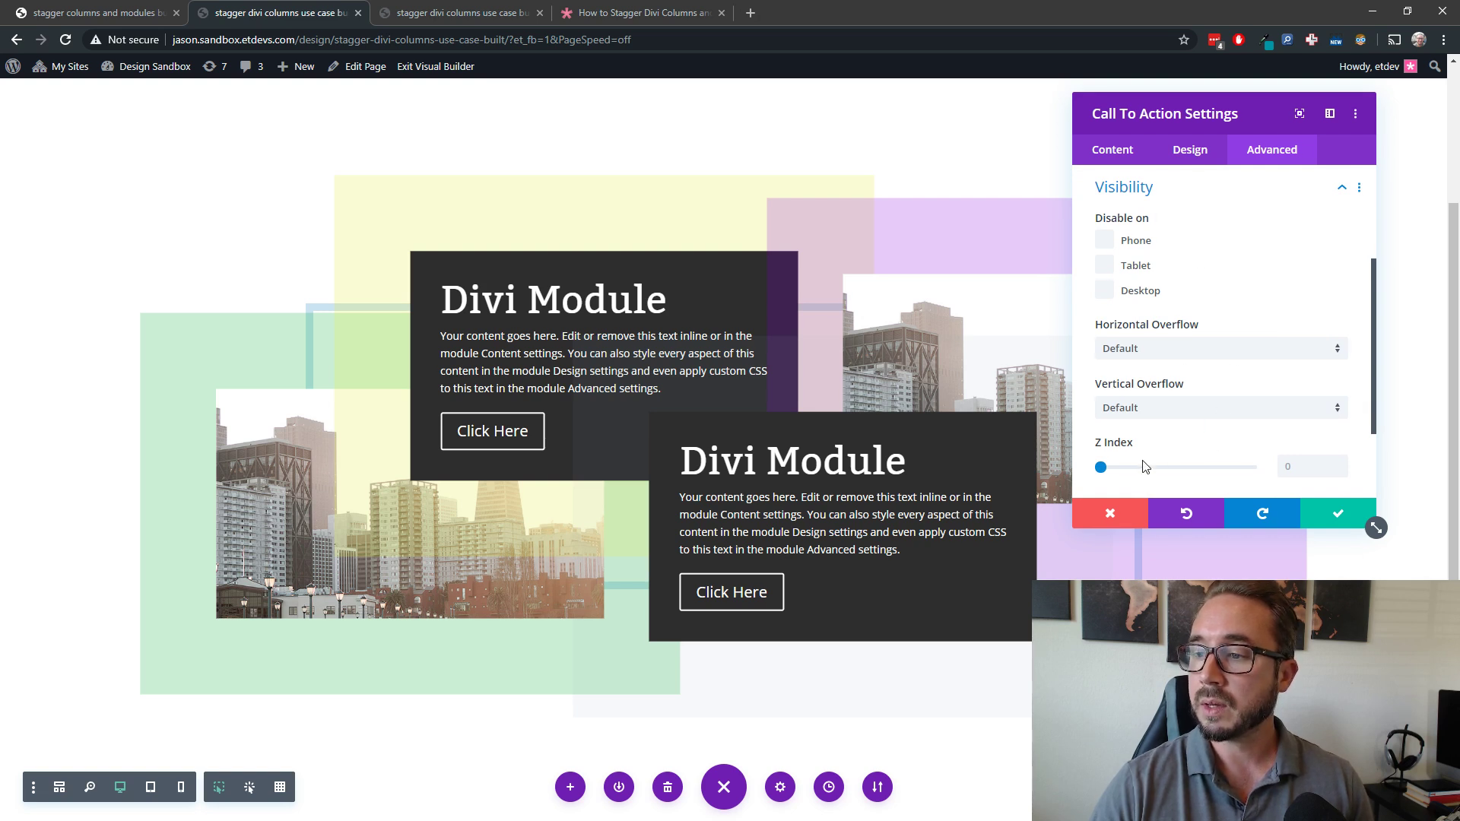
scroll(1208, 362, "down", 1)
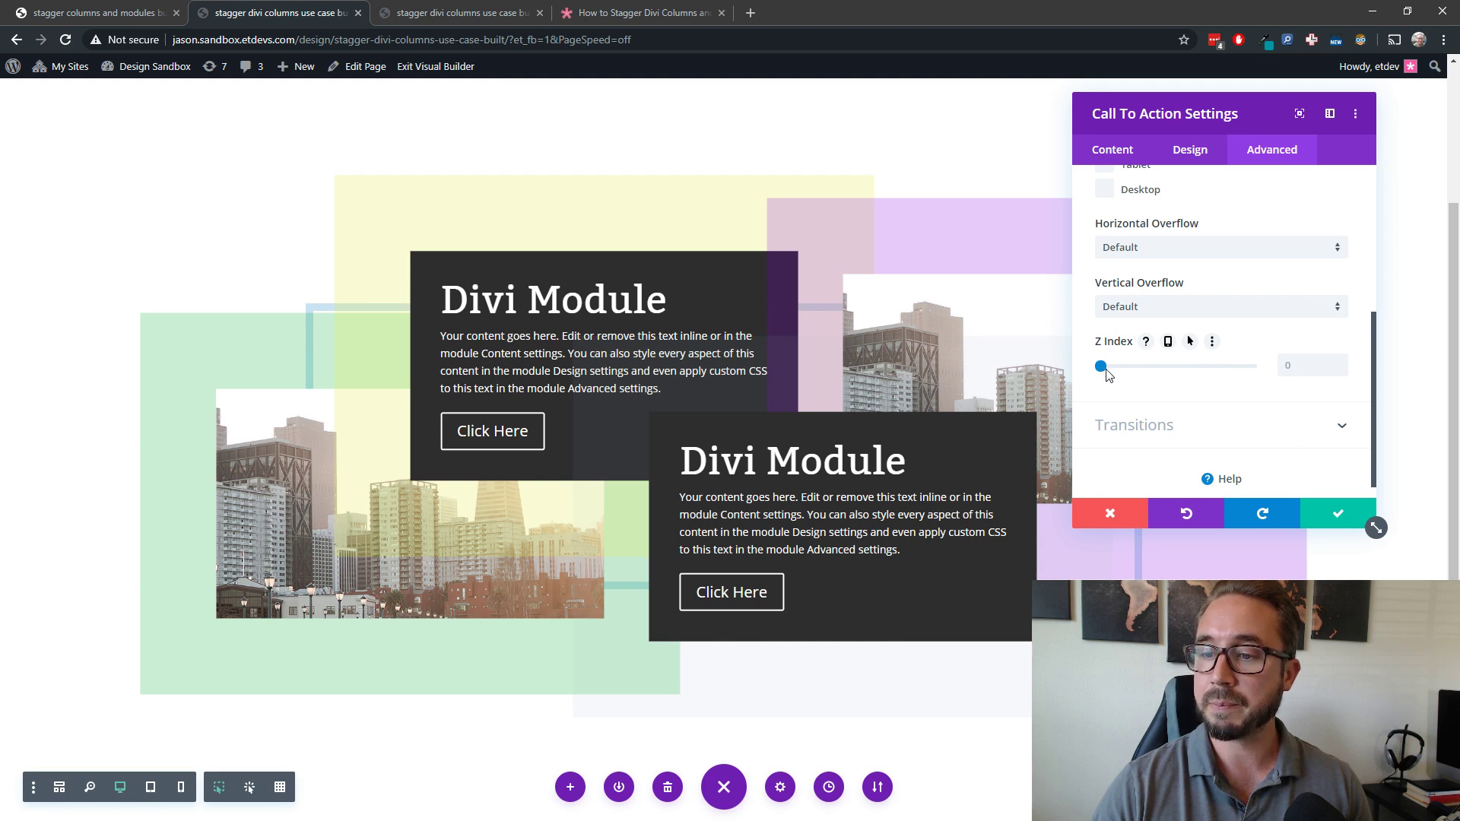
left_click_drag(1107, 375, 1074, 383)
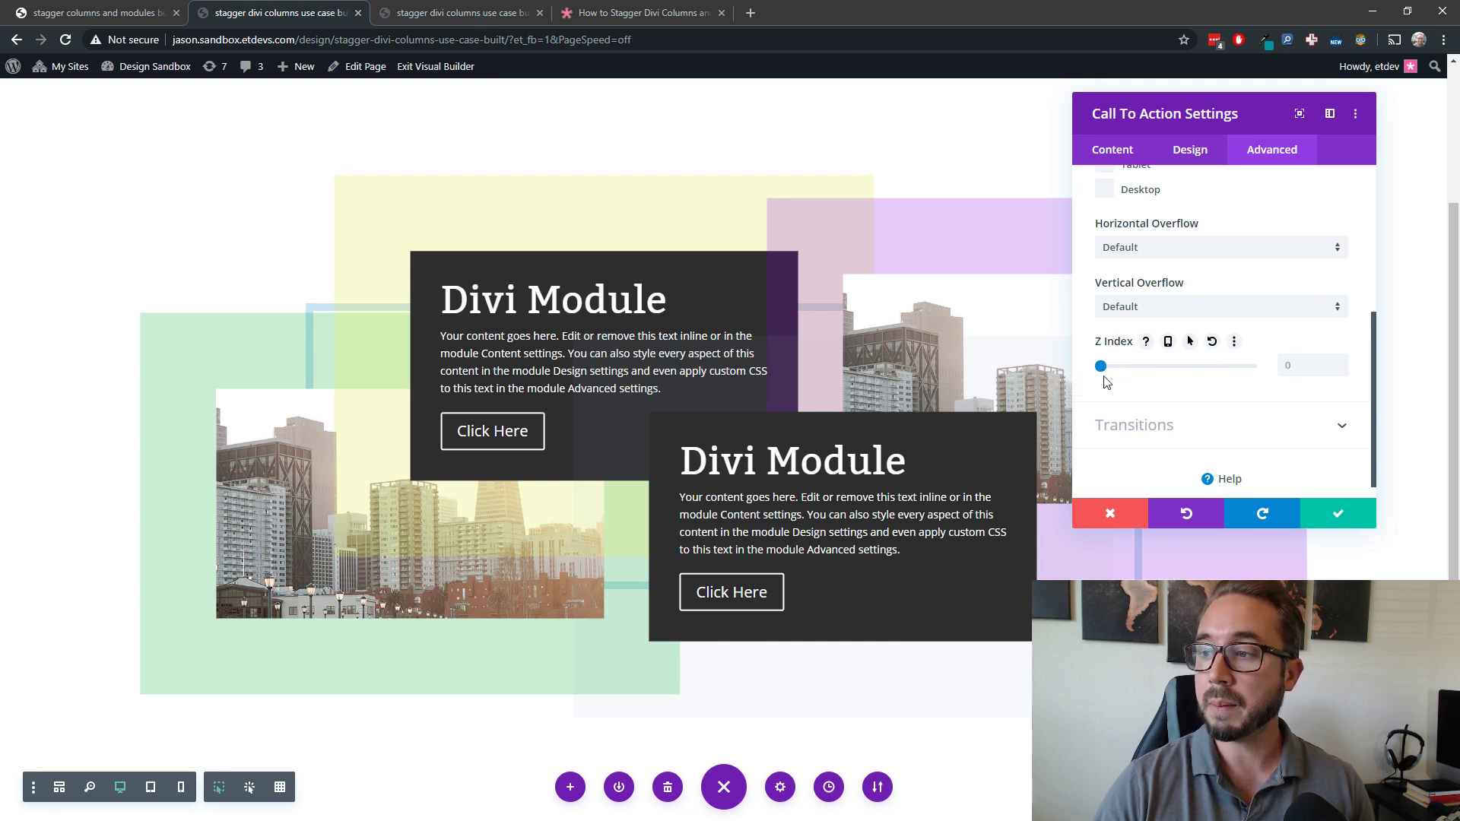
left_click(1341, 517)
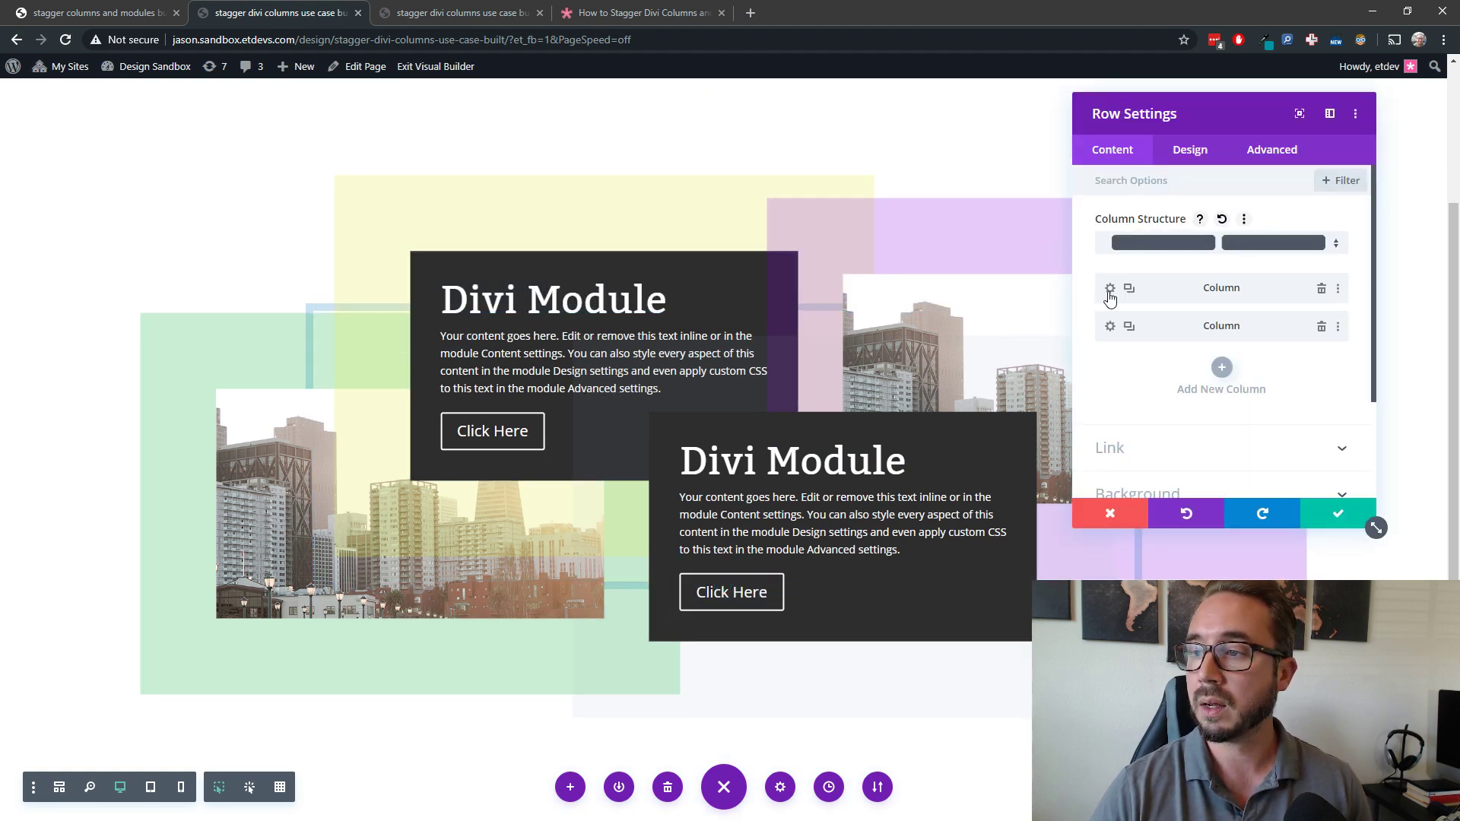
Test the first column's z-index at 8 and at 10 to compare how its content overlaps the second column.
left_click(1111, 290)
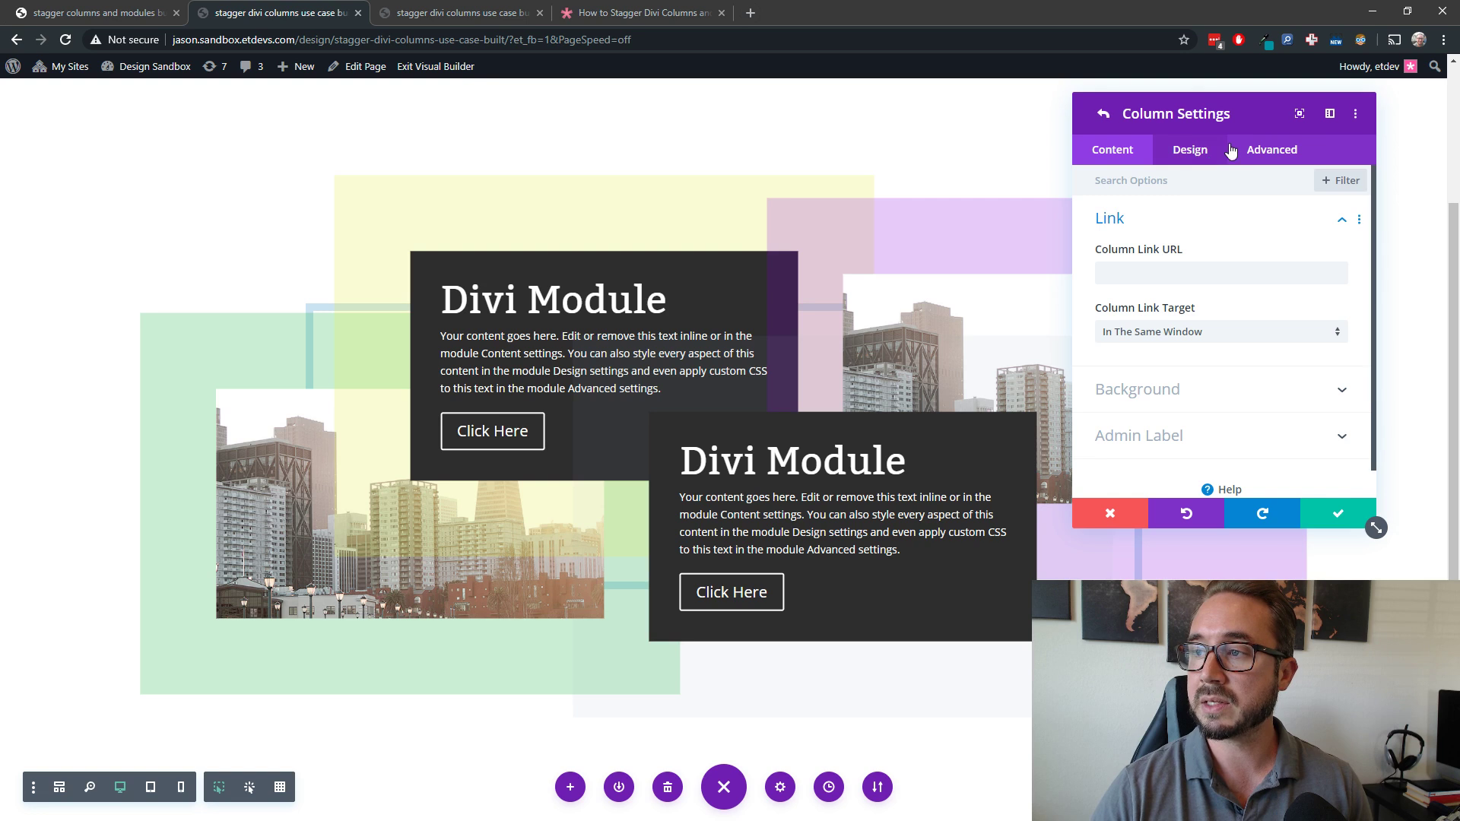
left_click(1270, 151)
left_click(1210, 312)
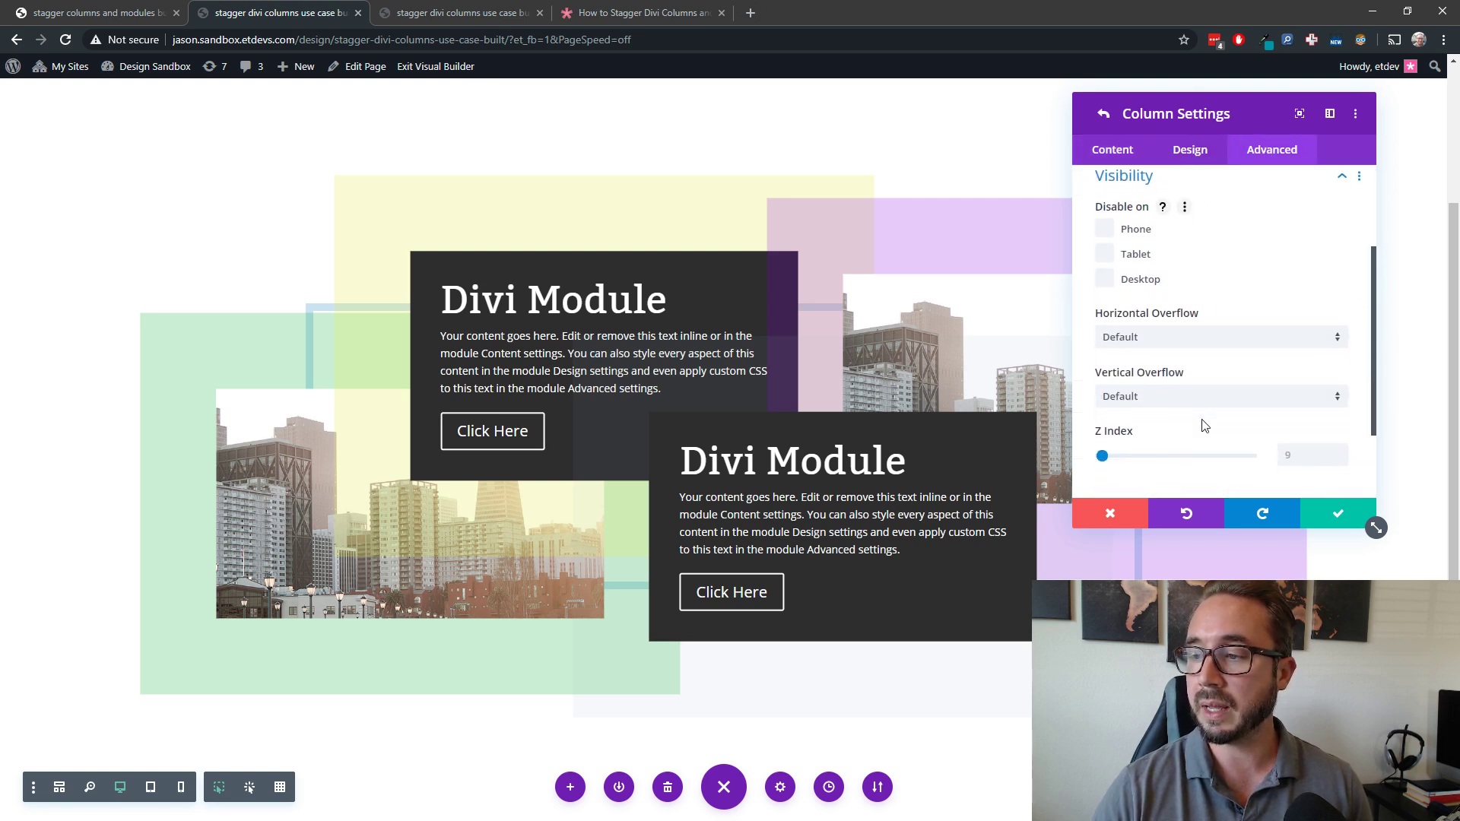
scroll(1202, 424, "down", 2)
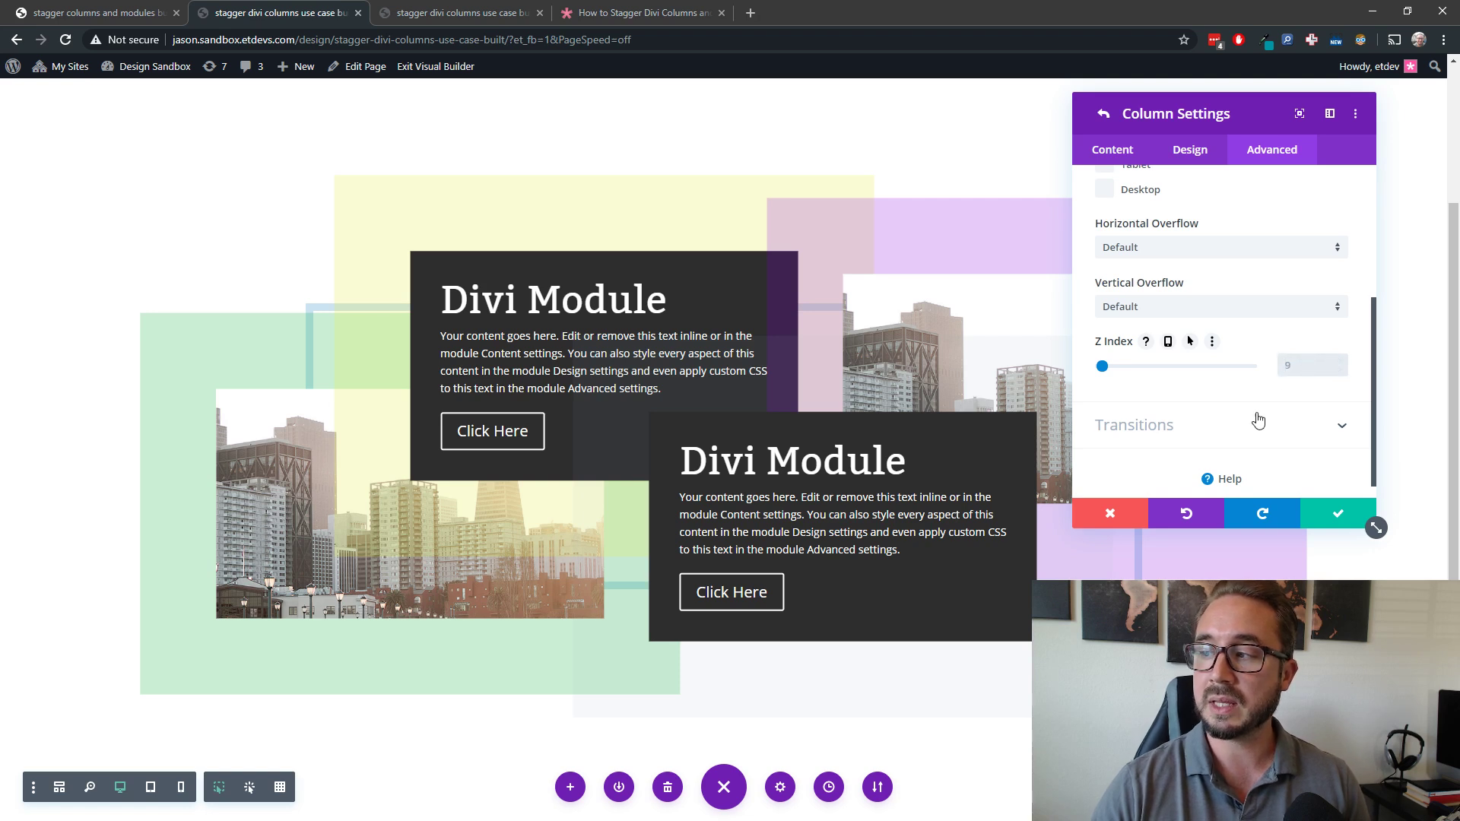
left_click(1343, 370)
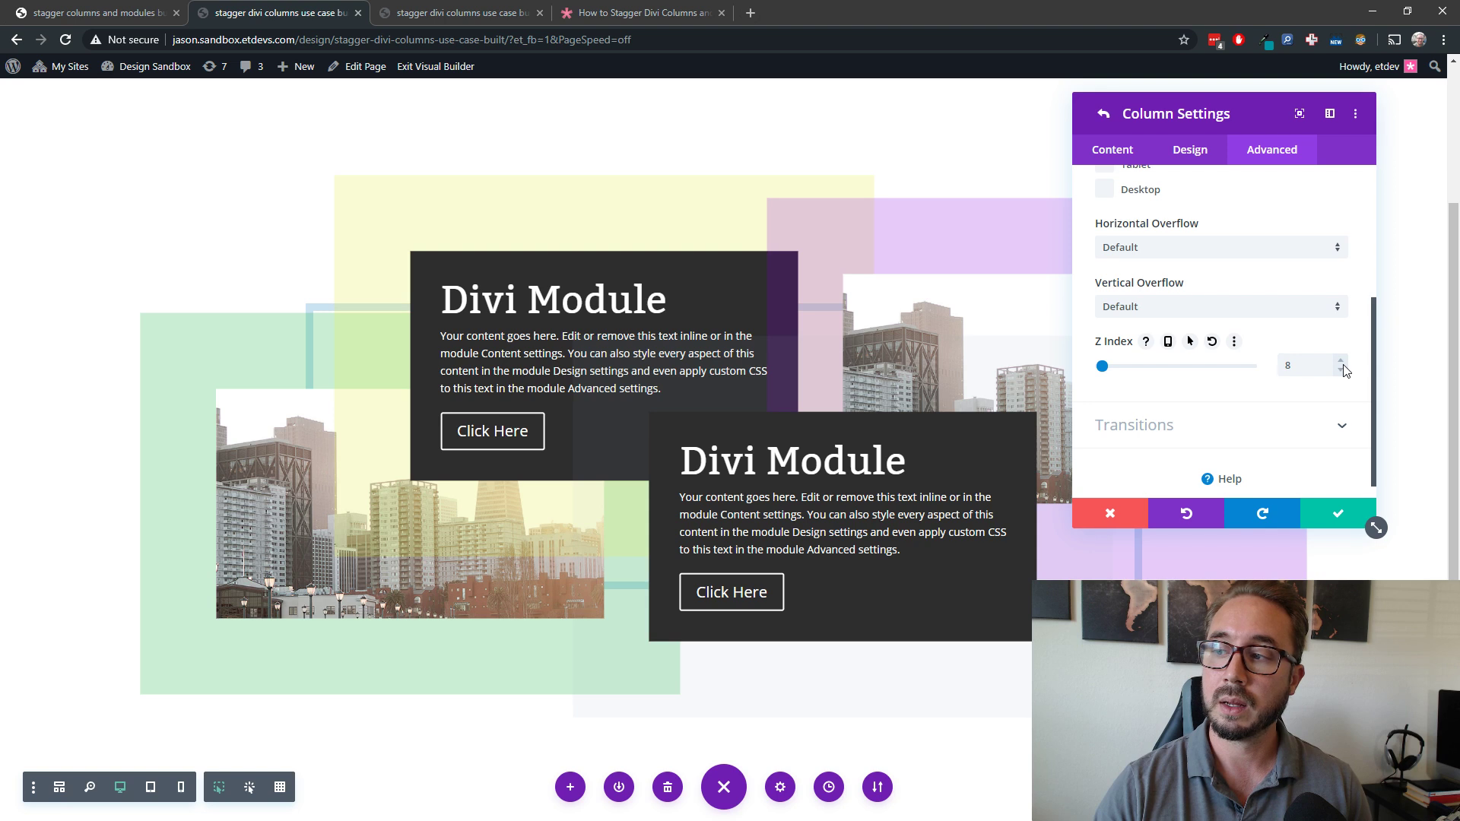
left_click(1342, 362)
left_click(1343, 362)
left_click(1343, 362)
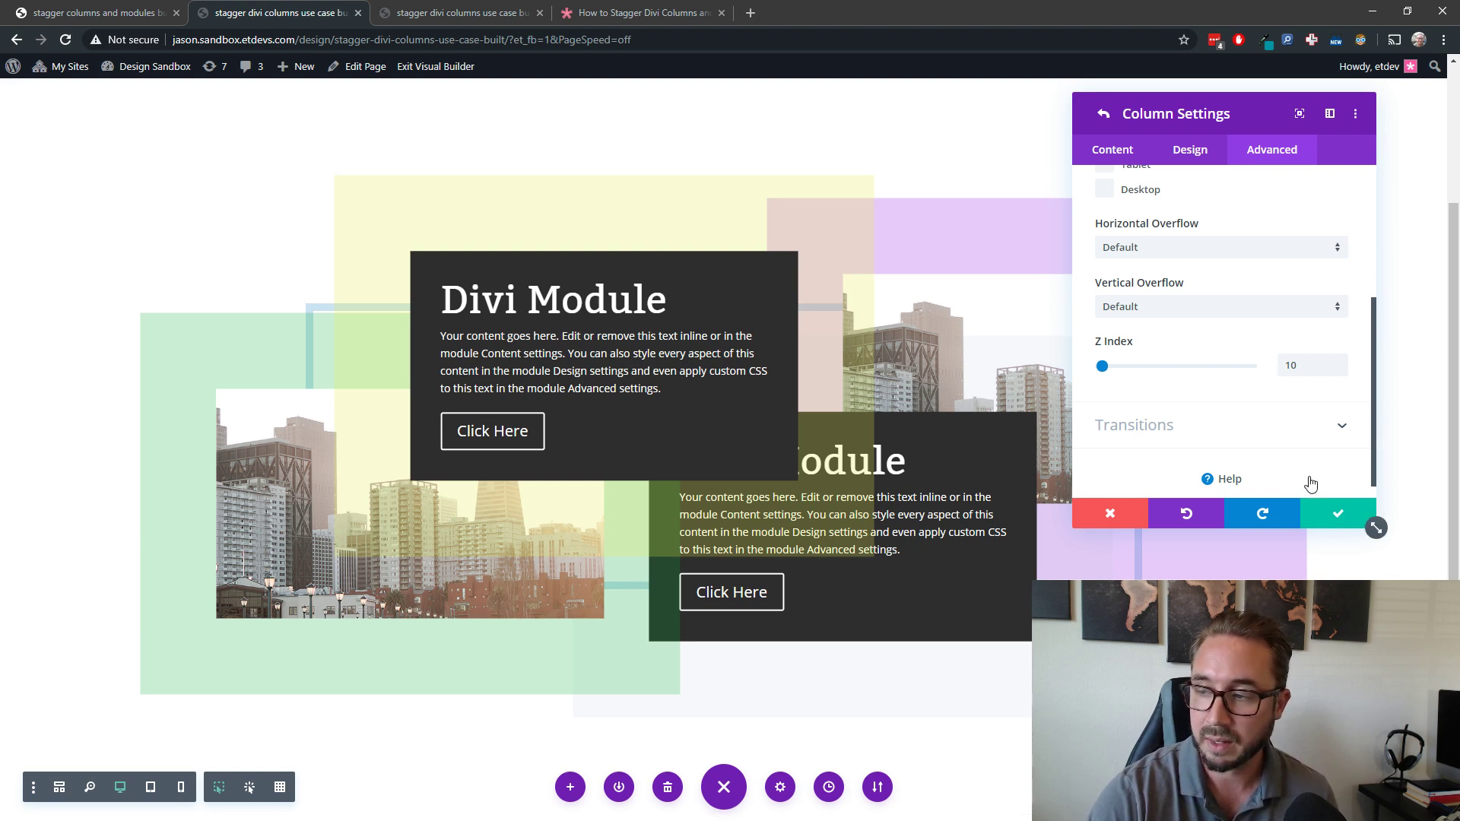
Return the first column's z-index to 9 and save the column and row settings.
left_click(1341, 371)
left_click(1334, 513)
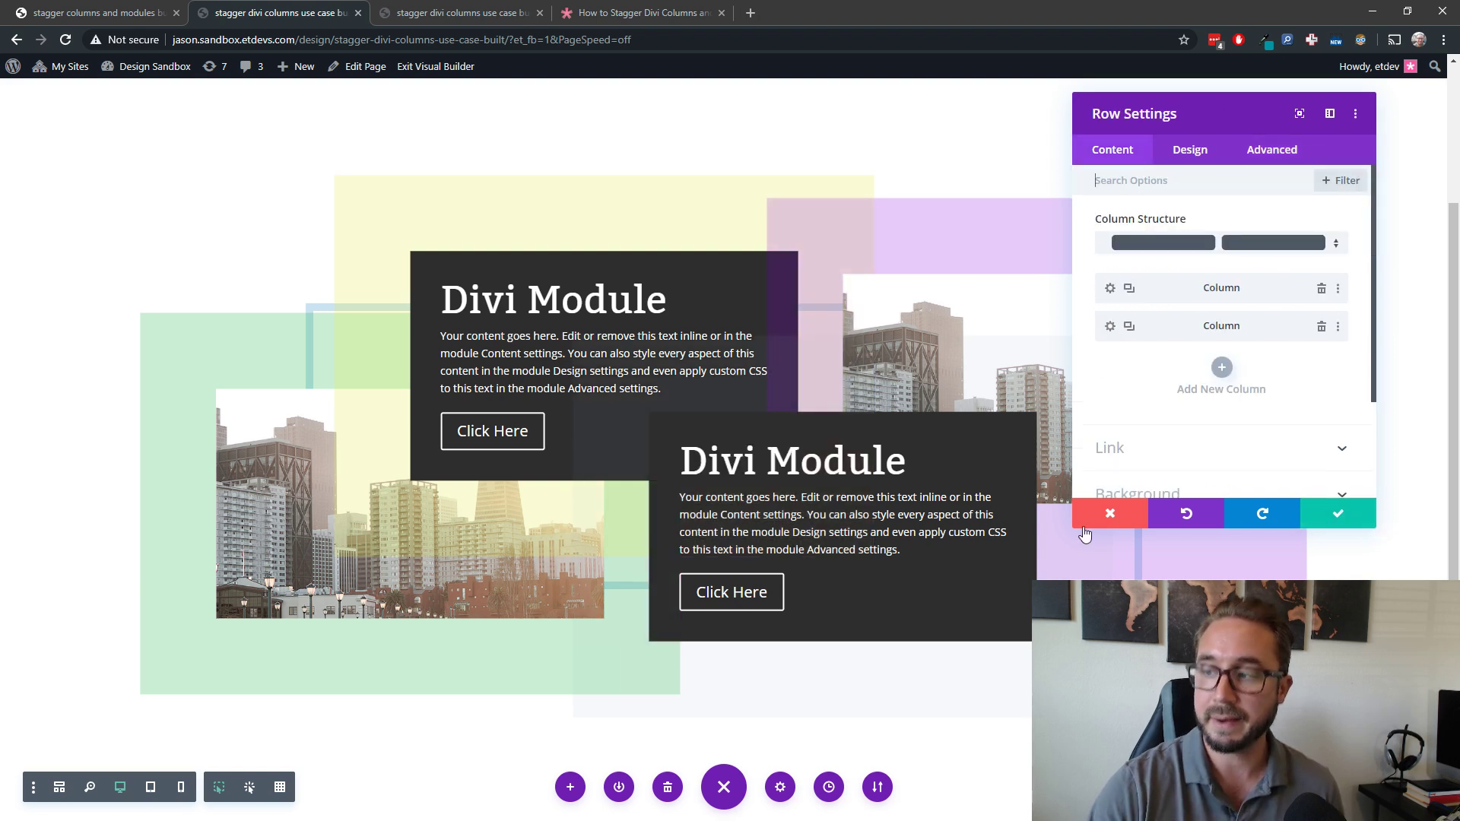
left_click(1322, 517)
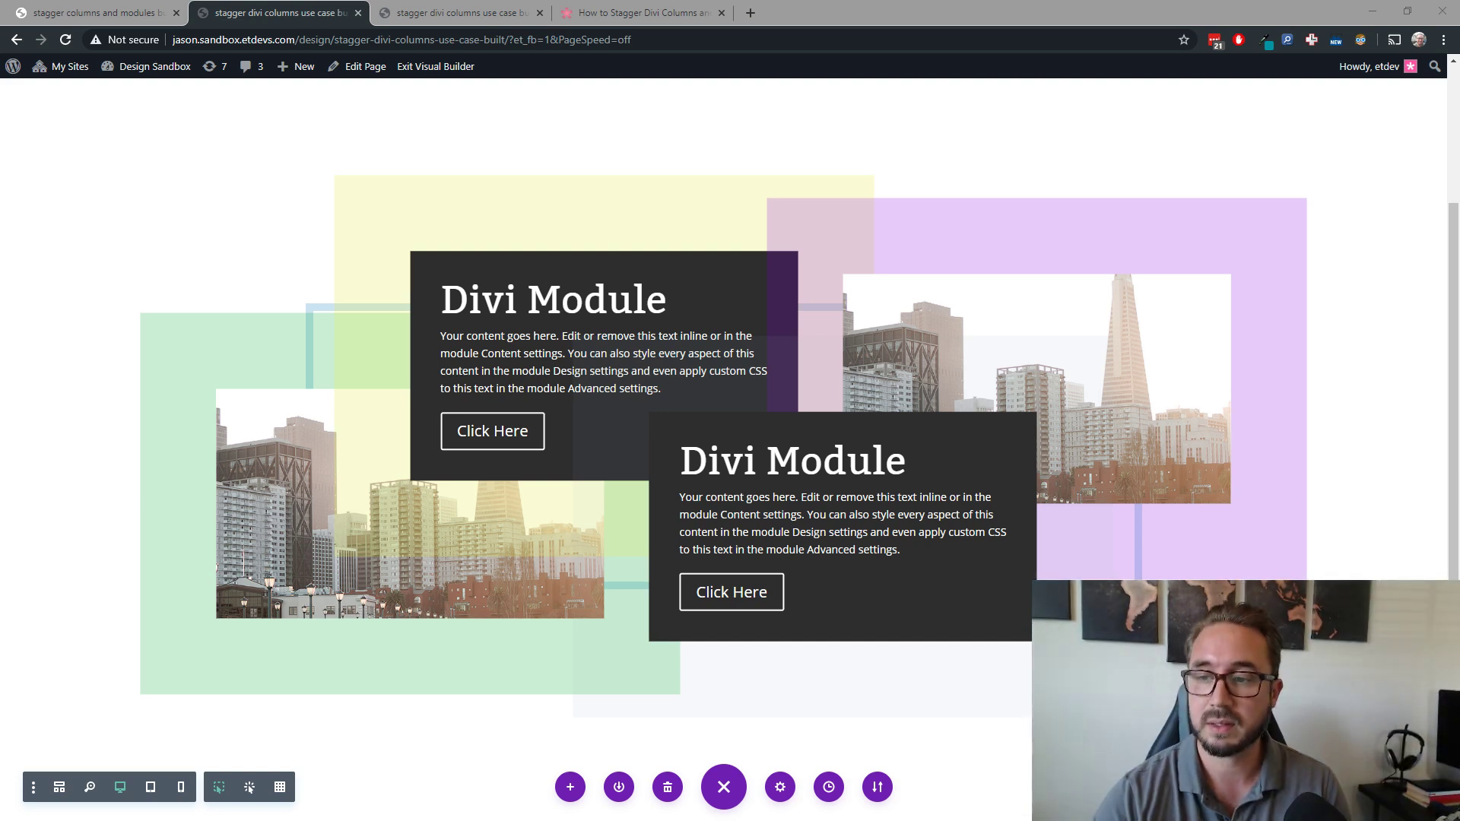
Examine the row's transition and visibility options, including the default and hover states of its z-index.
mouse_move(419, 373)
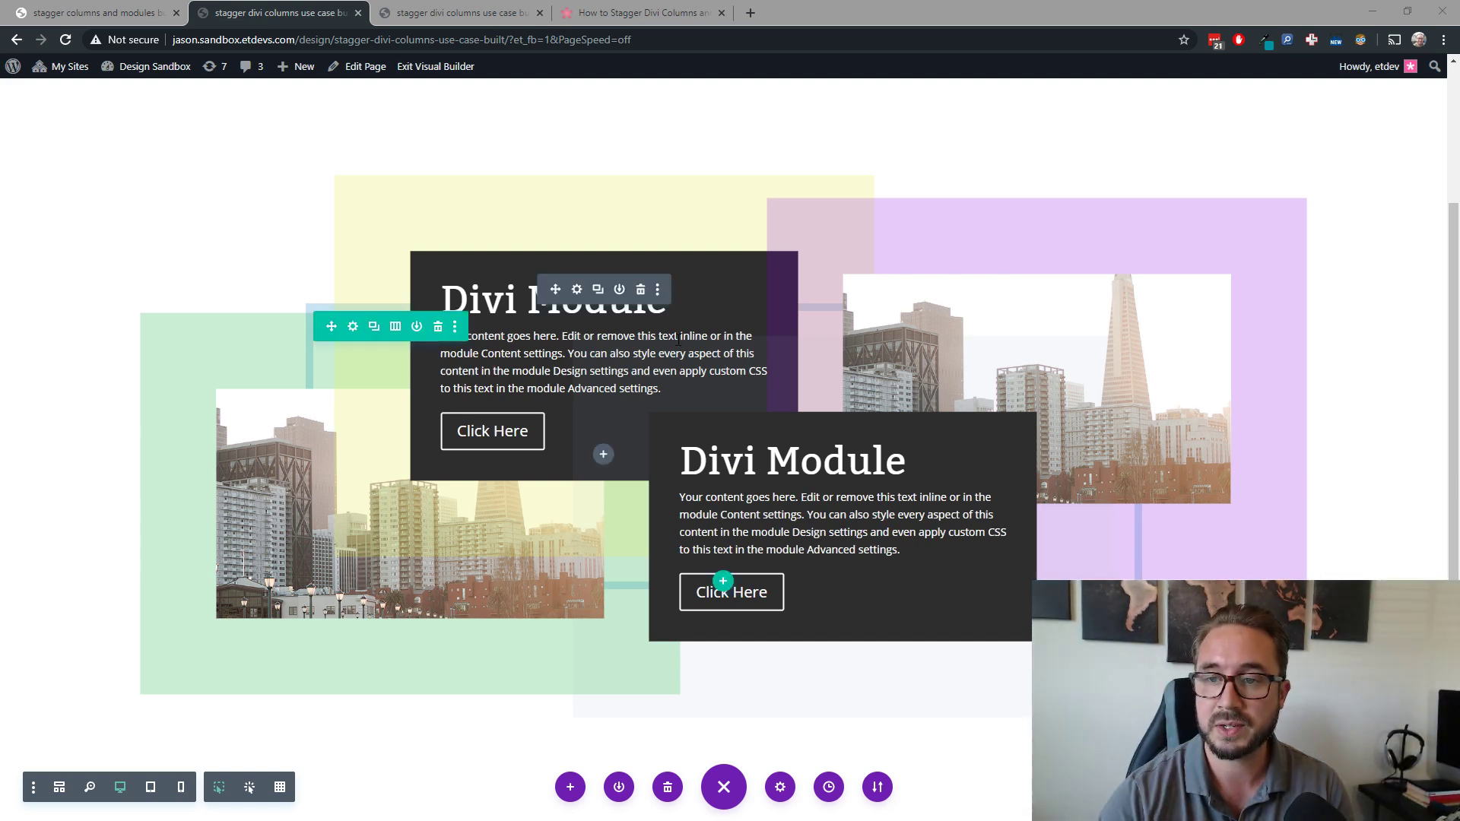
left_click(354, 331)
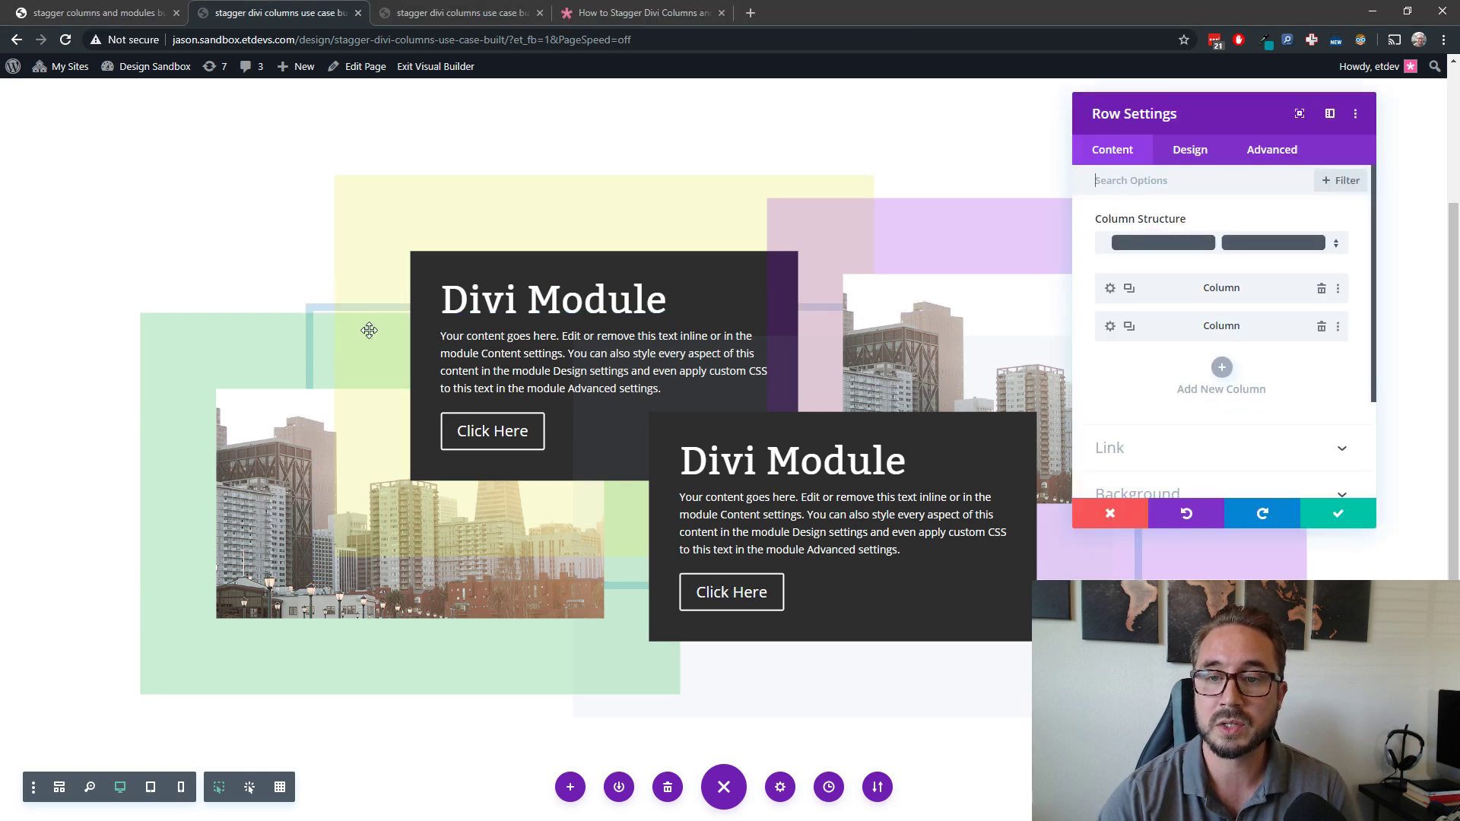
left_click(1283, 155)
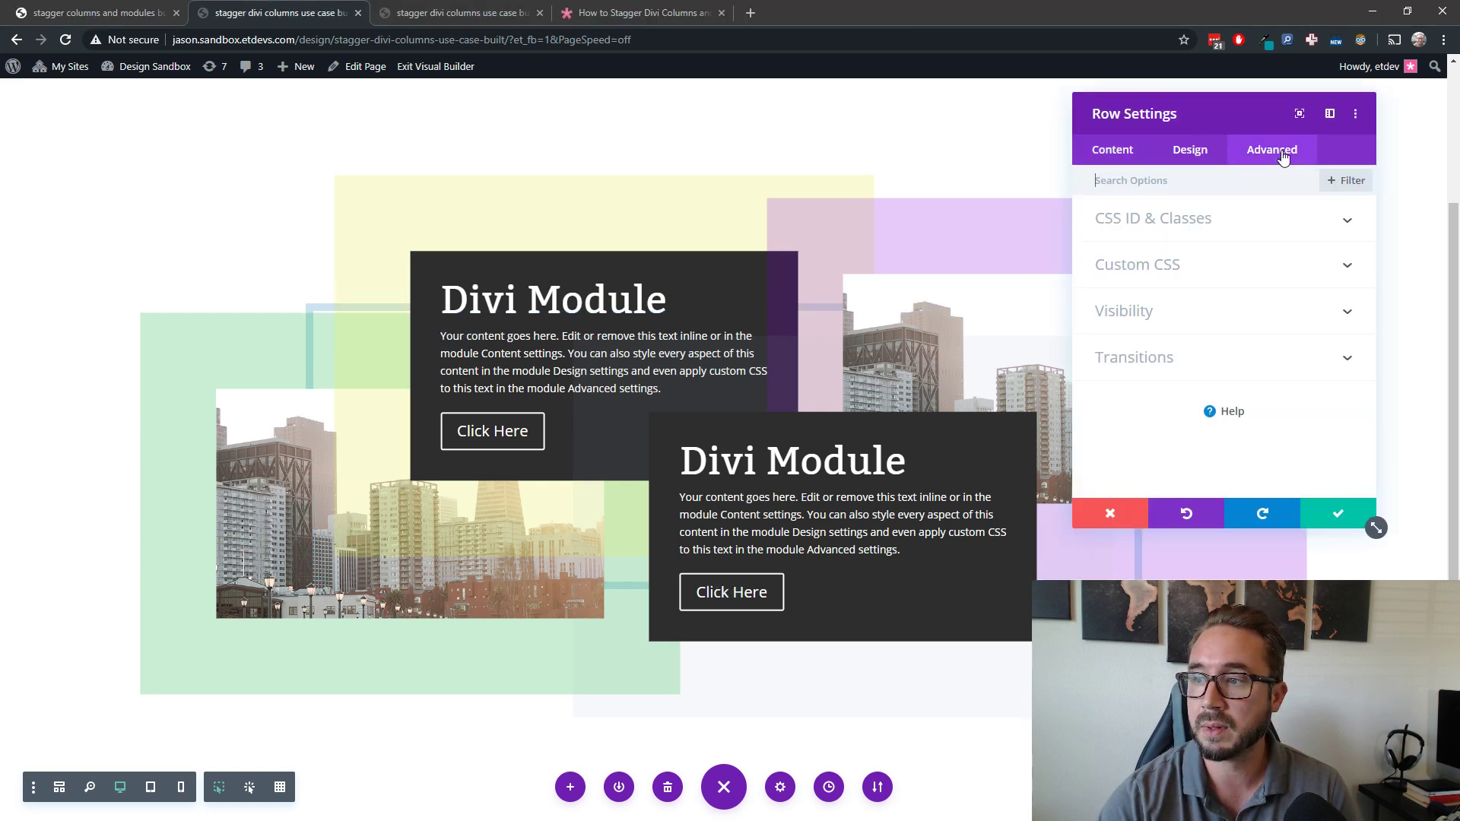
left_click(1288, 364)
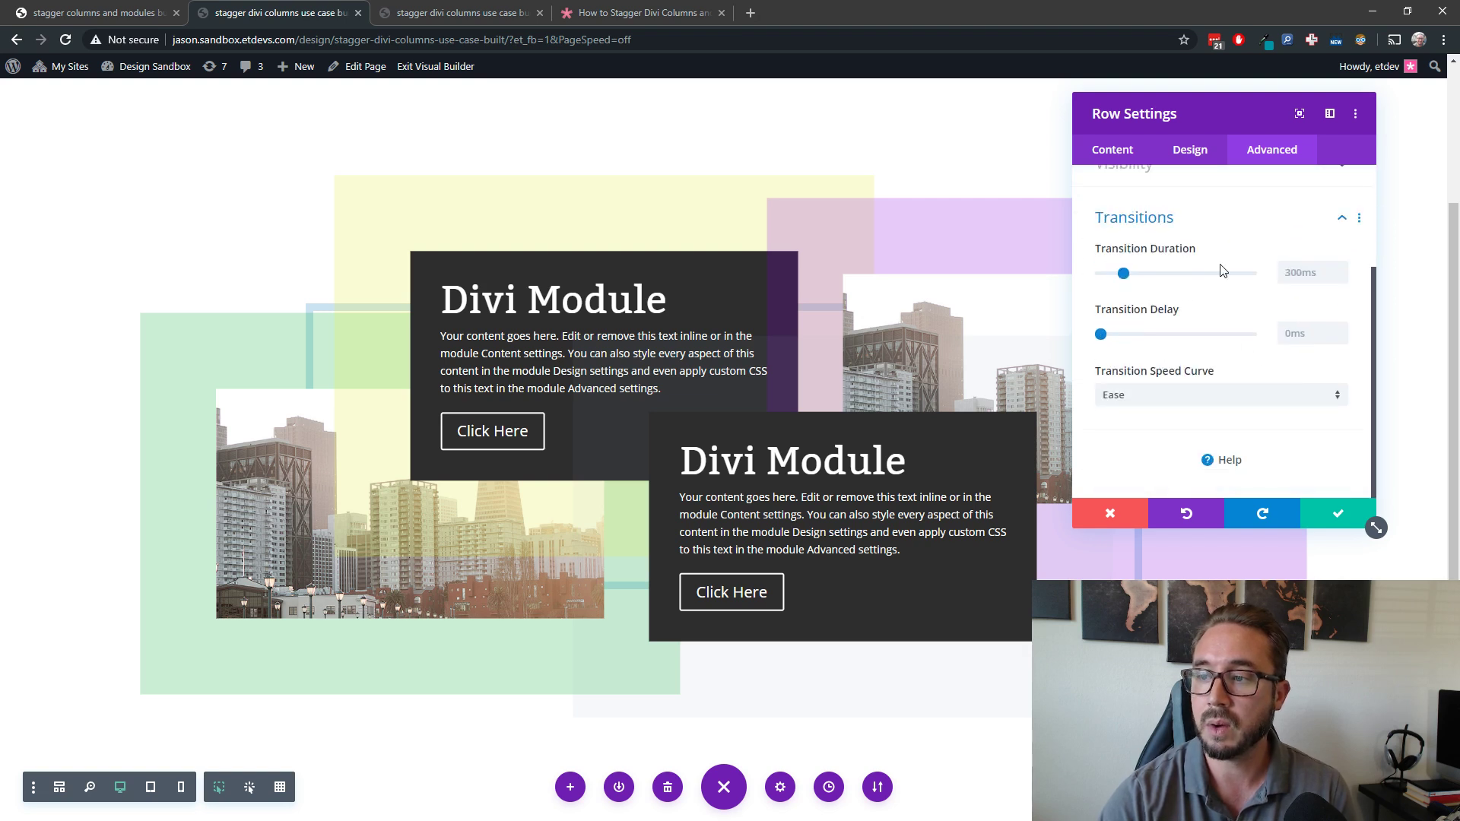
left_click(1212, 173)
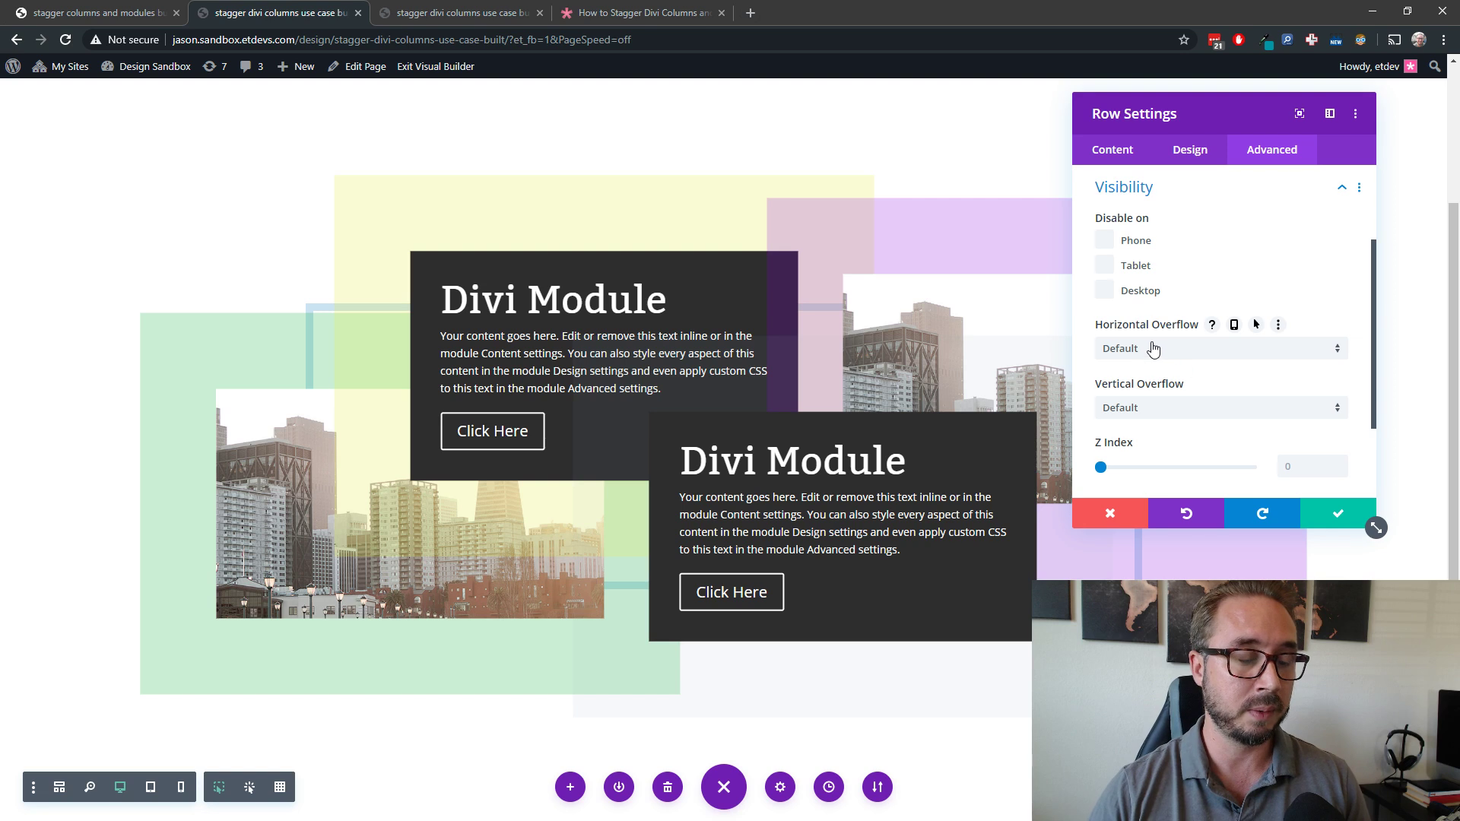
scroll(1171, 441, "down", 1)
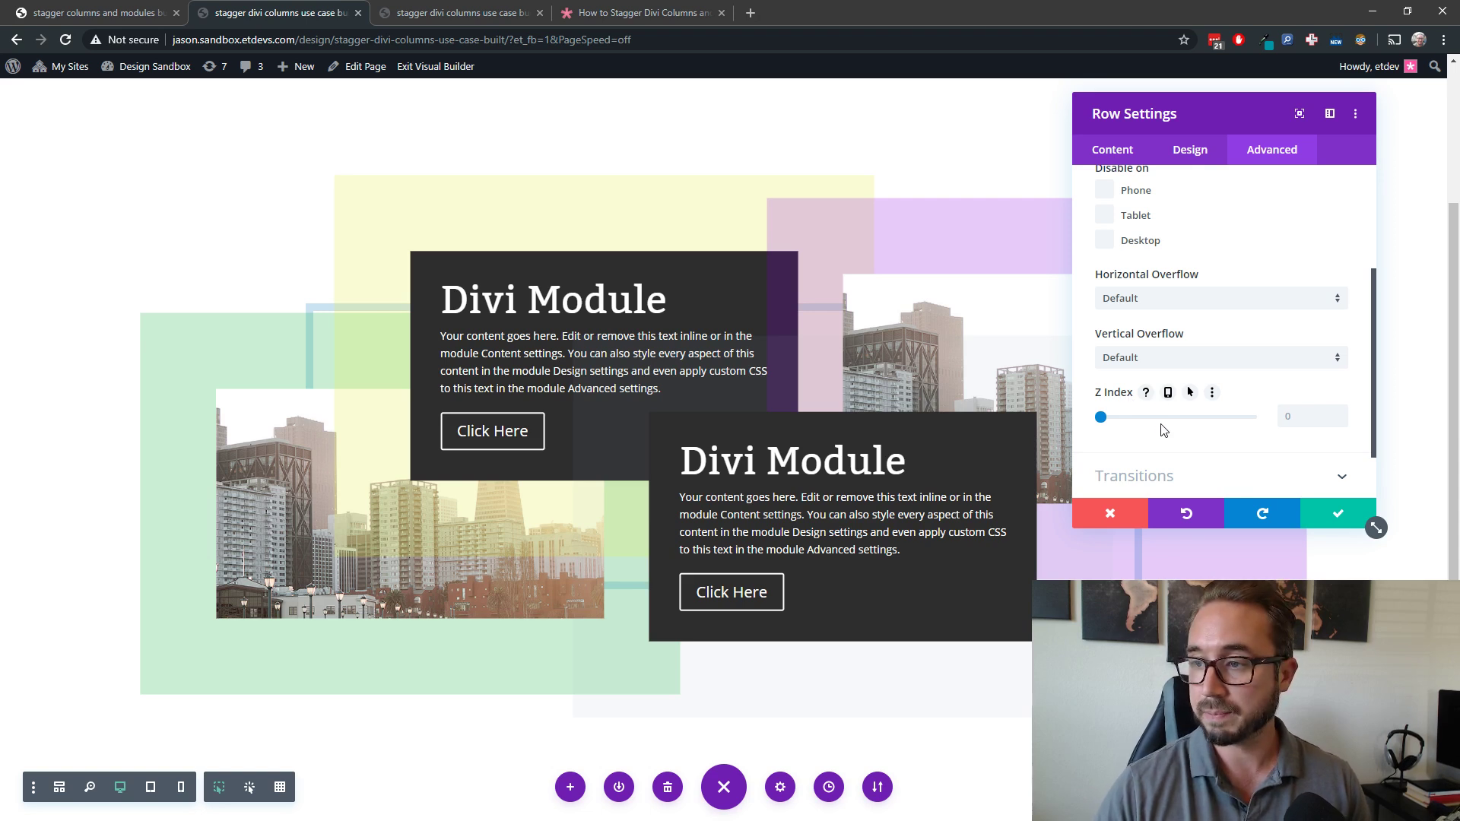
left_click(1190, 393)
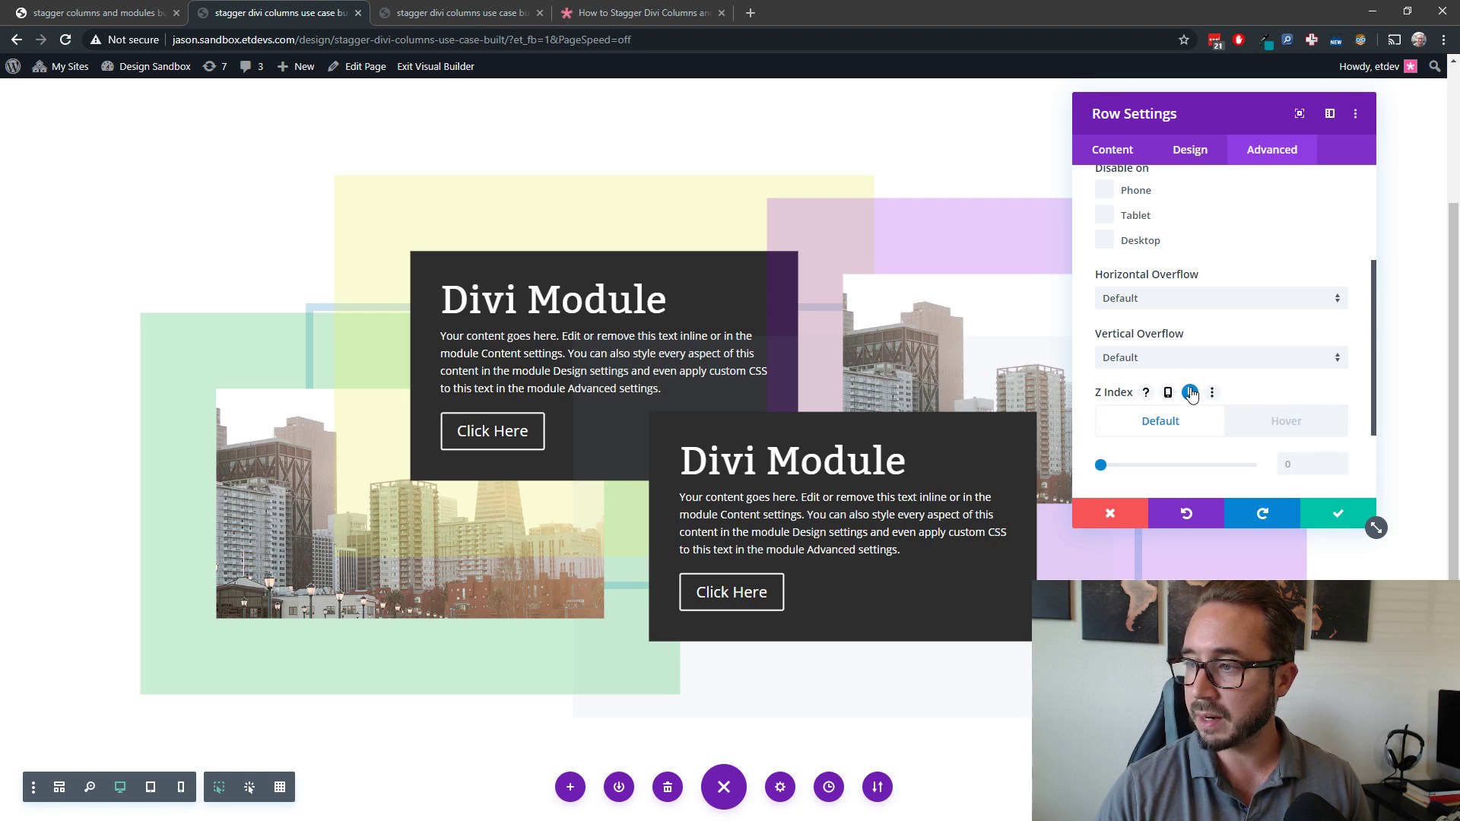
left_click(1320, 423)
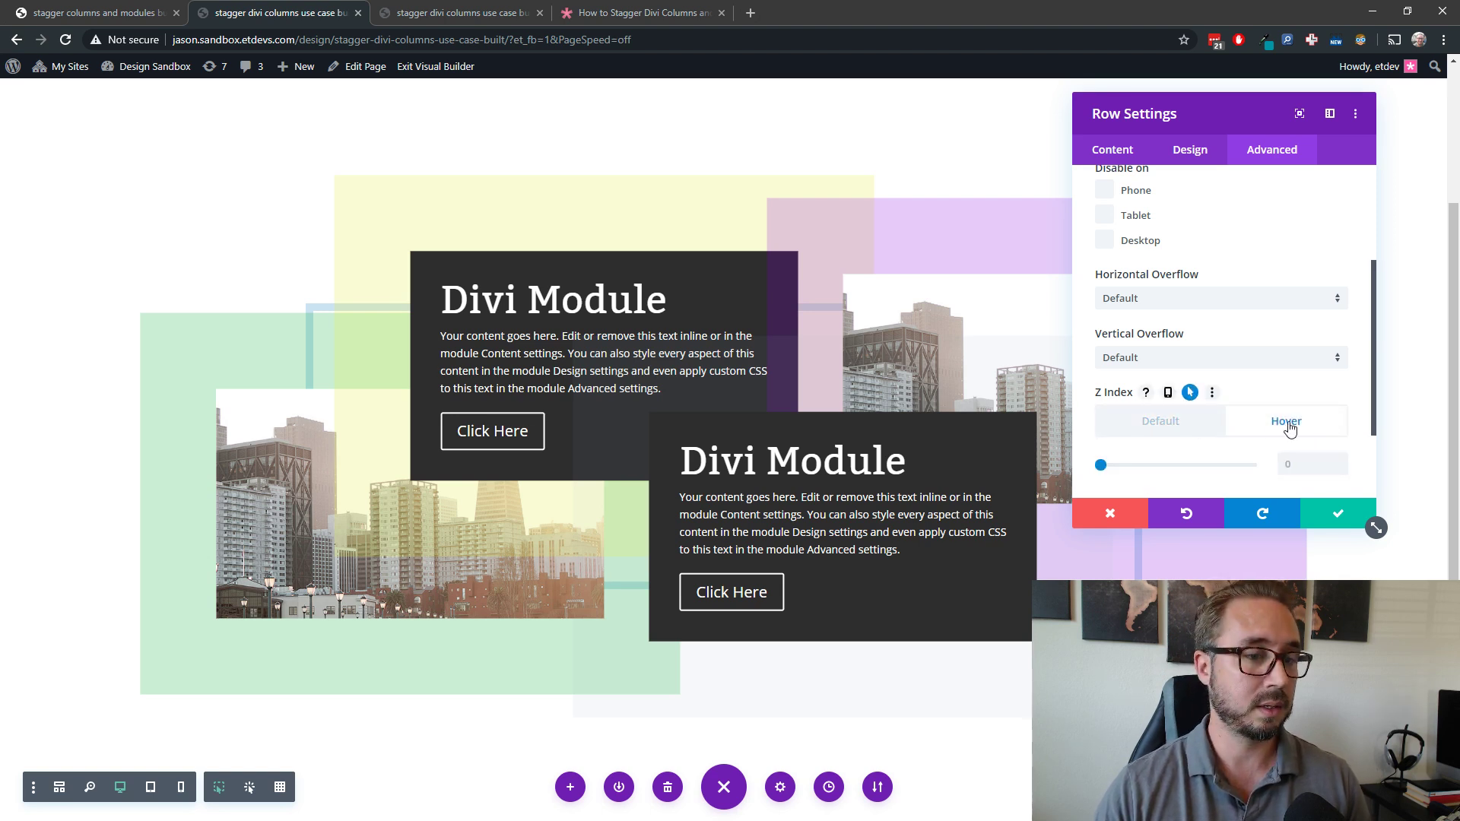
left_click(1179, 431)
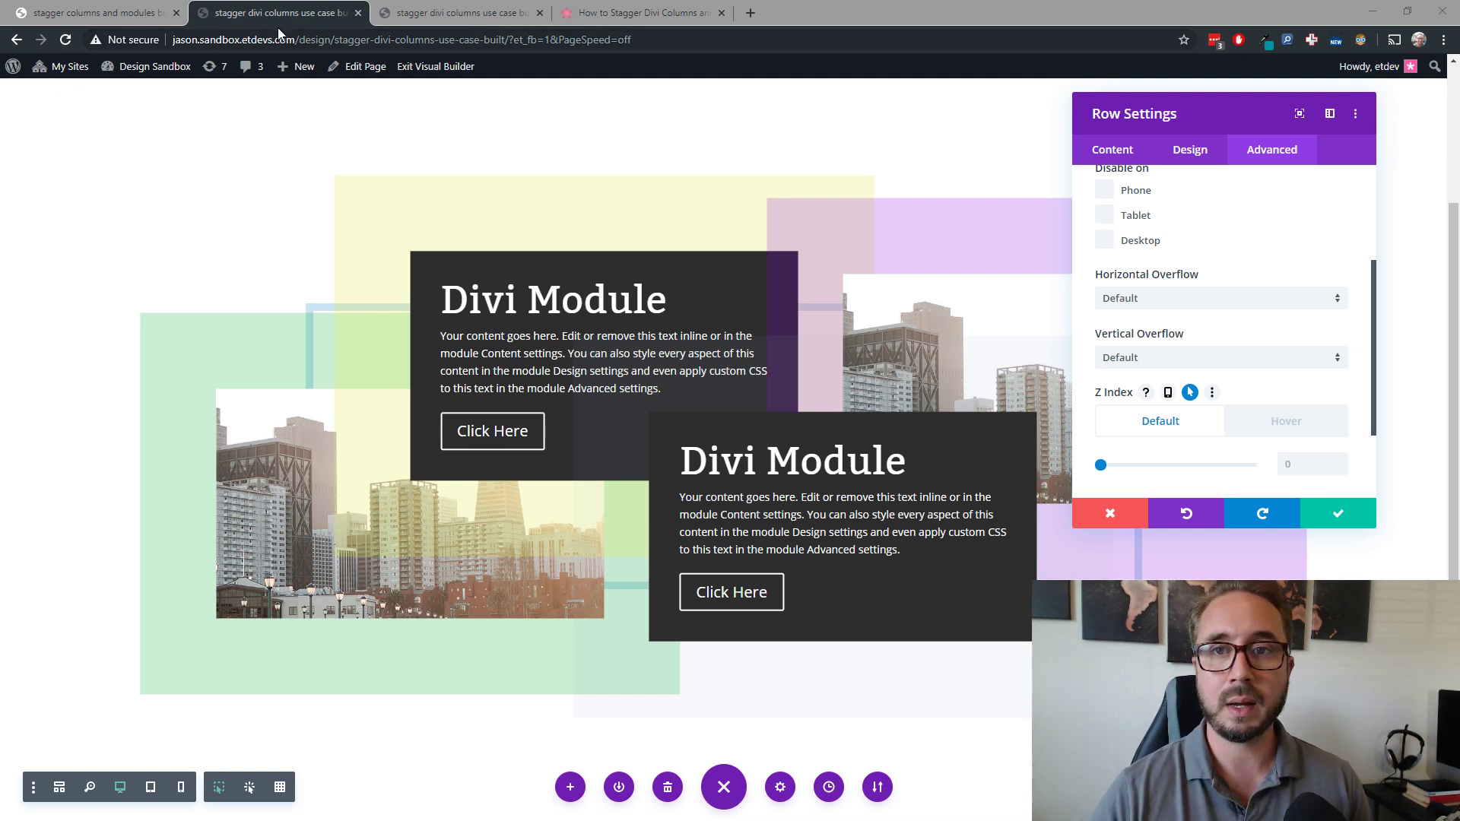
Switch to the stagger columns and modules build page to view the finished staggered layout.
left_click(188, 13)
left_click(183, 13)
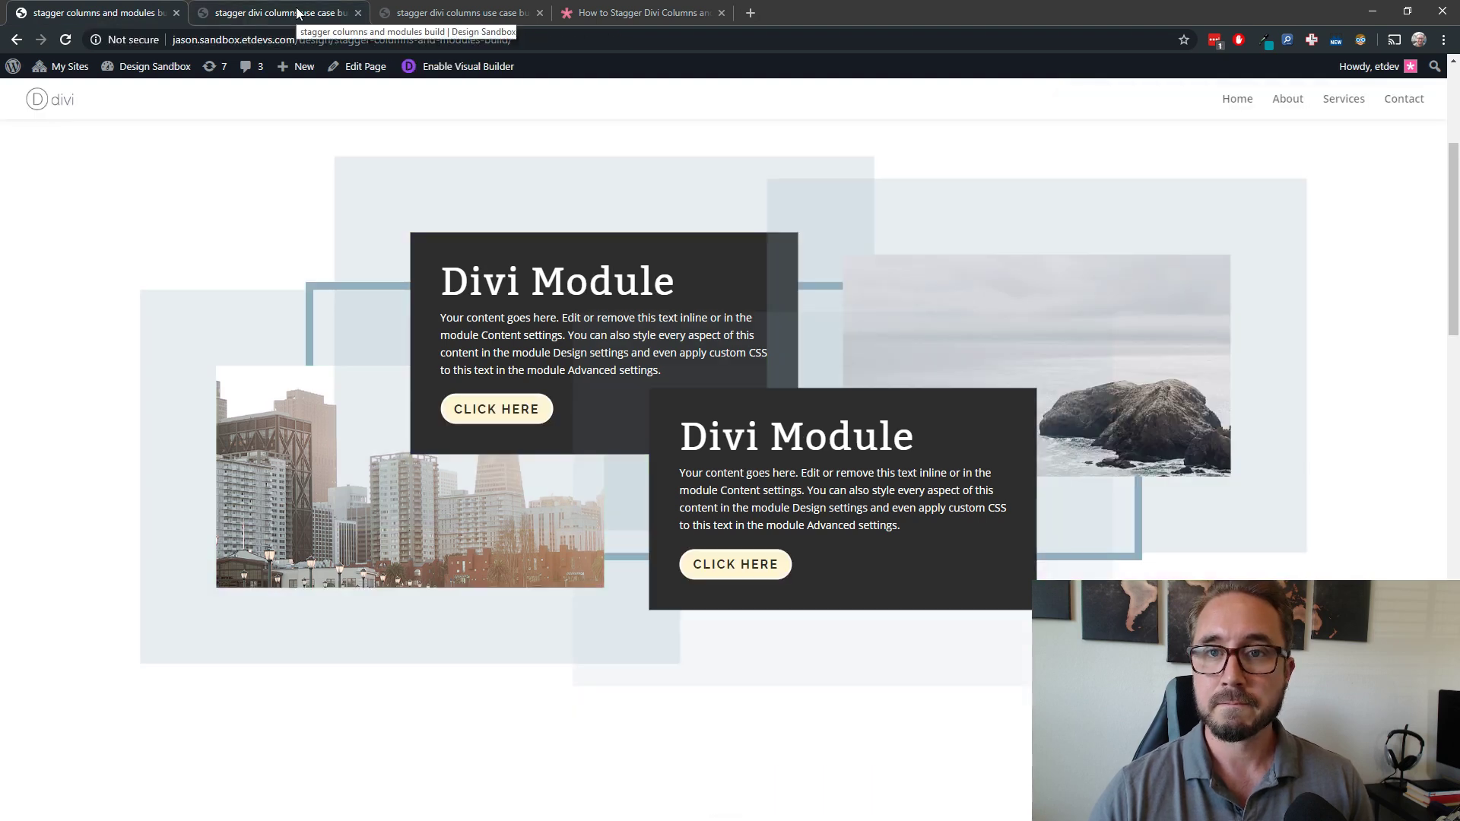